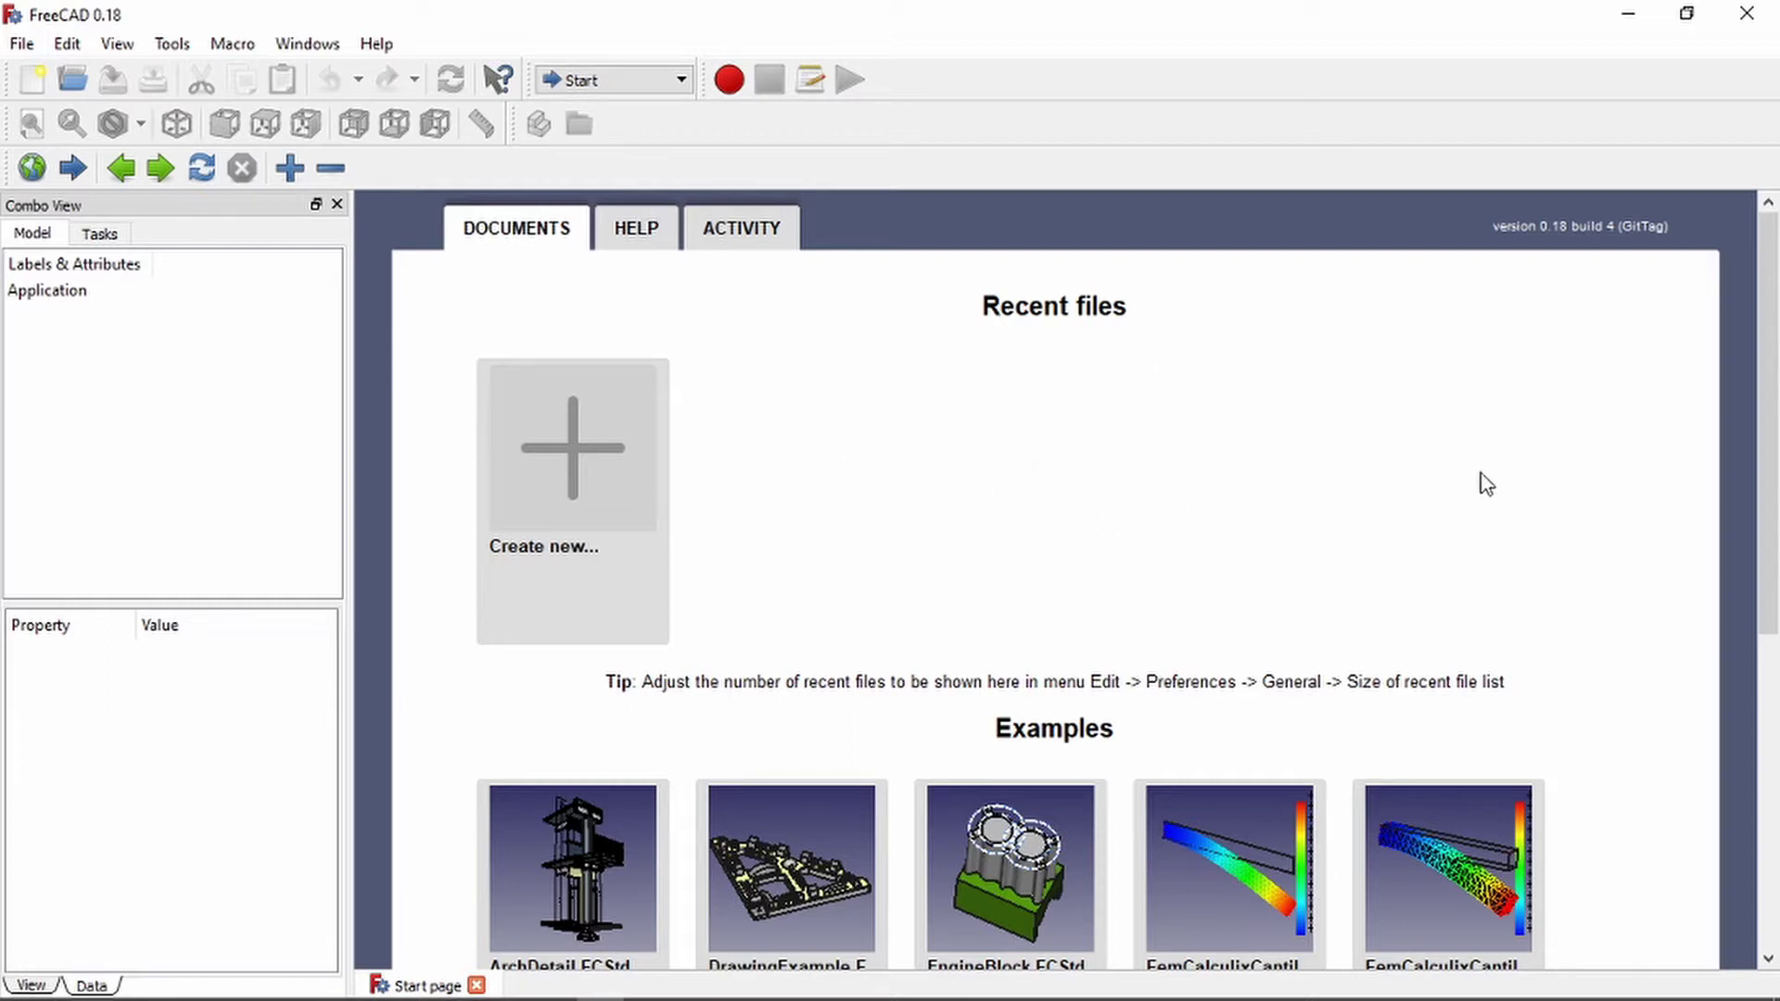
Switch to the Part Design workbench, create a new document and add a body to it.
click(674, 81)
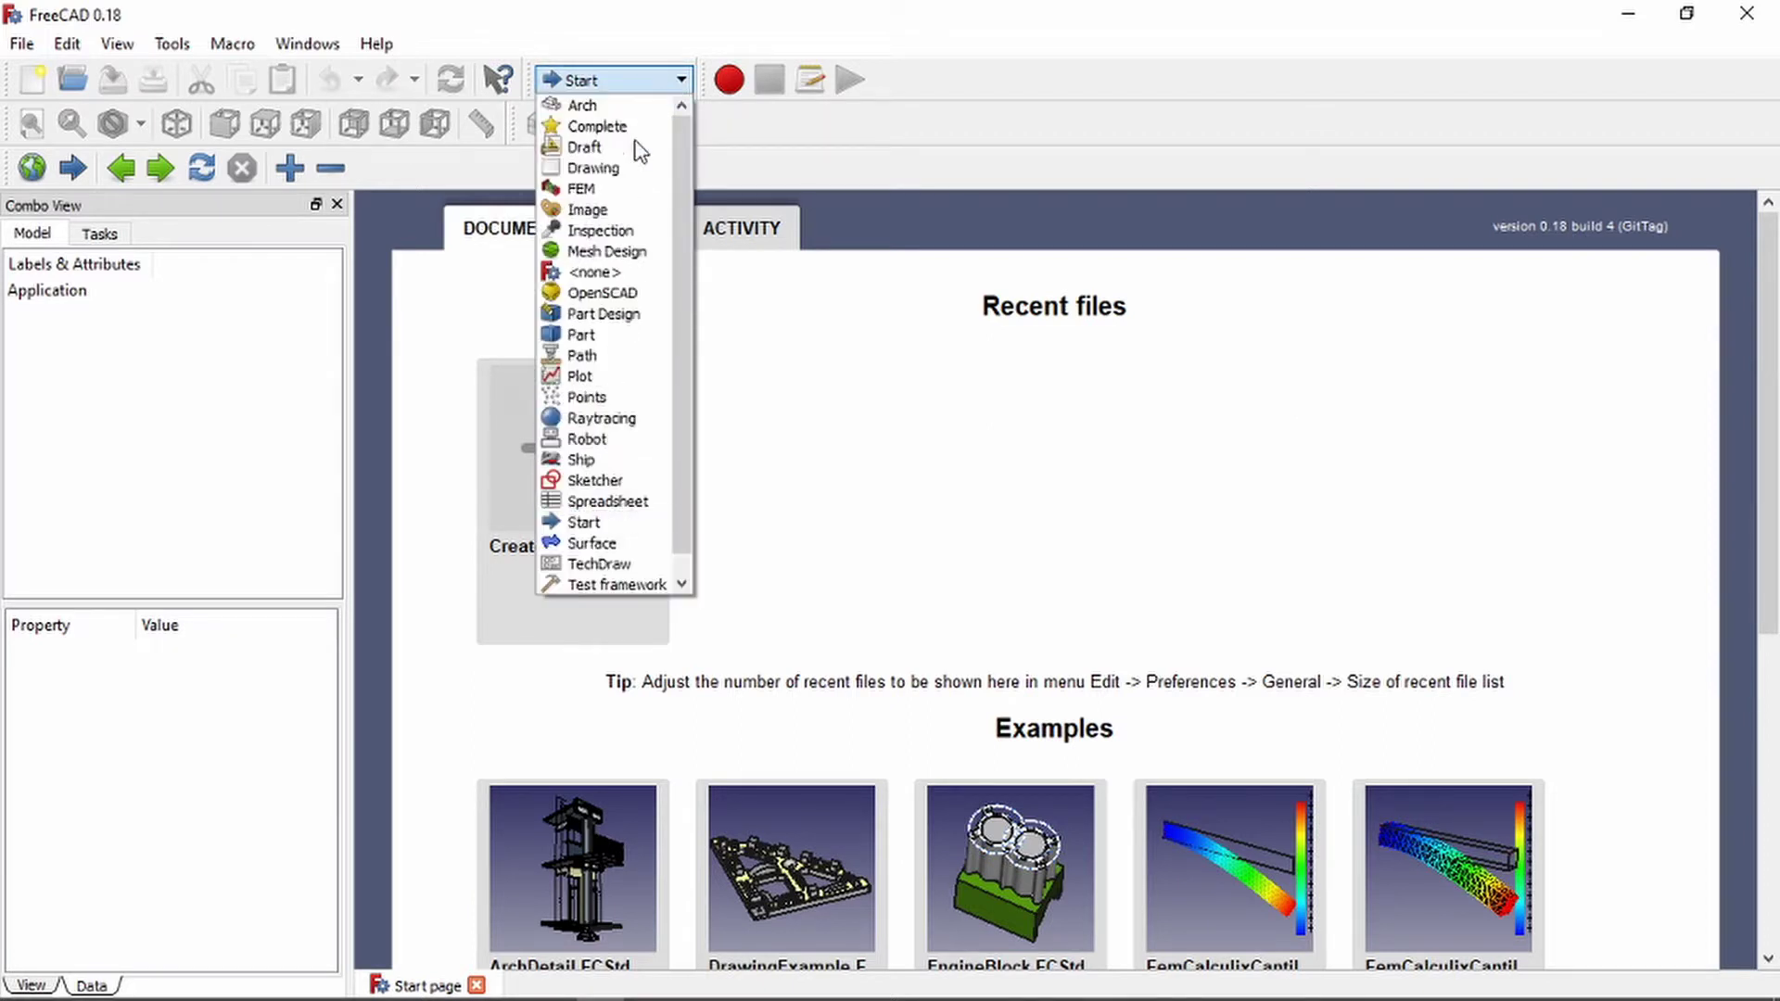
click(596, 316)
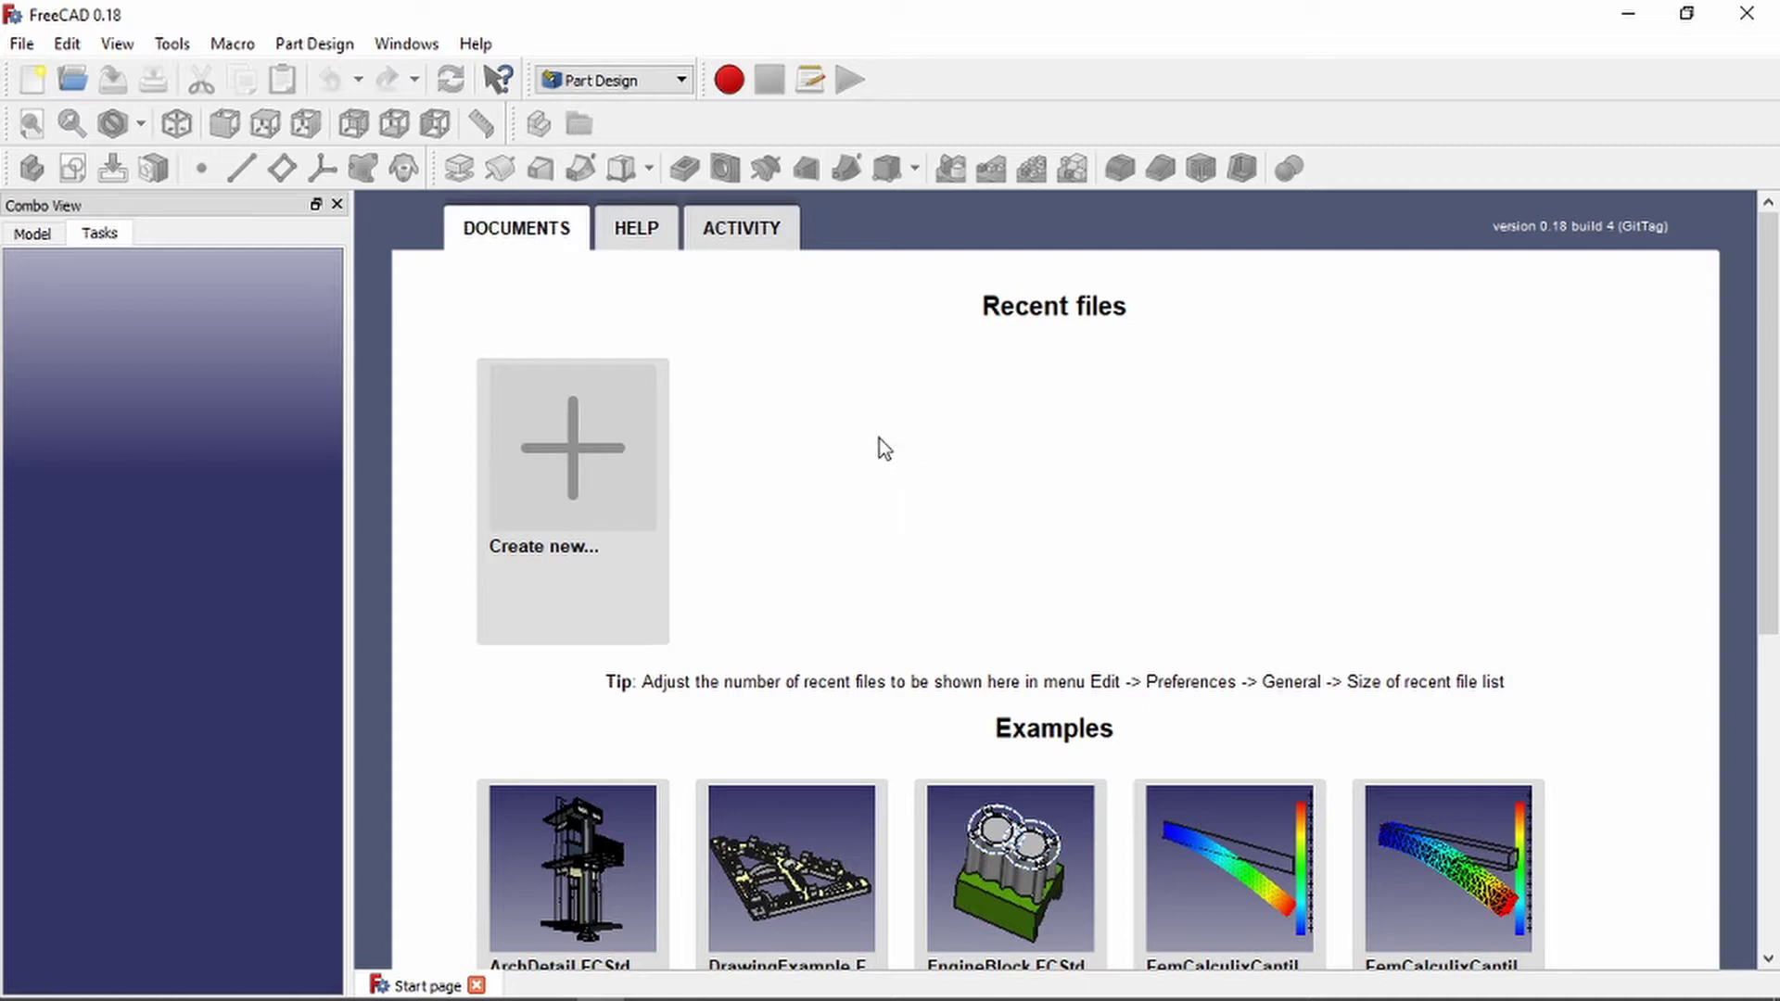
click(580, 449)
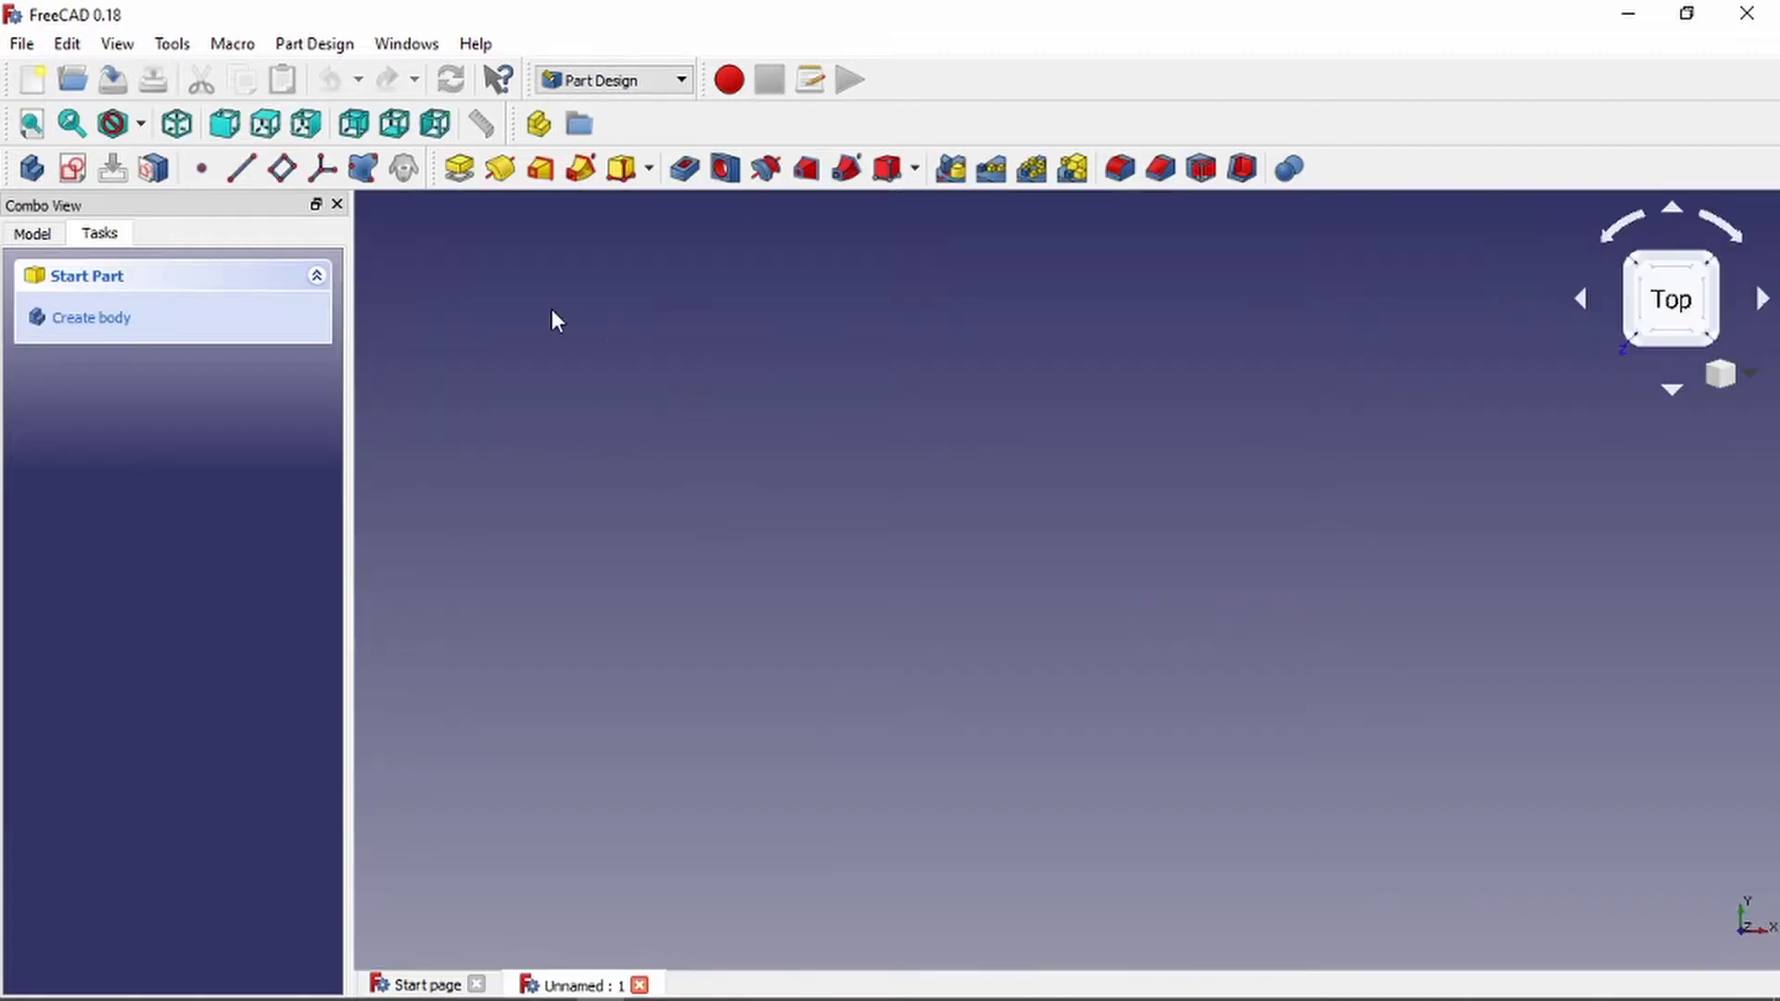
click(90, 332)
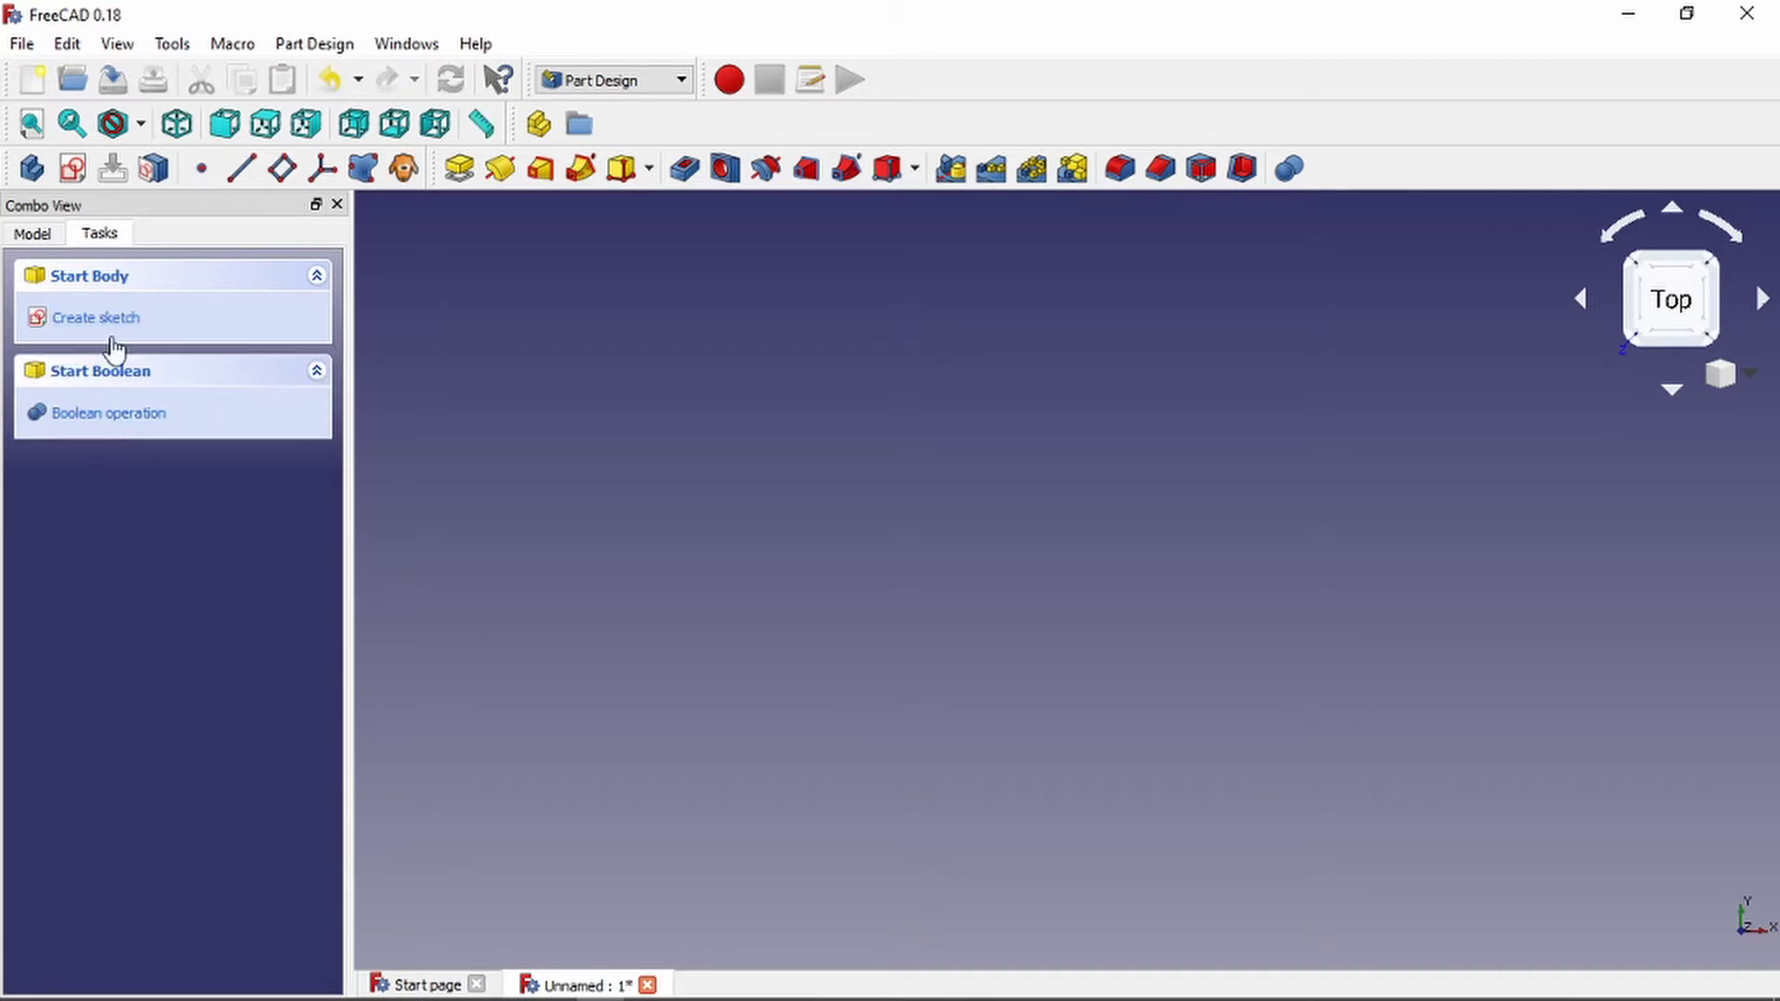
Check the new body and its origin in the model tree.
click(33, 233)
click(95, 238)
click(41, 233)
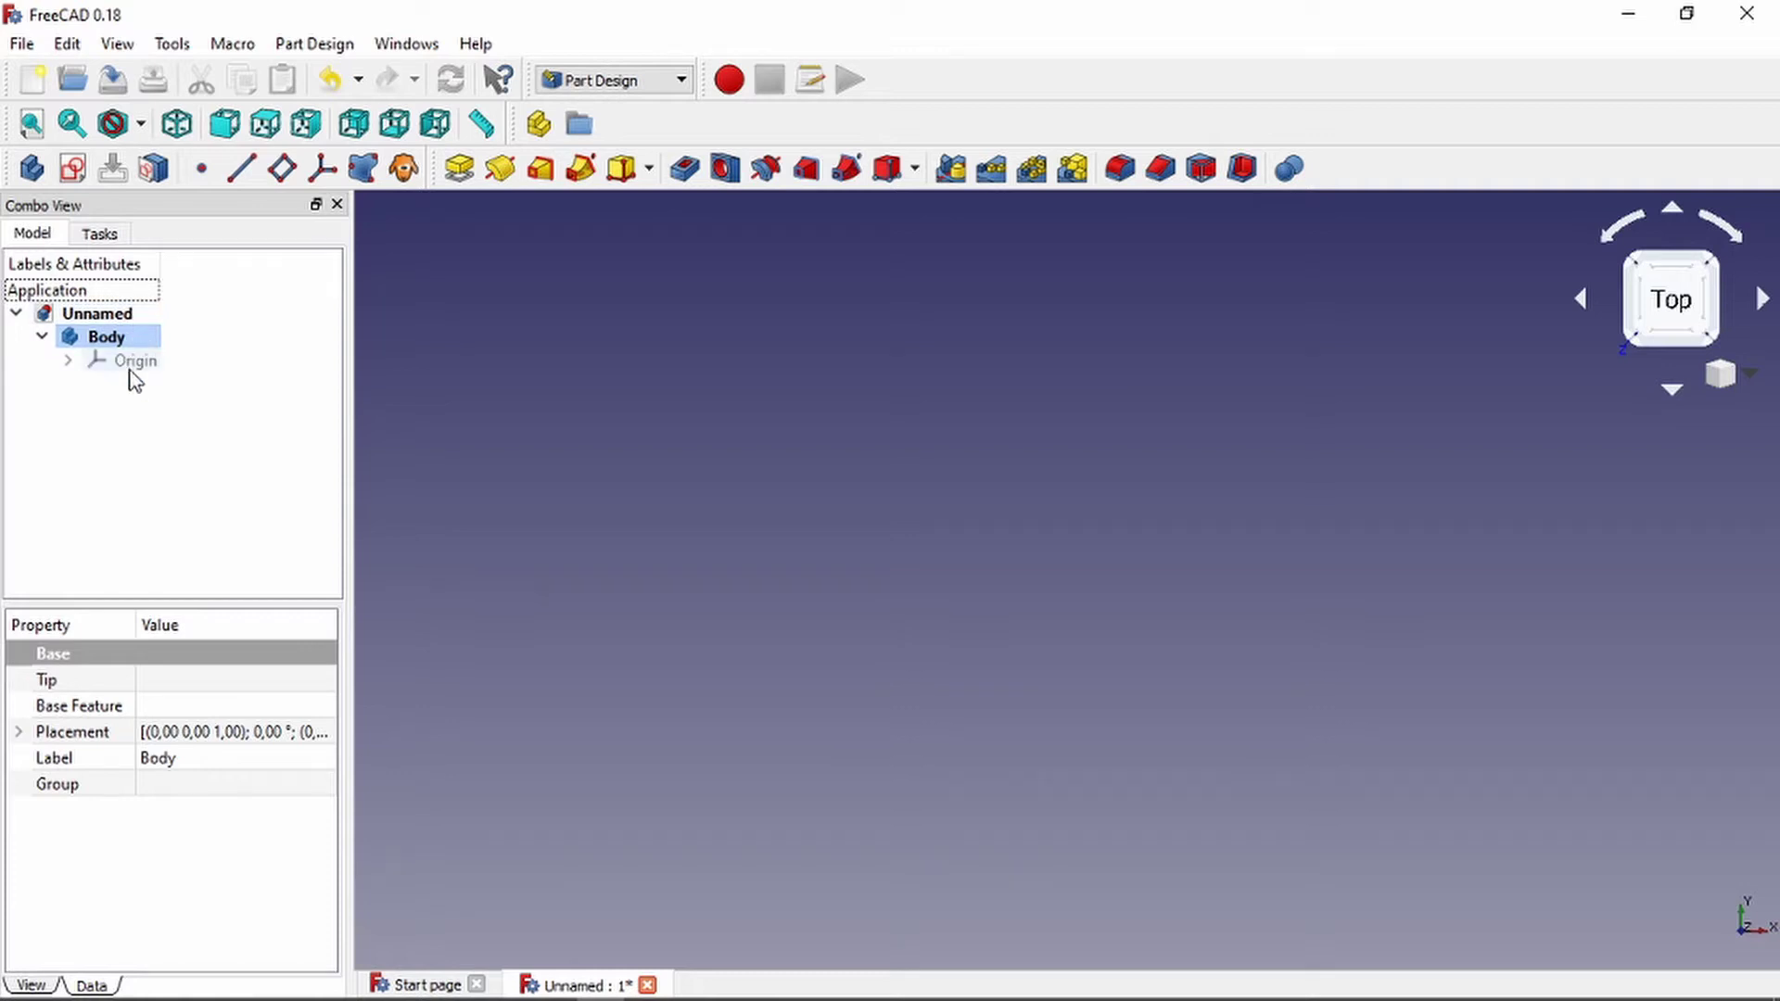
click(101, 234)
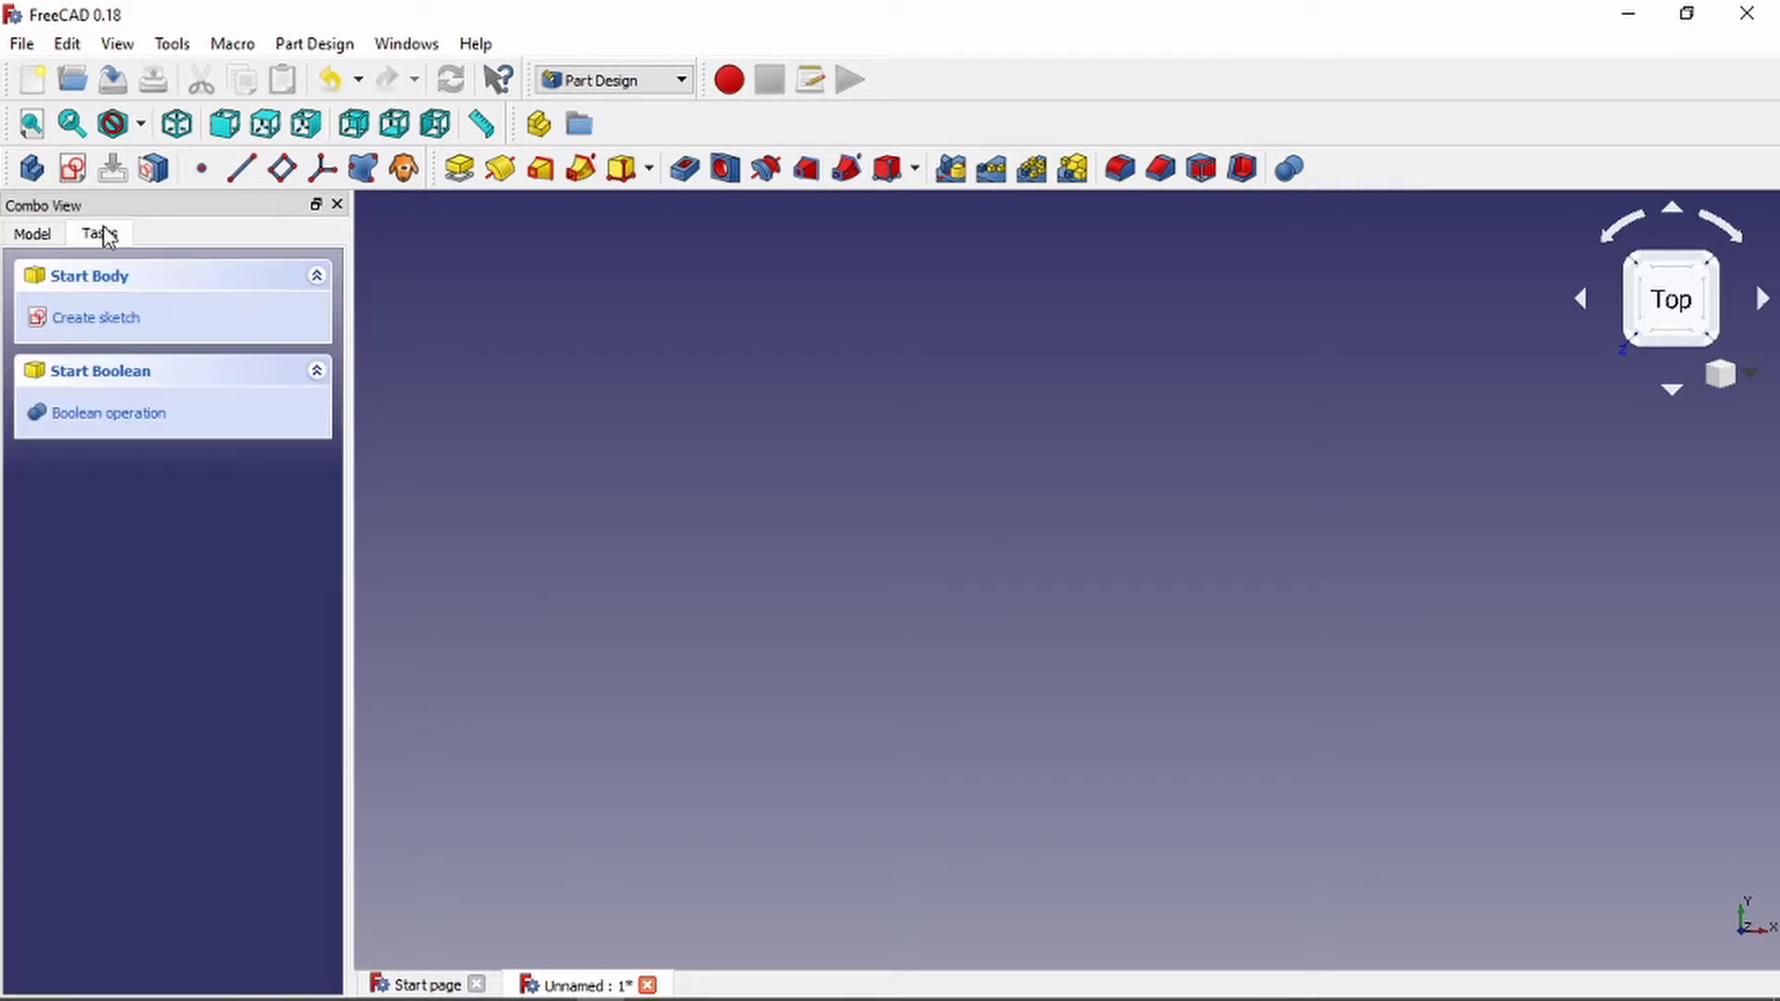
Start a new sketch in the body and expand the body's origin to examine its axes and base planes.
click(93, 324)
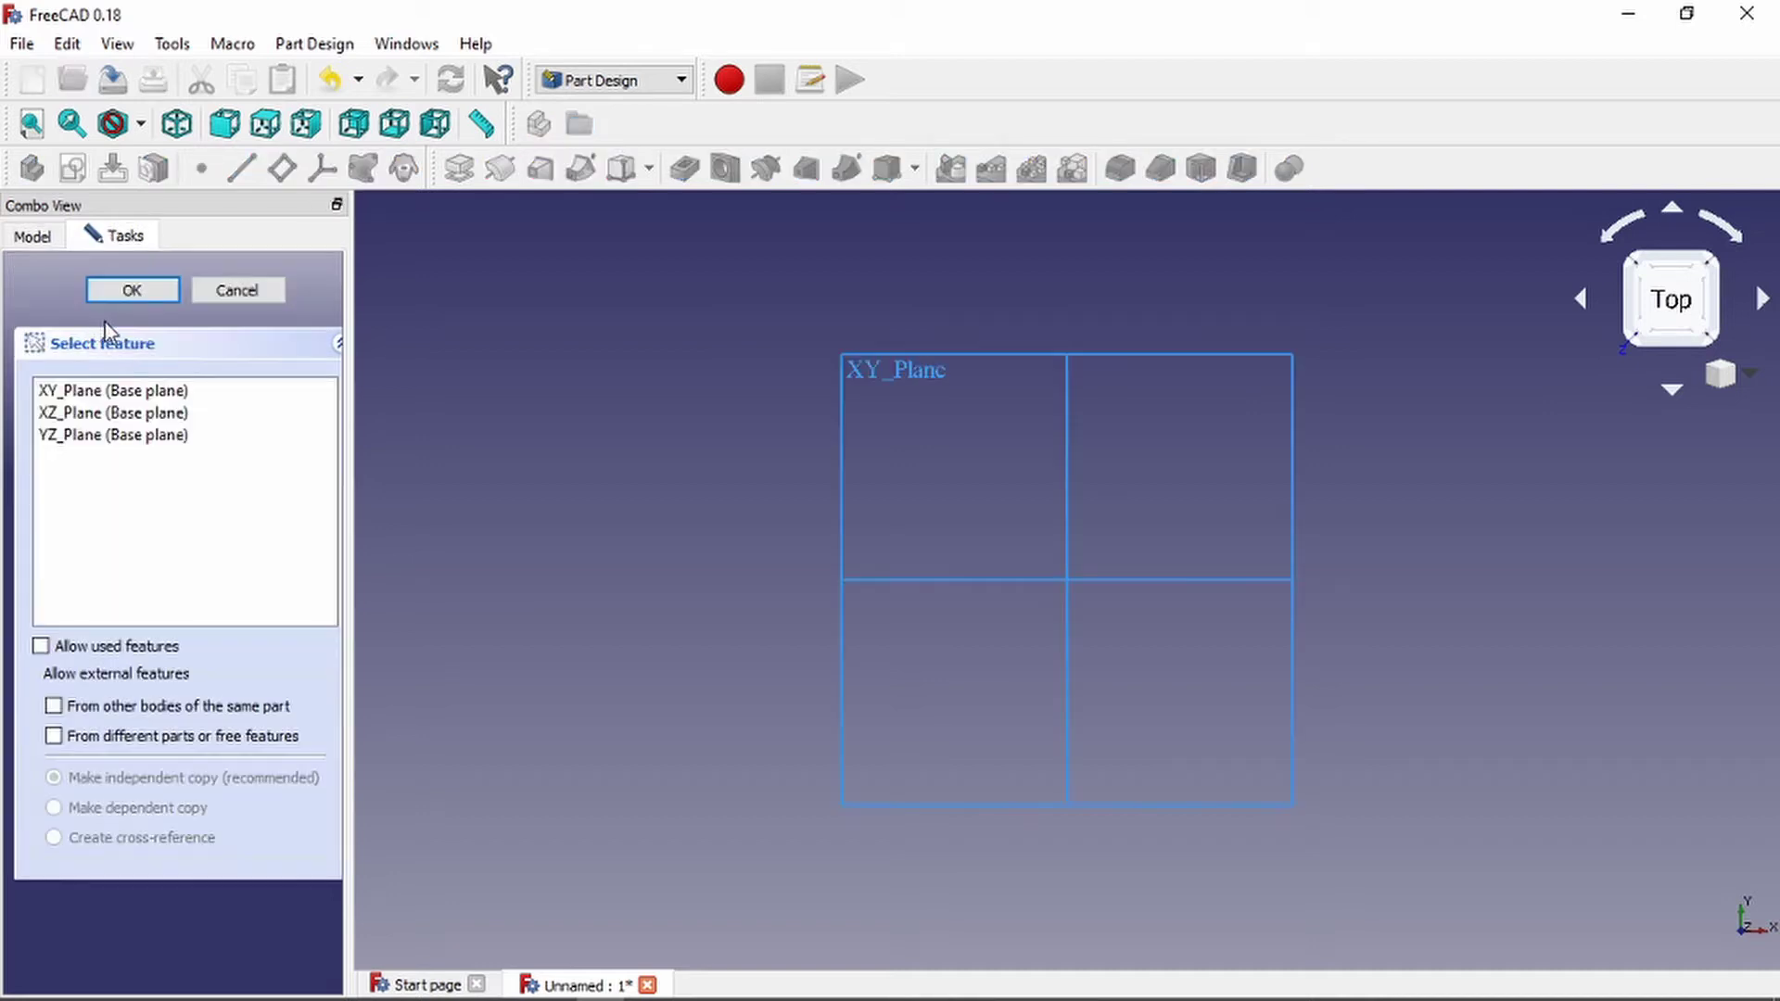
click(37, 239)
click(69, 368)
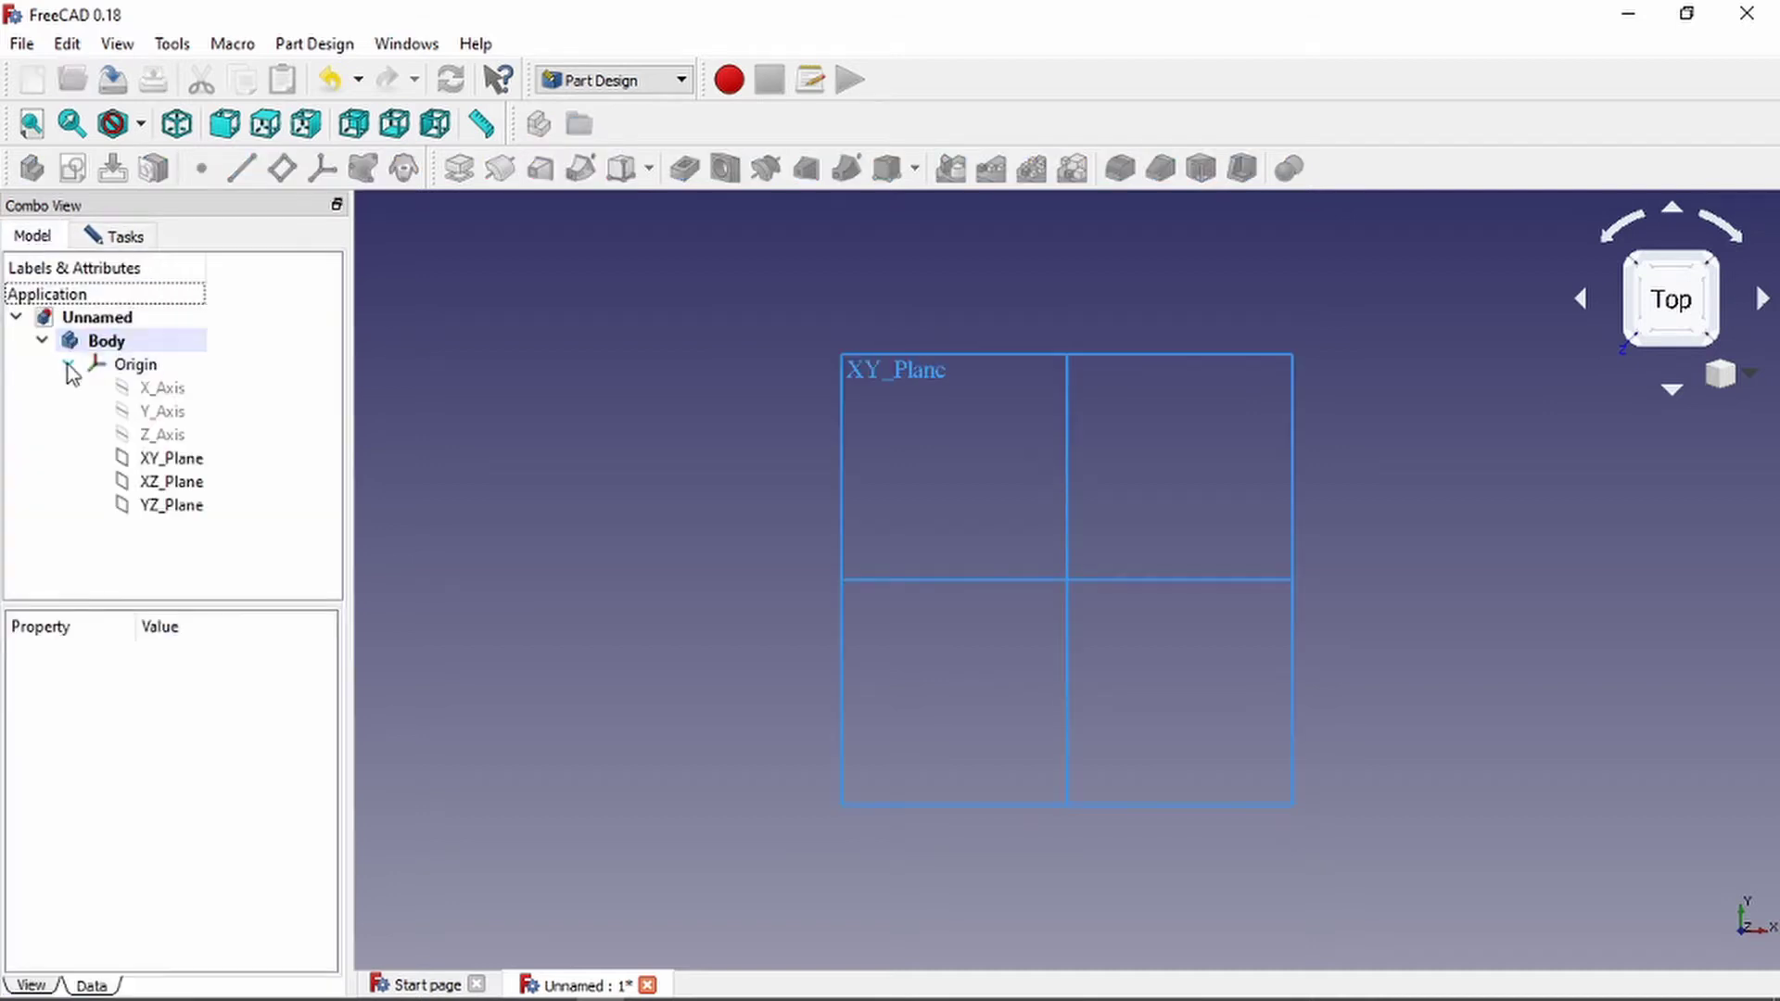
click(110, 237)
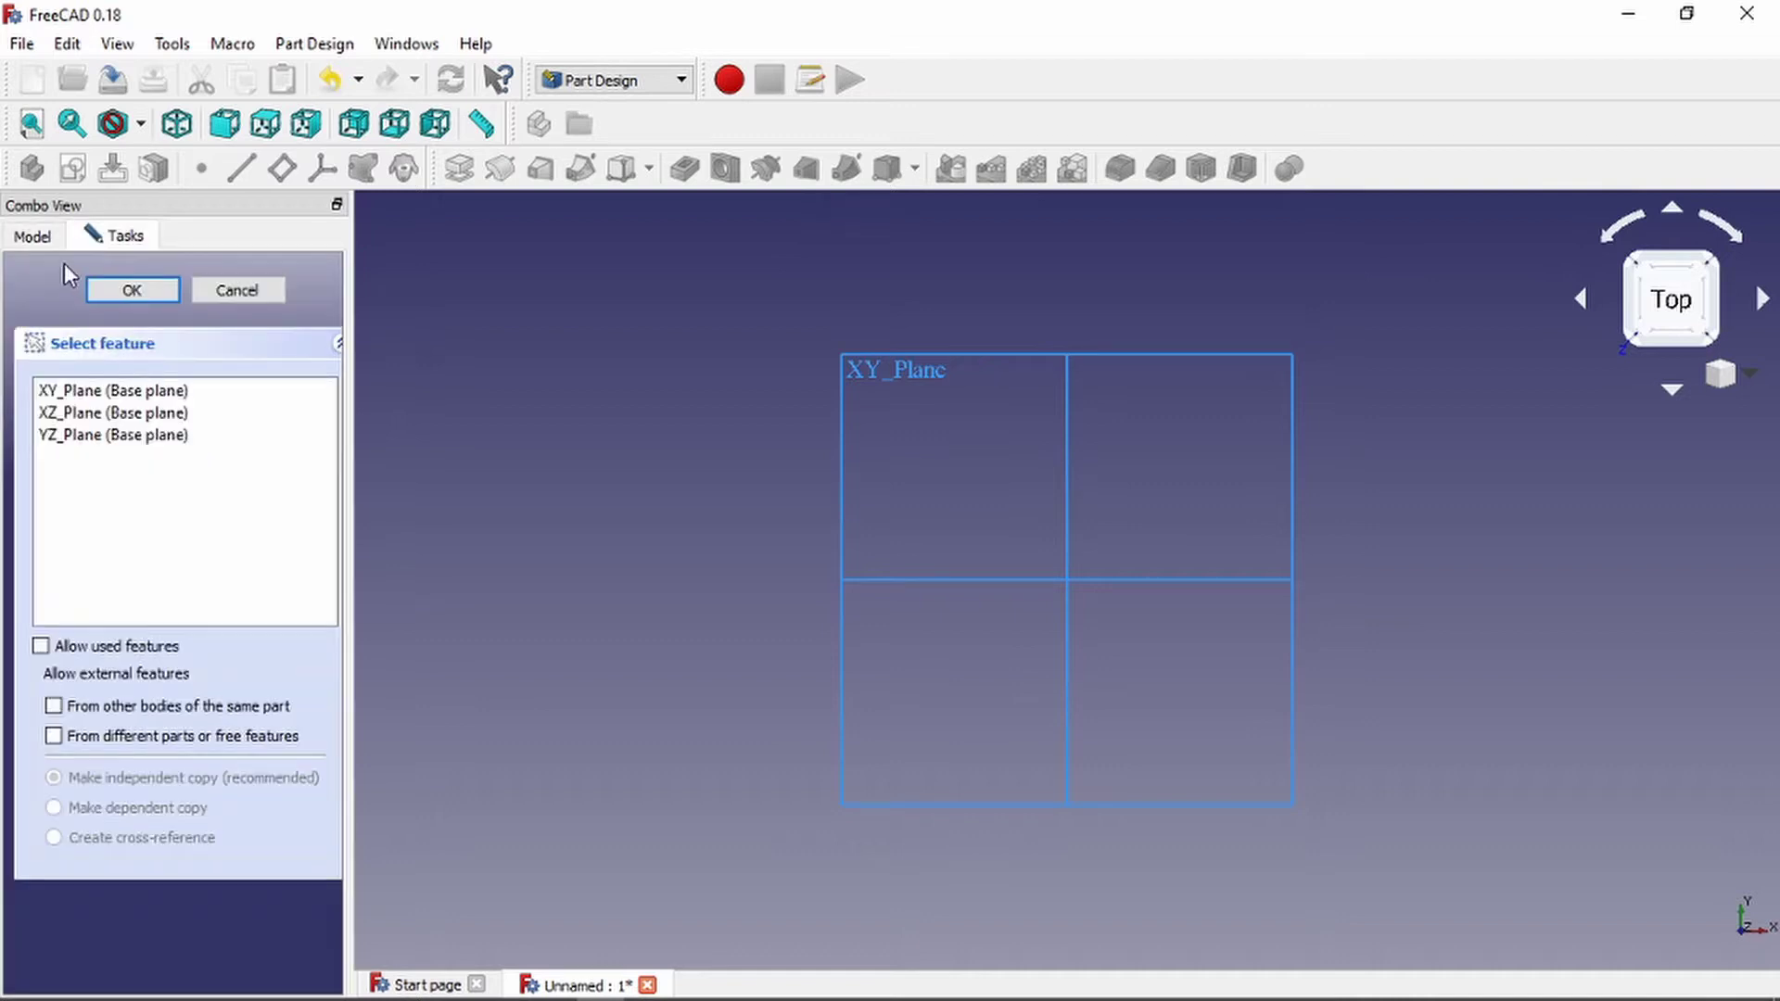
click(34, 236)
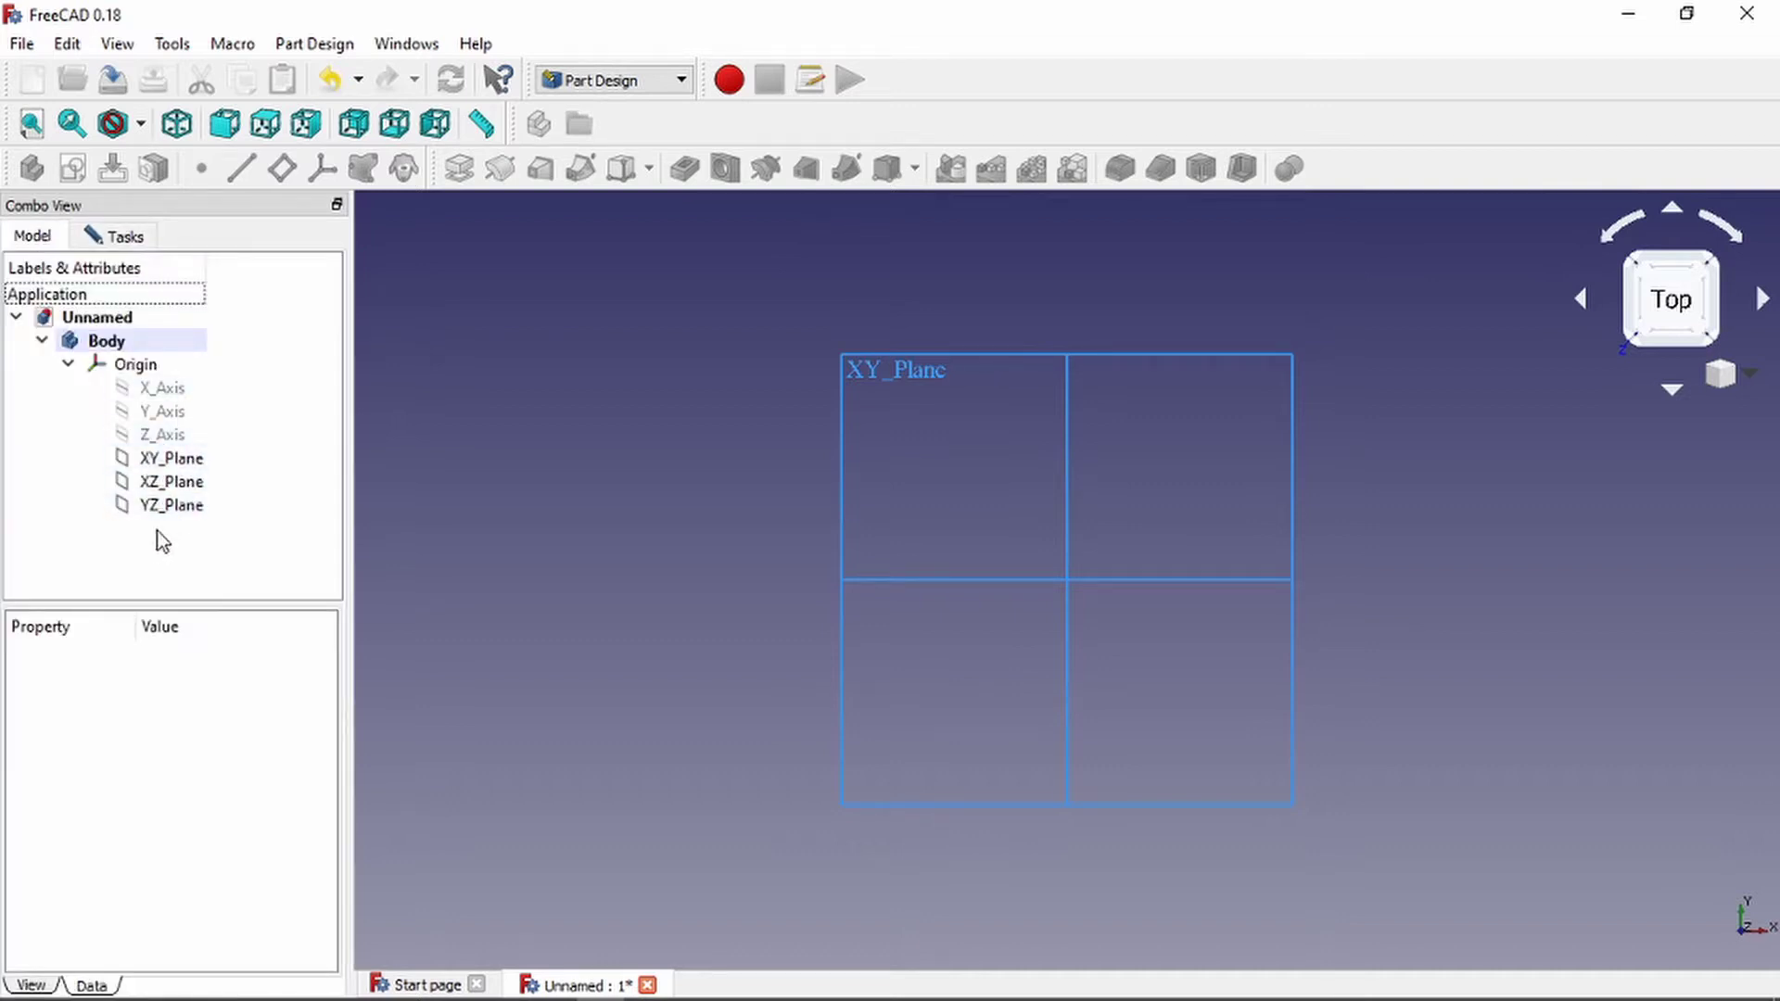
click(126, 237)
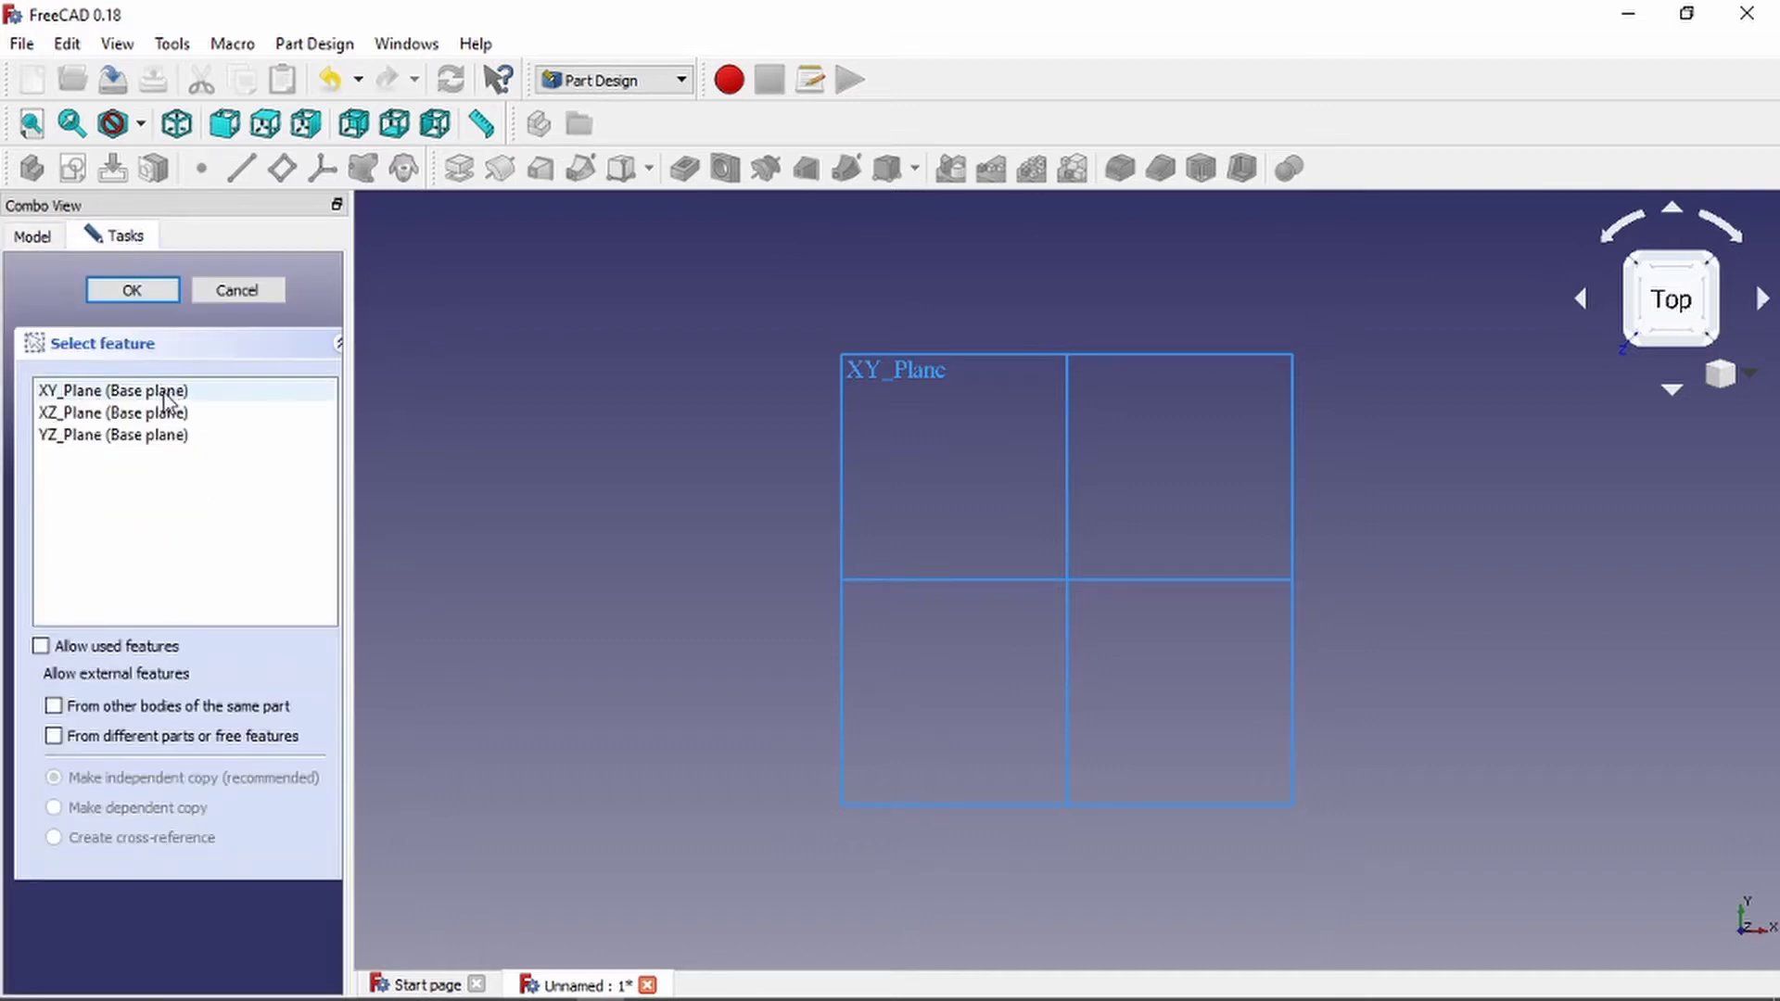
click(36, 237)
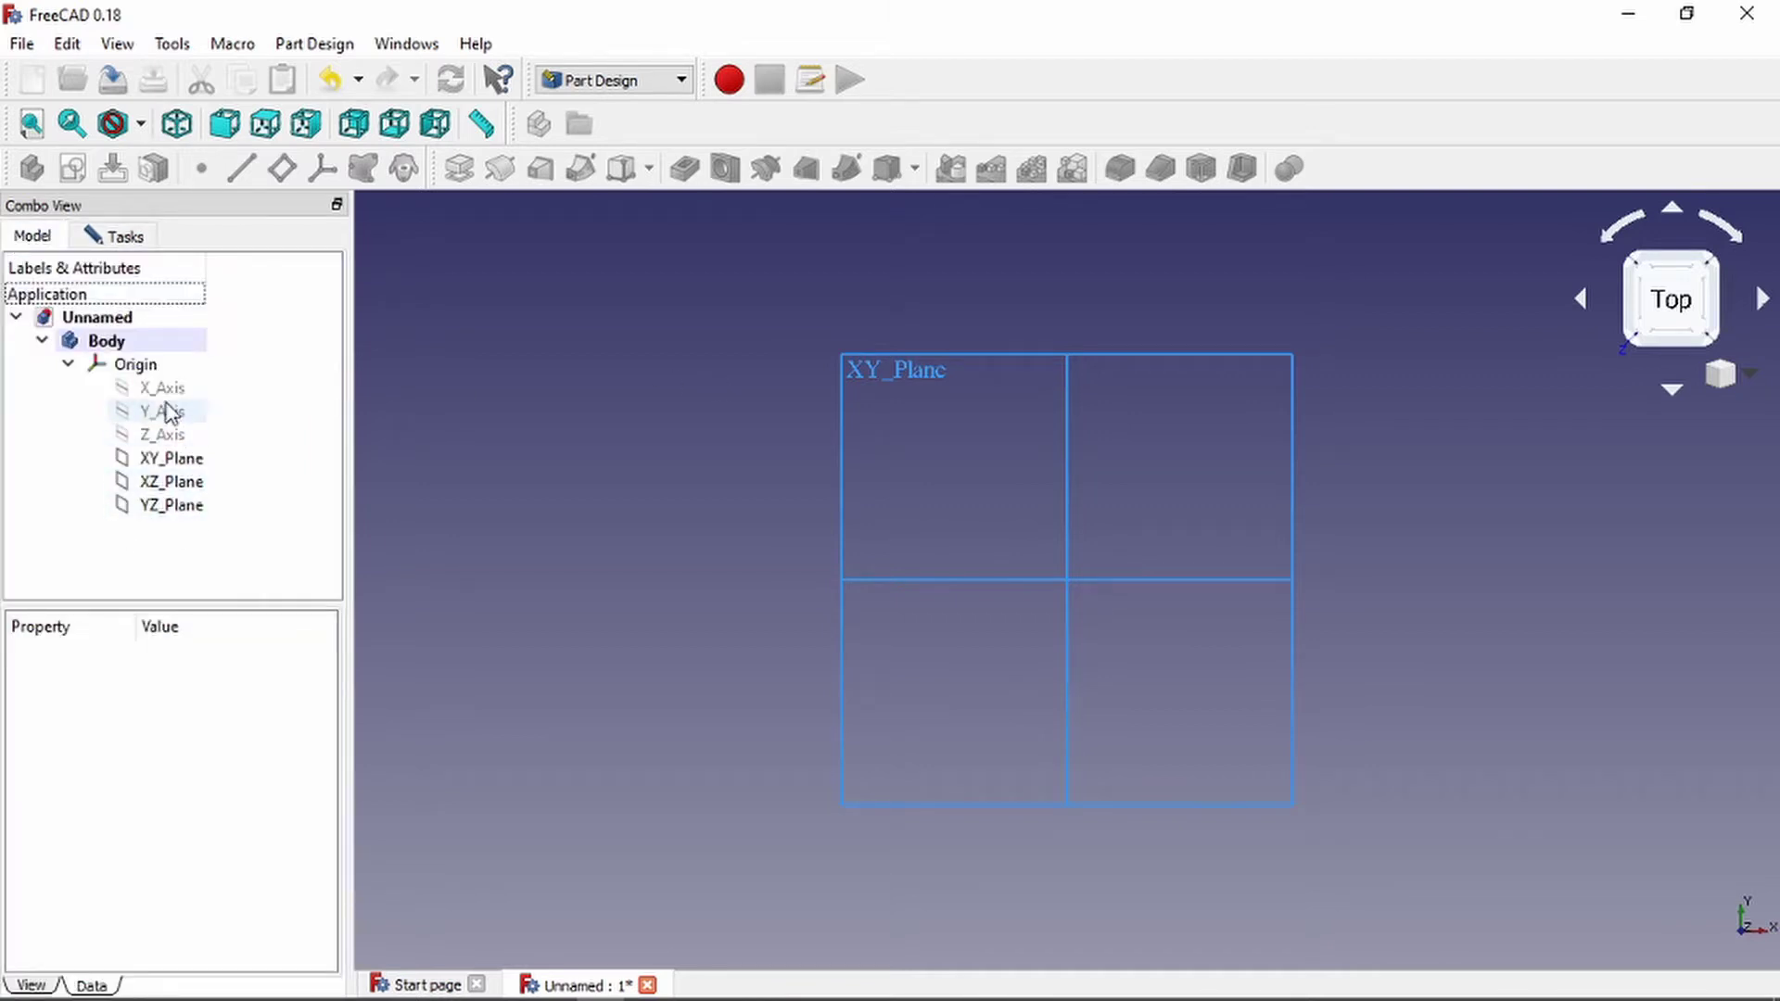
click(113, 238)
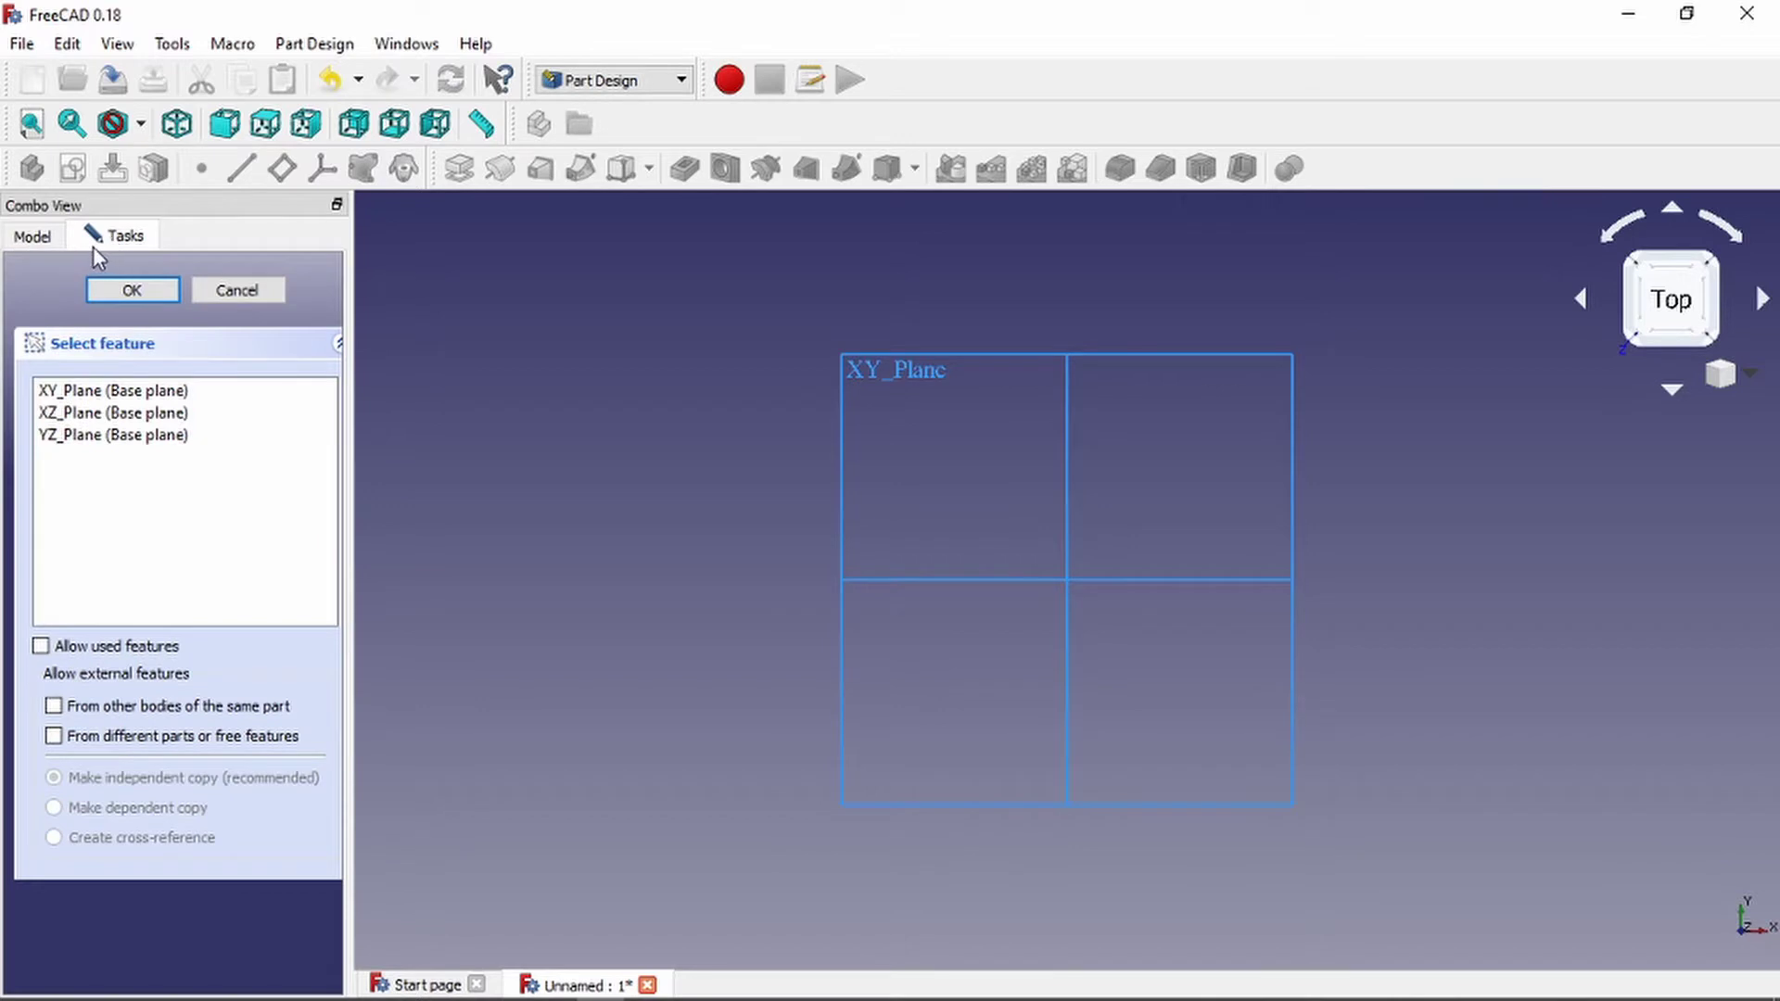
Choose the XY plane as the sketch plane and open the sketch for editing.
click(135, 397)
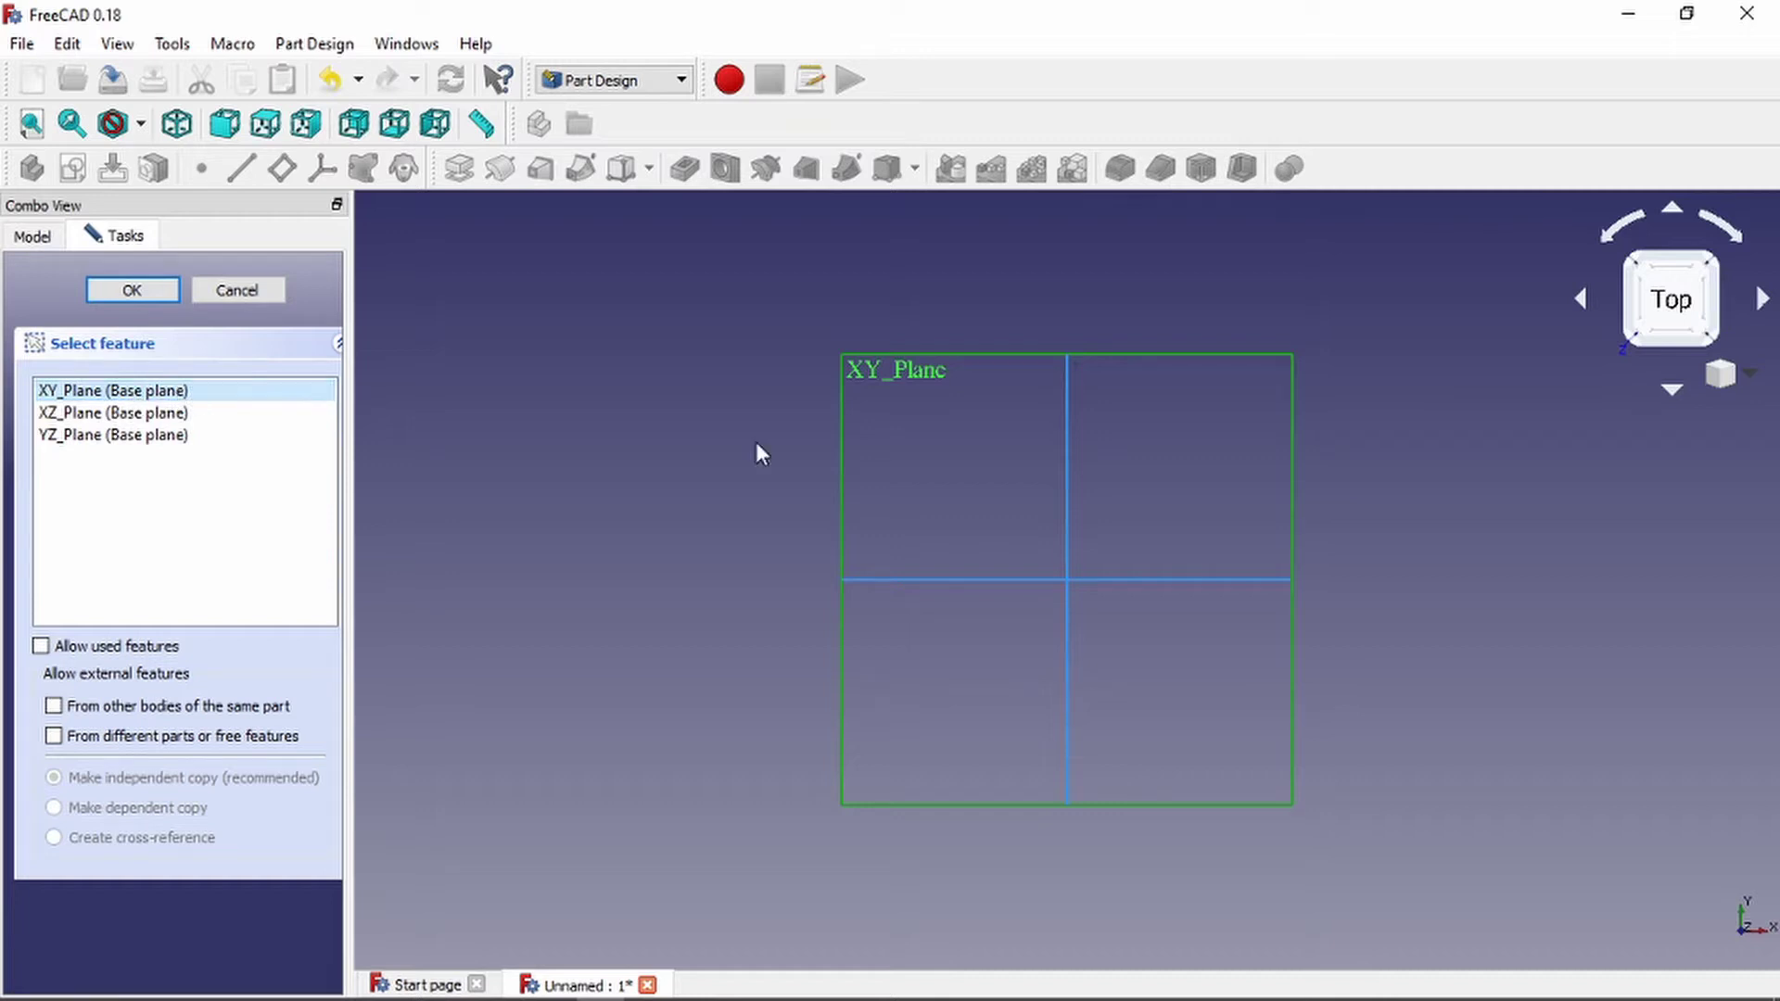
mouse_move(1361, 475)
middle_down()
mouse_move(1240, 449)
mouse_move(1339, 548)
mouse_move(1447, 405)
mouse_move(1321, 493)
mouse_move(1248, 493)
mouse_move(1410, 497)
mouse_move(1391, 425)
mouse_move(1303, 470)
mouse_move(1332, 473)
middle_up()
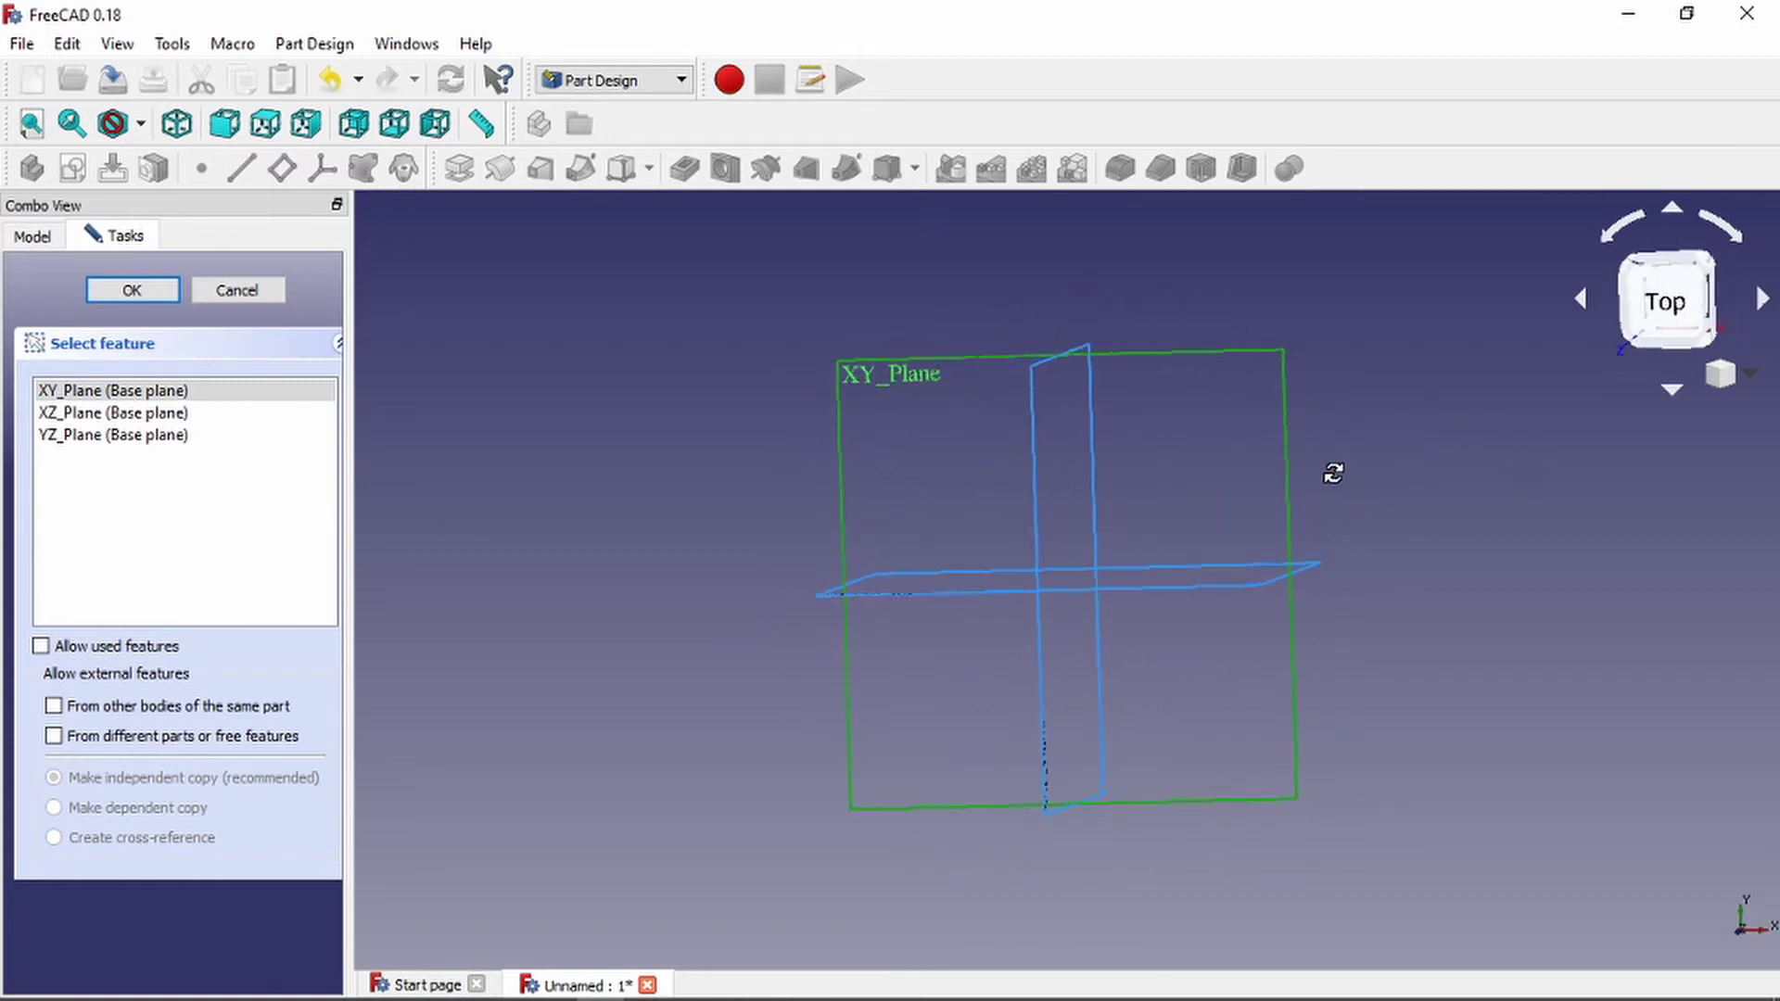
click(1675, 319)
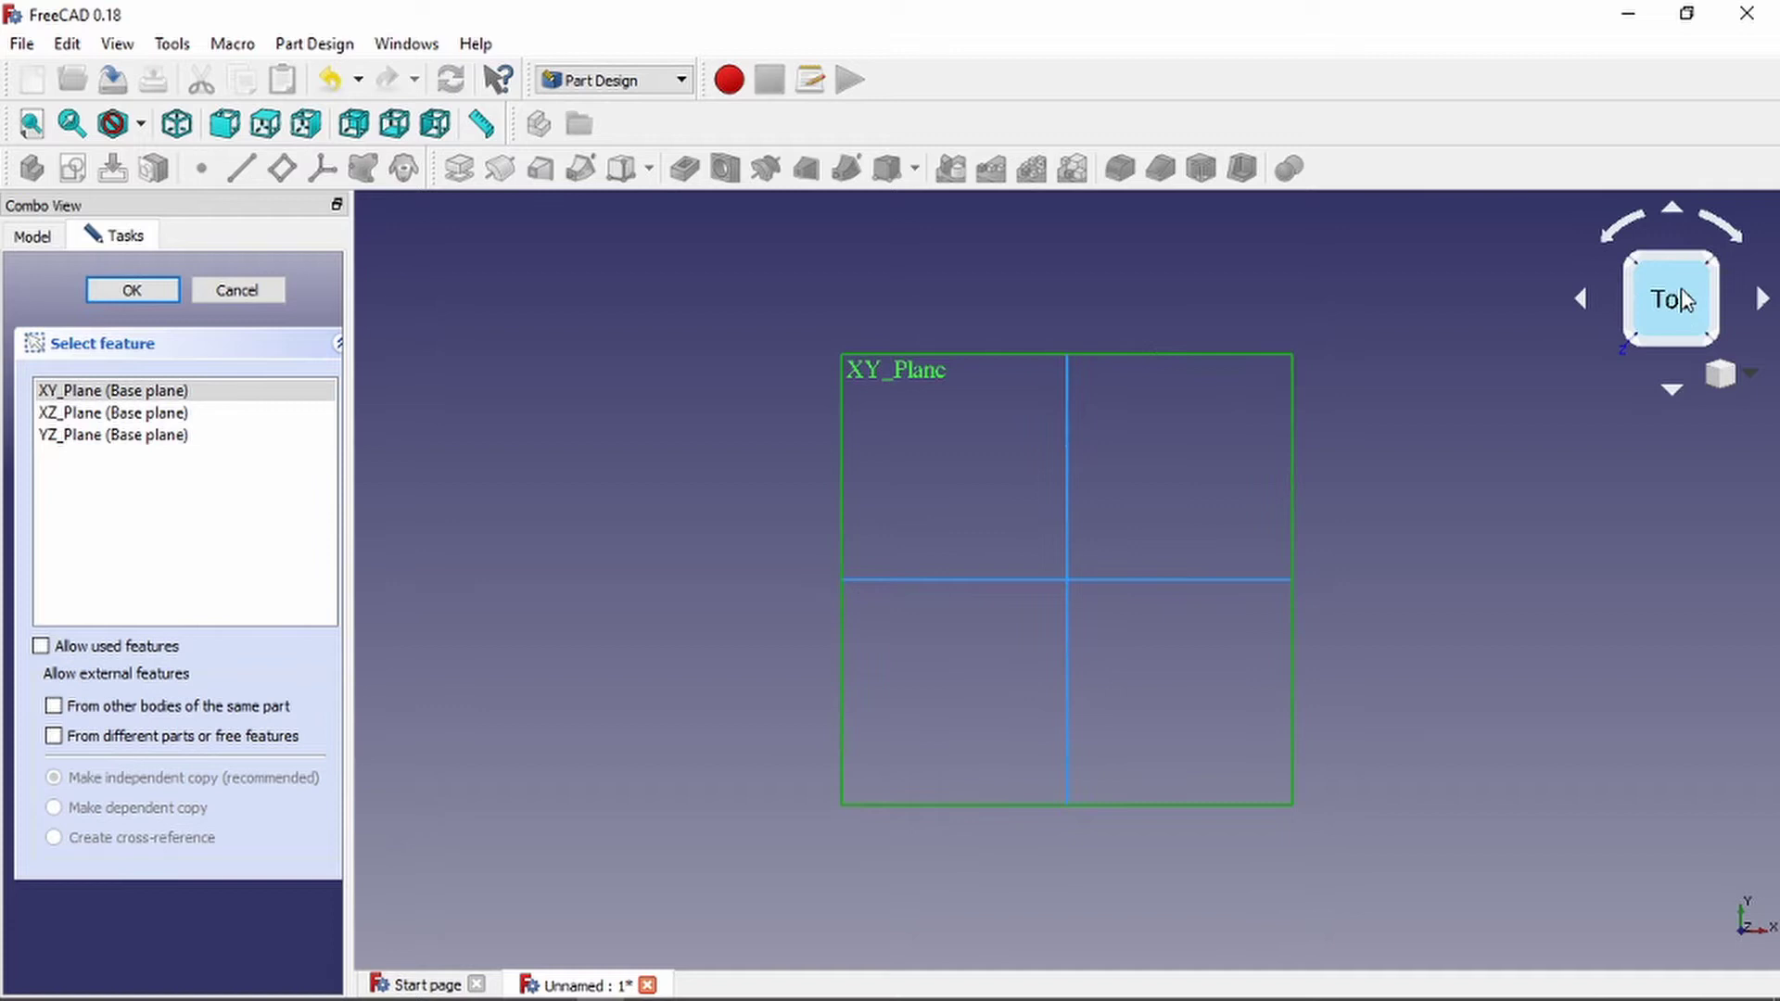
click(170, 292)
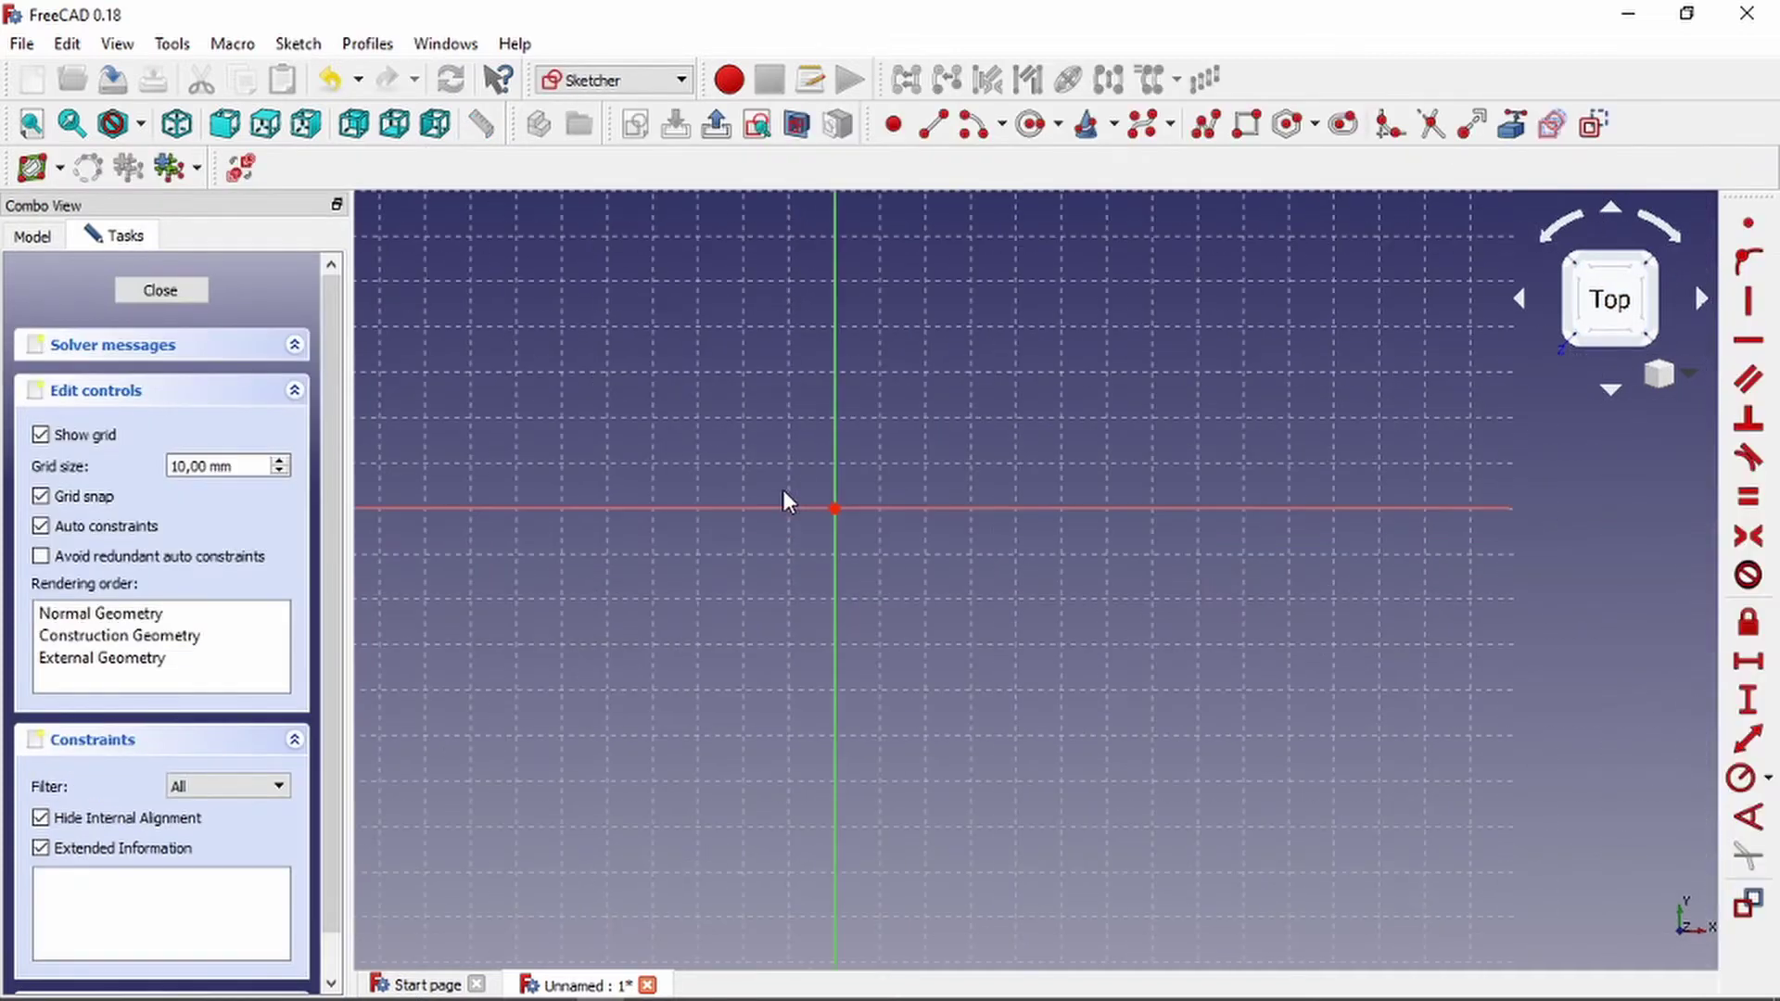
scroll(907, 492, down, 3)
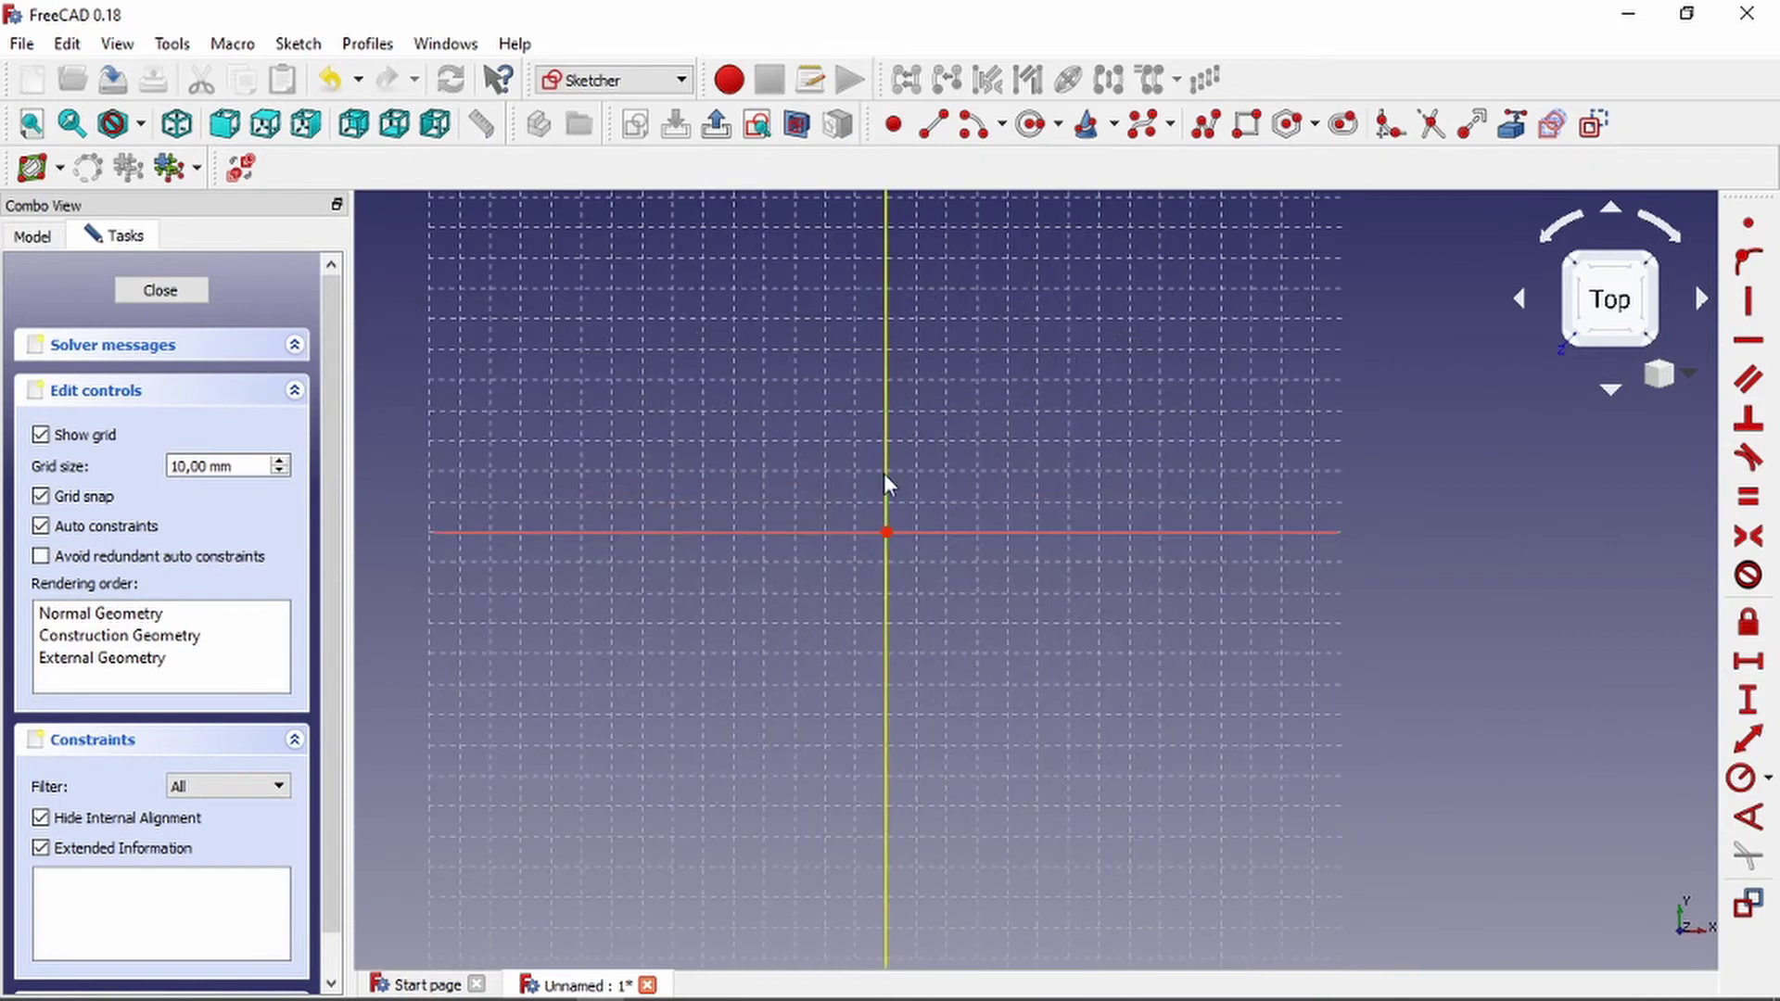
scroll(884, 536, up, 2)
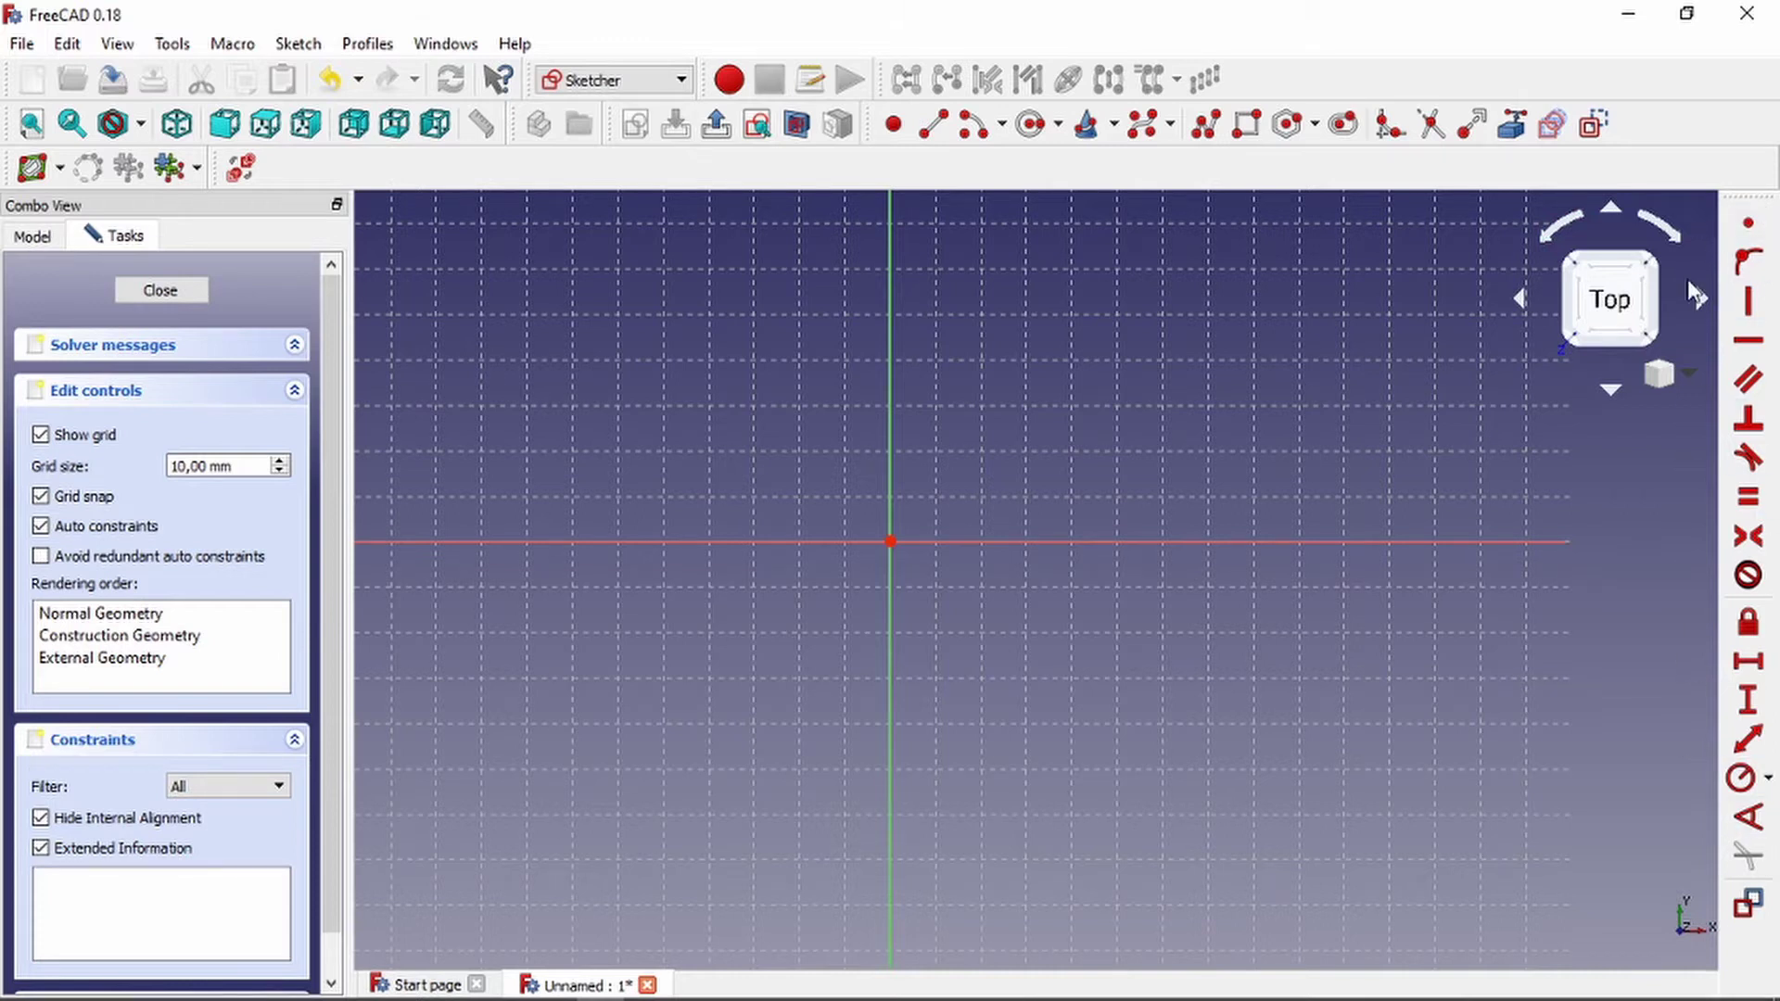
scroll(1244, 386, down, 2)
scroll(1007, 485, up, 4)
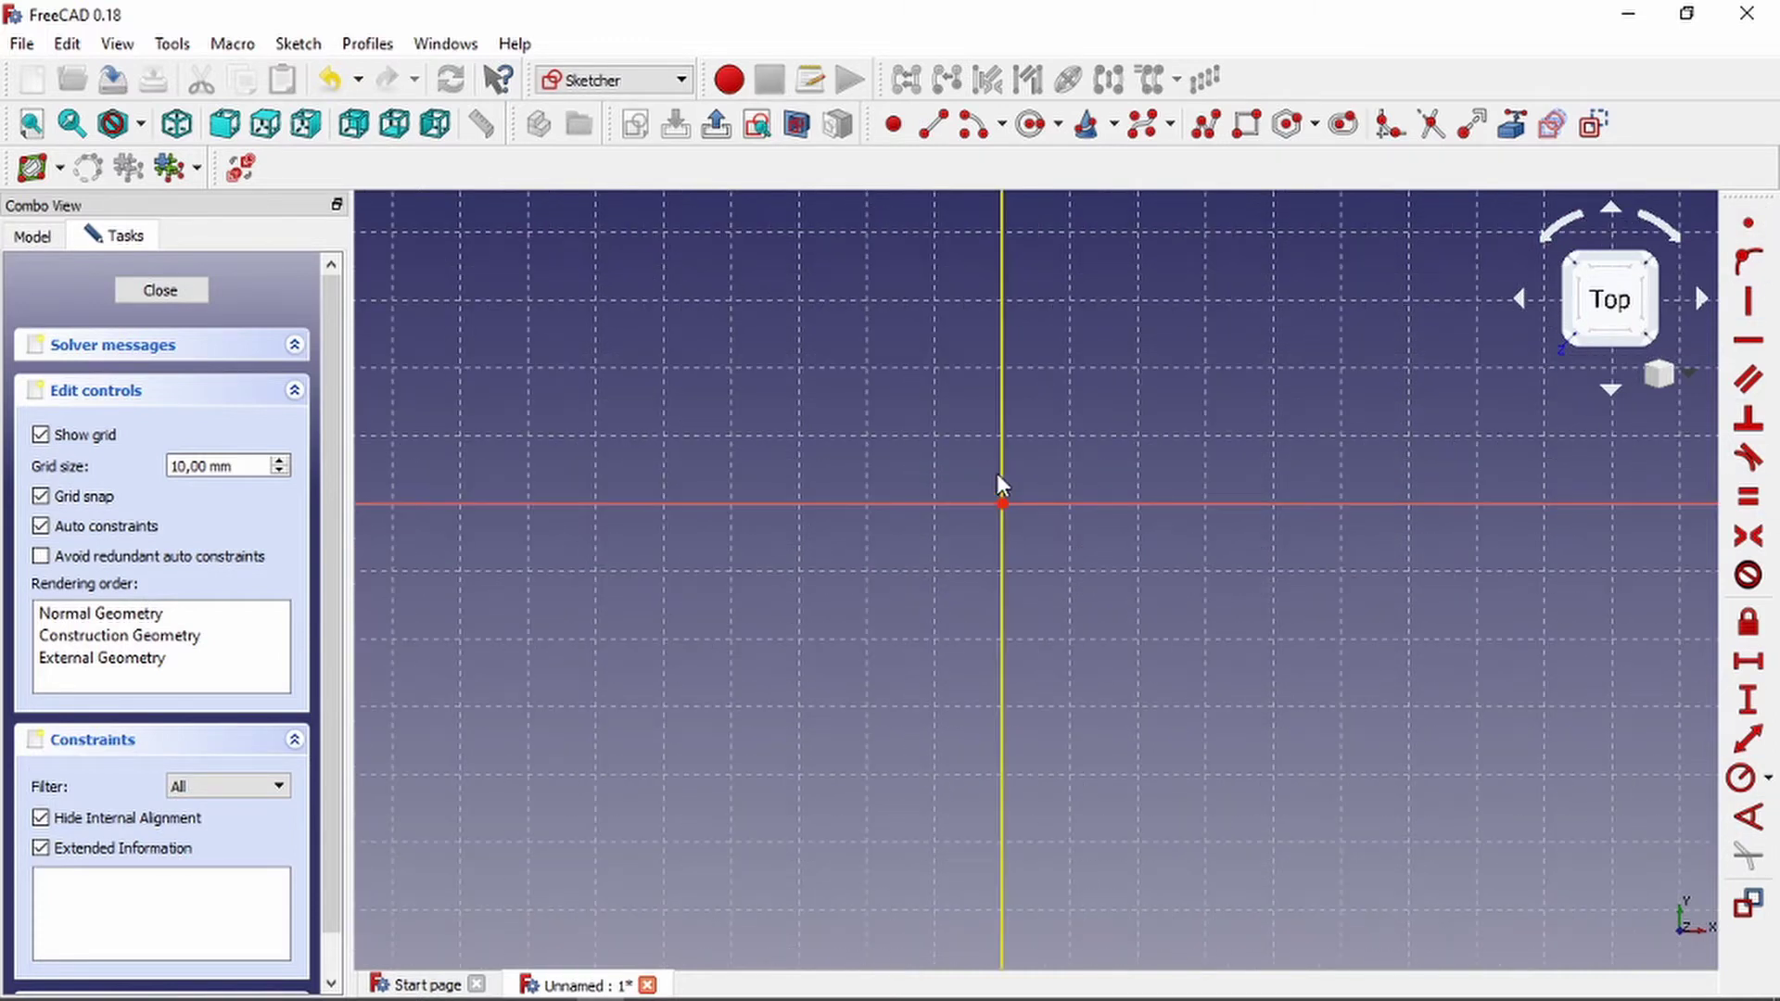
scroll(1002, 474, down, 2)
scroll(1081, 462, up, 2)
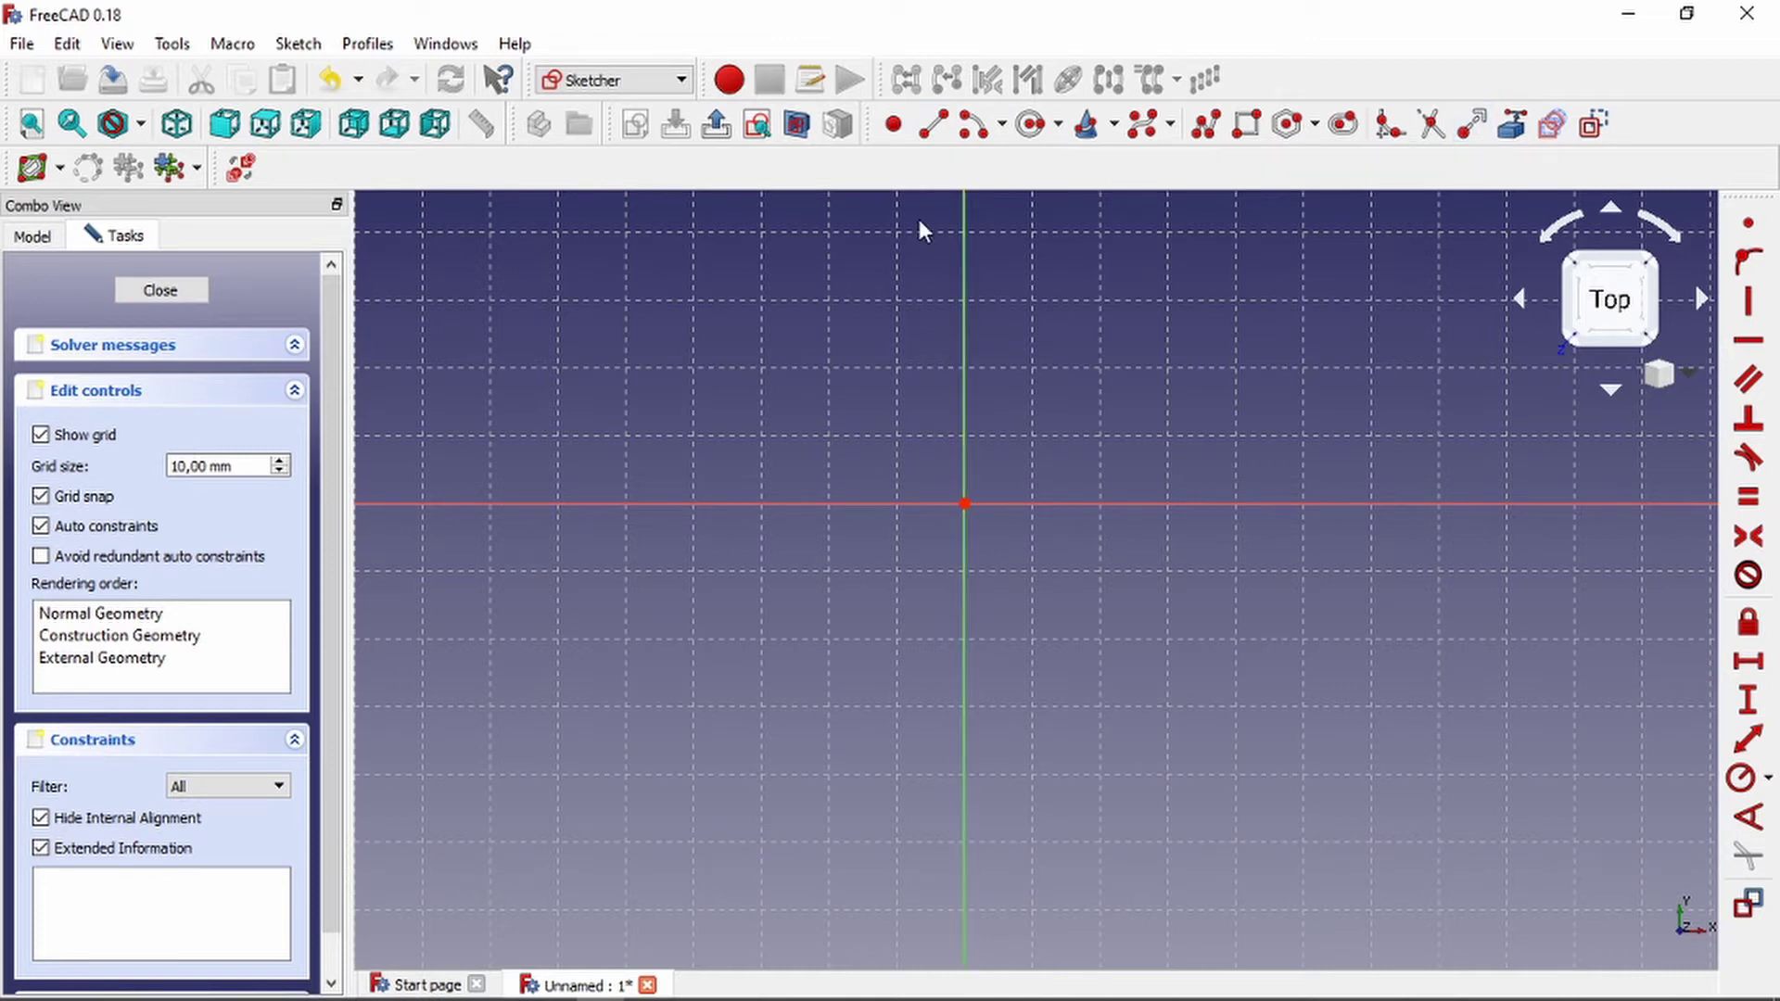
Place seven sketch points at (-40, 30), (-30, 10), (-10, 30), (30, 10), (20, -10), (50, -10) and (80, 20).
click(893, 123)
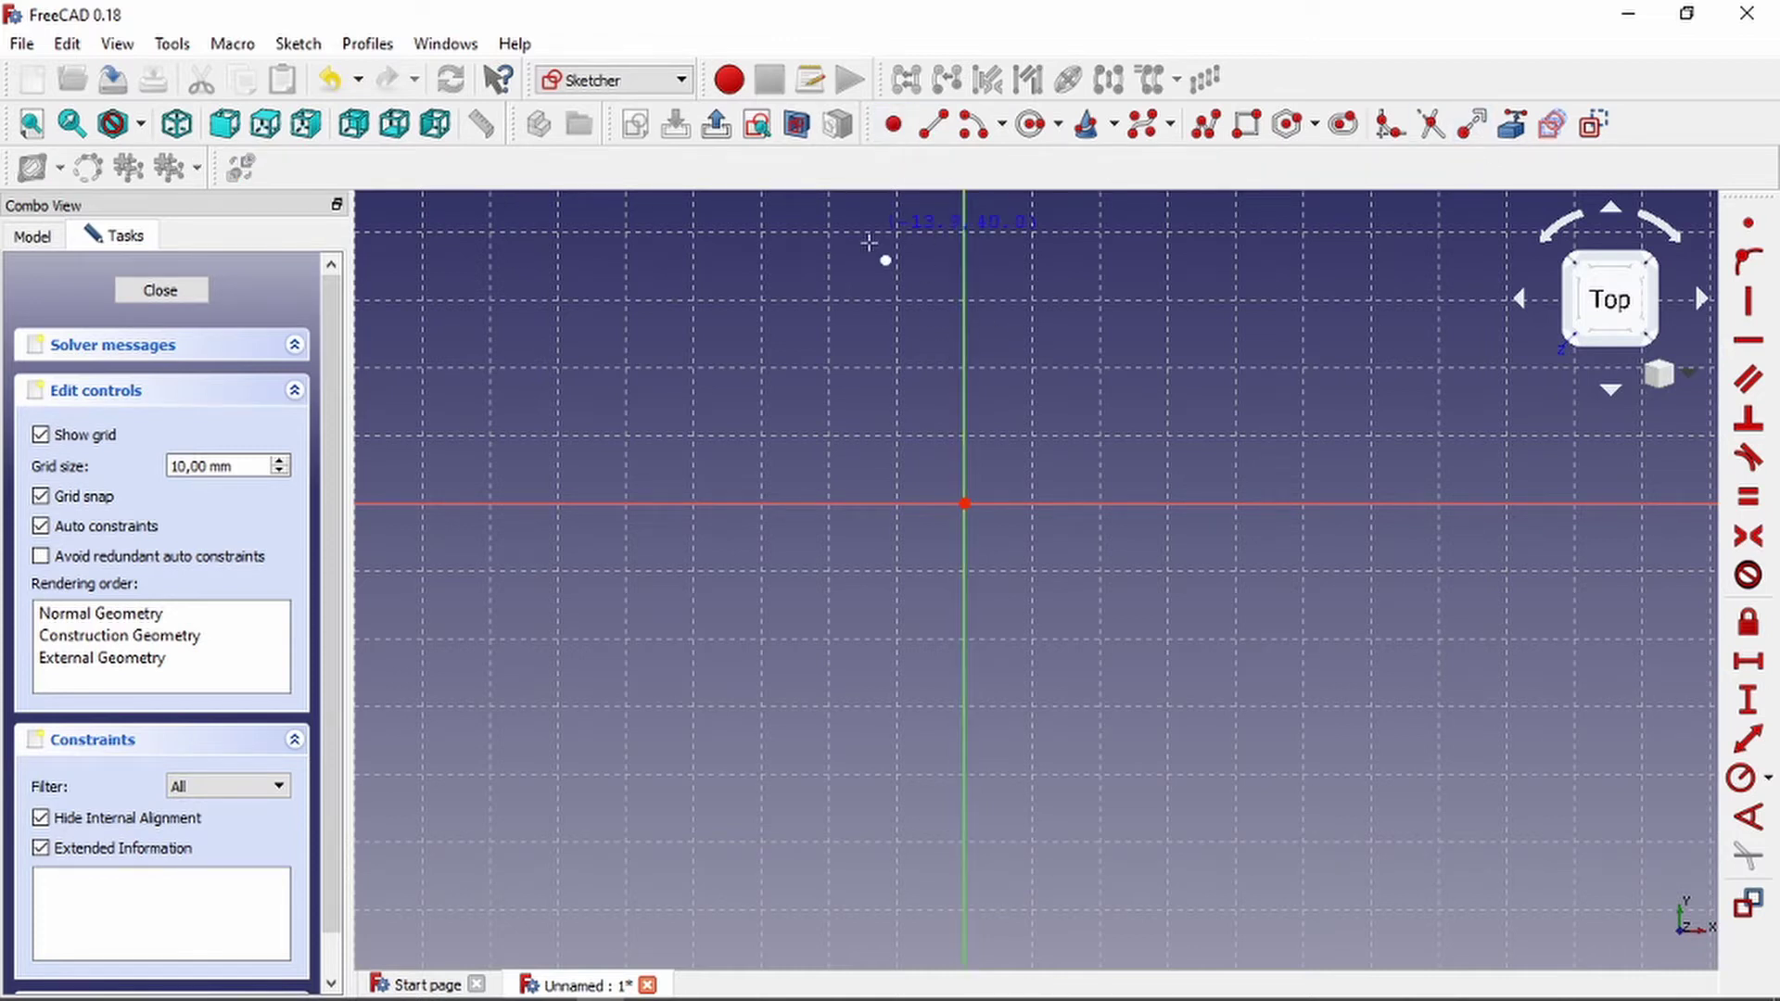
middle_drag(930, 401, 958, 424)
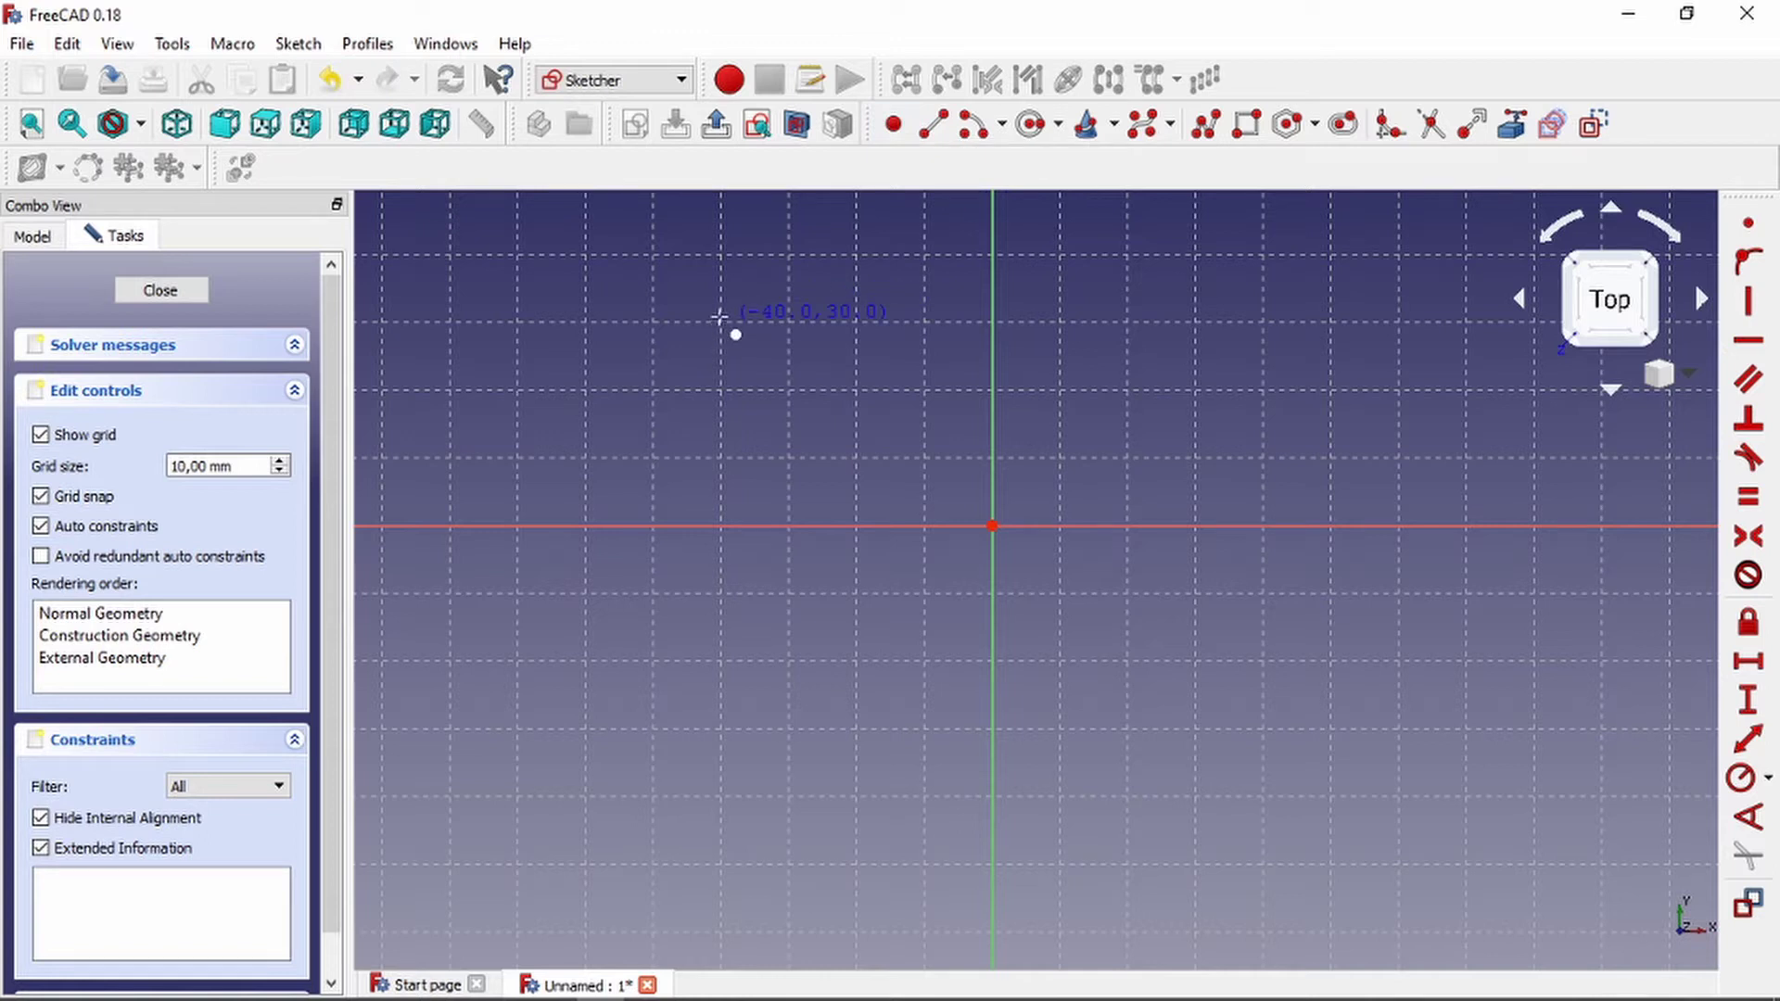
click(722, 321)
click(789, 457)
click(924, 322)
click(1196, 457)
click(1128, 592)
click(1332, 594)
click(1535, 390)
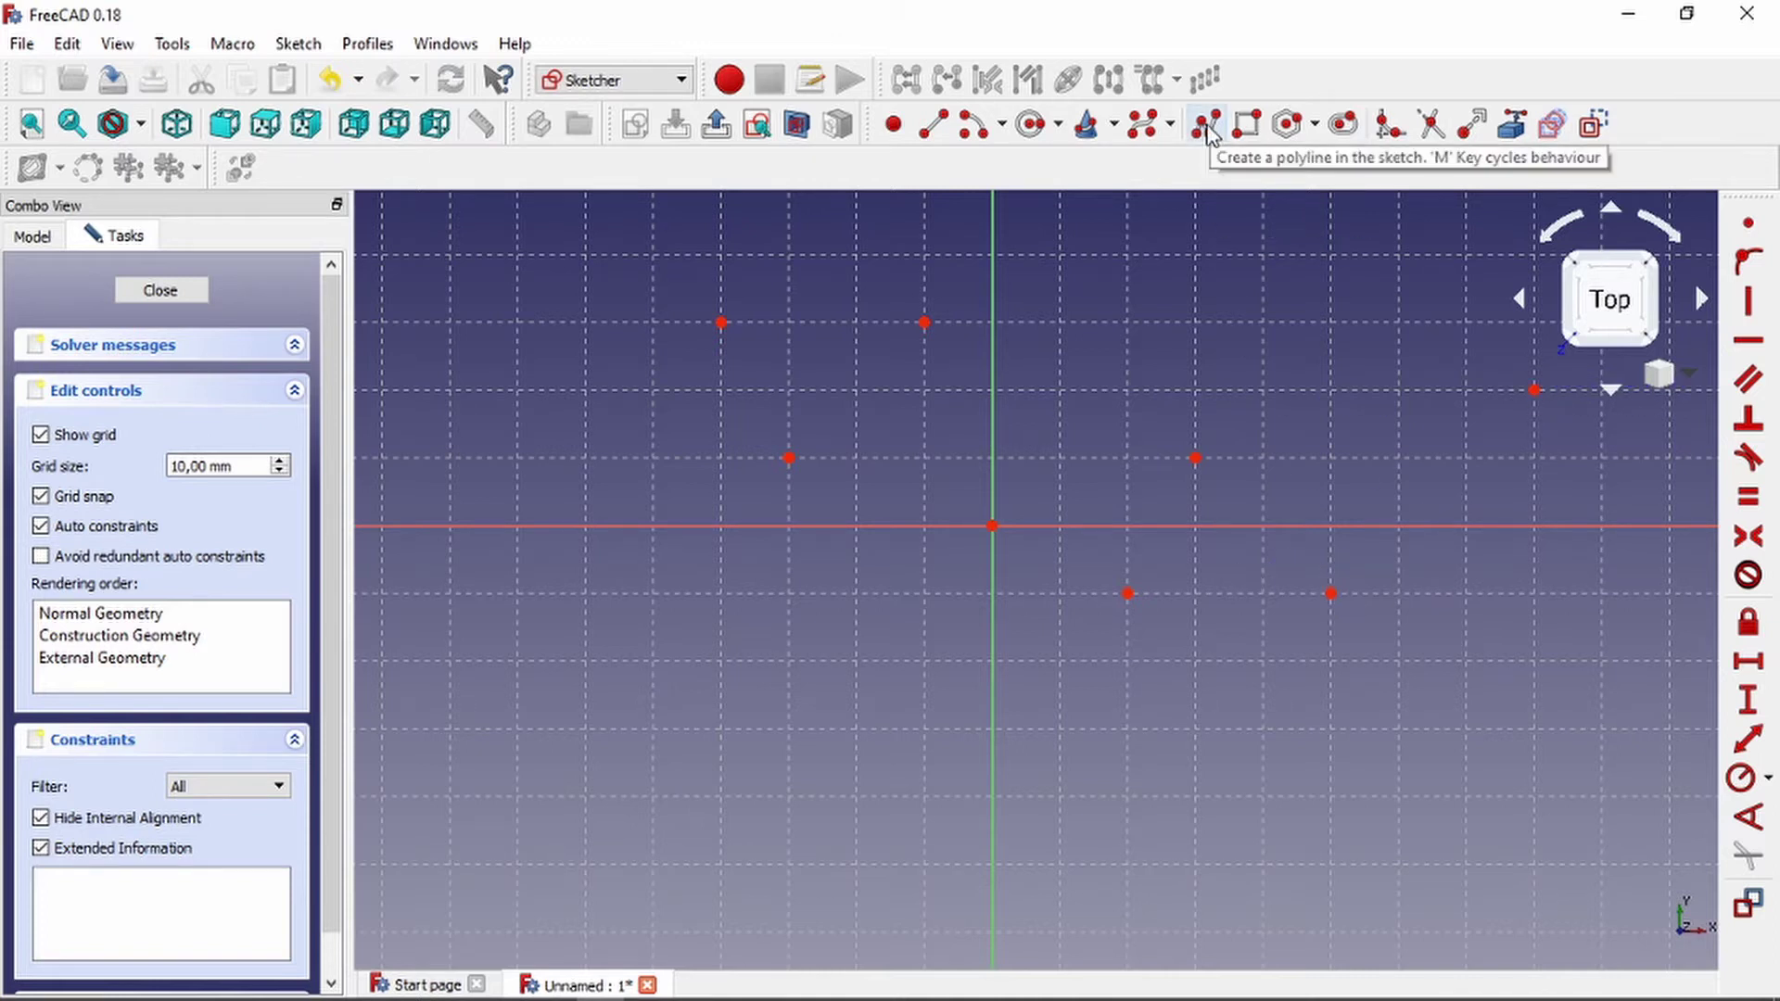
Draw an open polyline joining the sketch points from (-40, 30) to (80, 20), passing through the origin after (30, 10).
click(1207, 125)
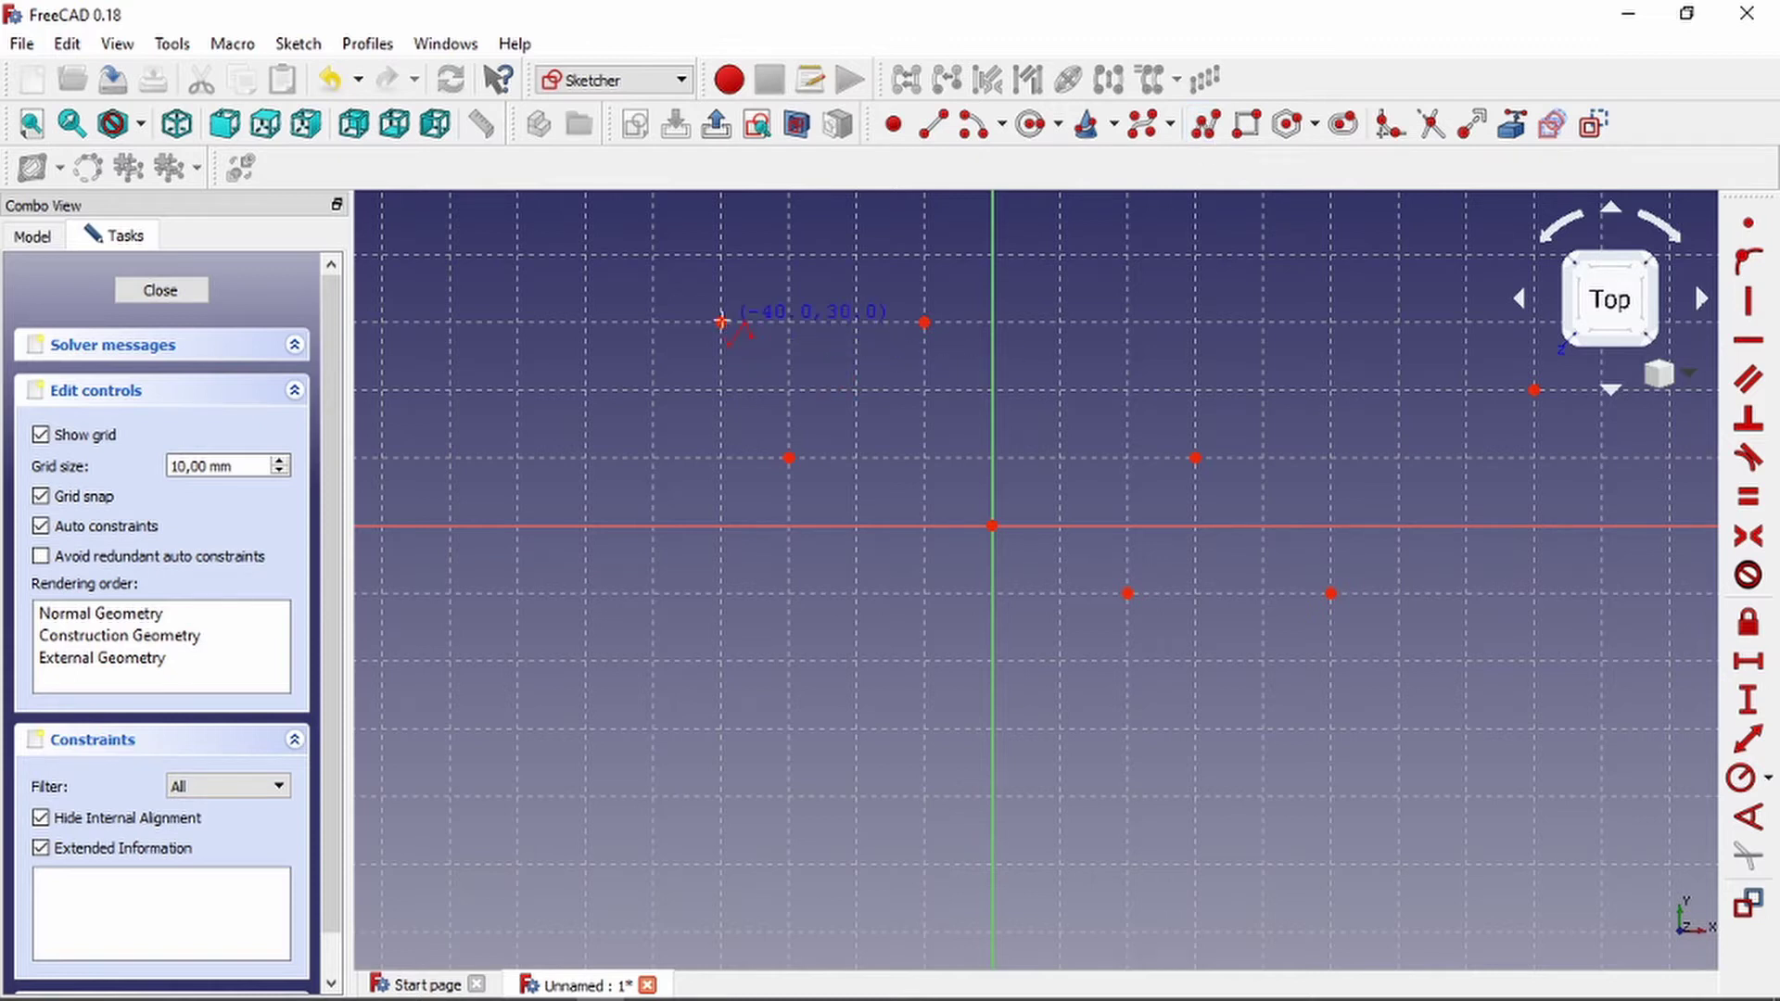
click(722, 322)
click(789, 457)
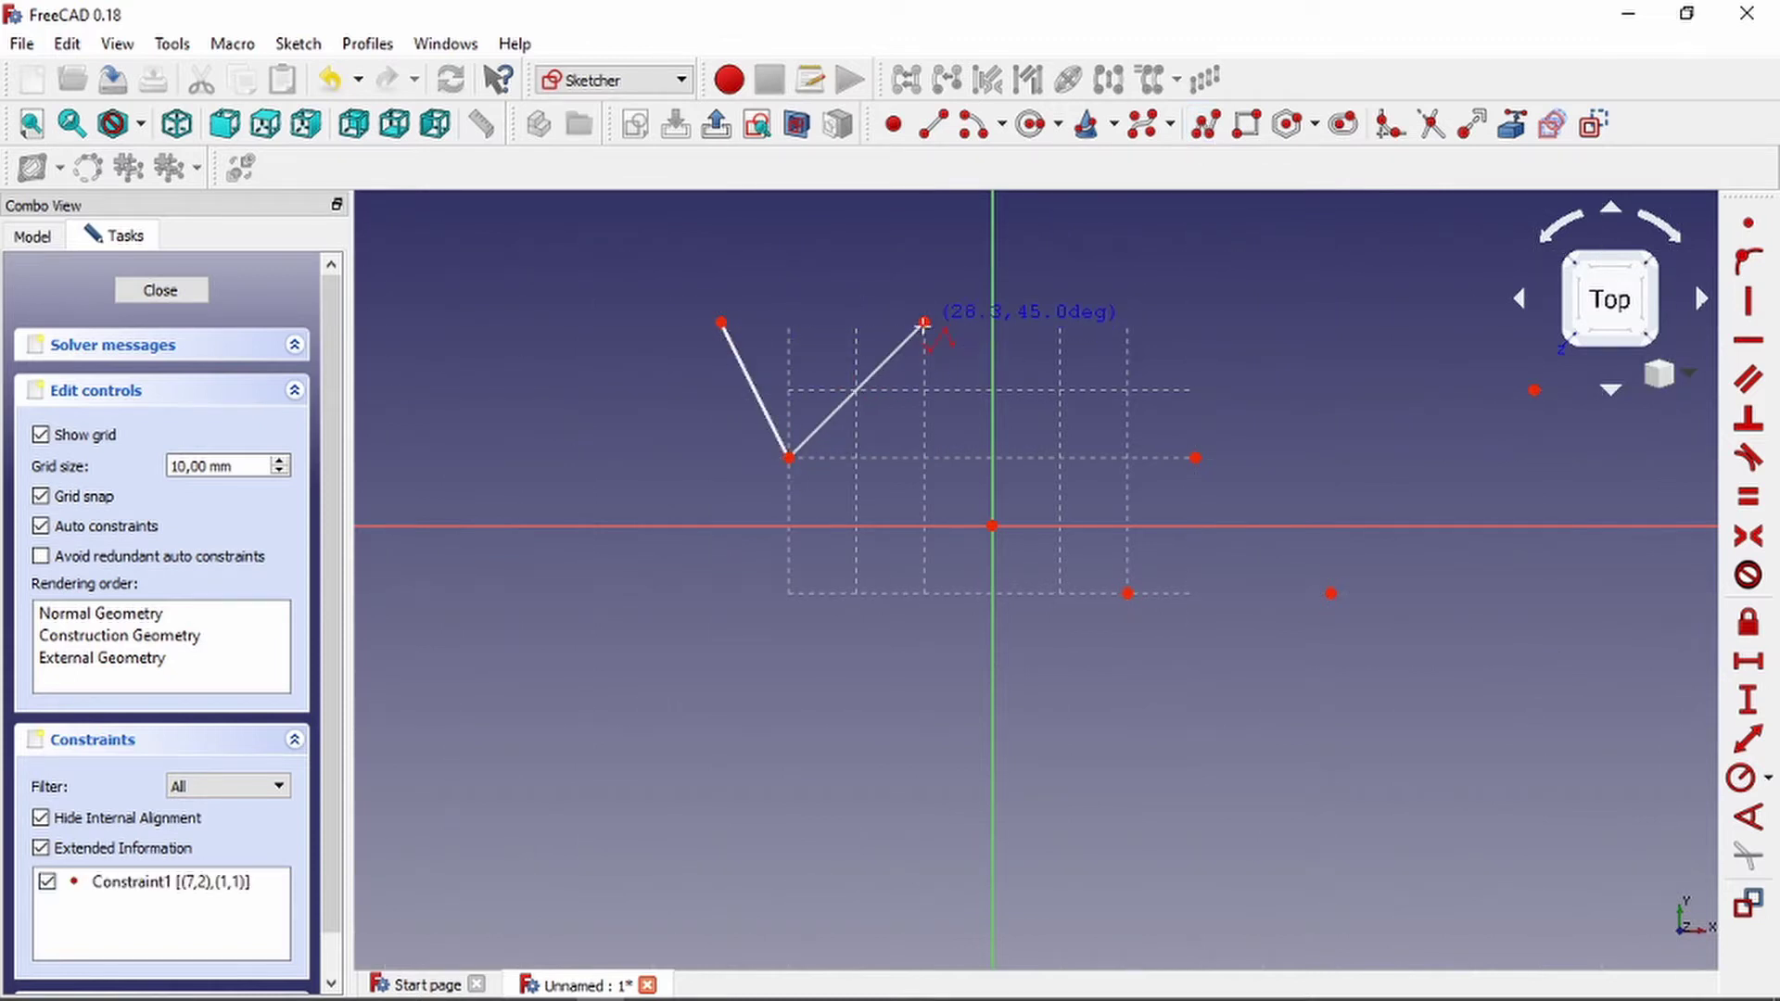
click(925, 322)
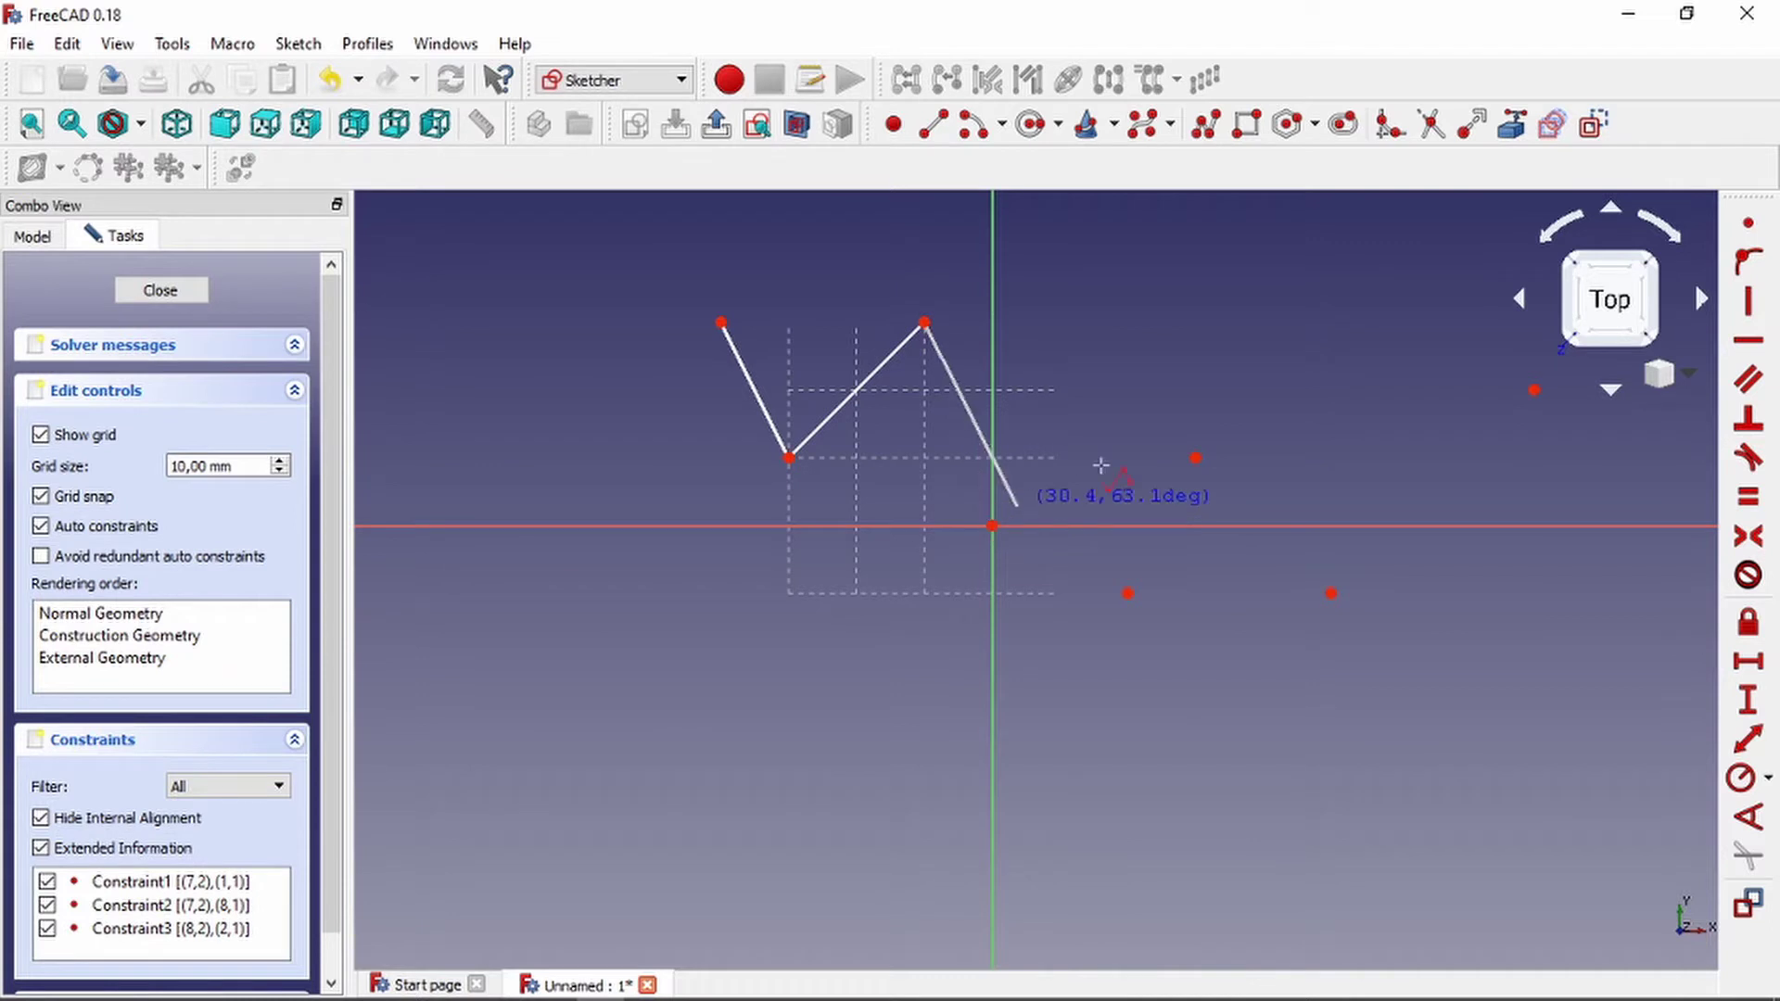
click(1197, 457)
click(993, 526)
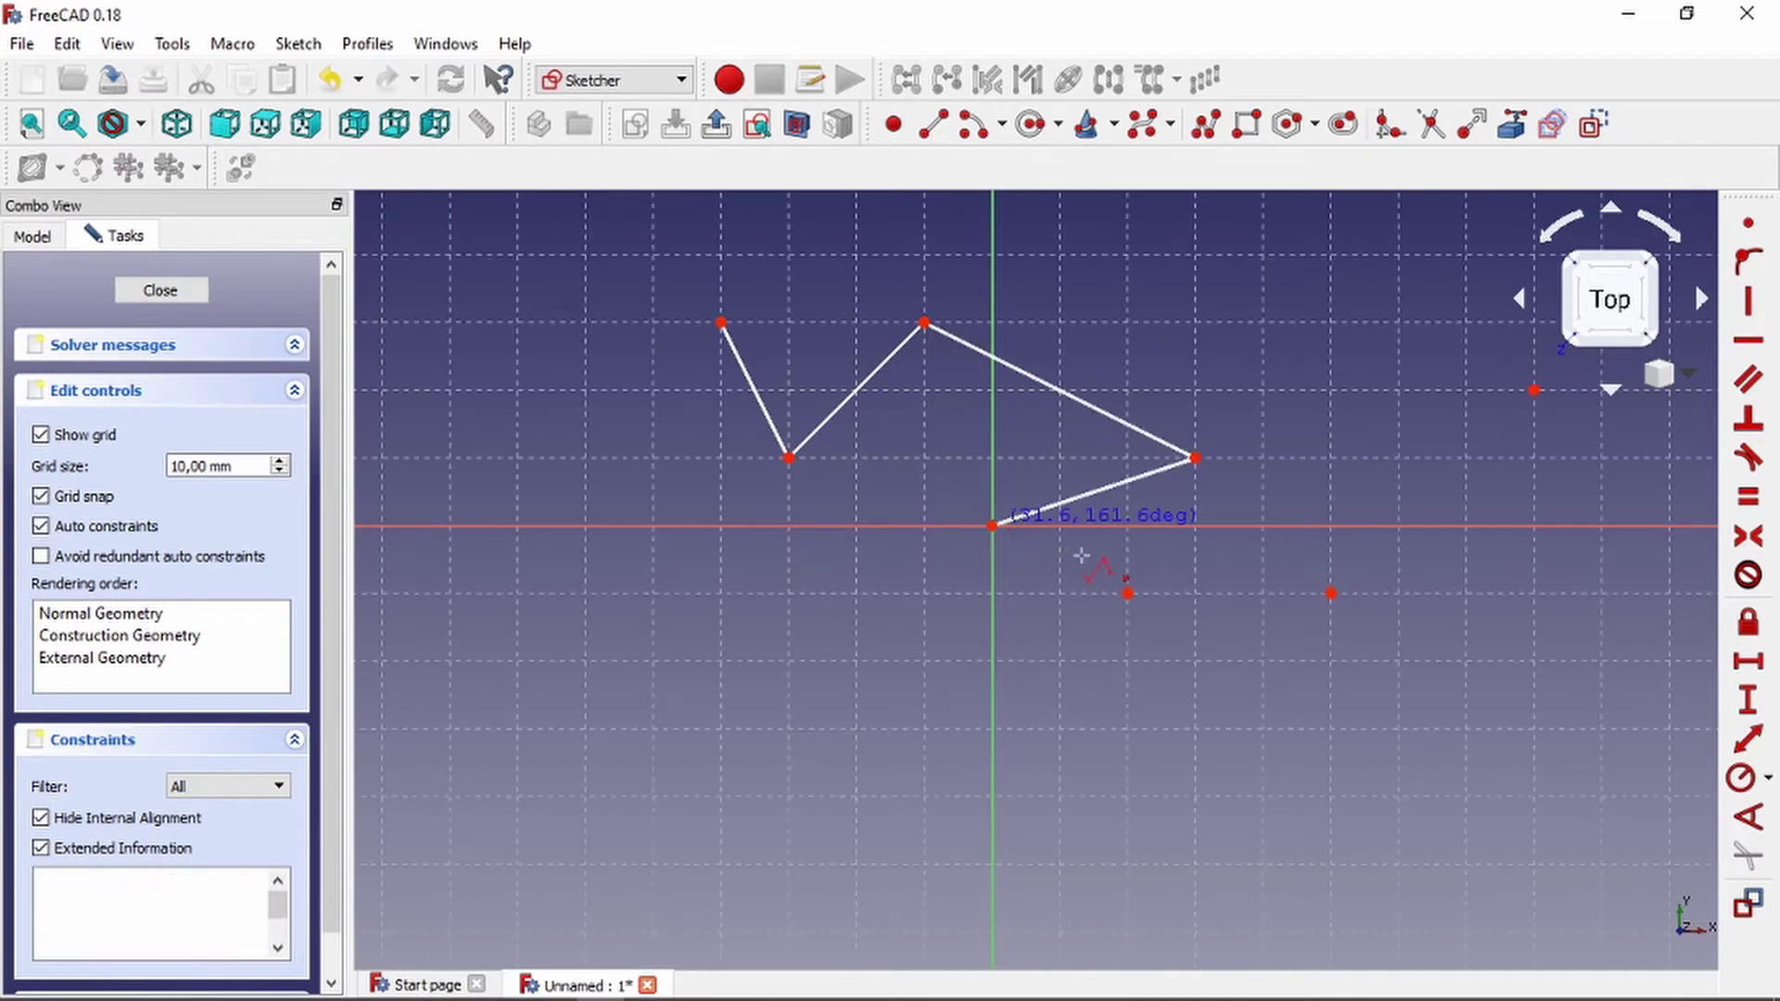
click(1128, 593)
click(1331, 592)
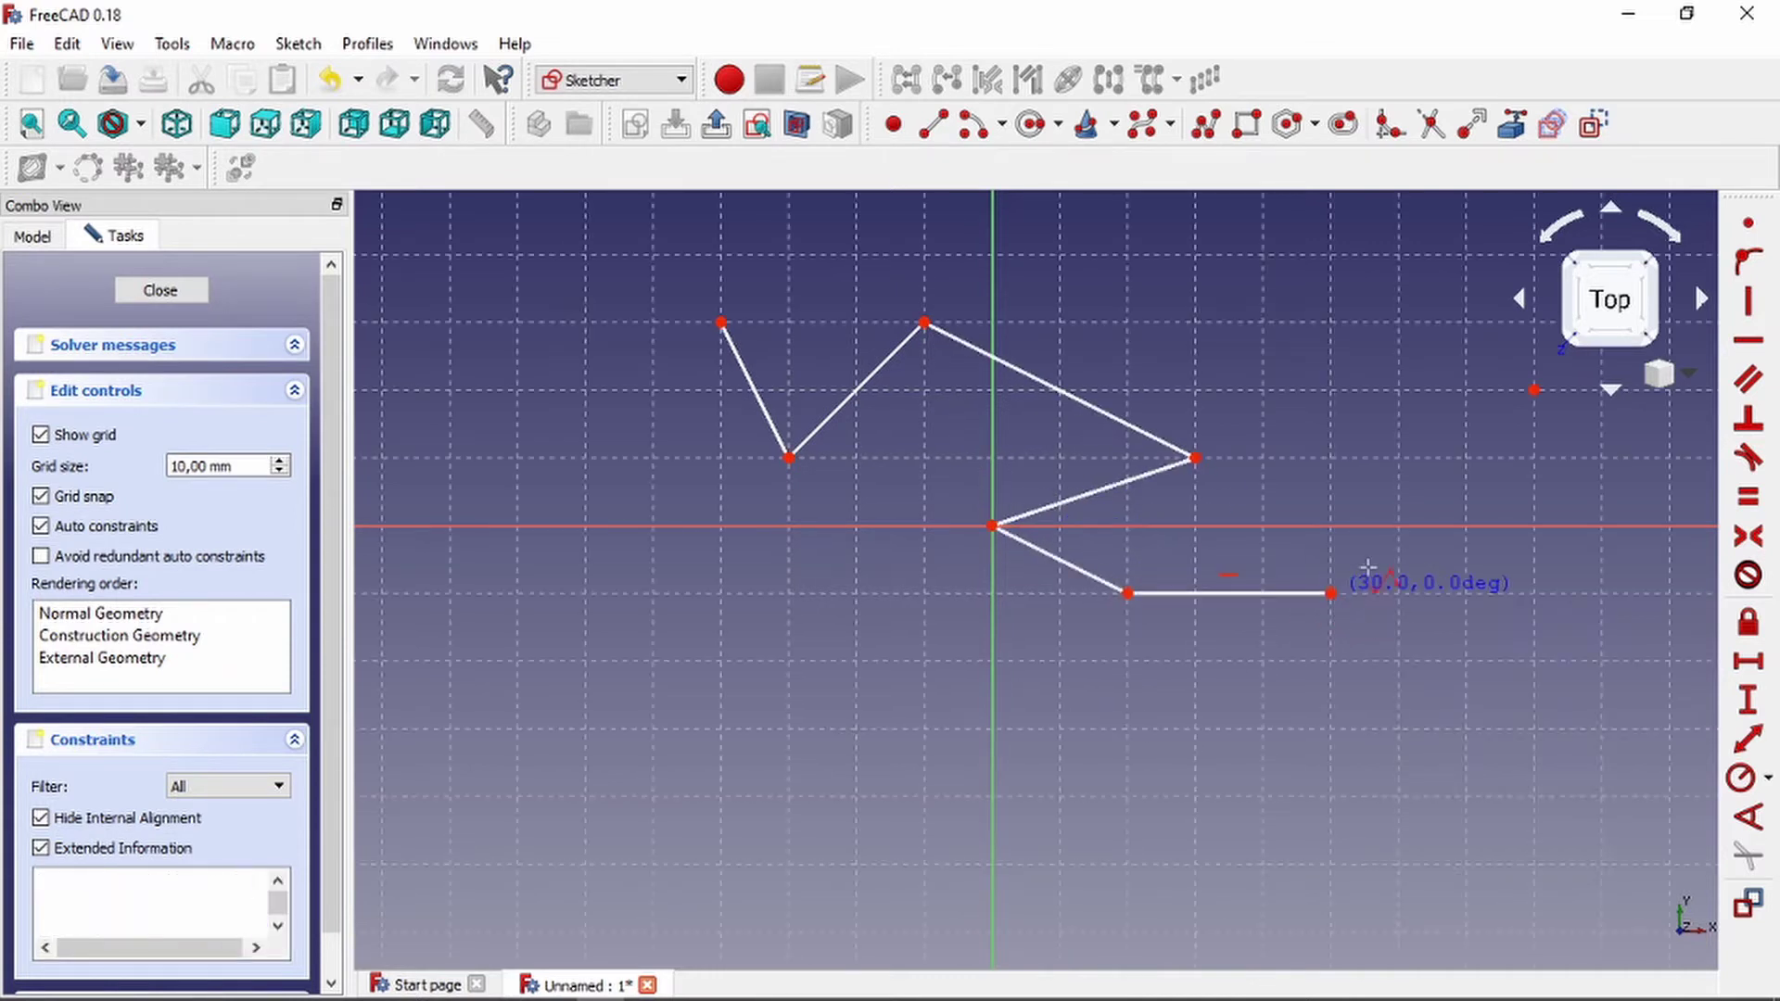
click(1535, 390)
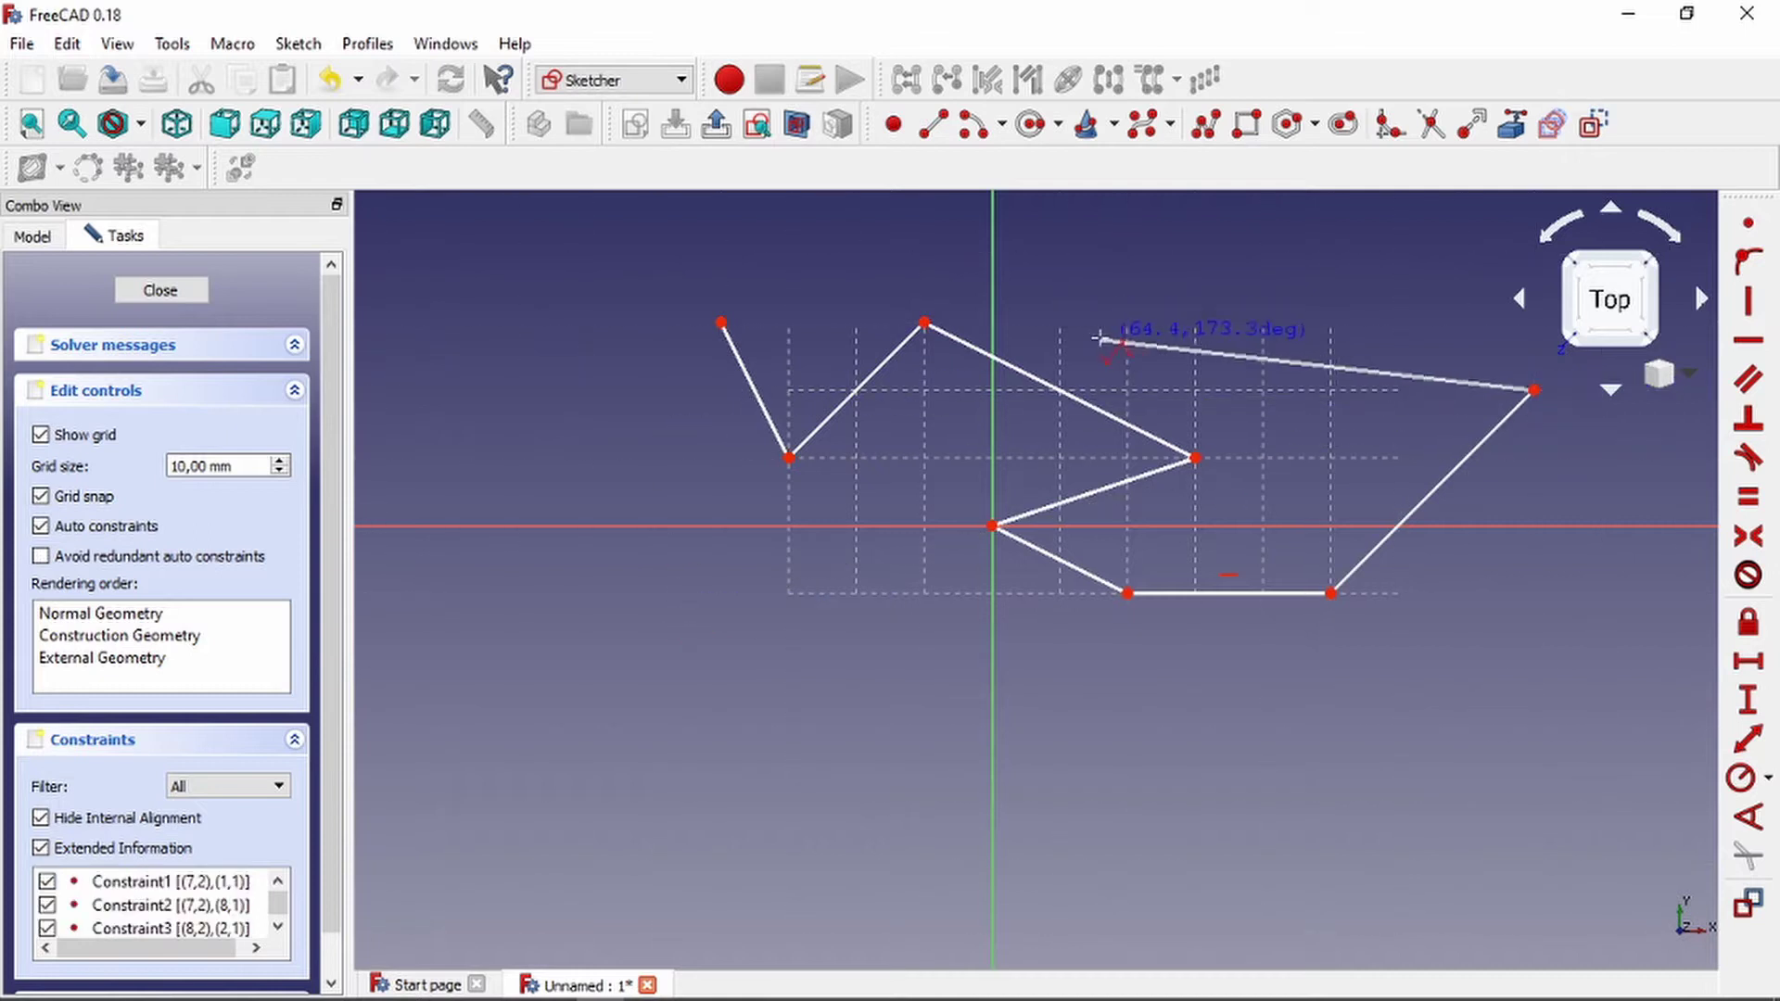
right_click(1208, 339)
Delete all the points and polyline segments from the sketch.
scroll(1200, 326, down, 2)
scroll(998, 381, down, 2)
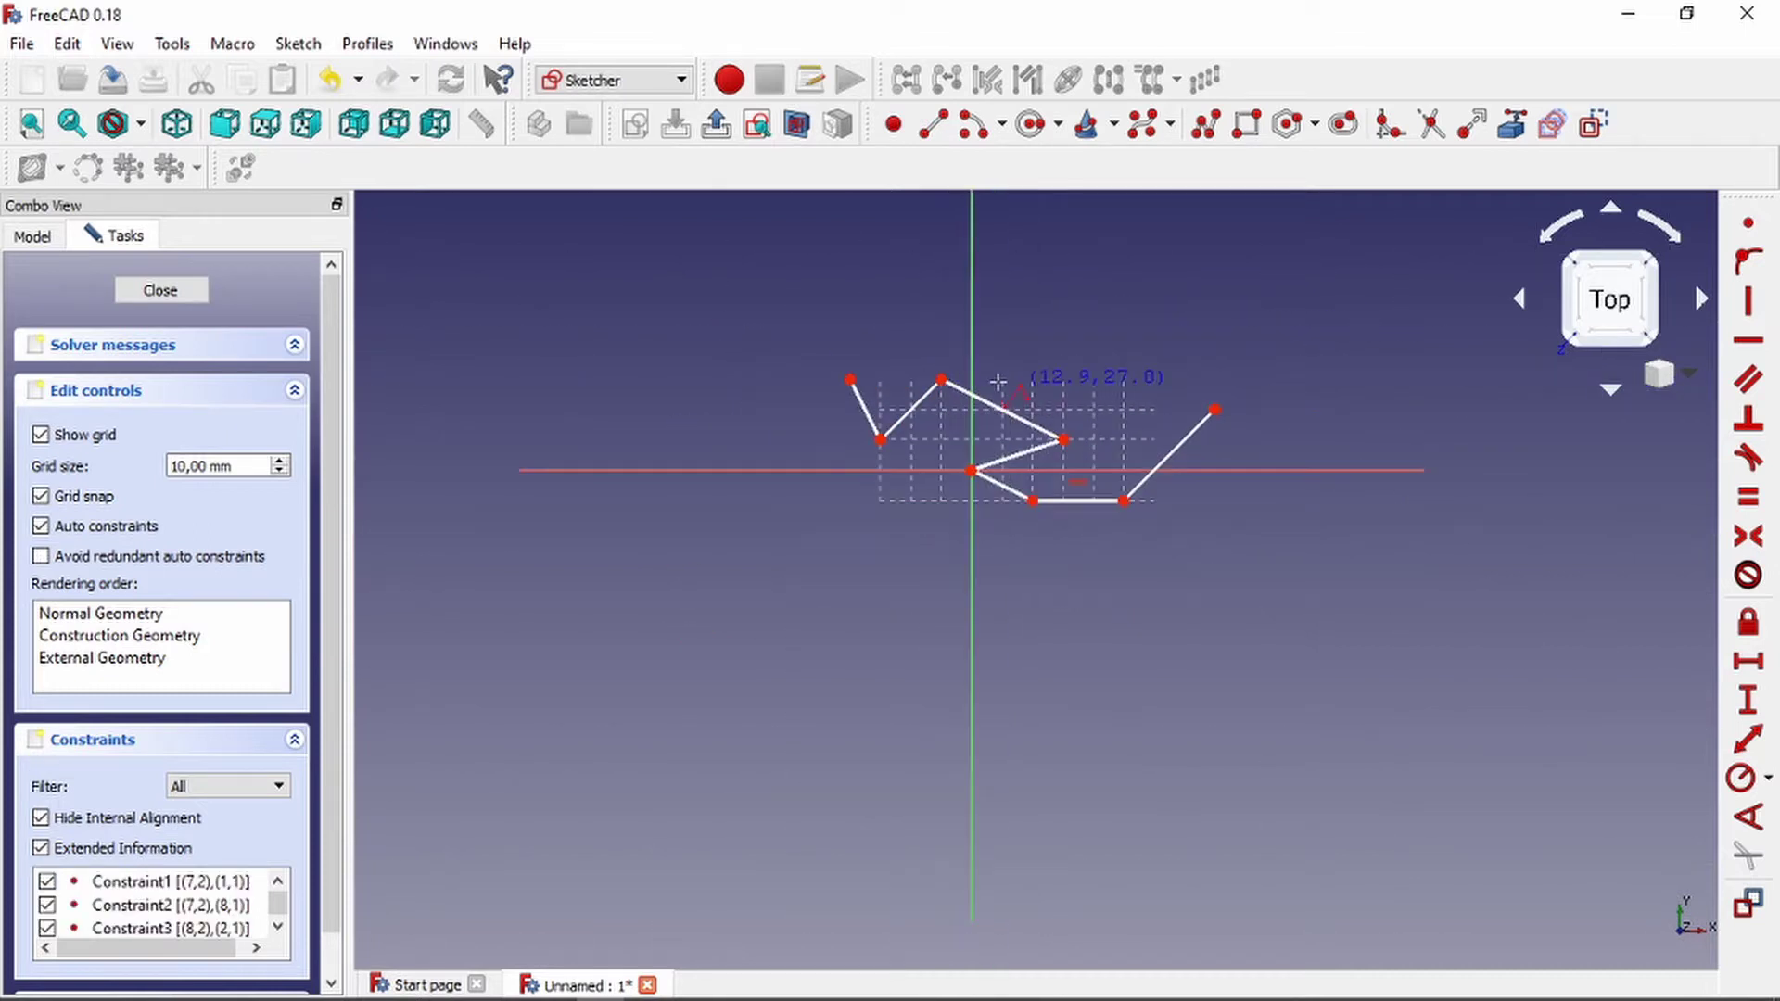
scroll(999, 381, up, 2)
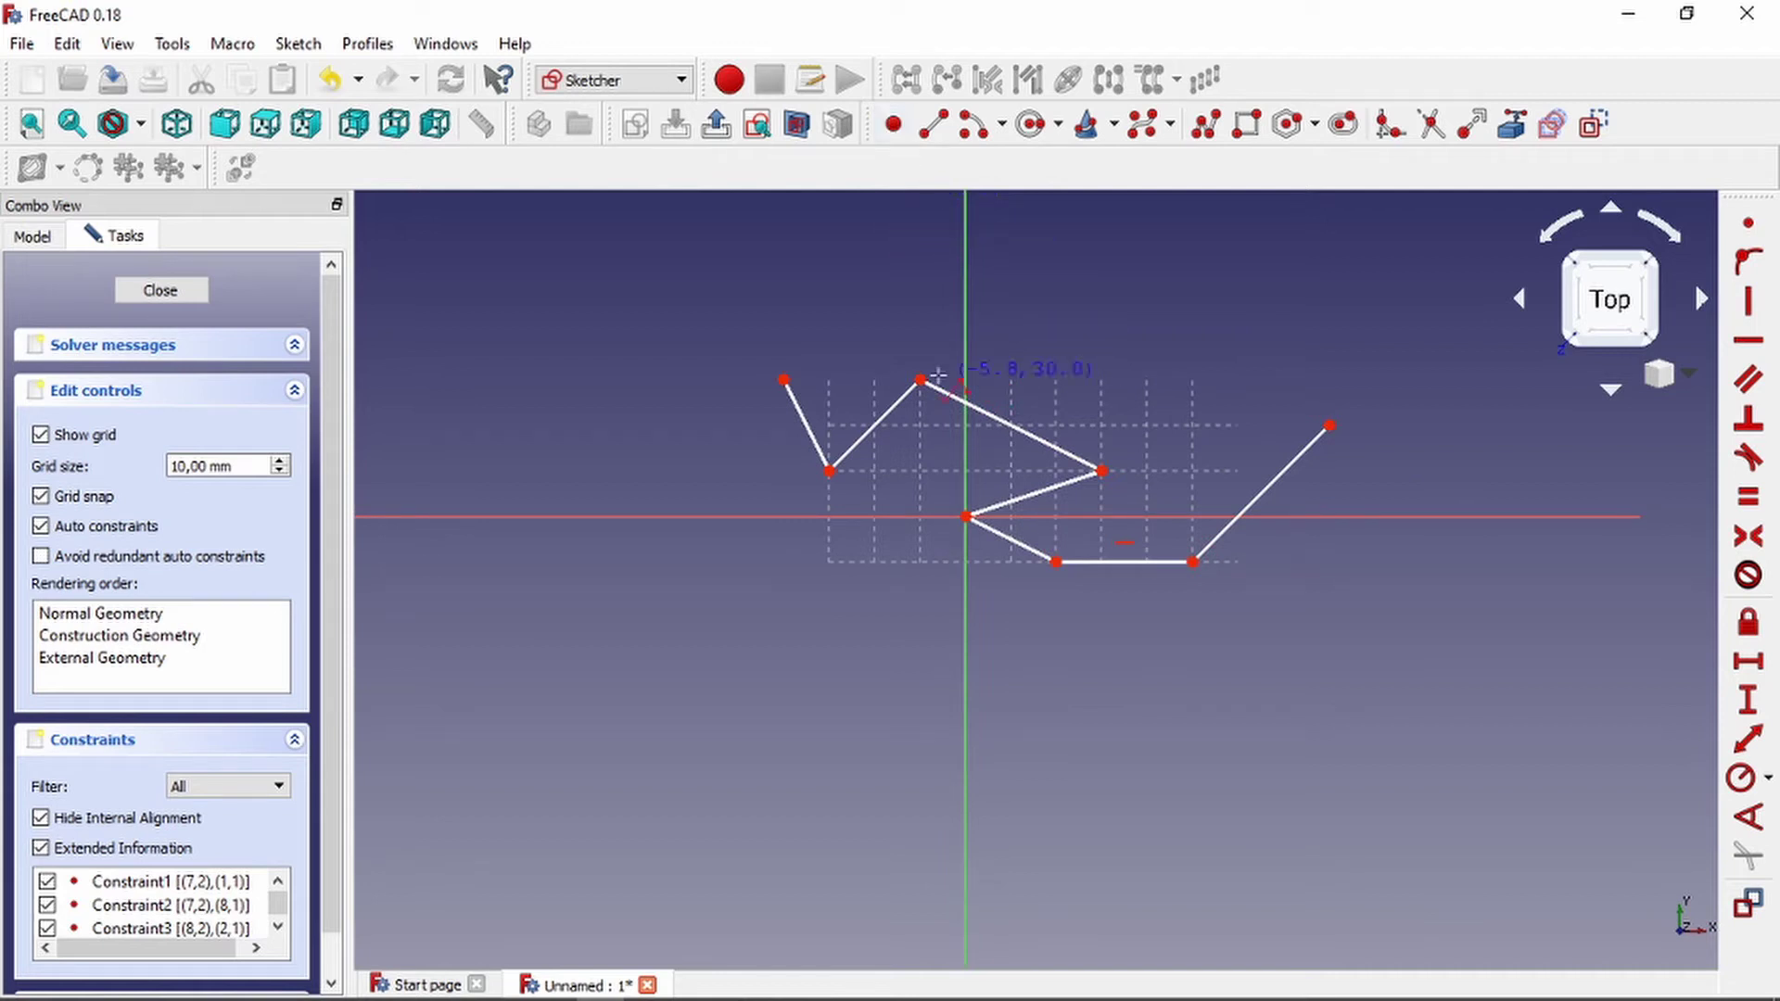
right_click(727, 318)
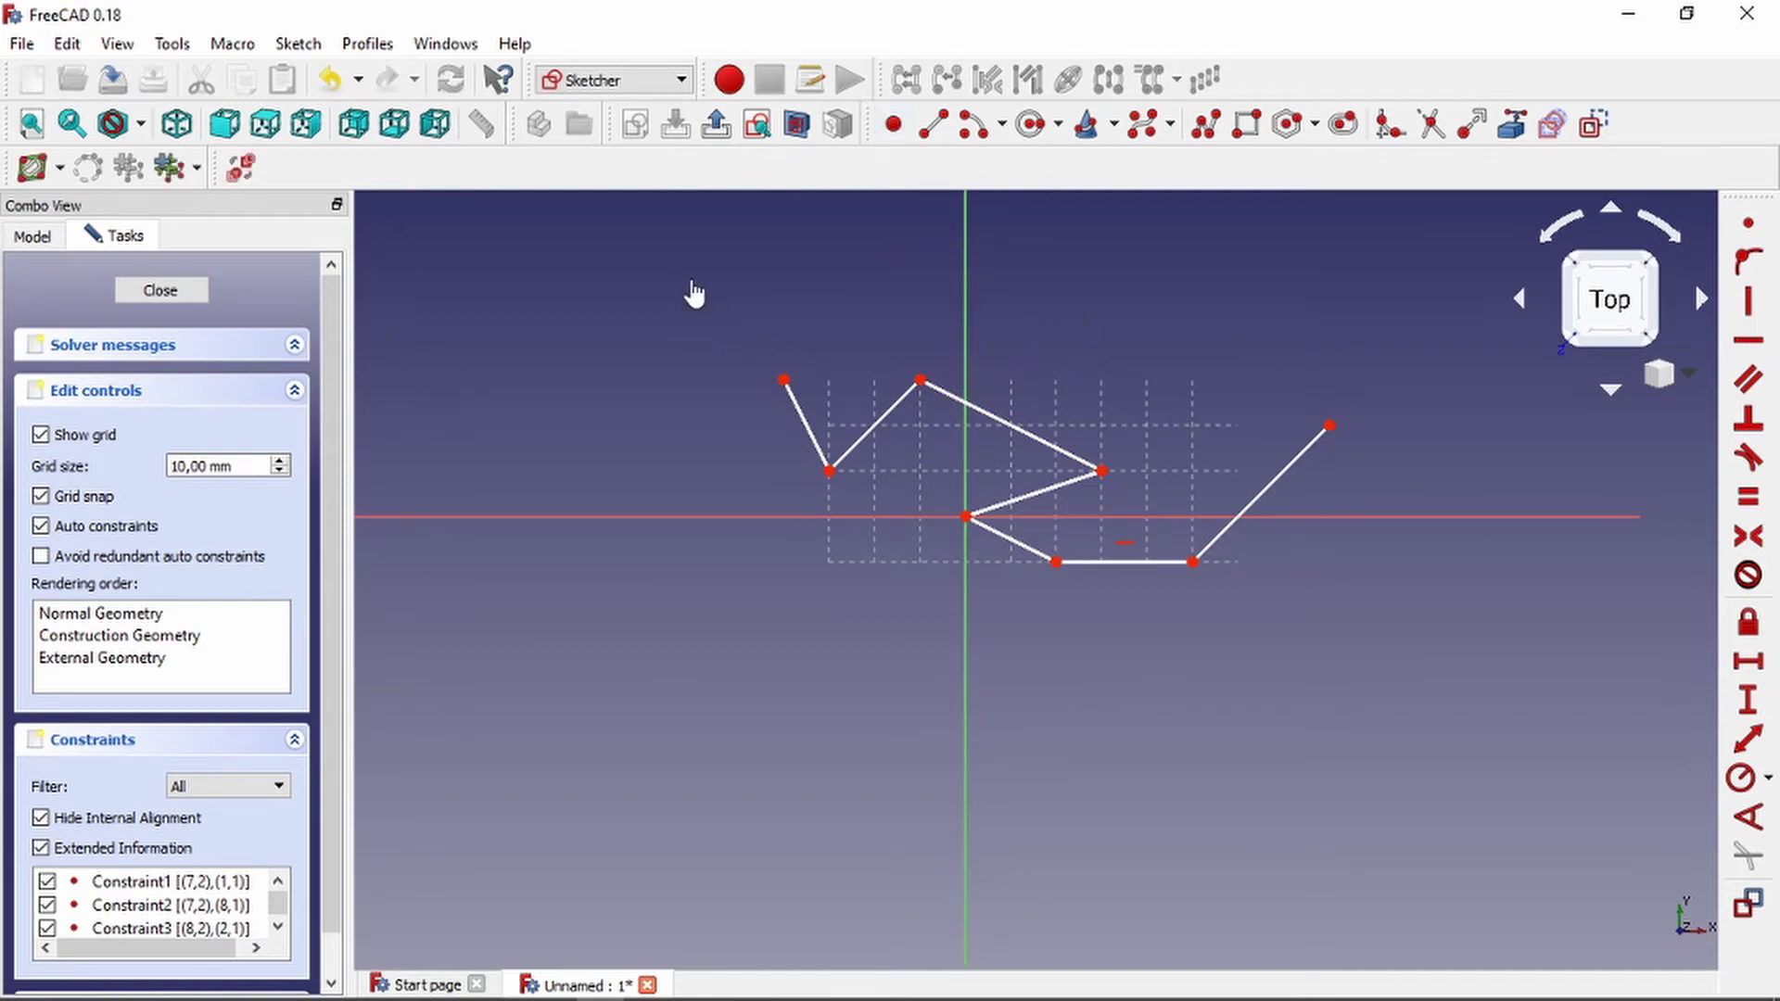
mouse_move(681, 279)
mouse_down()
mouse_move(1386, 724)
mouse_move(1449, 704)
mouse_up()
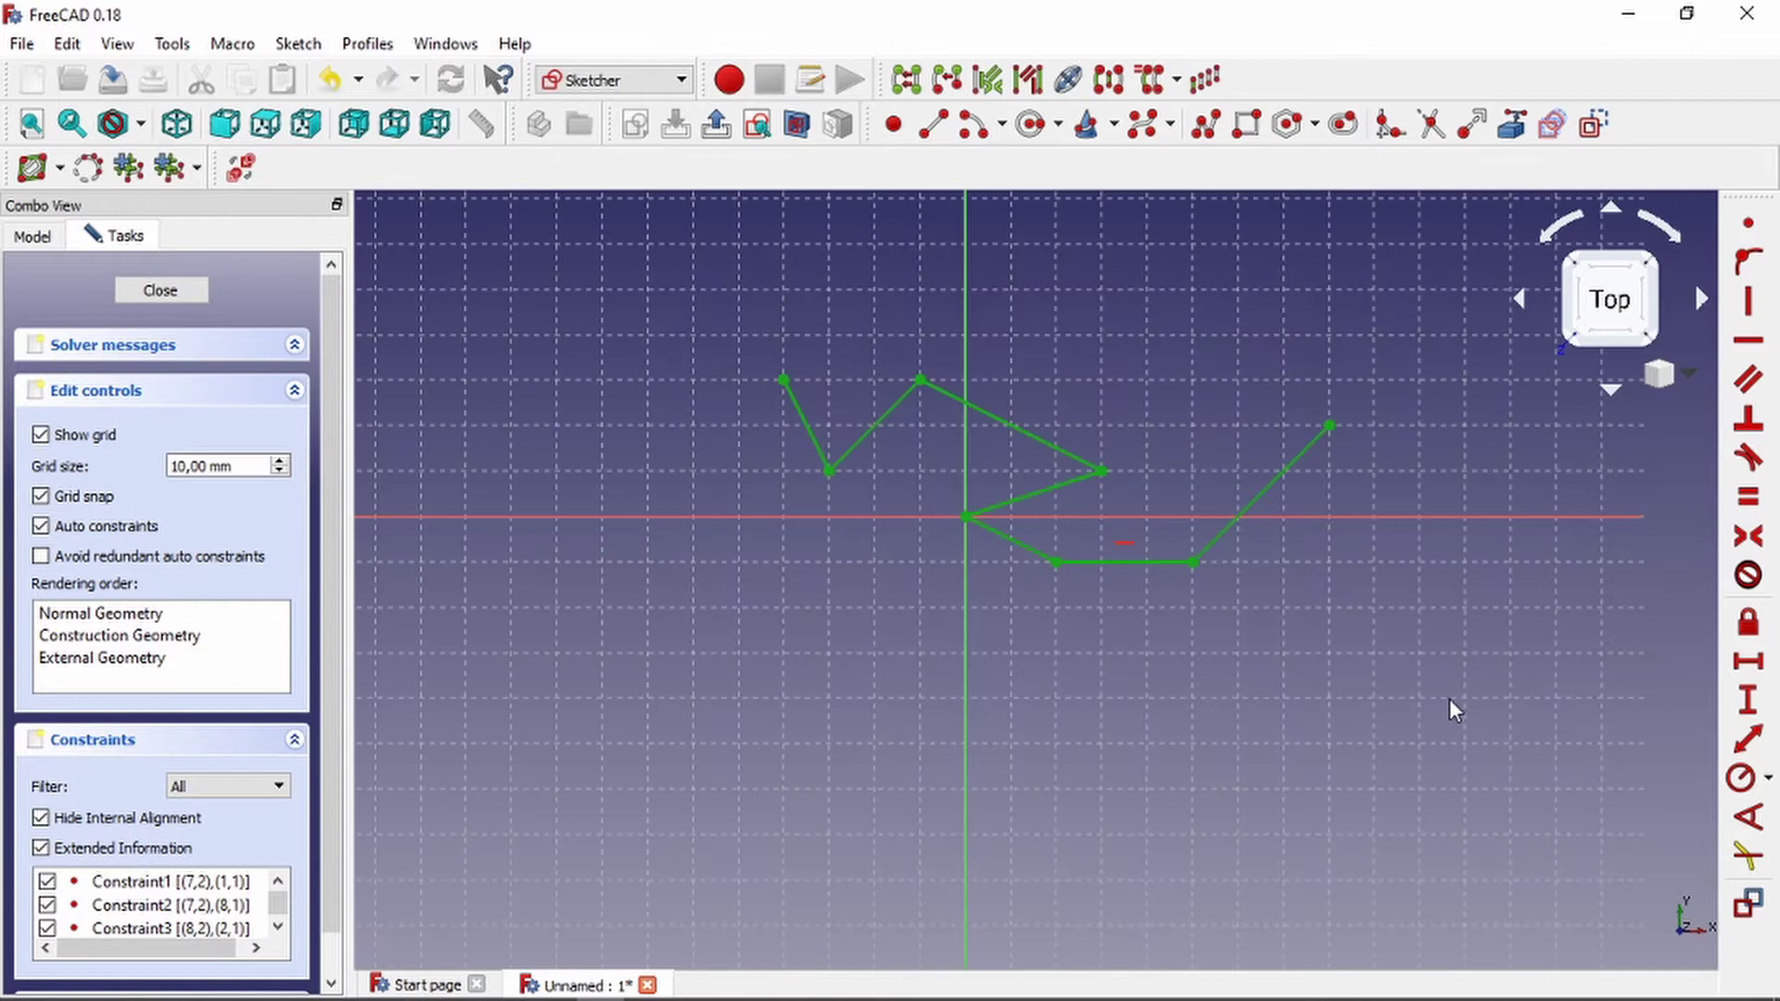
key(Delete)
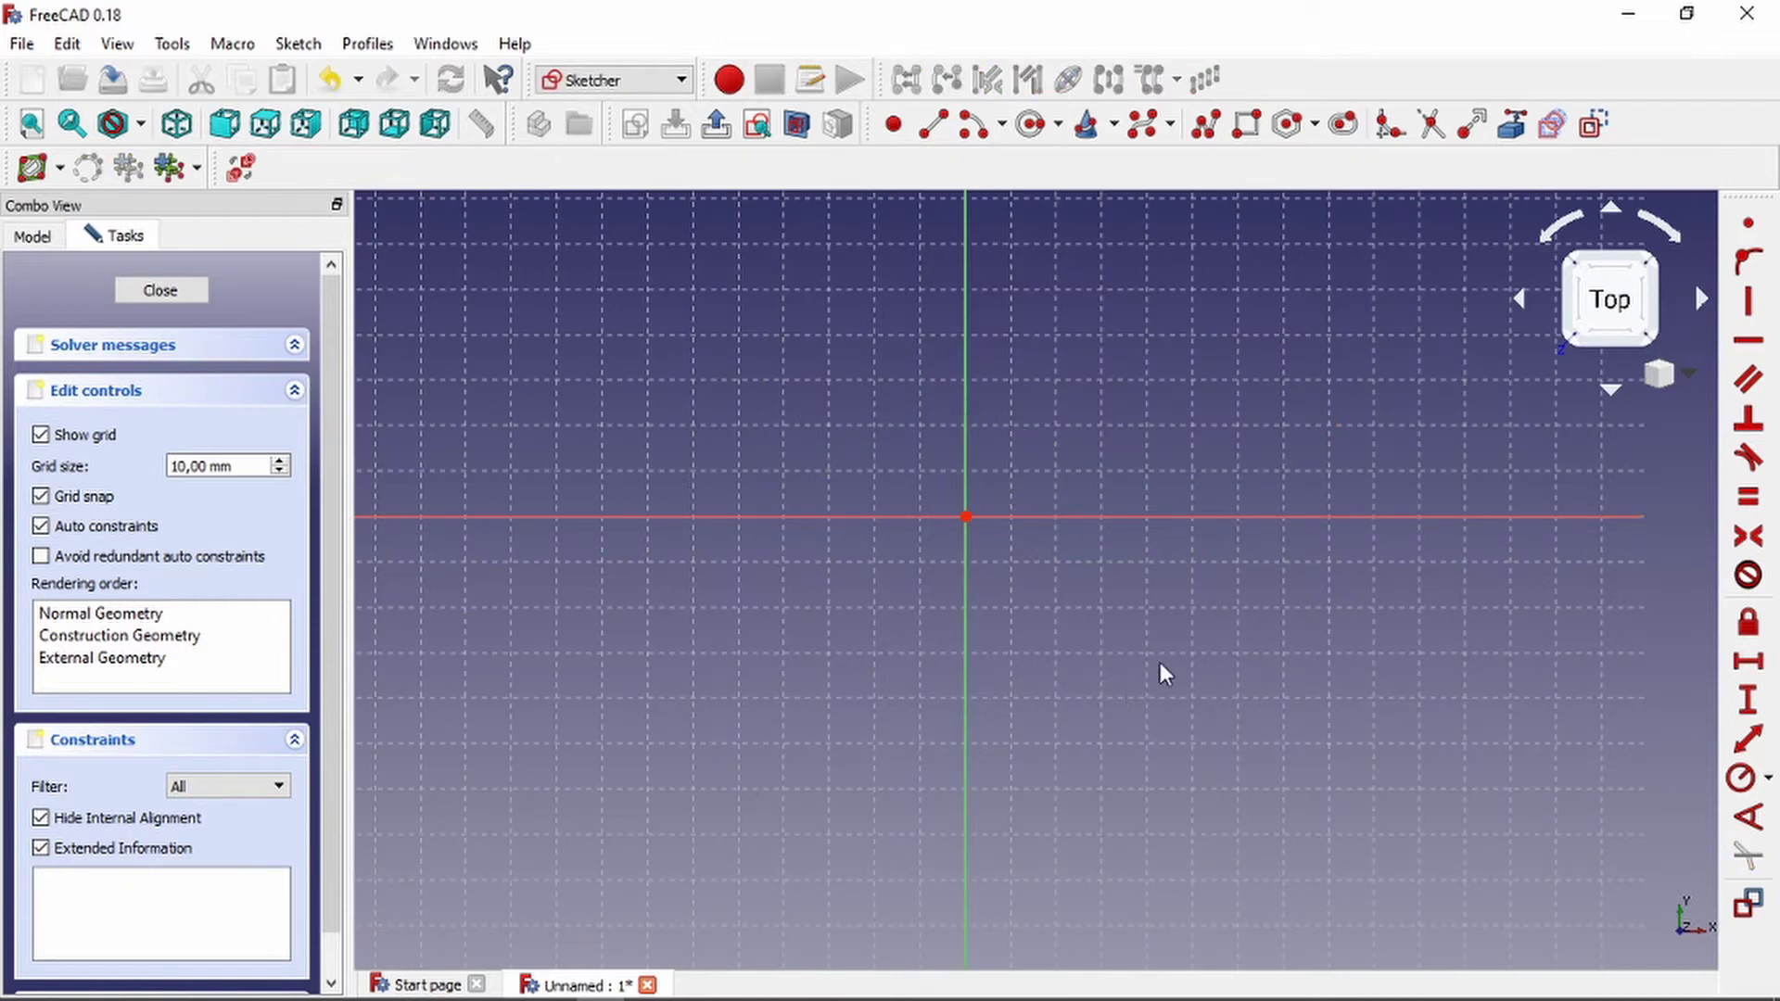
Draw three lines forming an open U-shaped profile from (-30, 40) through (-30, 0) and (30, 0) to (30, 40).
scroll(964, 341, up, 2)
click(933, 123)
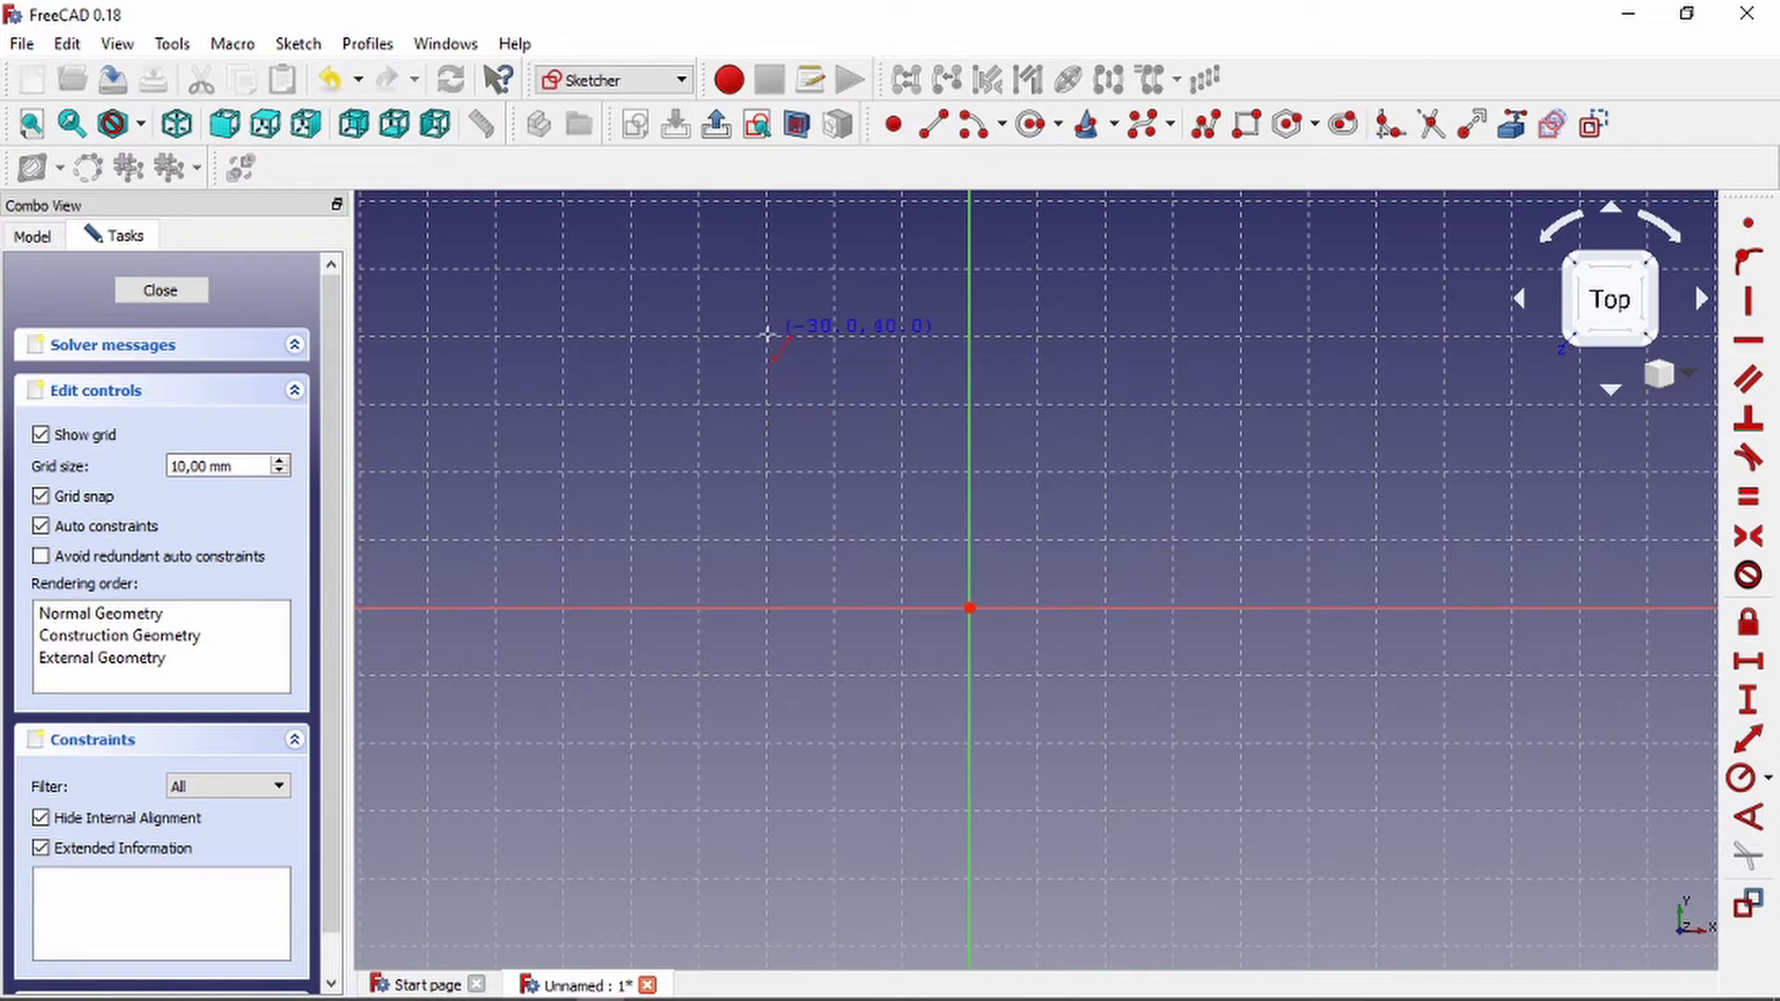
click(767, 336)
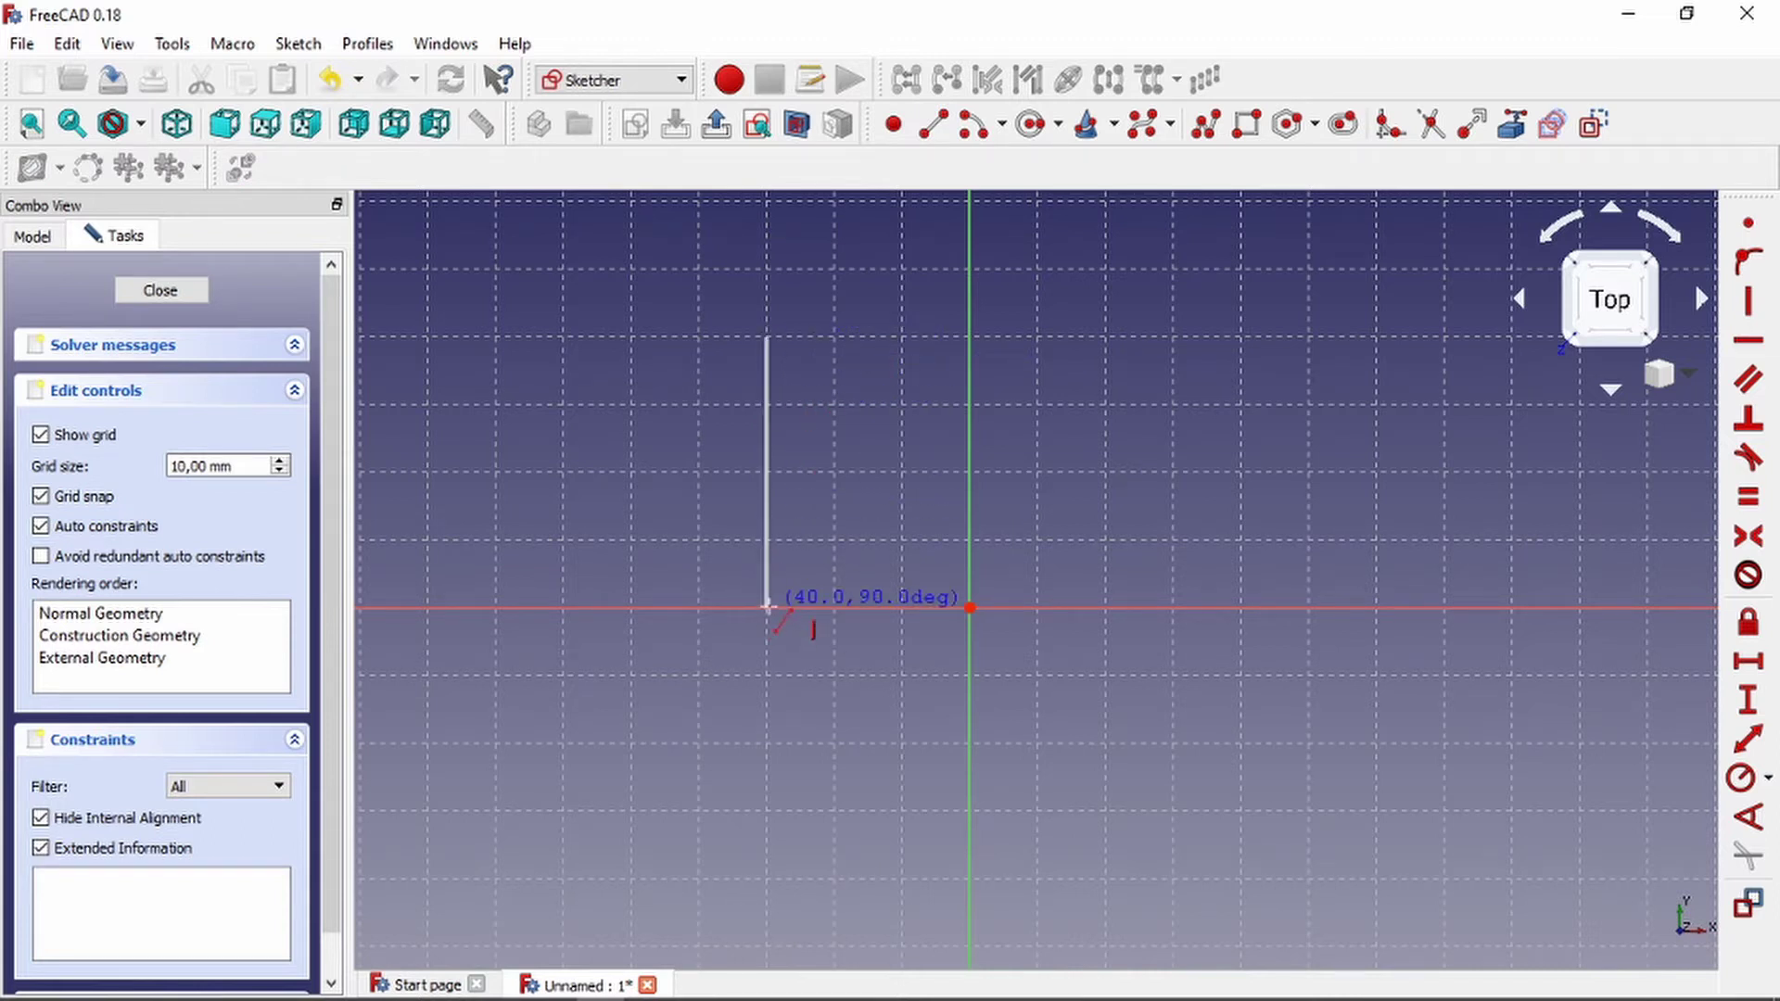
click(768, 608)
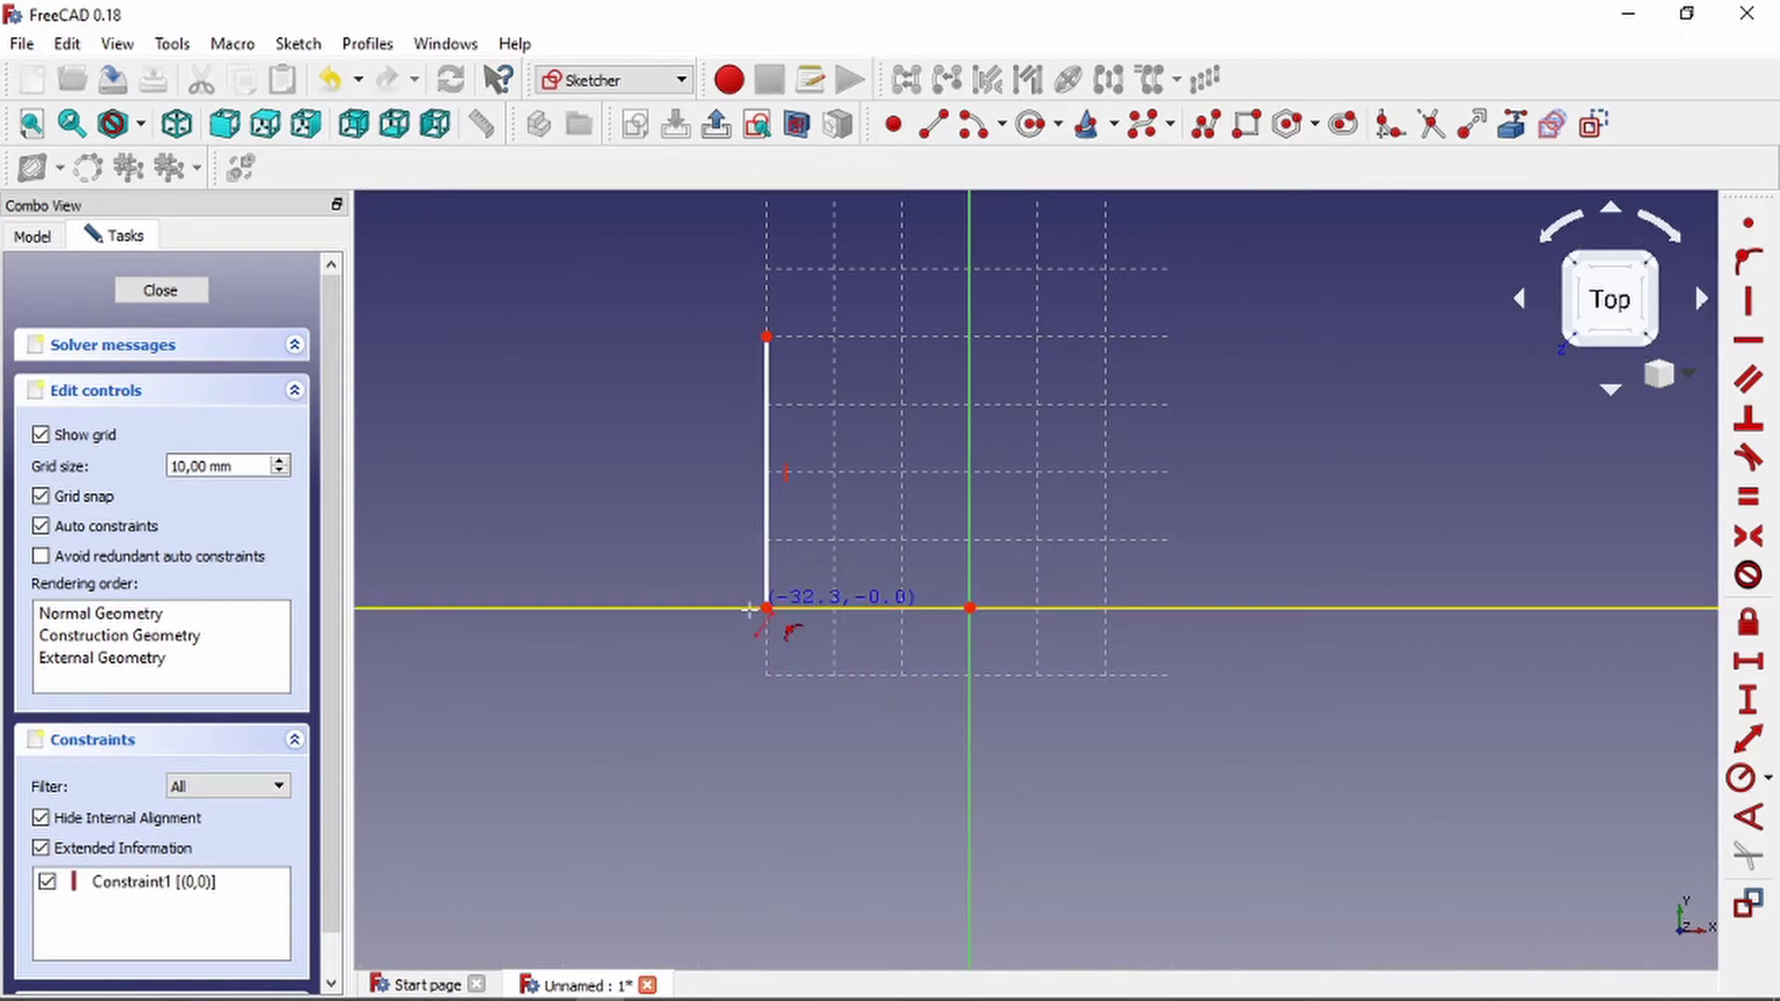
click(768, 607)
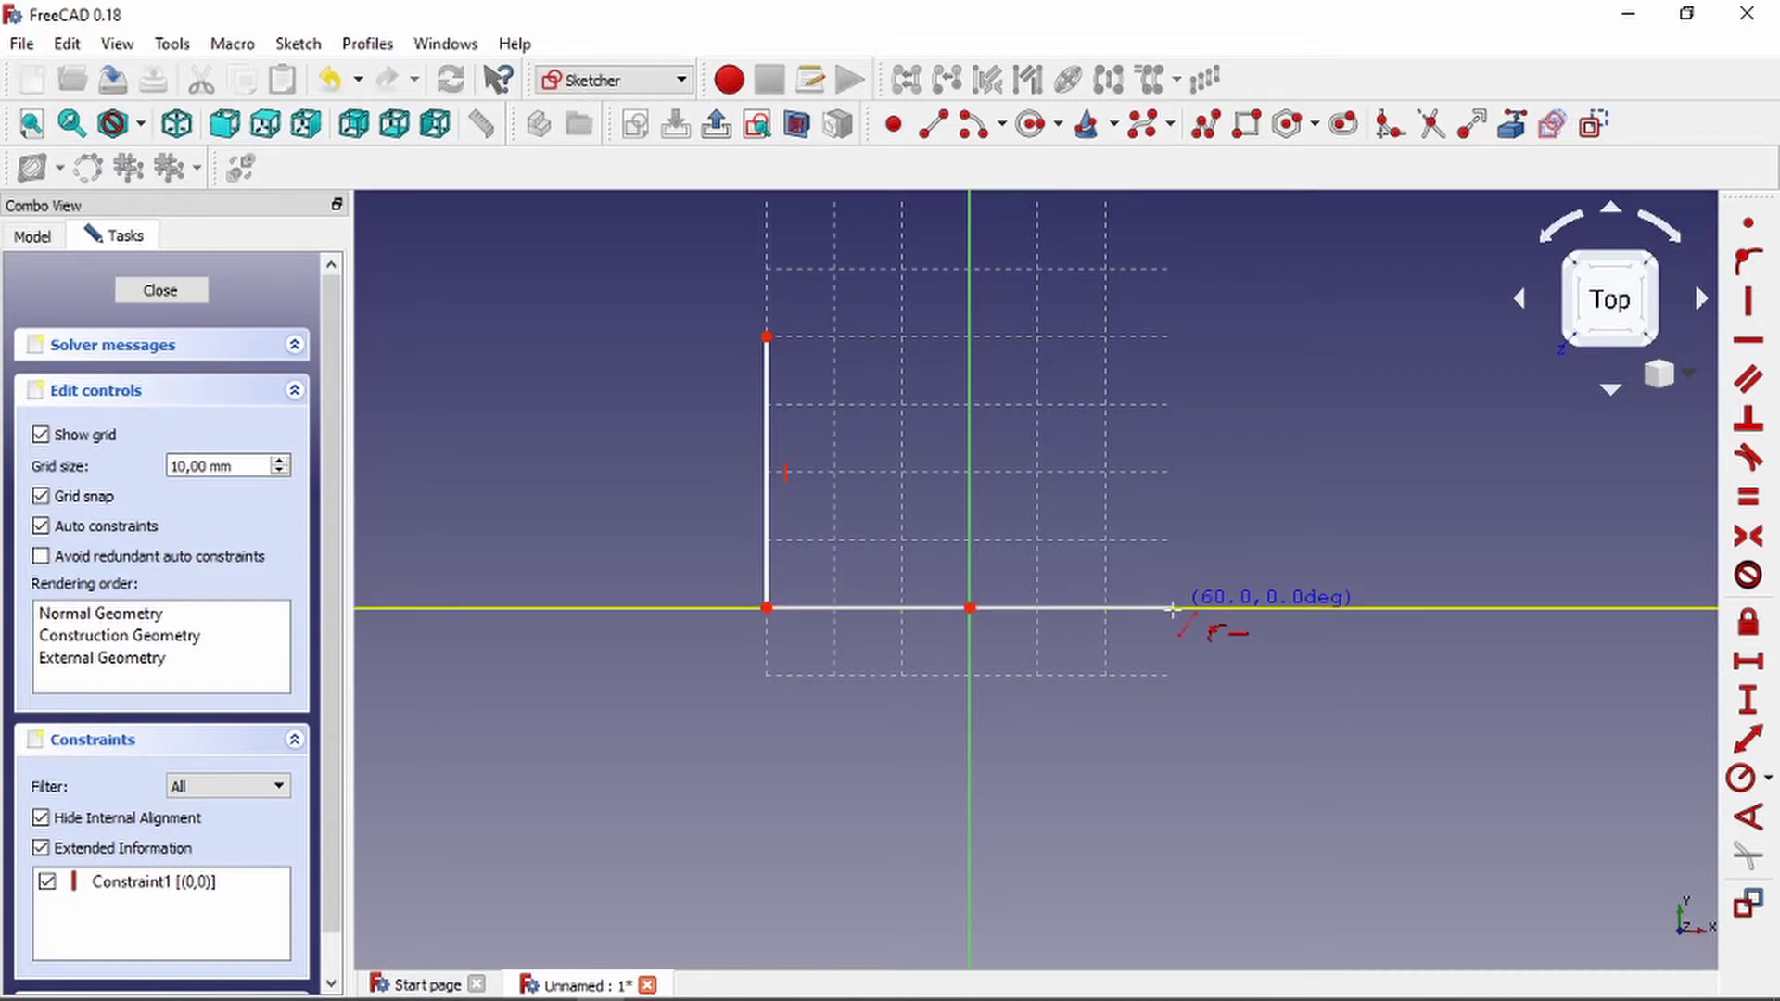
click(1172, 608)
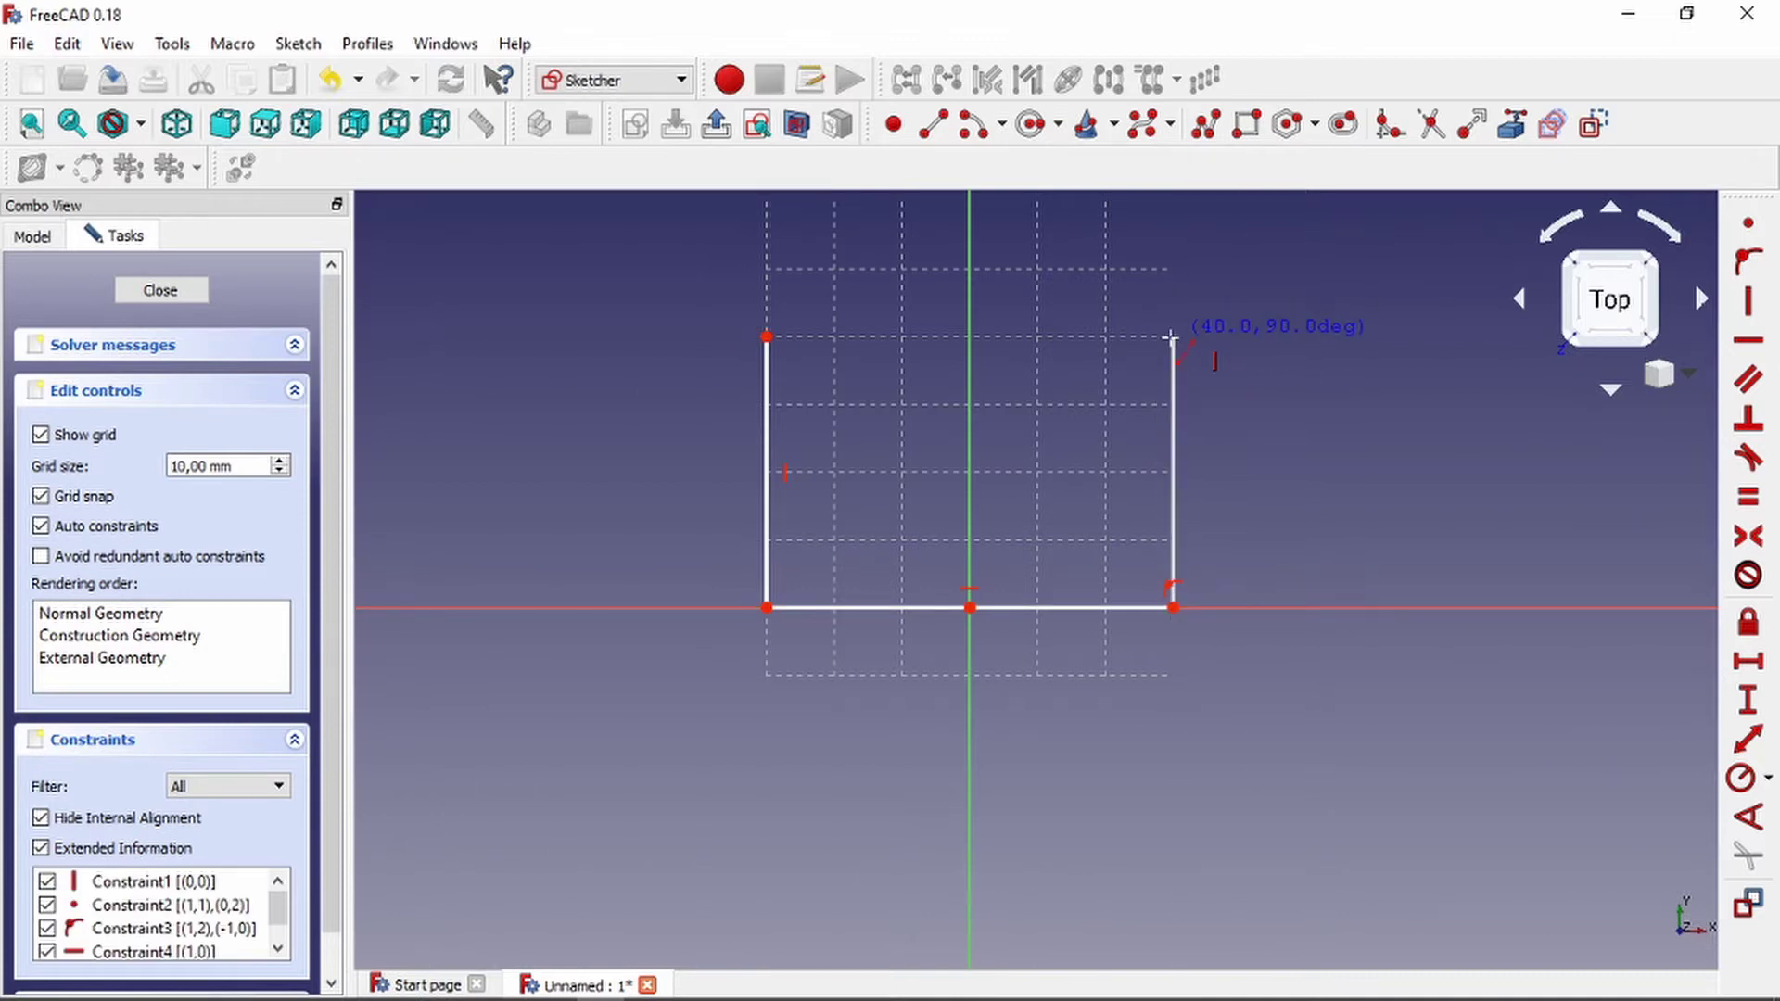
click(1173, 336)
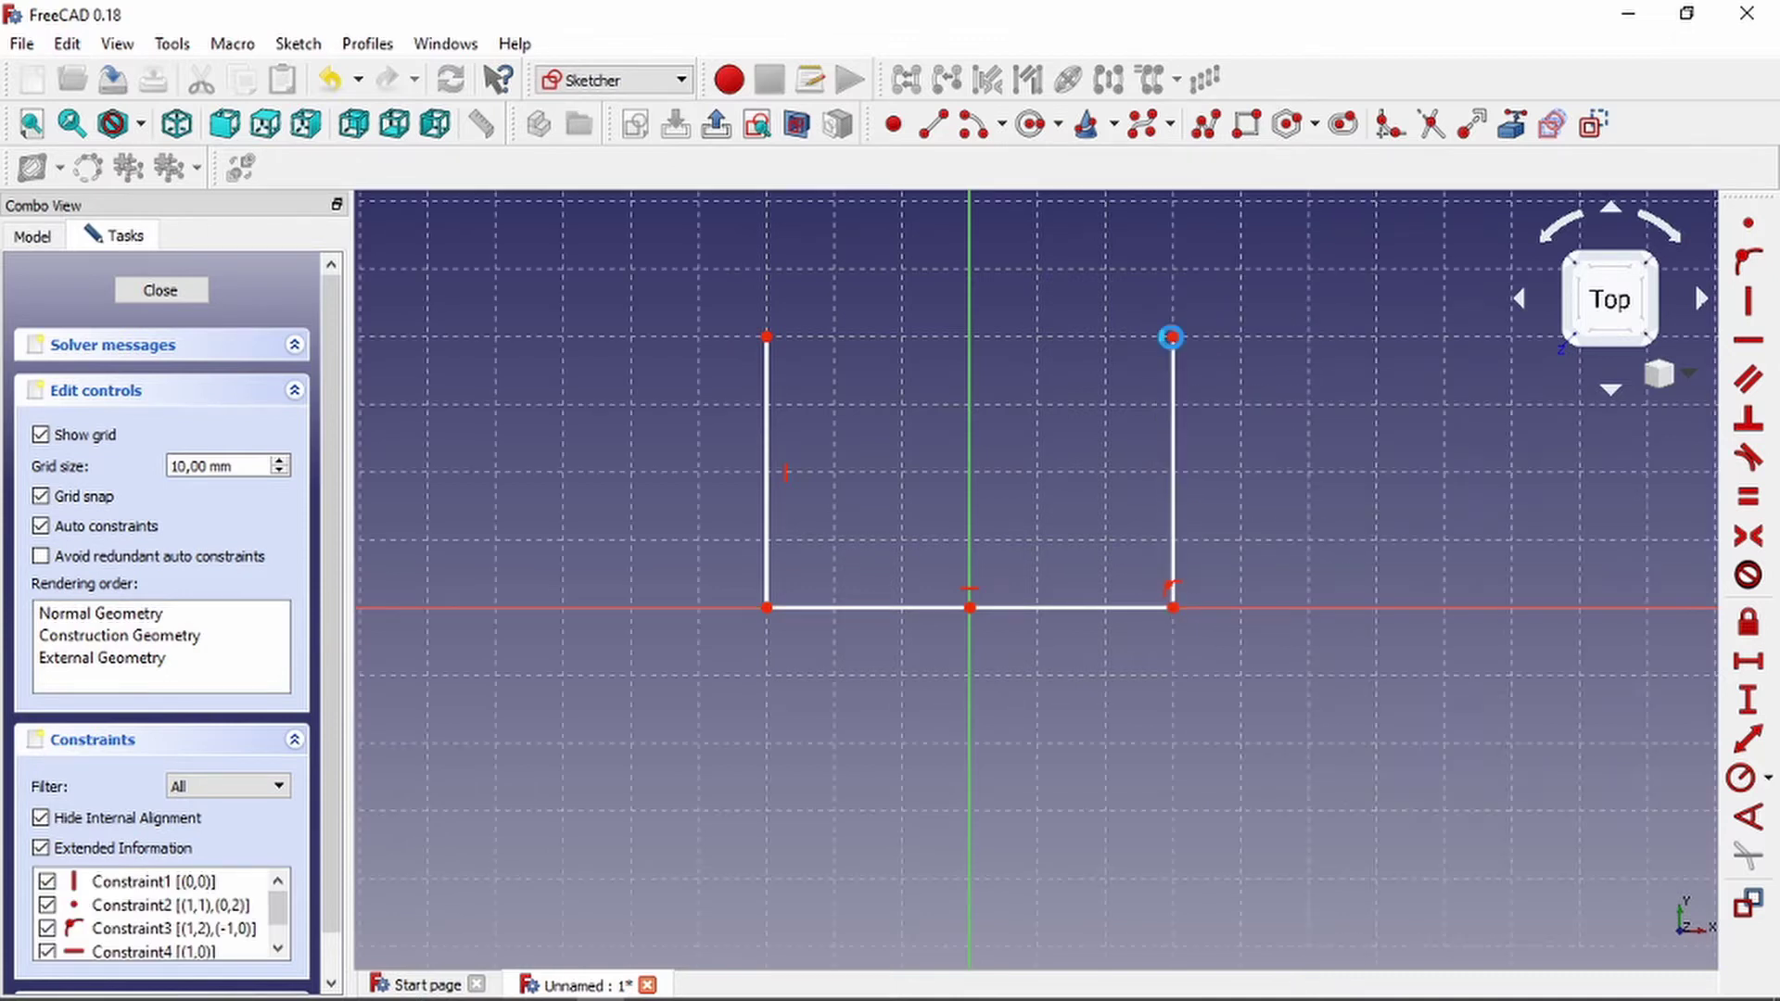
Try a 30 mm radius semicircular arc centred at (0, 40), bulging upward between the profile's open ends, and undo it.
scroll(858, 431, down, 1)
scroll(852, 424, up, 1)
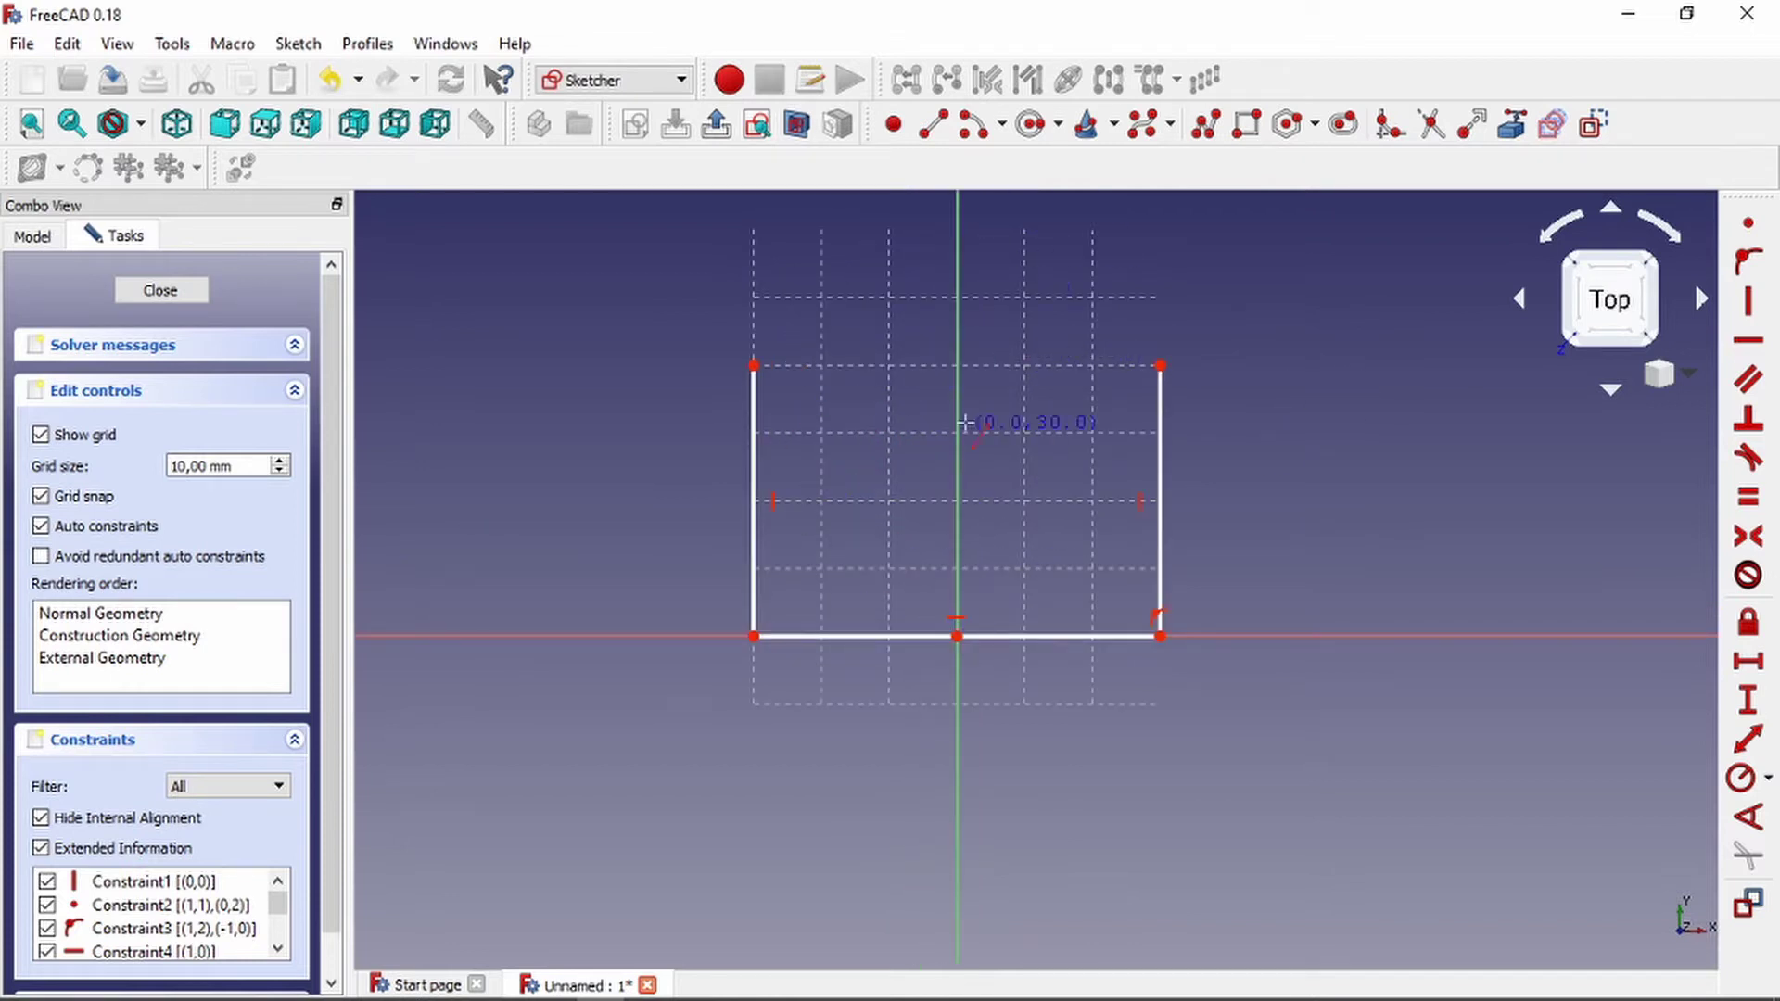
scroll(1057, 408, down, 1)
scroll(1029, 295, up, 1)
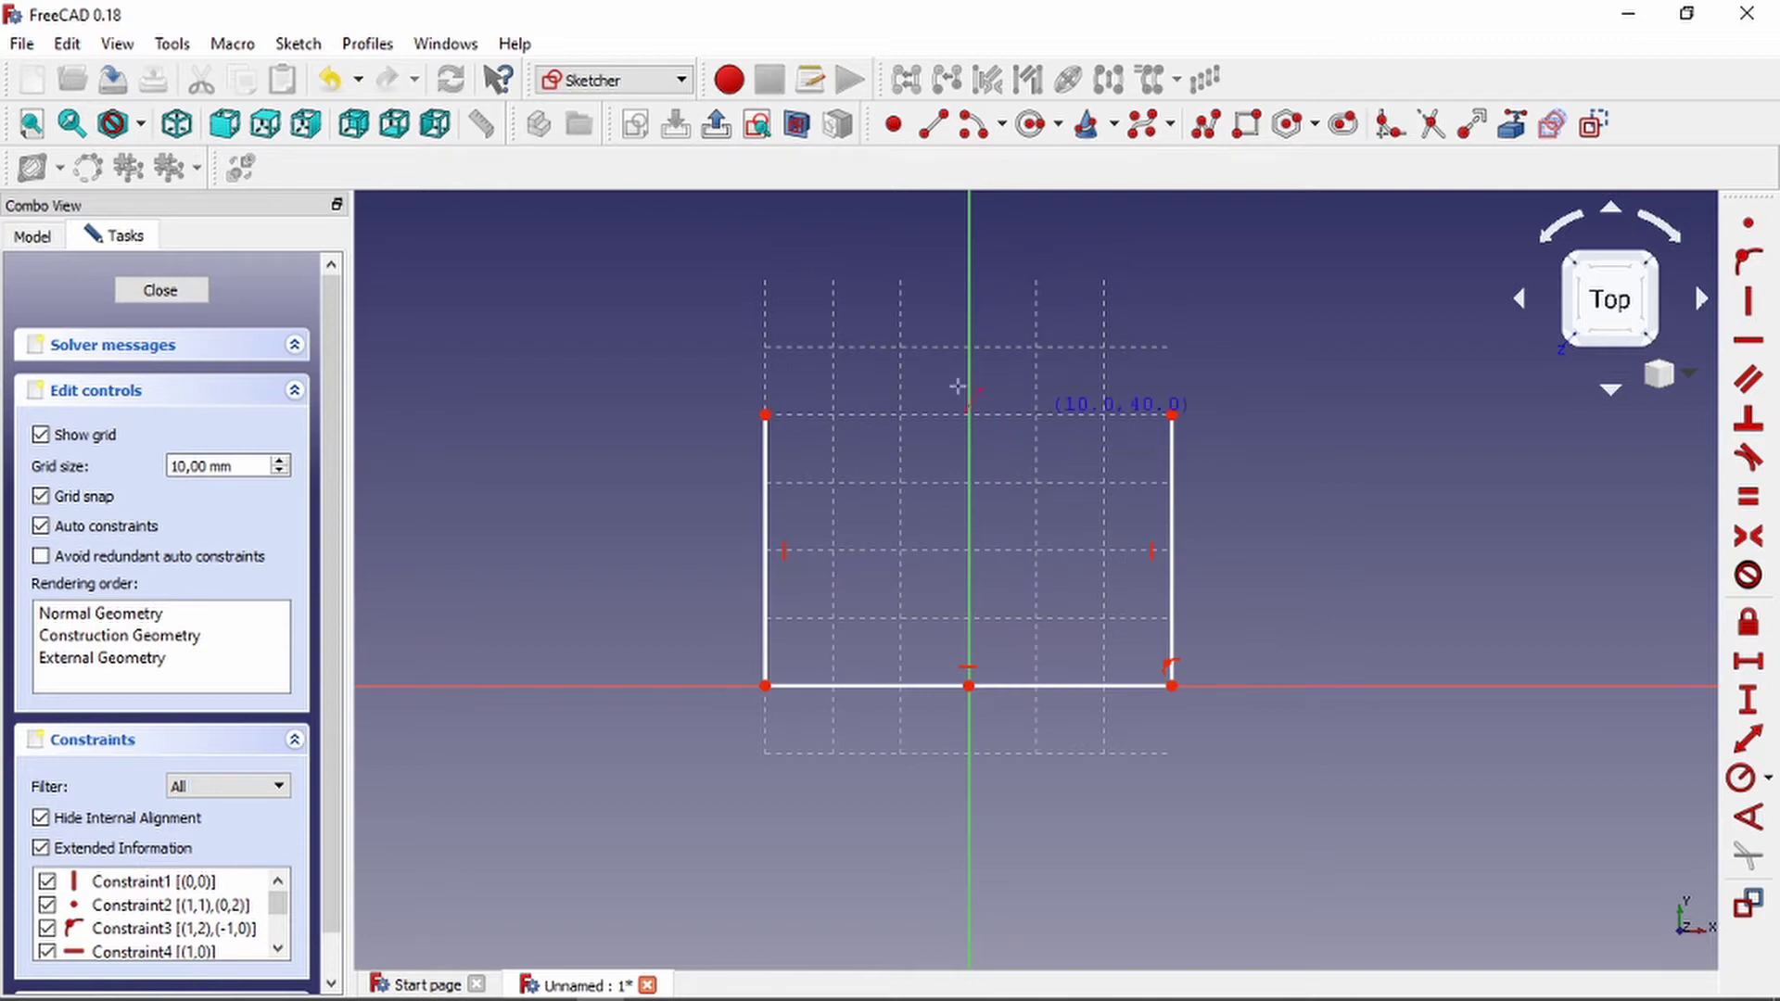
click(973, 127)
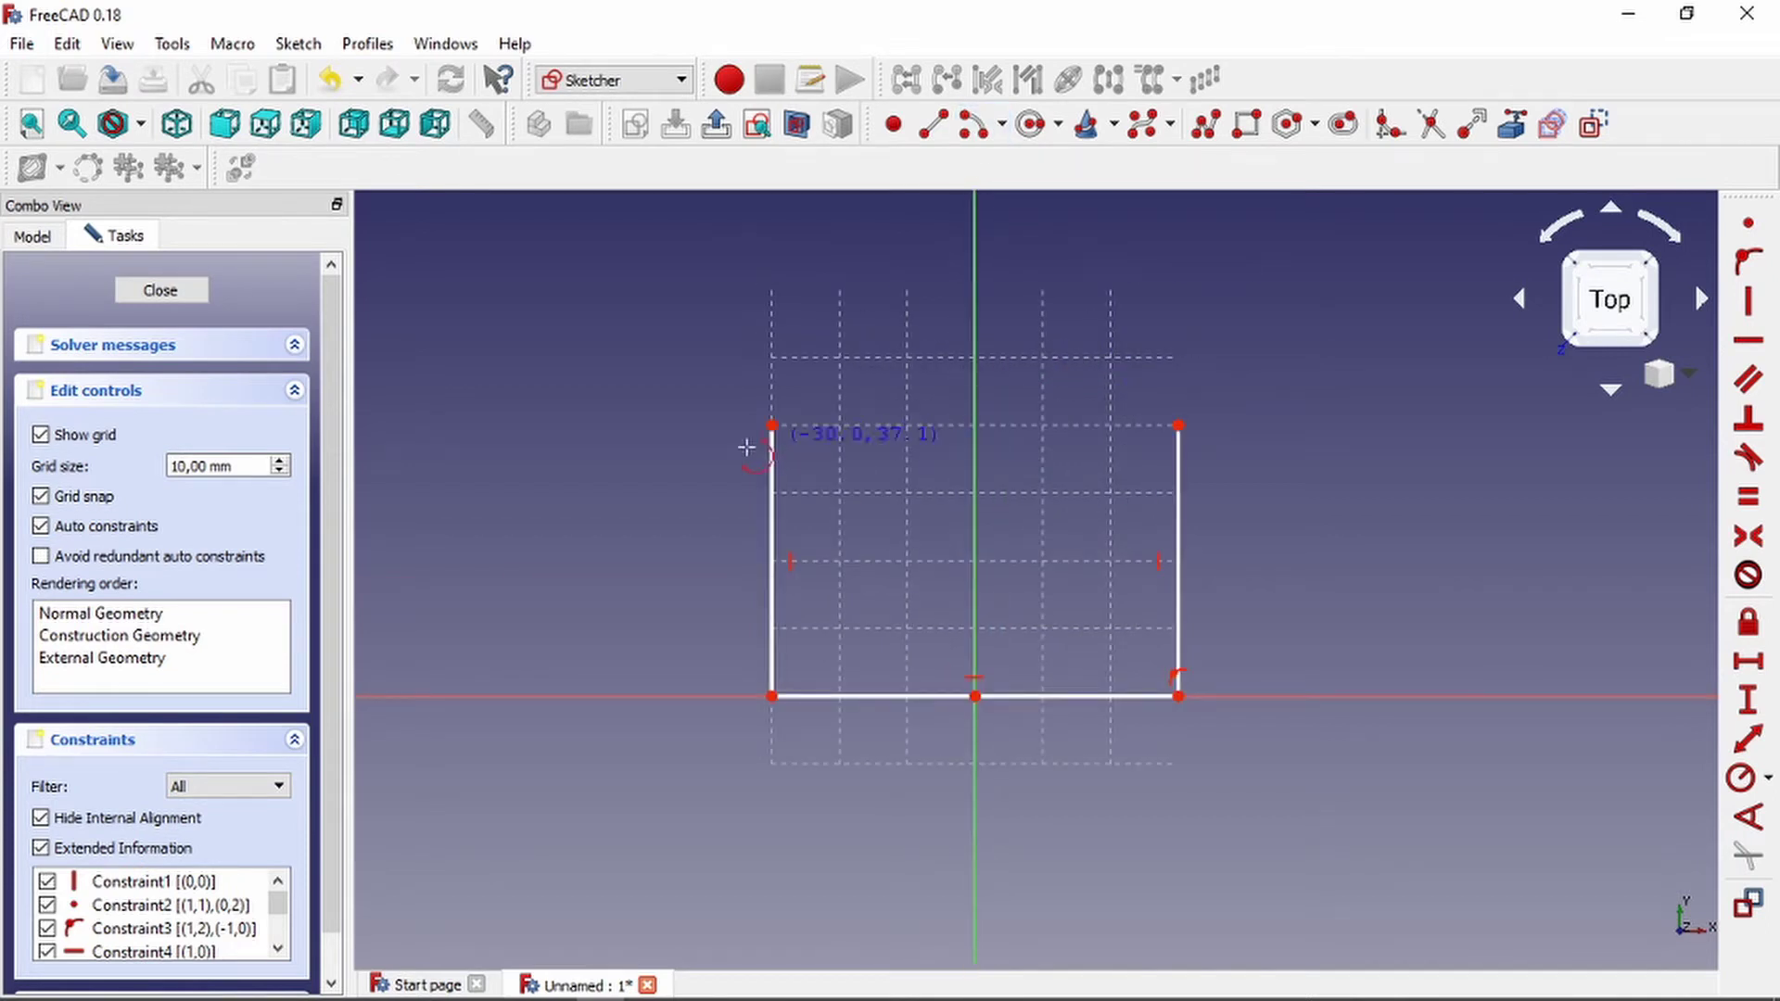
click(976, 426)
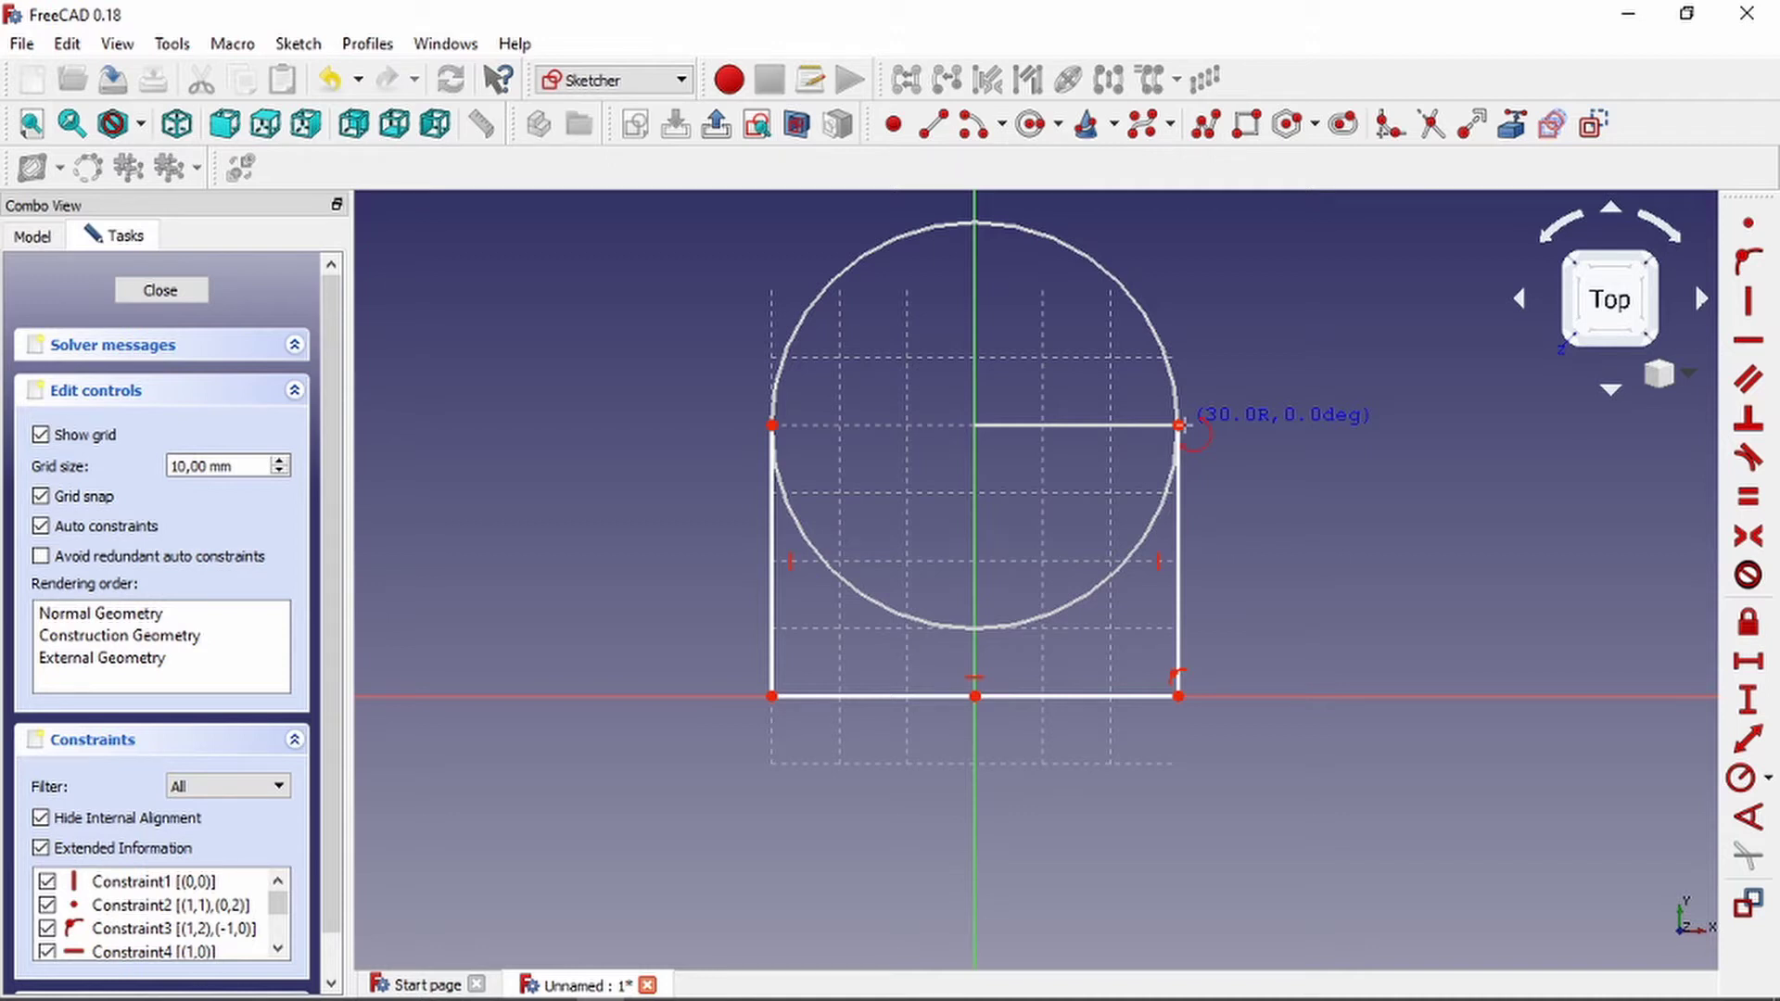
click(1186, 428)
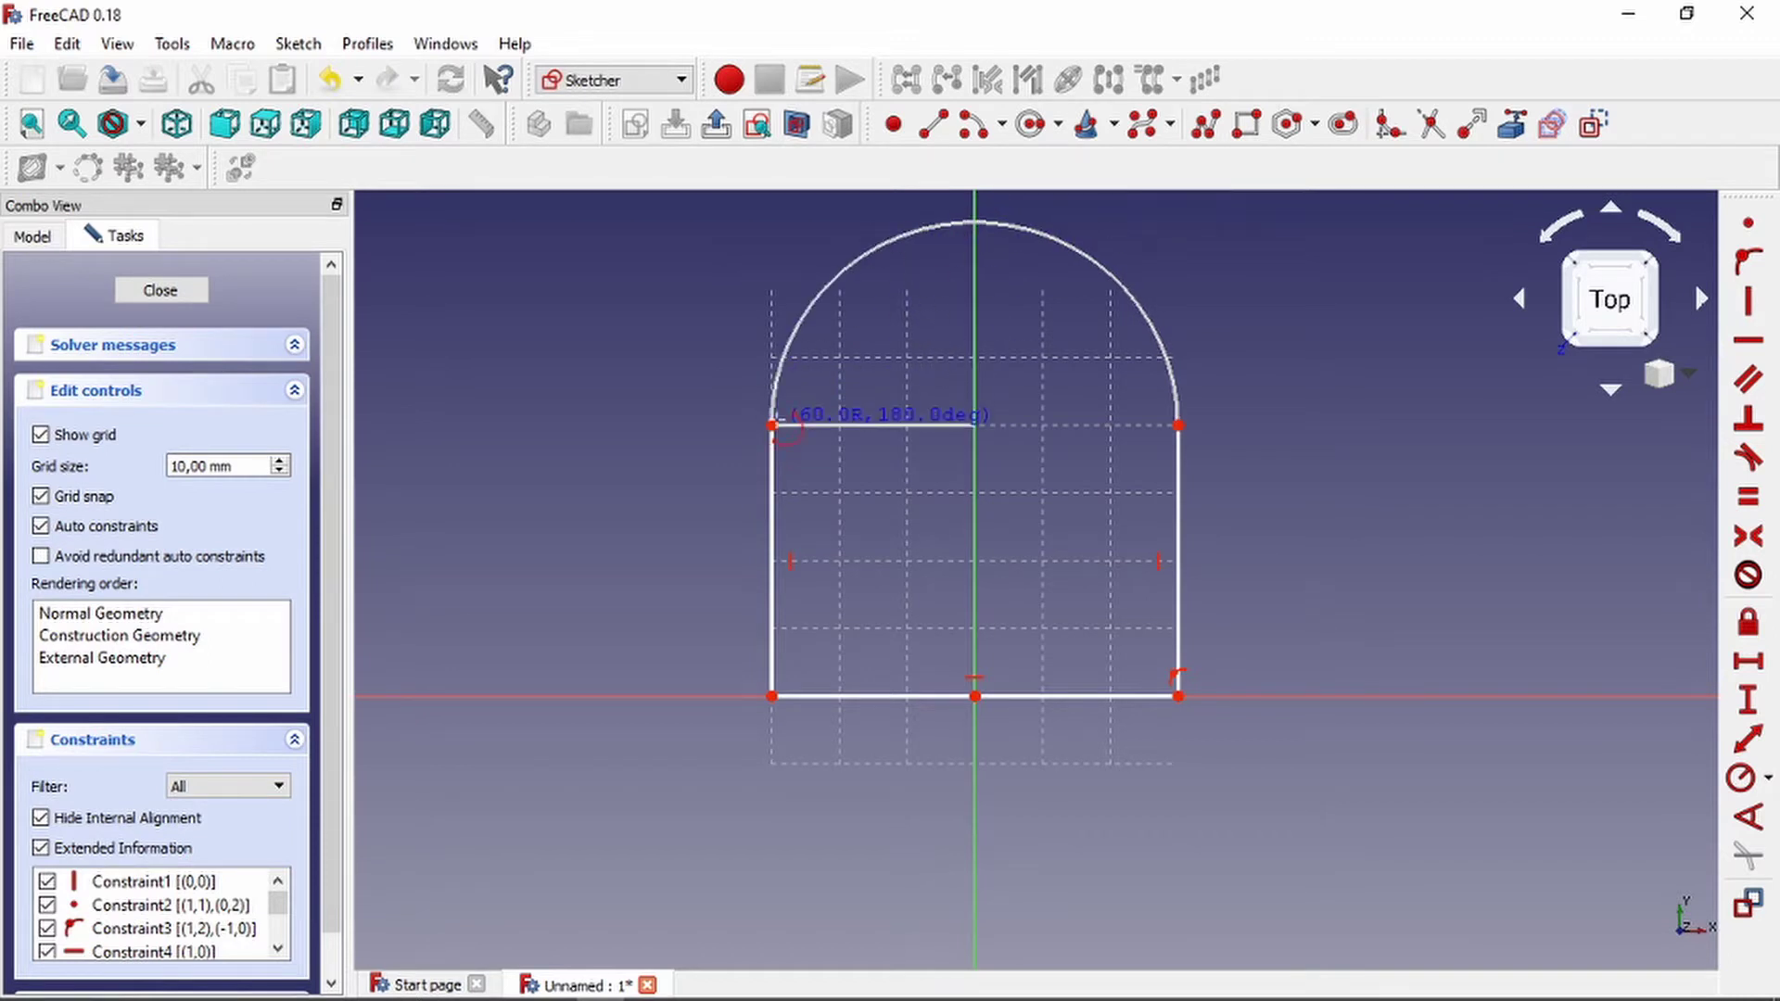
click(773, 425)
scroll(1119, 506, down, 2)
scroll(1139, 397, up, 2)
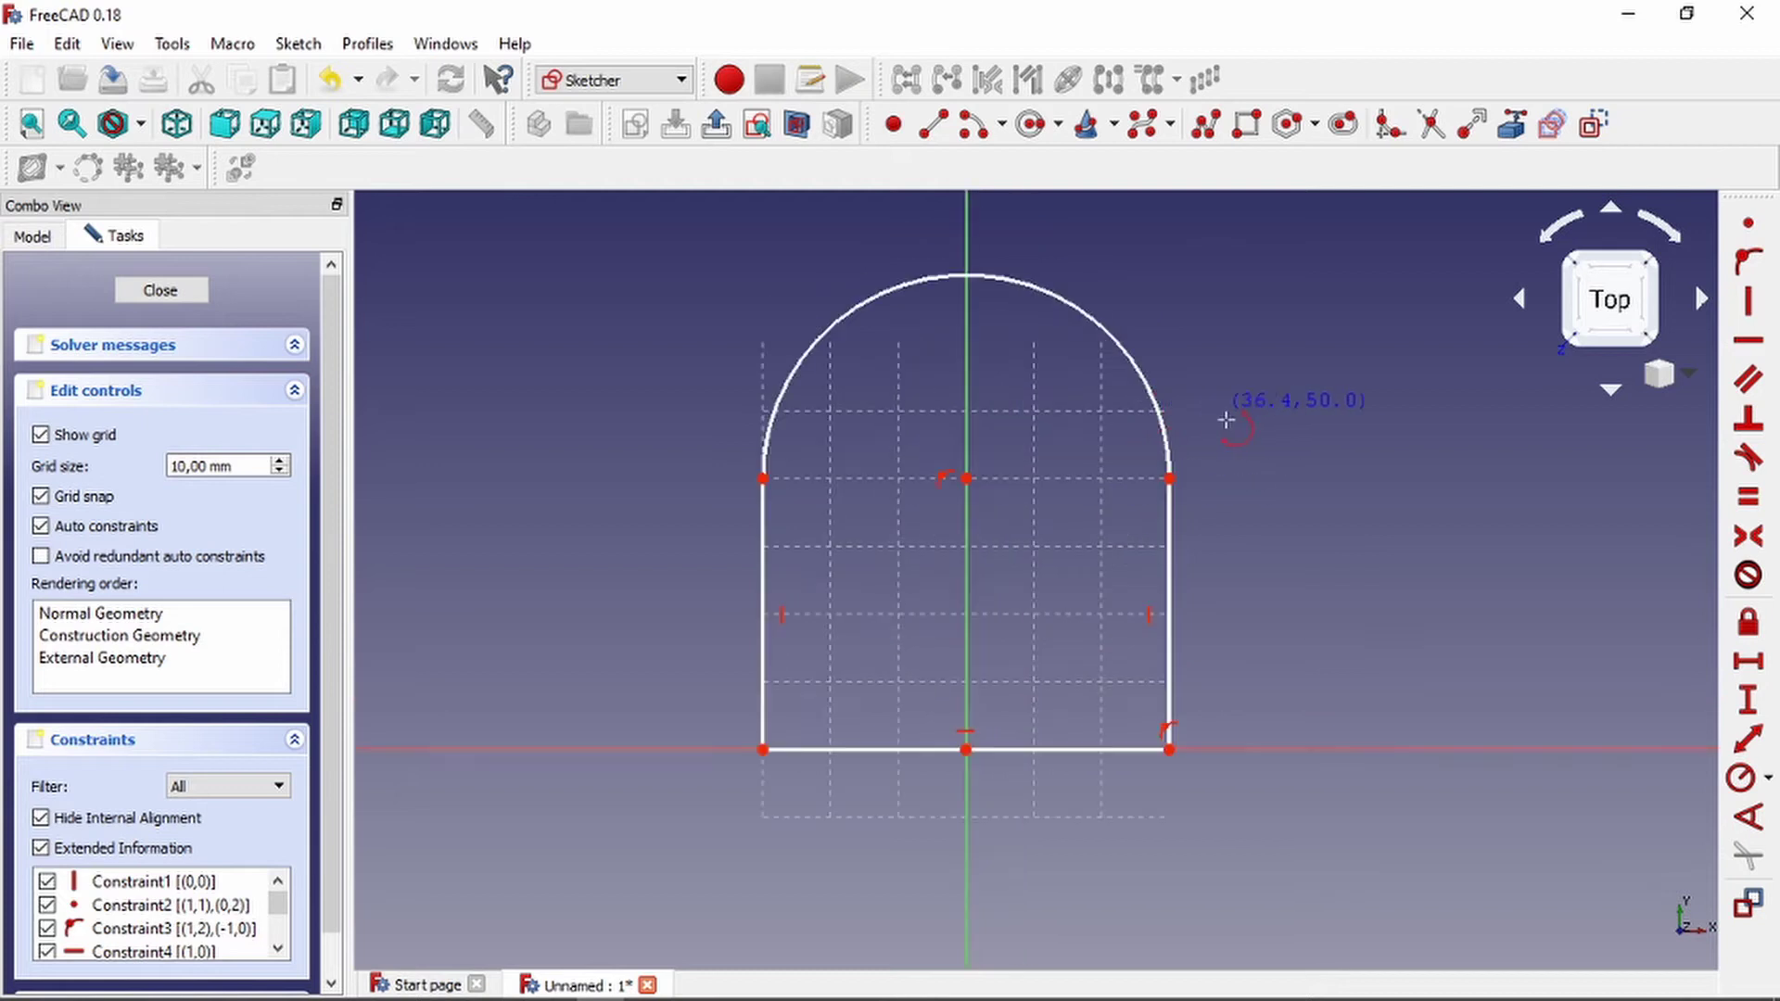
key(ctrl+z)
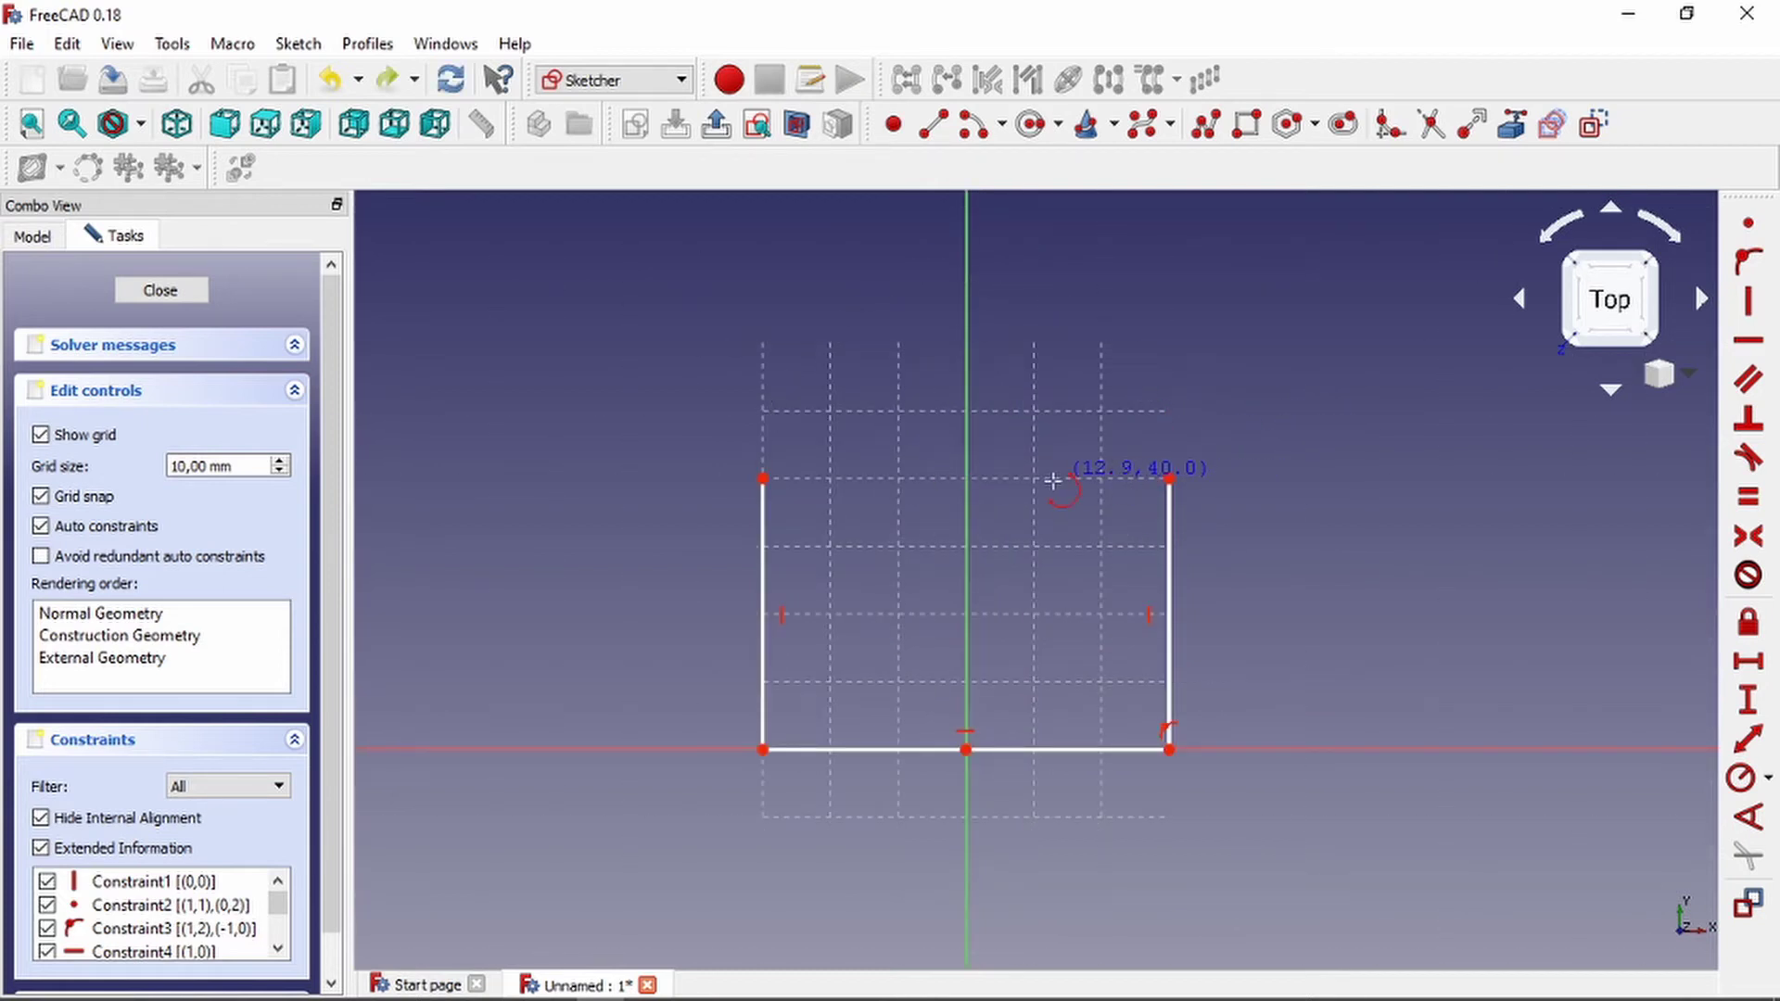
click(1170, 480)
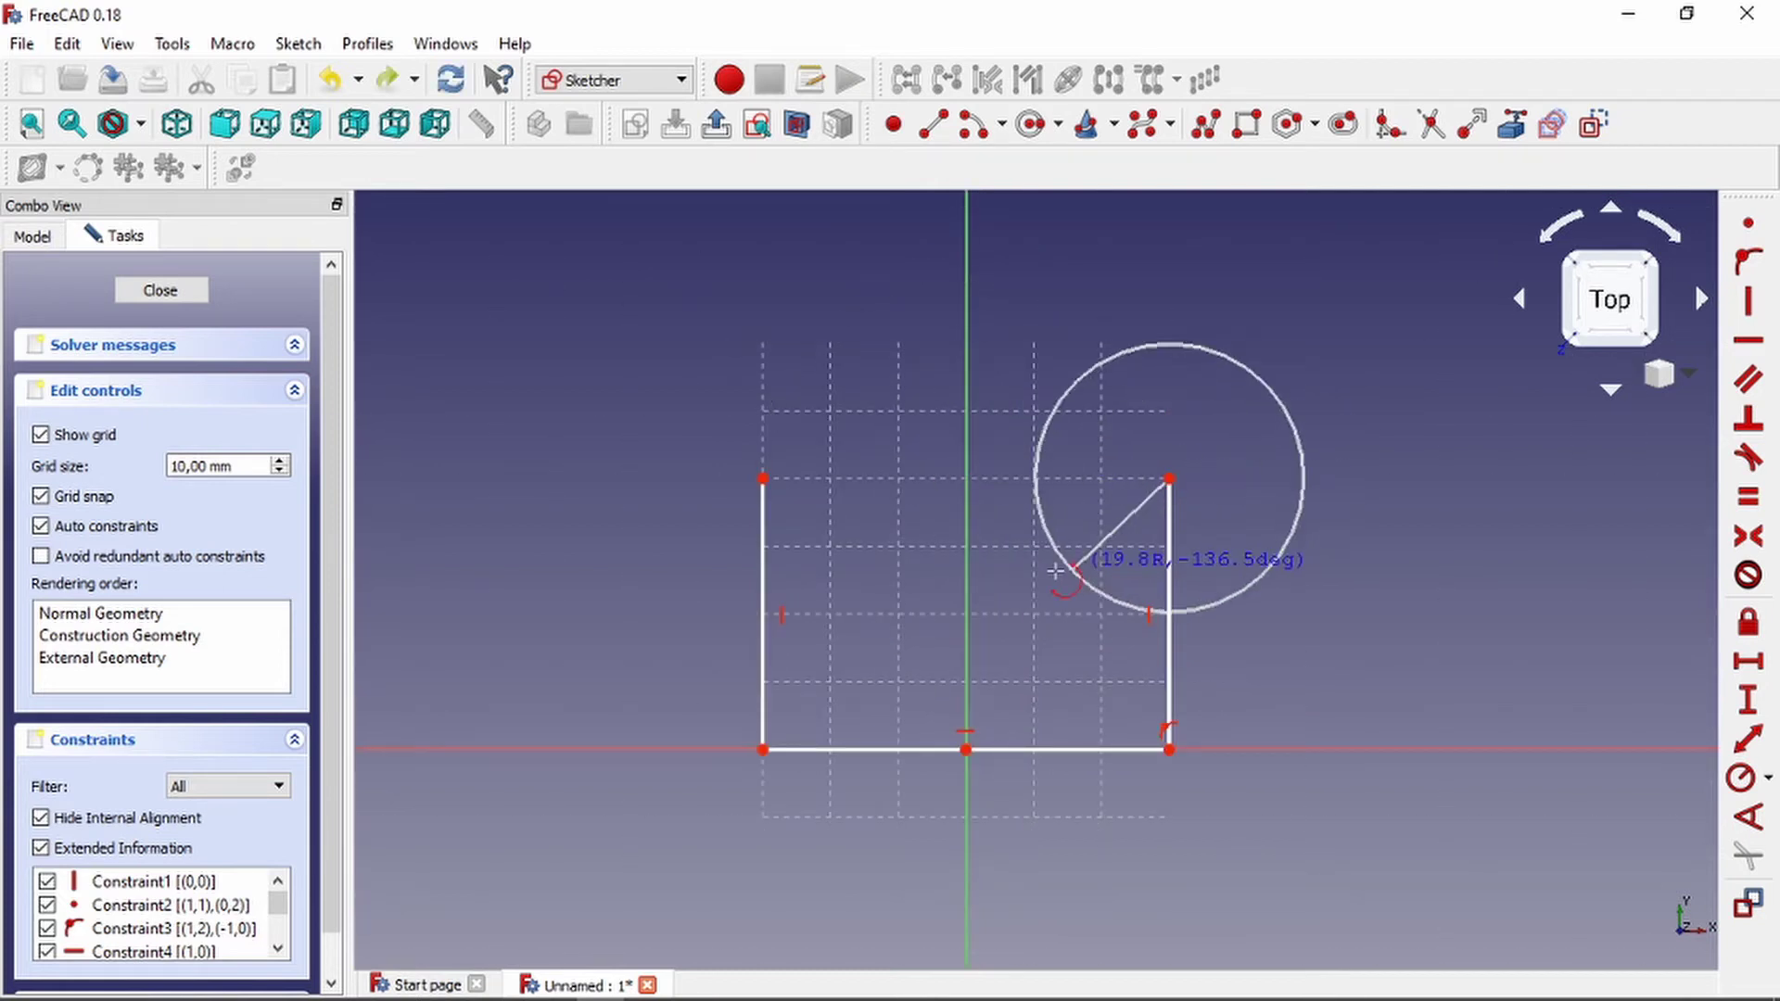
click(1081, 546)
click(1072, 421)
key(ctrl+z)
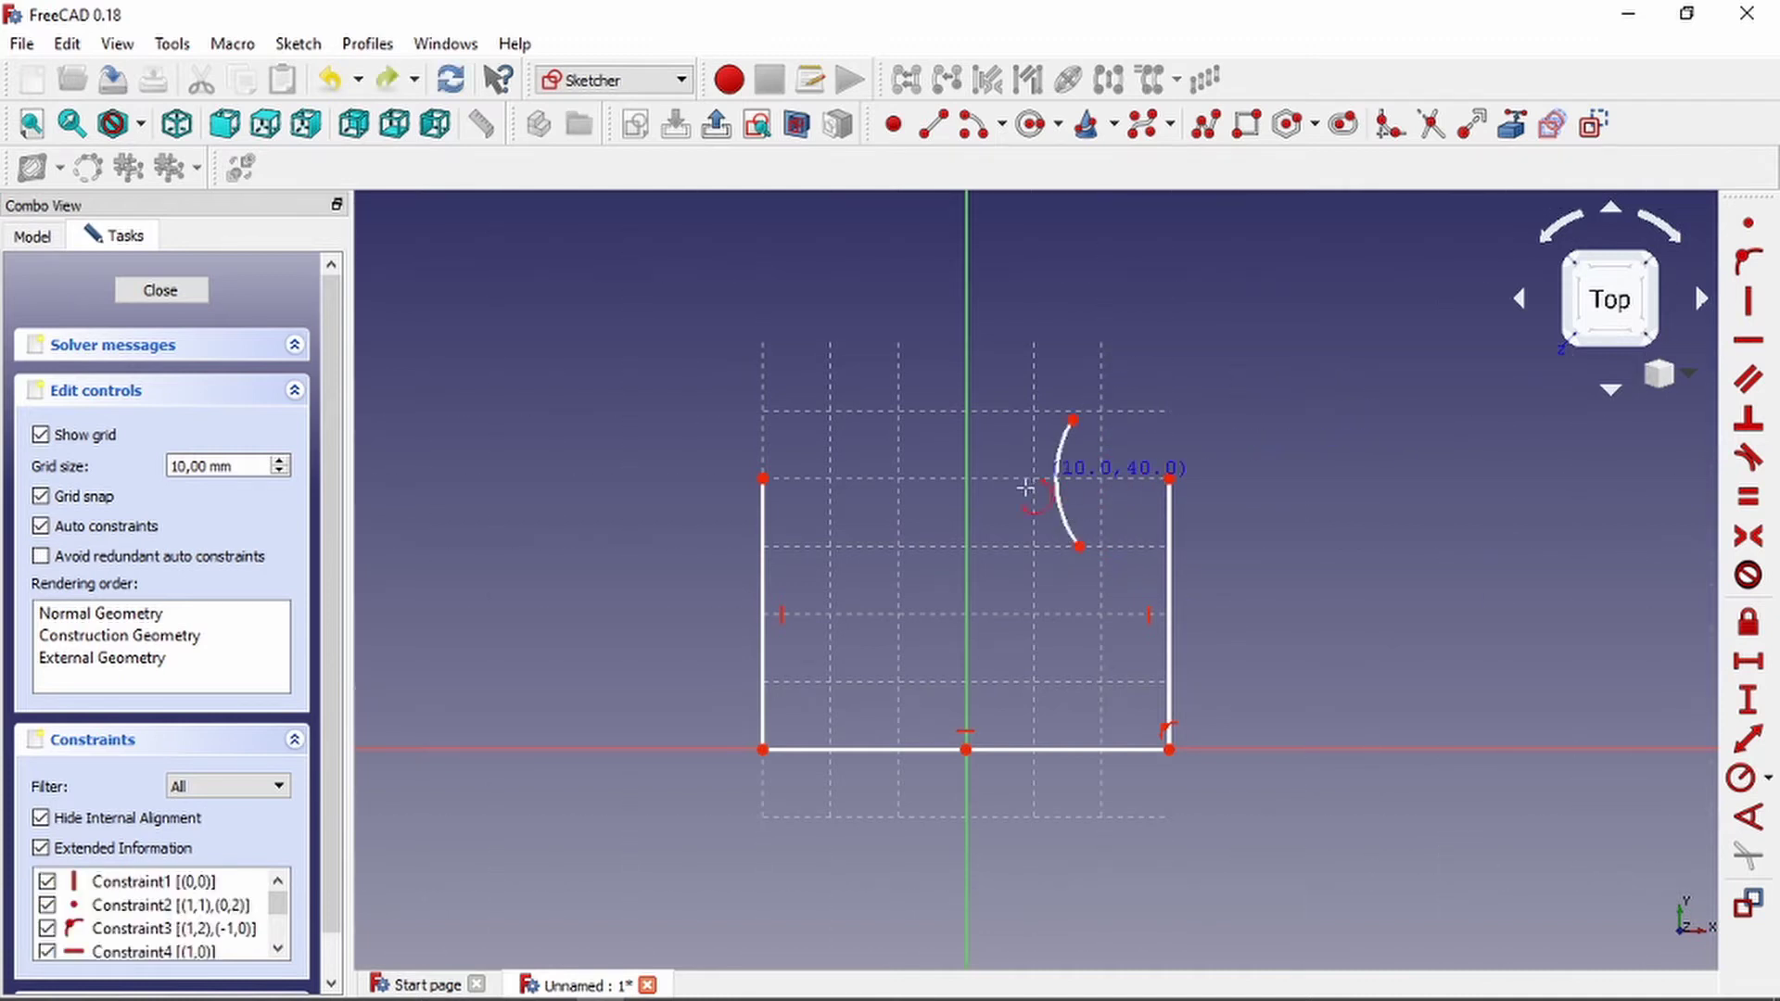
Try a 30 mm radius semicircular arc centred at (0, 40), bulging downward between the profile's open ends, and undo it.
click(967, 481)
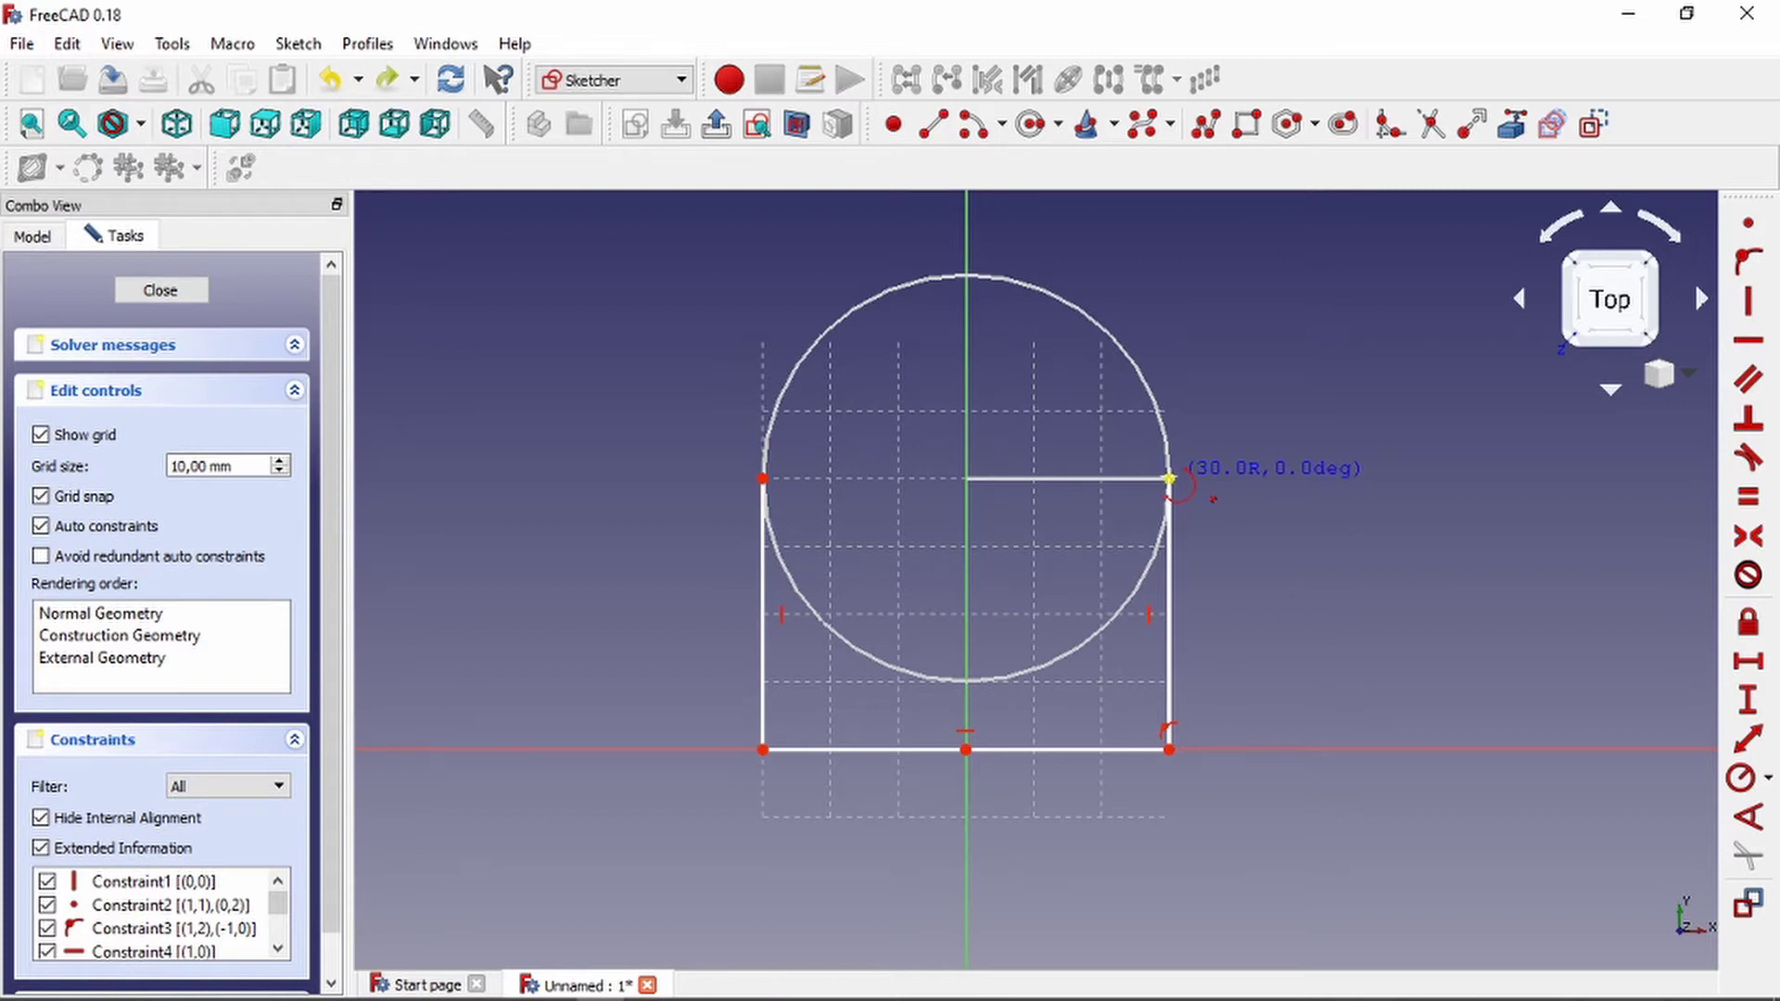
click(1169, 480)
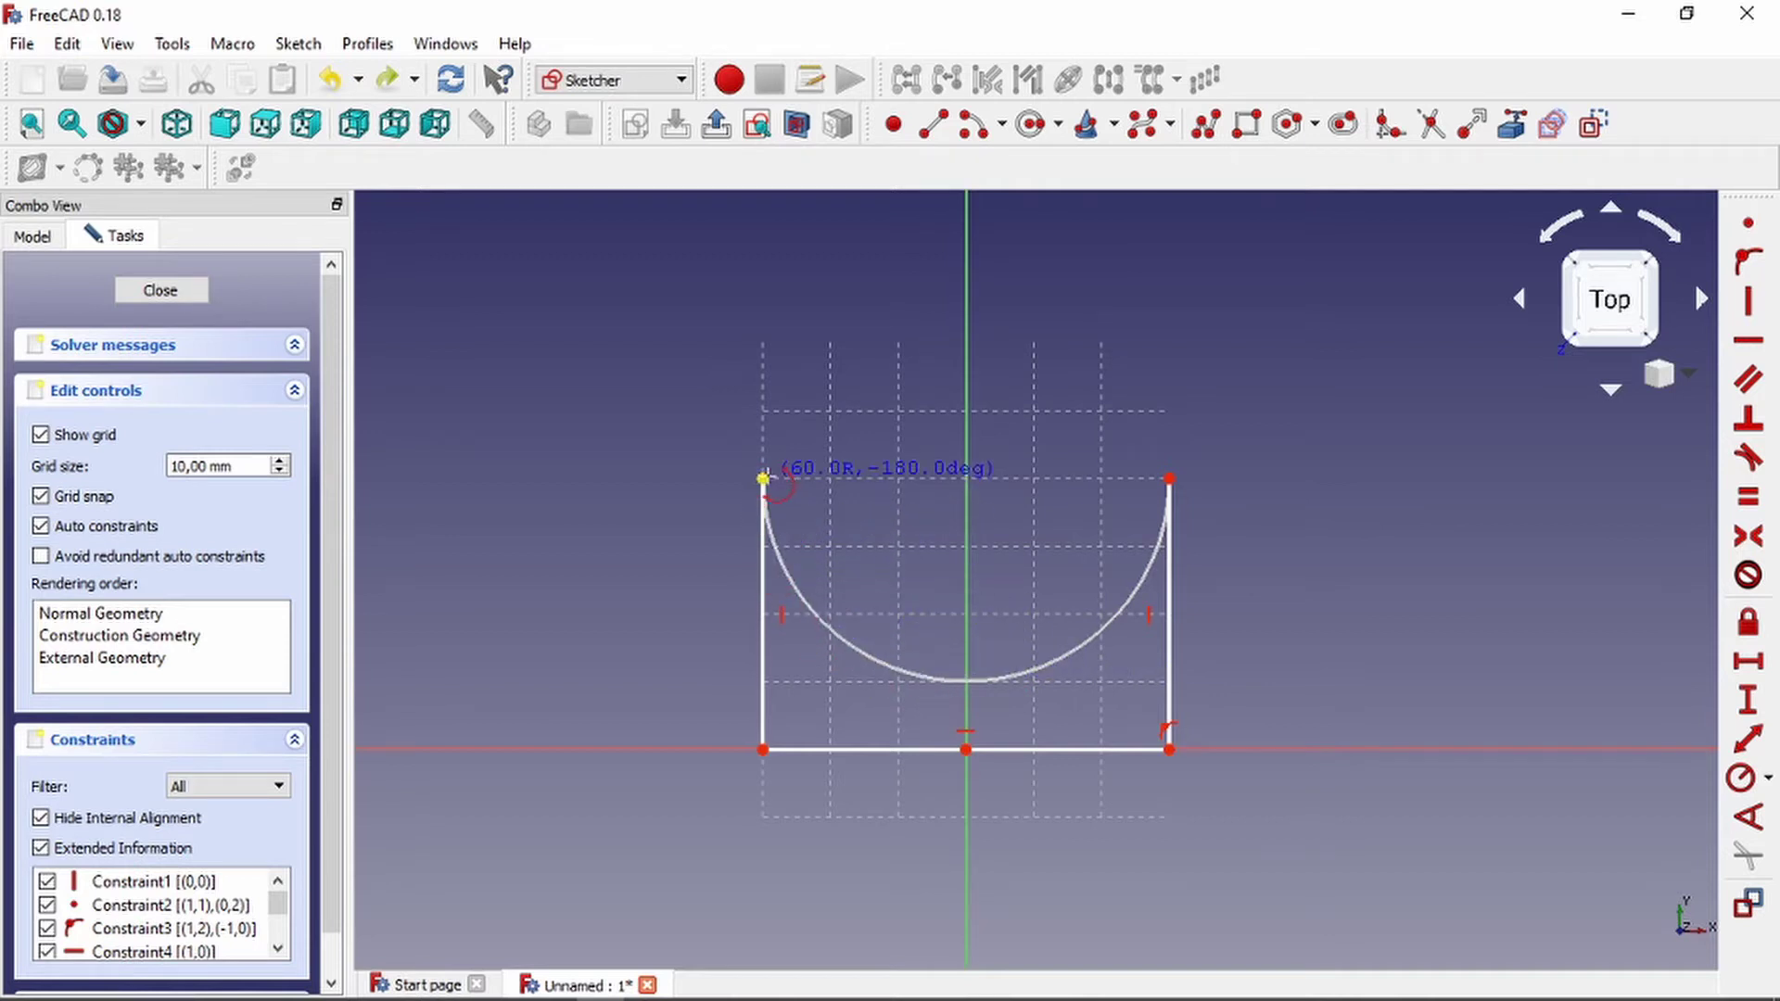
click(763, 479)
scroll(1170, 447, down, 2)
scroll(1126, 453, up, 2)
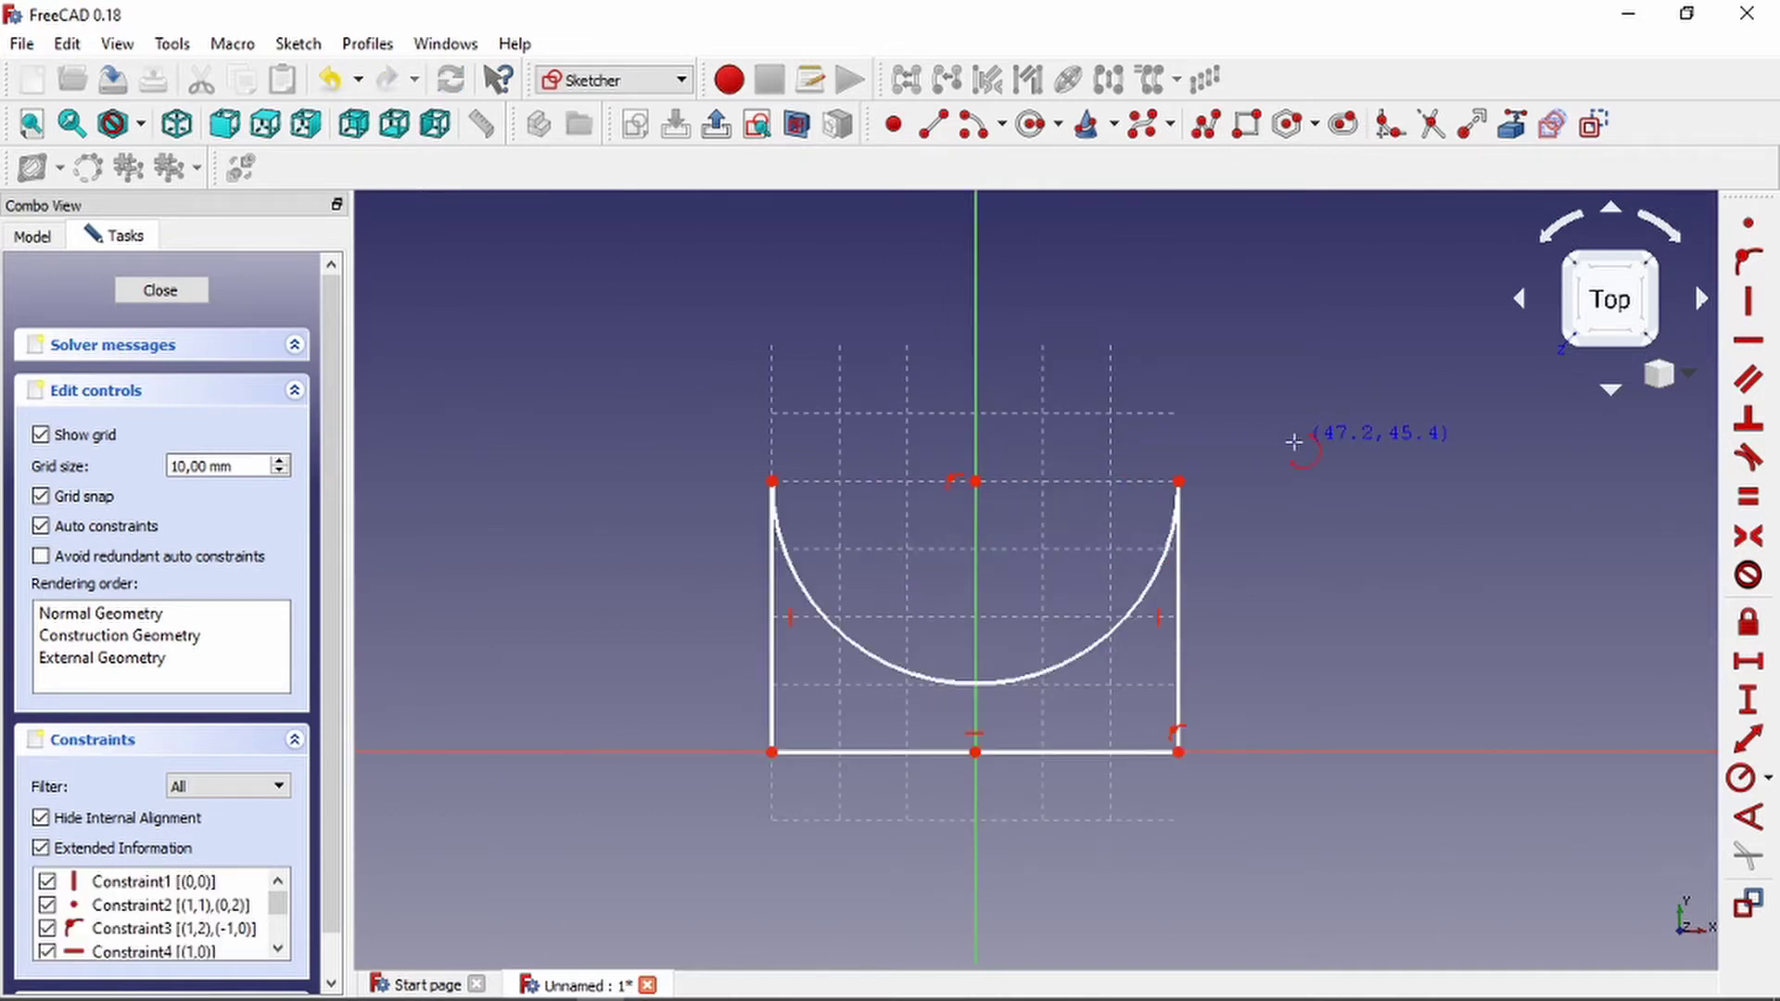
scroll(1014, 461, down, 2)
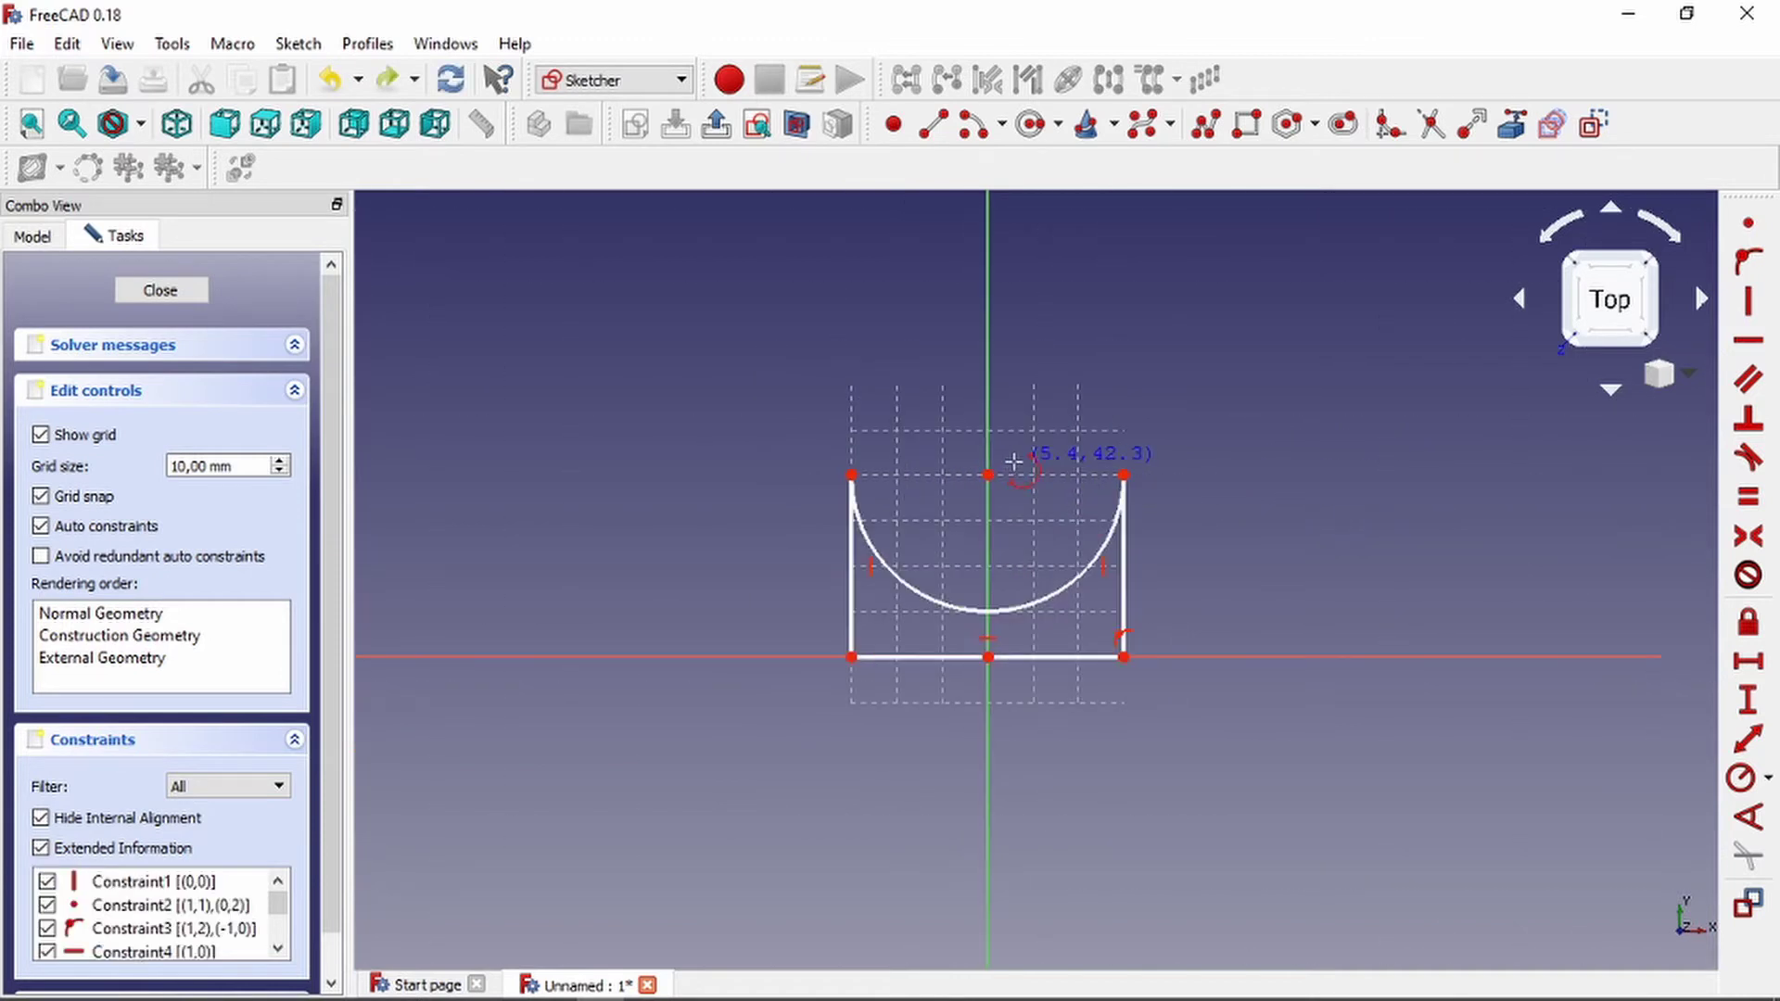
key(ctrl+z)
Draw a quarter arc of 30 mm radius centred at (0, 40), from (30, 40) up to the vertical axis.
scroll(1014, 460, up, 2)
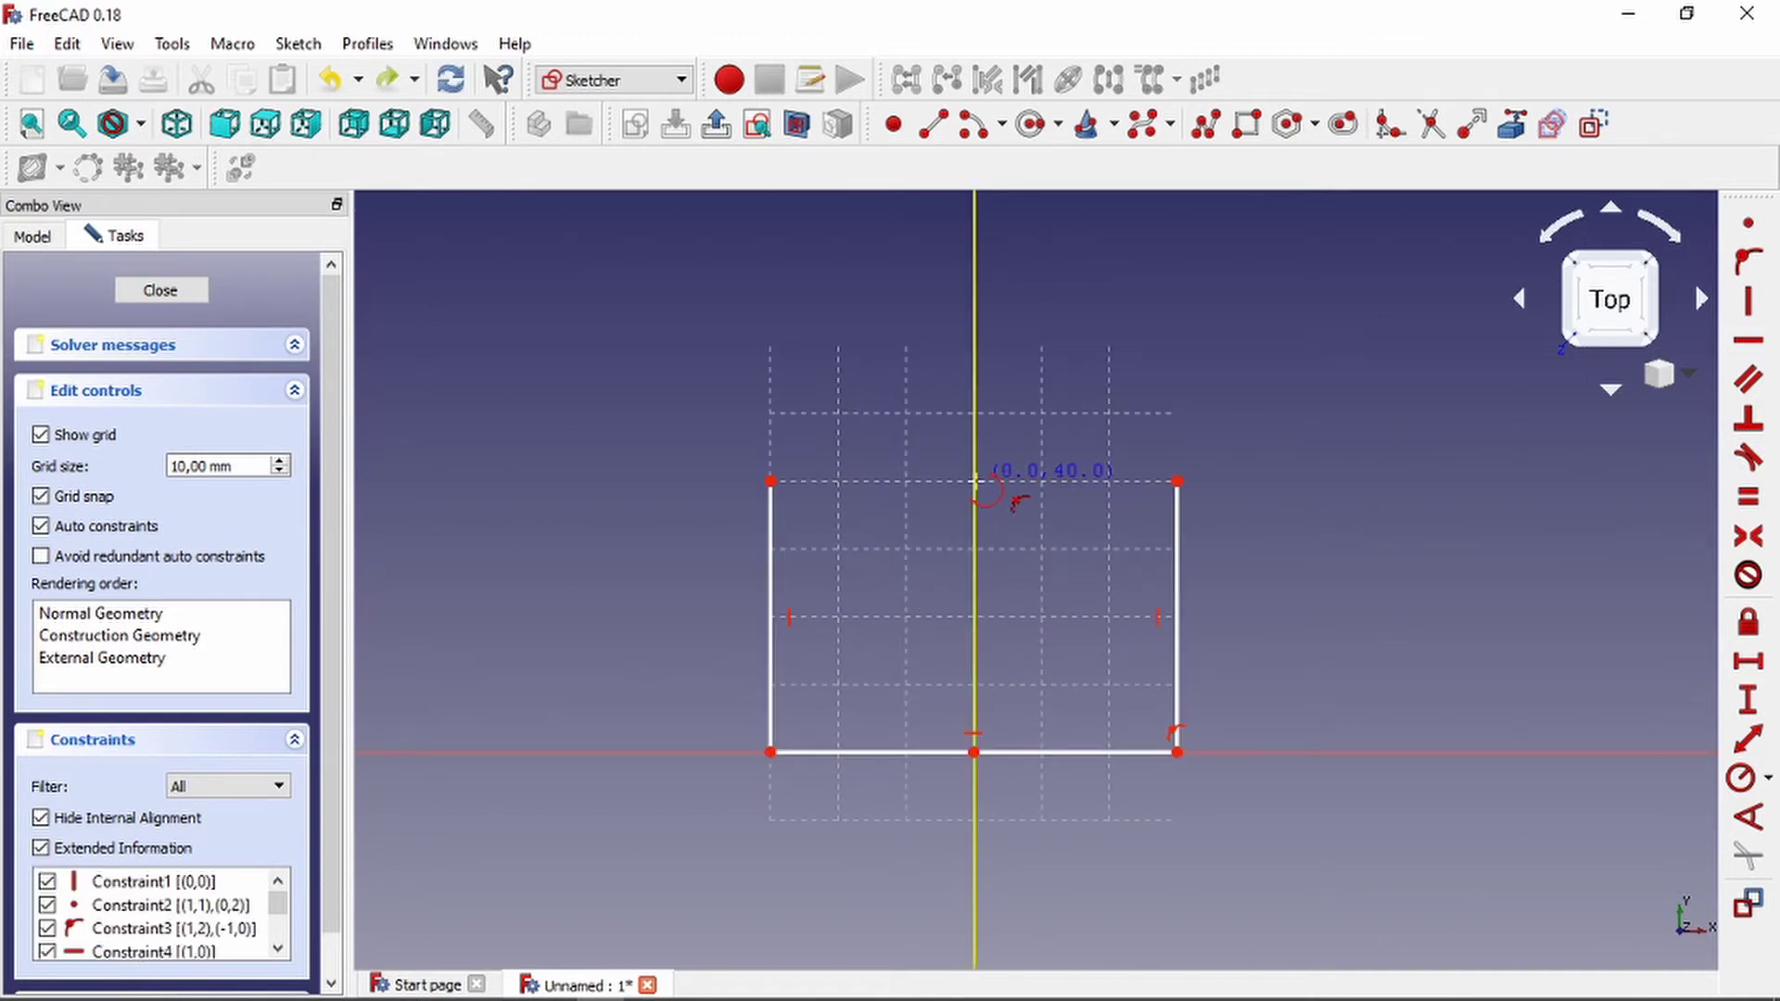
click(975, 482)
click(1178, 481)
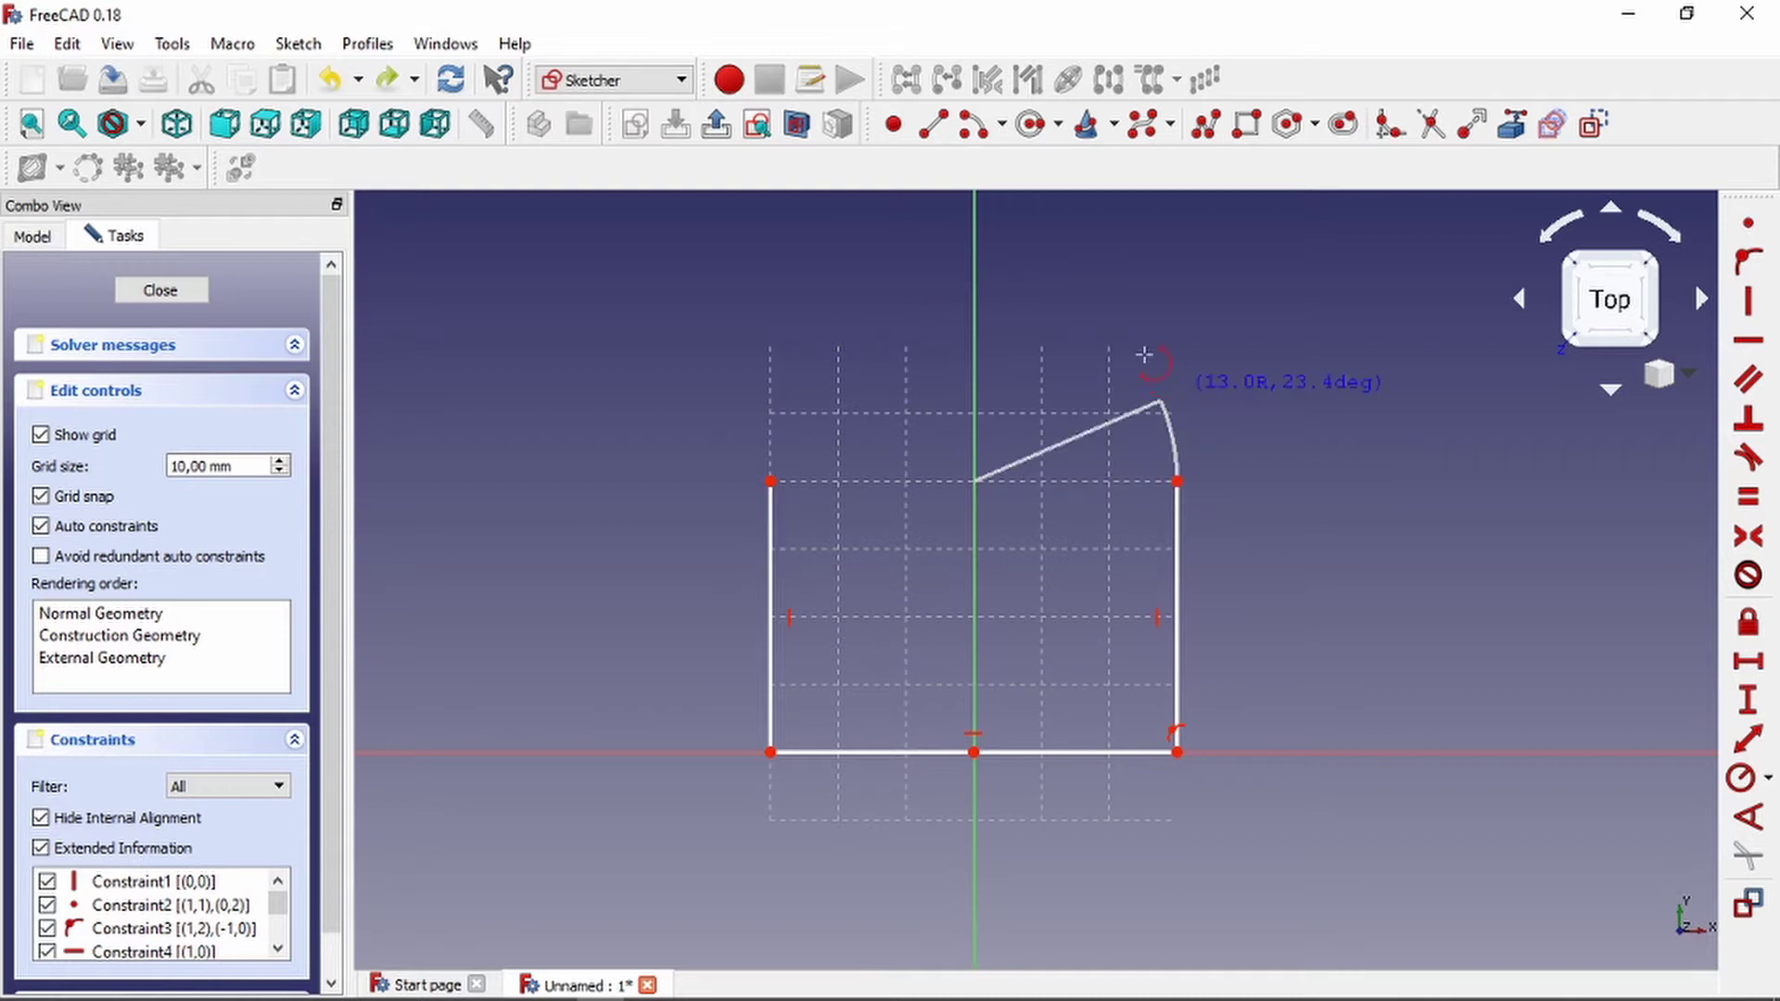
click(975, 278)
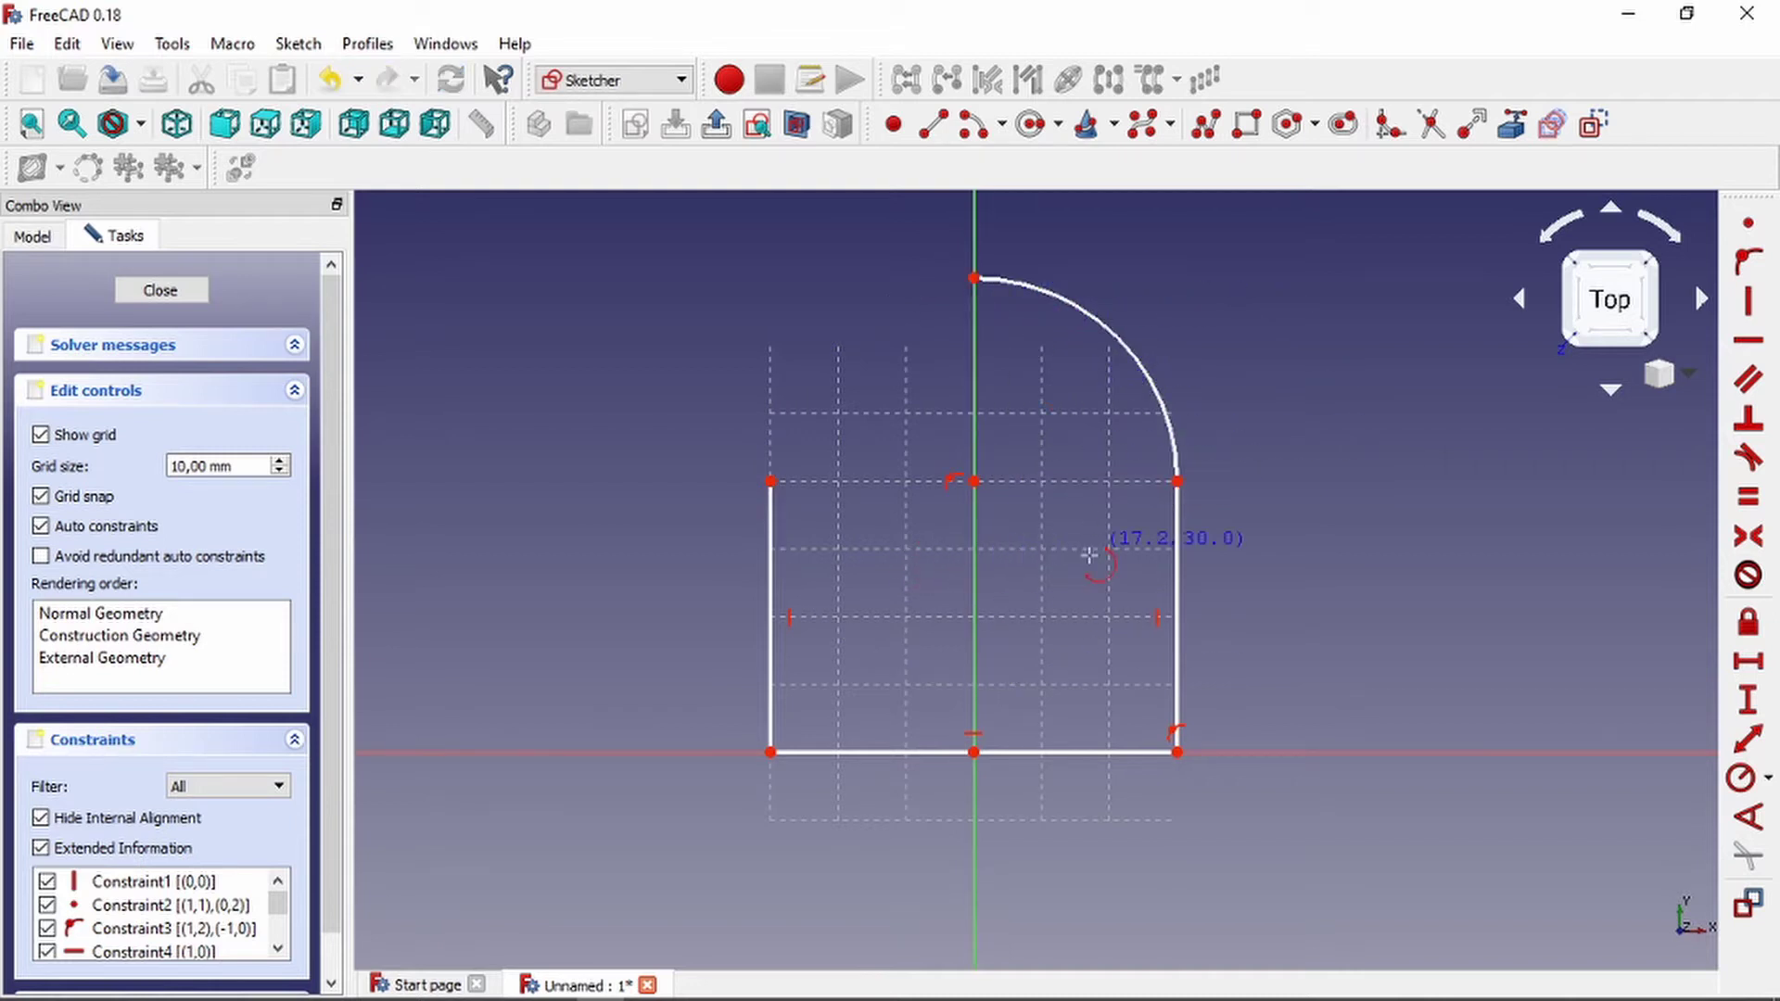
Draw a second quarter arc centred at (0, 40) from (-30, 40) down to the vertical axis, and undo both quarter arcs.
scroll(1046, 457, up, 2)
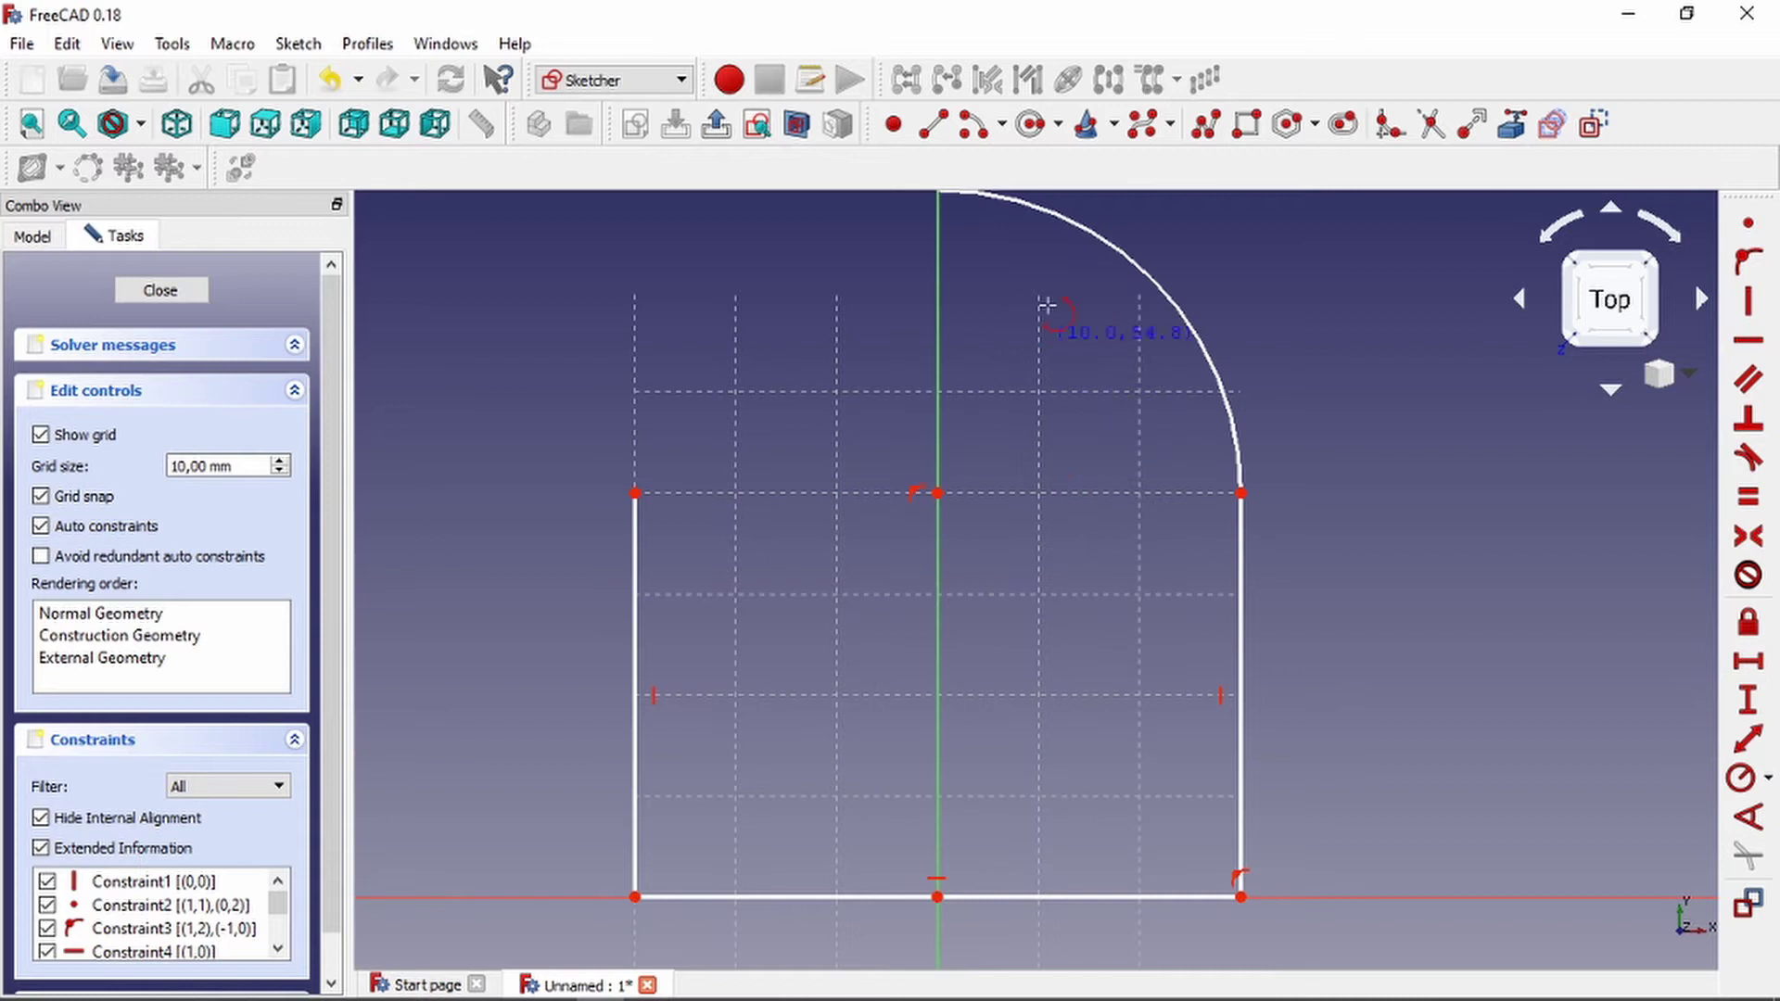
click(938, 493)
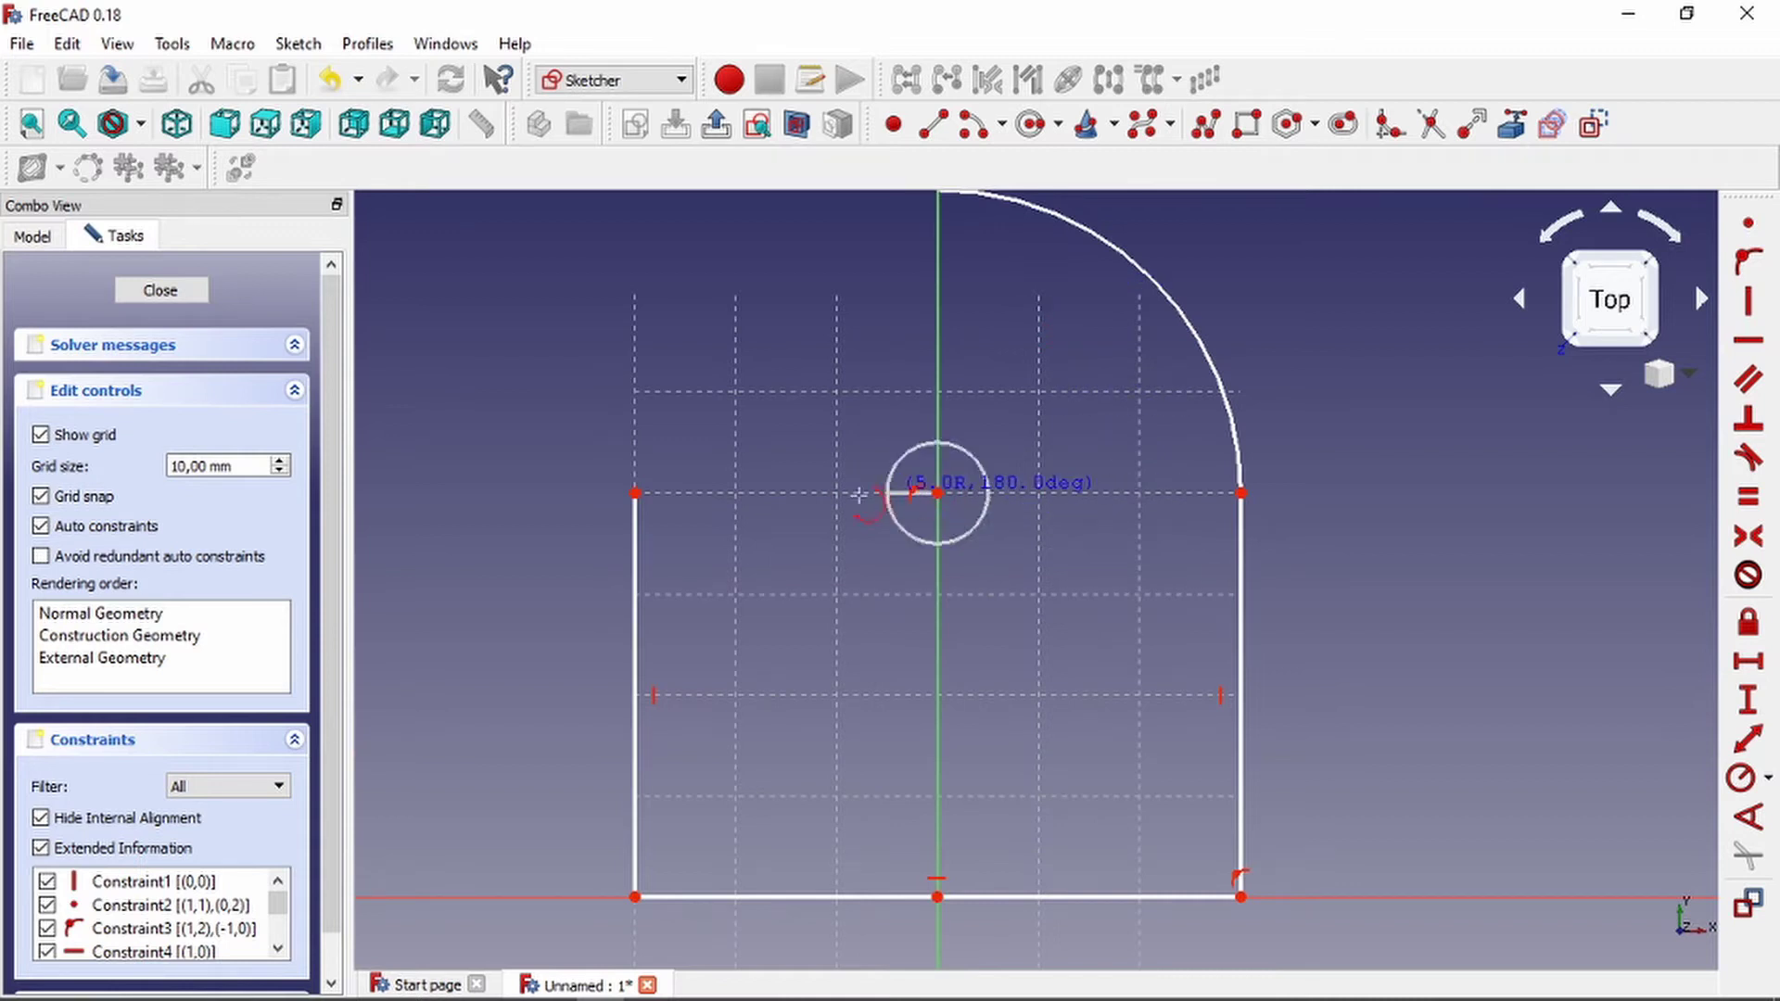
click(634, 492)
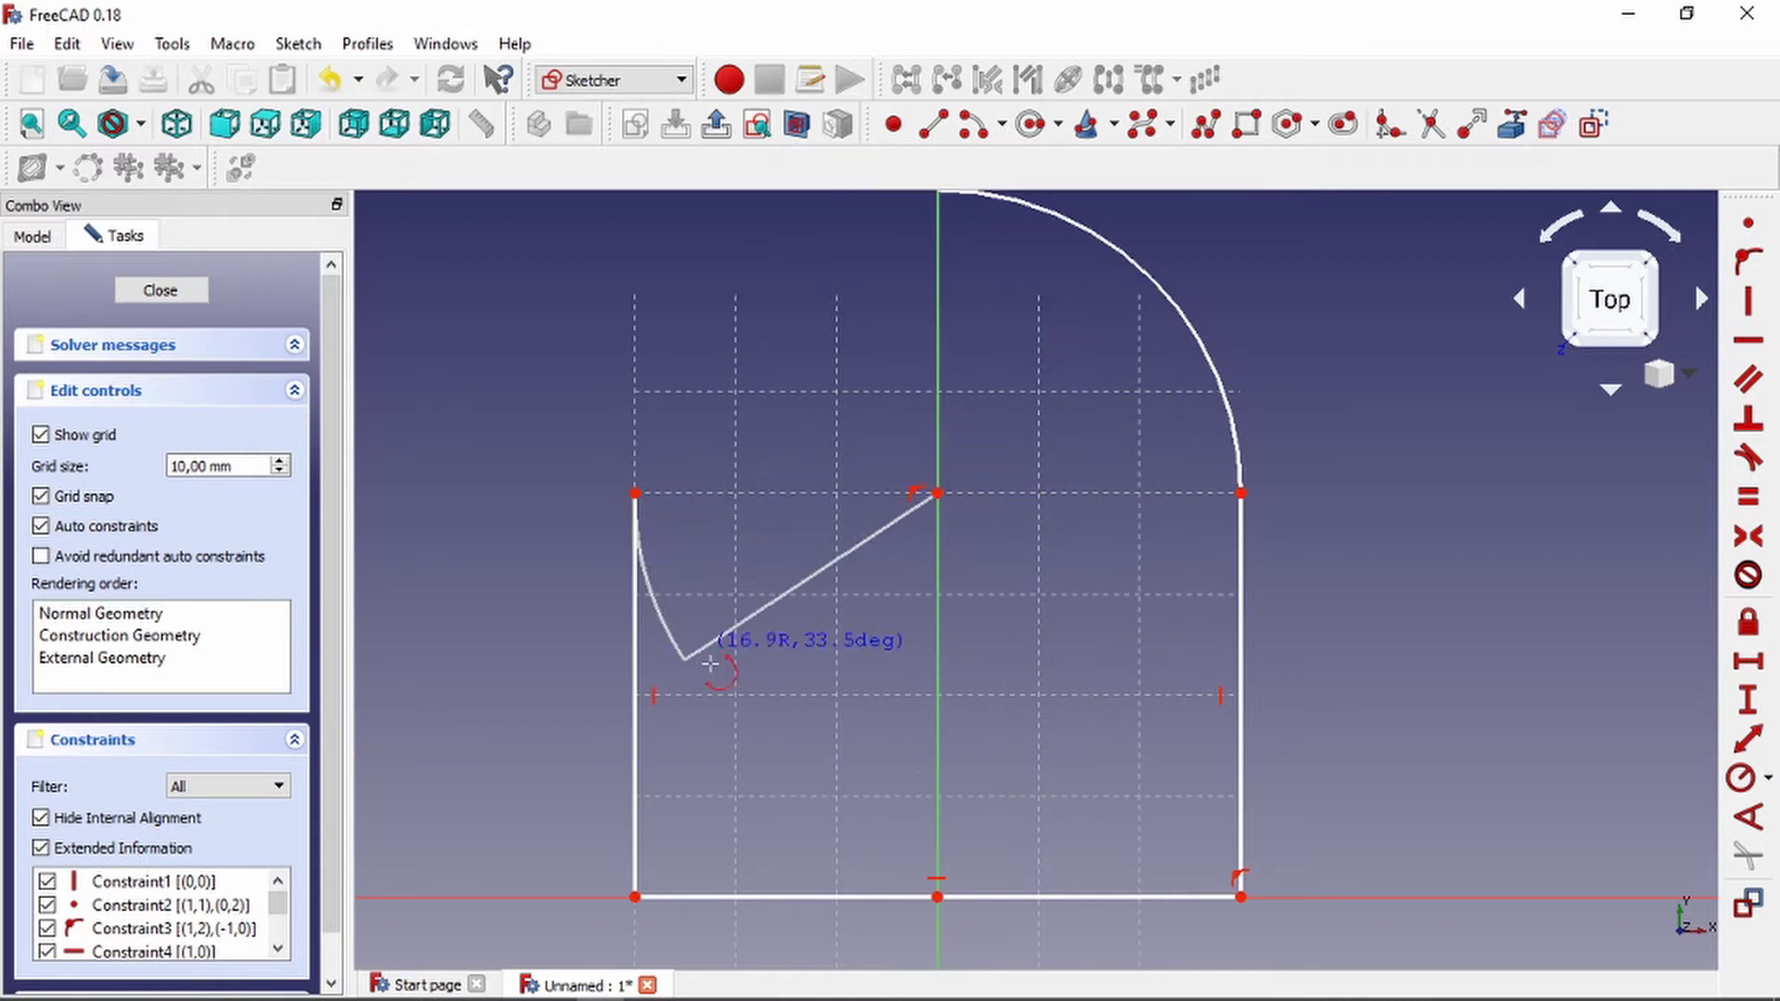
click(958, 821)
scroll(1371, 397, down, 2)
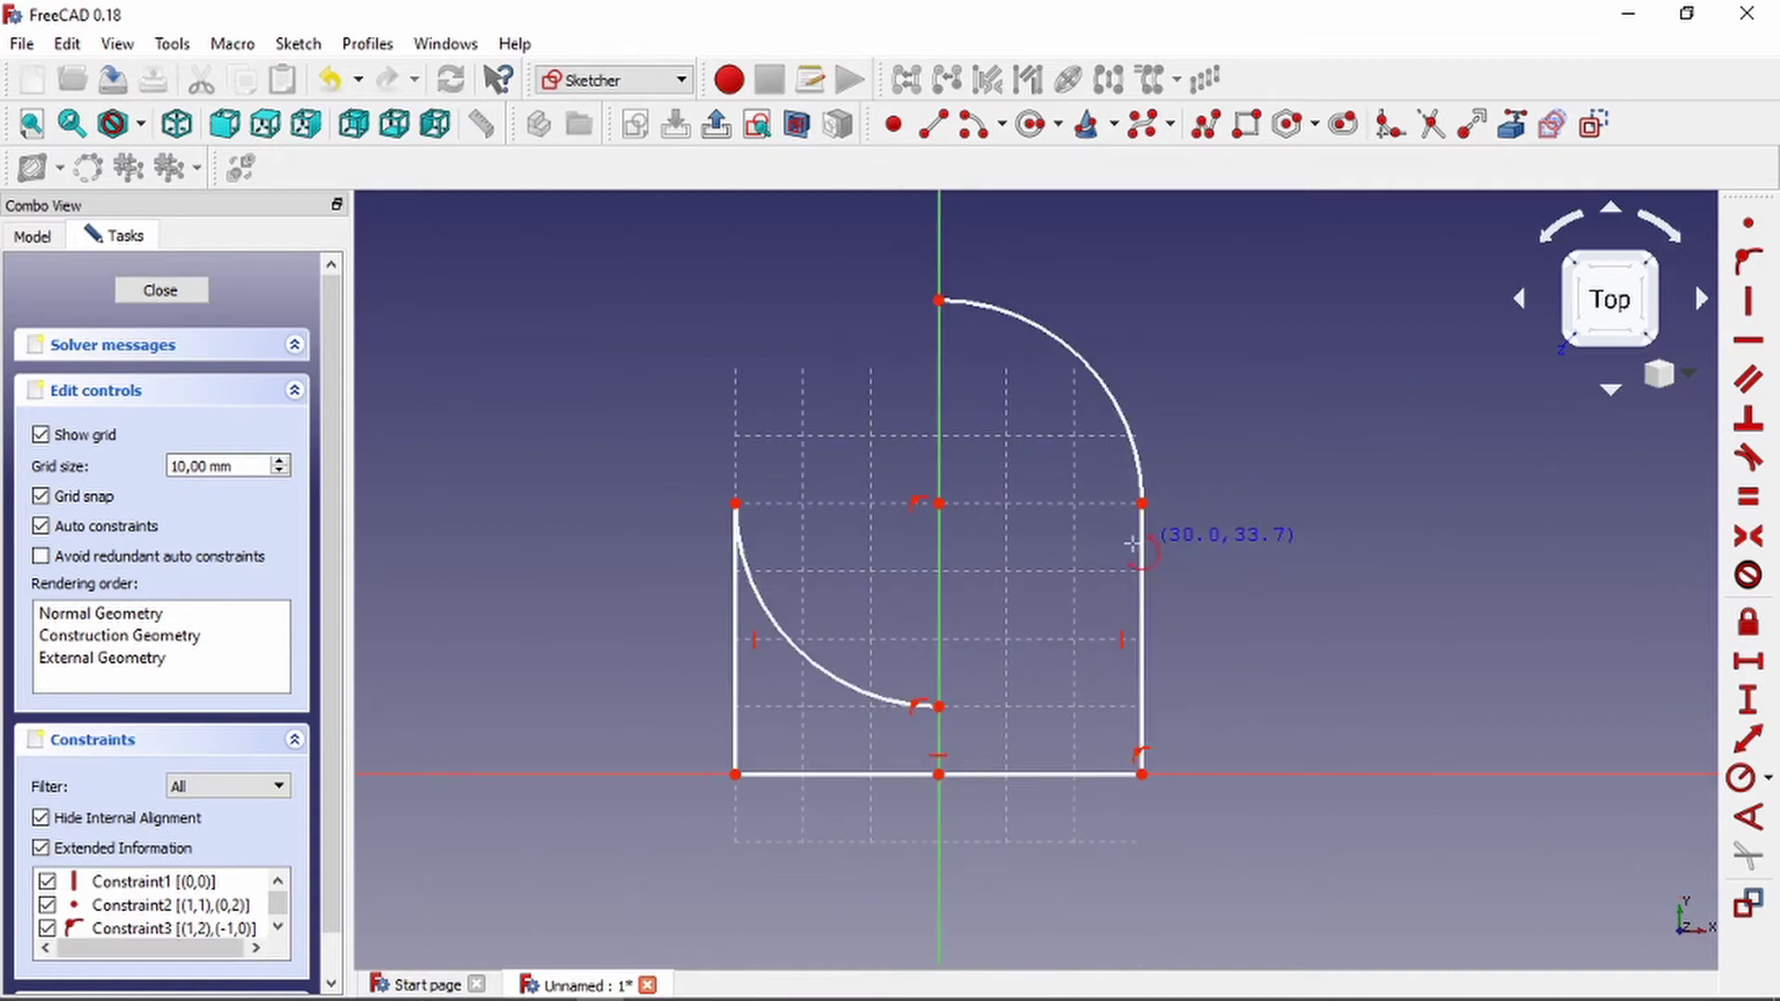
key(ctrl+z)
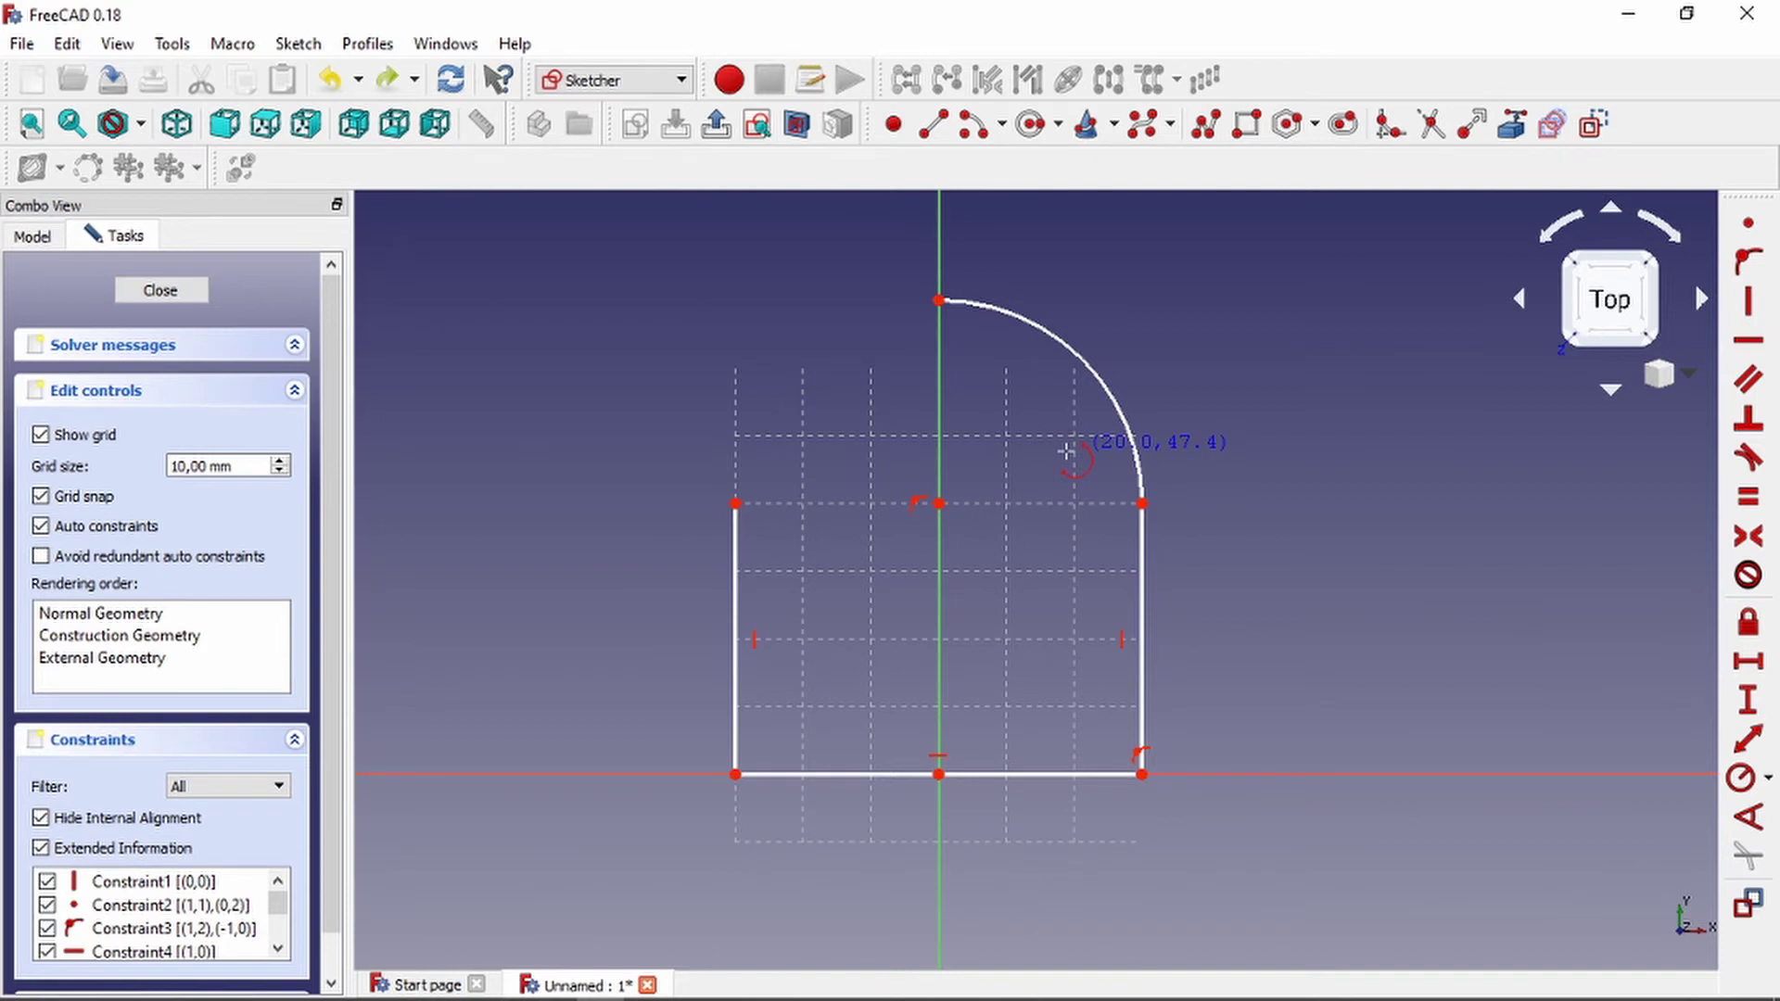
key(ctrl+z)
Try an arc by end points and rim point between (-30, 40) and (30, 40), and cancel it before placing the rim point.
click(1002, 124)
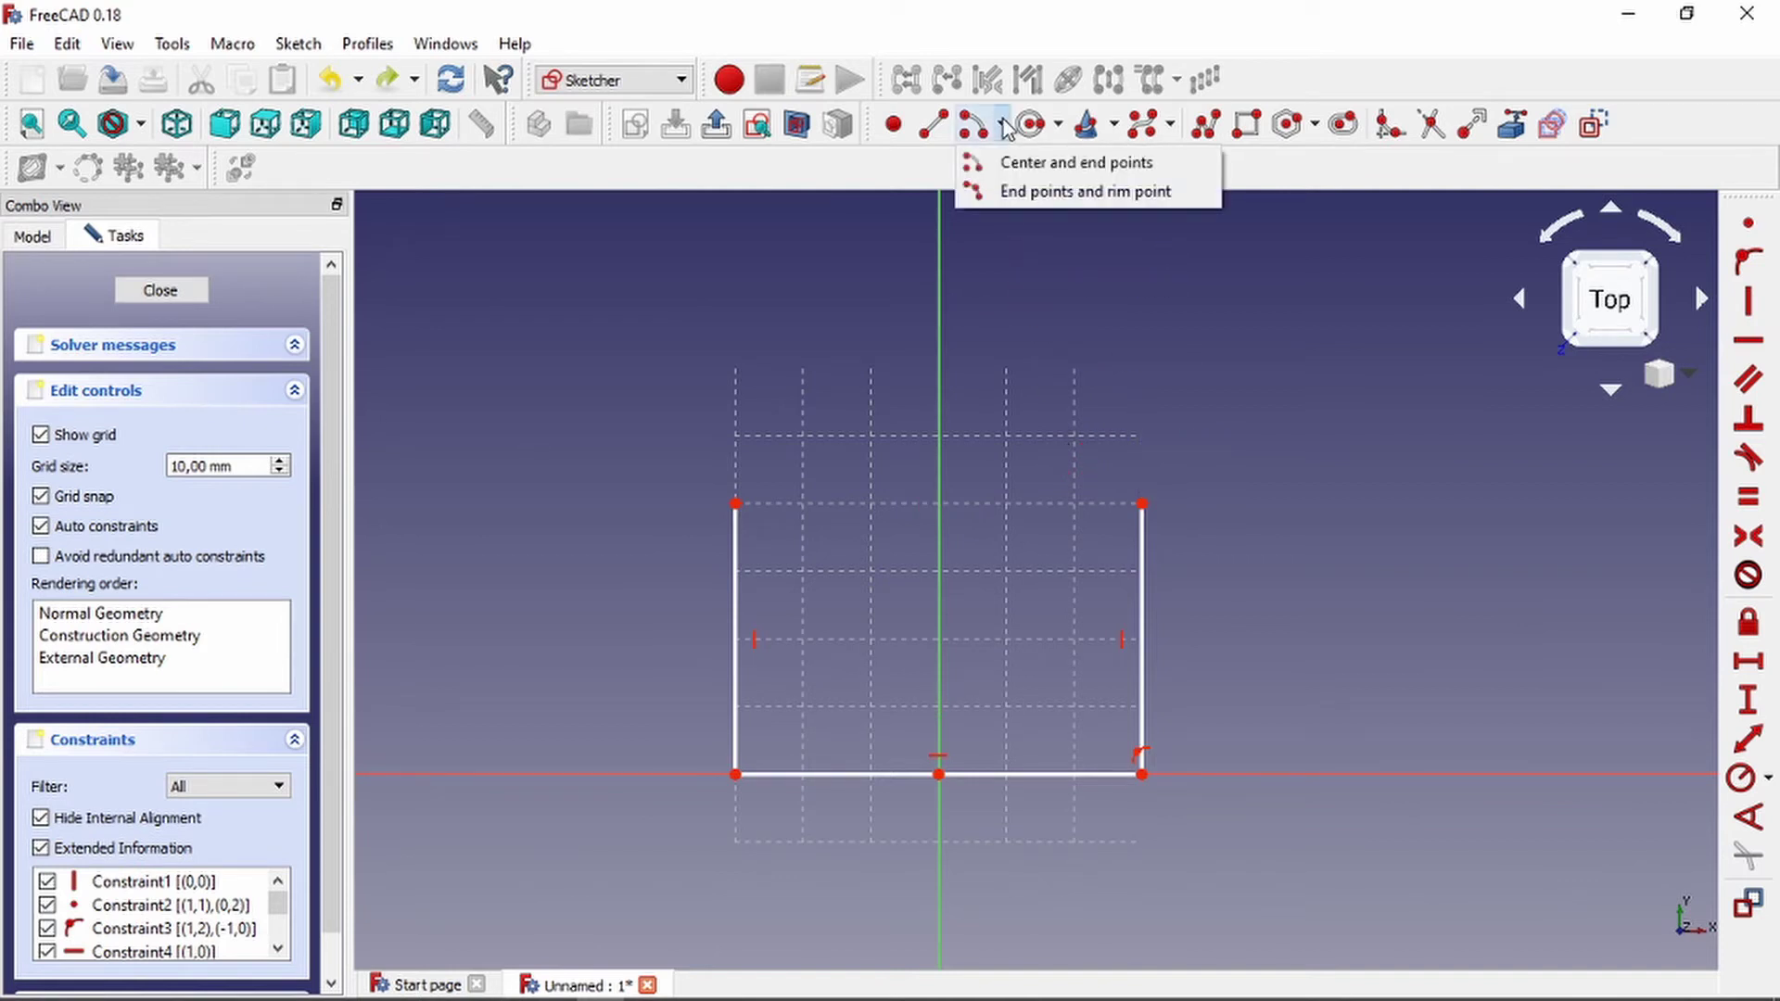
click(1028, 197)
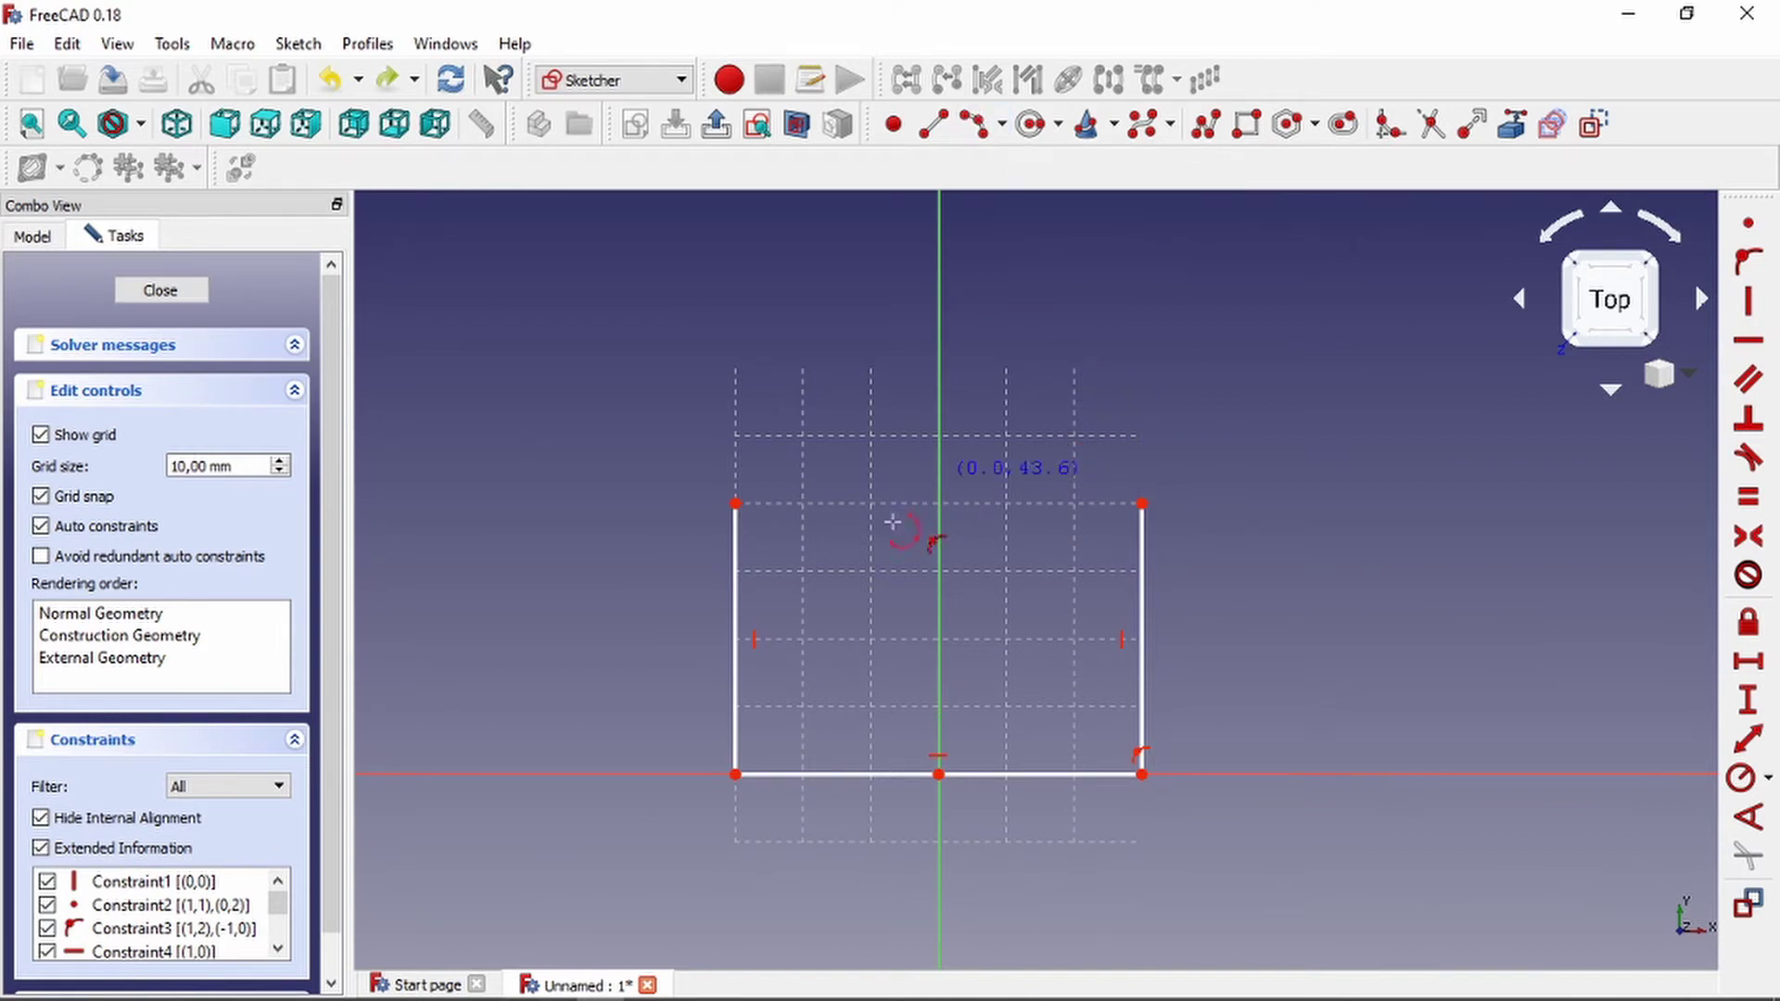
click(736, 505)
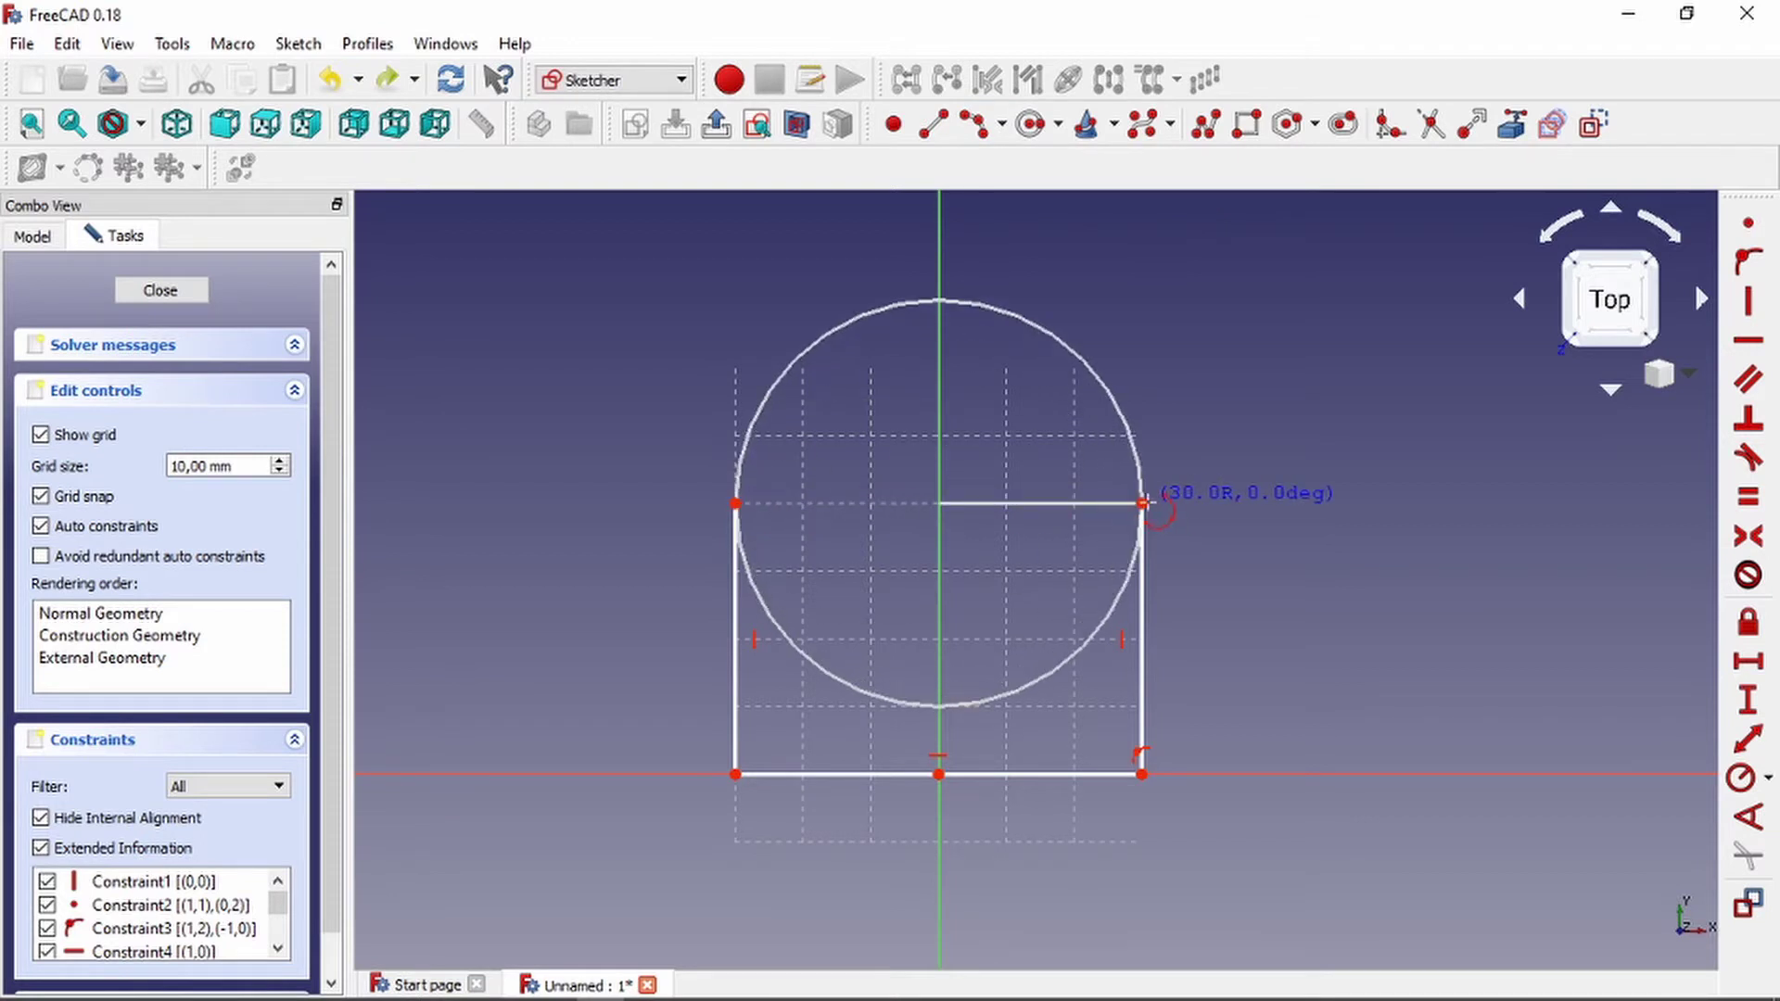
click(1143, 503)
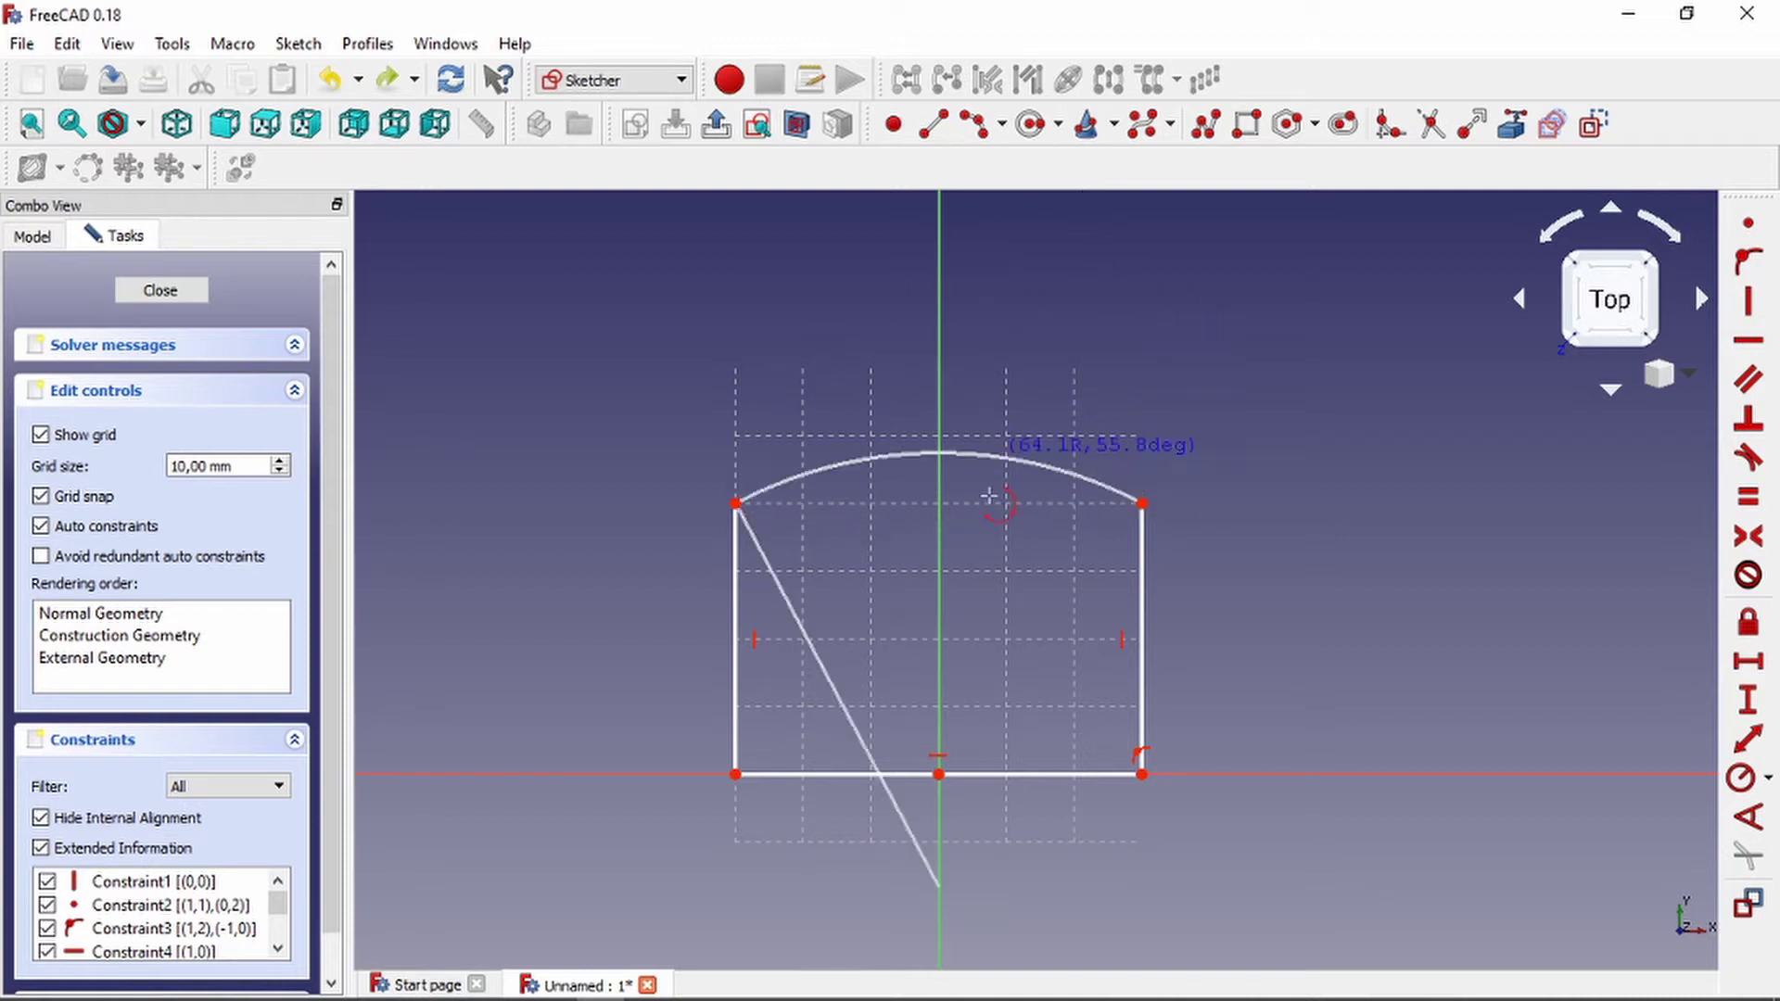
key(Escape)
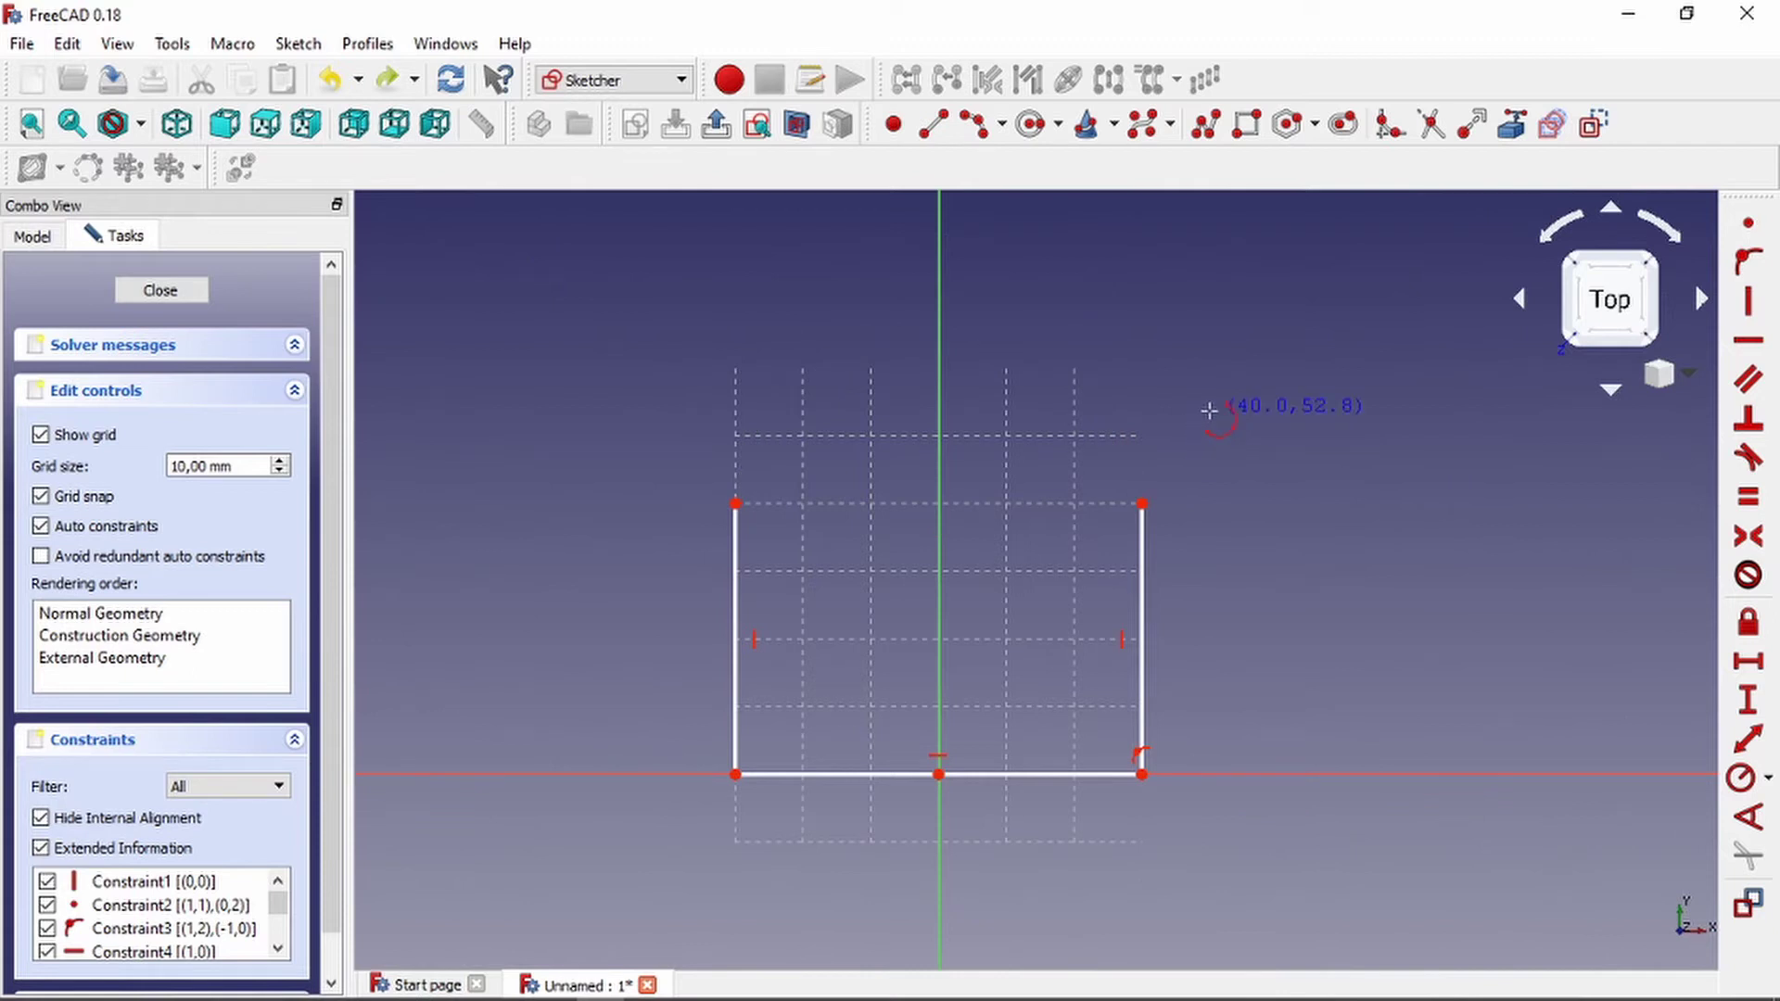
Try a centre-and-rim-point circle of 30 mm radius centred at (0, 40) through the profile's open end at (30, 40), and undo it.
click(1002, 124)
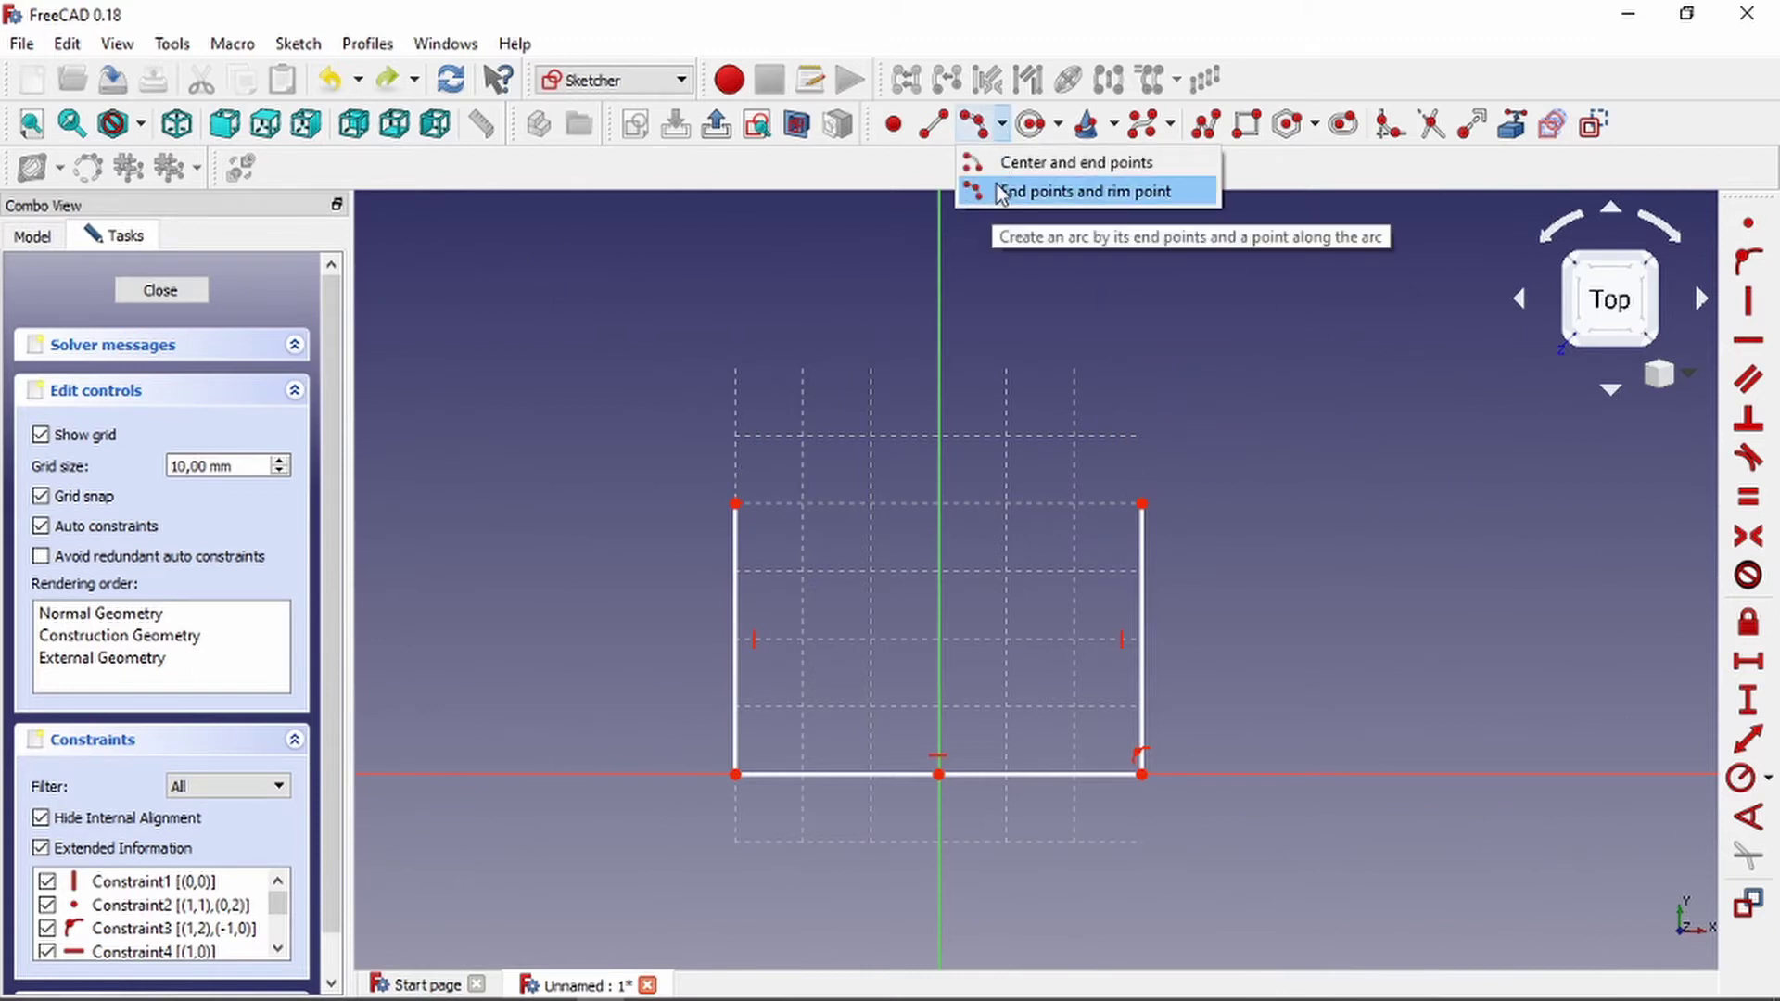
click(1059, 125)
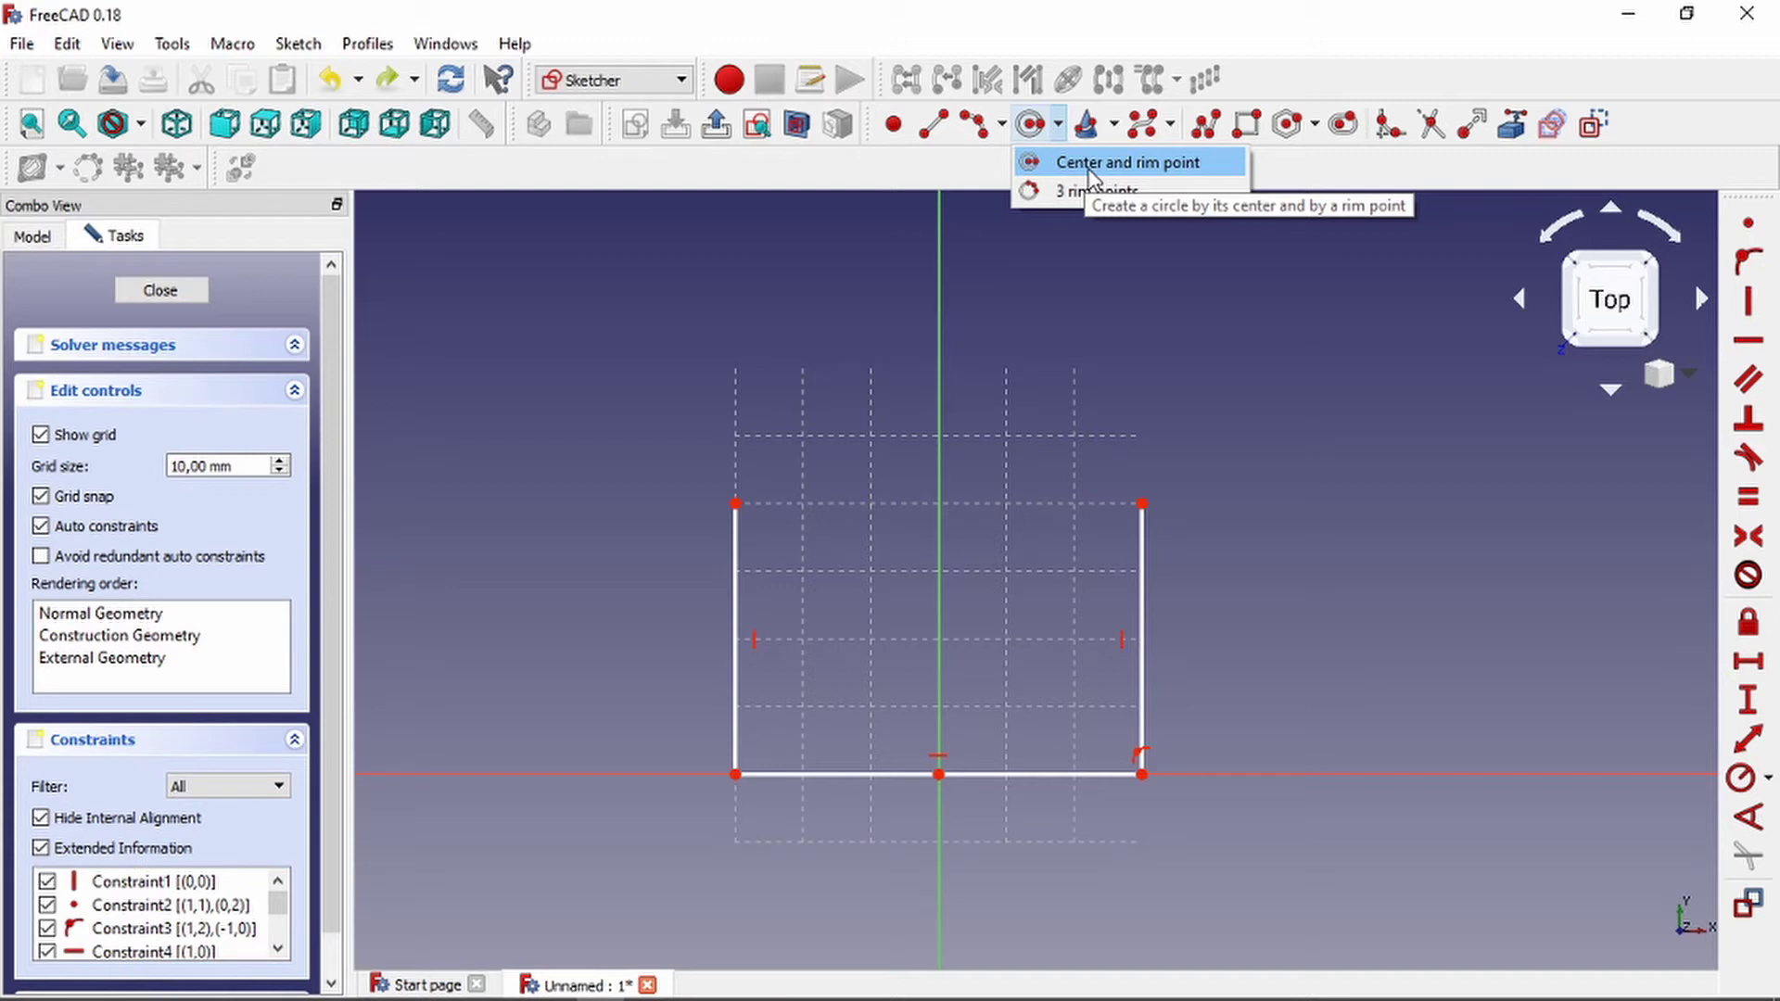
click(1091, 167)
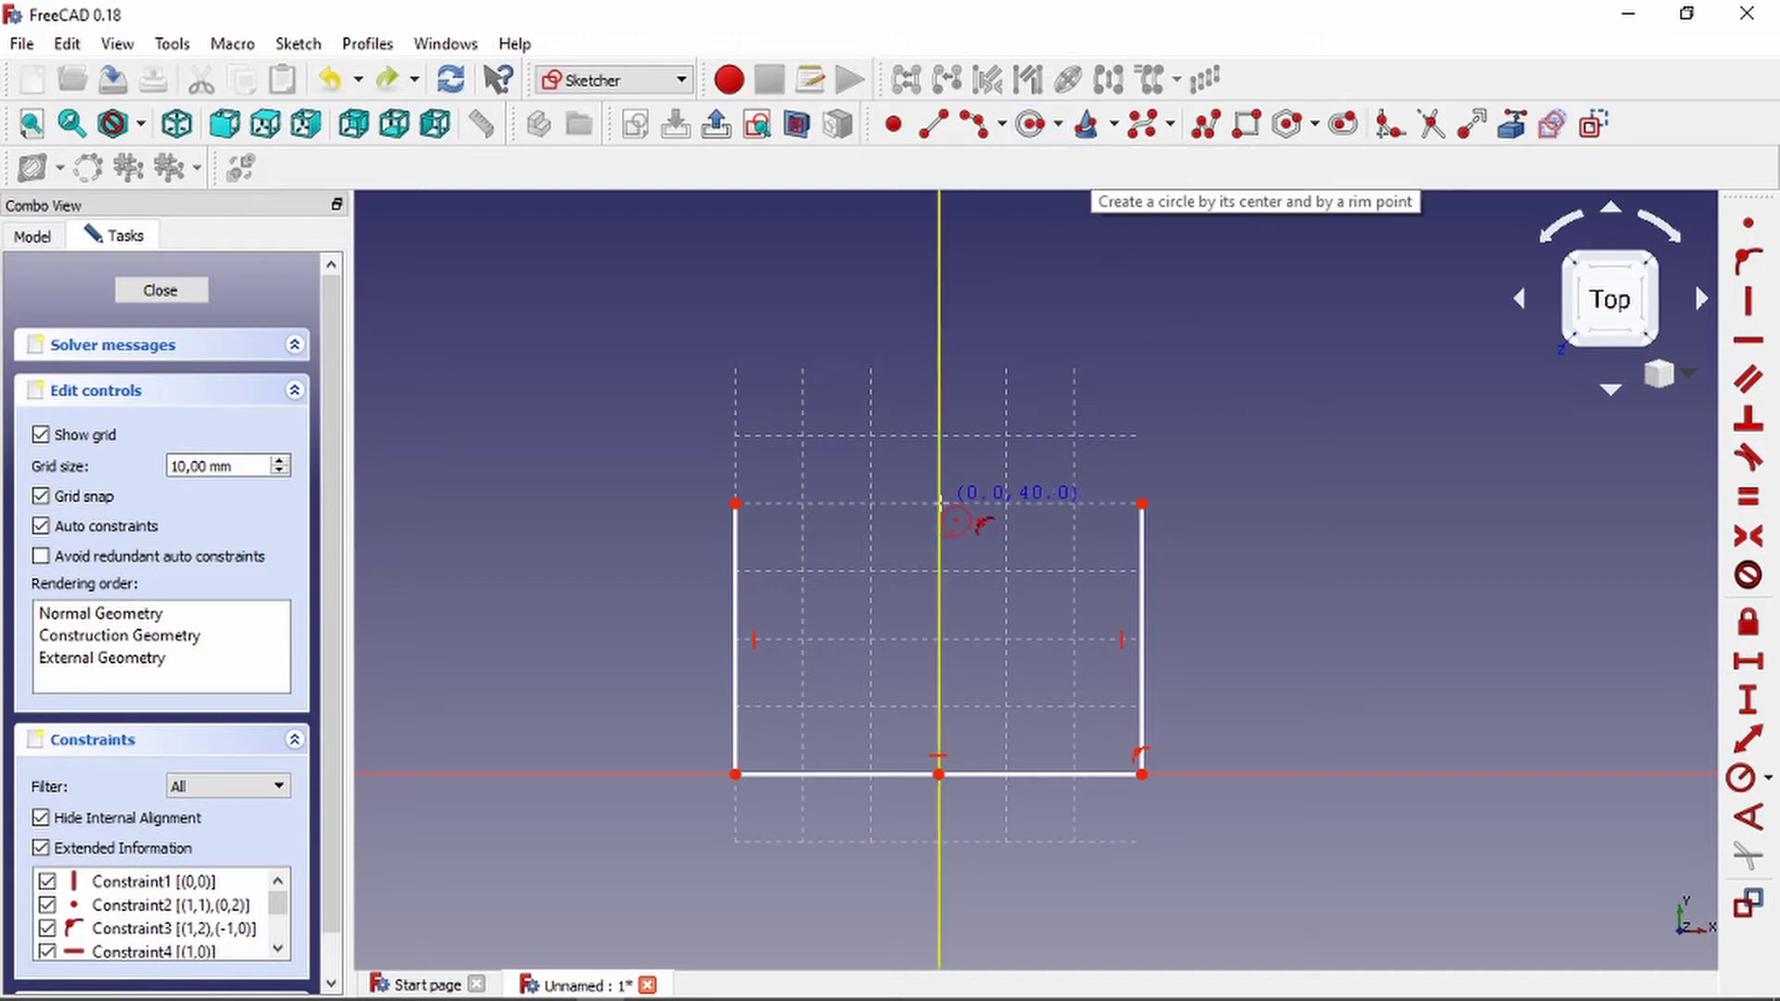
click(938, 504)
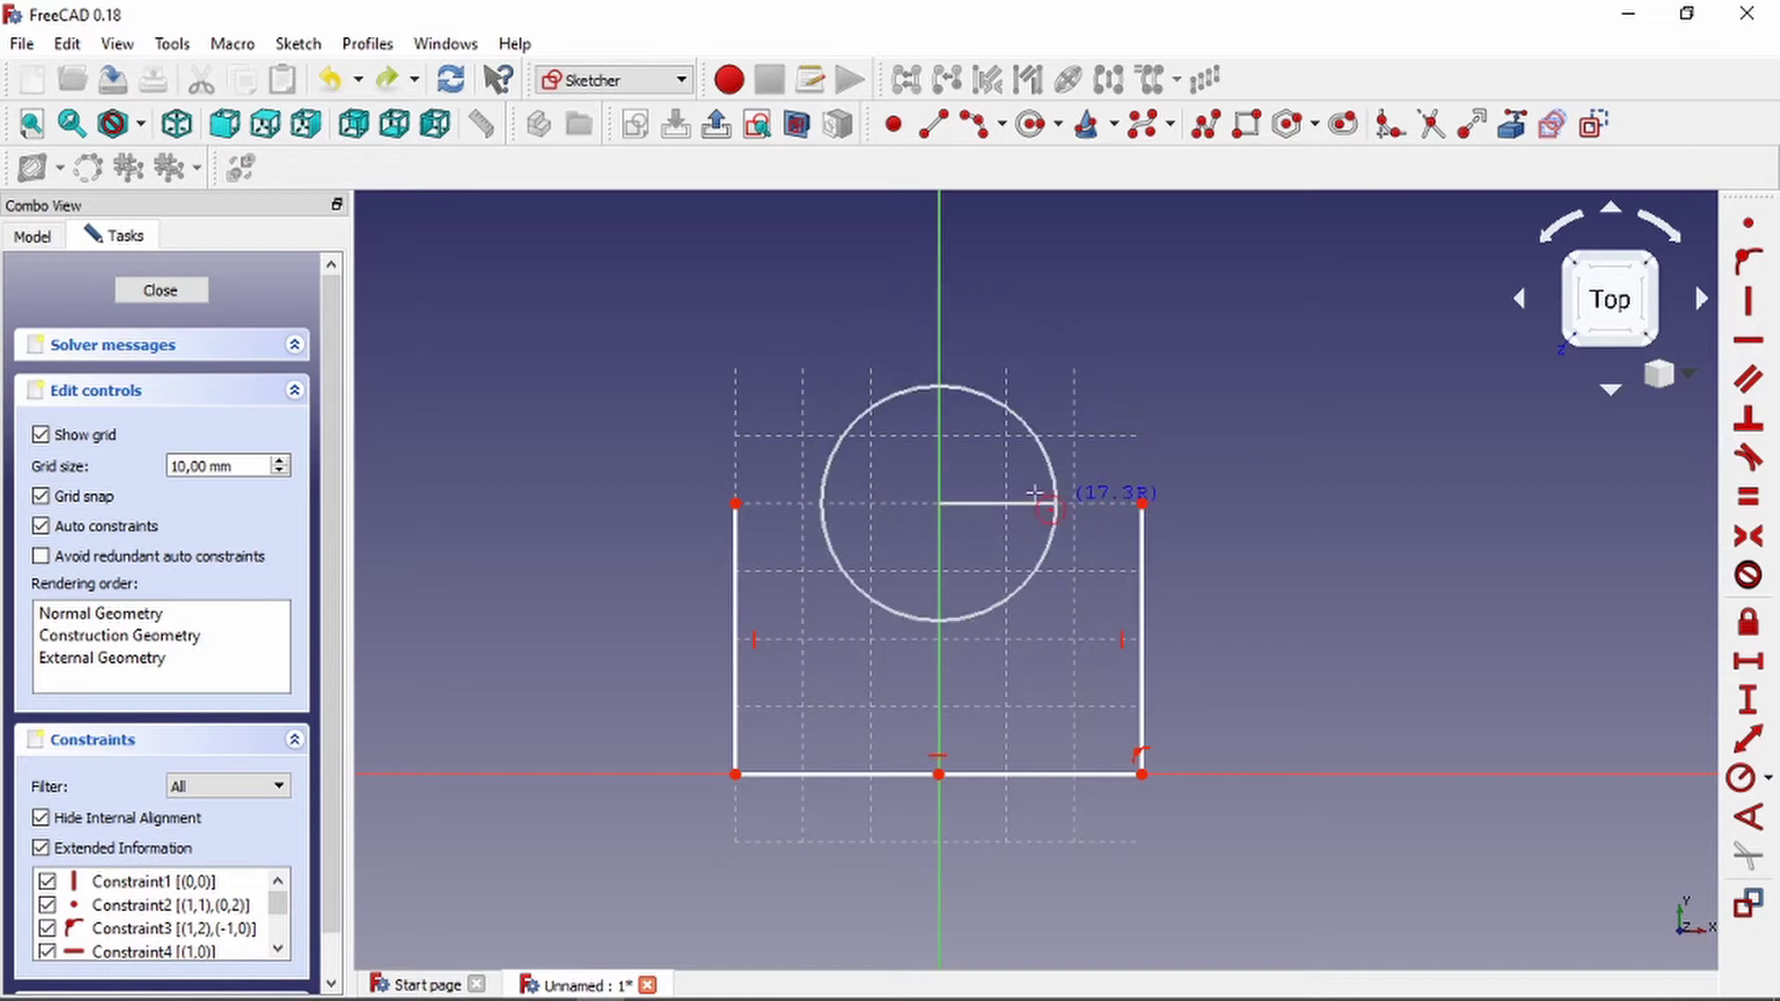
click(1142, 503)
scroll(1243, 482, down, 4)
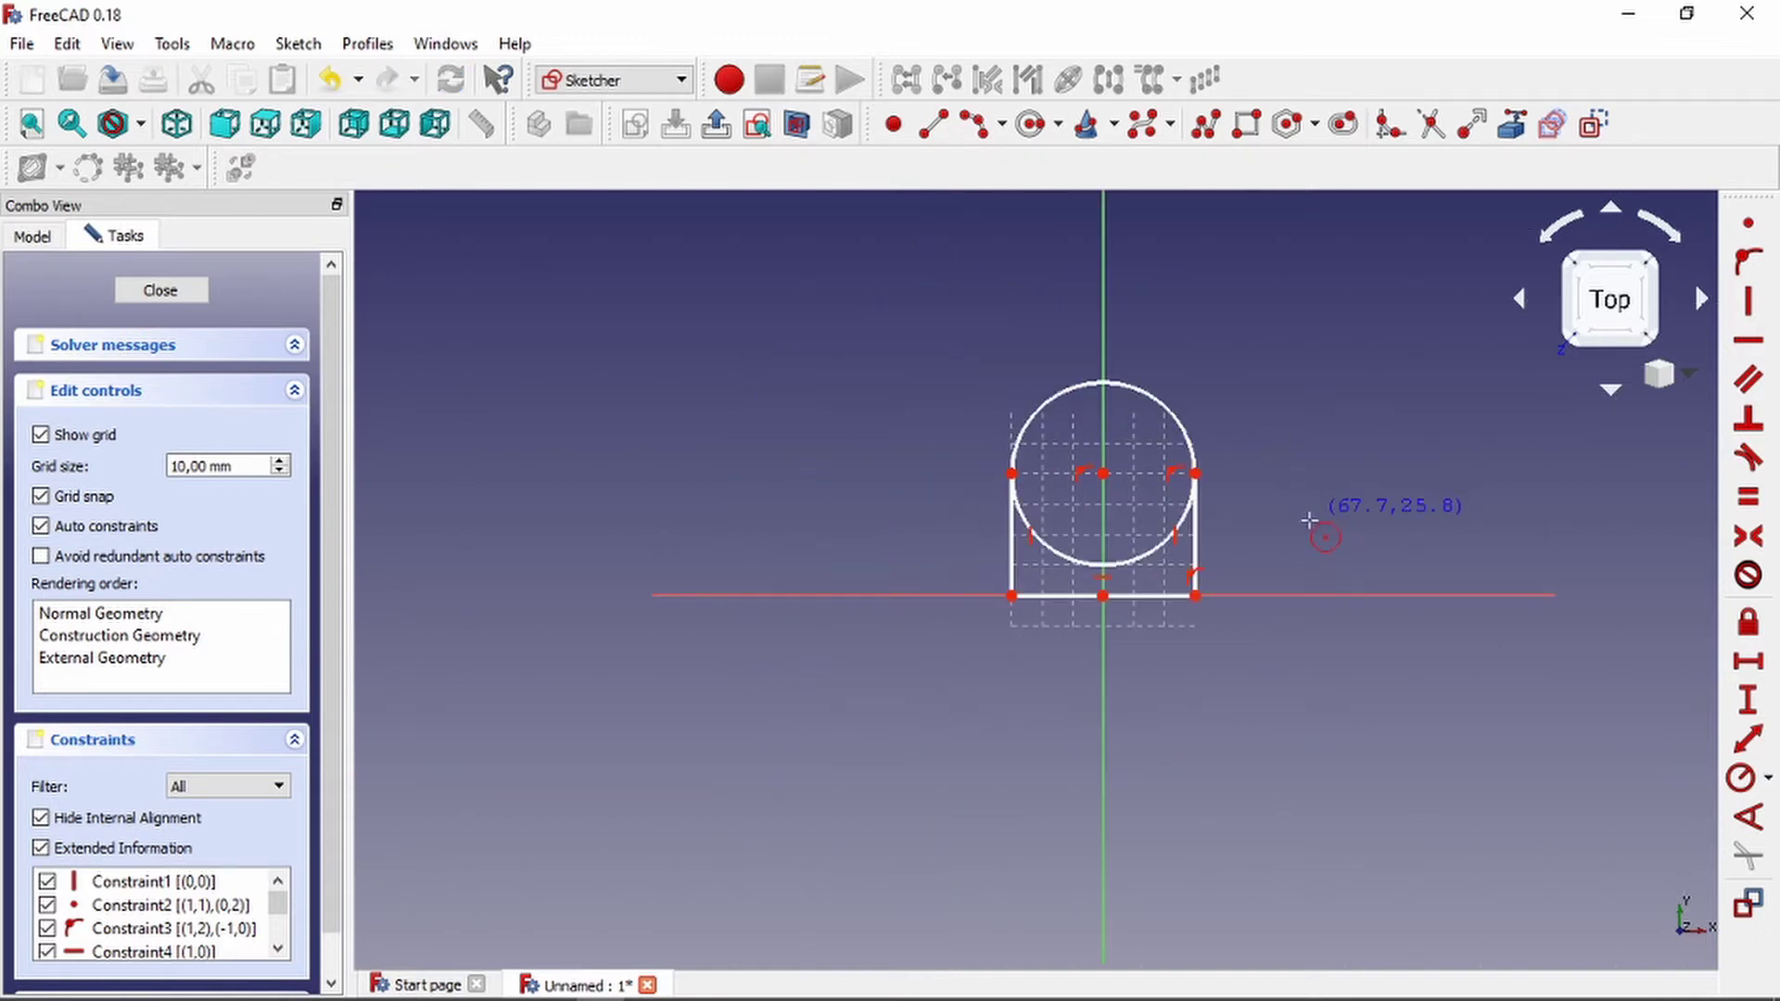
scroll(1206, 436, up, 4)
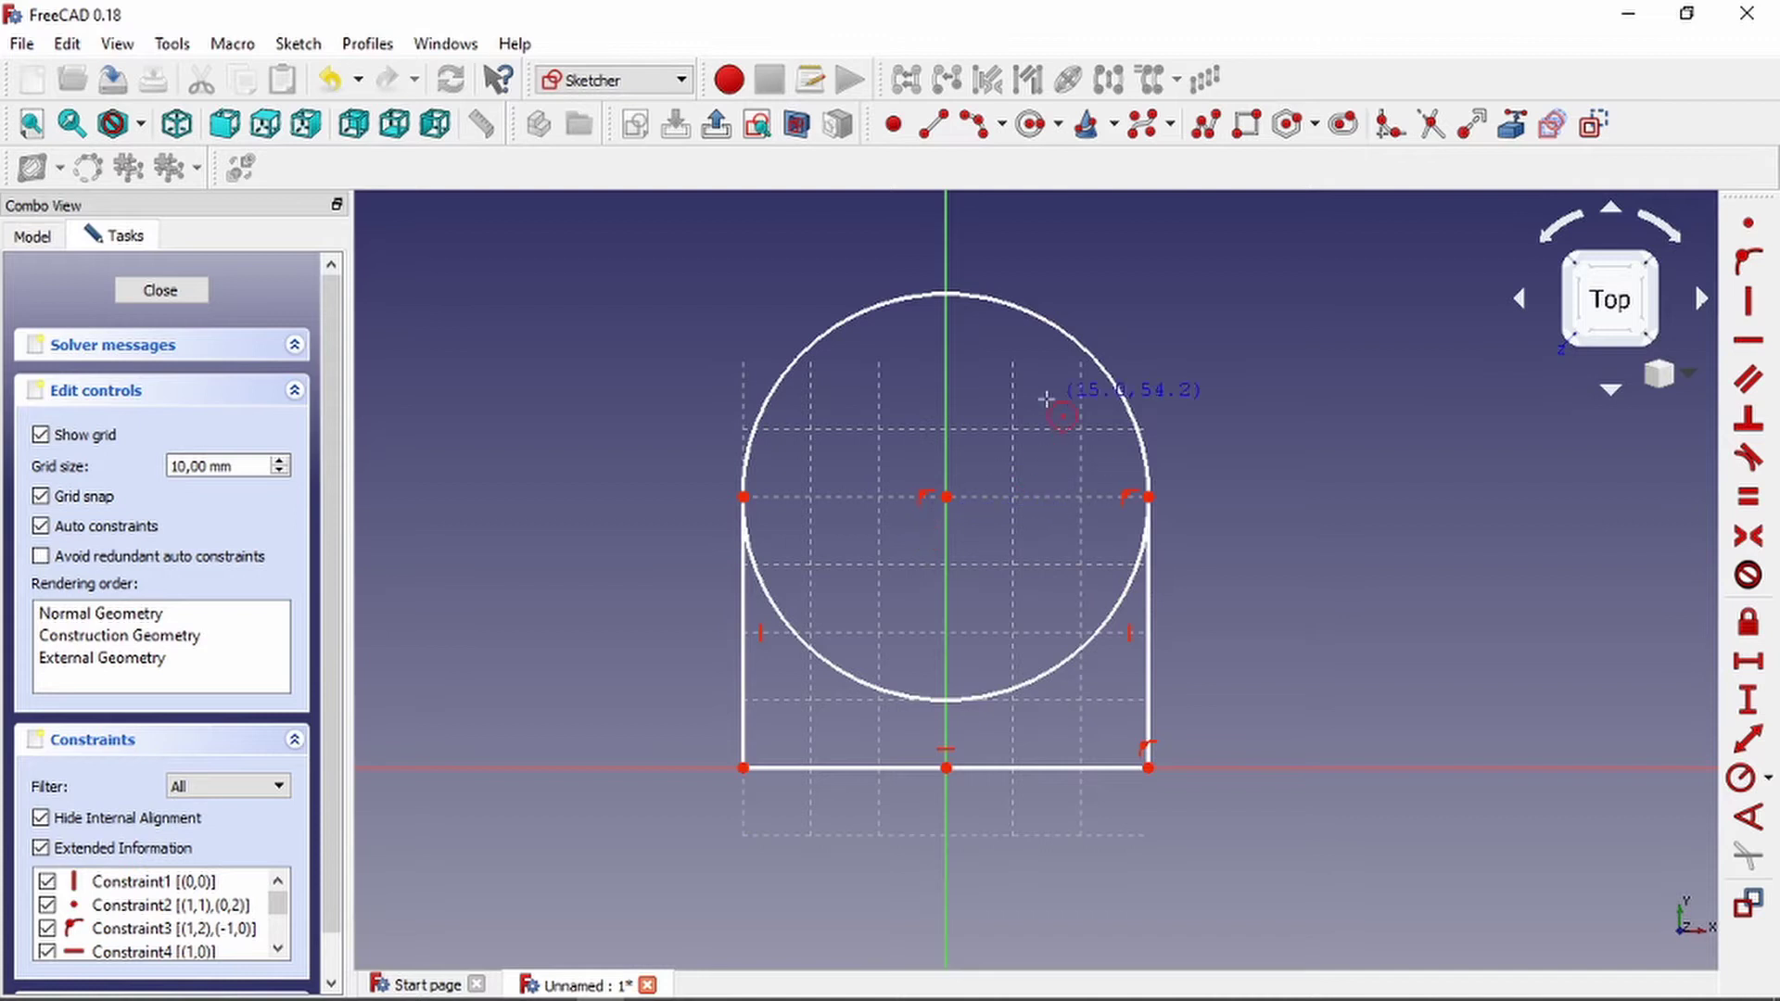
key(ctrl+z)
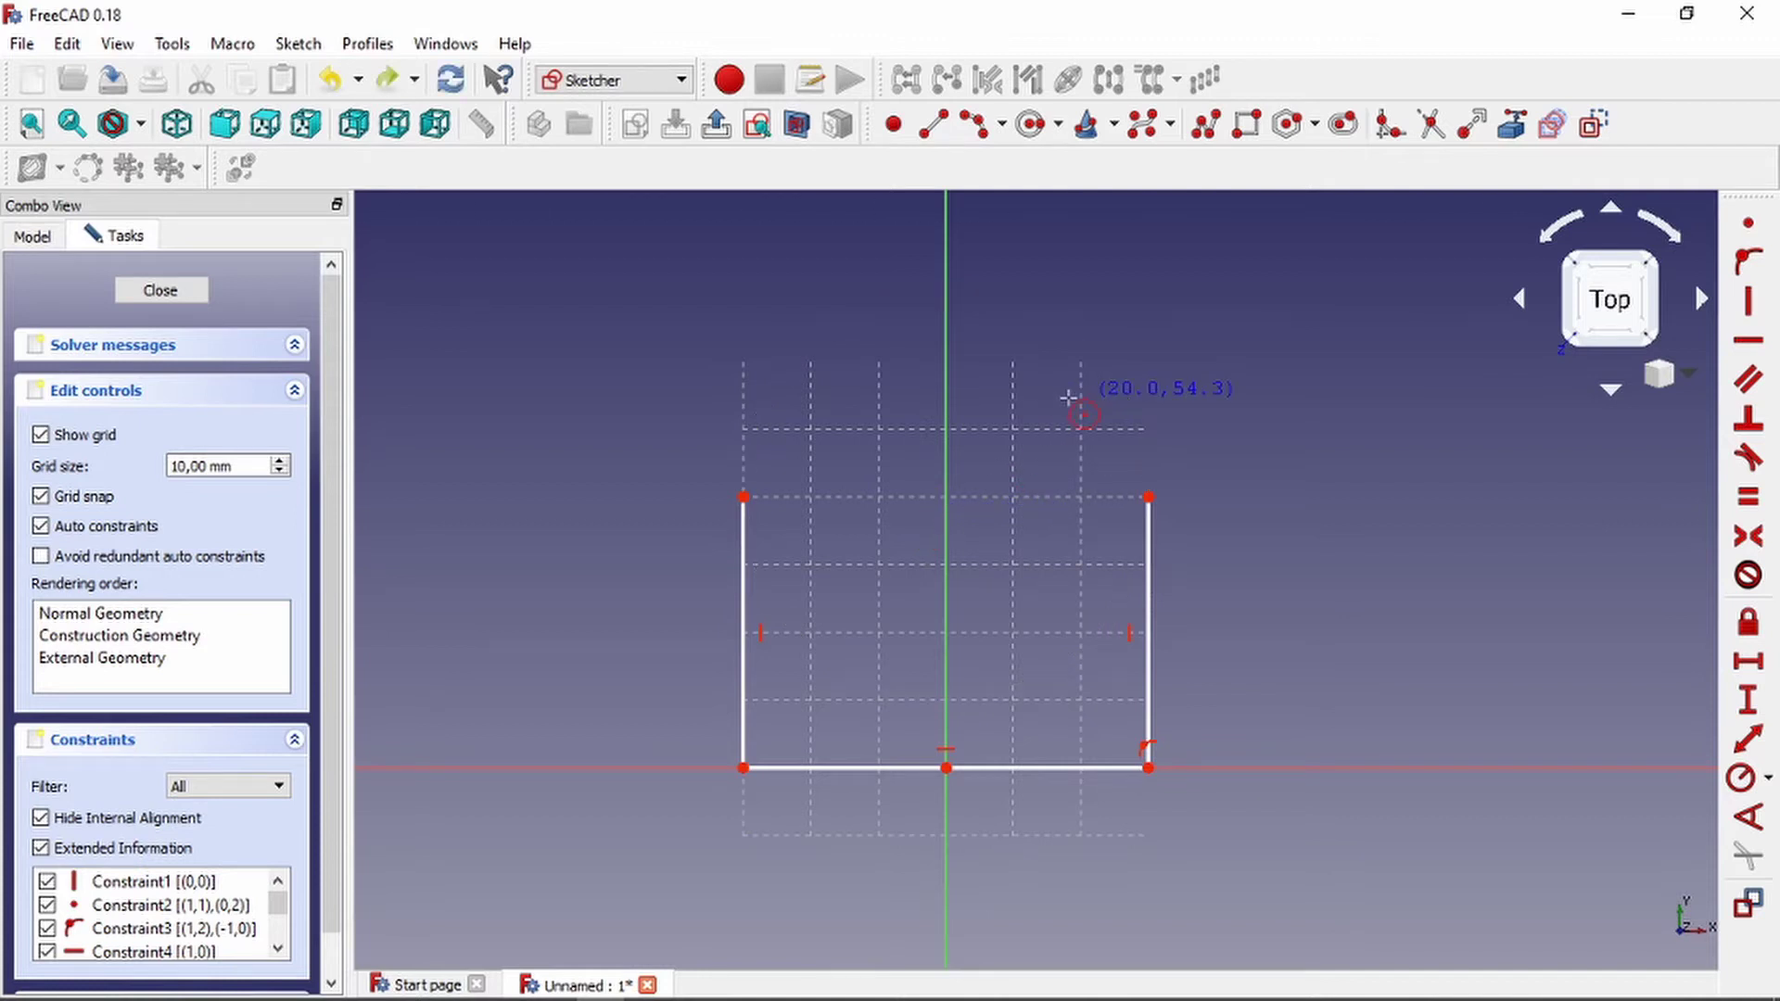
Try a circle by three rim points through both open line ends and a point just below them near the vertical axis, and undo it.
click(1058, 124)
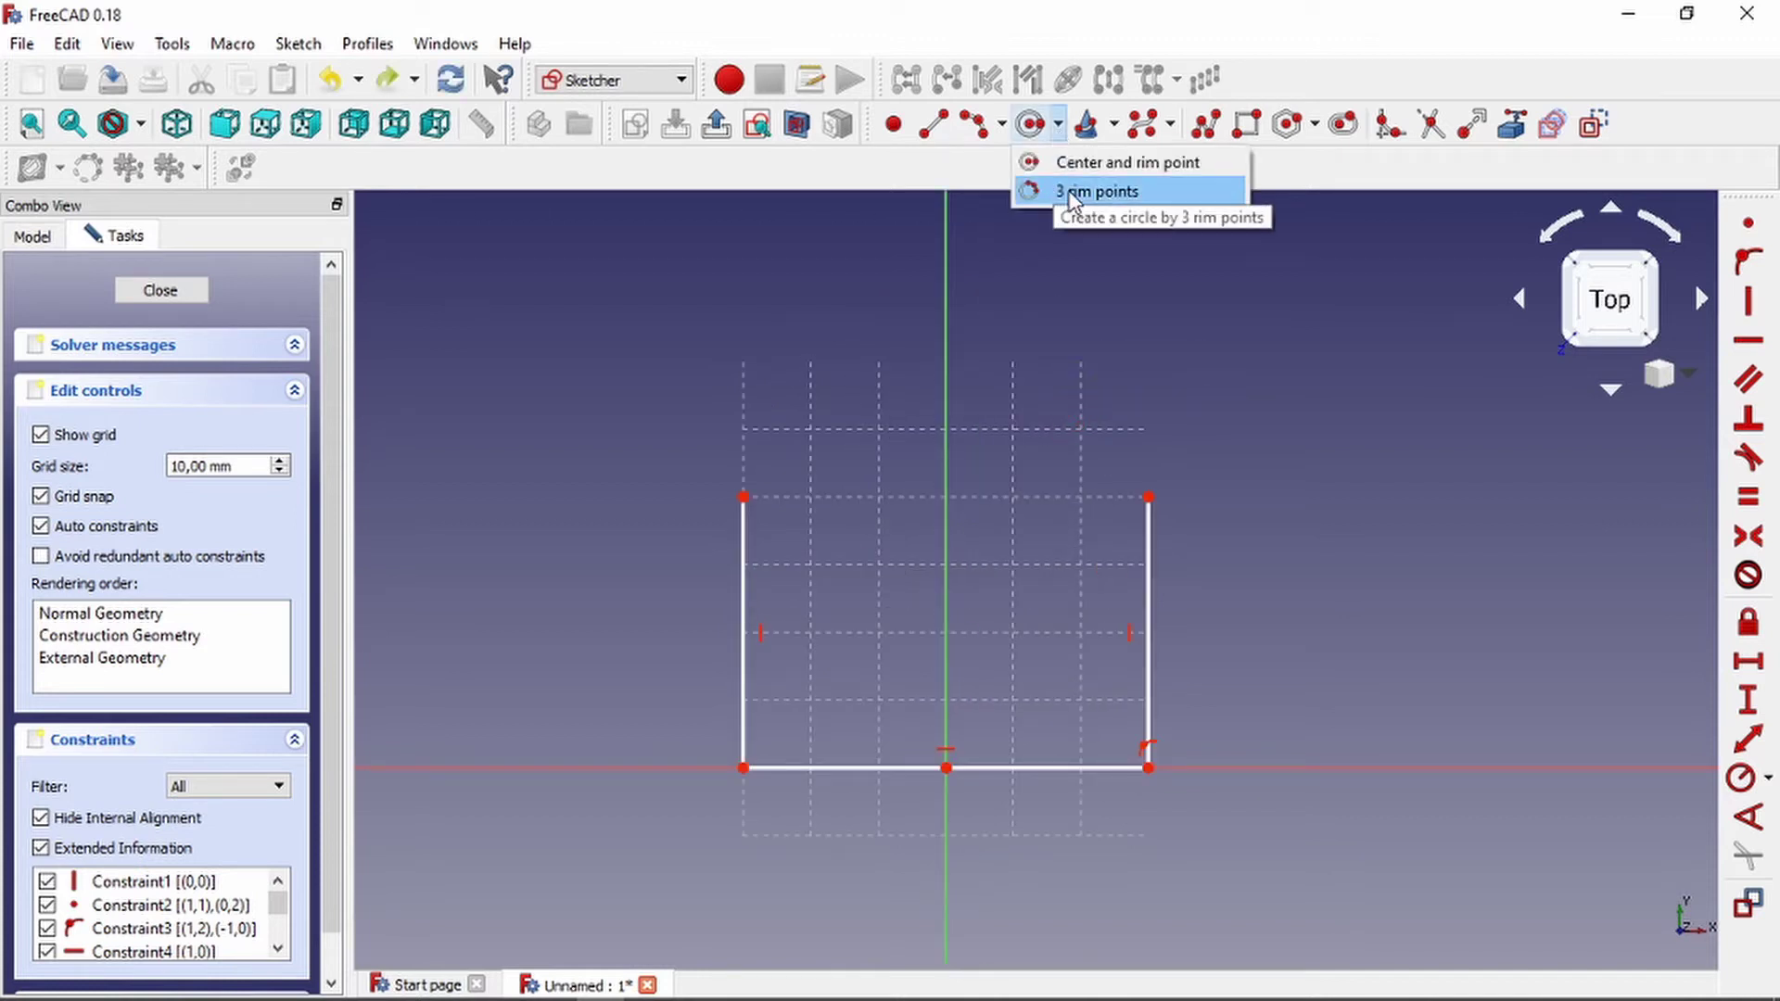
click(1071, 192)
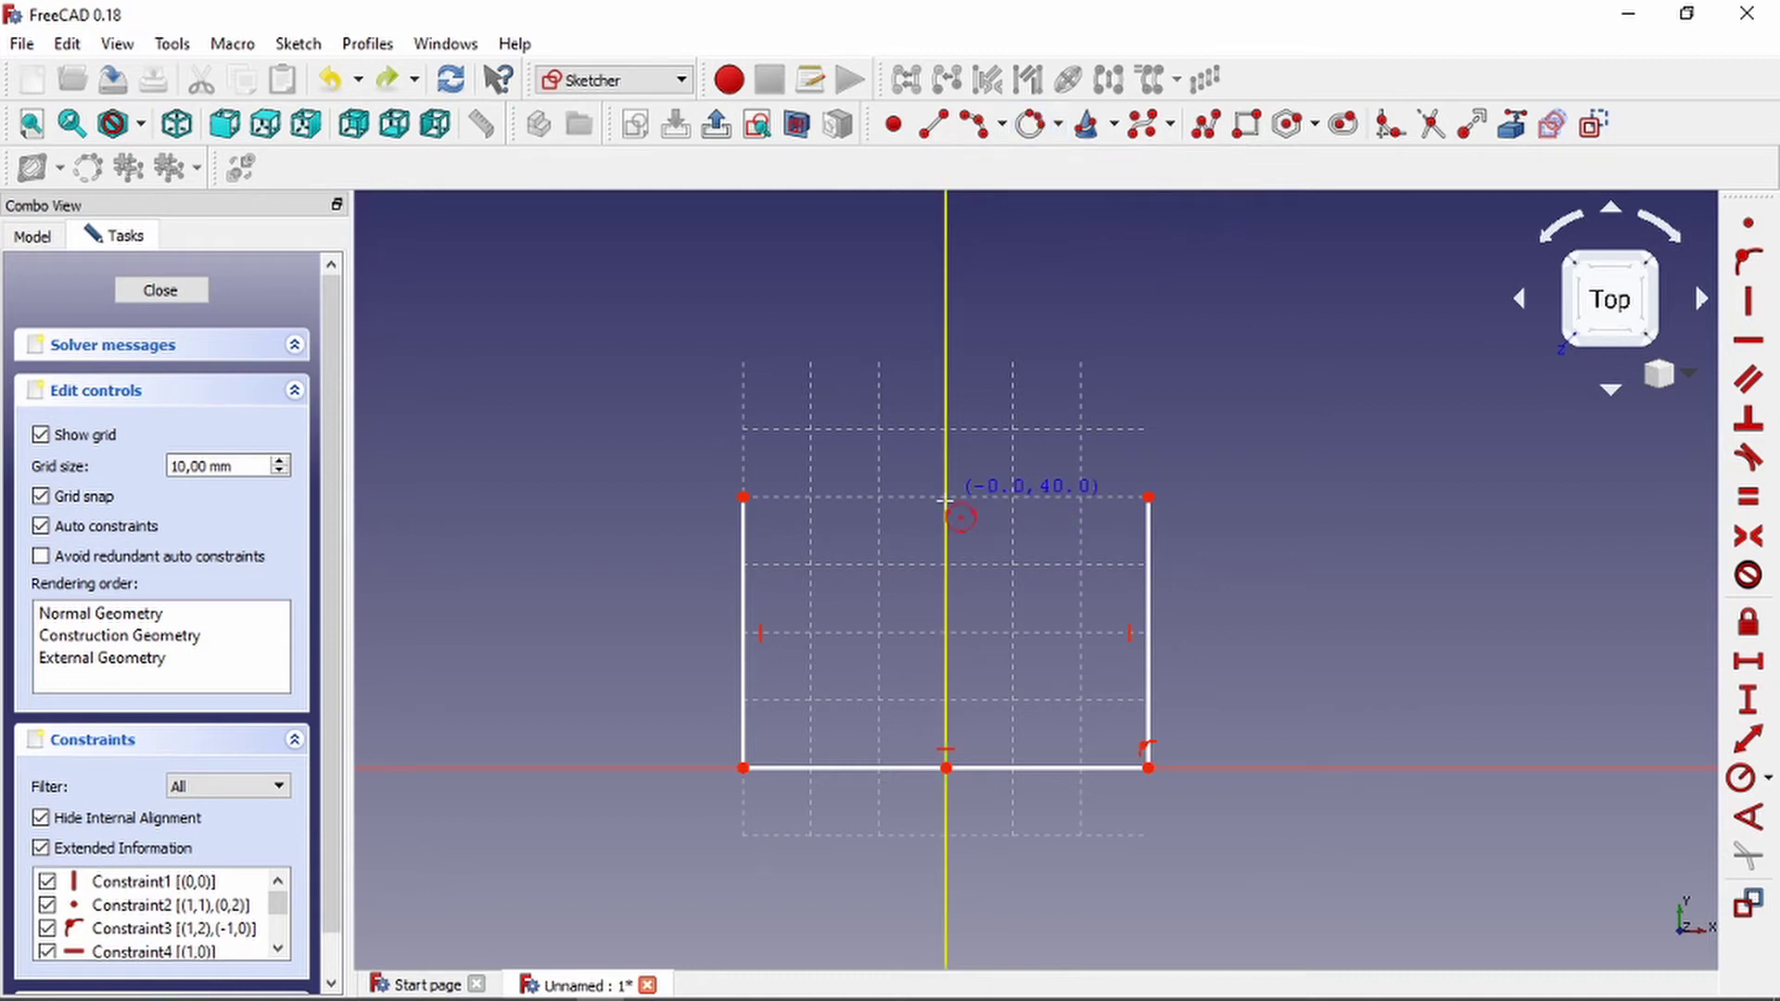
click(743, 497)
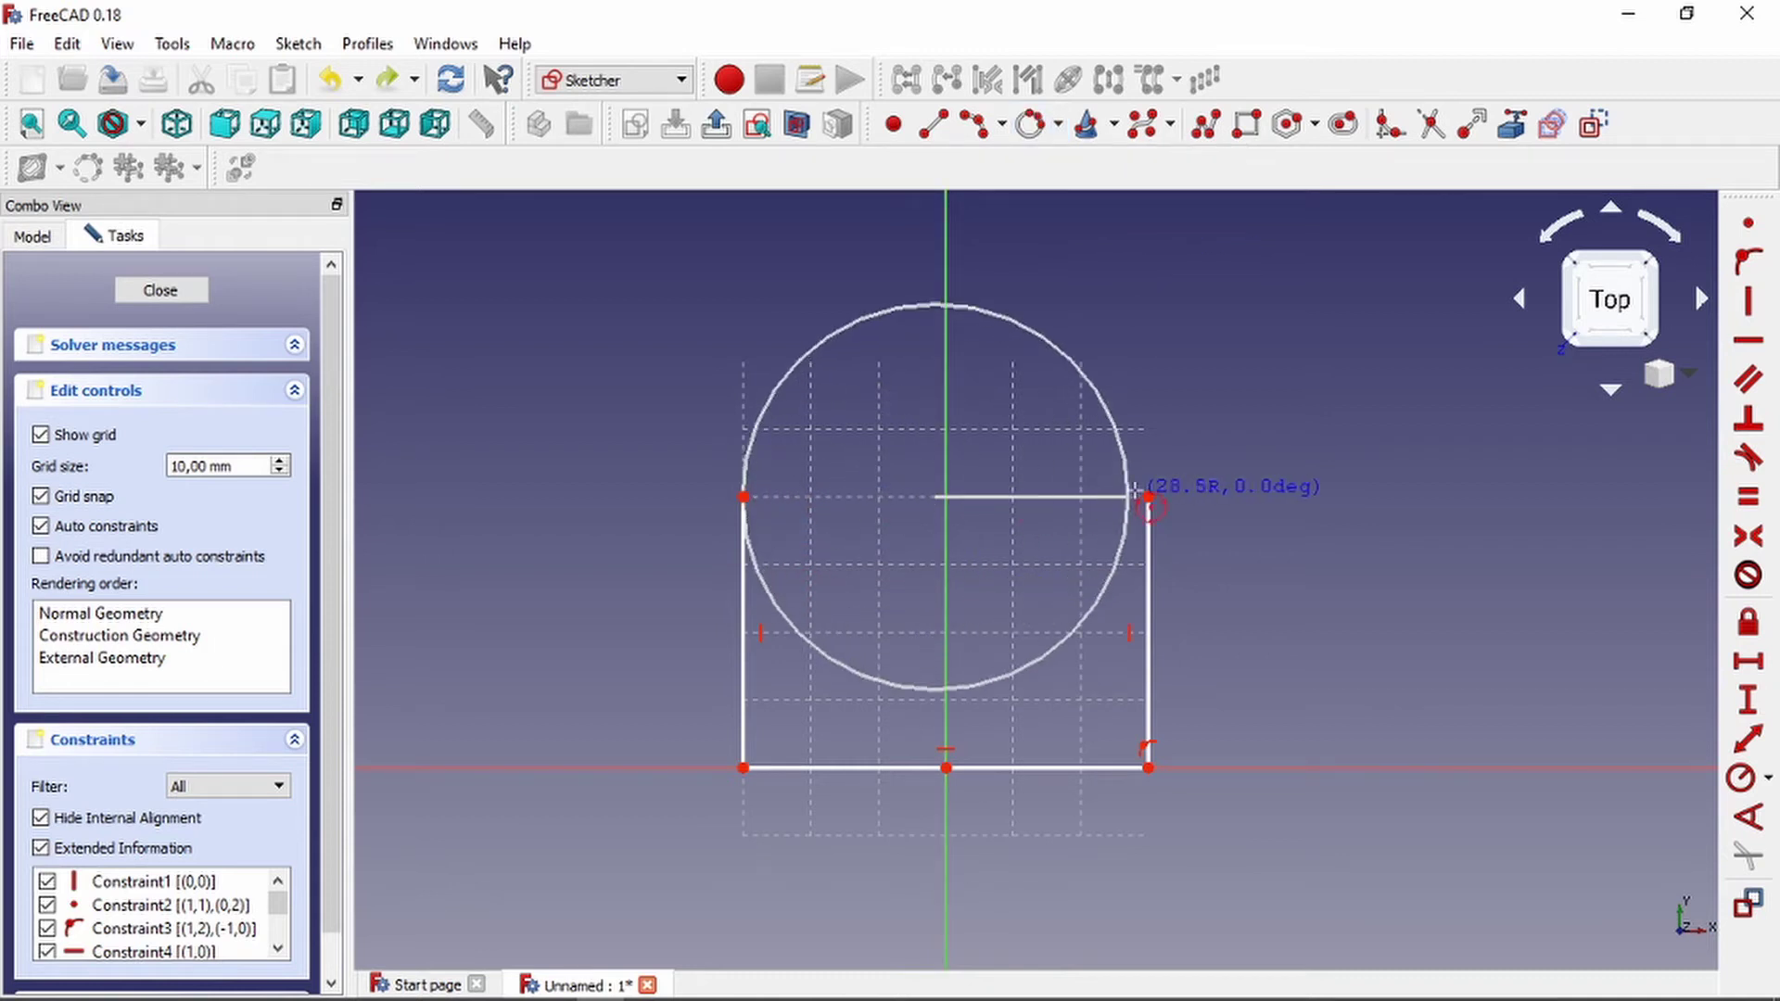
click(1148, 497)
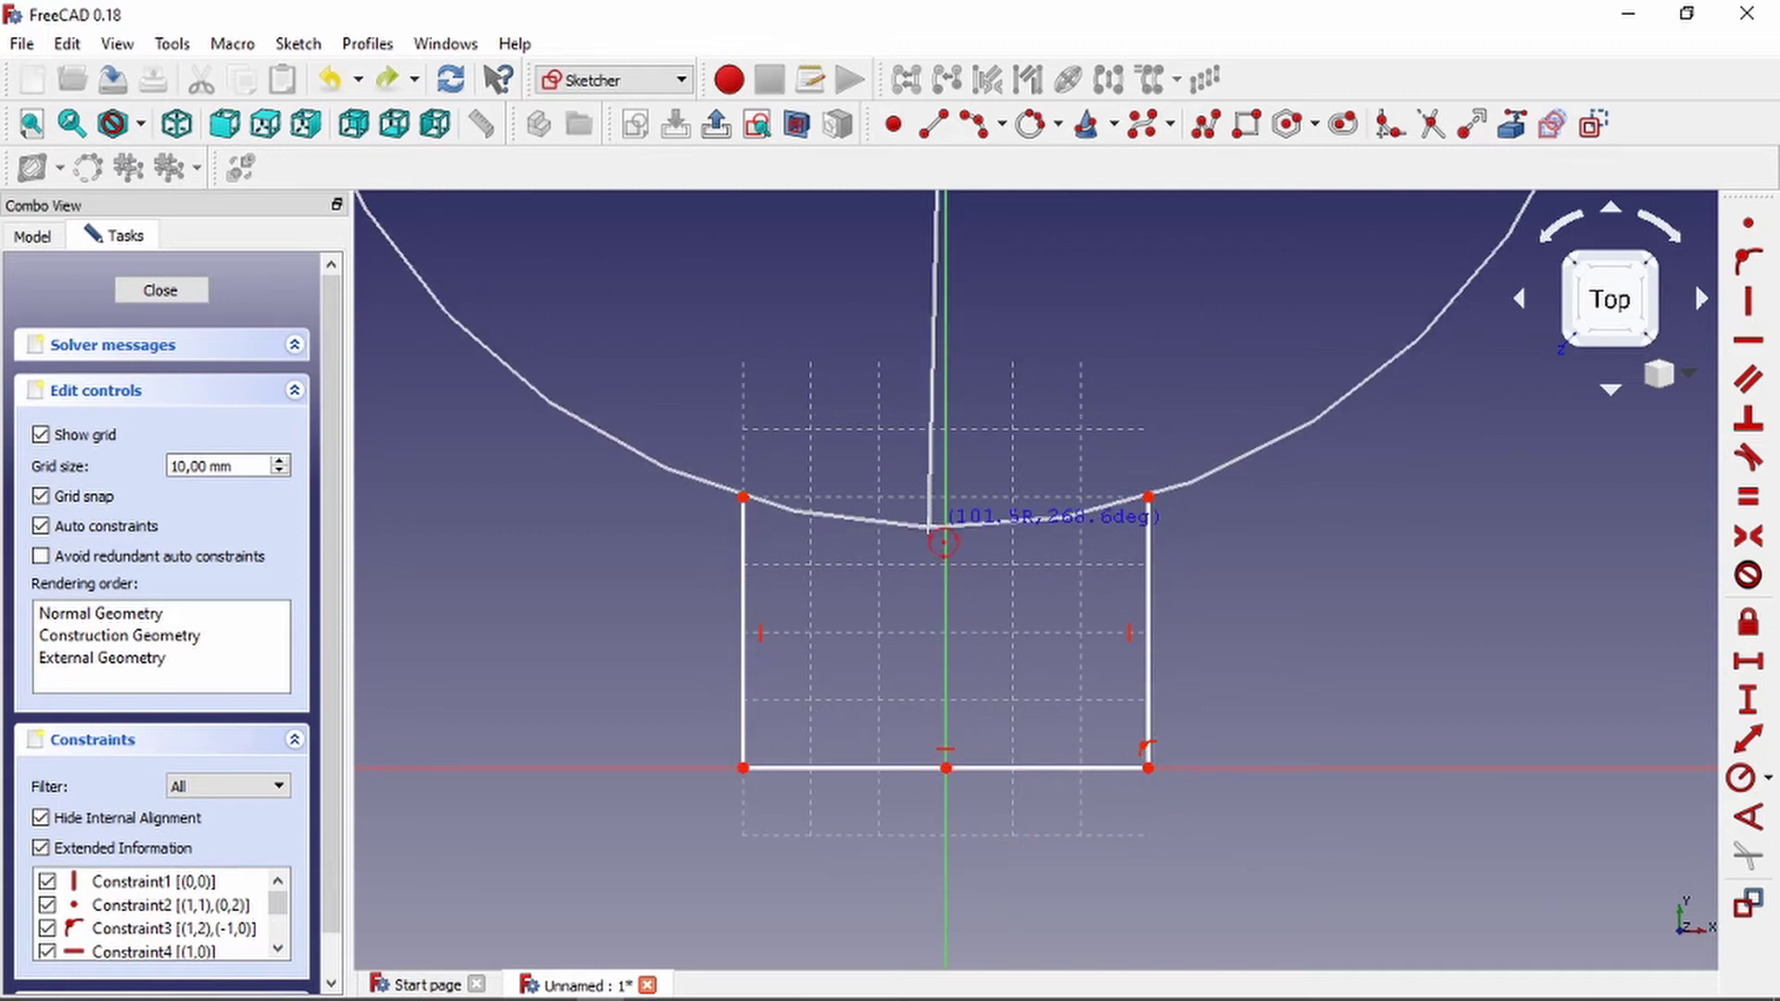
click(929, 526)
key(ctrl+z)
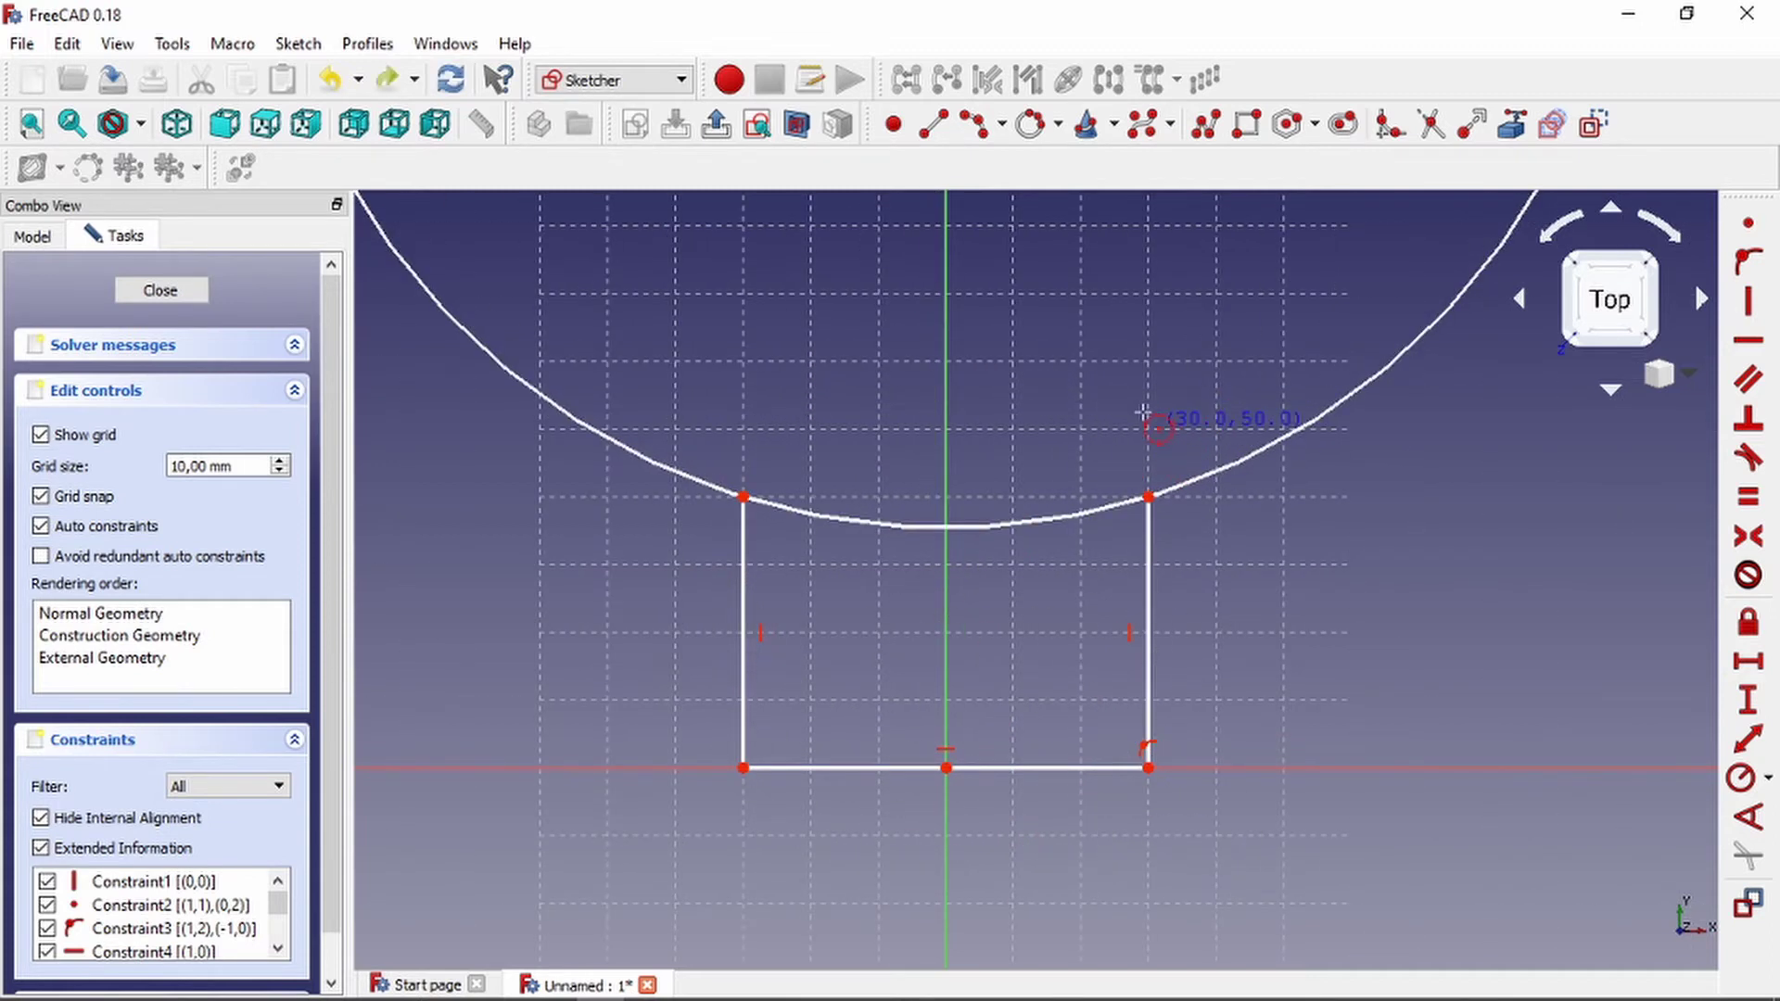
scroll(1028, 427, down, 2)
key(ctrl+z)
scroll(1049, 431, up, 2)
Try the 30 mm radius circle again from its centre at (0, 40) to the line end at (30, 40), and undo it.
click(1058, 124)
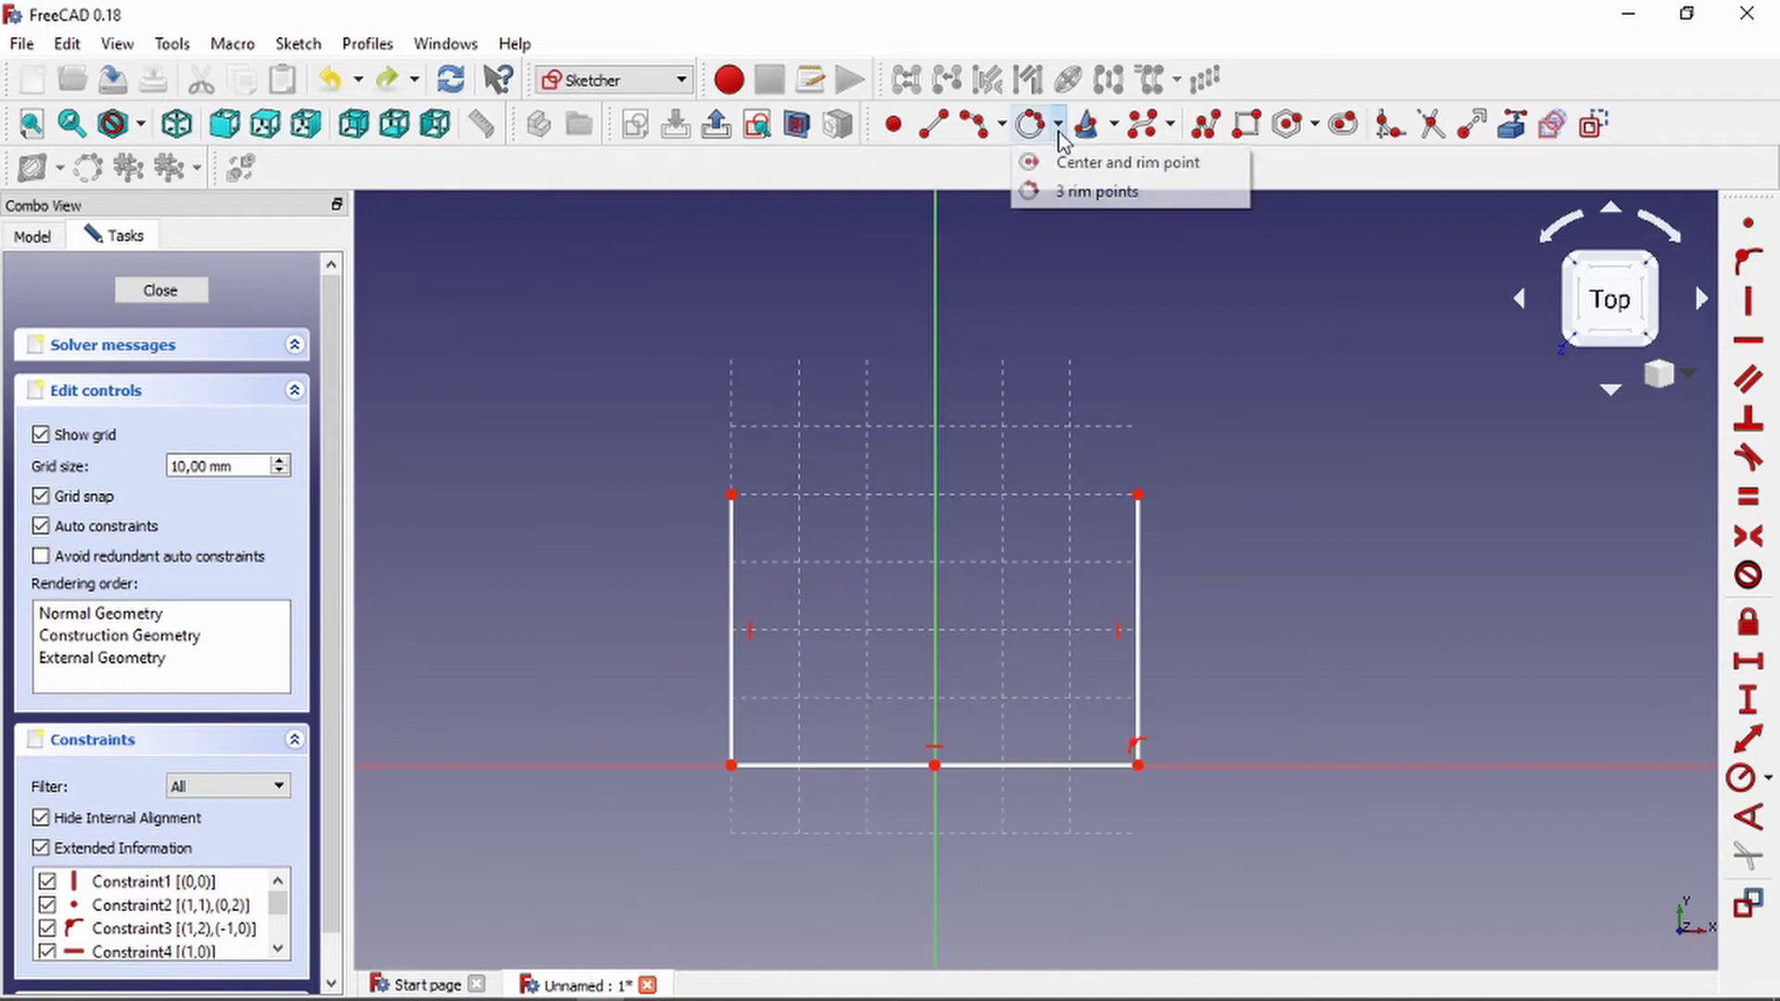
click(1099, 159)
click(935, 494)
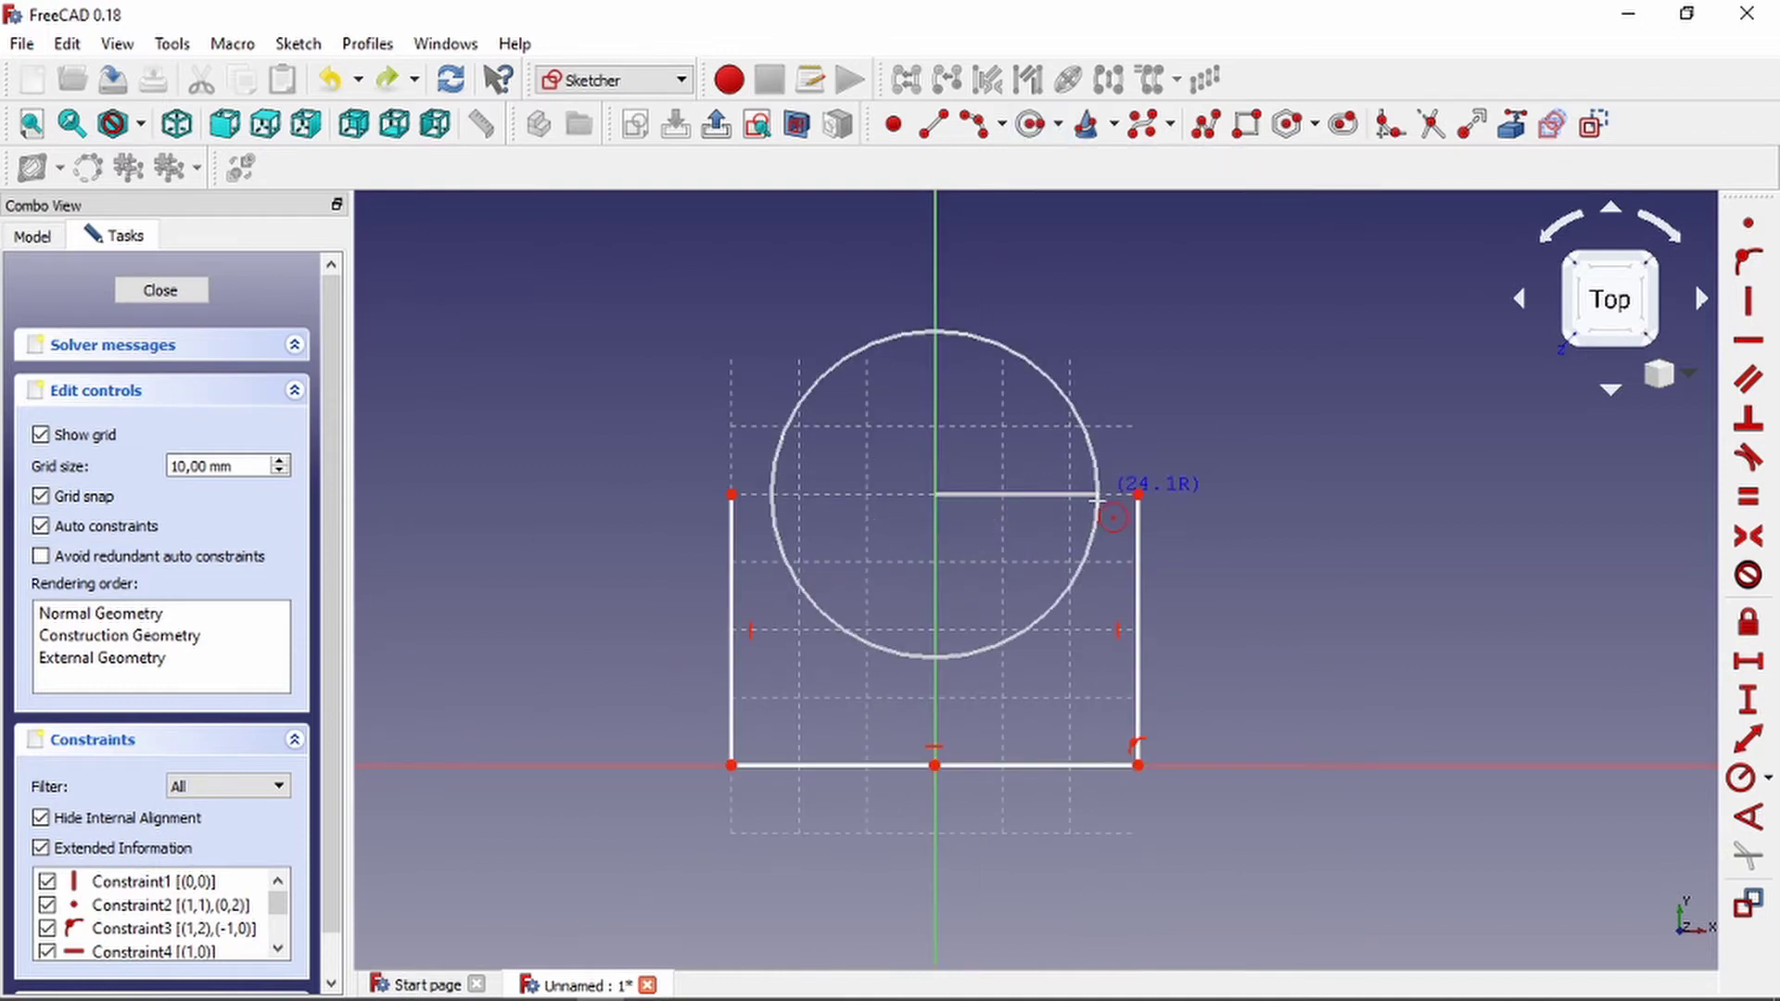
click(1139, 495)
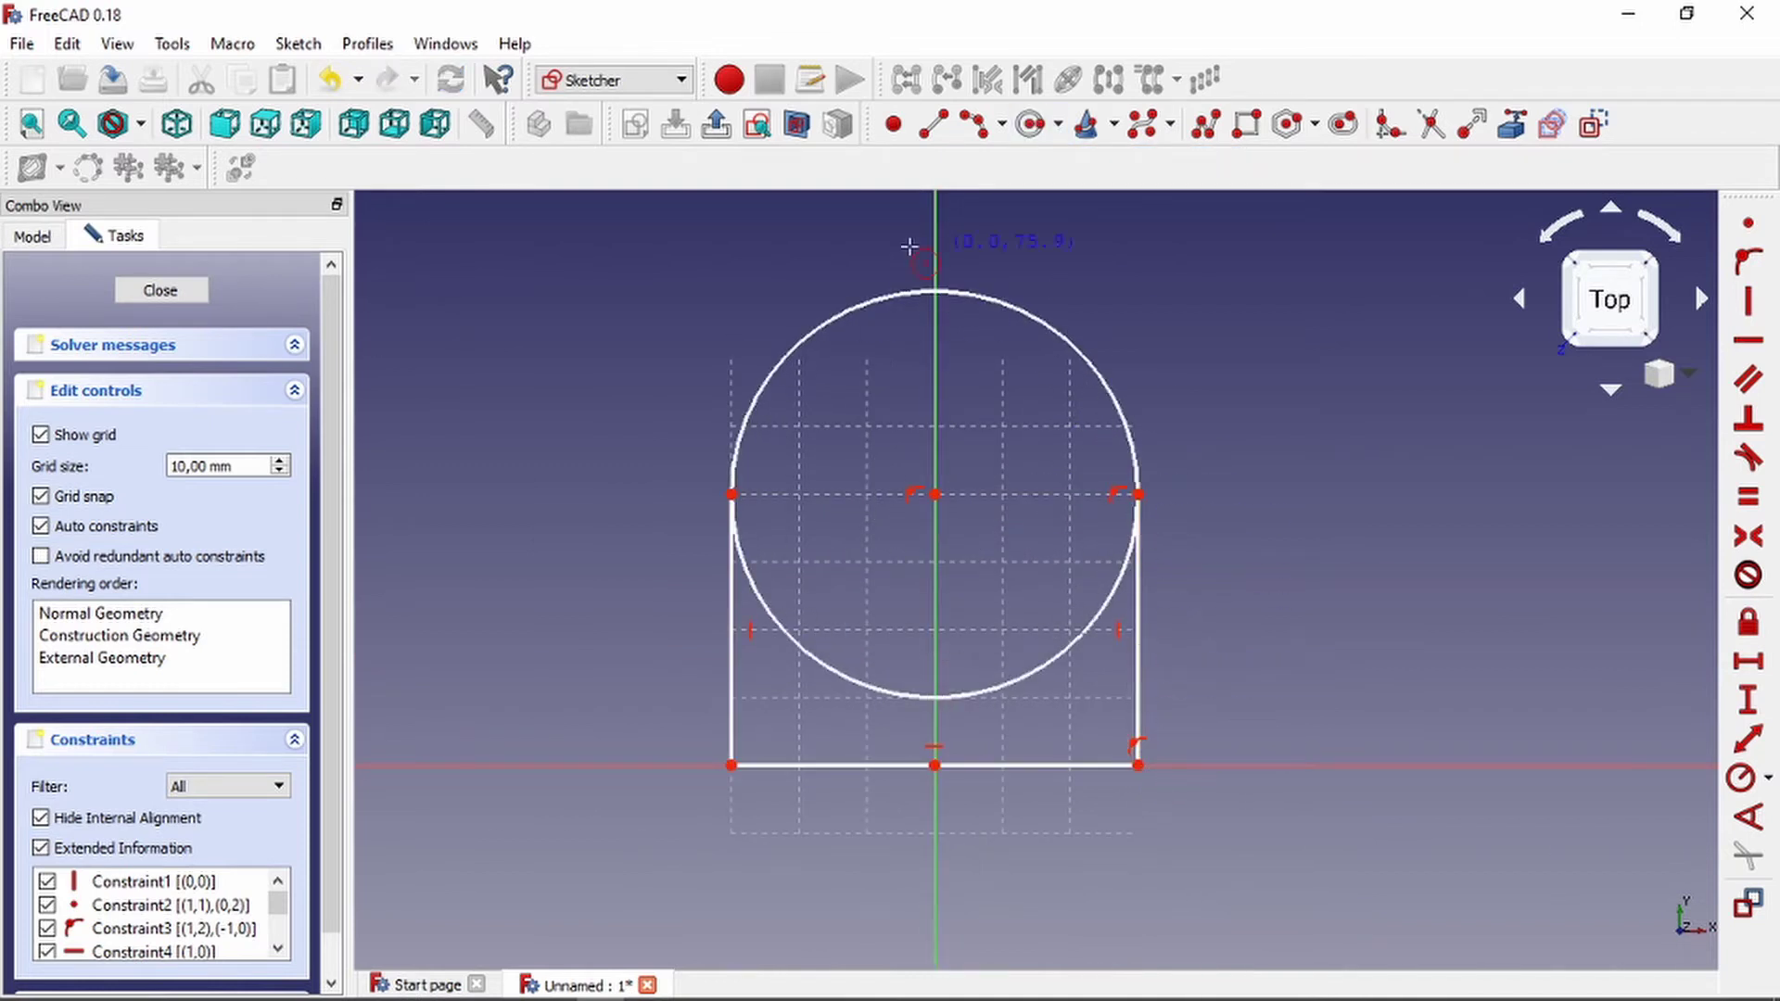
key(ctrl+z)
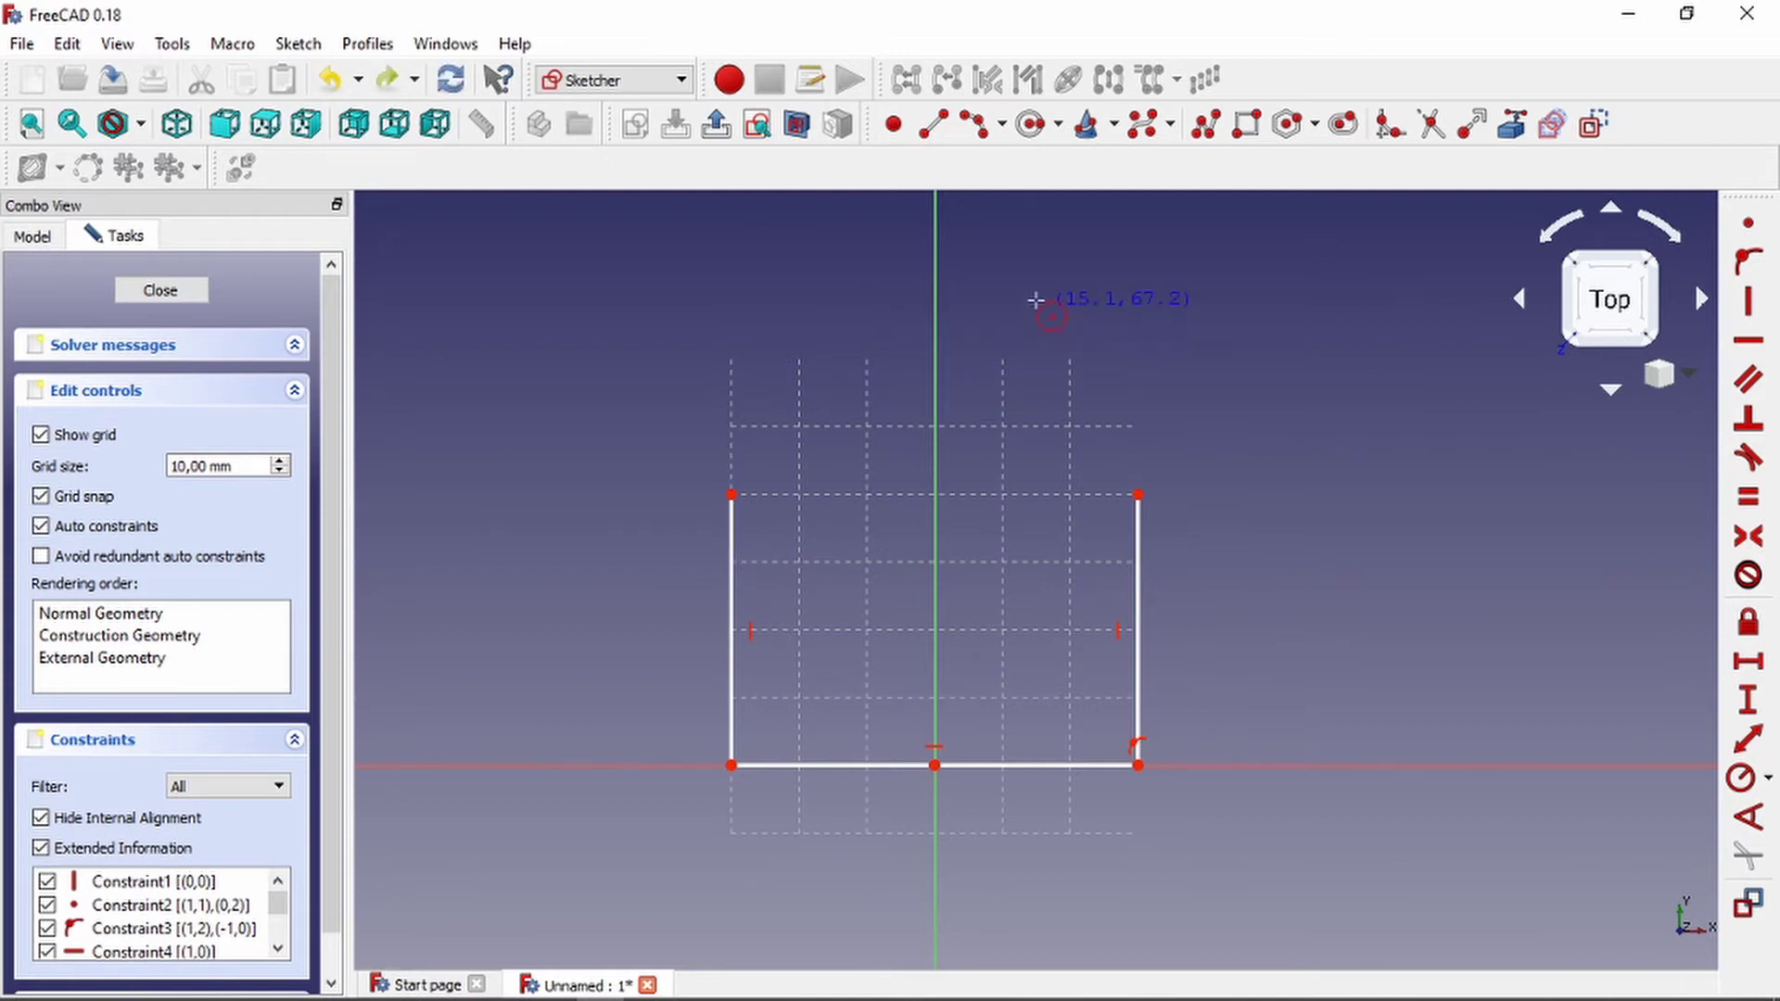
Try a three-rim-point circle through (-30, 40), (30, 40) and a third point outside the profile's right-hand line, and undo it.
click(1056, 130)
click(1085, 185)
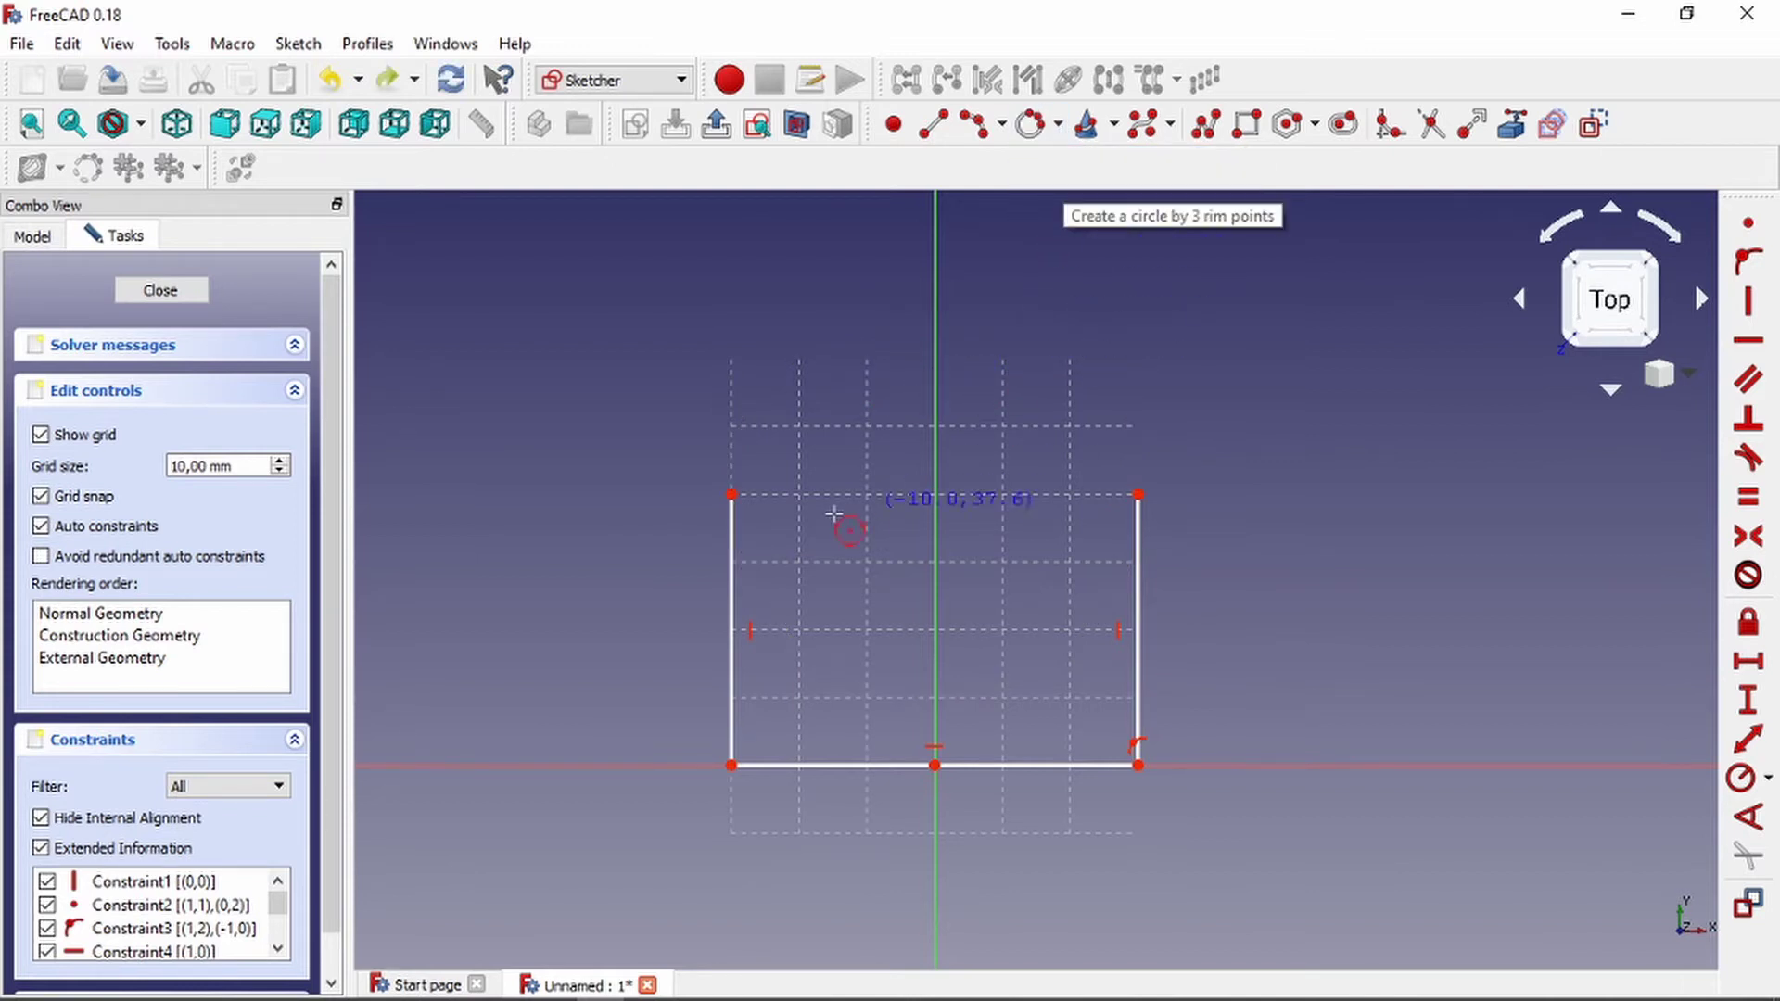
click(732, 493)
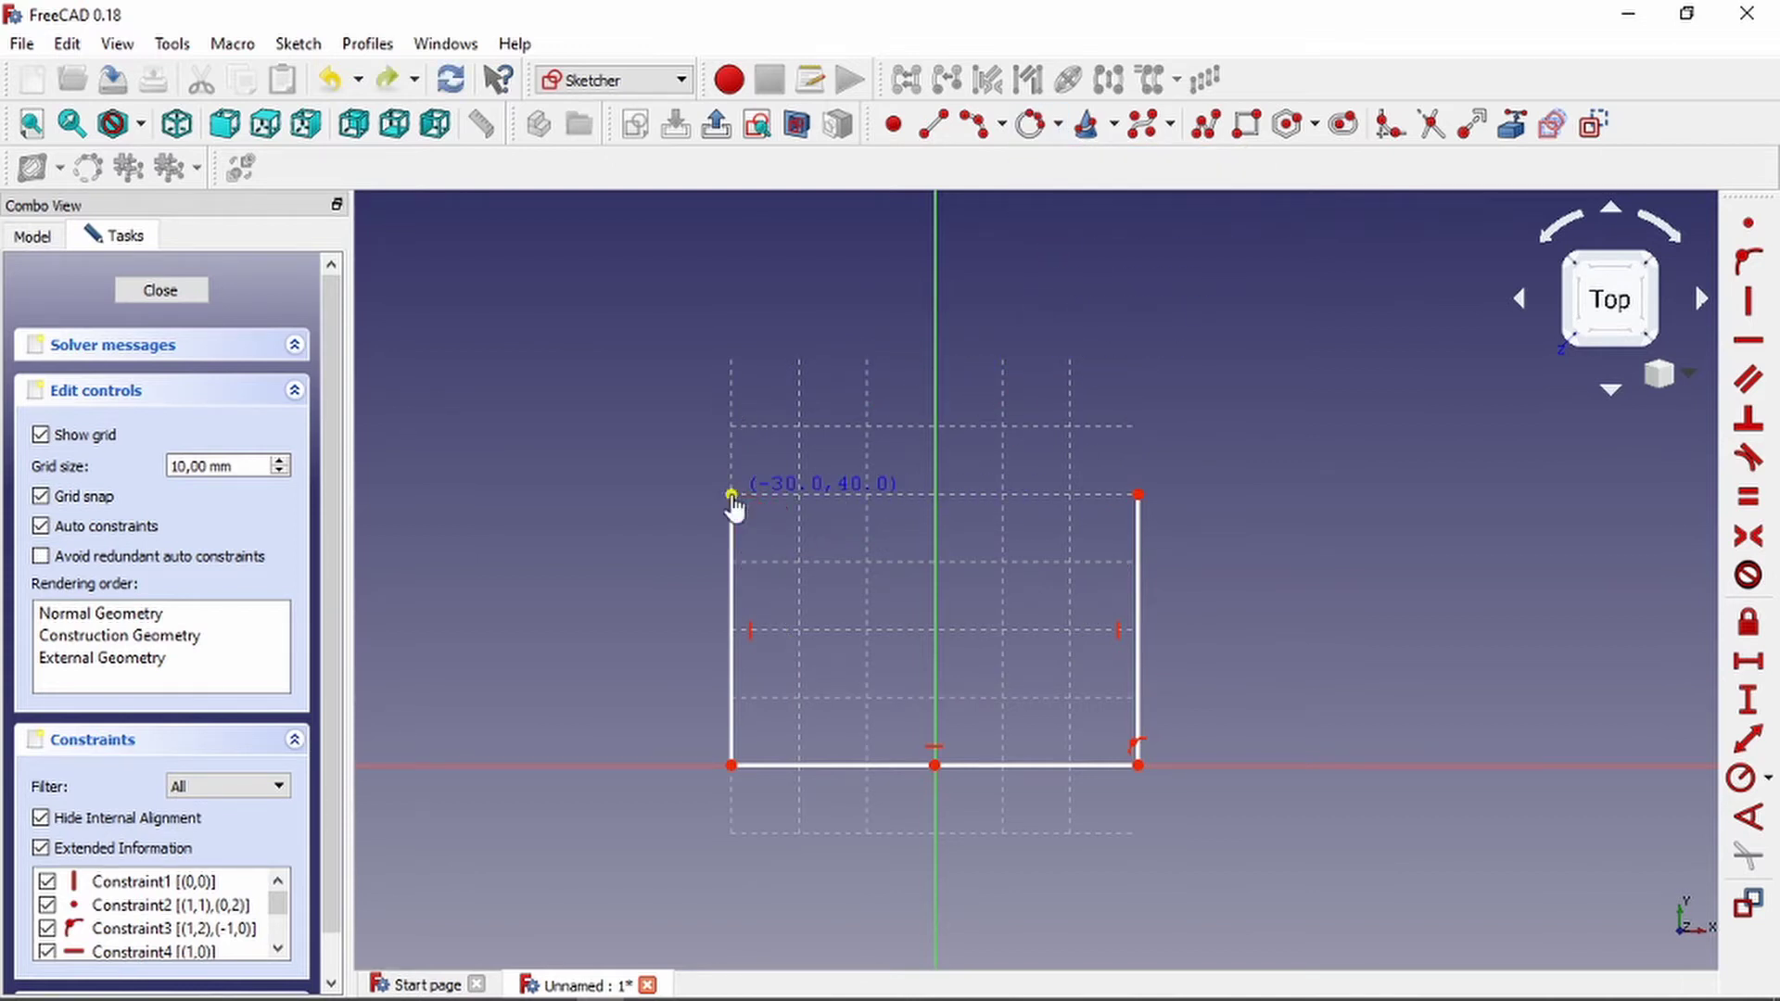
click(1140, 495)
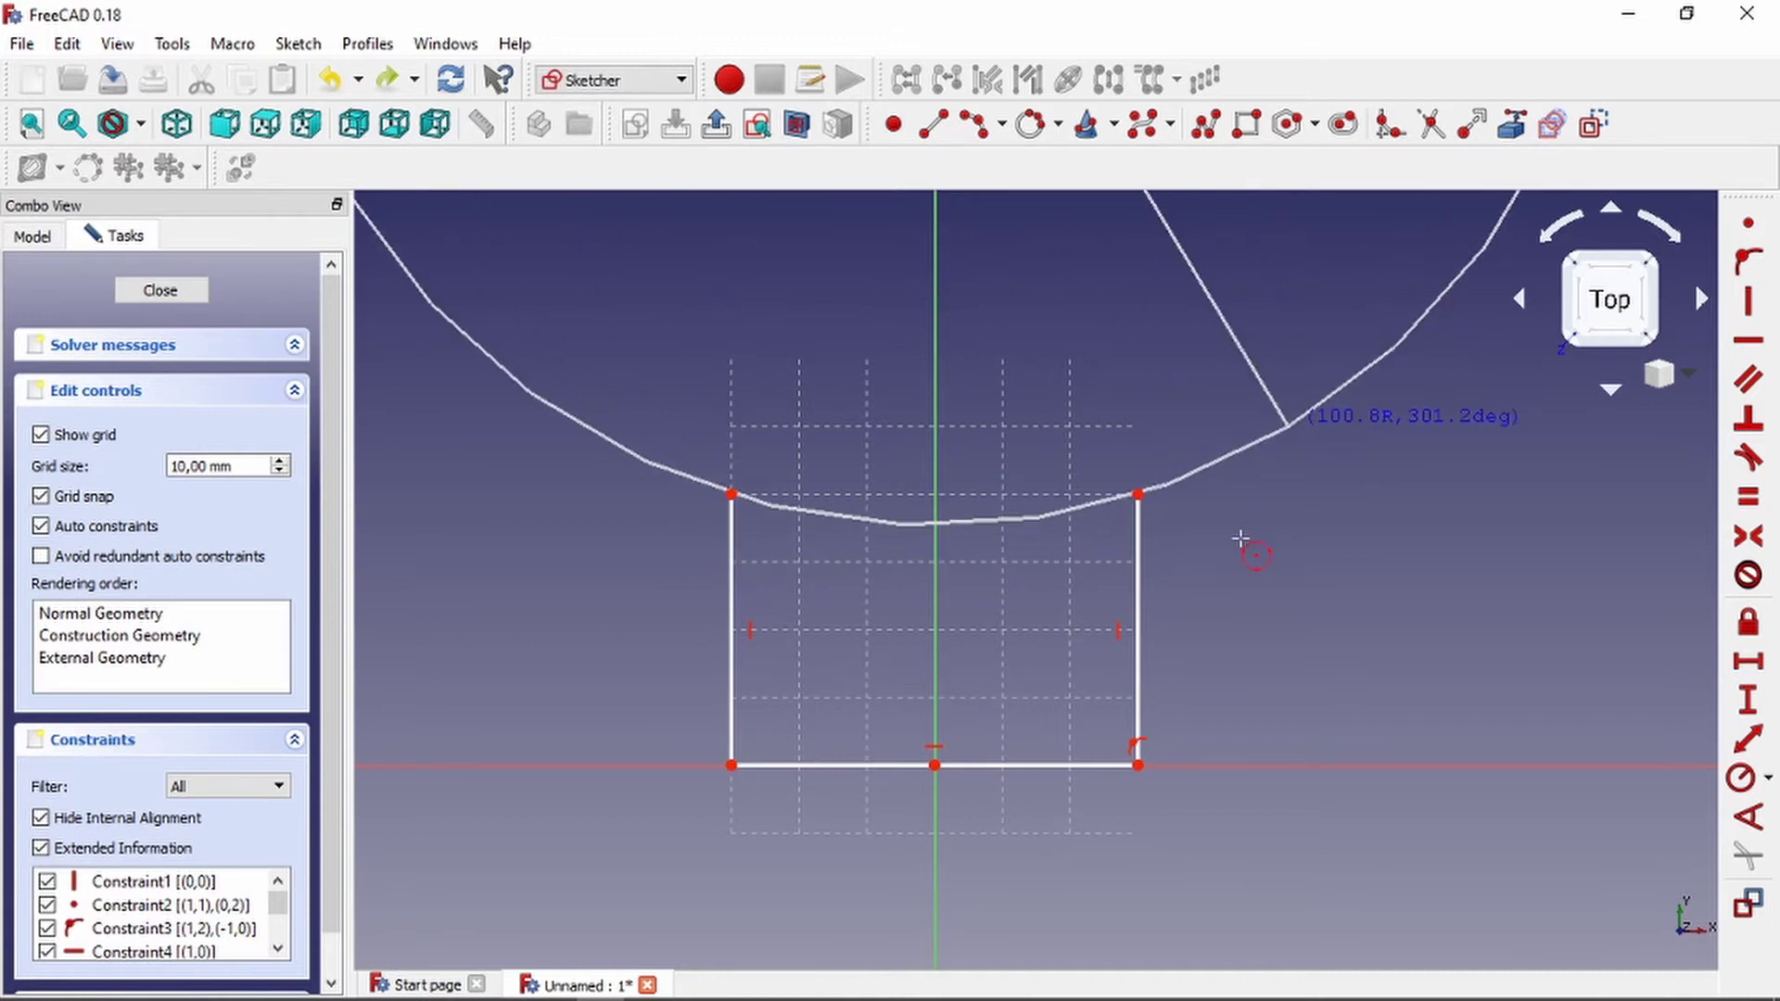
click(1176, 698)
key(ctrl+z)
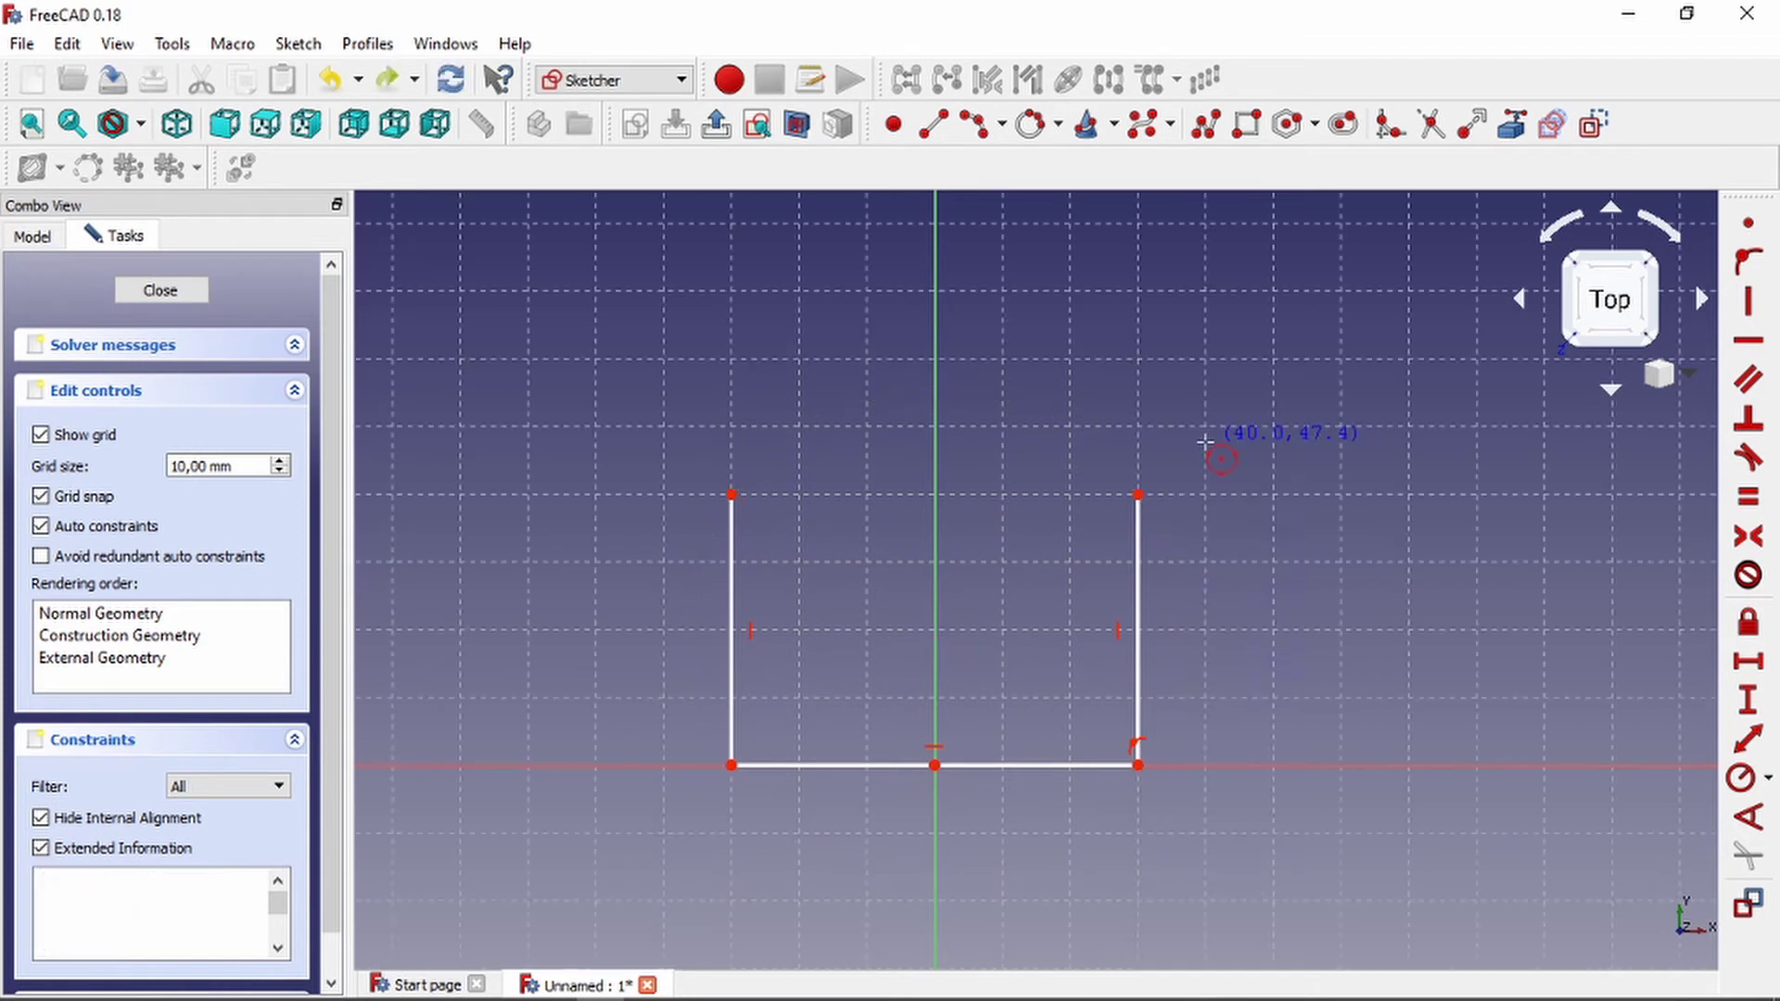
scroll(904, 436, up, 2)
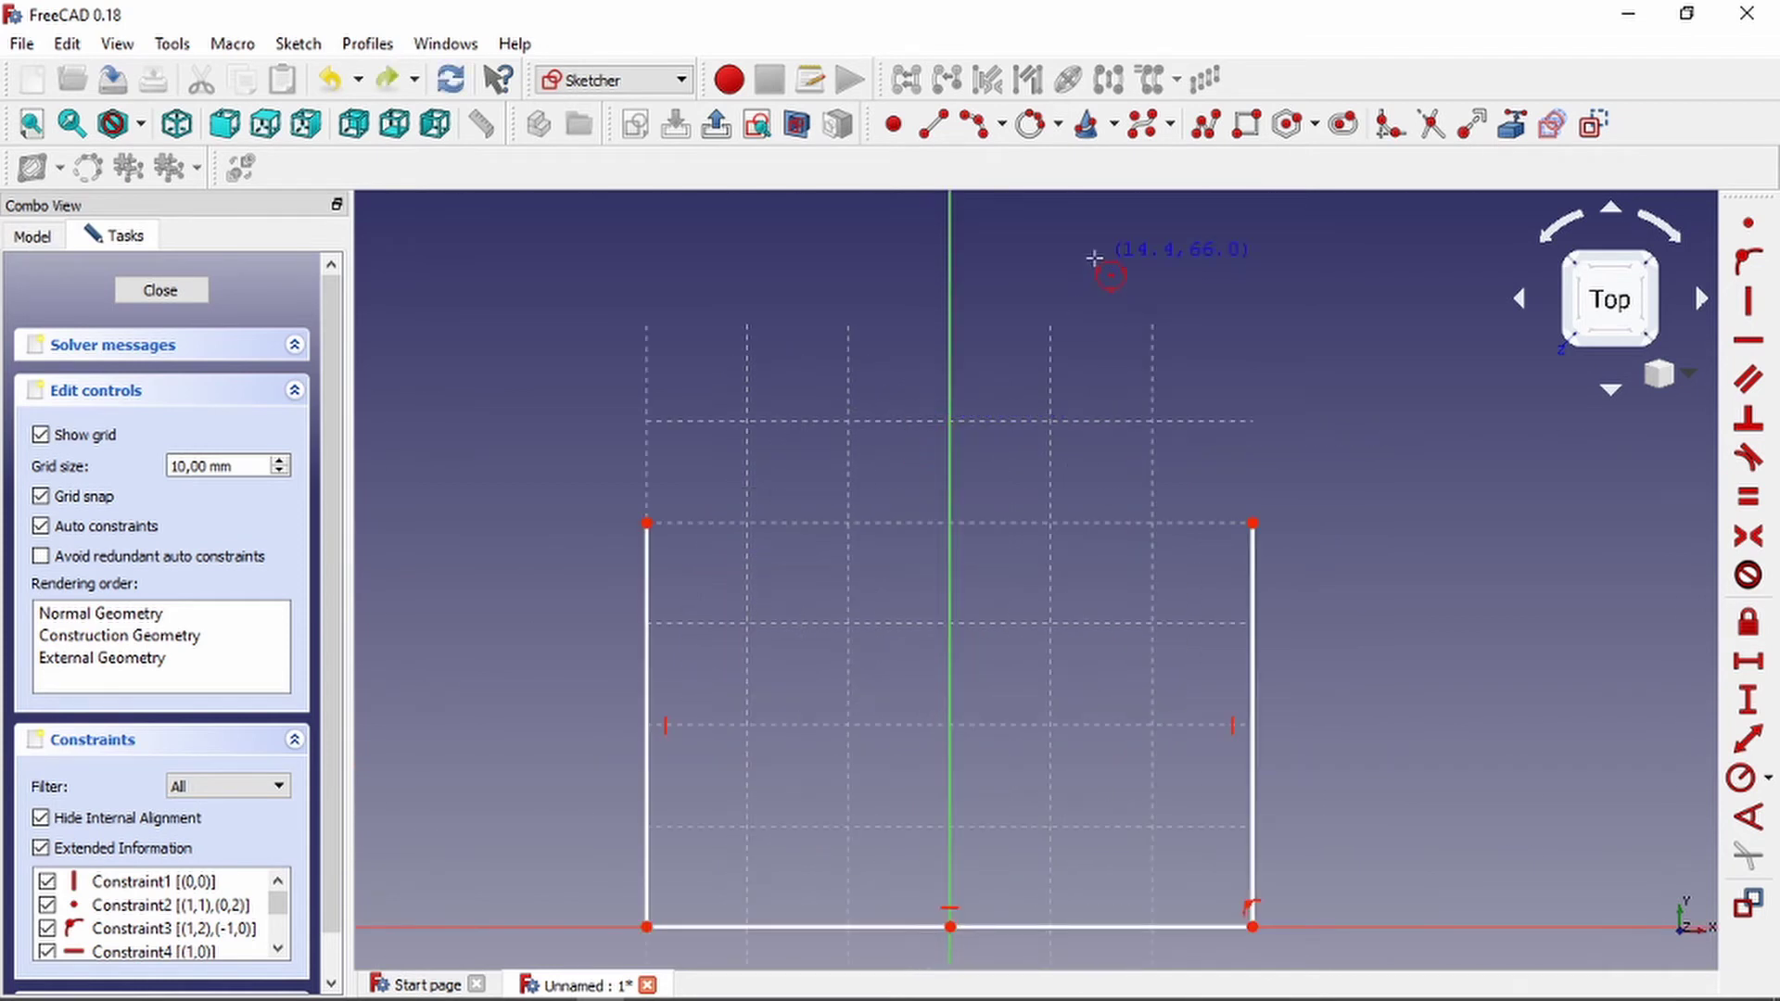
scroll(1158, 575, down, 2)
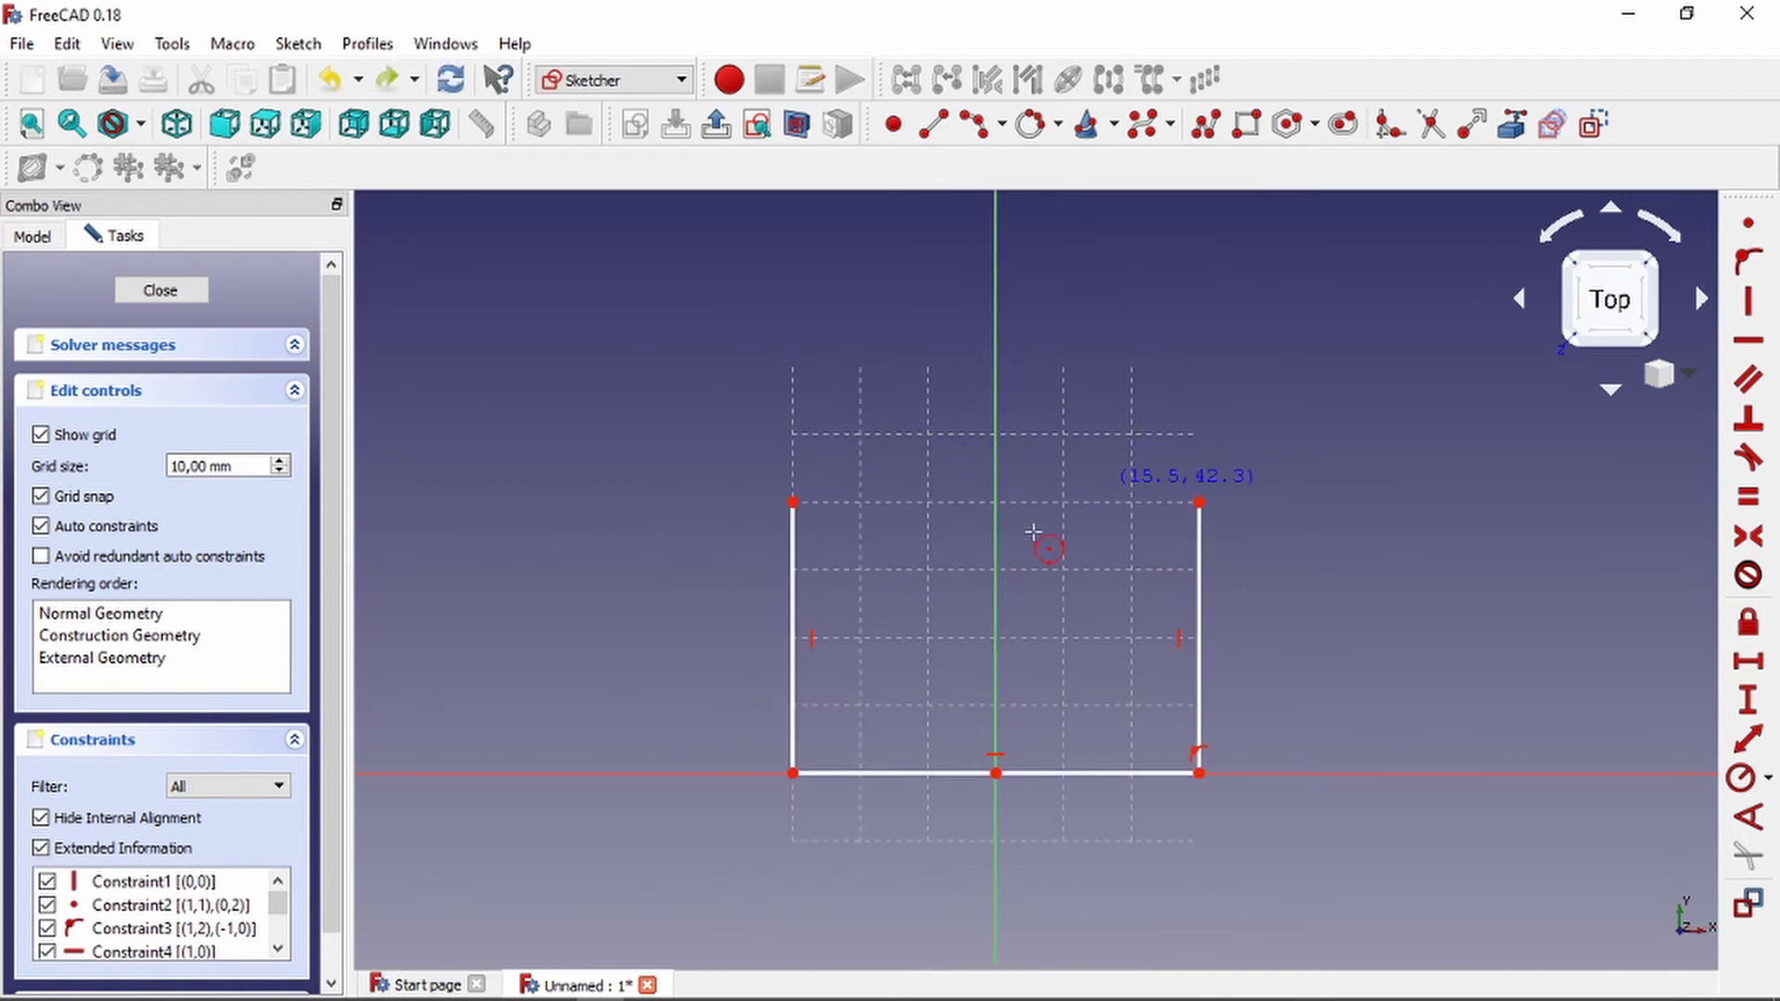
Try a slightly tilted ellipse by centre, major radius and point, centred at (0, 40) with about 30 mm major radius, and undo it.
click(1113, 129)
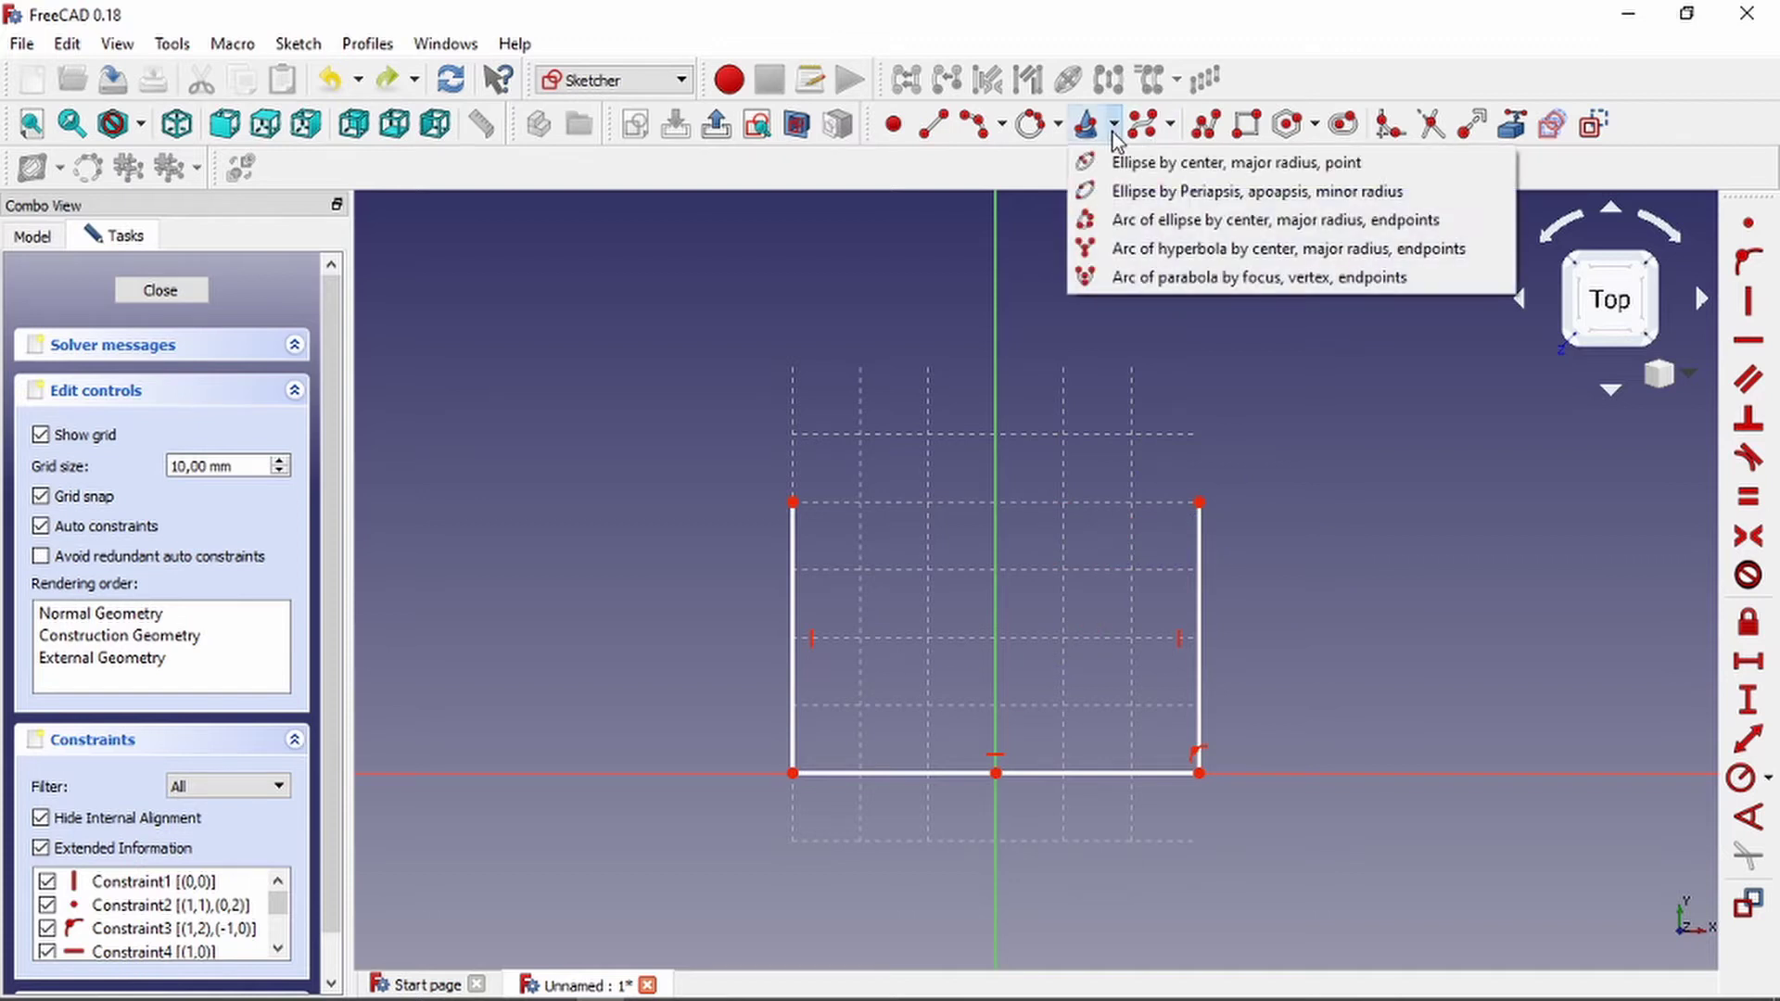
click(1175, 173)
scroll(1074, 461, up, 2)
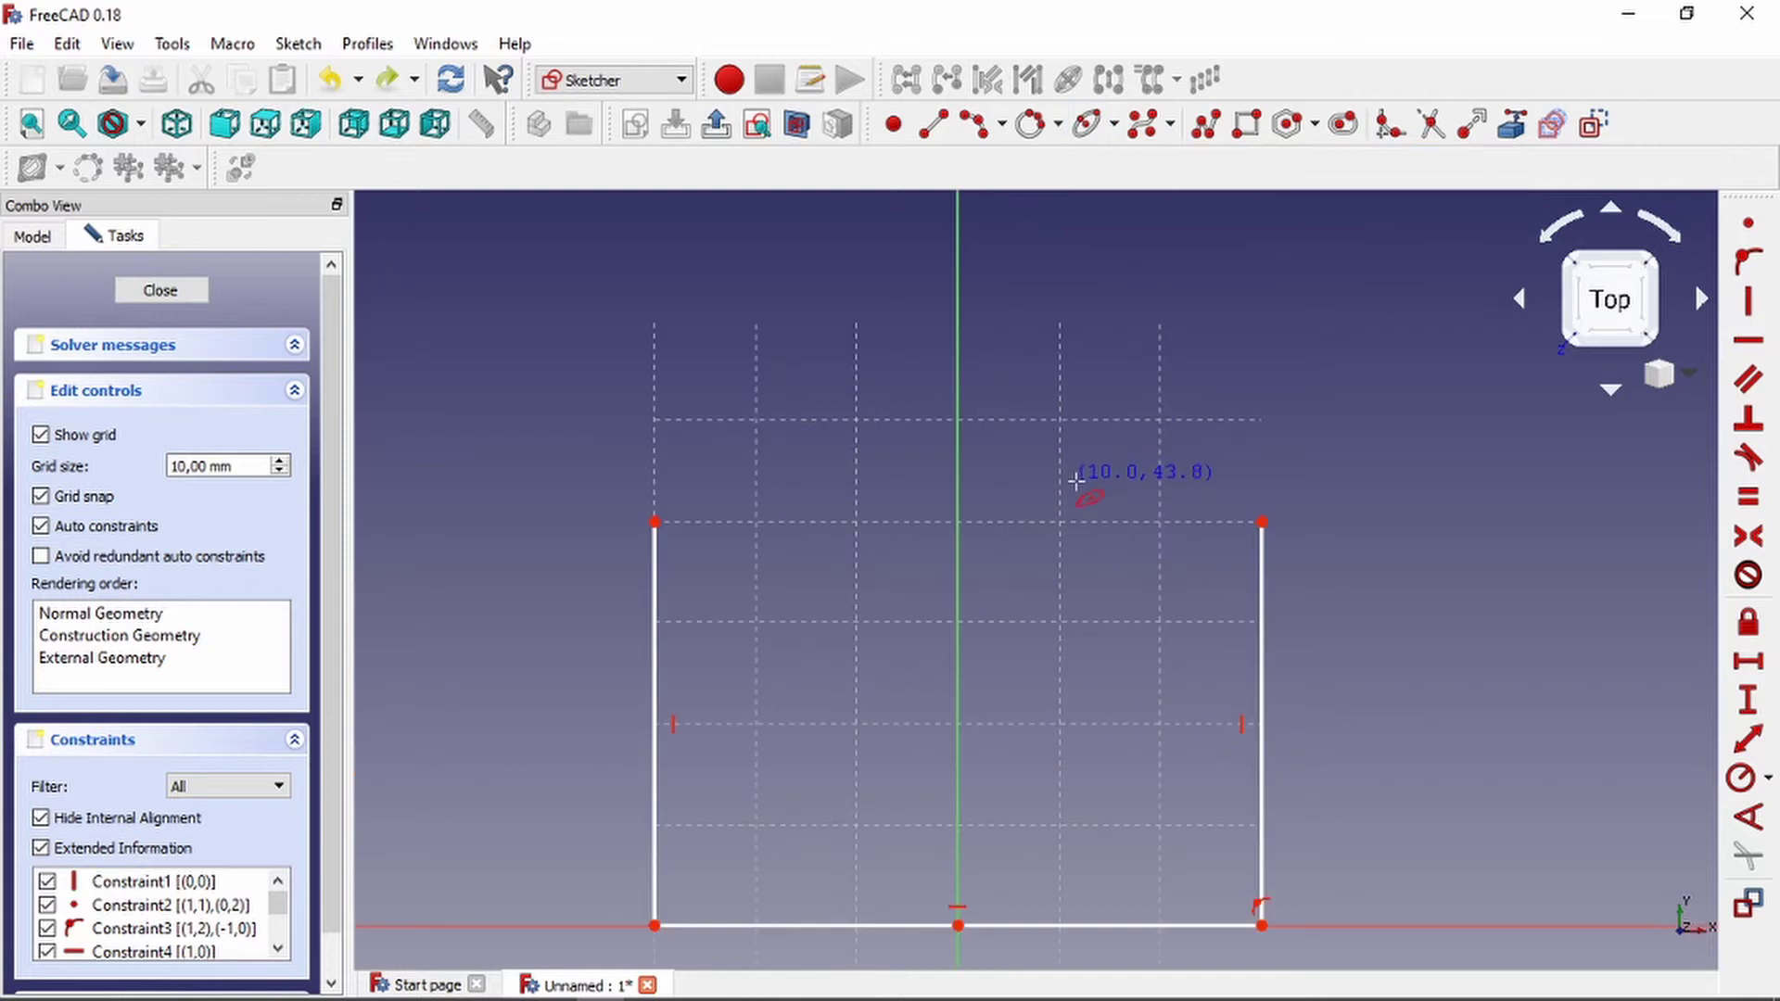
click(958, 521)
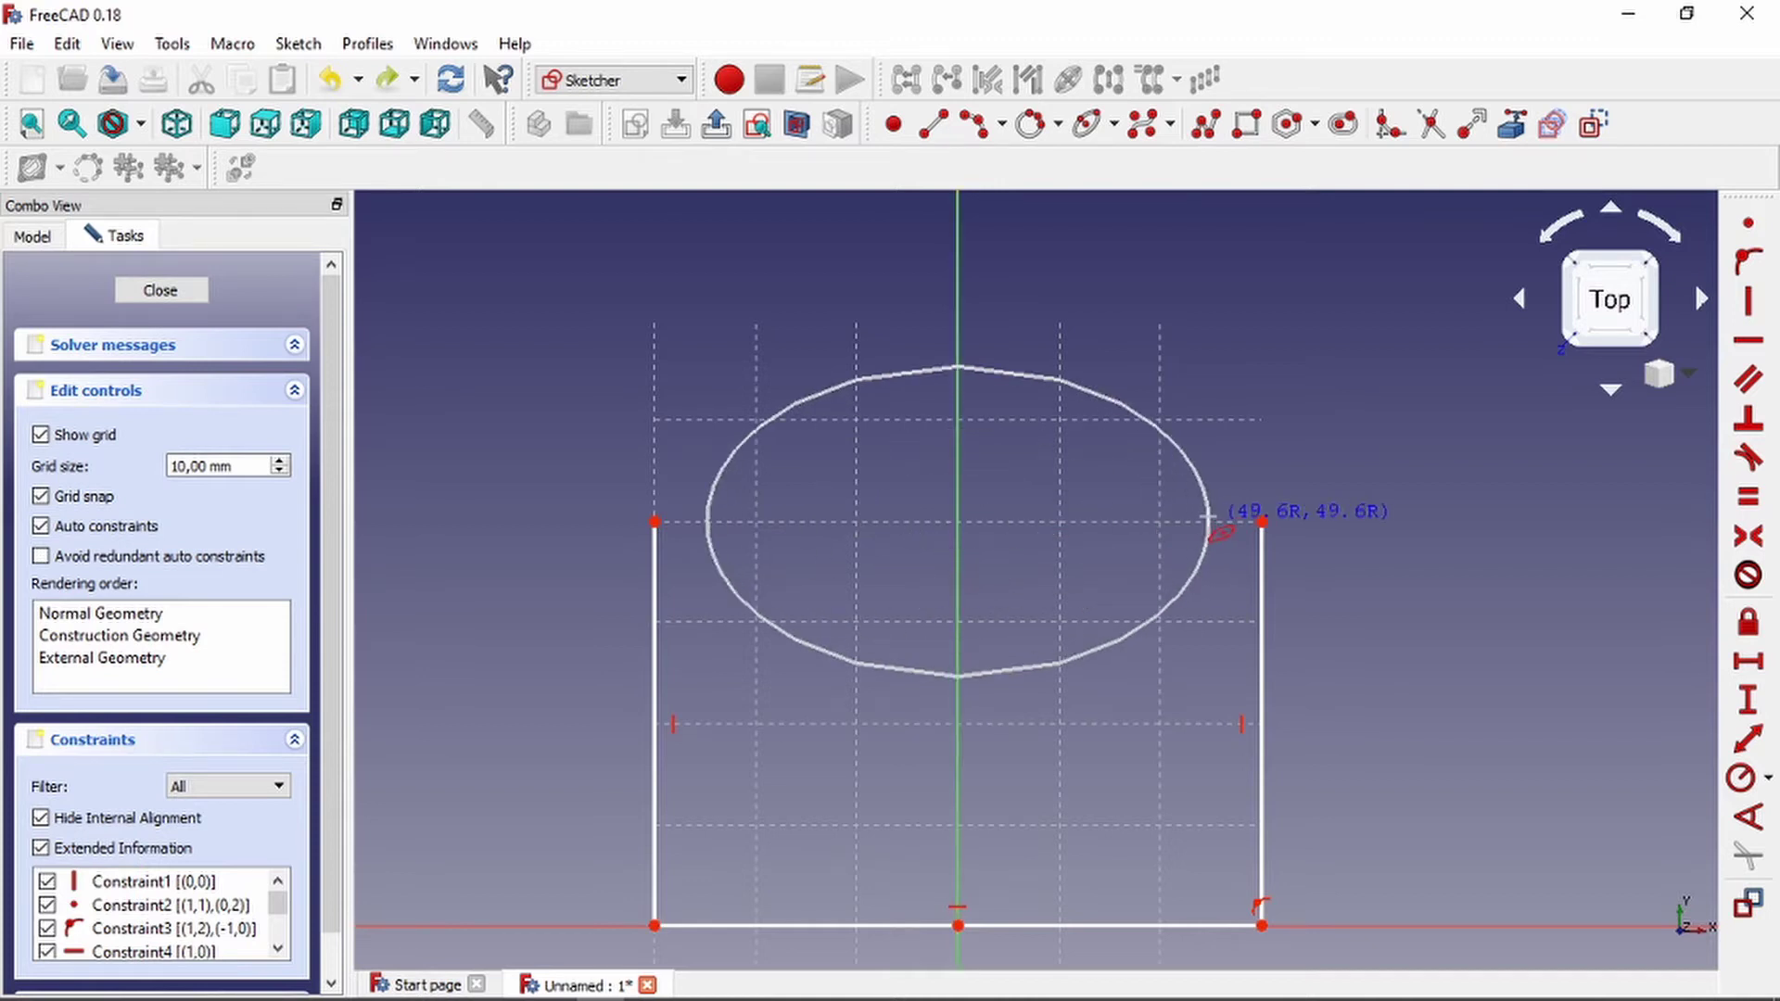
click(1260, 536)
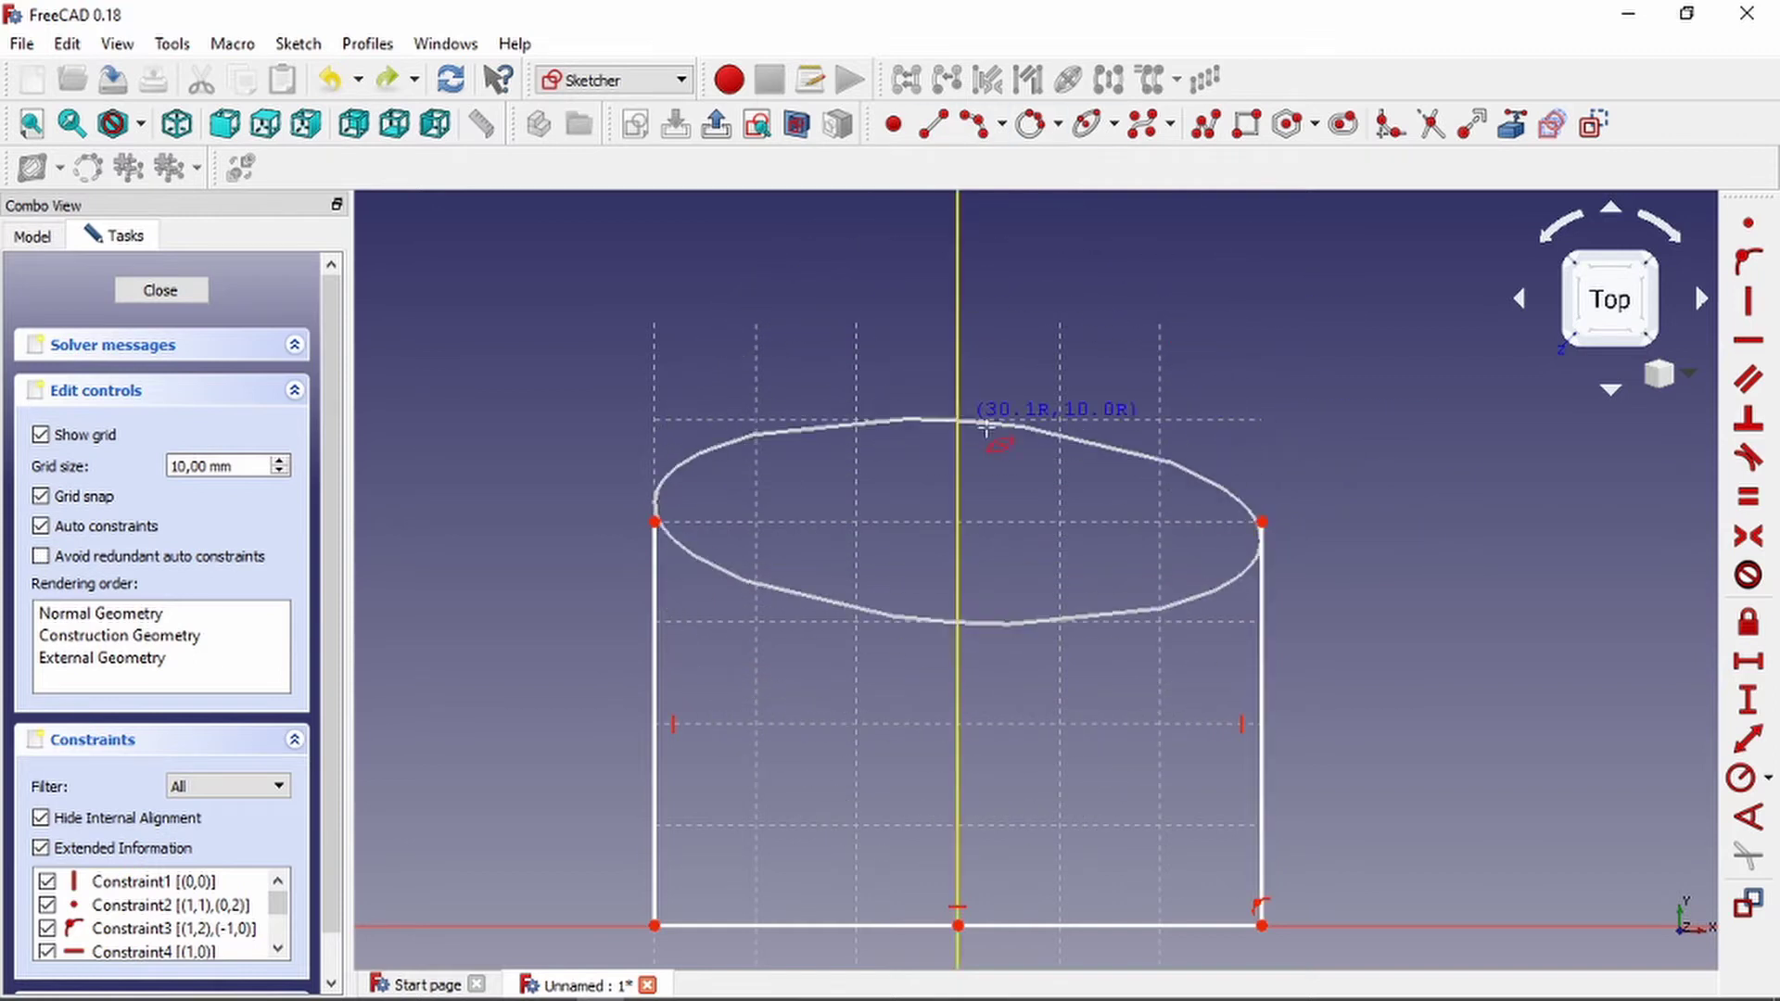
click(1183, 379)
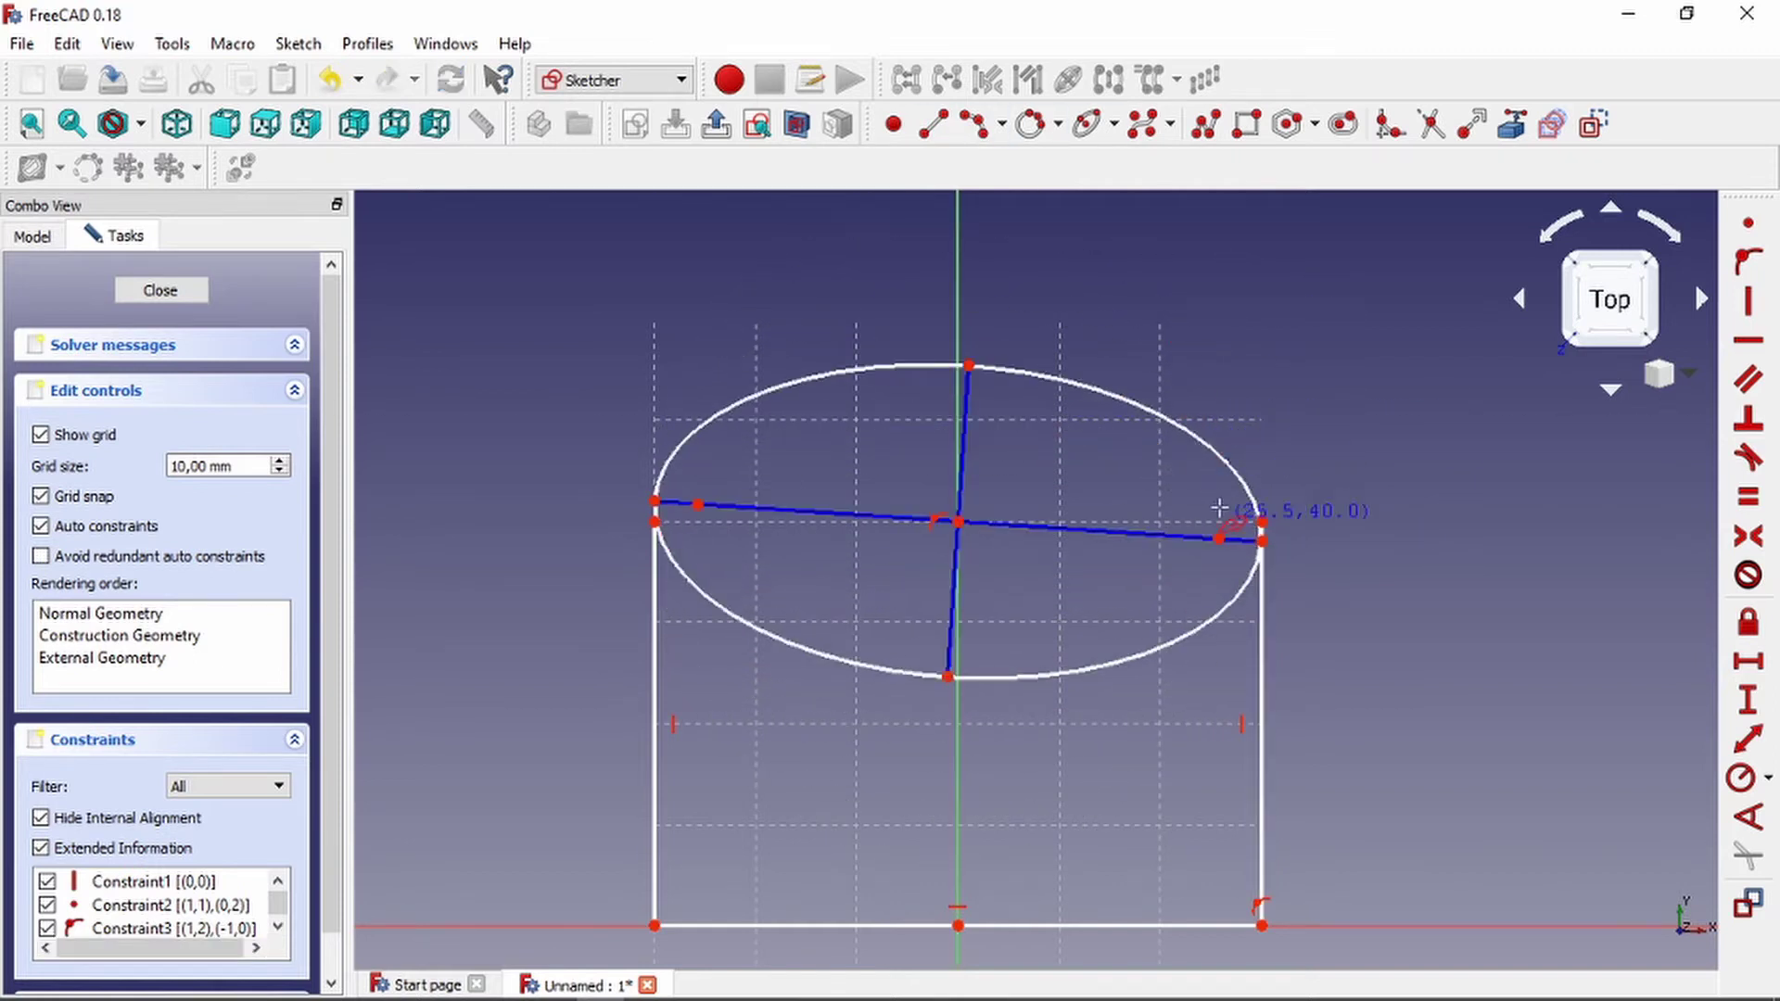
key(ctrl+z)
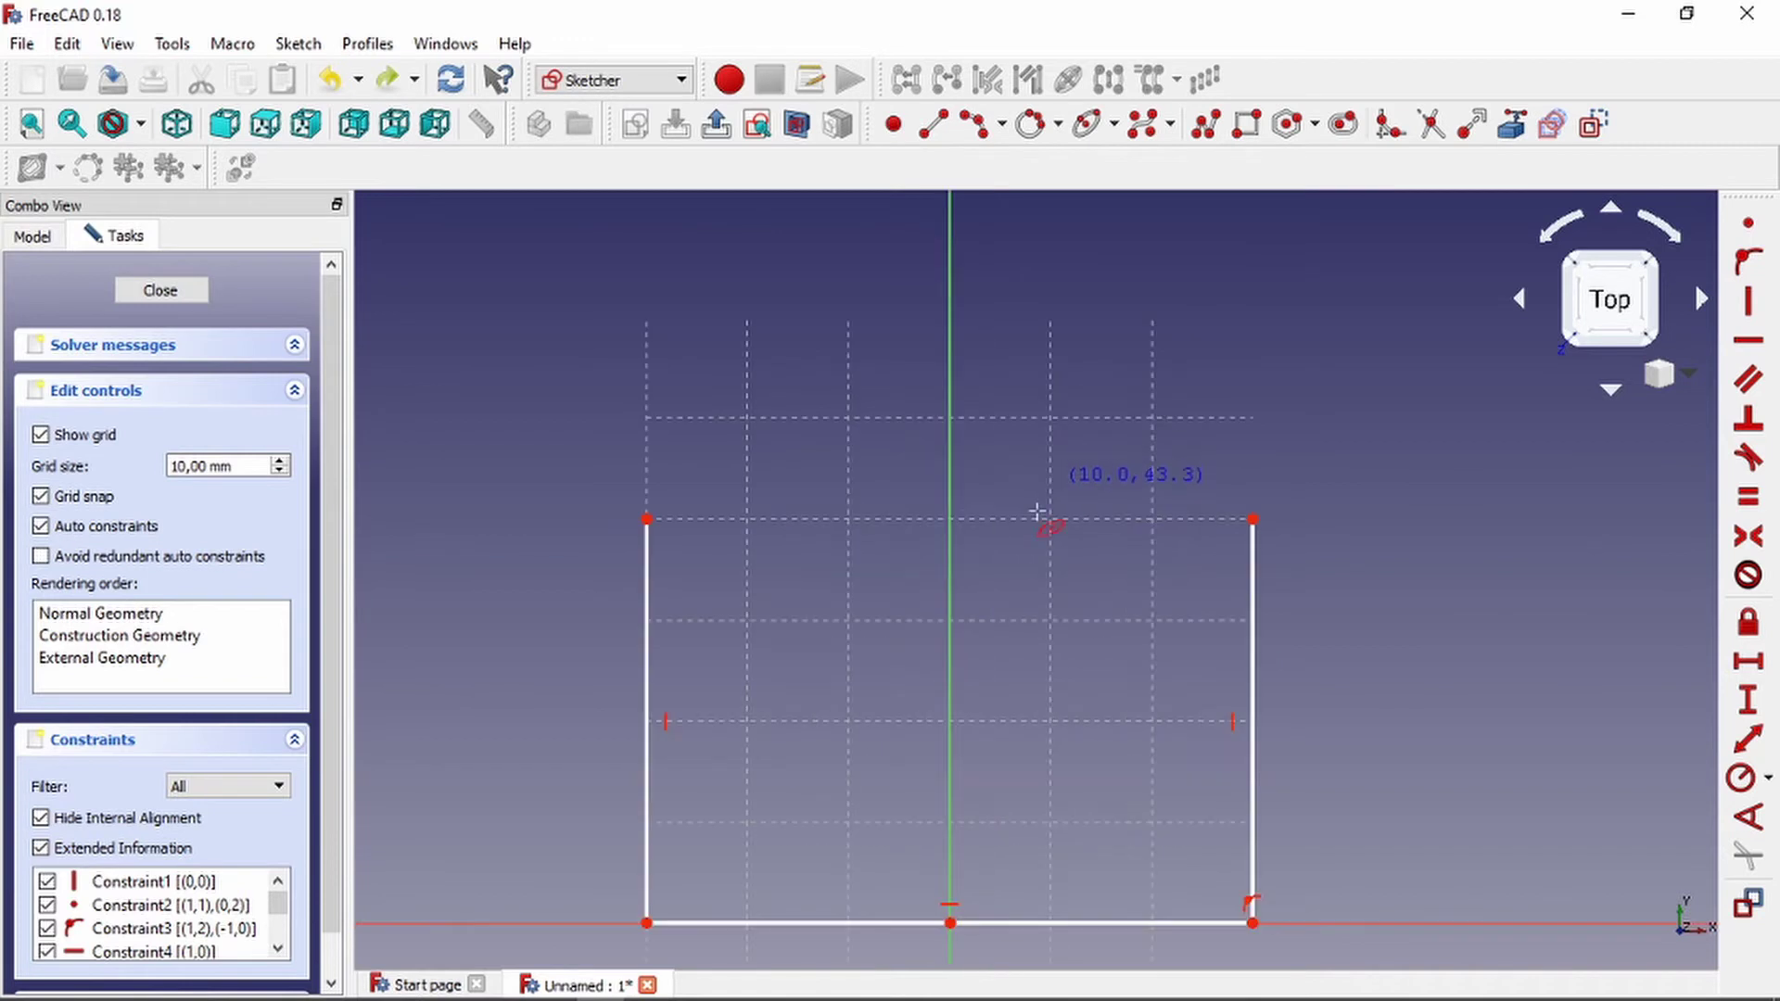
Try a flat horizontal ellipse centred at (0, 40) with 30 mm major radius ending at (30, 40) and about 7 mm minor radius, and undo it.
click(952, 520)
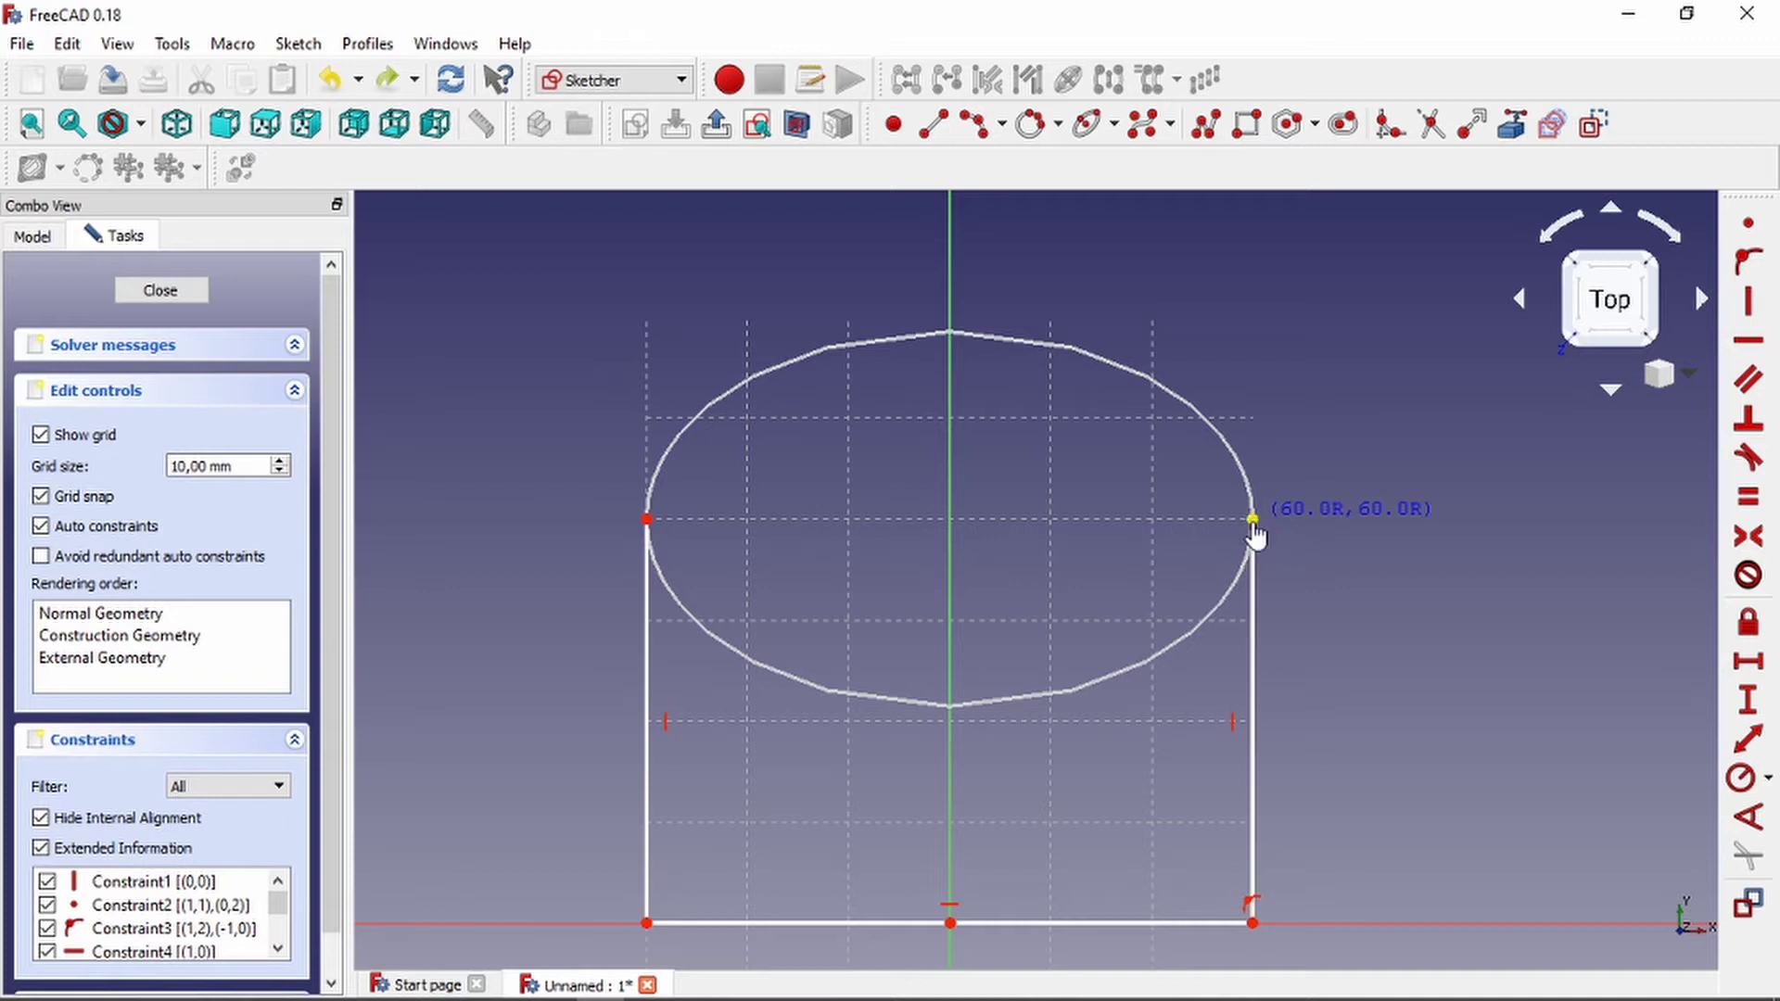
click(1254, 520)
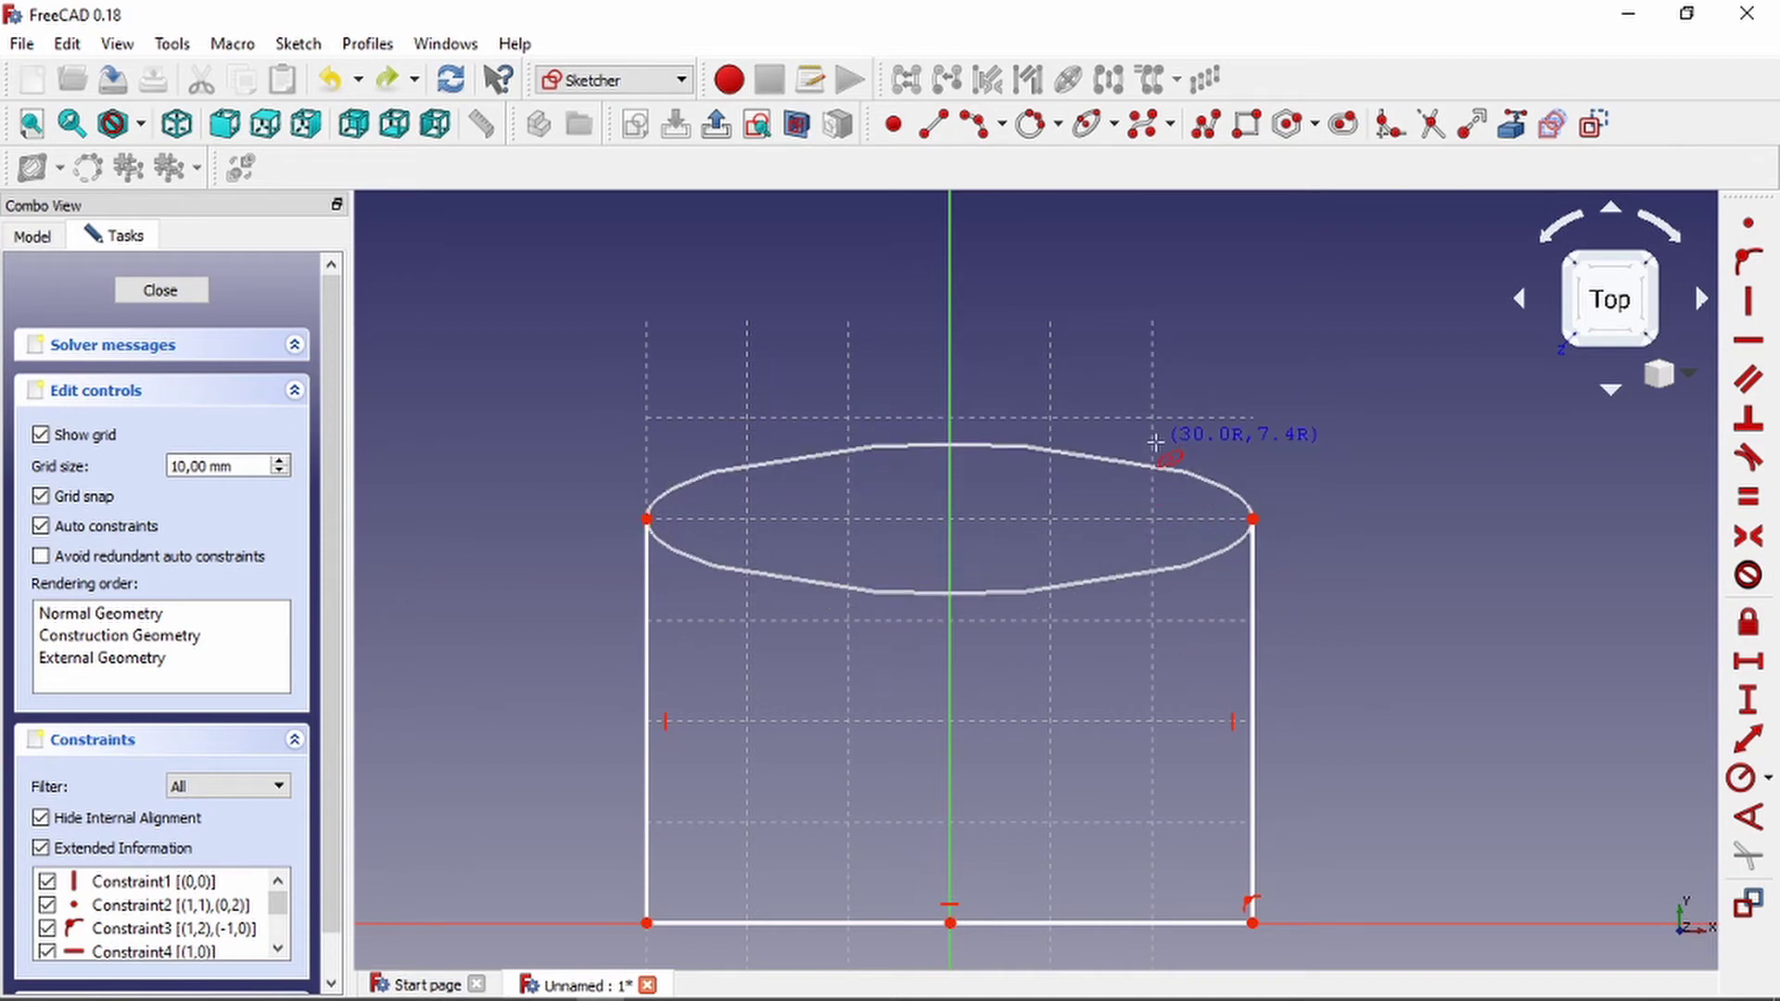
click(1150, 450)
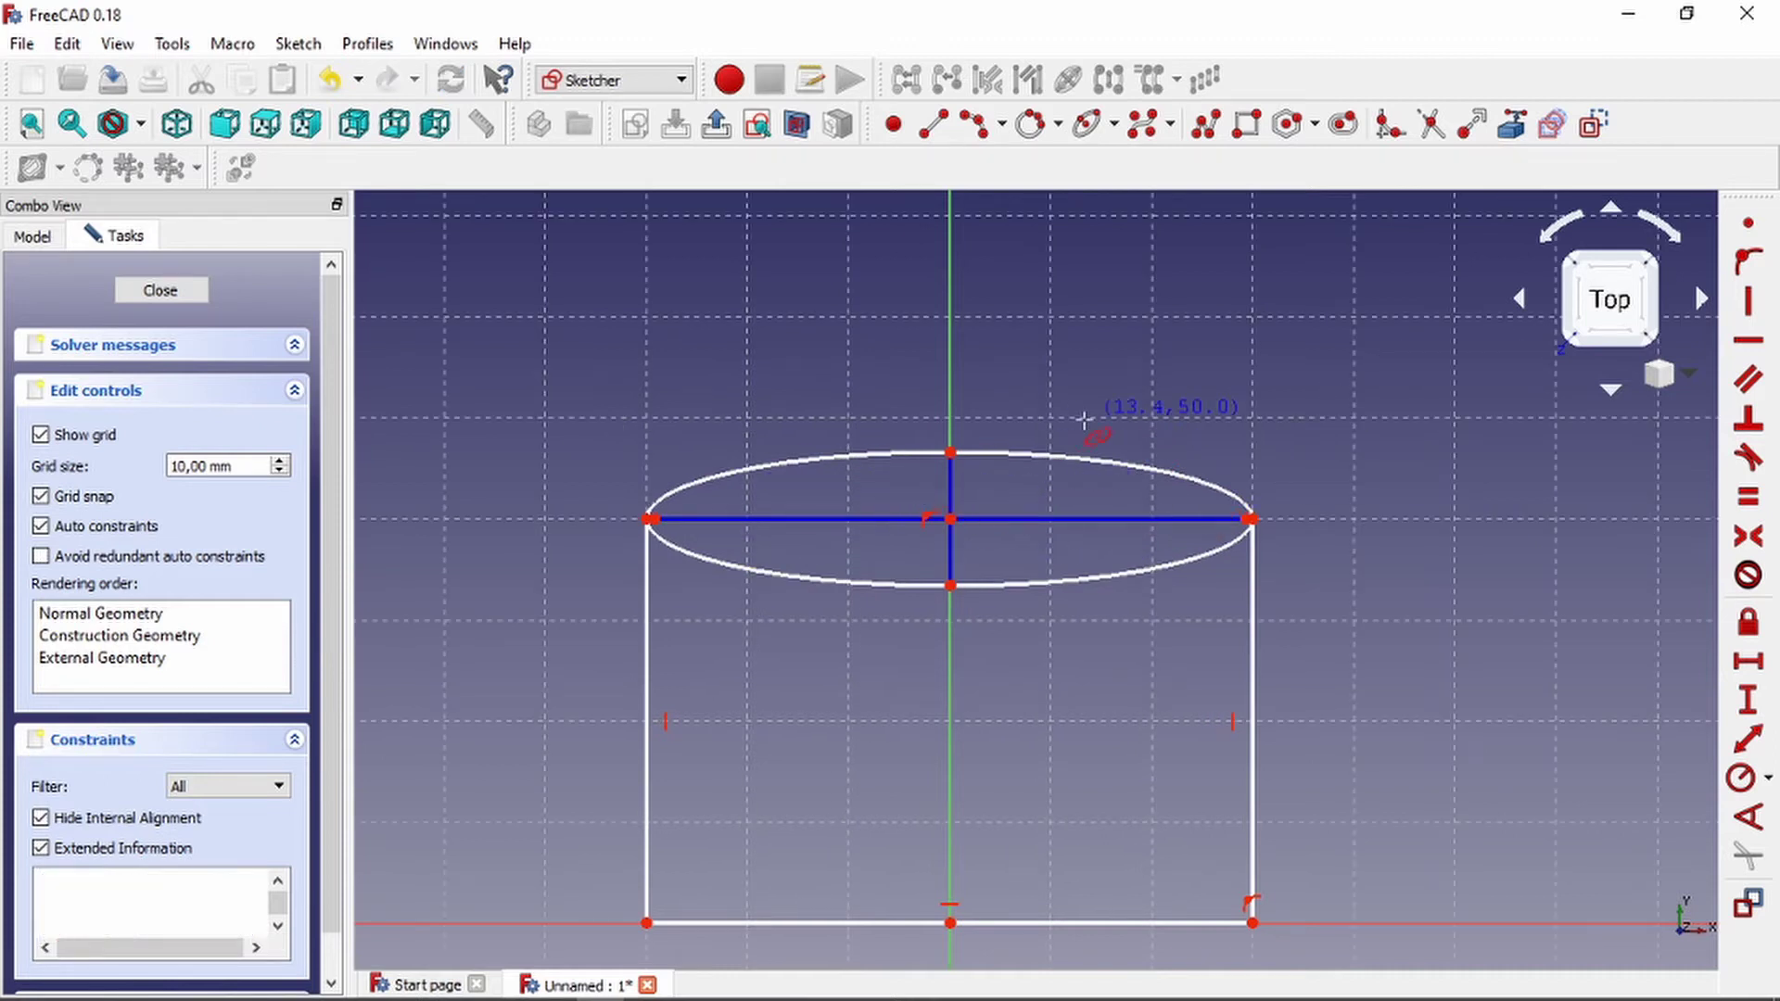
key(ctrl+z)
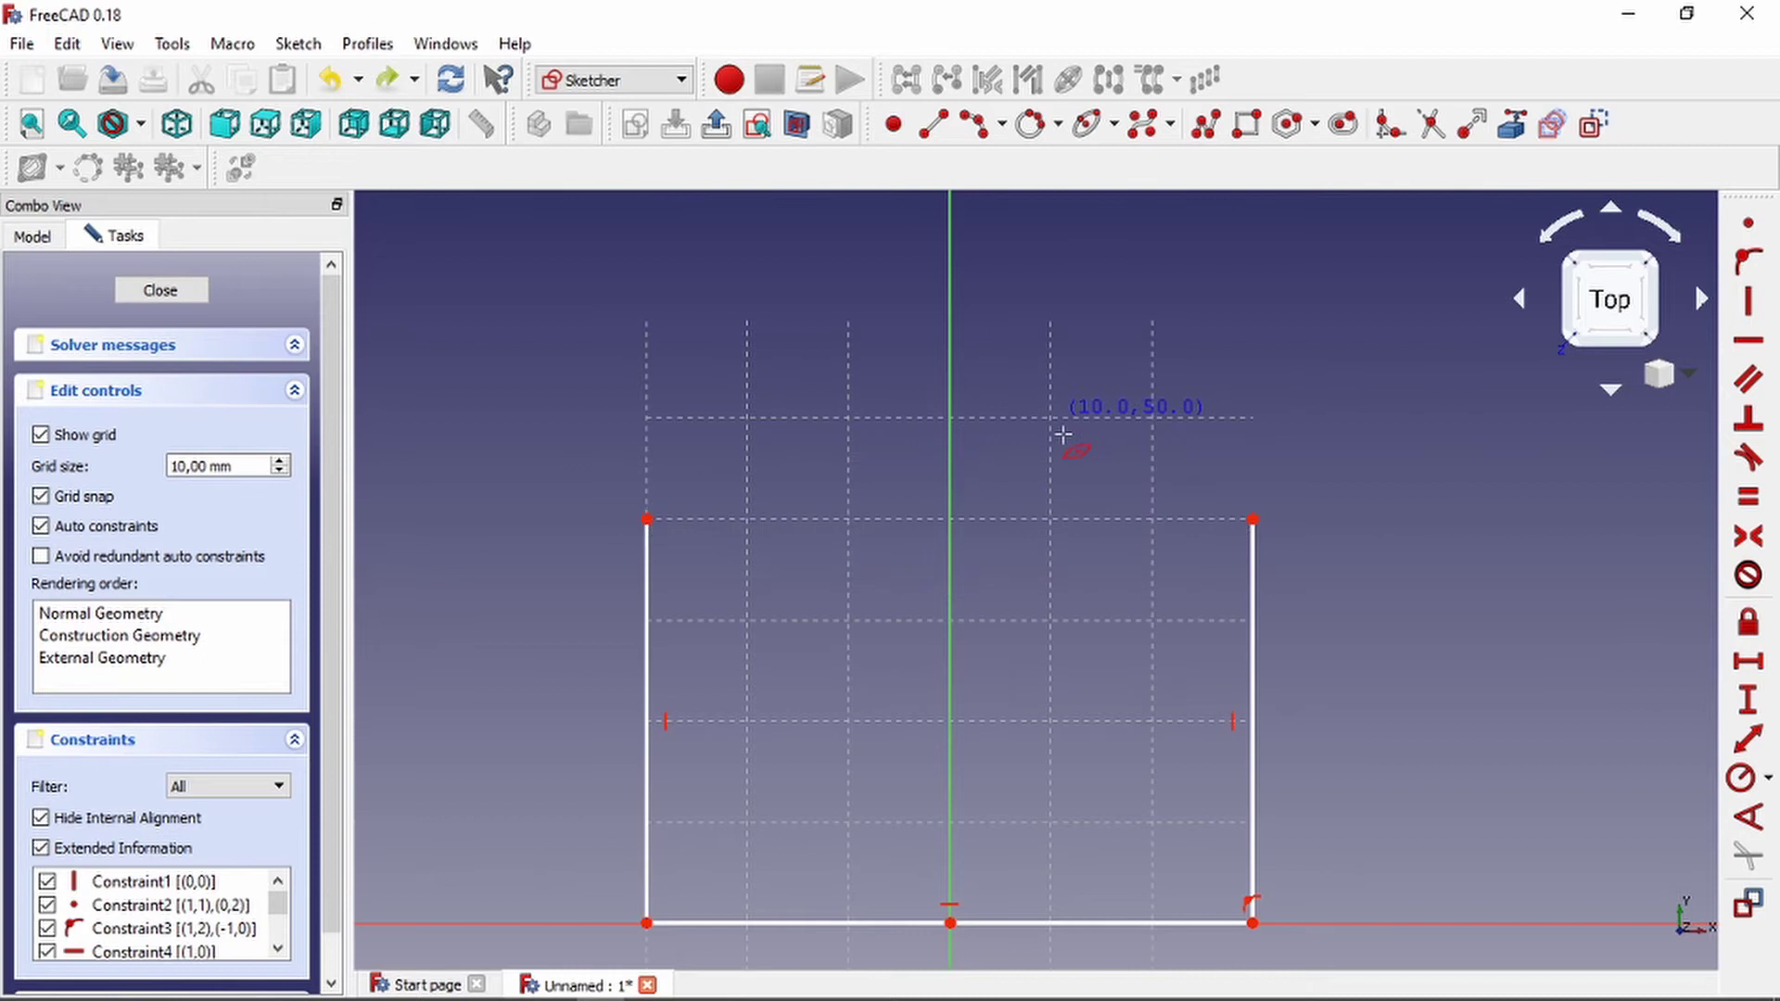
Draw a circle by centre and rim point, centred at (0, 40) on the vertical axis and passing through the line end at (30, 40).
click(1057, 124)
click(1129, 164)
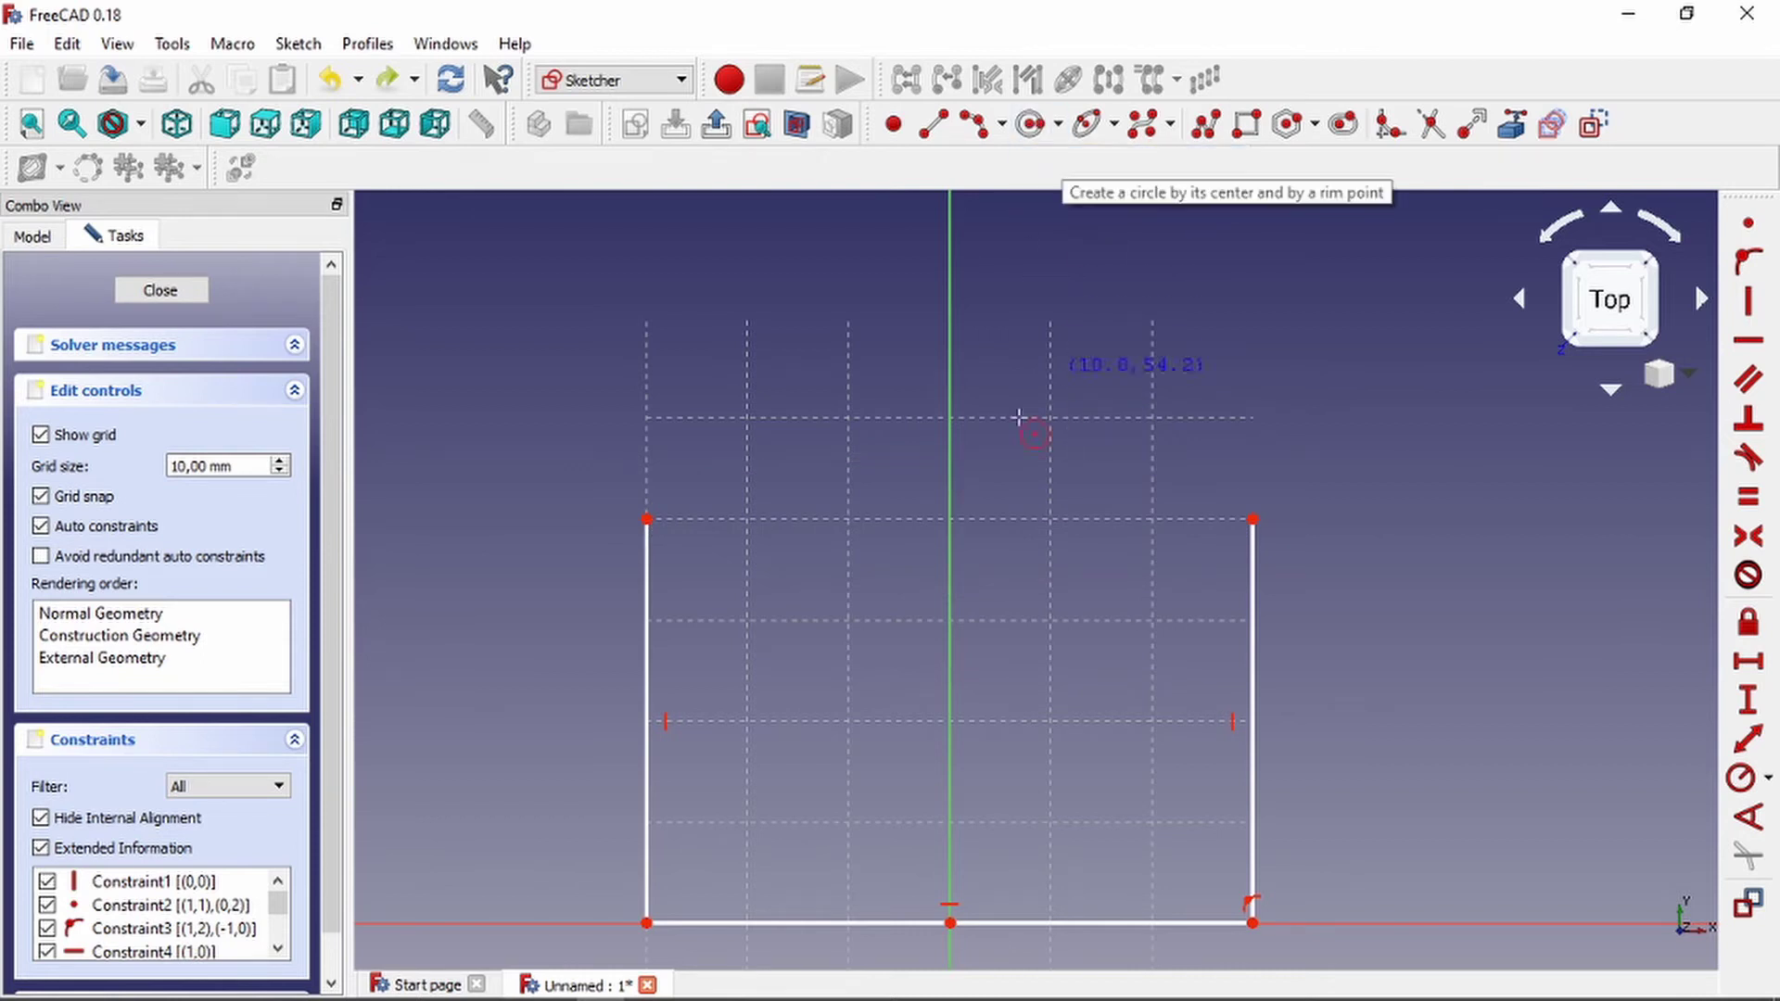
click(949, 518)
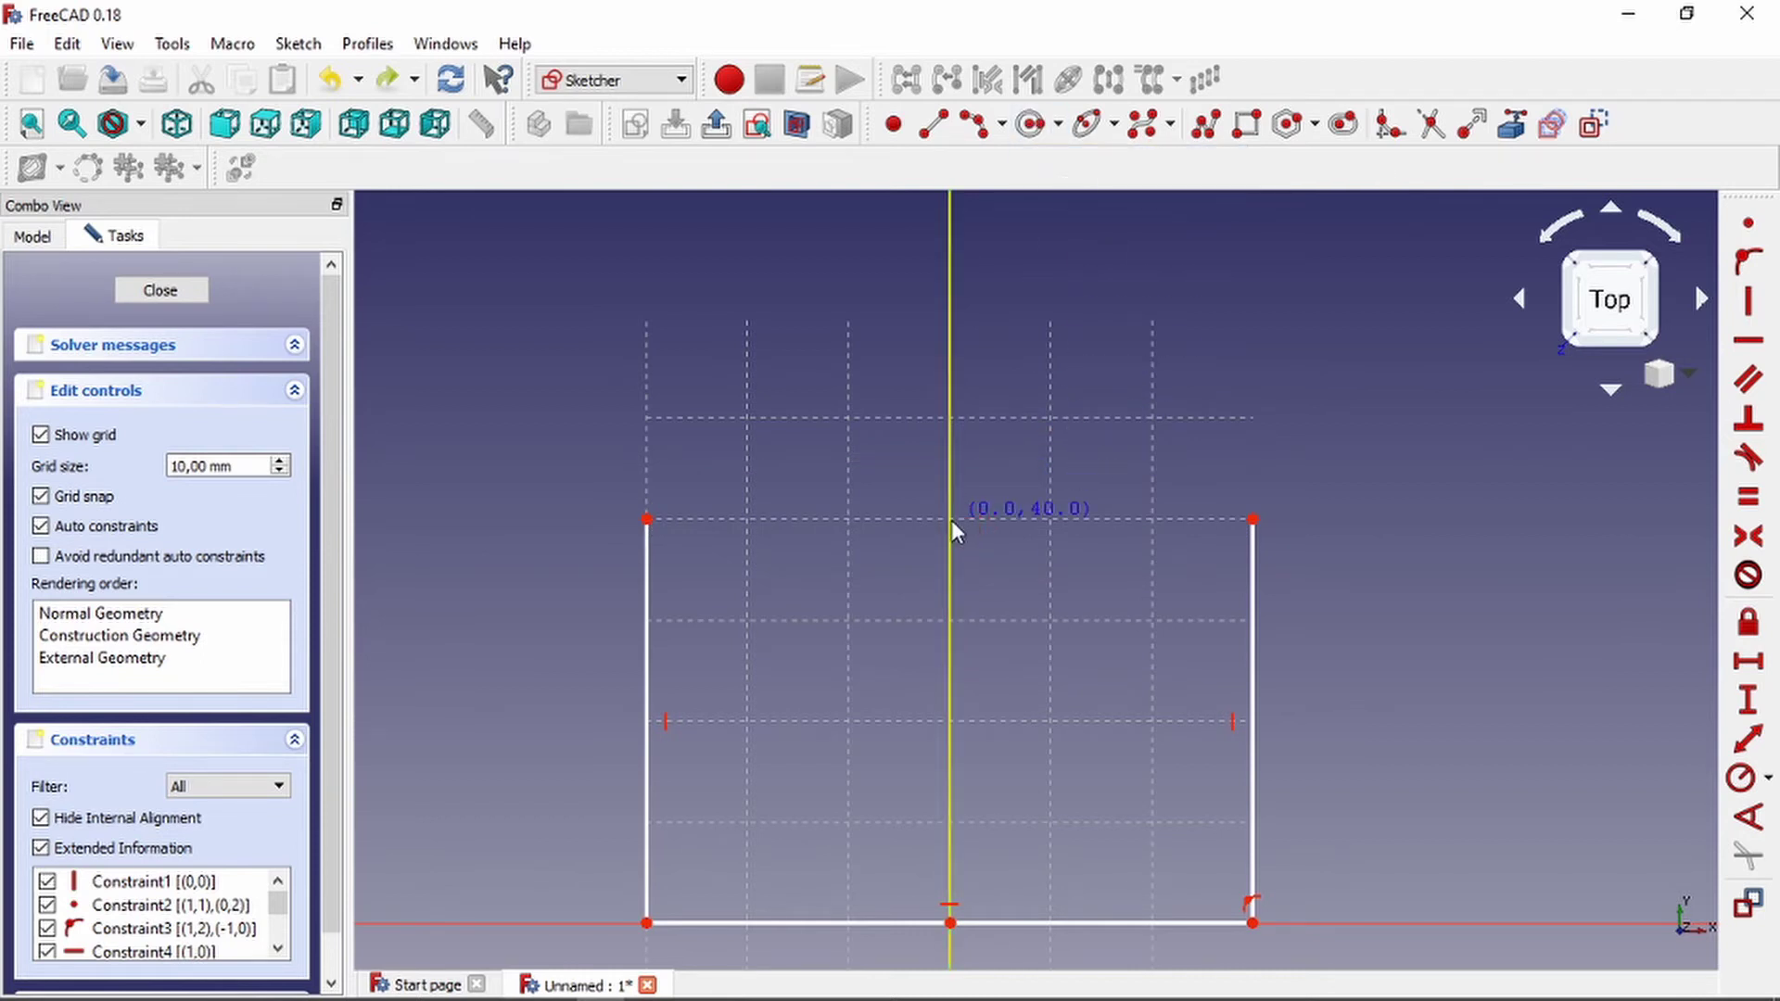
click(1252, 518)
scroll(1069, 405, down, 2)
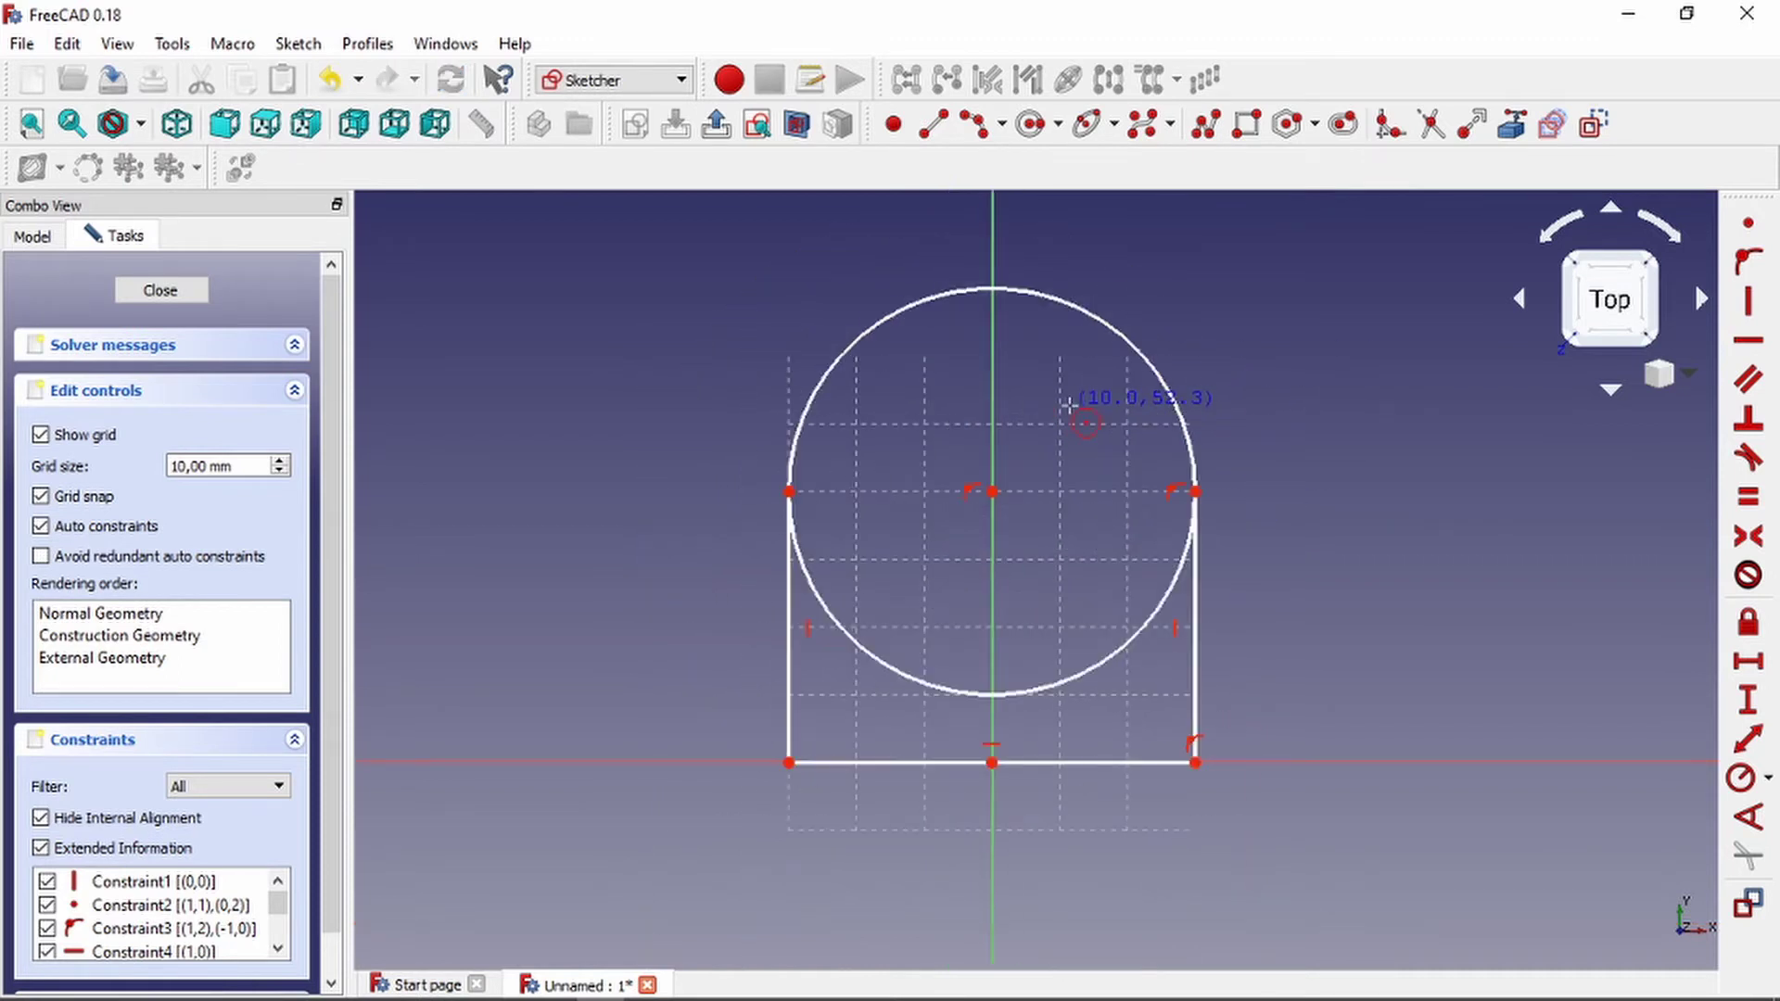
Undo the circle and draw a horizontal ellipse centred at (0, 40), with 30 mm major radius ending at (30, 40) and about 4 mm minor radius.
key(ctrl+z)
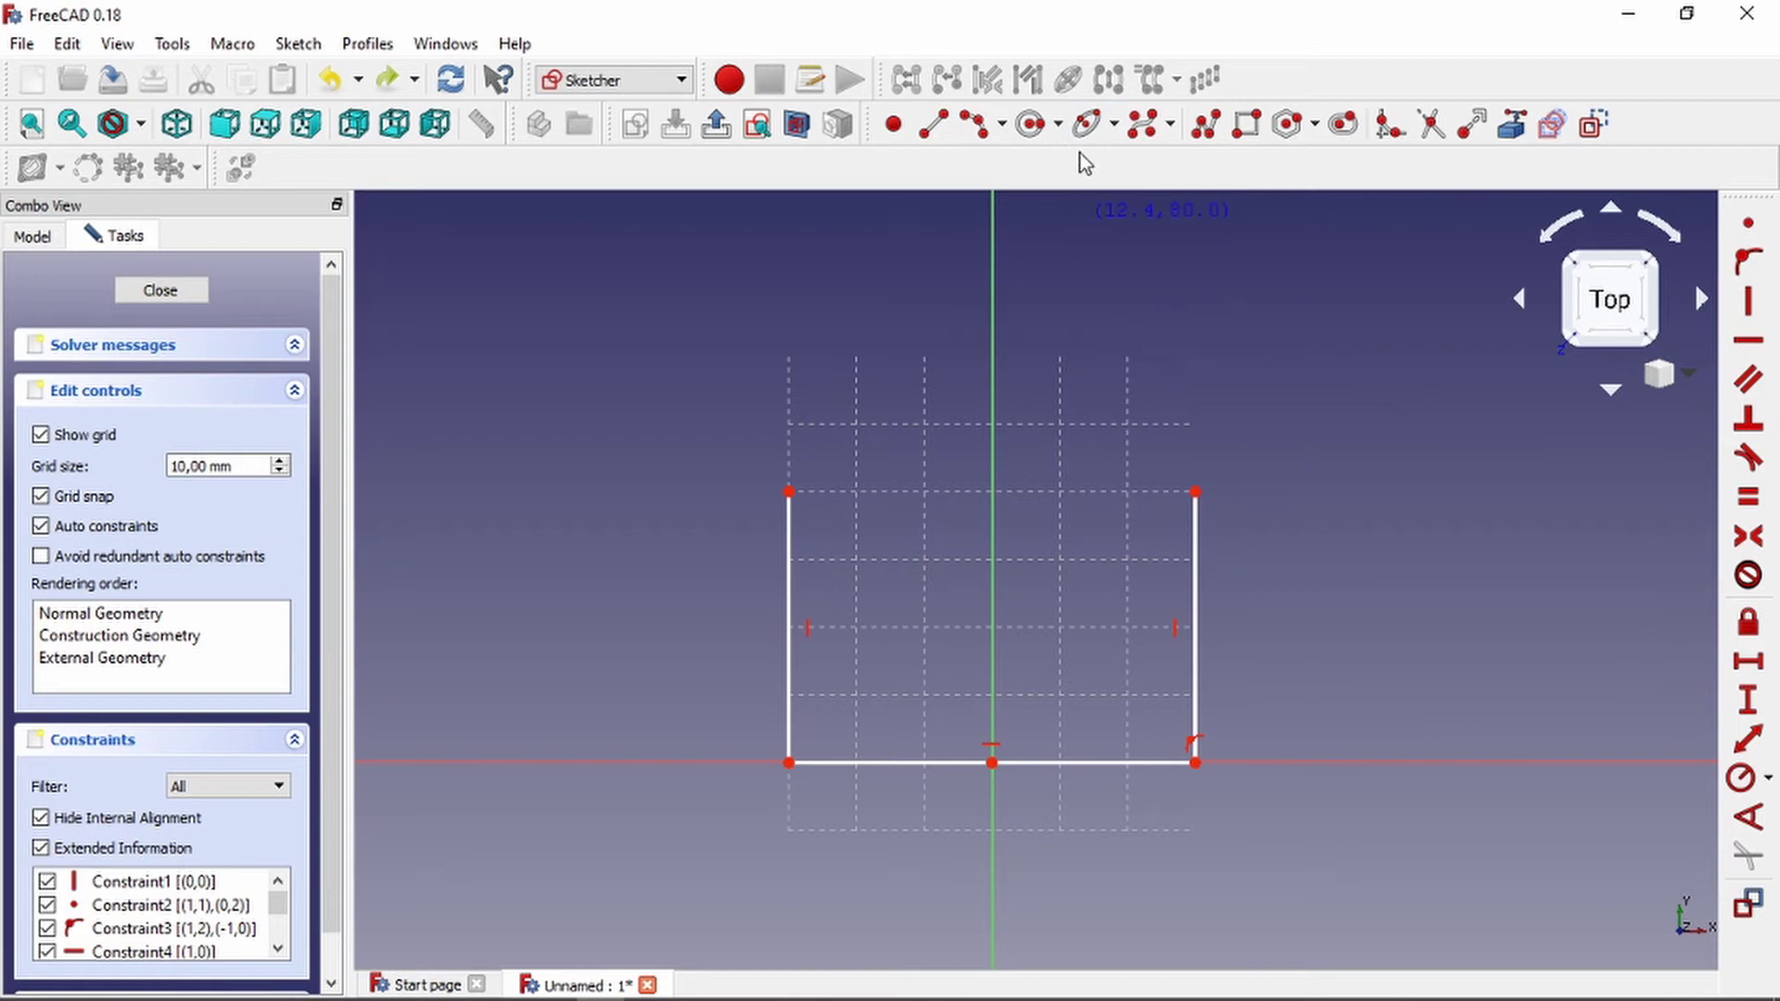
click(1086, 123)
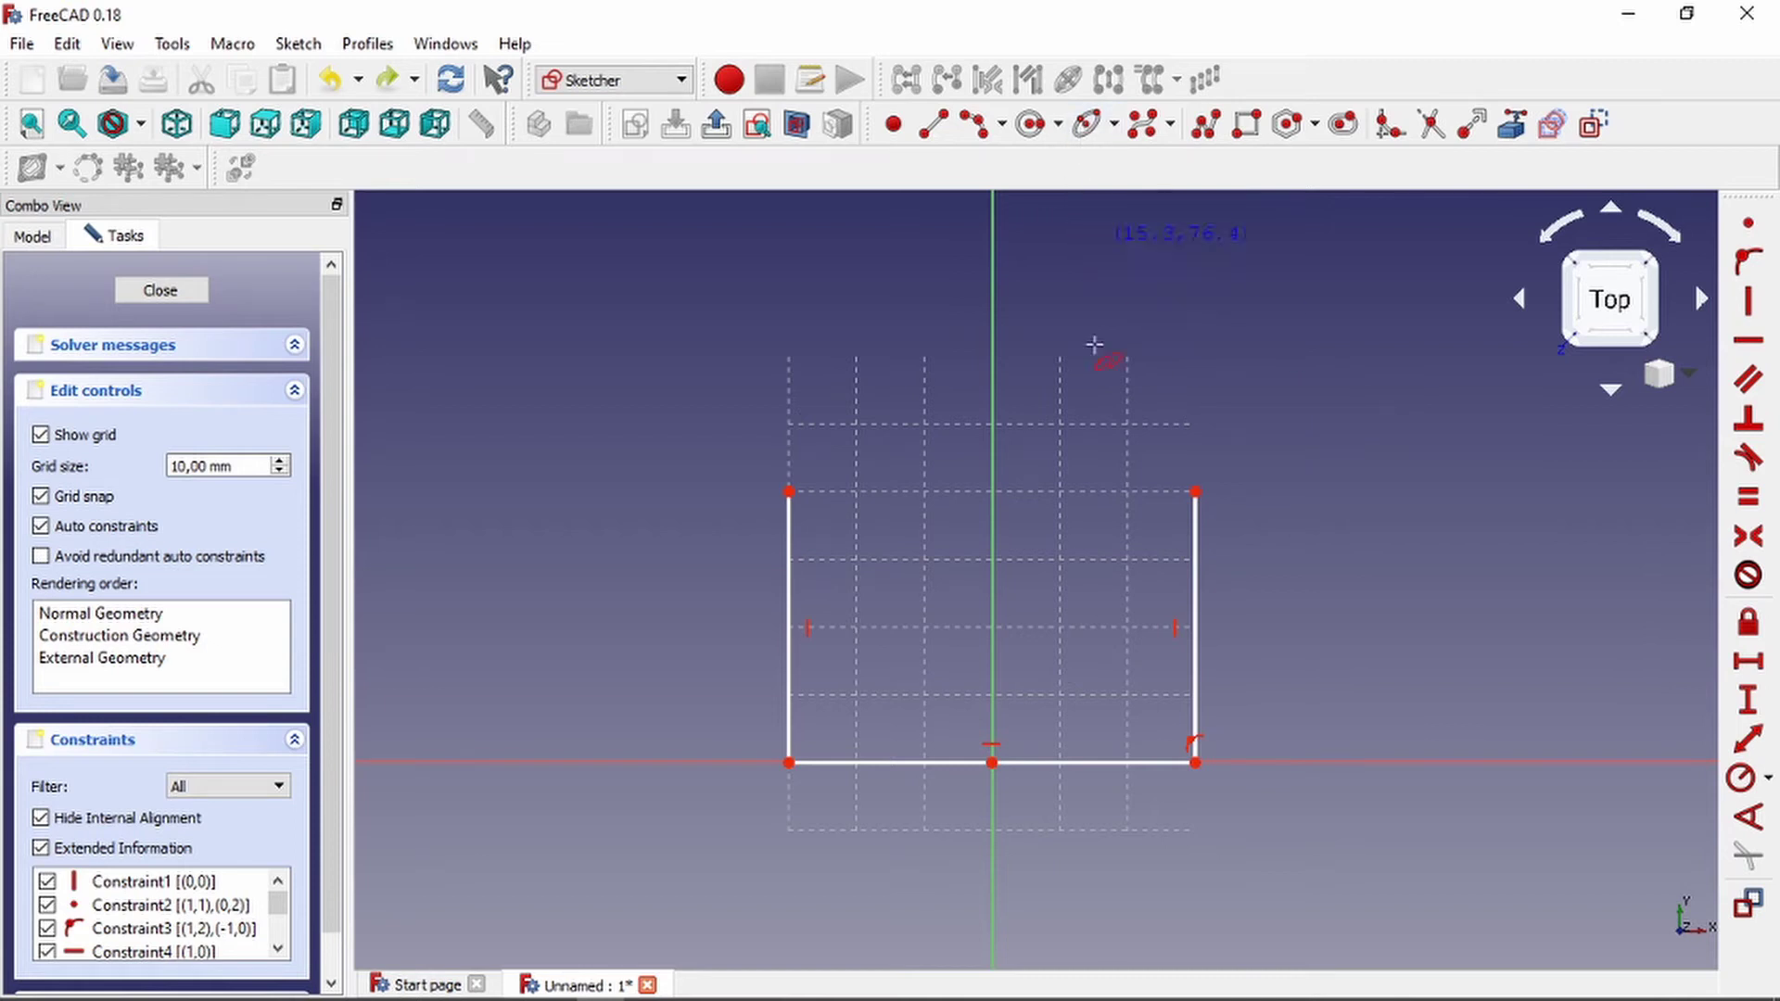
click(993, 491)
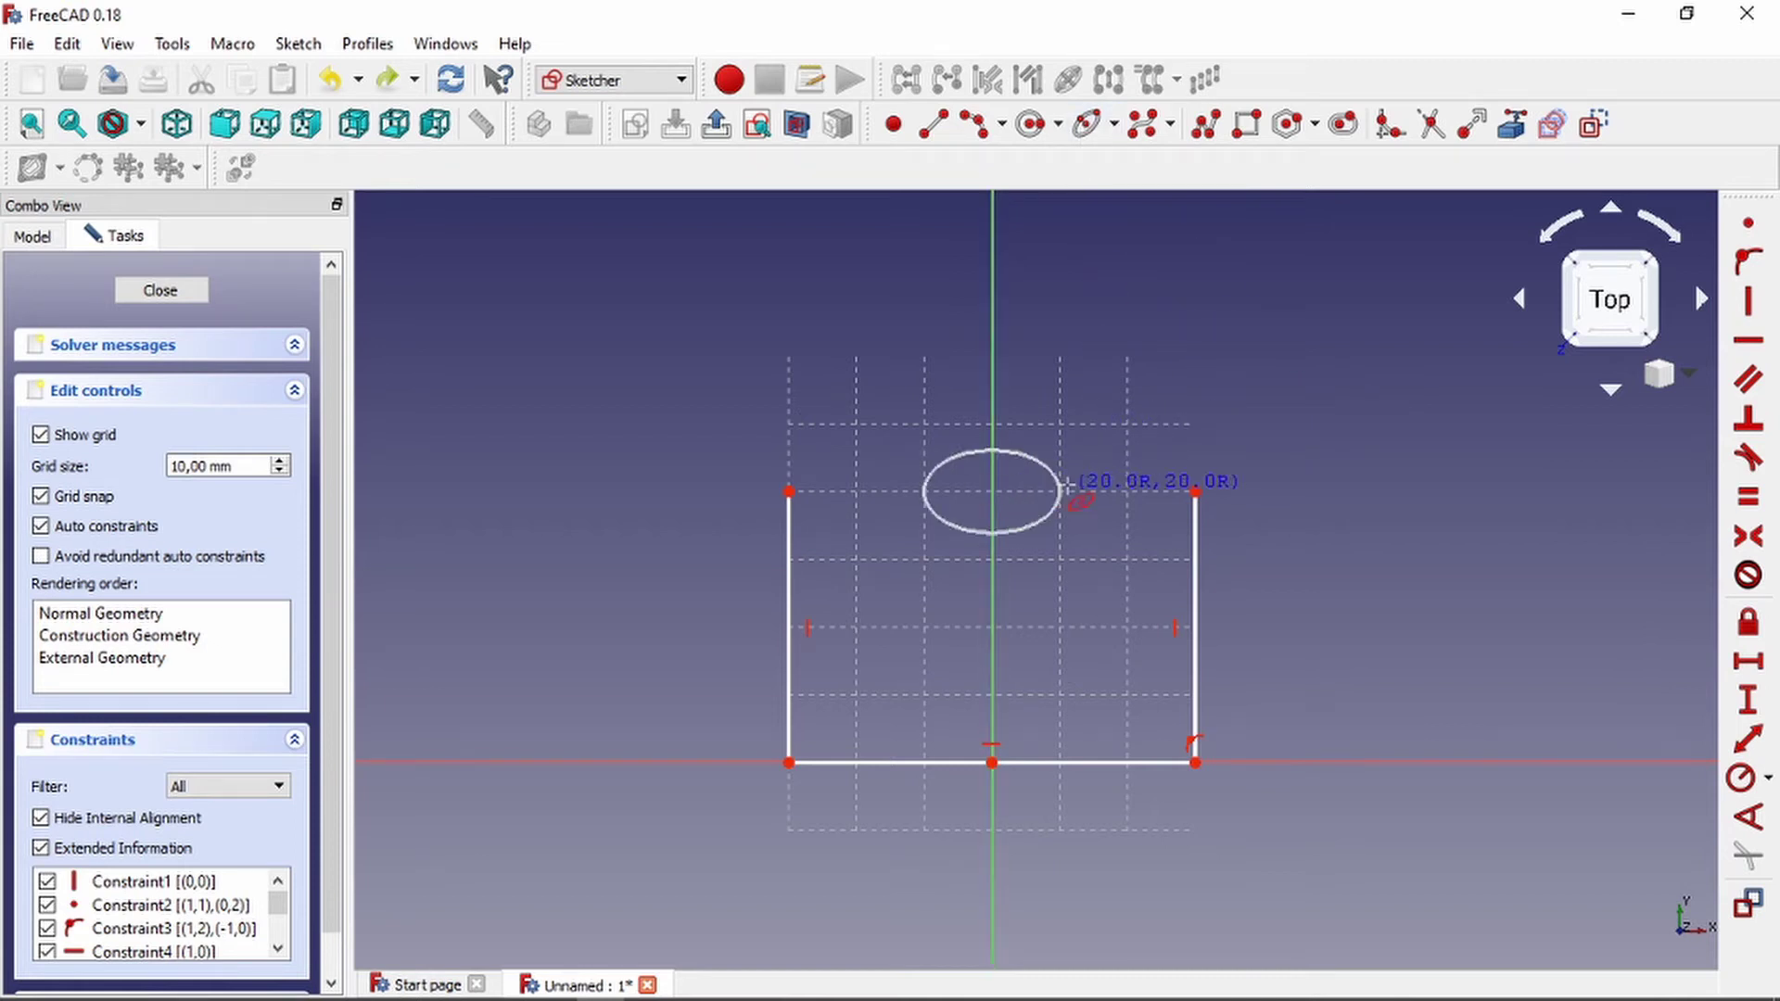
click(1195, 491)
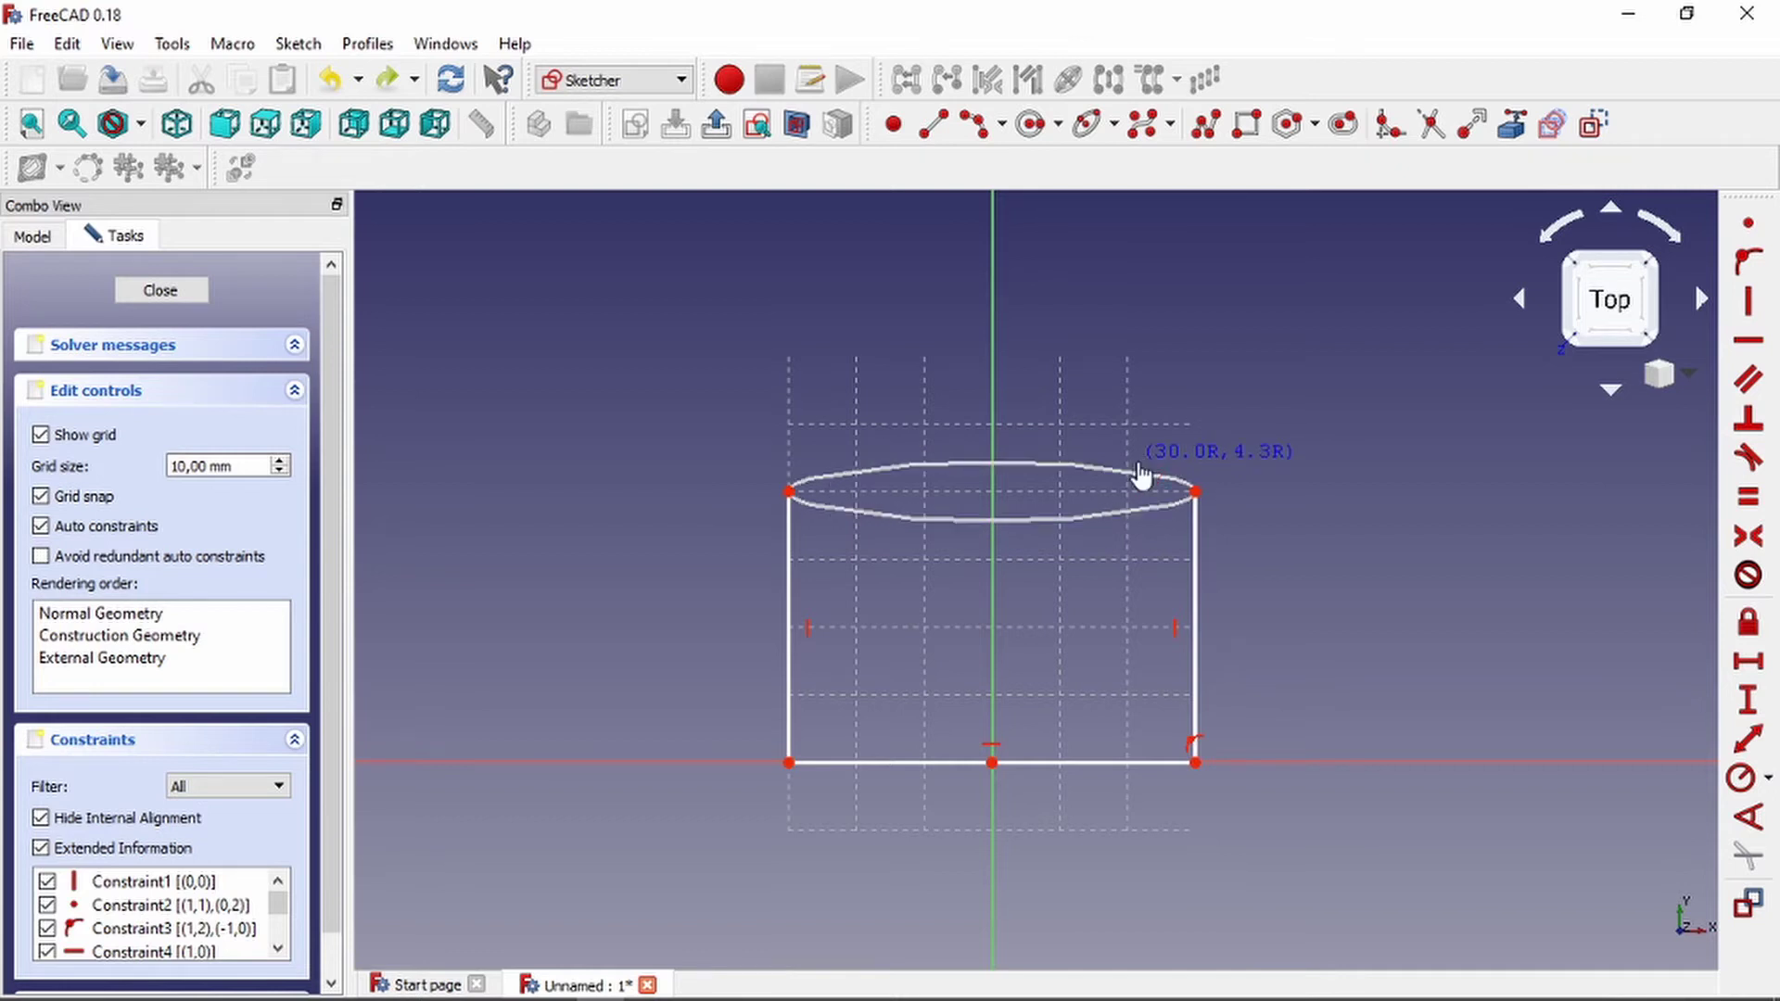
click(1140, 475)
scroll(1197, 468, up, 3)
scroll(1233, 422, down, 2)
scroll(962, 478, up, 2)
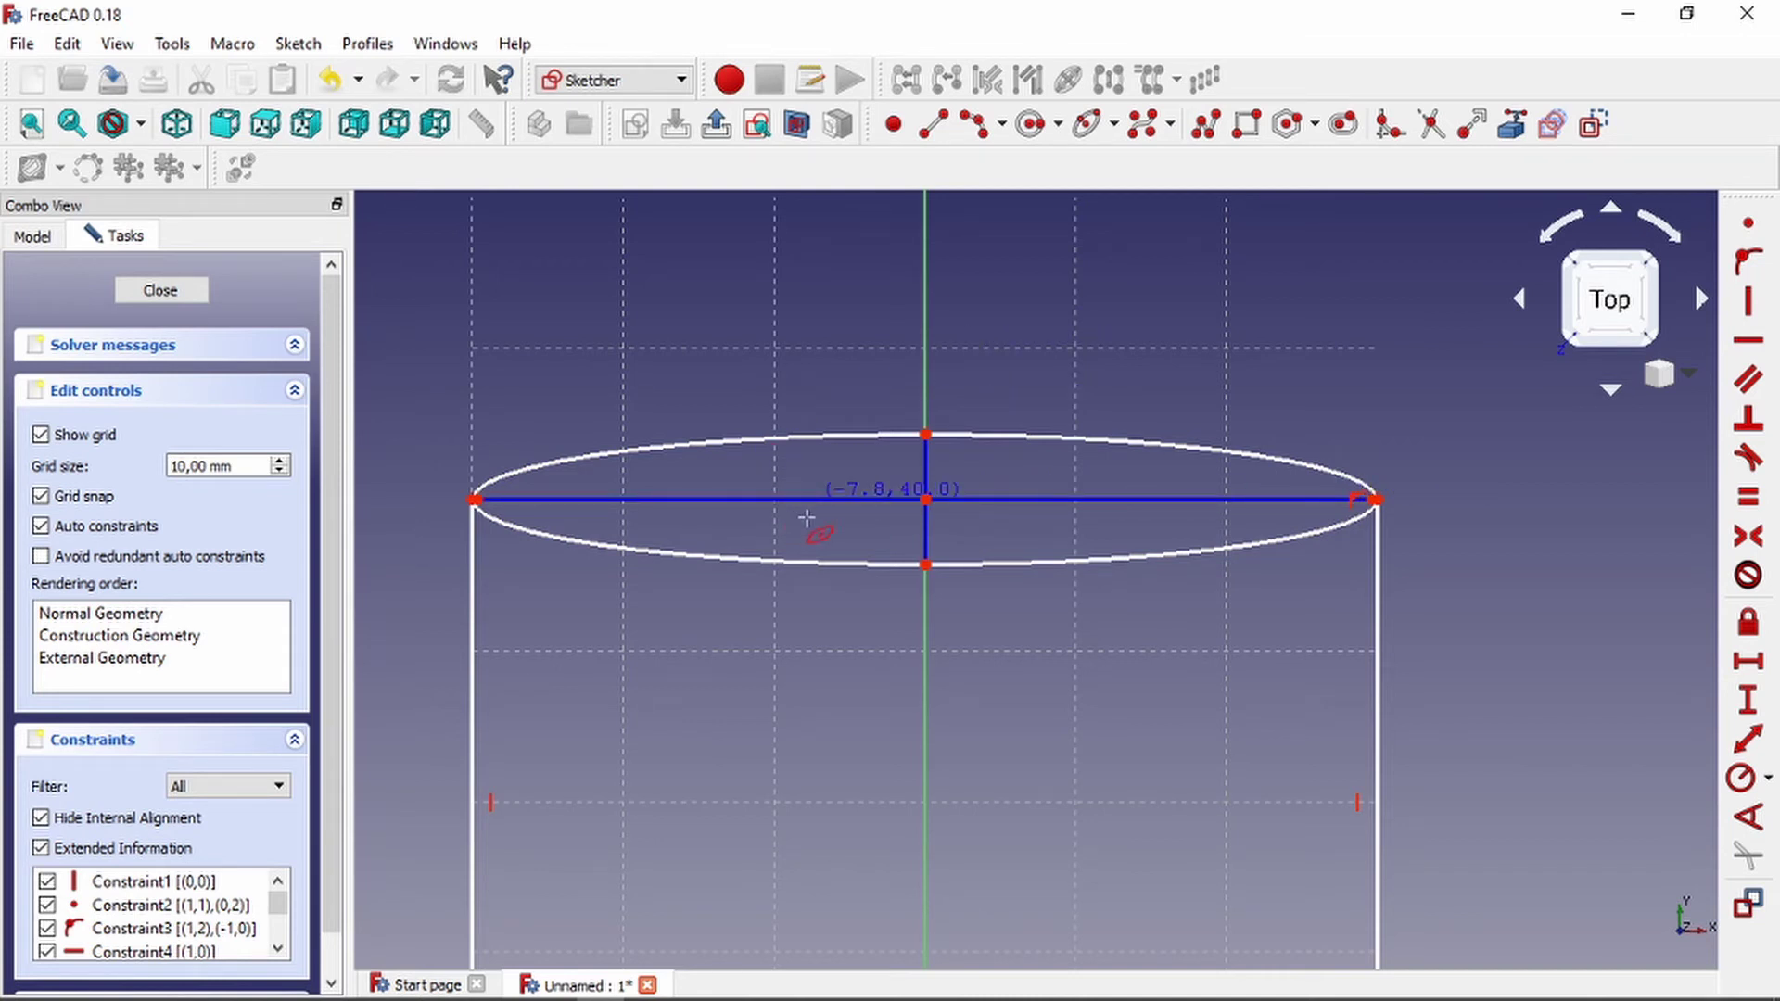
key(Escape)
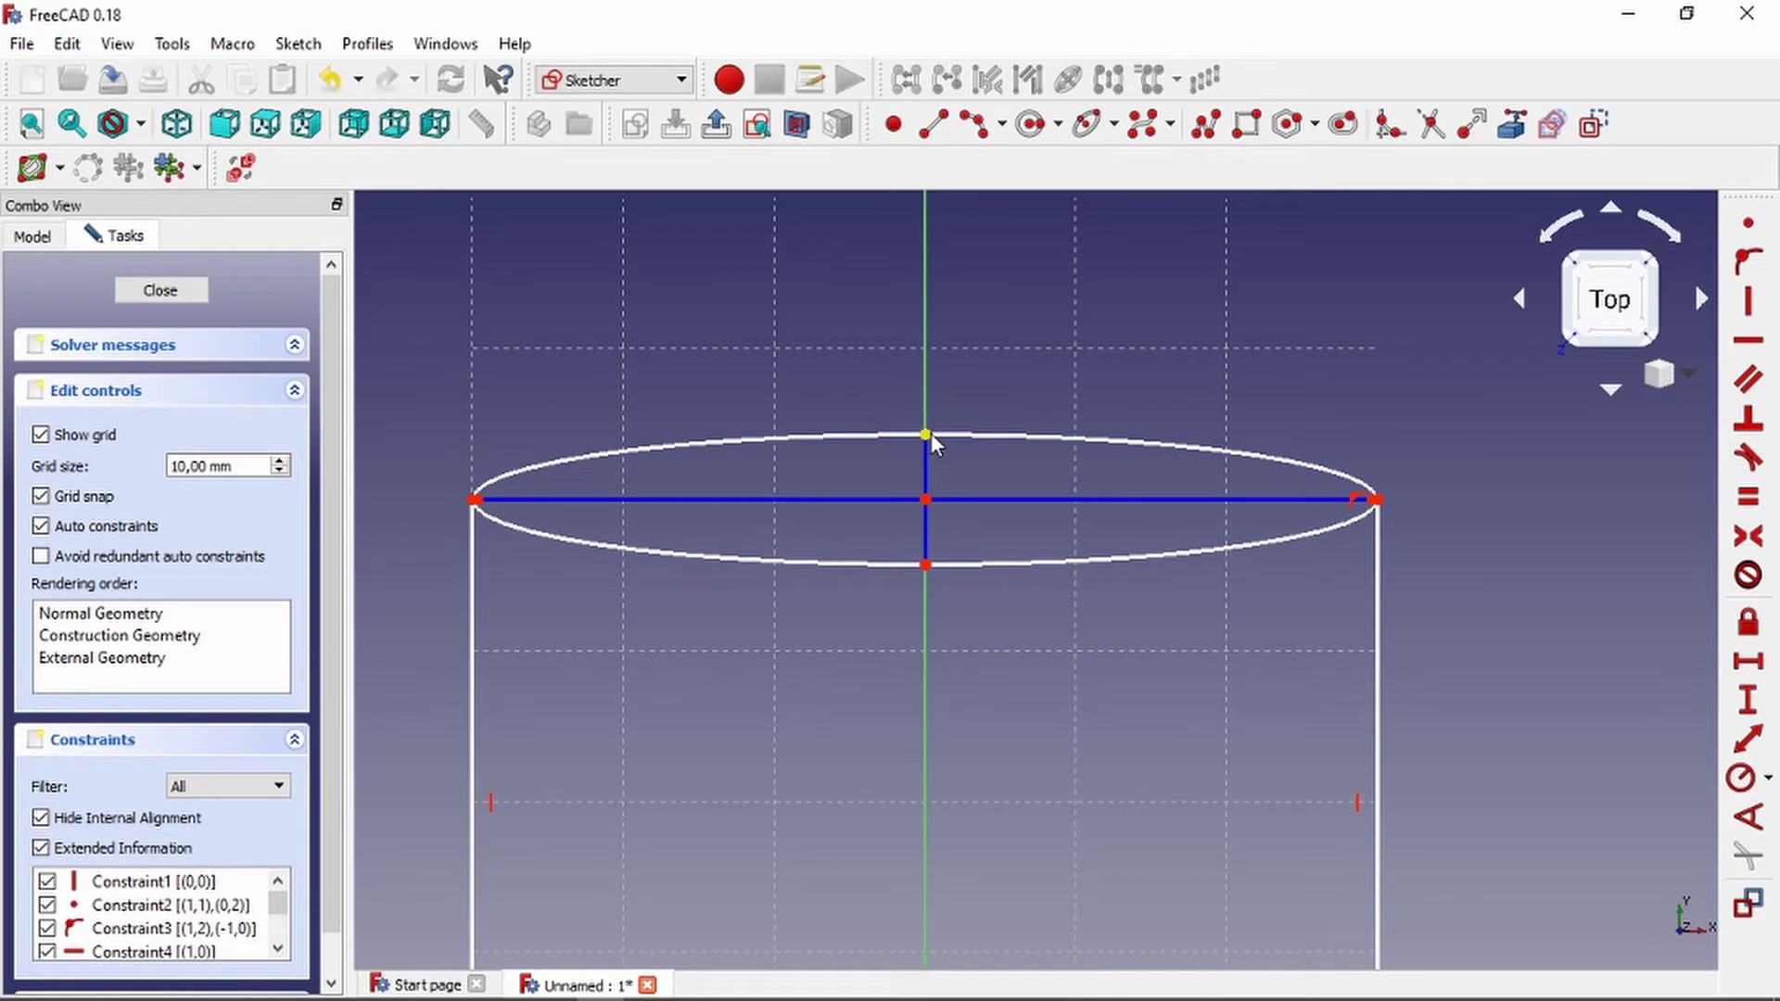
Try reshaping the ellipse by moving its upper minor-axis endpoint and raising its centre point, undoing each change.
drag(925, 436, 1059, 384)
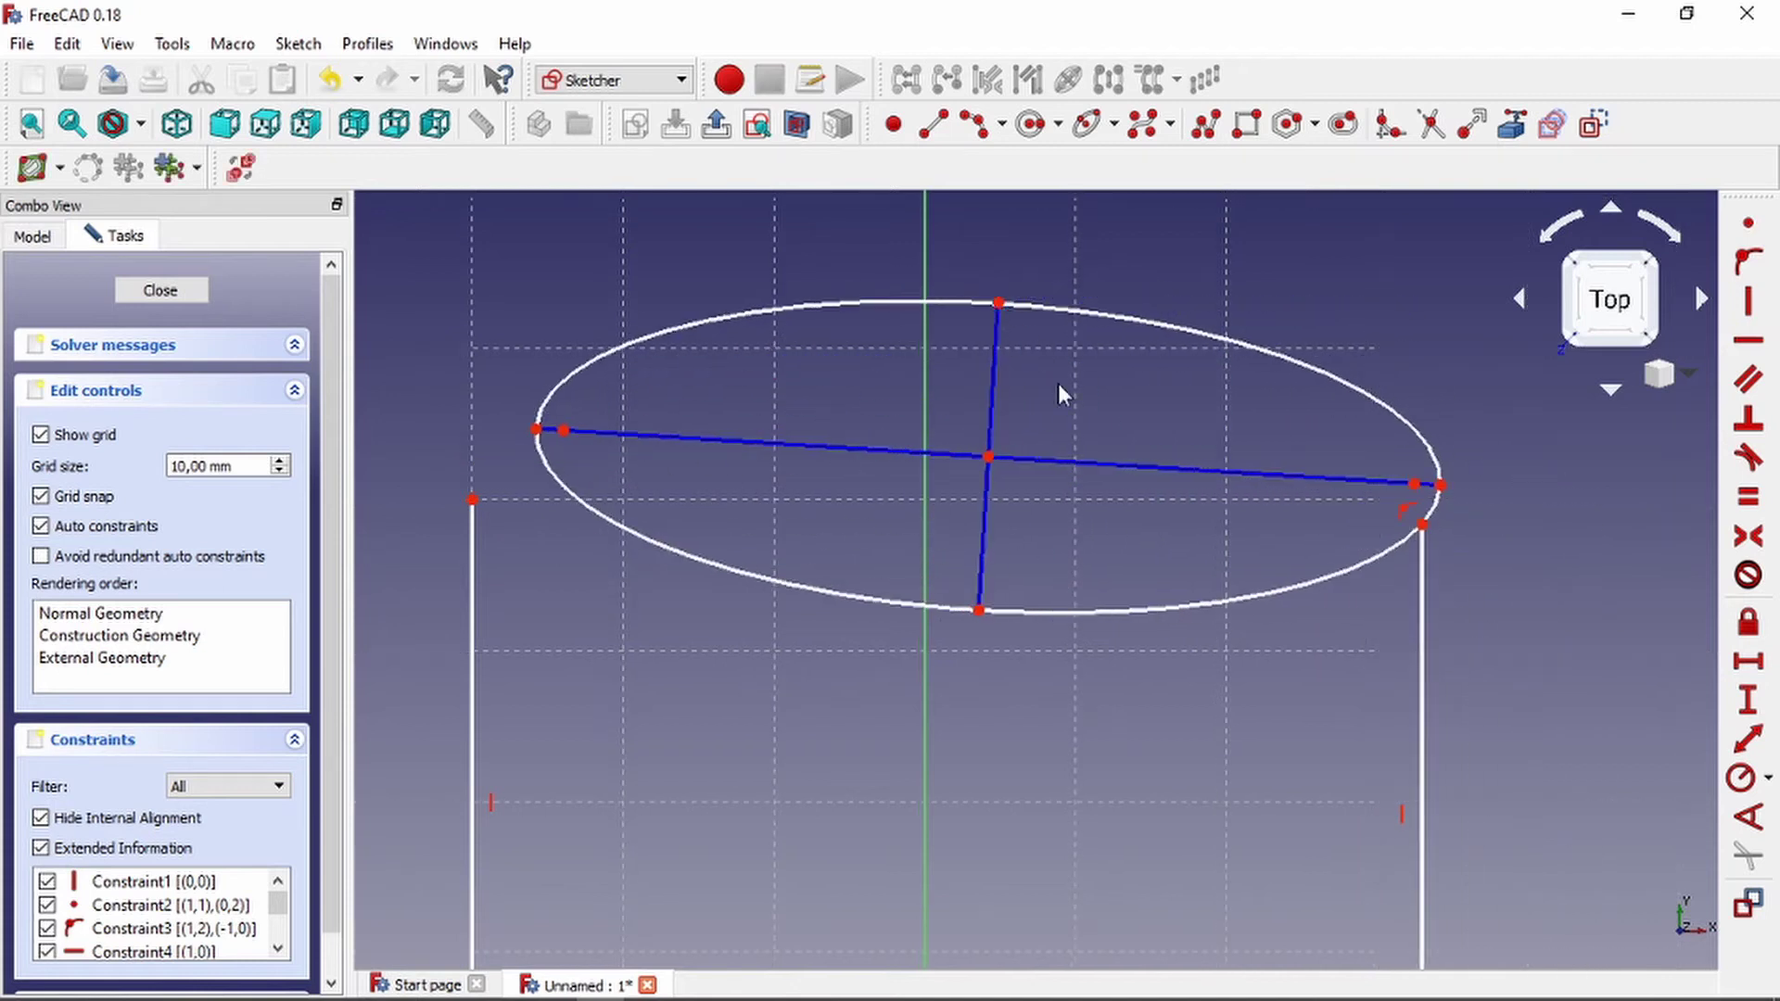
key(ctrl+z)
mouse_move(923, 501)
mouse_down()
mouse_move(930, 581)
mouse_move(942, 556)
mouse_move(985, 603)
mouse_move(922, 724)
mouse_move(925, 755)
mouse_move(928, 419)
mouse_up()
key(ctrl+z)
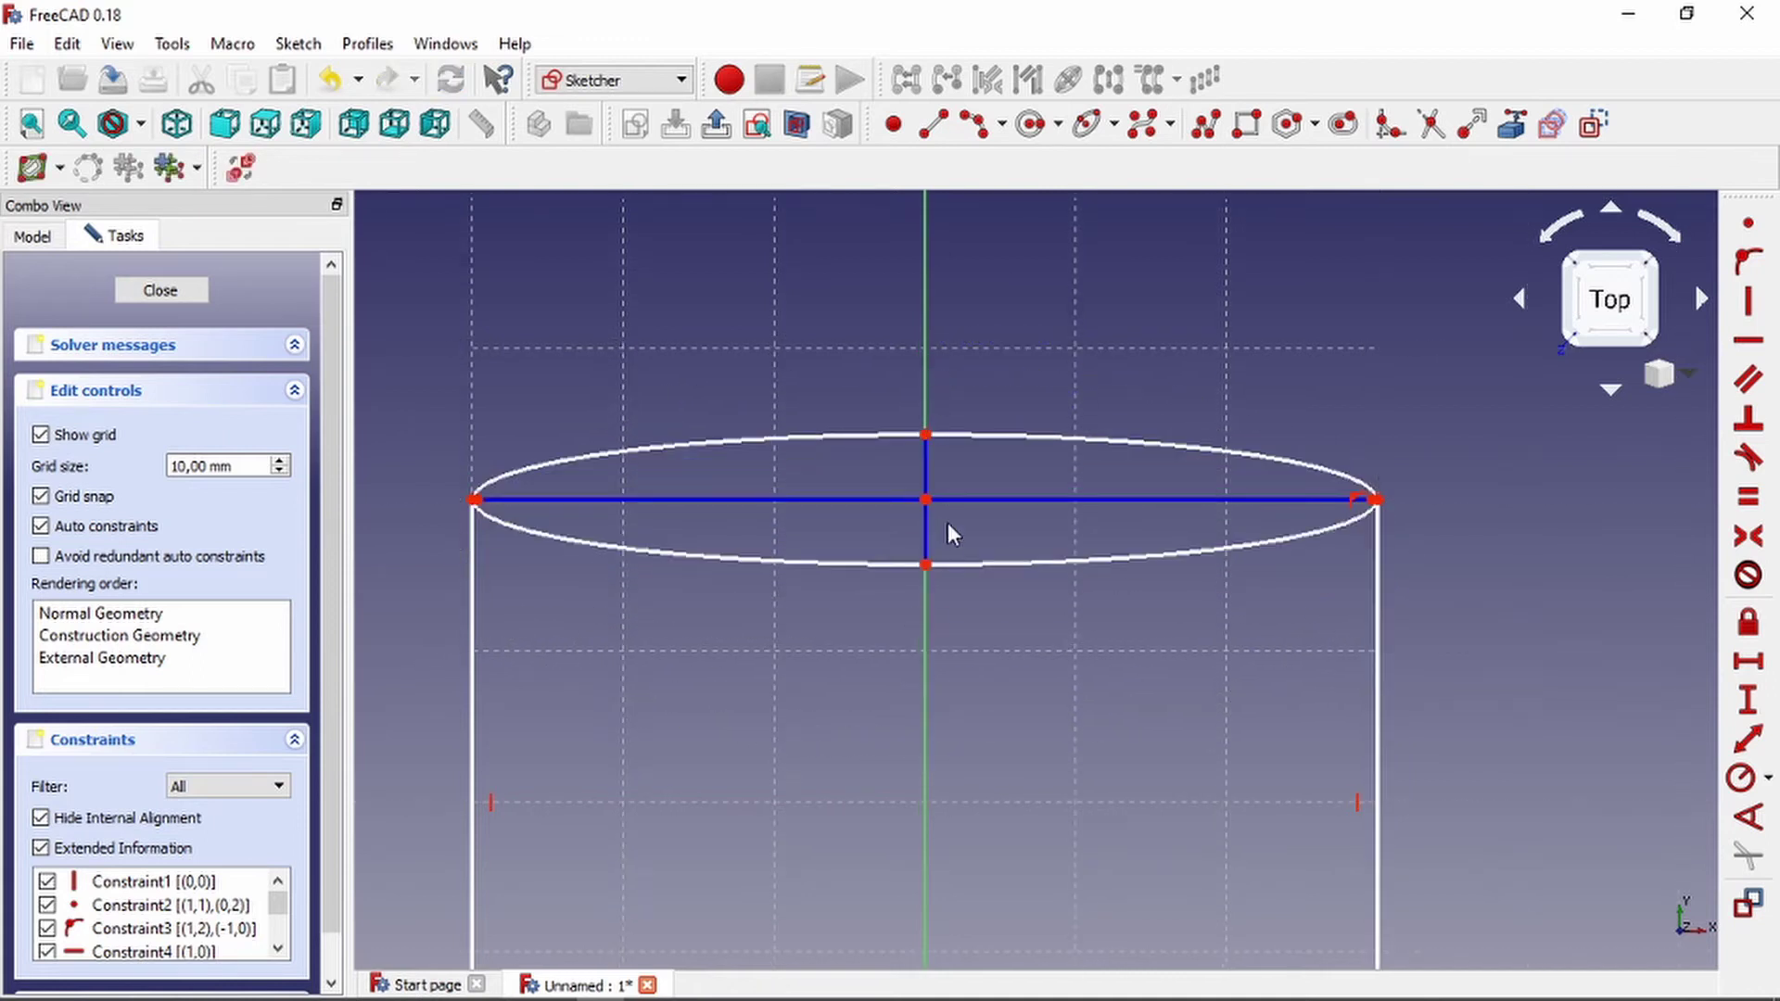
Move the ellipse's centre up to about (6, 50) and make the left line's upper end coincident with the ellipse's left major-axis end.
drag(927, 501, 1009, 352)
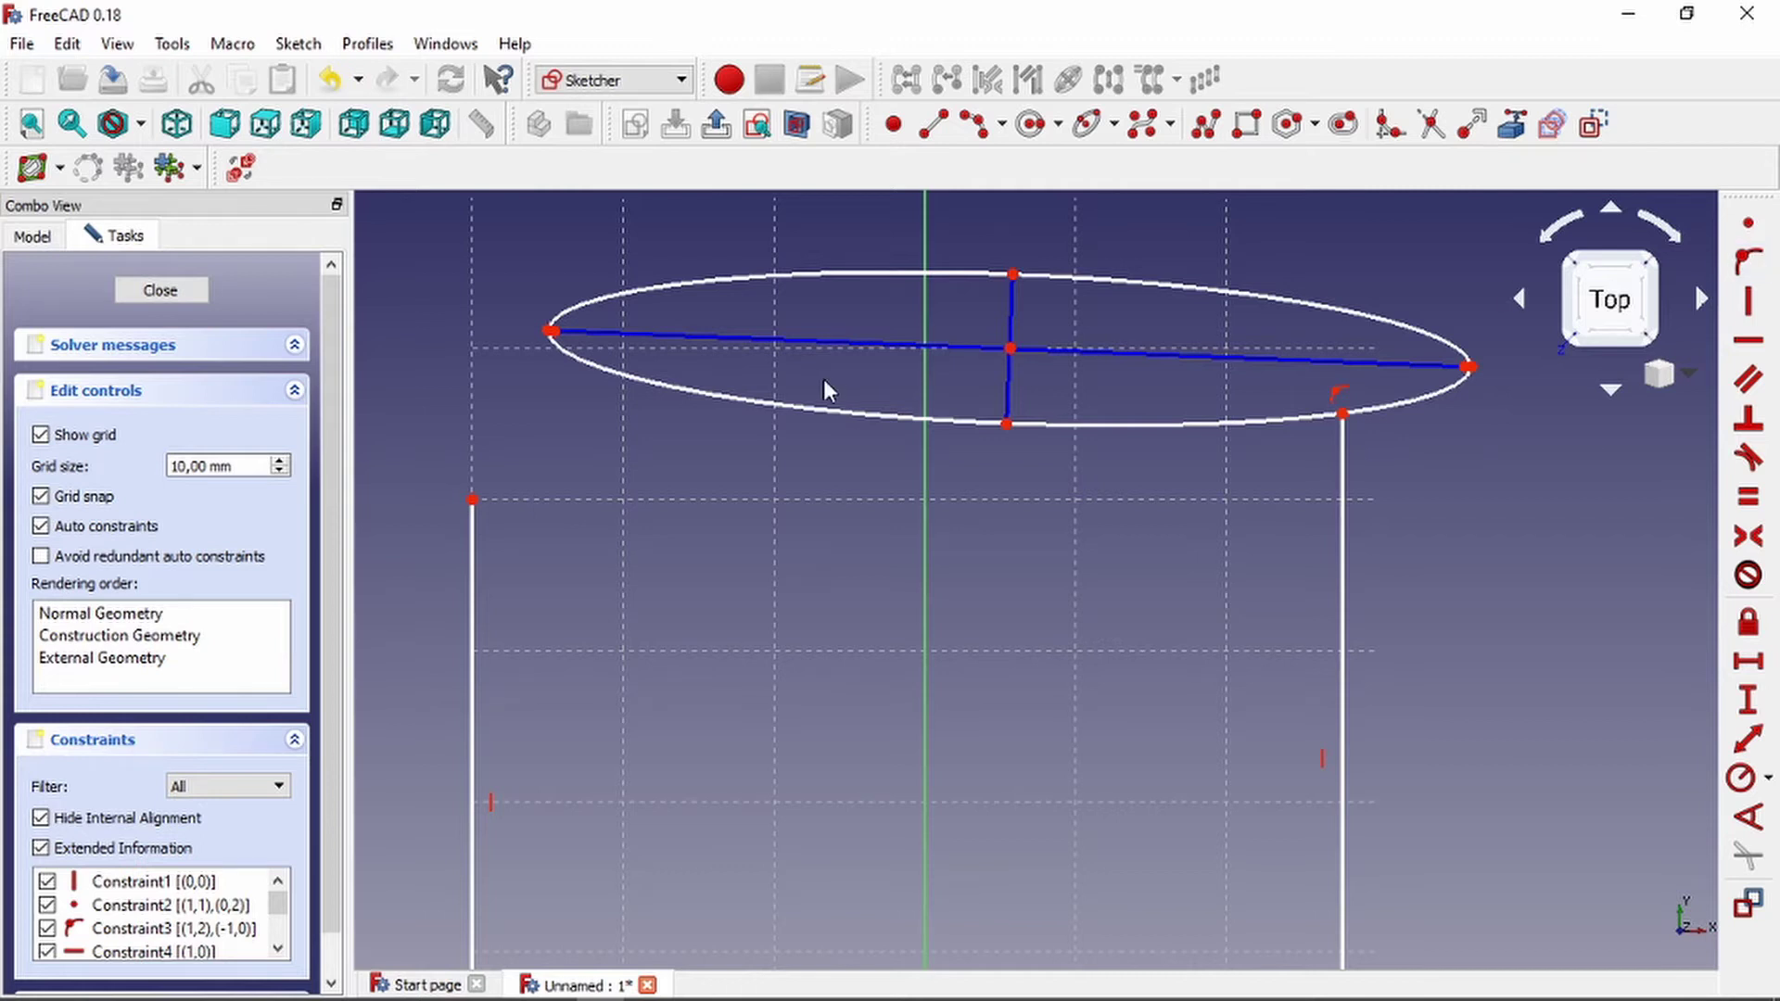
scroll(399, 404, up, 2)
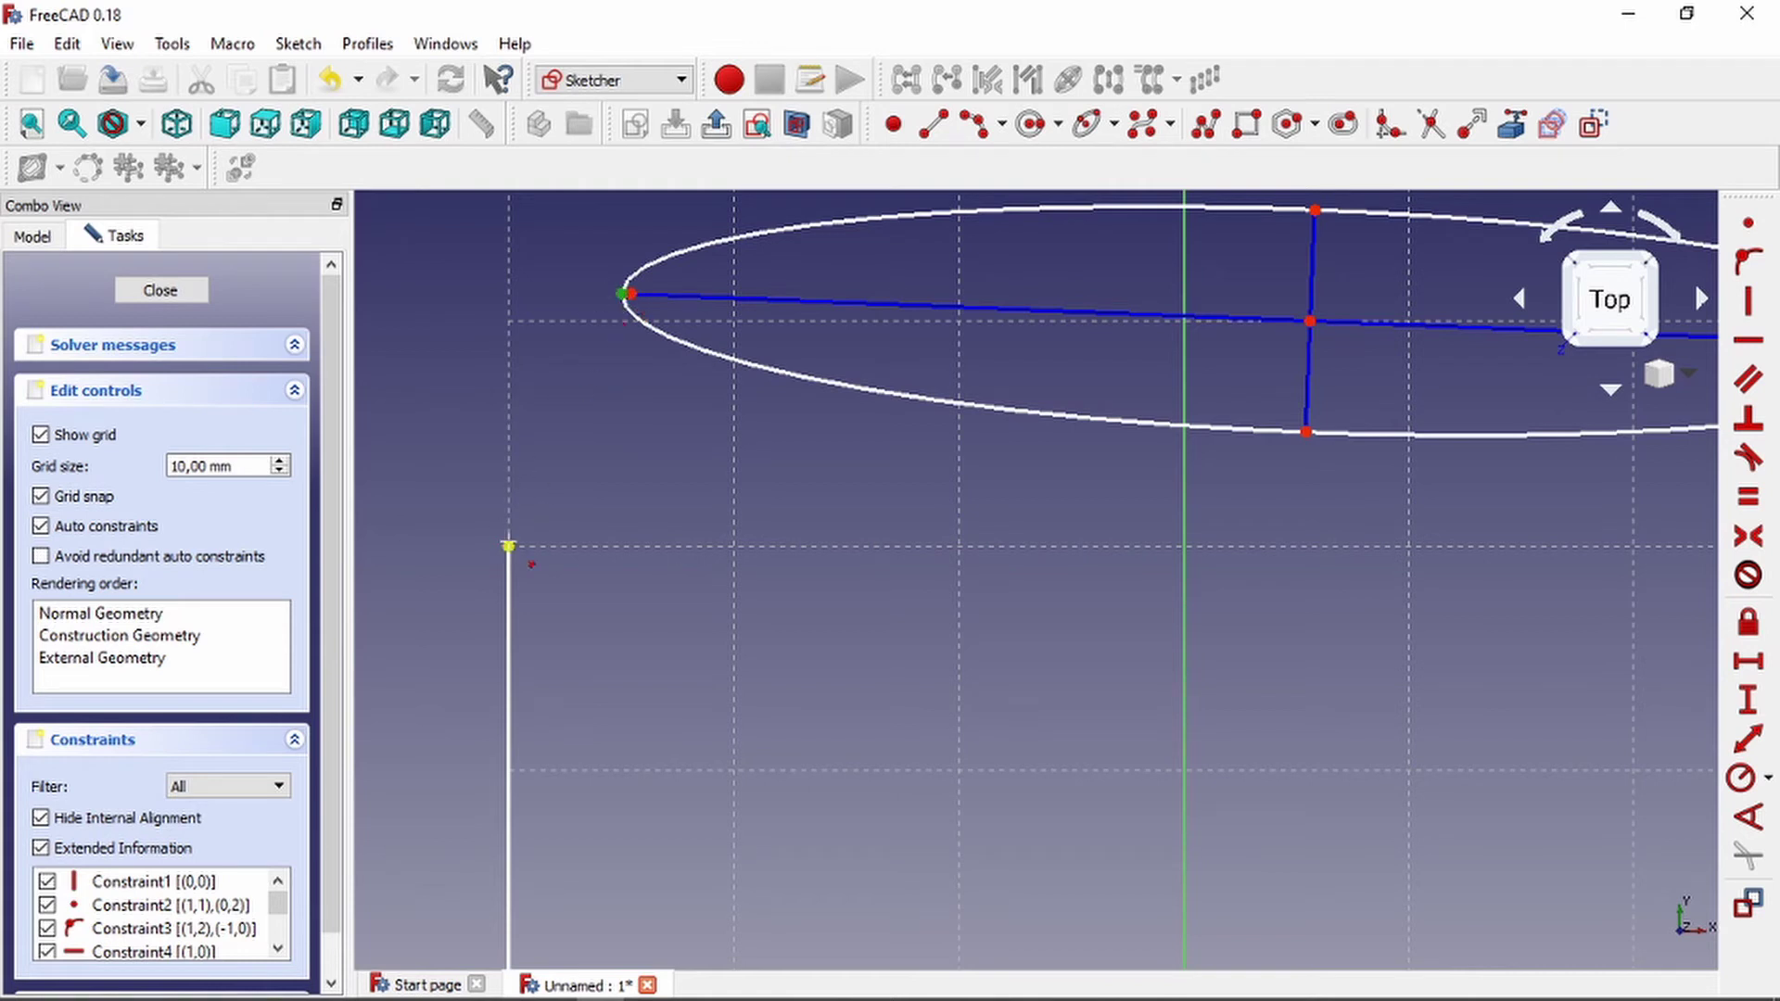
click(509, 547)
scroll(580, 340, down, 6)
scroll(794, 326, up, 2)
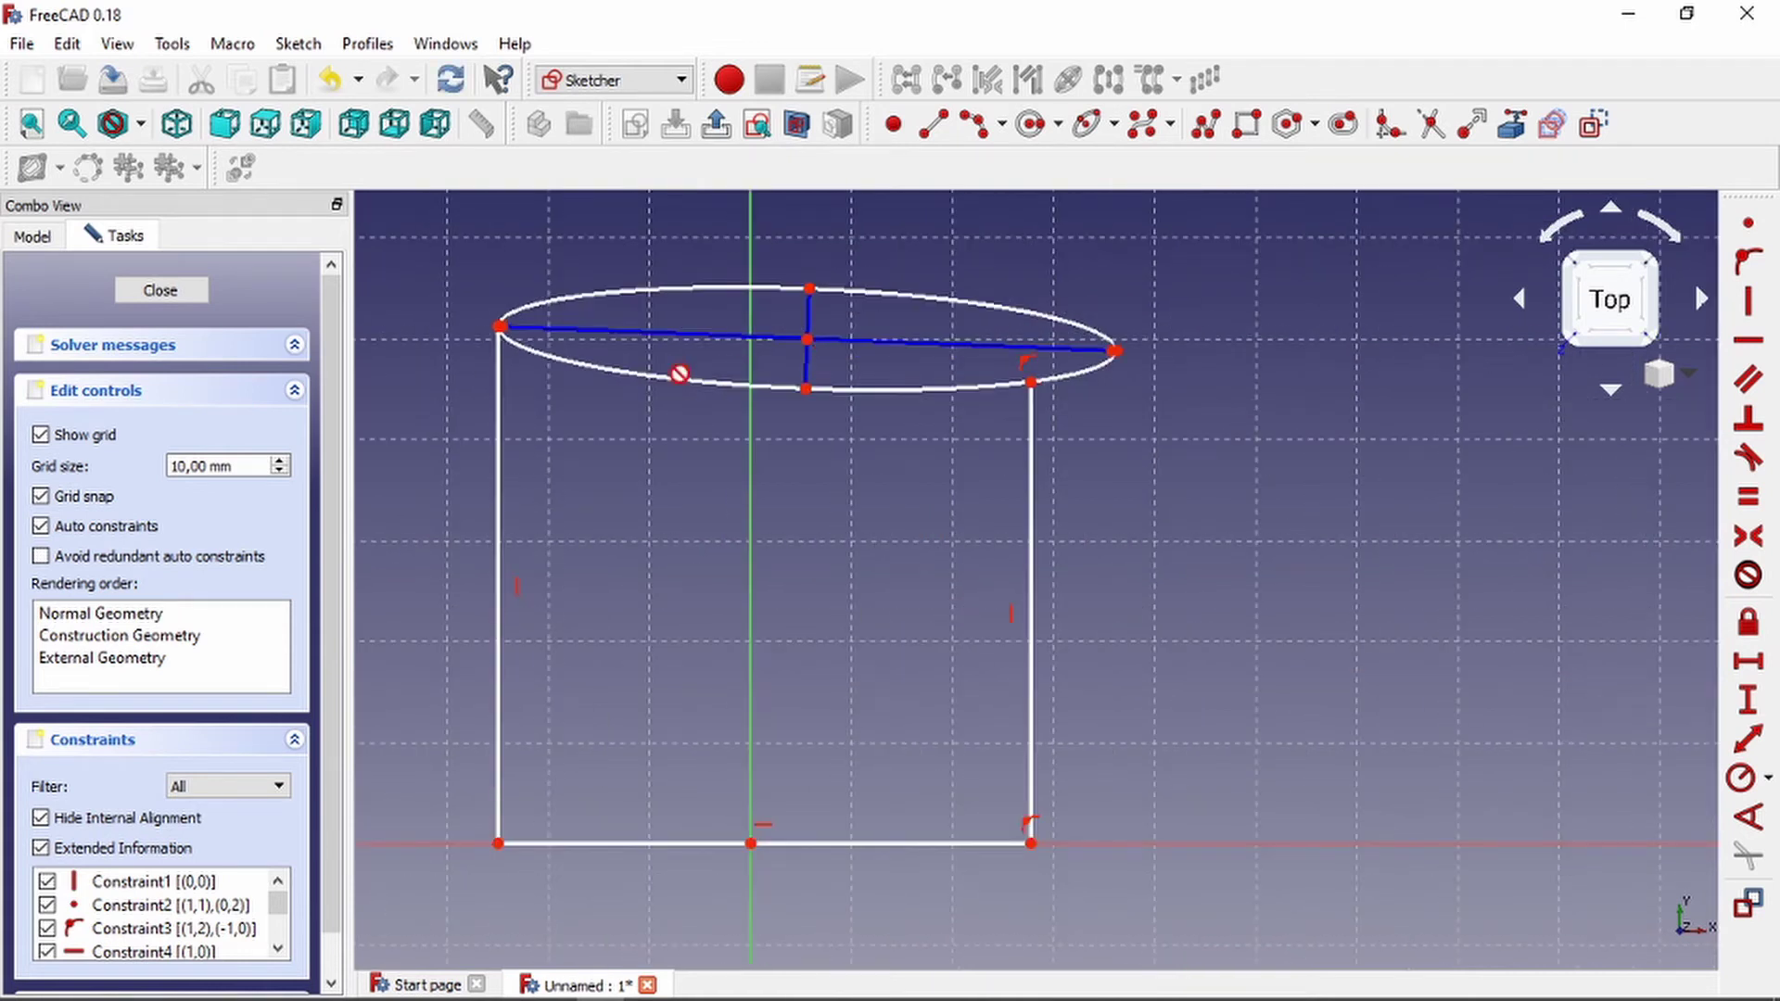
scroll(679, 379, down, 4)
scroll(626, 380, up, 6)
scroll(867, 390, down, 3)
scroll(804, 302, up, 3)
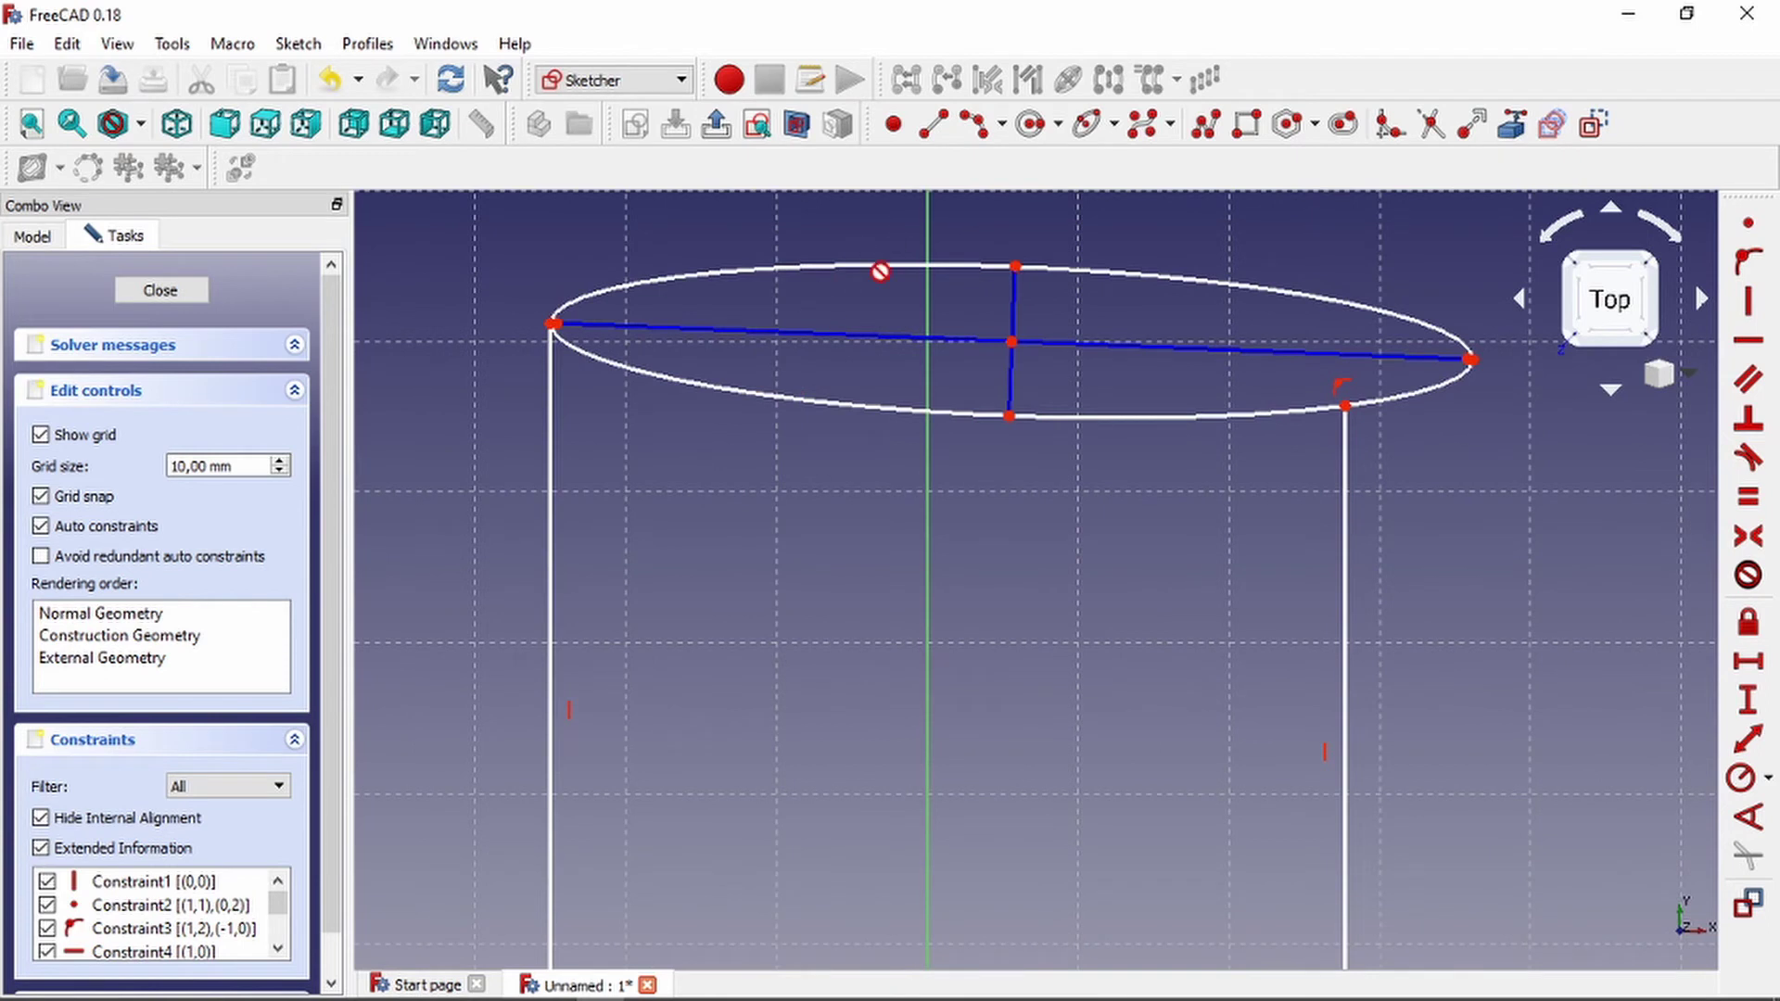
Try moving the joined left corner inward and down, and undo back to the flat ellipse centred at (0, 40).
key(Escape)
mouse_move(552, 327)
mouse_down()
mouse_move(509, 370)
mouse_move(568, 600)
mouse_move(699, 385)
mouse_move(621, 494)
mouse_move(842, 353)
mouse_move(627, 448)
mouse_up()
key(ctrl+z)
key(ctrl+z)
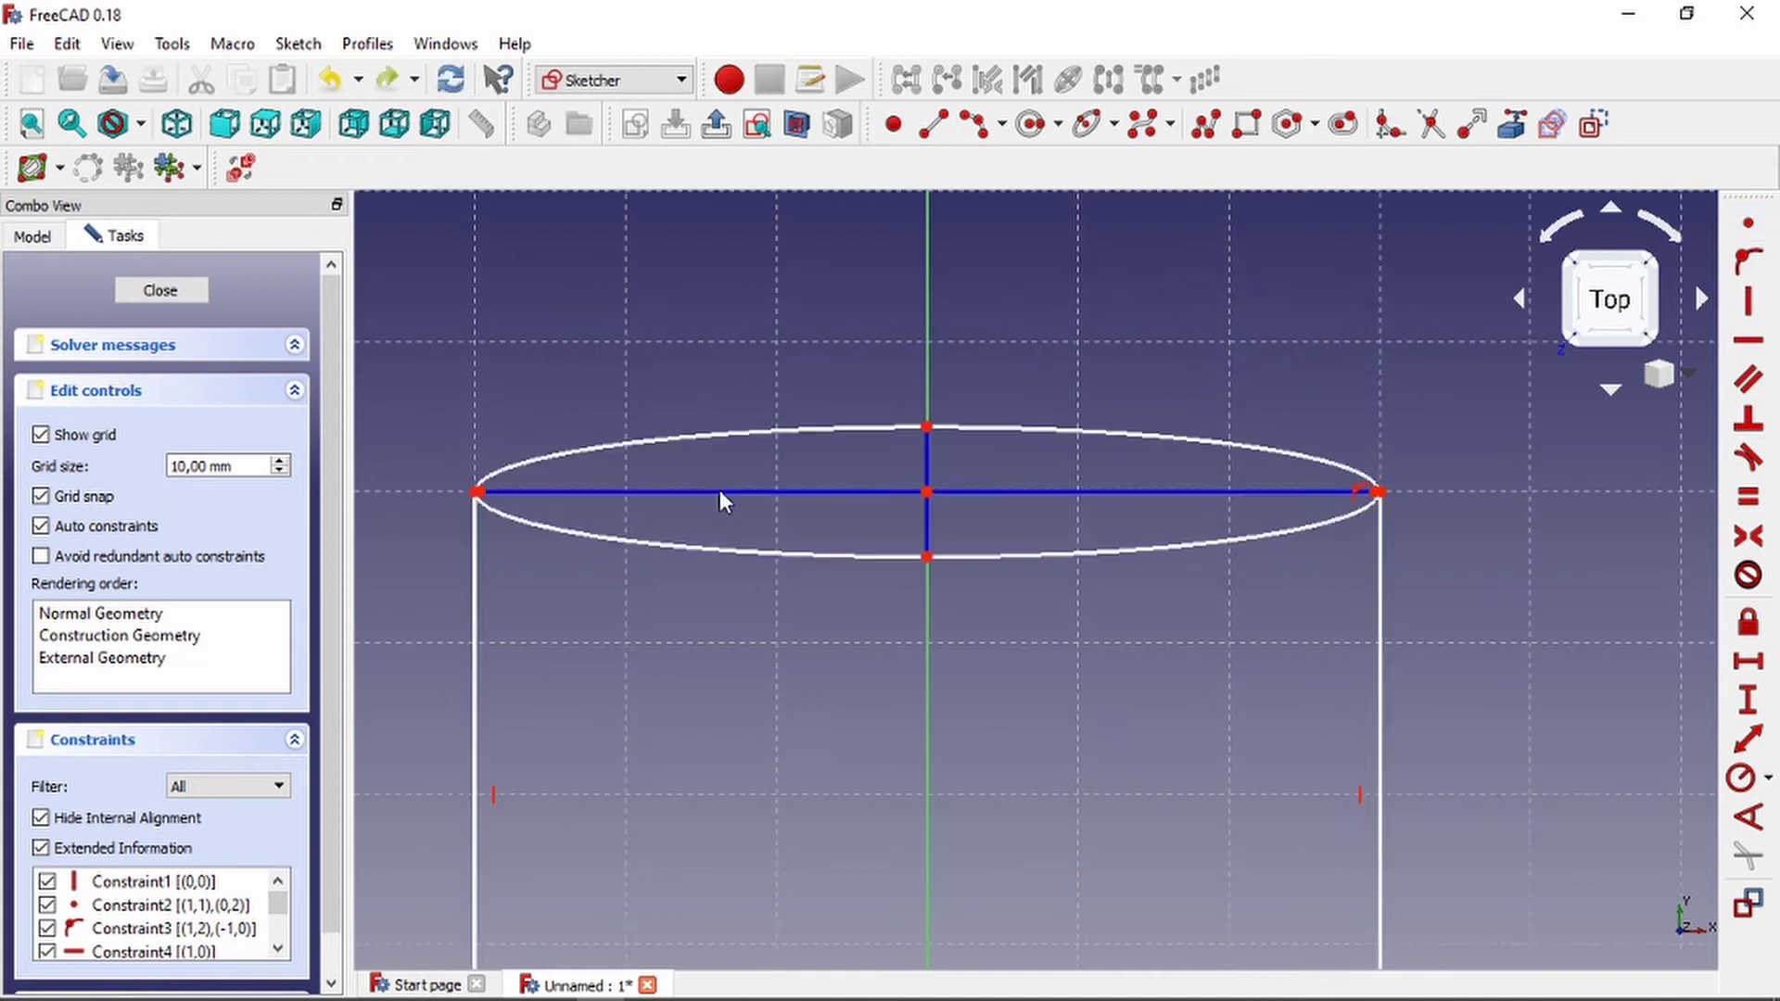
Delete the ellipse spanning the upper ends of the two vertical lines.
middle_drag(1031, 501, 944, 482)
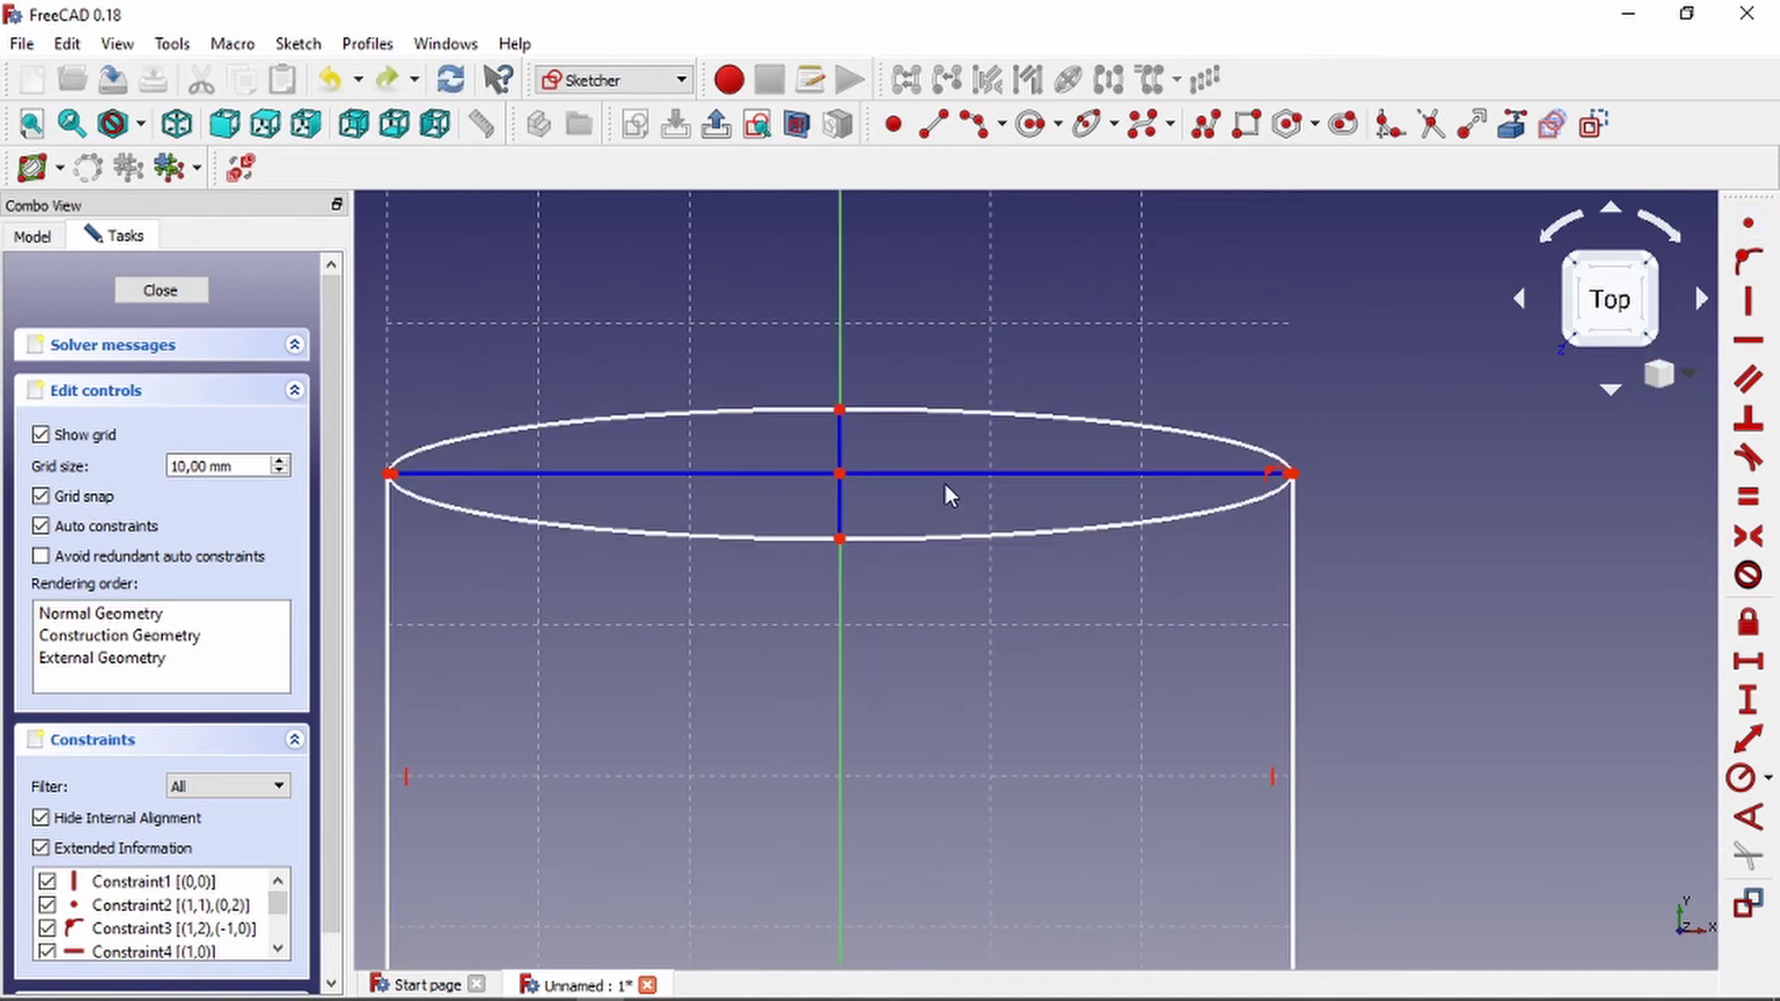
click(1133, 420)
key(Delete)
scroll(1020, 408, down, 2)
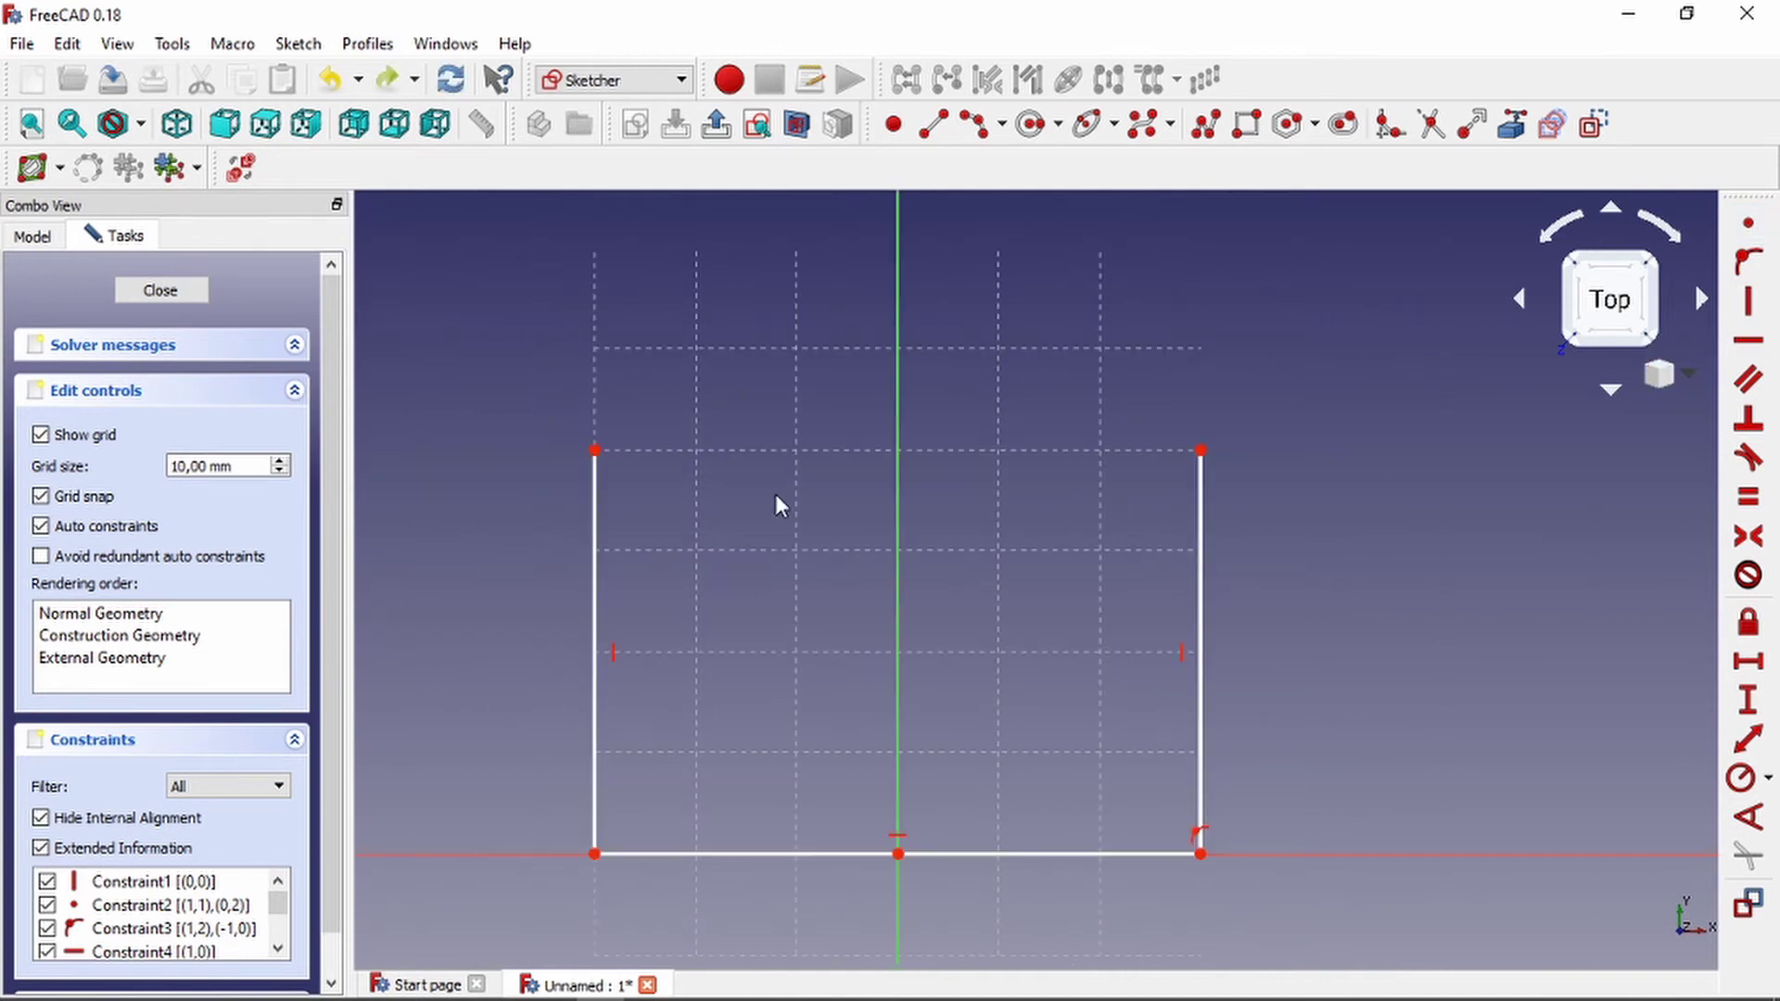
Try an ellipse by periapsis and apoapsis from (-30, 40) to (30, 40) with about 5 mm minor radius, and undo it.
scroll(777, 491, up, 2)
click(1114, 124)
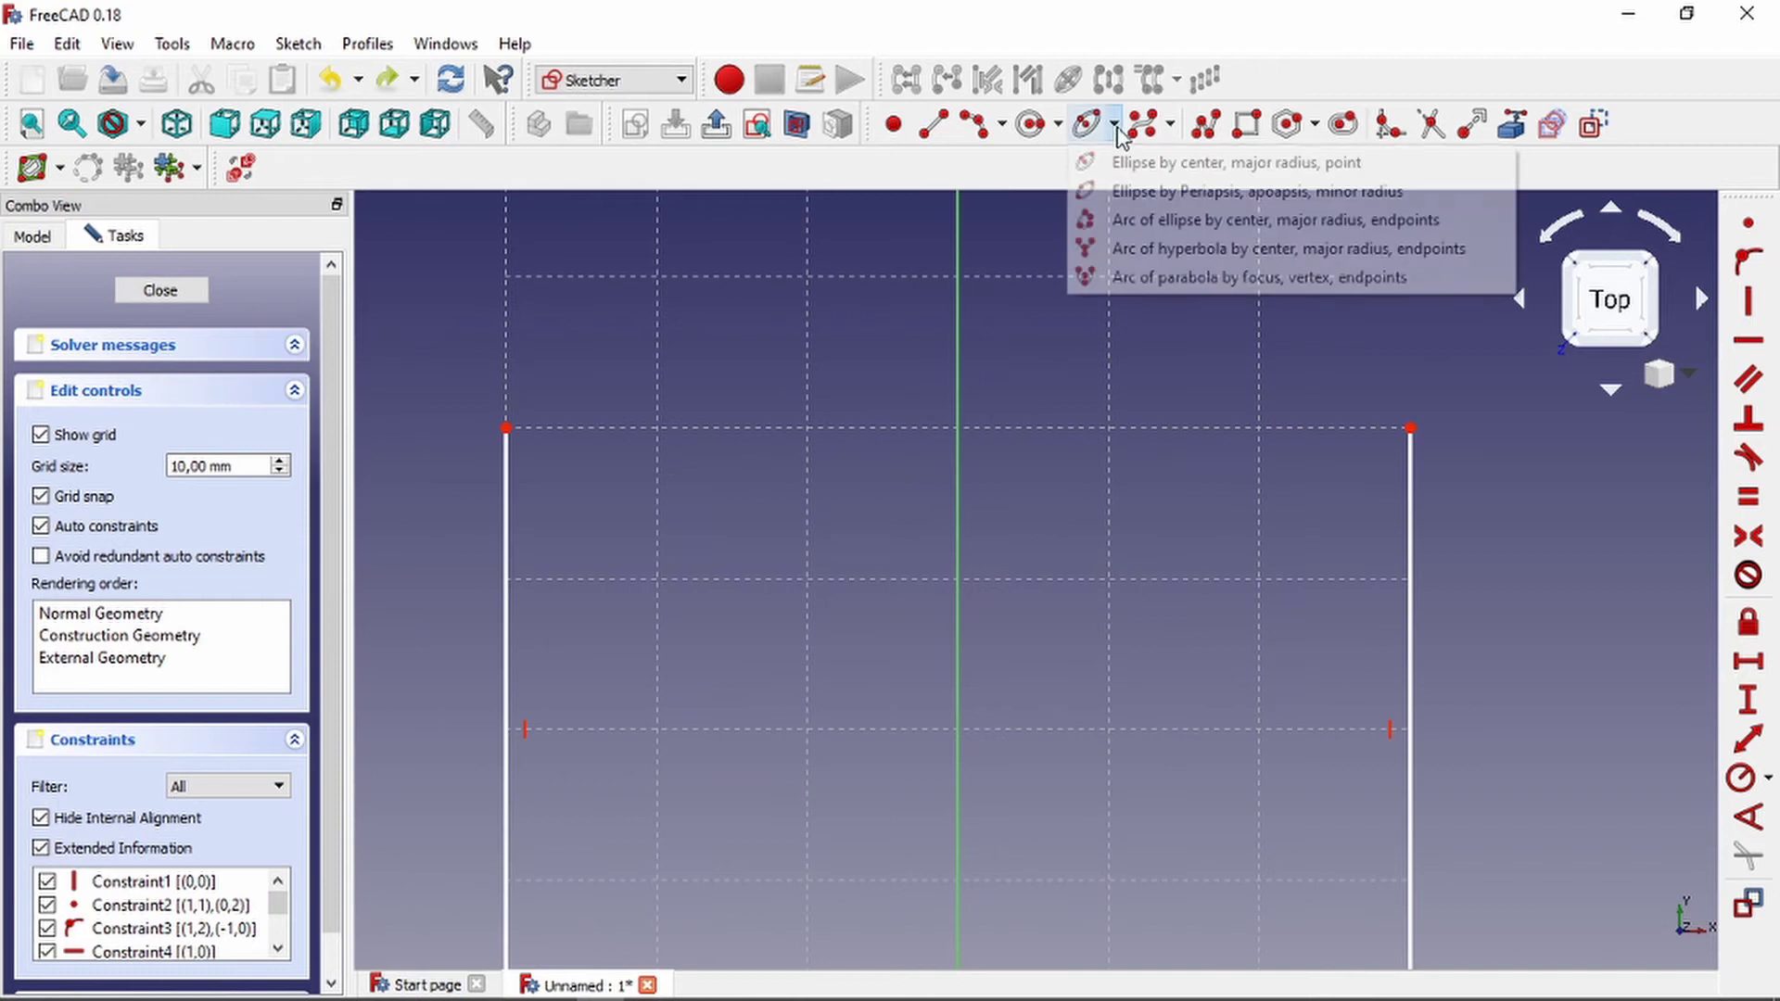
click(1132, 192)
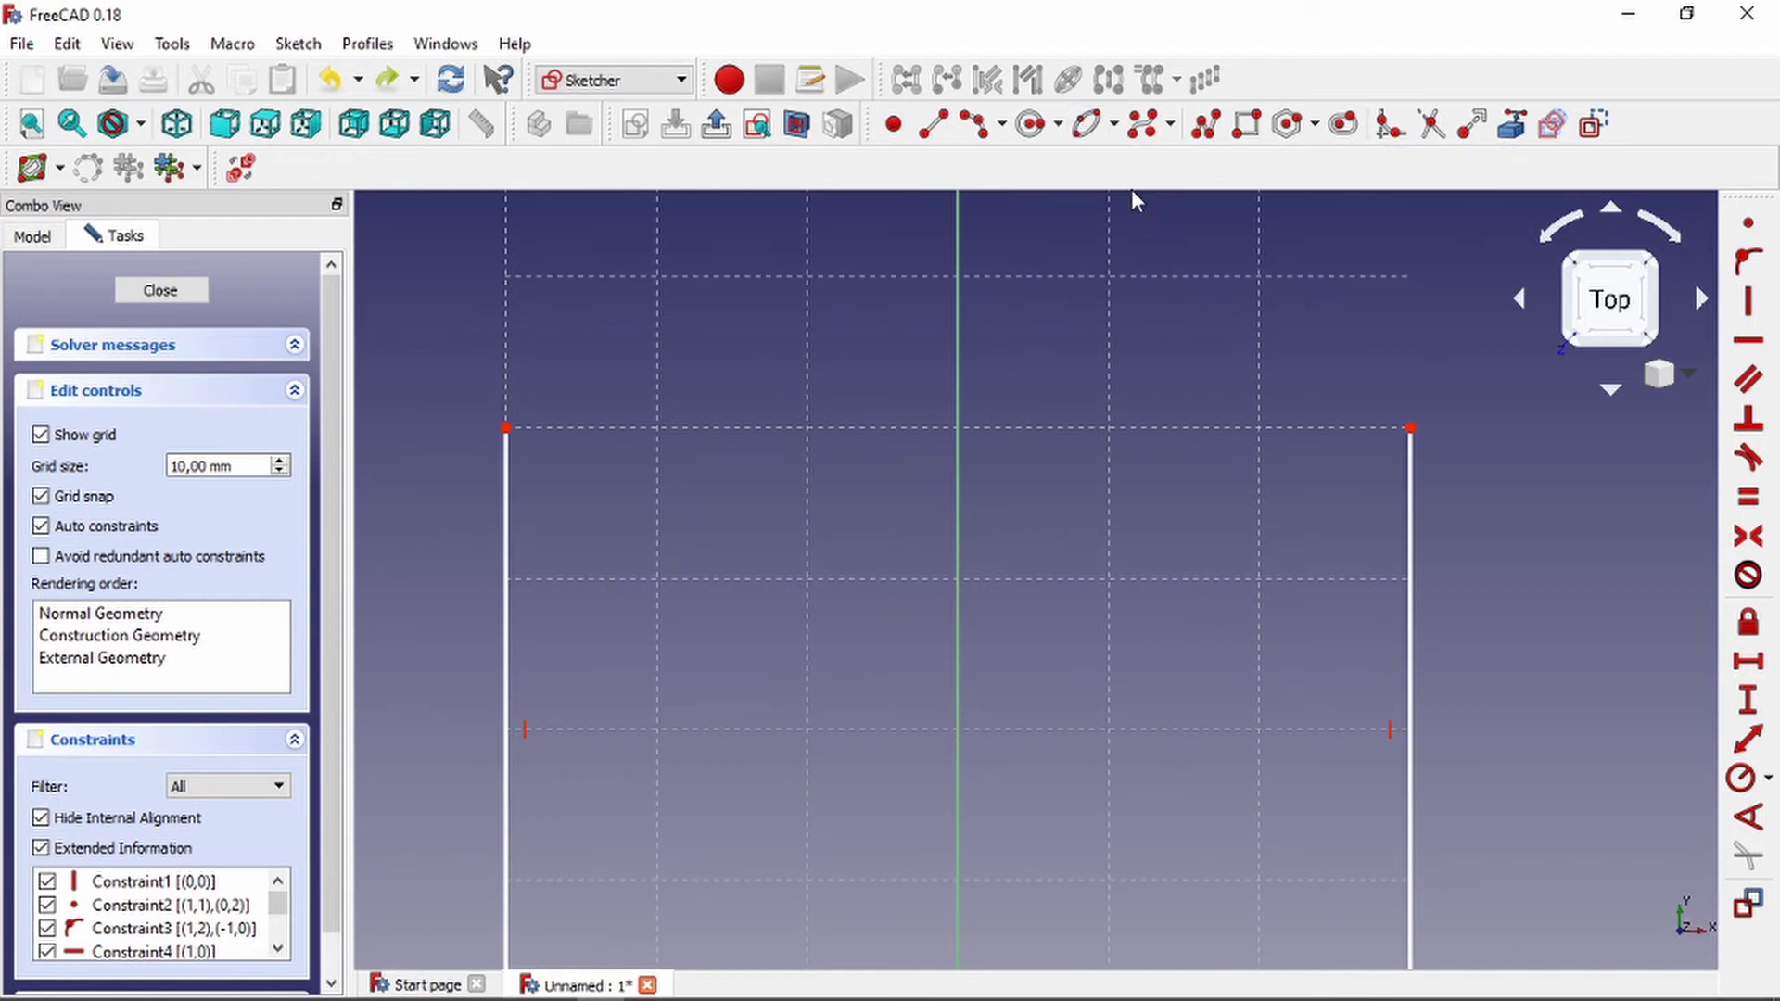
click(507, 428)
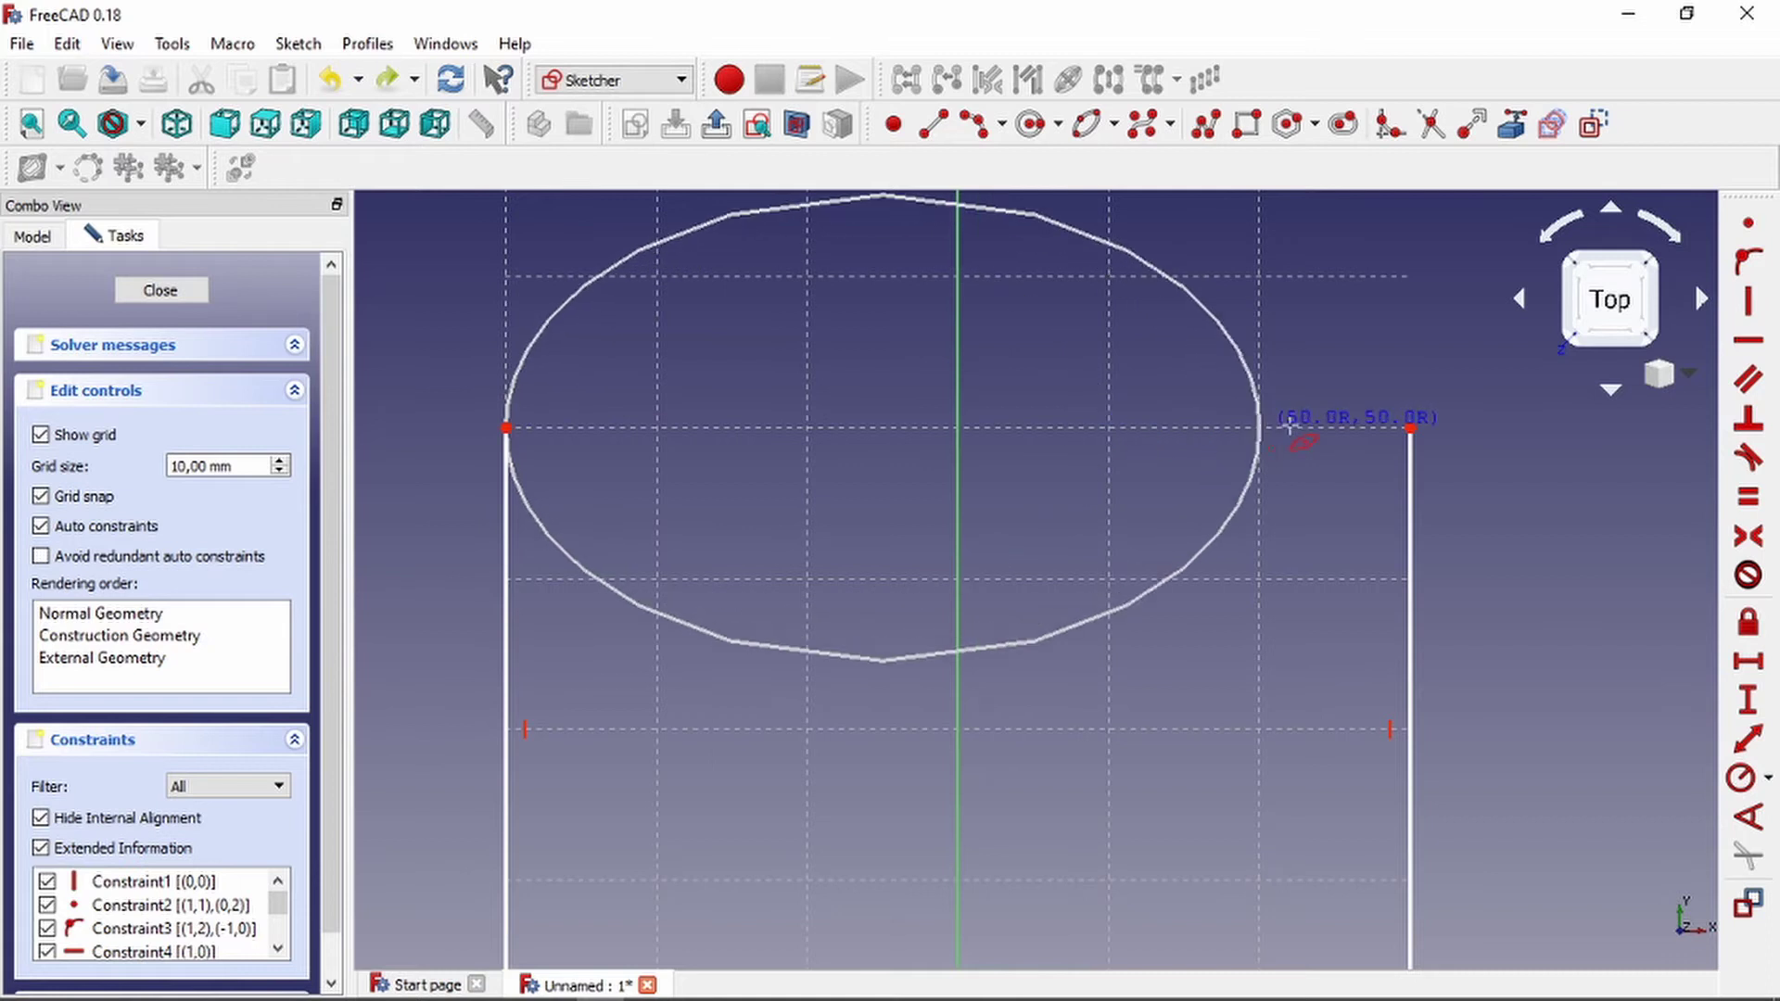
click(1411, 428)
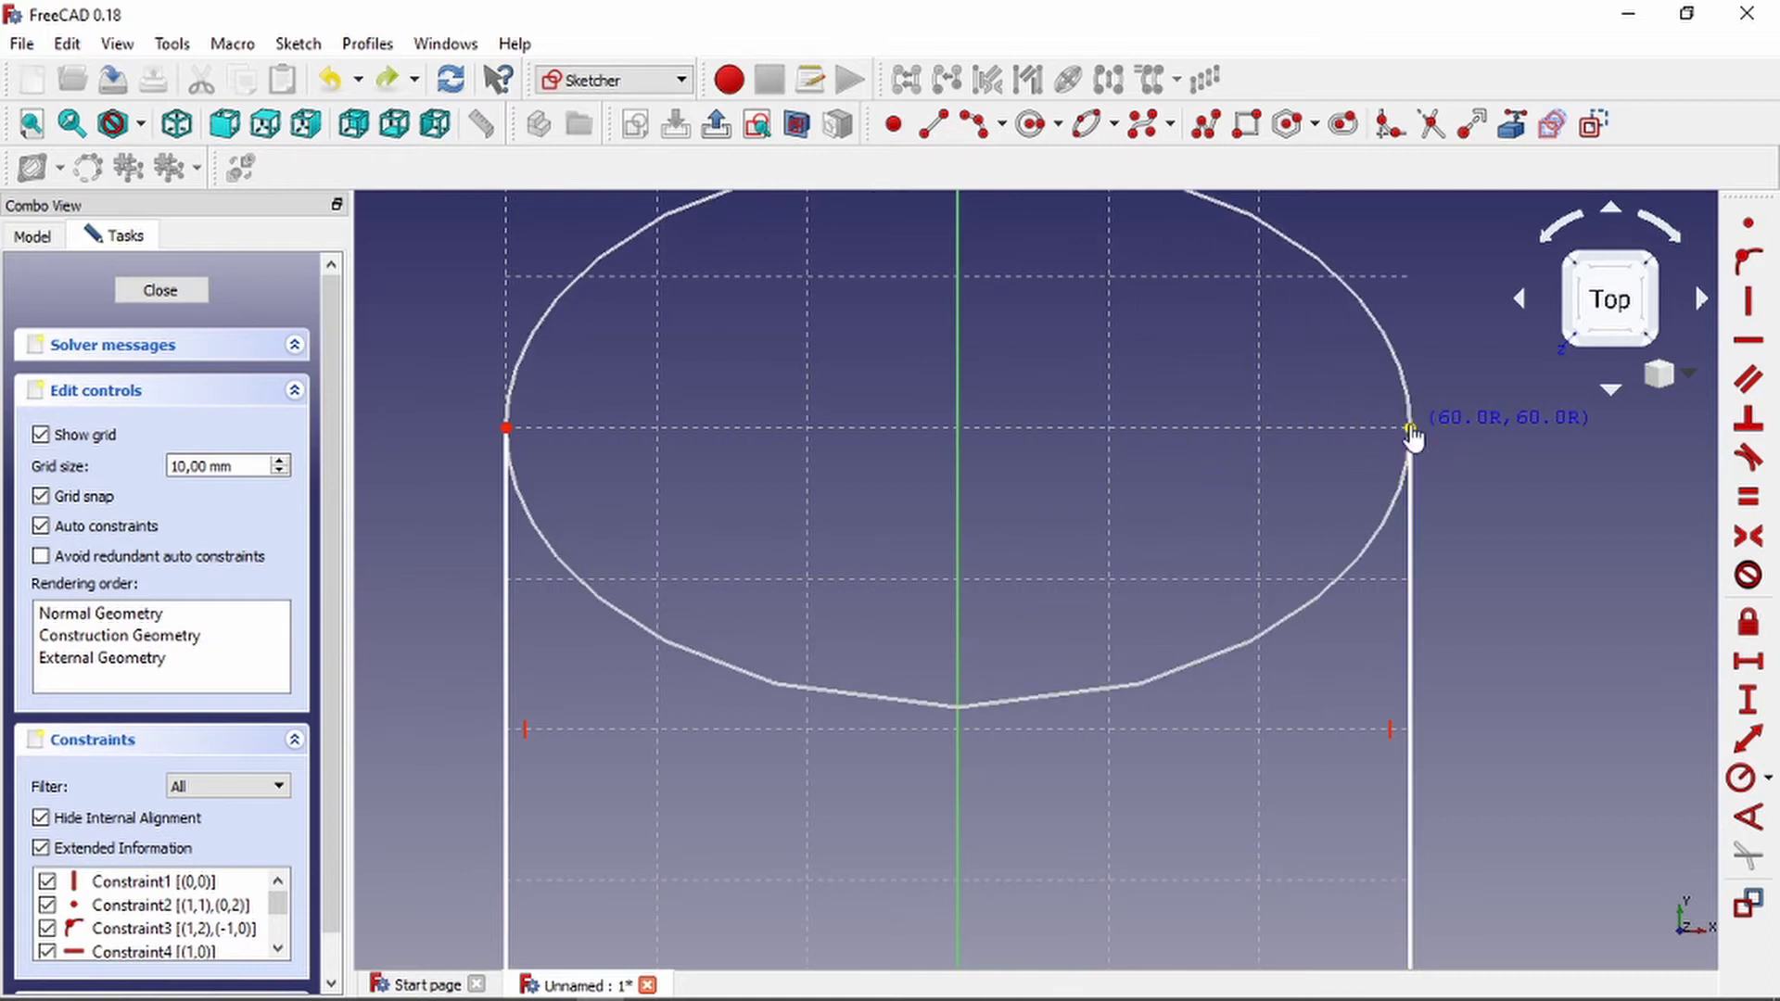
click(1376, 347)
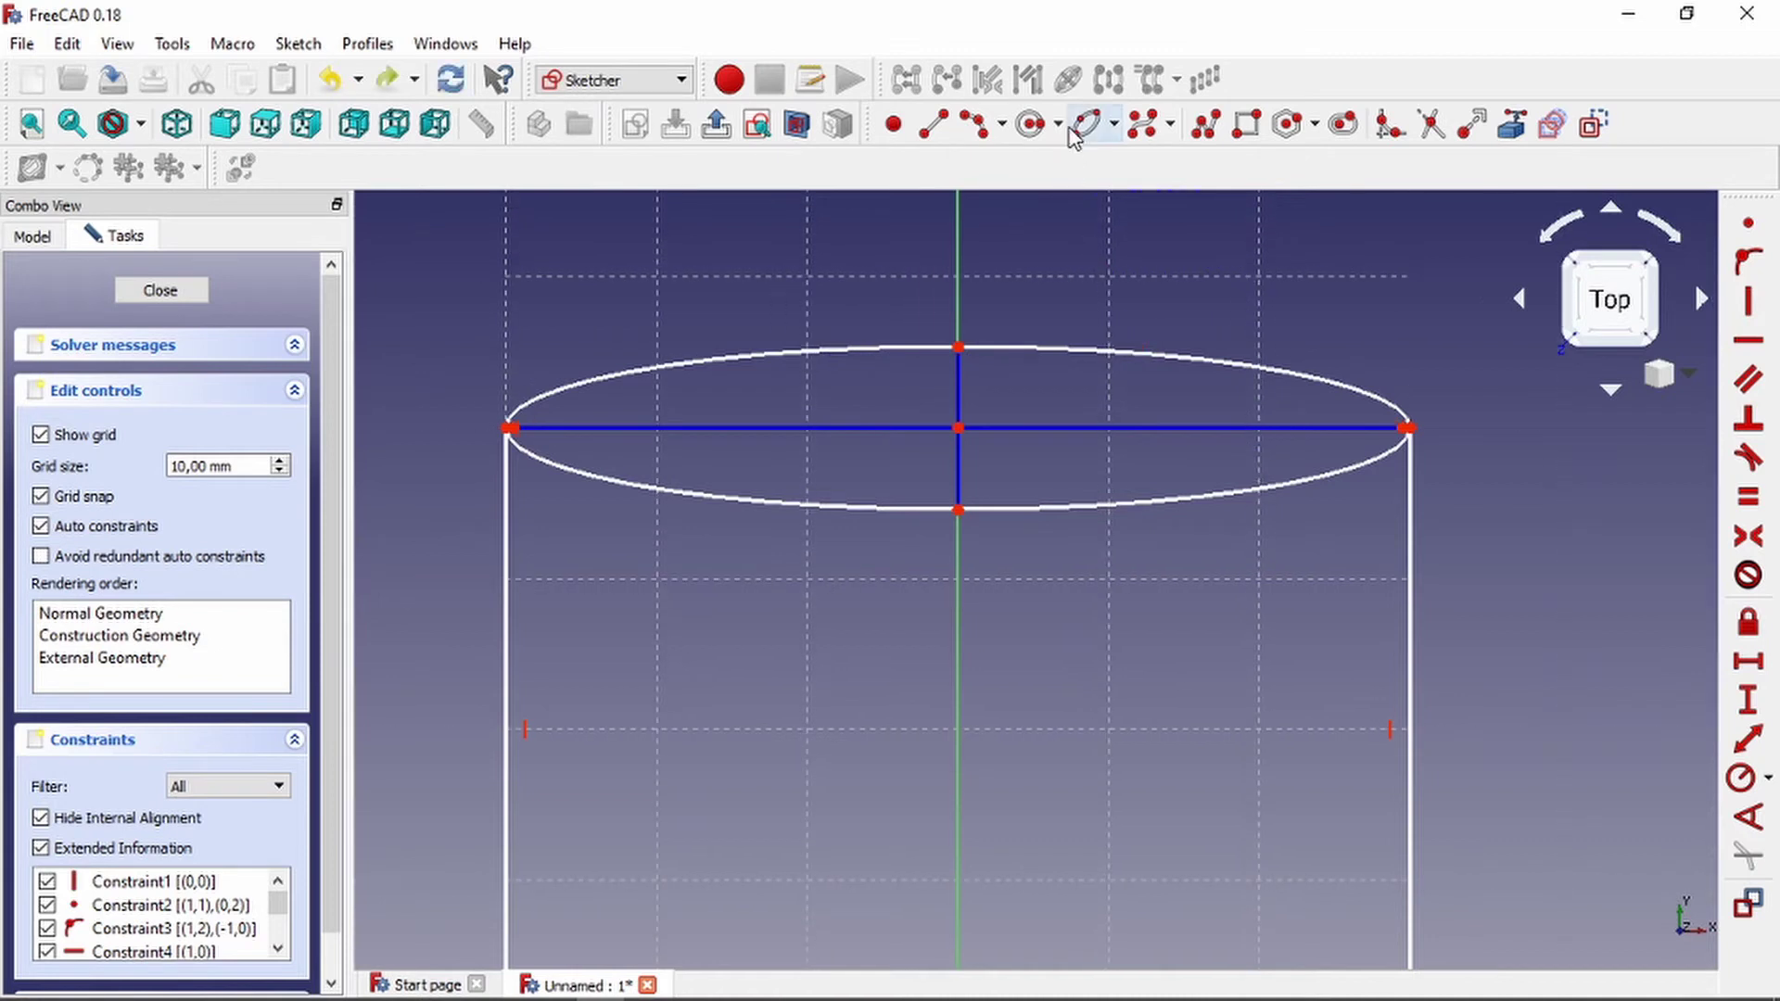
key(ctrl+z)
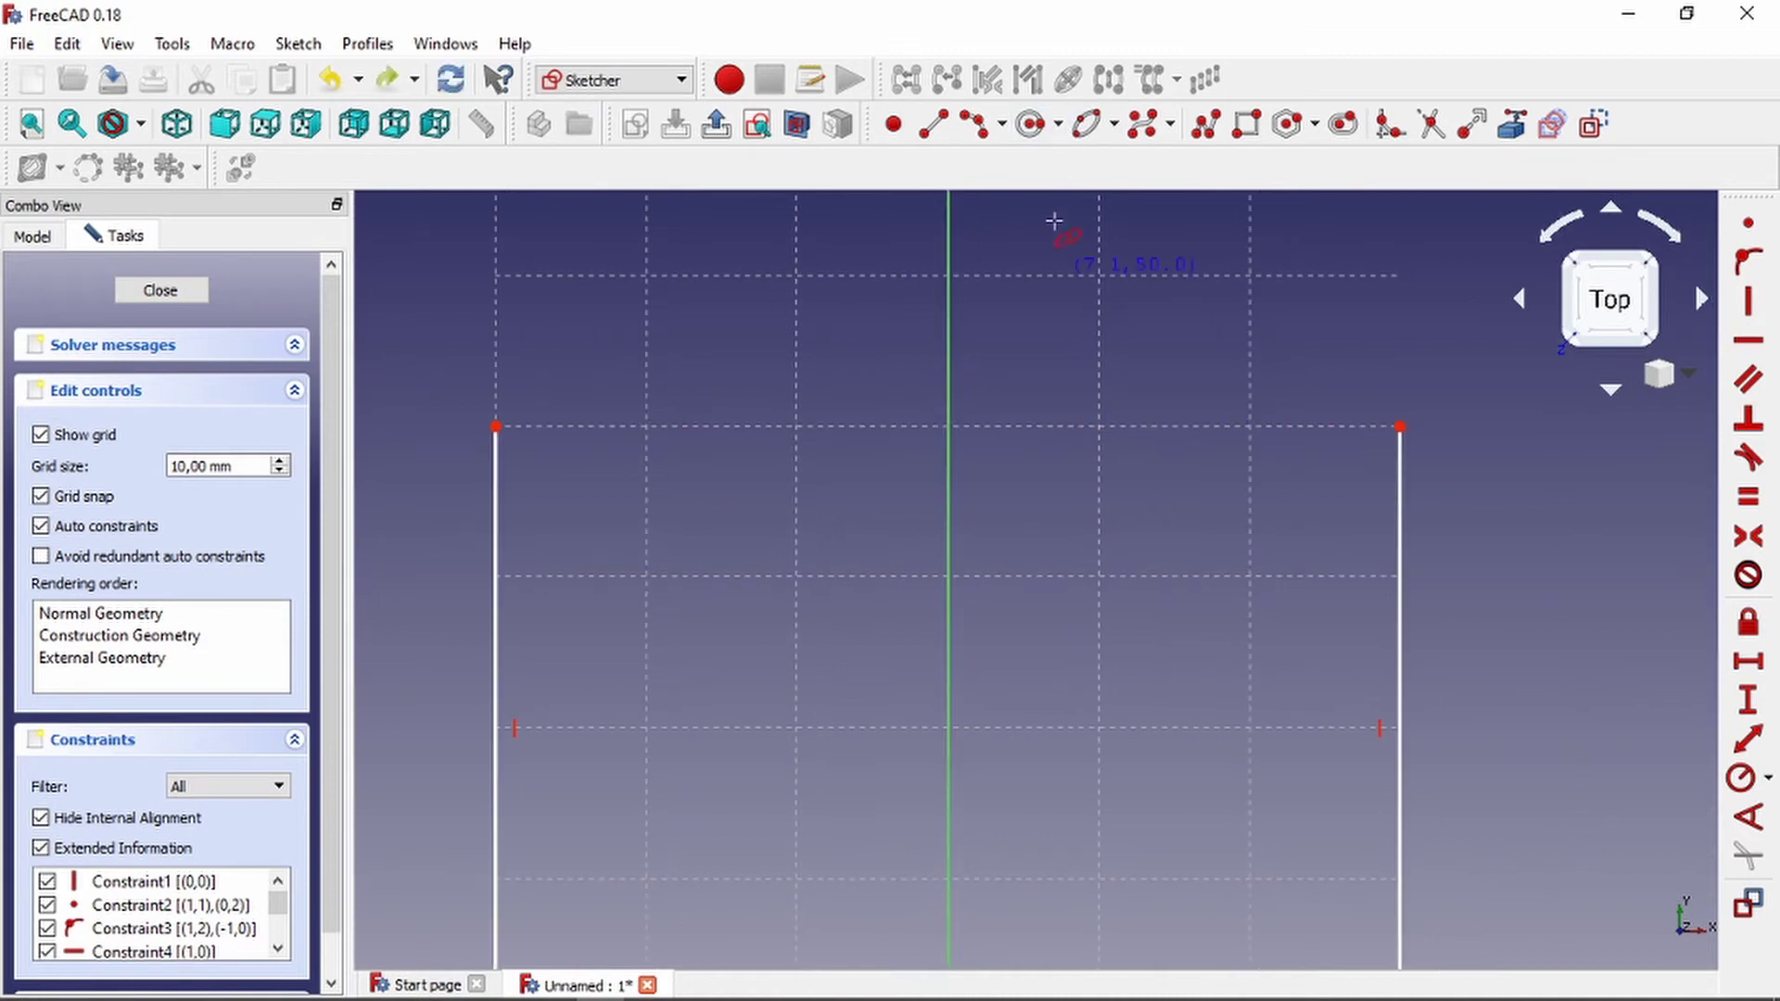
Try an arc of ellipse centred at (0, 40) with about 14 mm horizontal major radius and about 9 mm minor radius, and undo it.
click(1058, 127)
click(1113, 127)
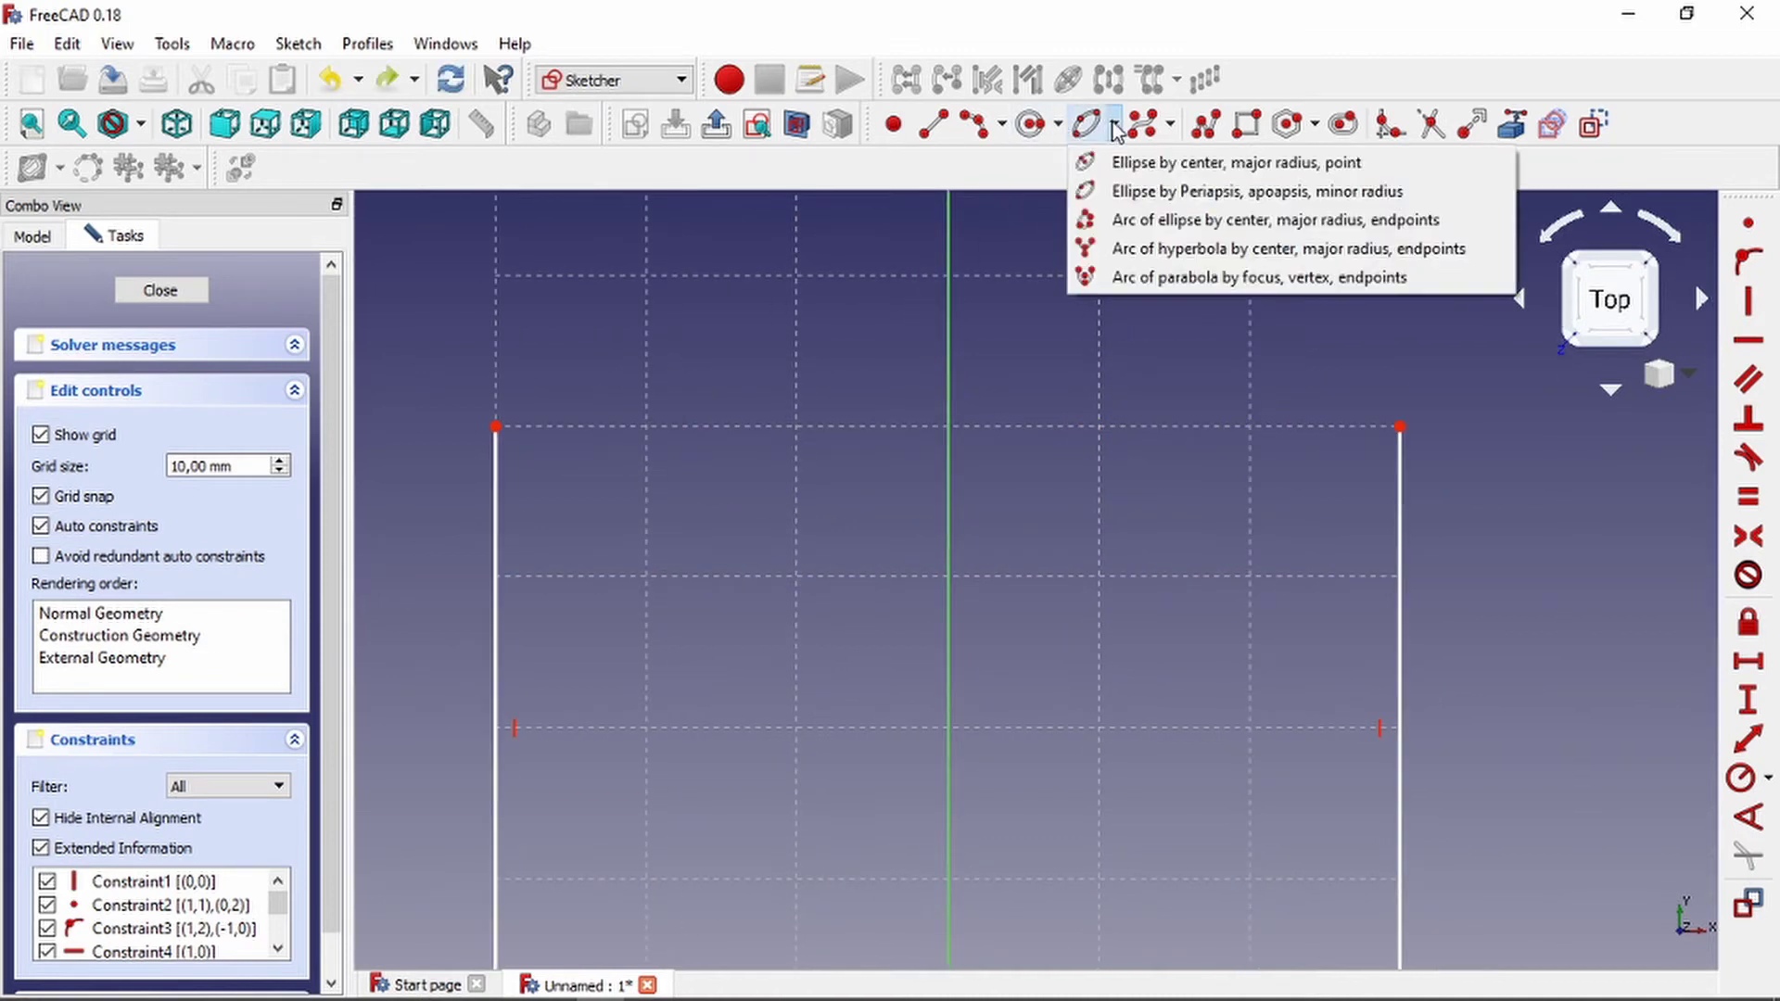
click(1158, 222)
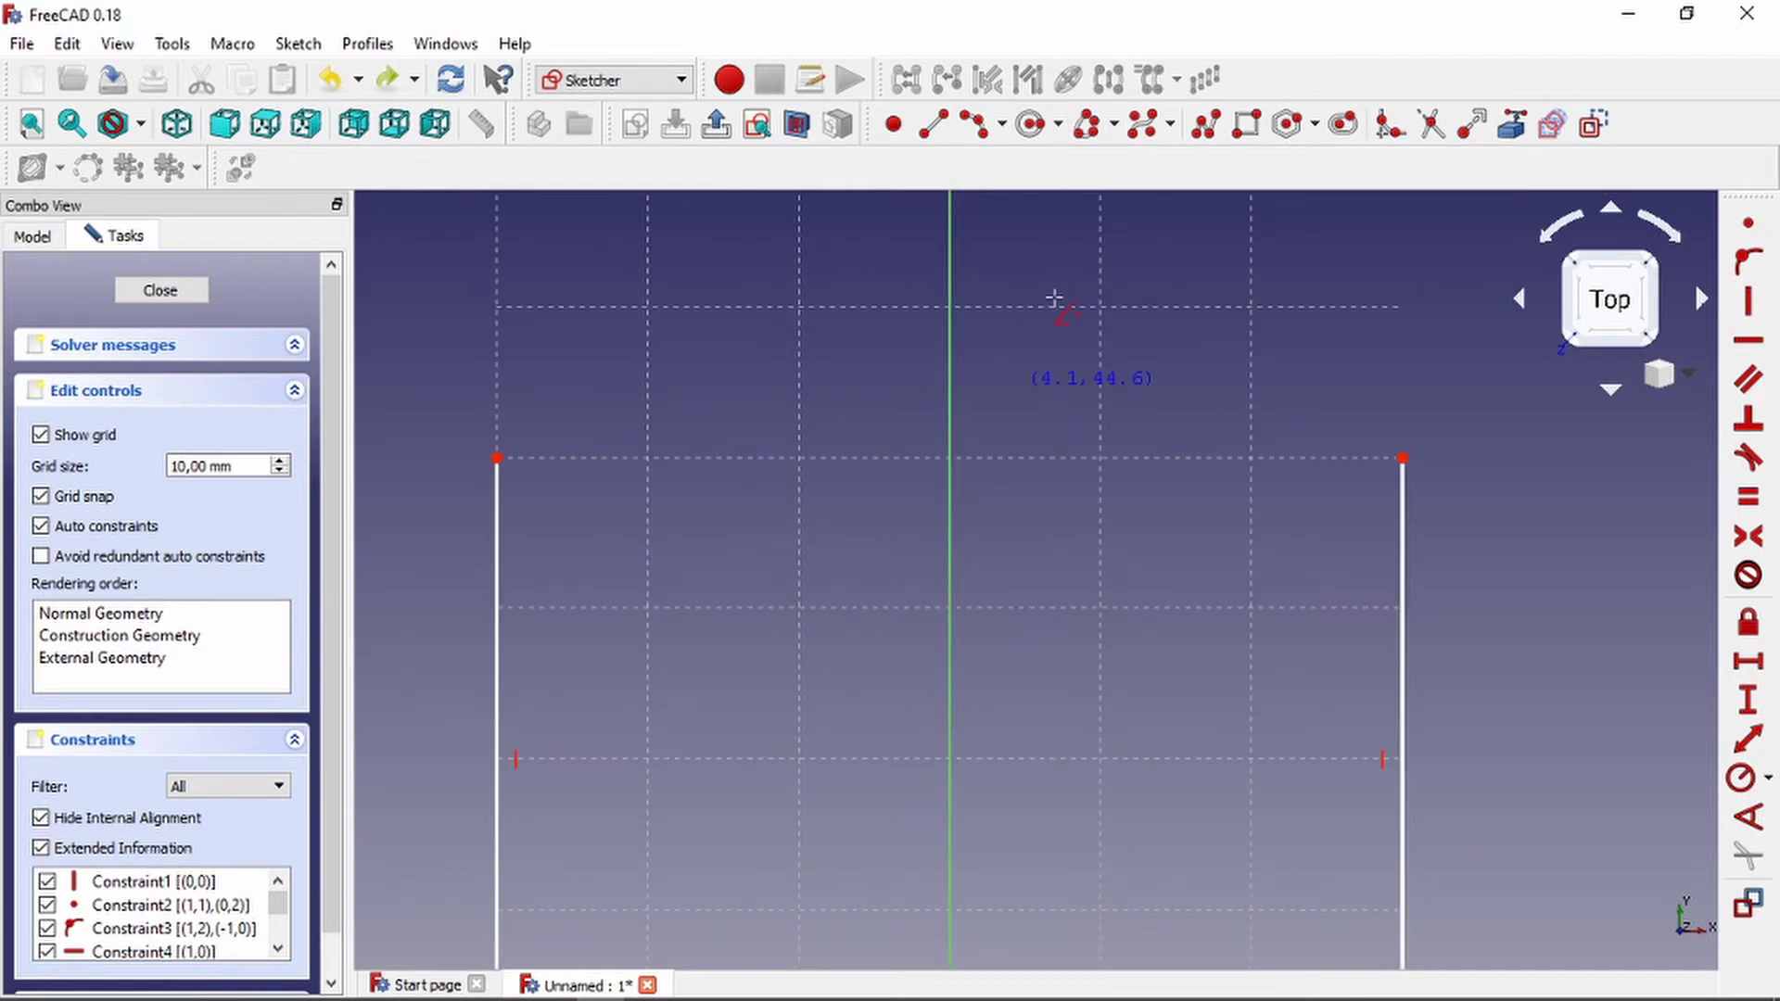
click(1118, 129)
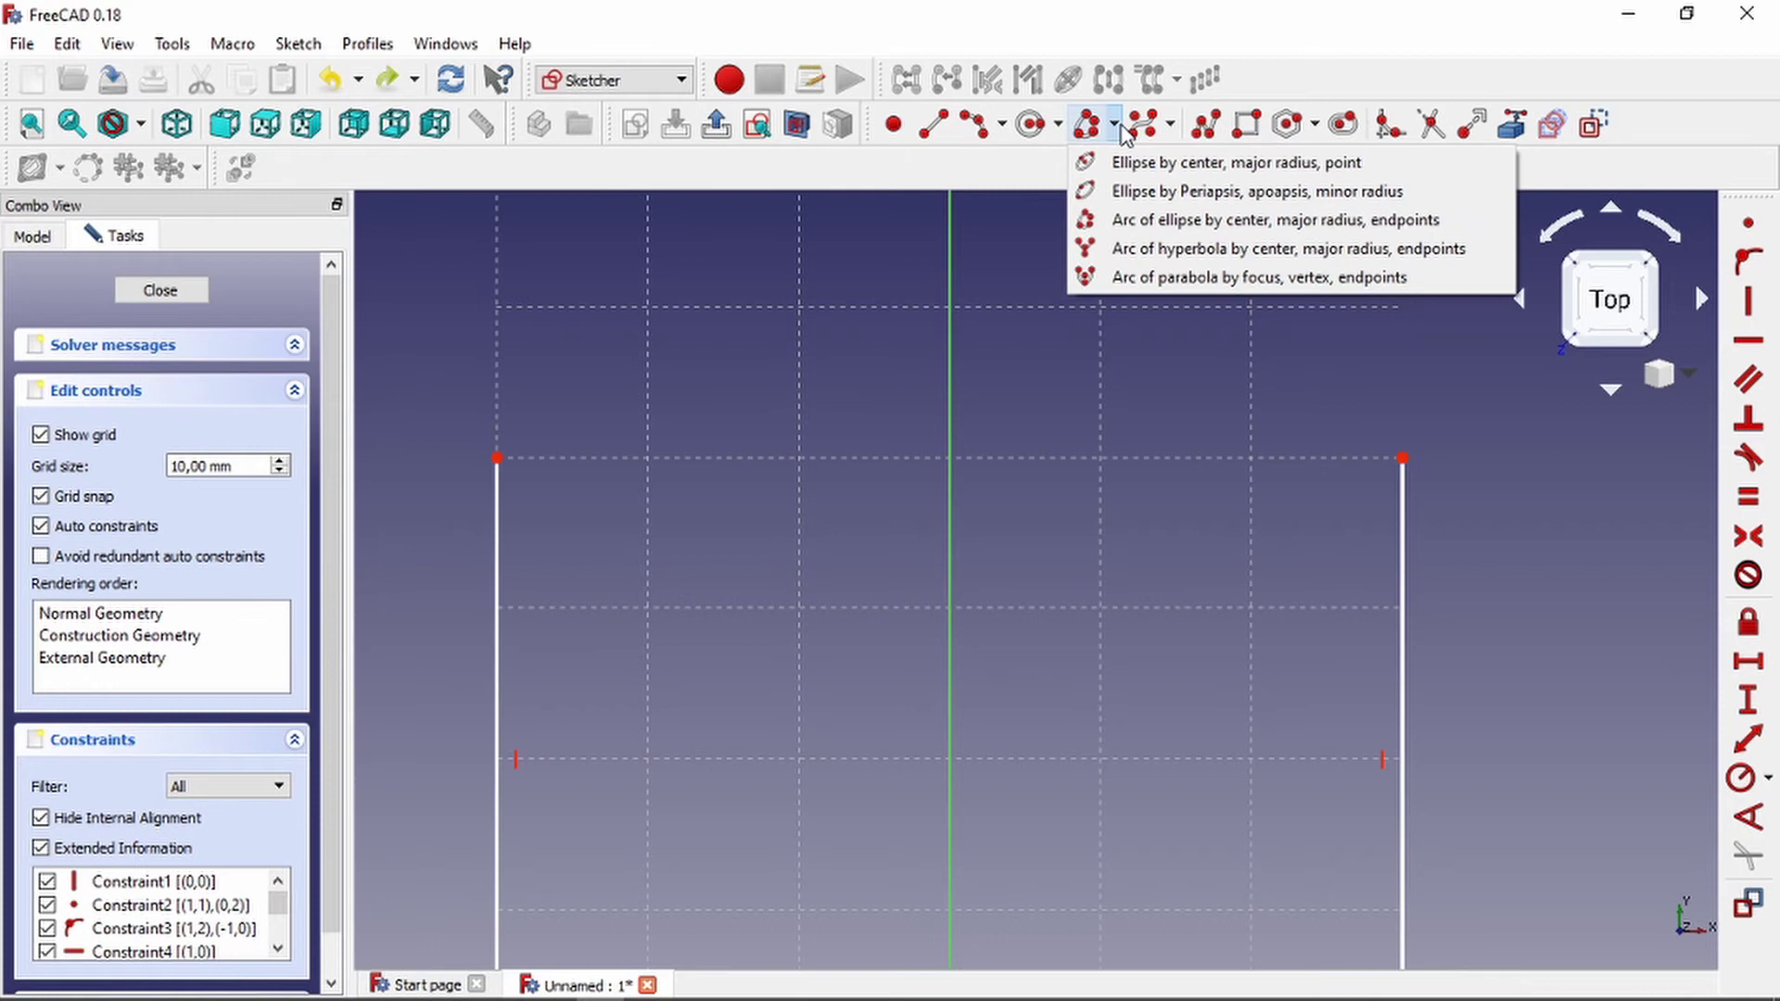
click(1122, 133)
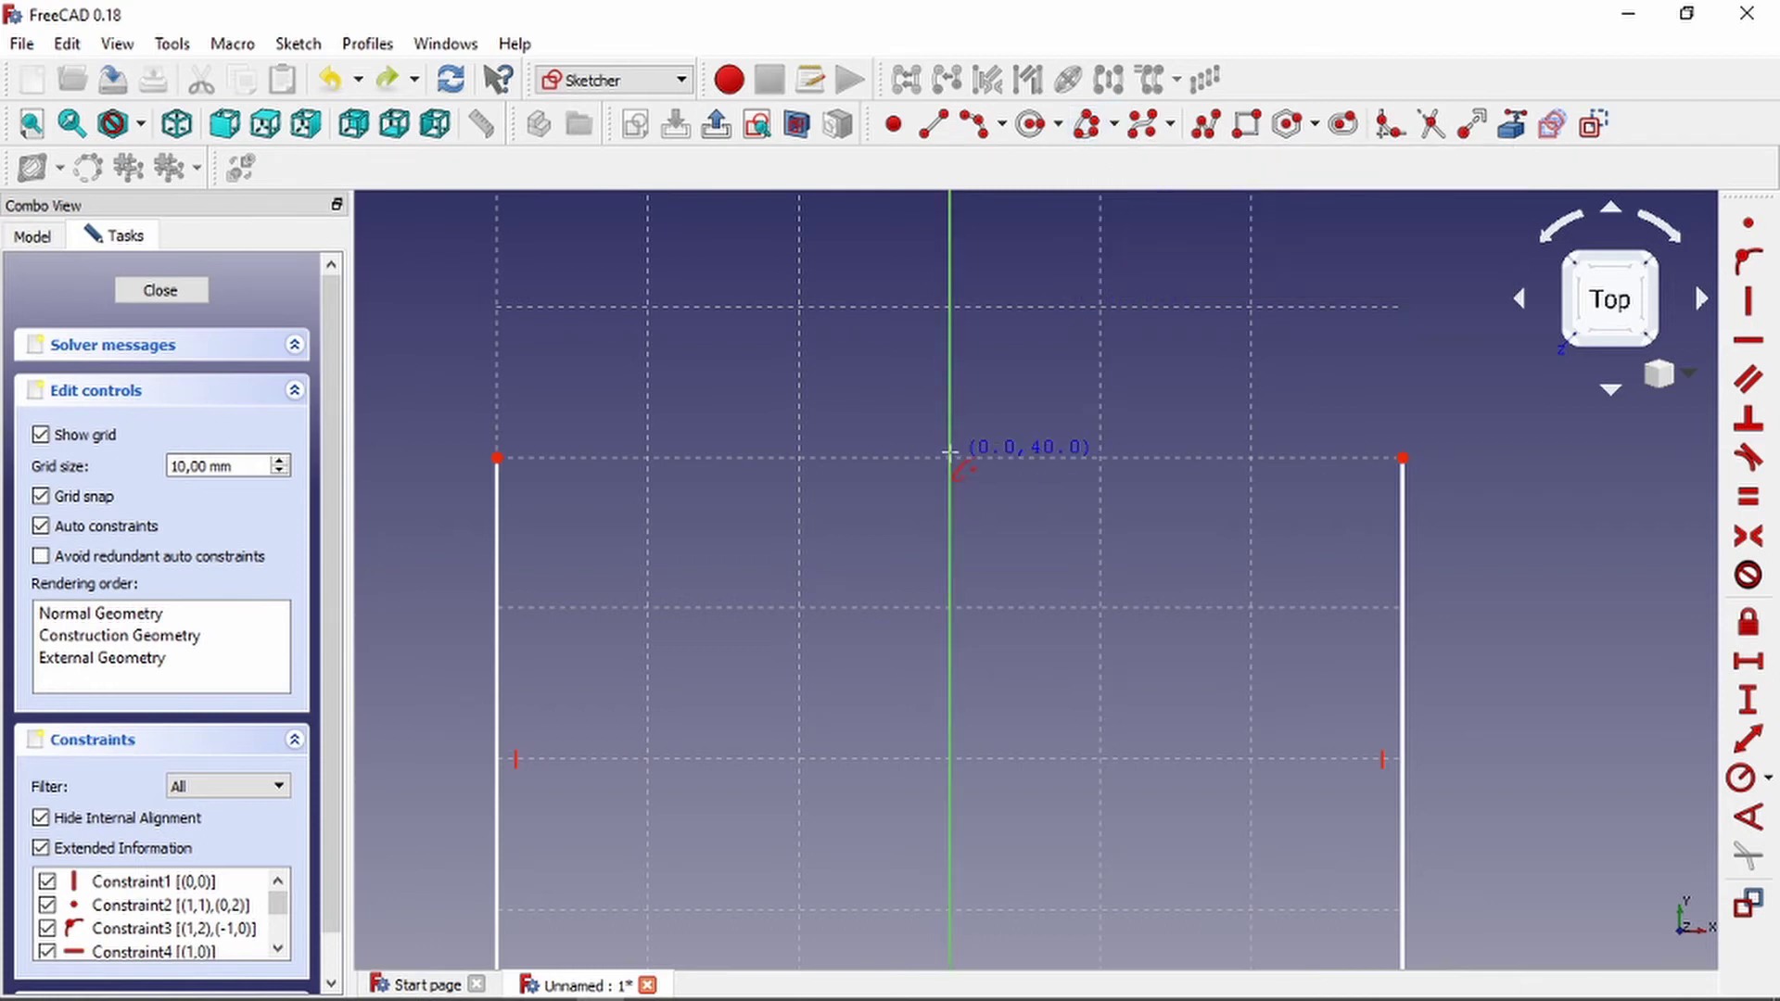
click(950, 456)
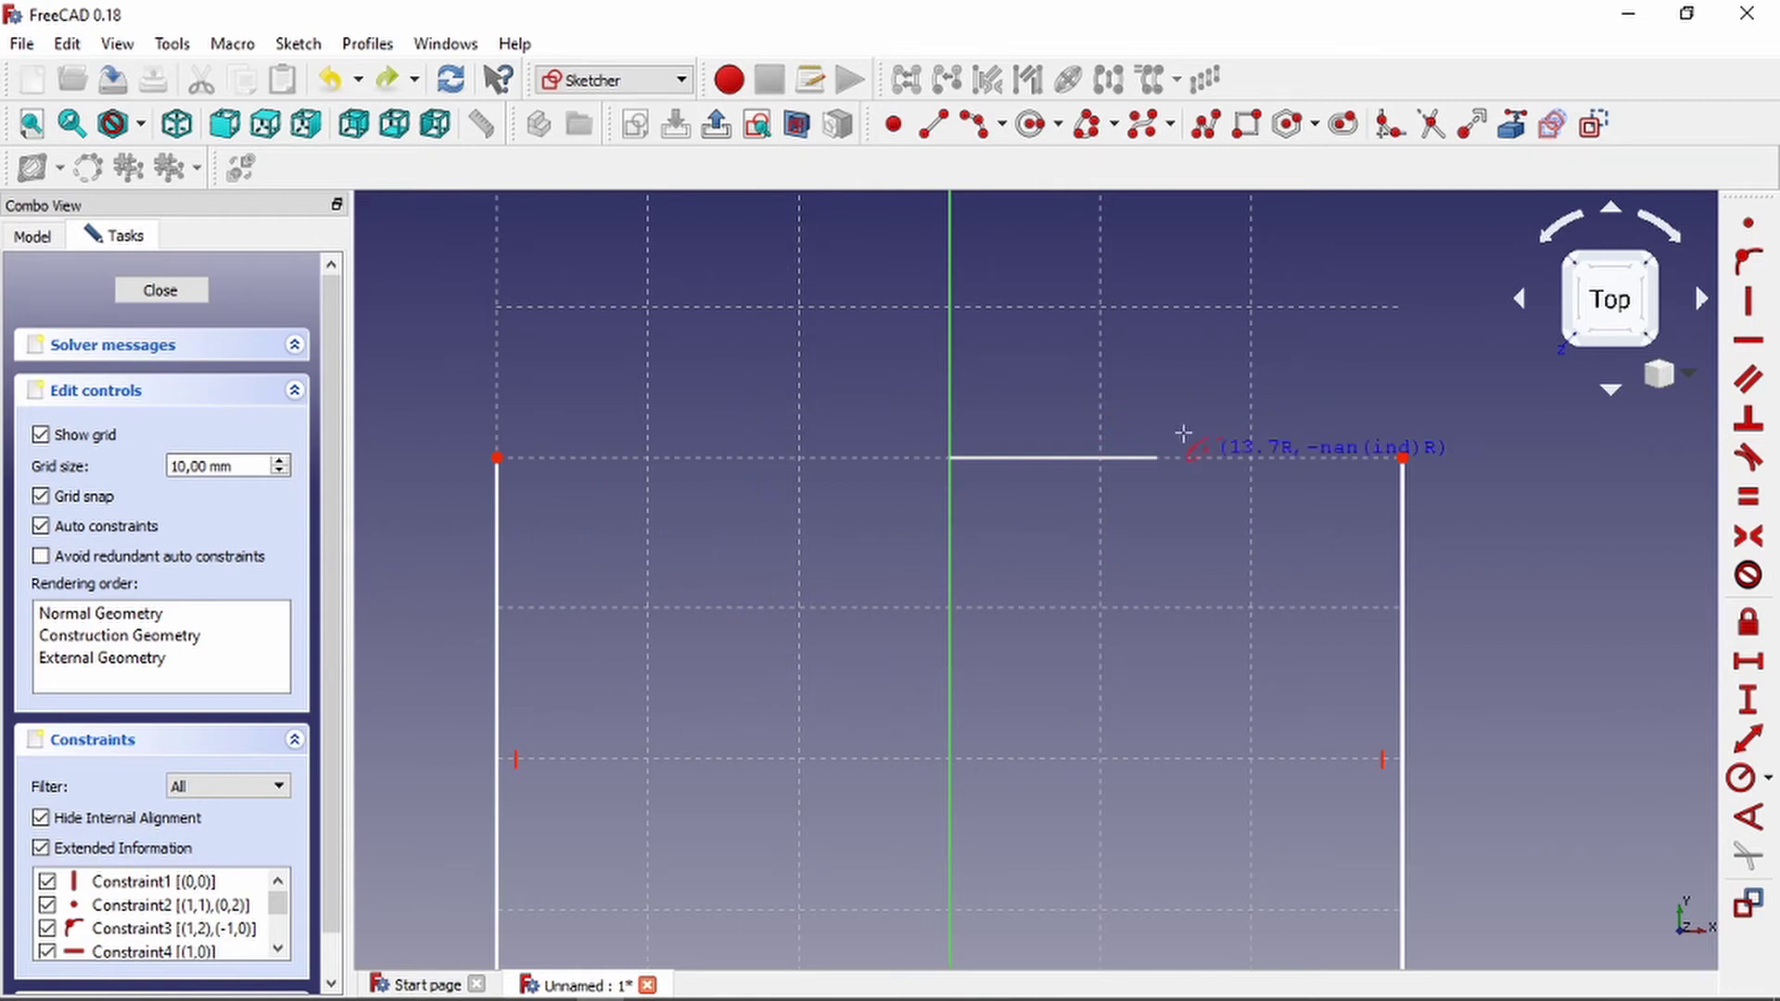
click(1159, 457)
click(1100, 364)
click(677, 627)
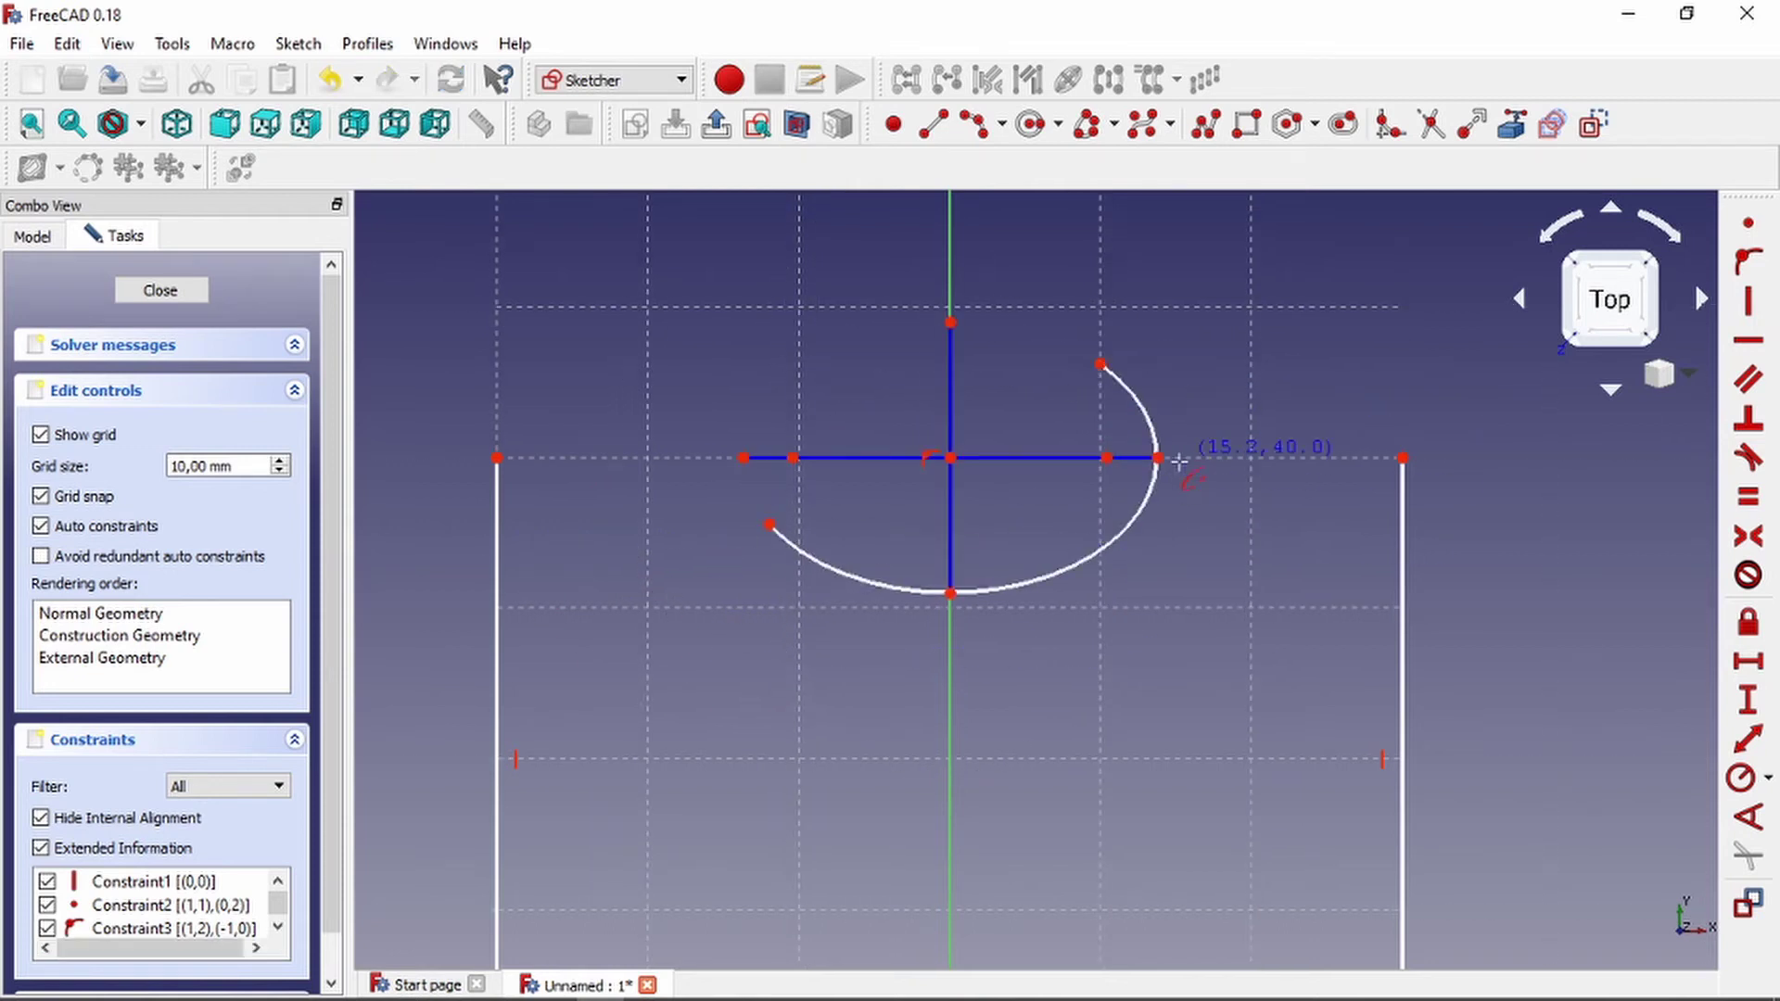
key(ctrl+z)
Try a nearly closed arc of ellipse centred at (0, 40) with 30 mm major radius and about 7 mm minor radius, and undo it.
scroll(1125, 399, down, 2)
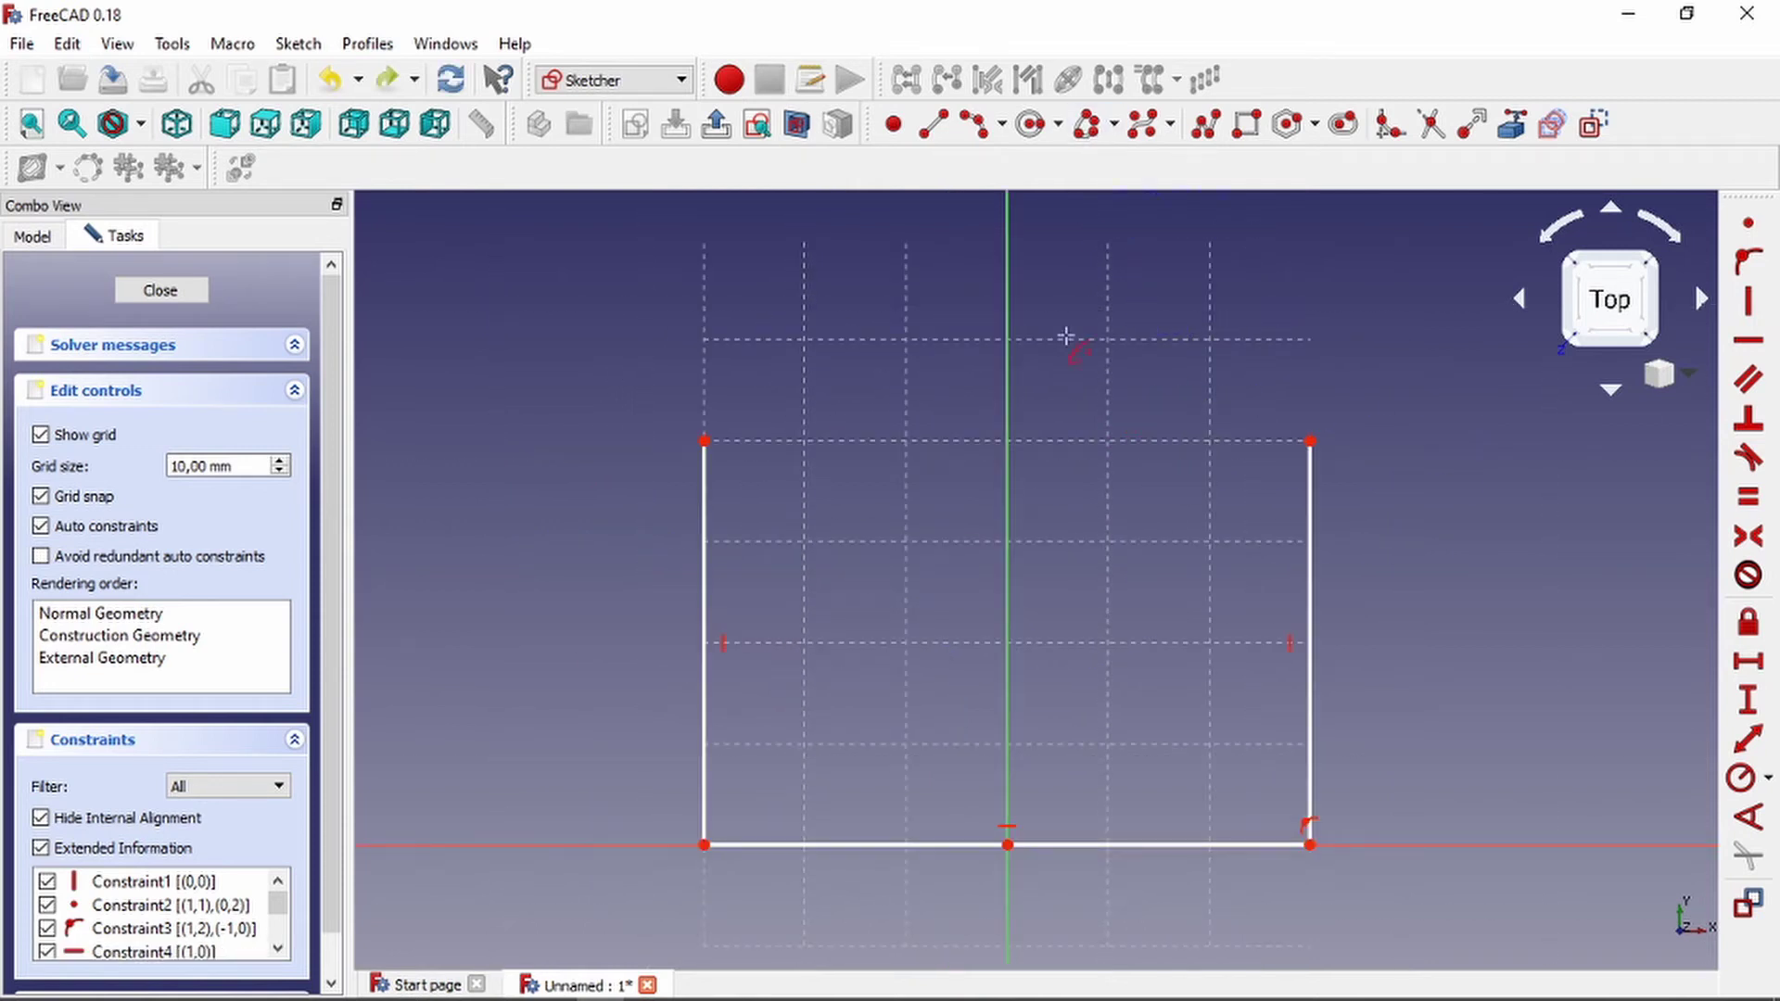
click(1024, 443)
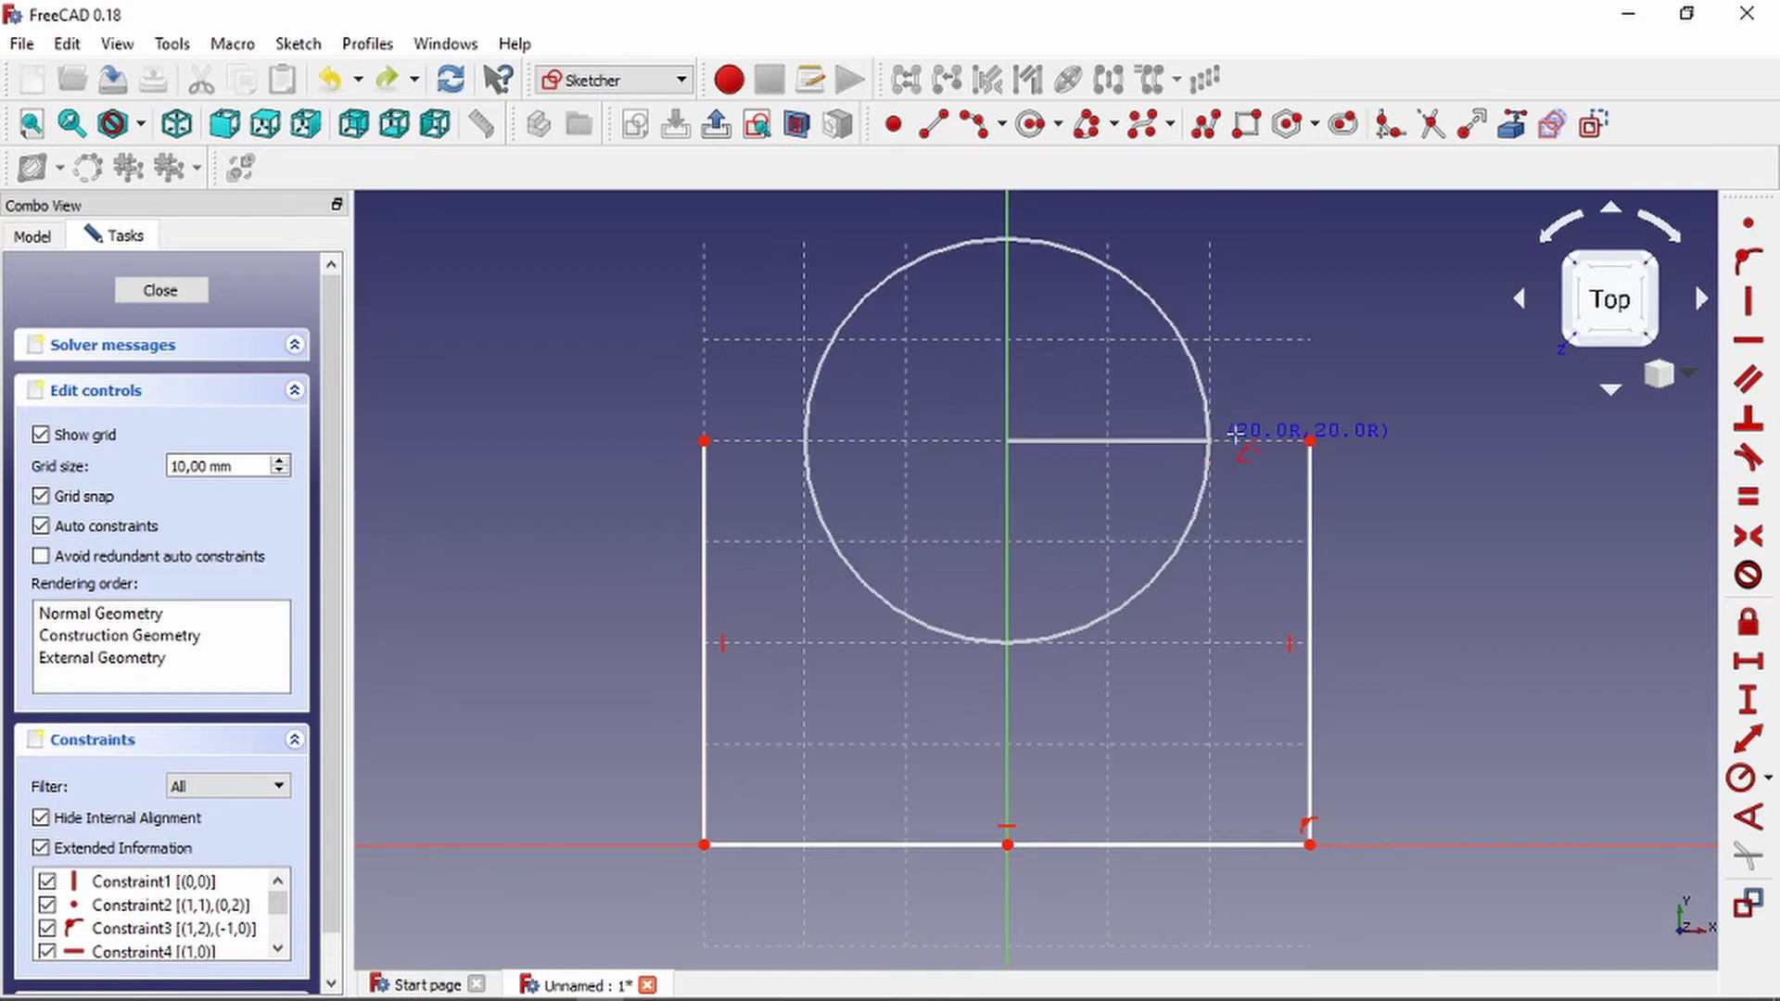
click(1311, 442)
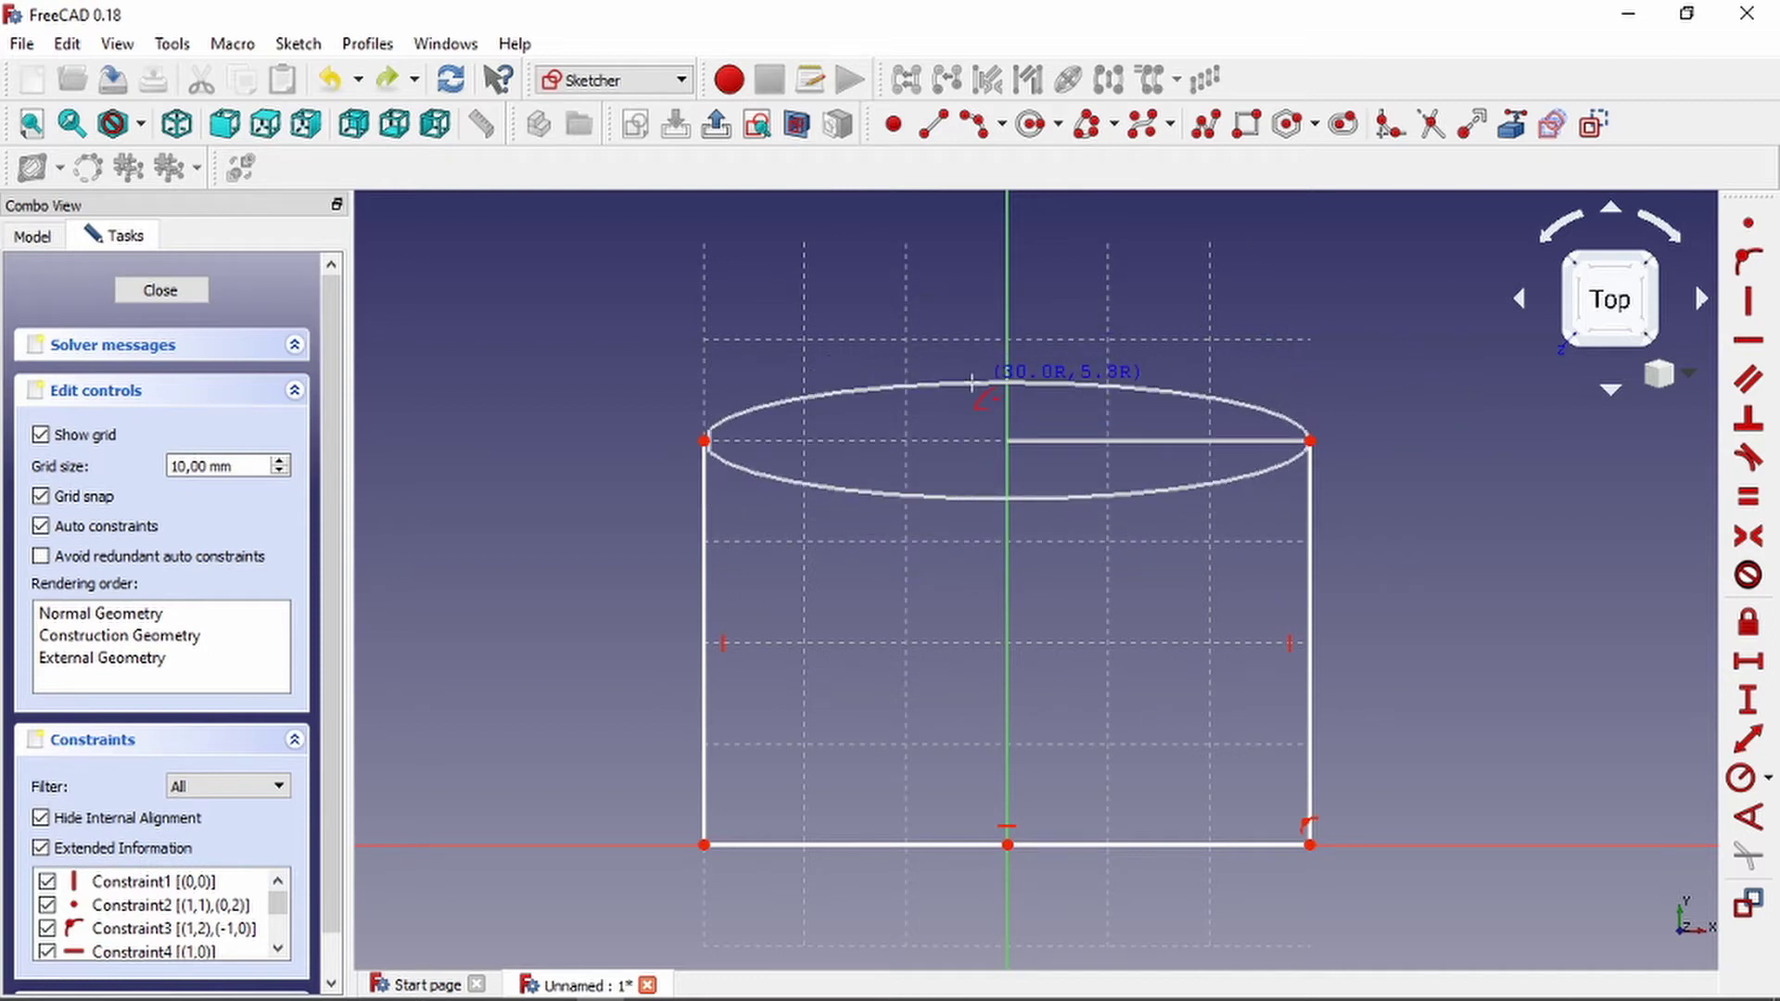
click(973, 370)
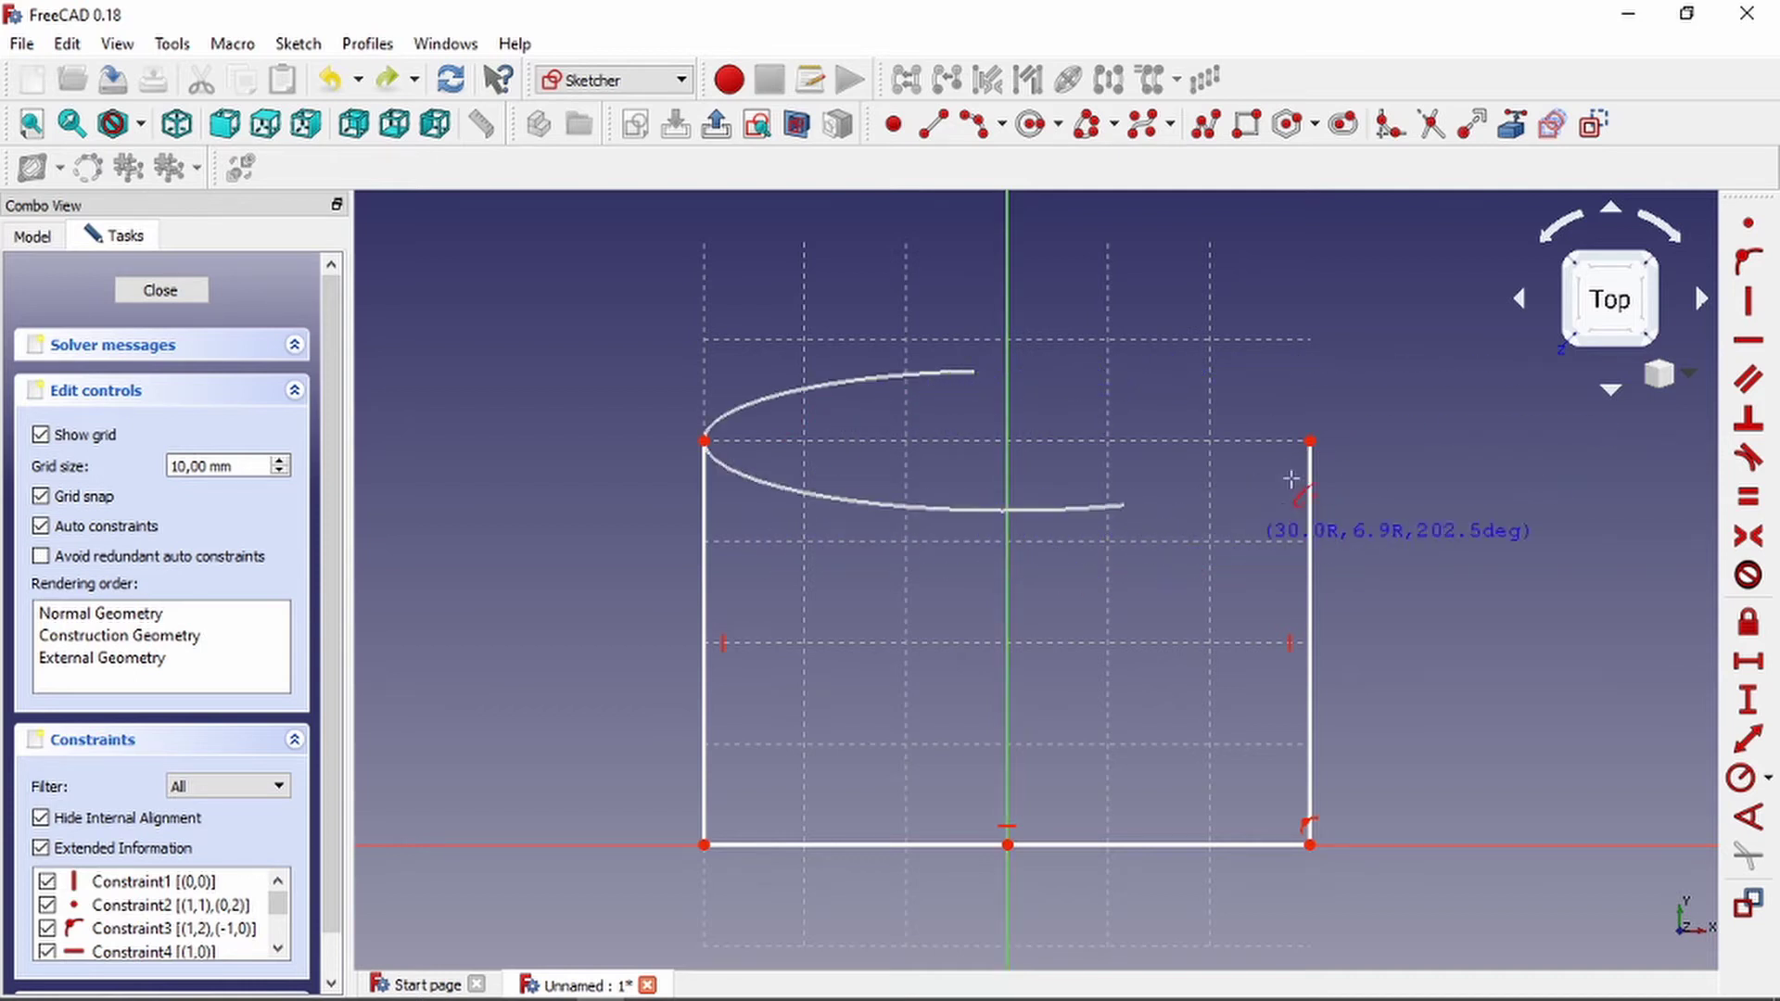
click(1094, 397)
scroll(1108, 417, up, 2)
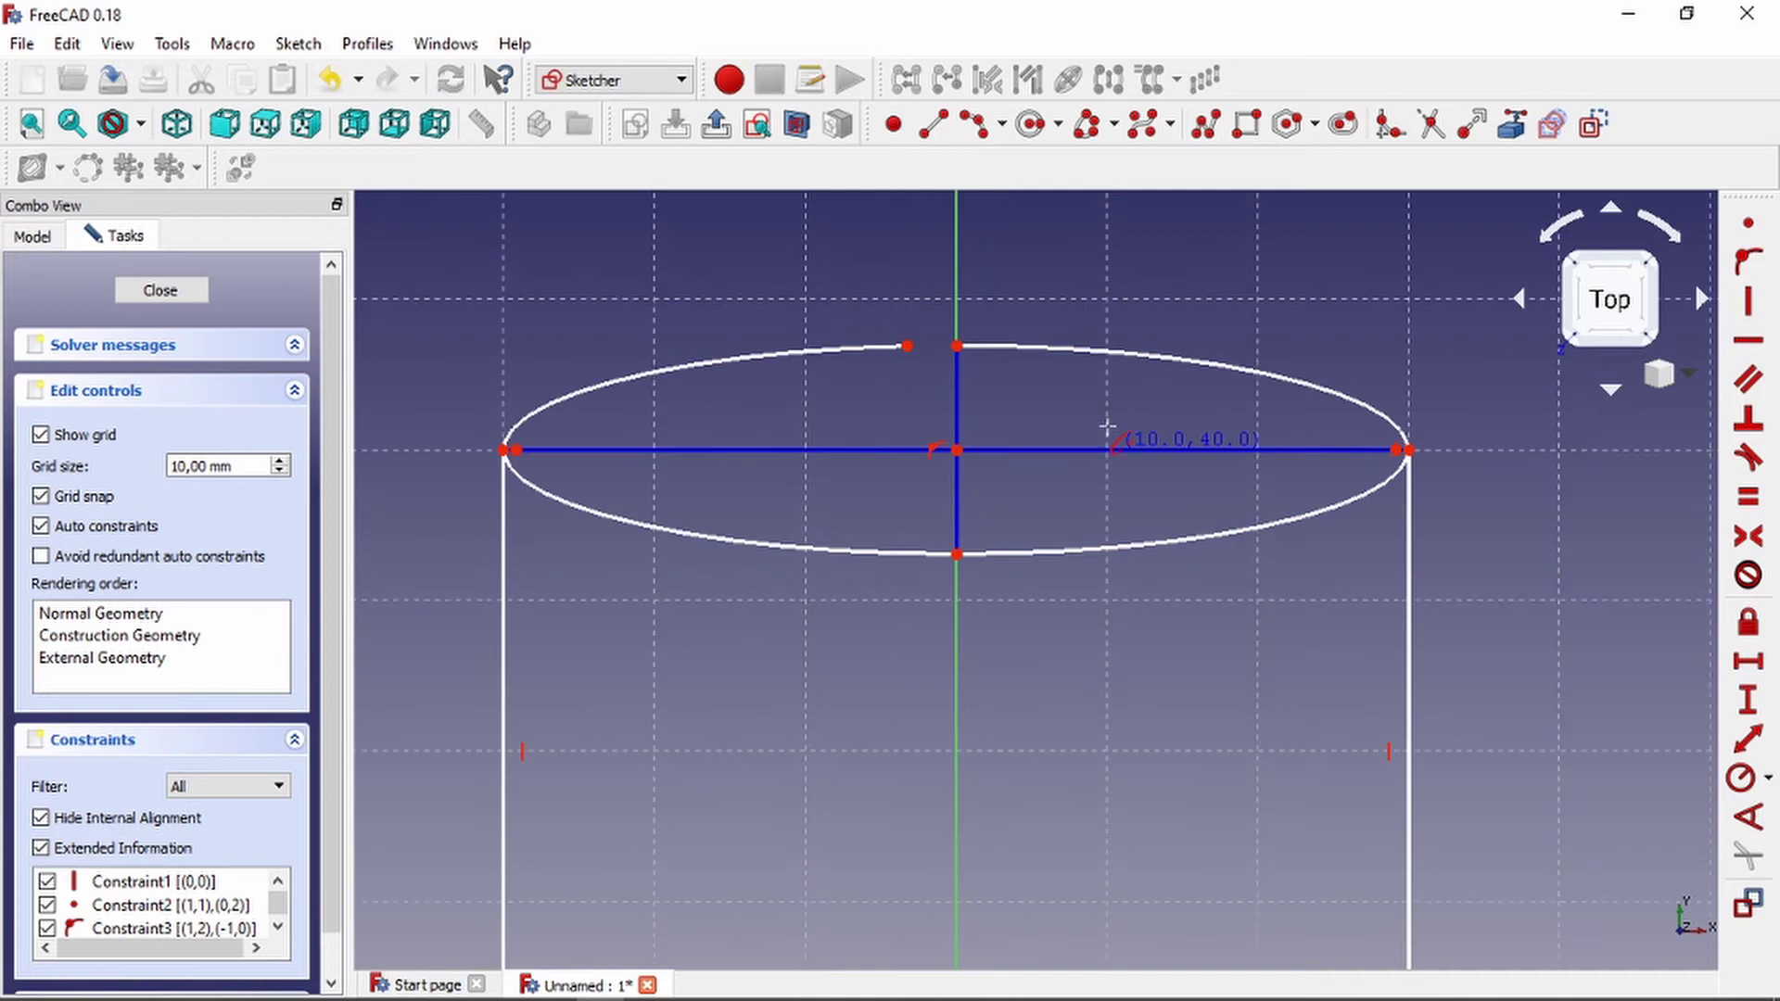
key(ctrl+z)
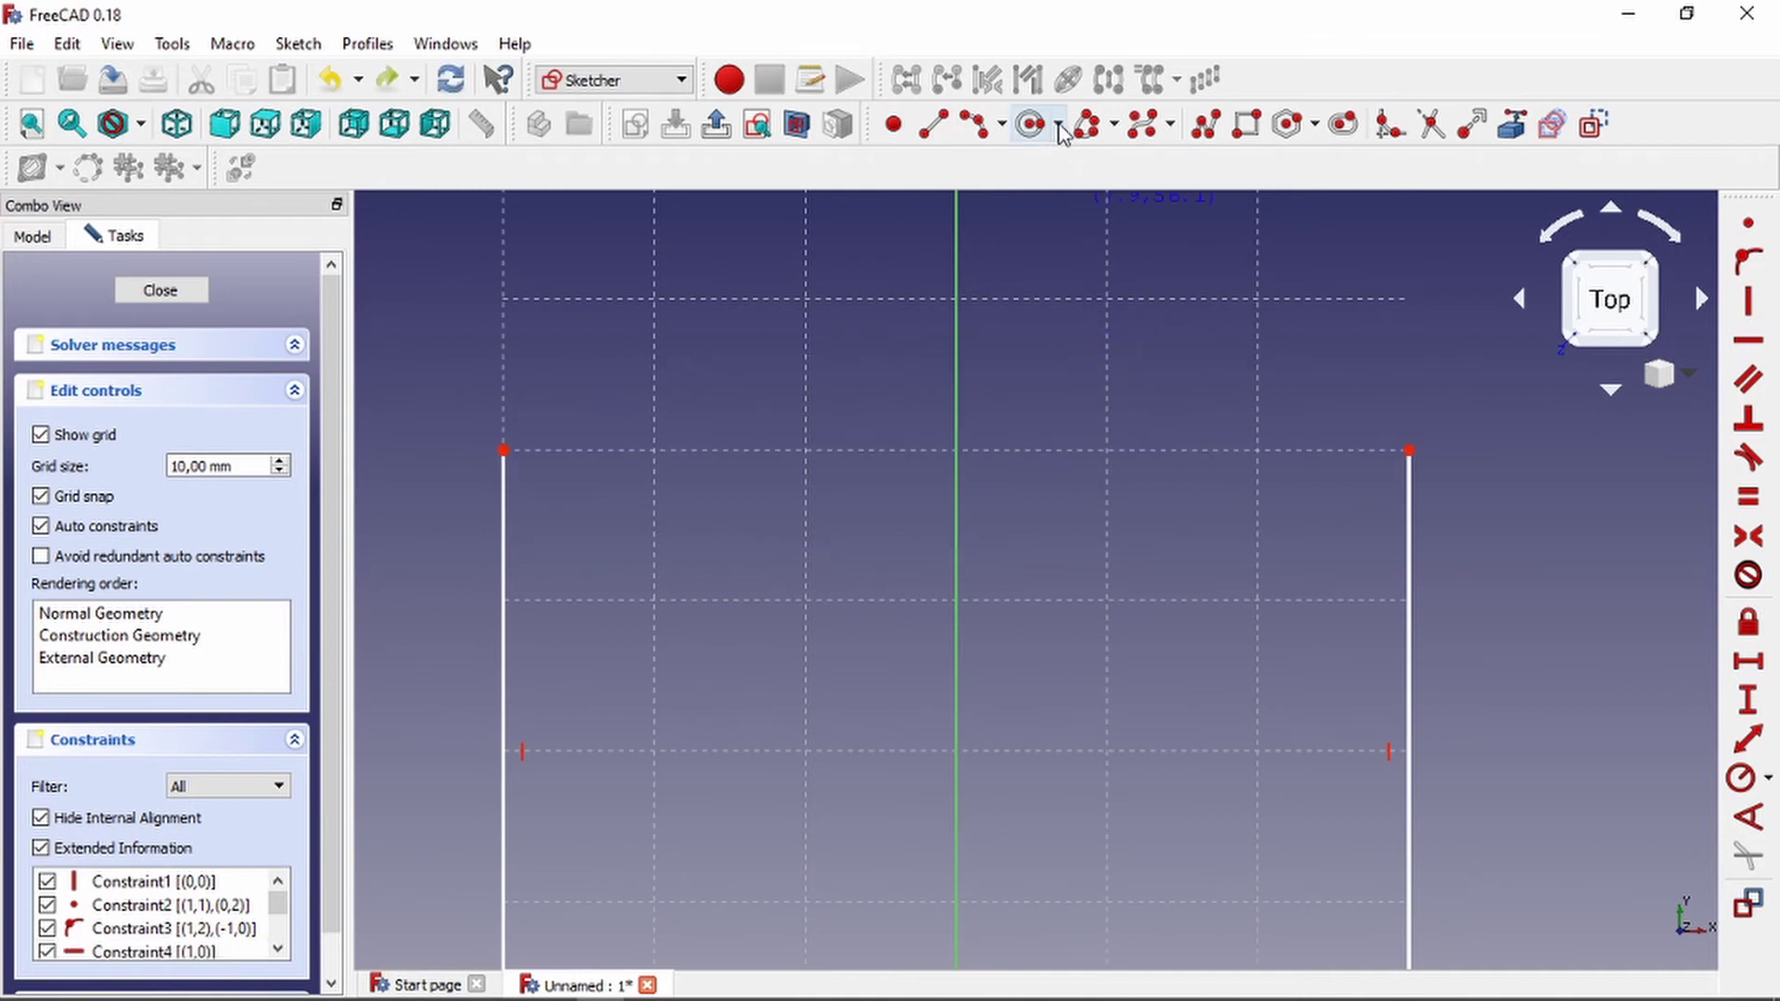
Draw a left-bulging arc of ellipse centred at (0, 40) with 30 mm major radius and about 12 mm minor radius.
click(956, 451)
click(1410, 450)
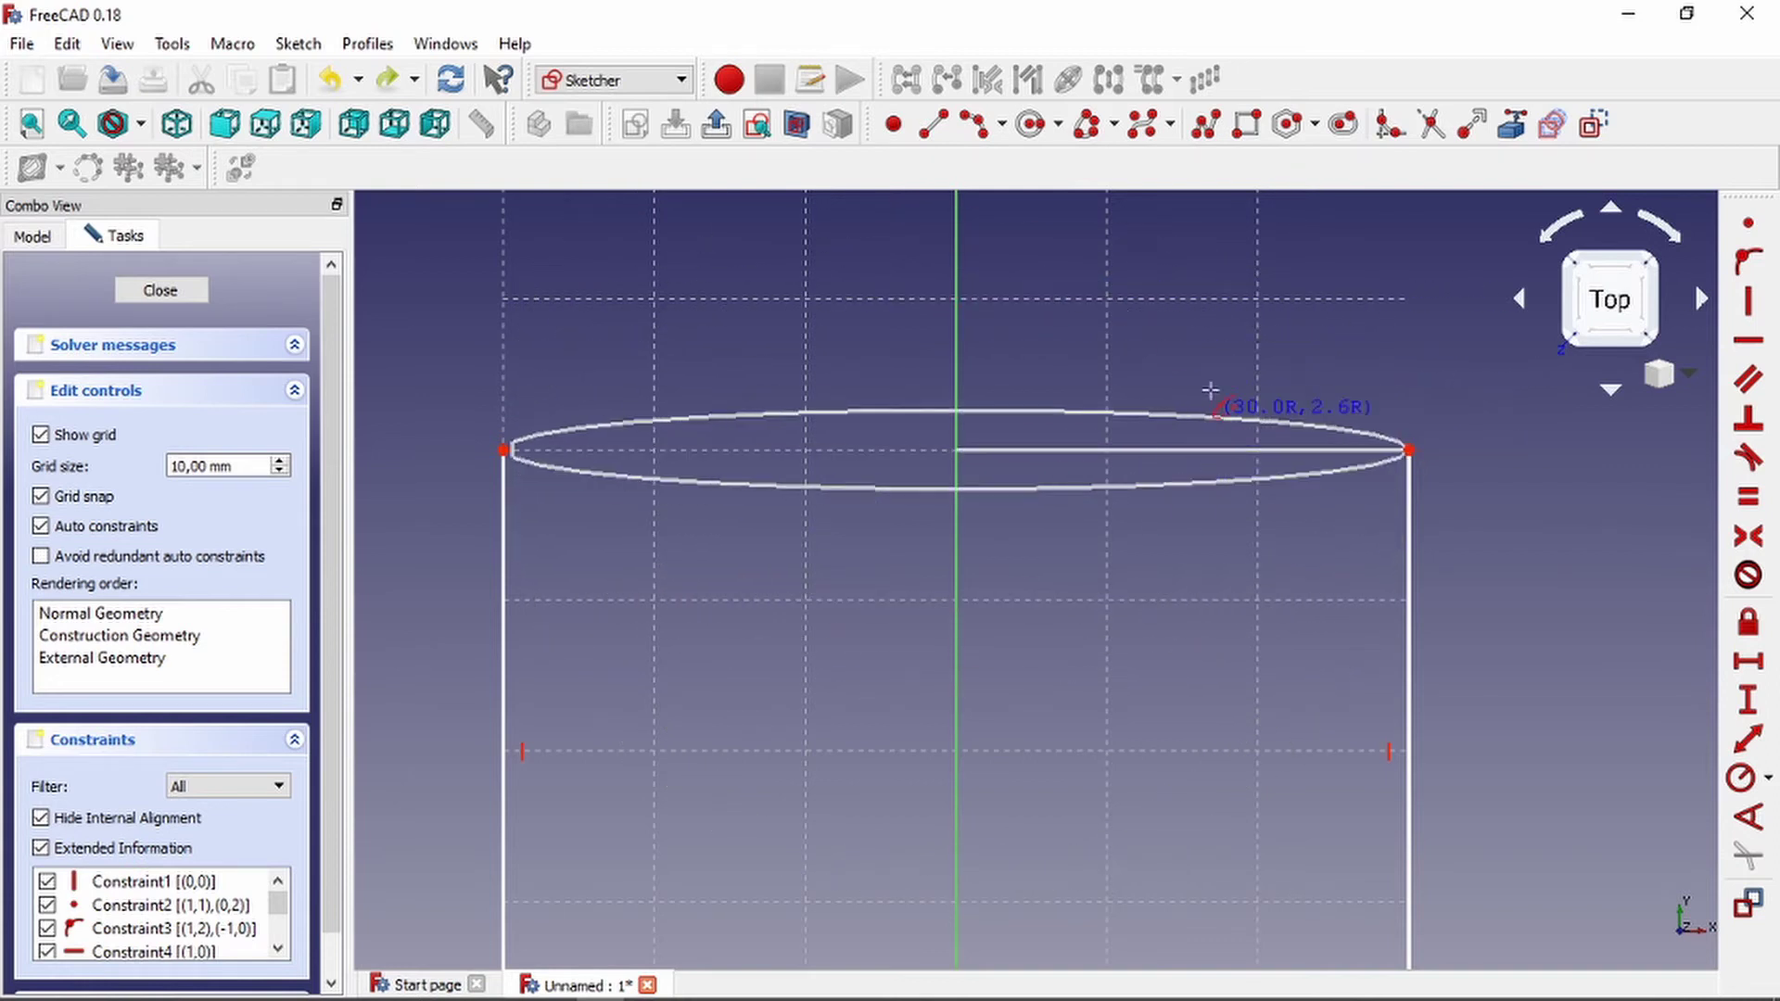
click(1224, 299)
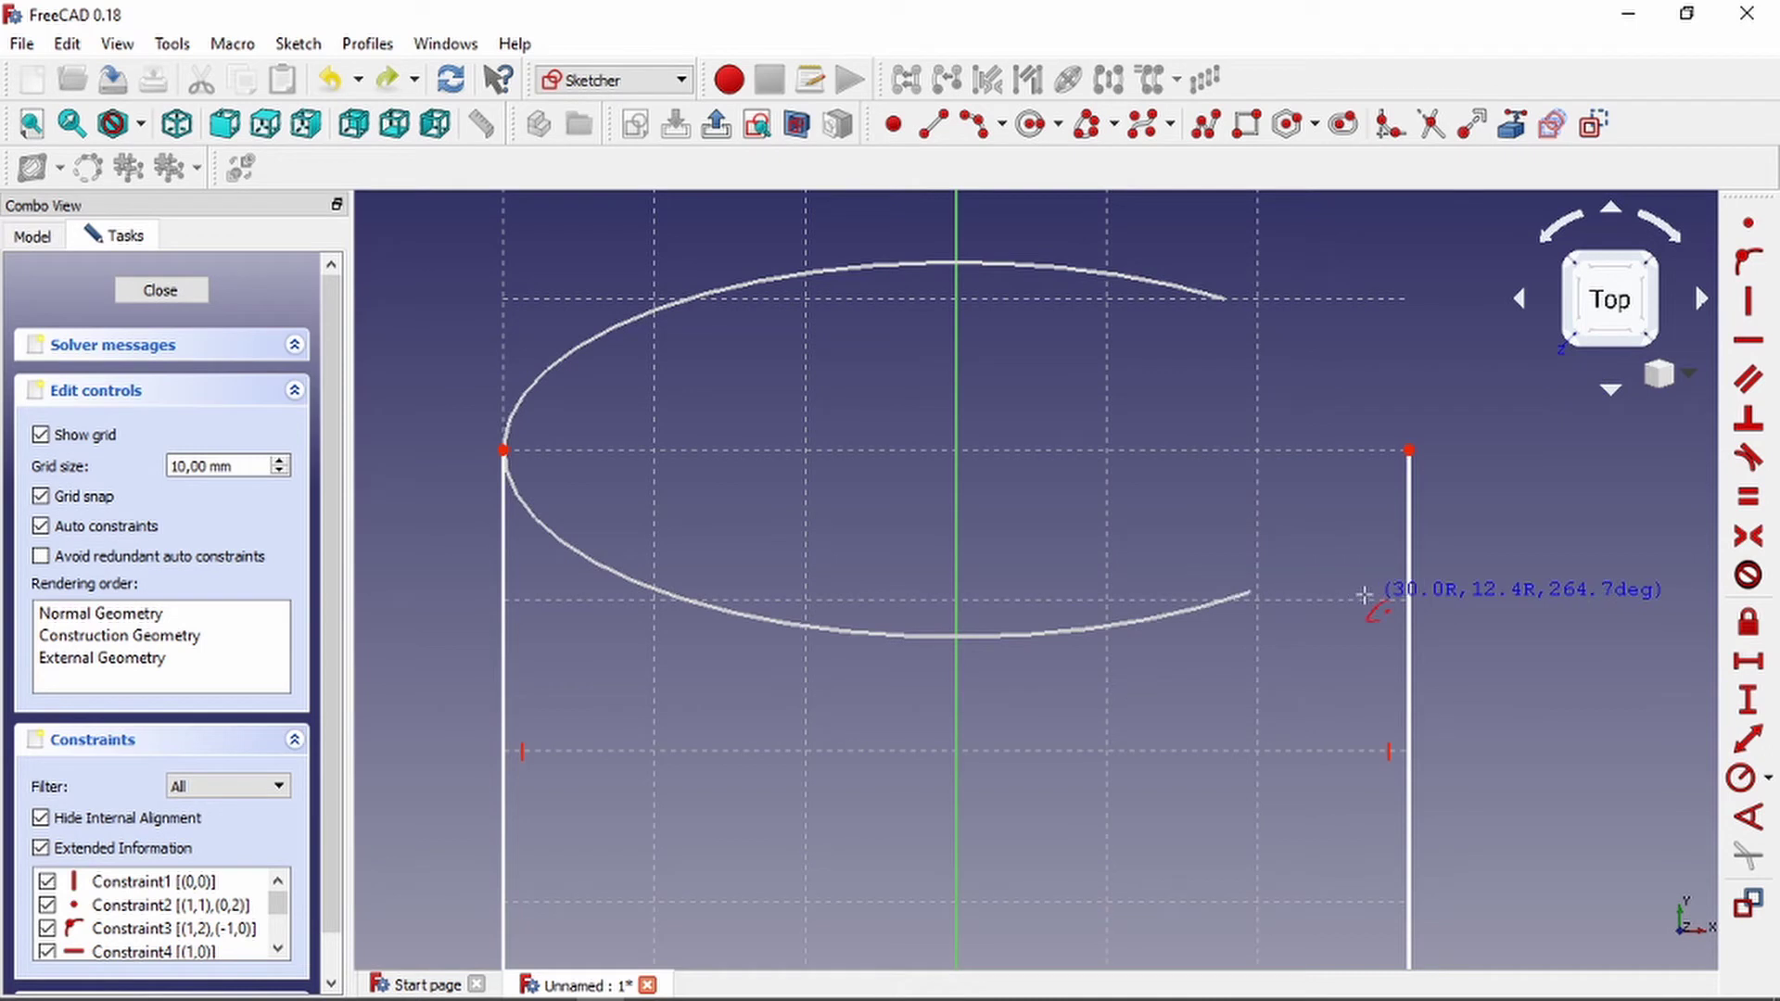
click(1318, 614)
scroll(987, 365, down, 2)
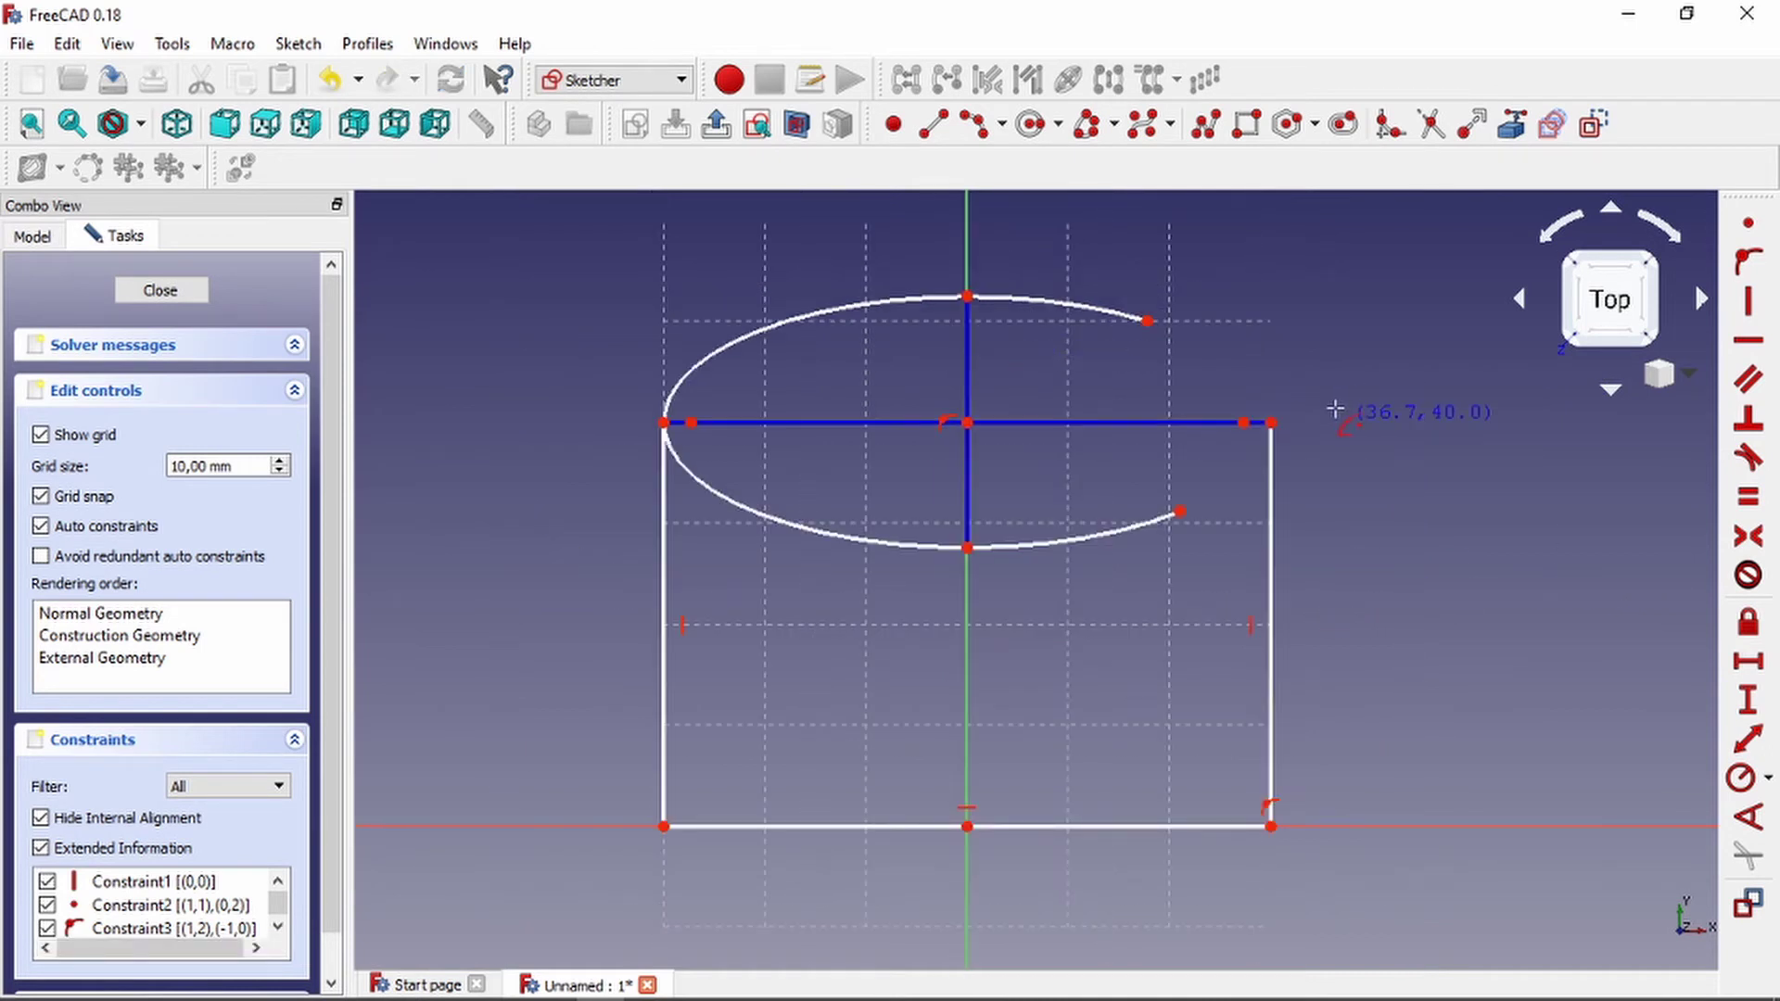
scroll(1003, 320, up, 3)
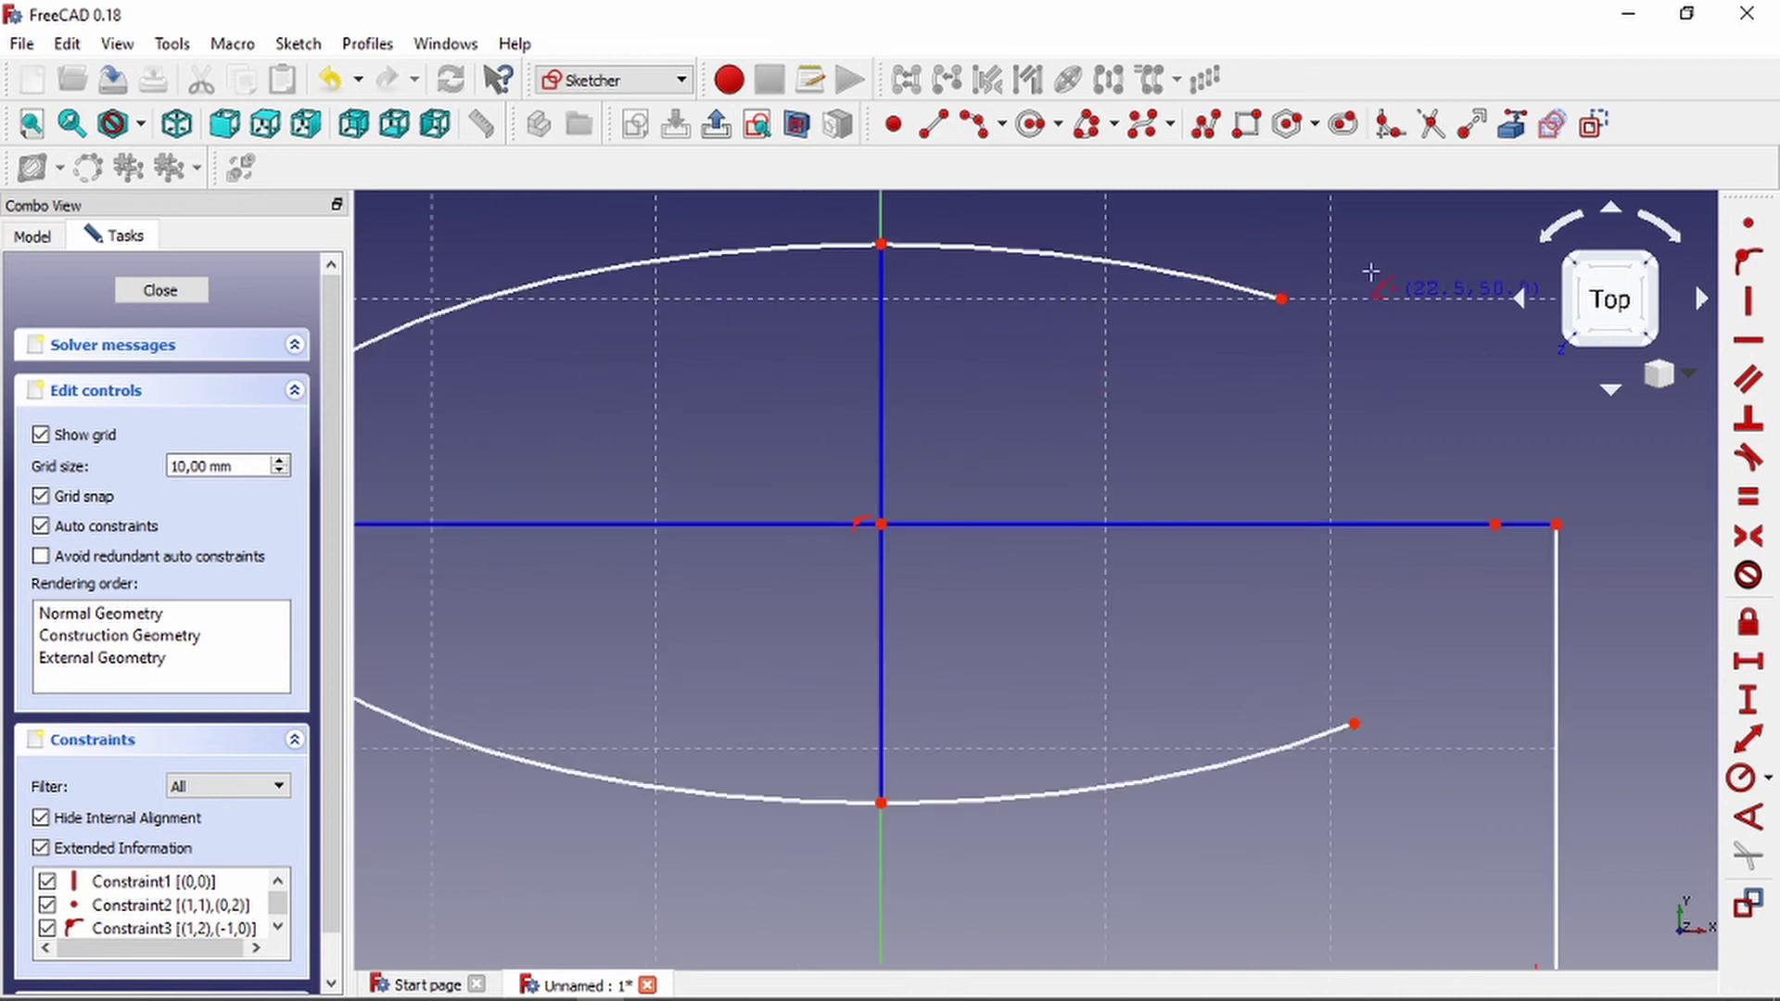
scroll(1275, 473, down, 3)
scroll(1298, 436, up, 3)
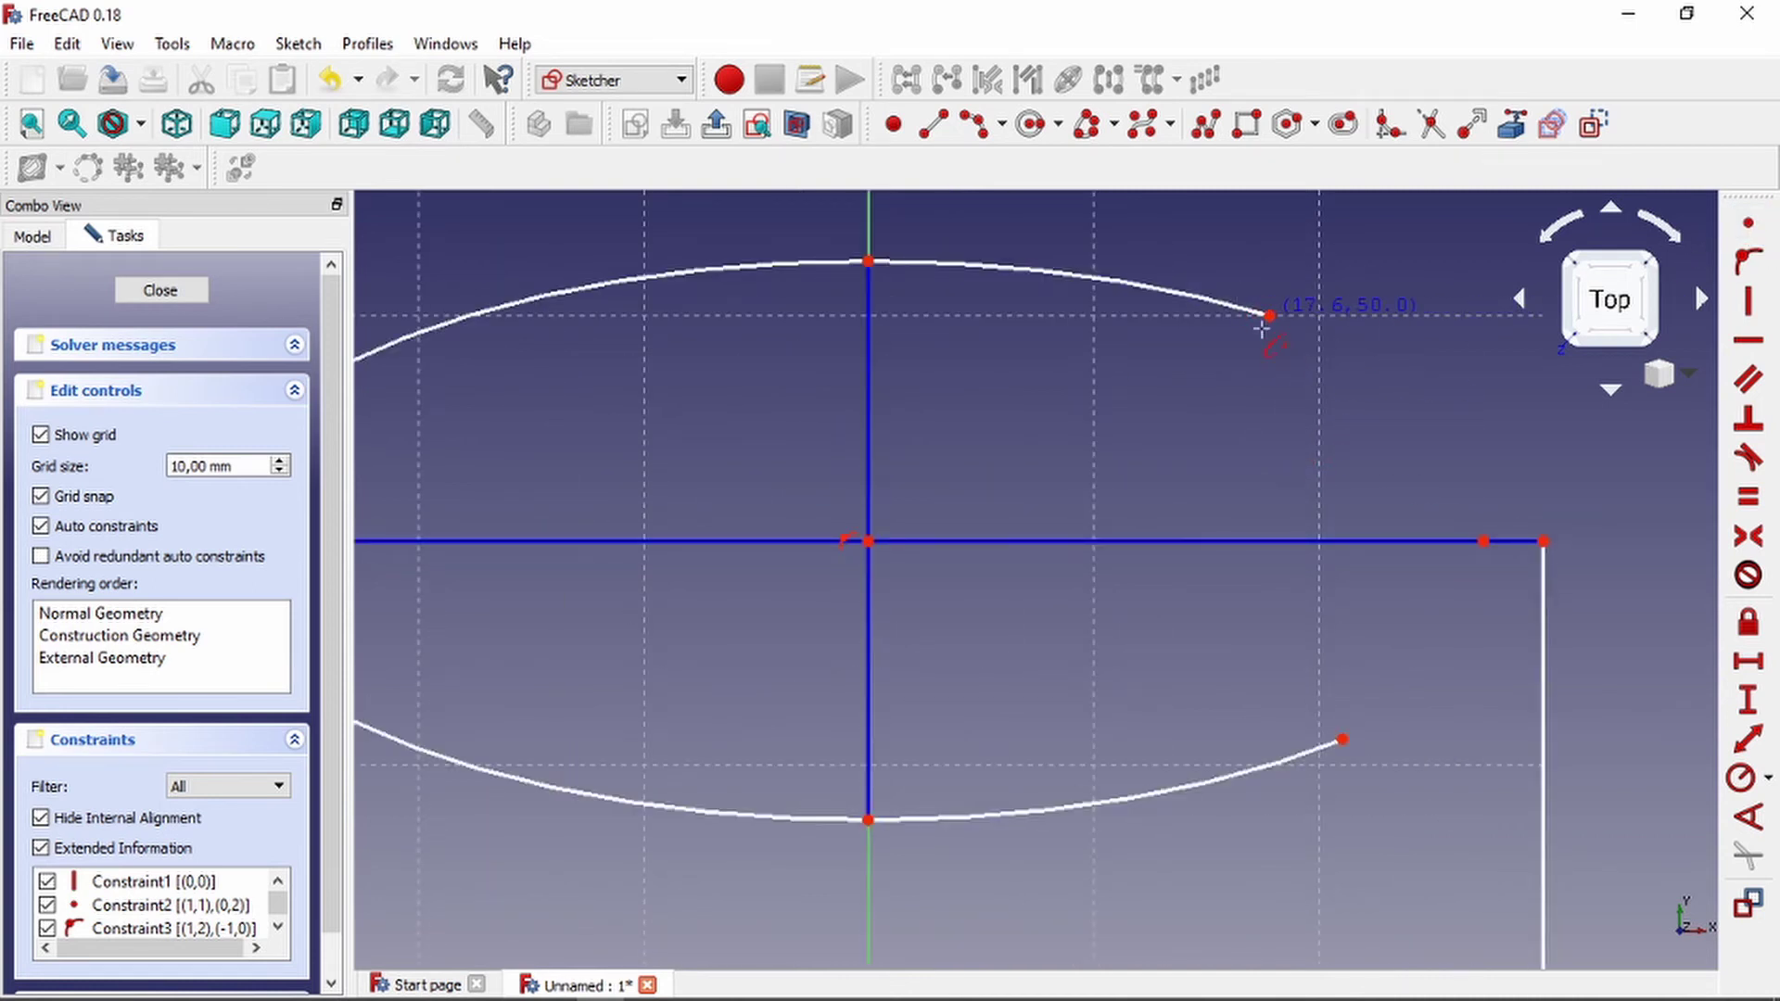
Try to join the elliptical arc's two open ends with a coincident constraint, and undo it.
mouse_move(1375, 239)
mouse_down()
mouse_move(1379, 493)
mouse_move(1213, 865)
mouse_up()
click(1462, 278)
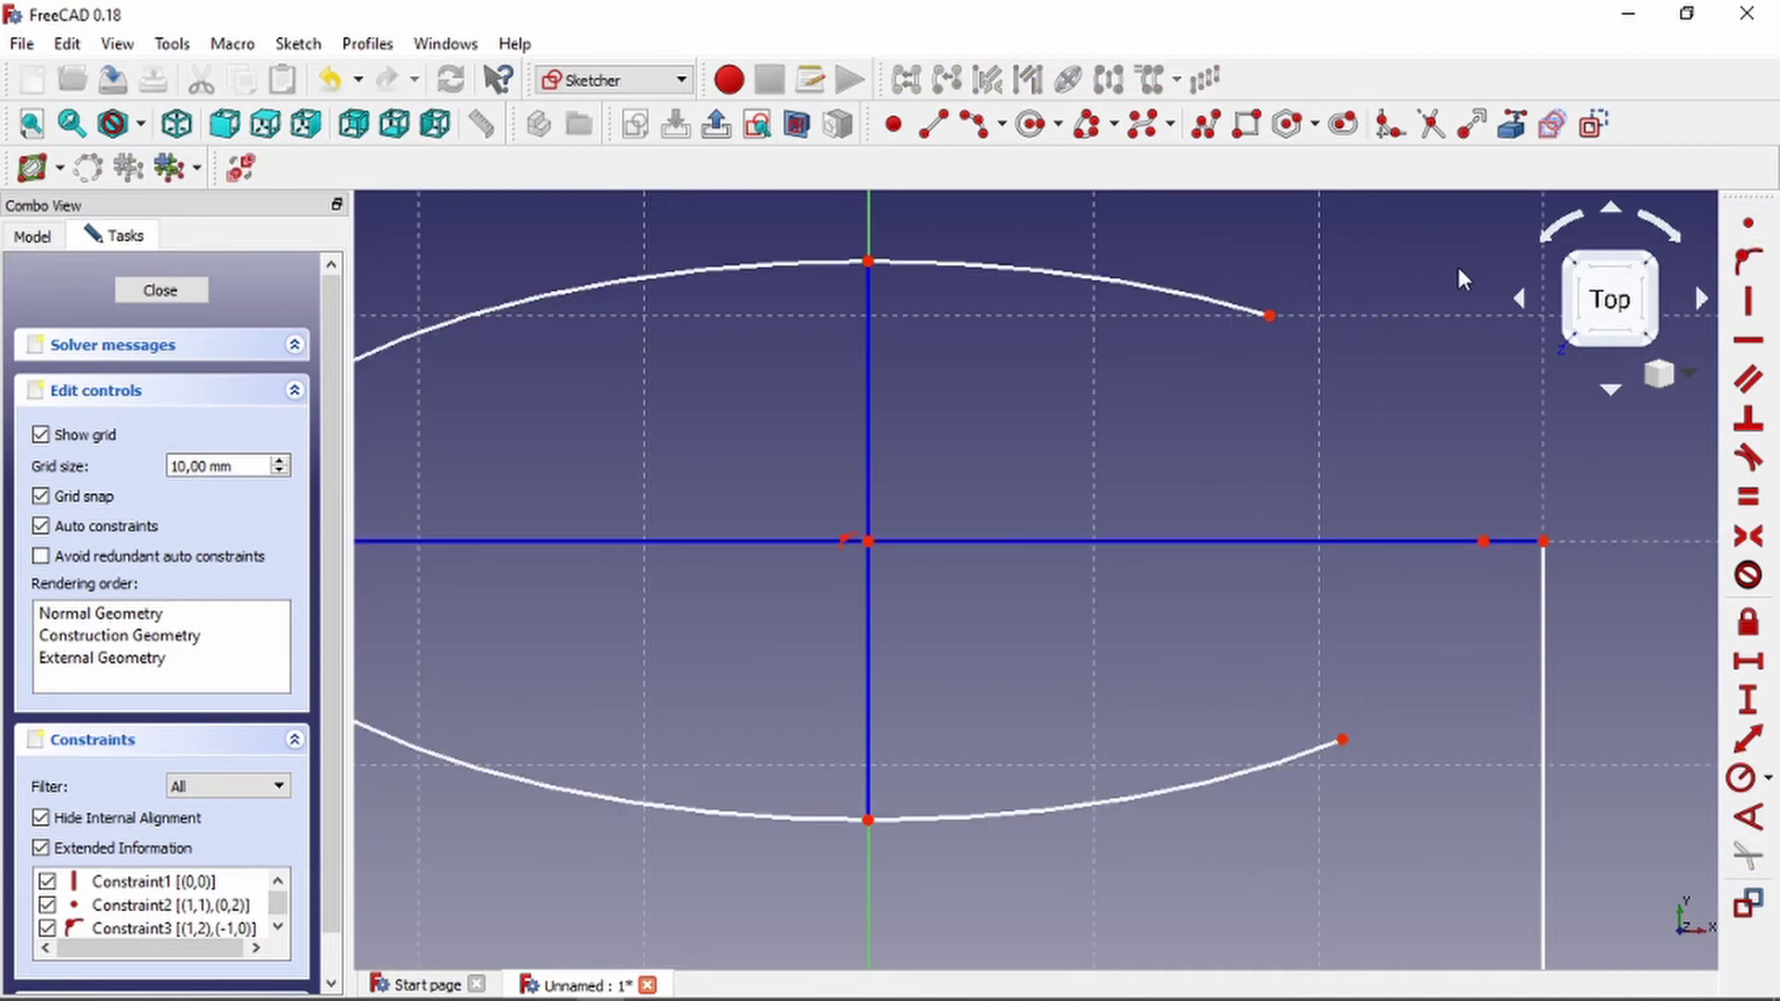
click(1746, 230)
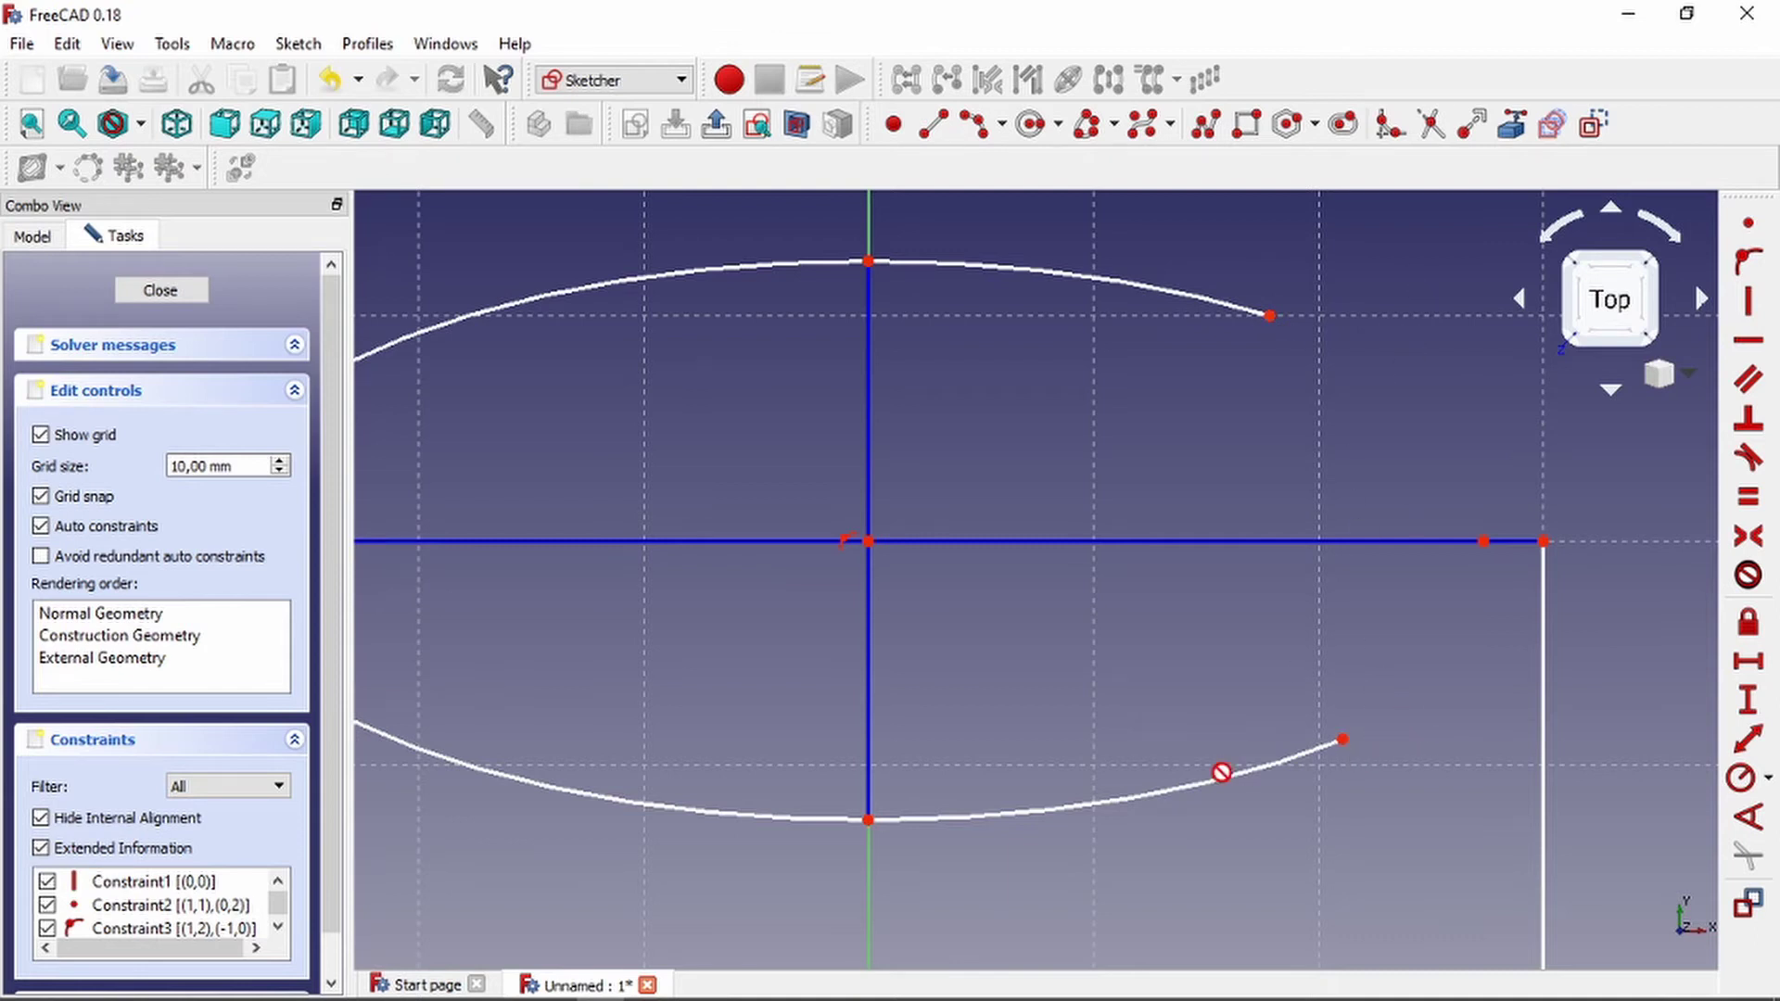
right_click(1234, 260)
drag(1233, 260, 1419, 842)
click(1760, 225)
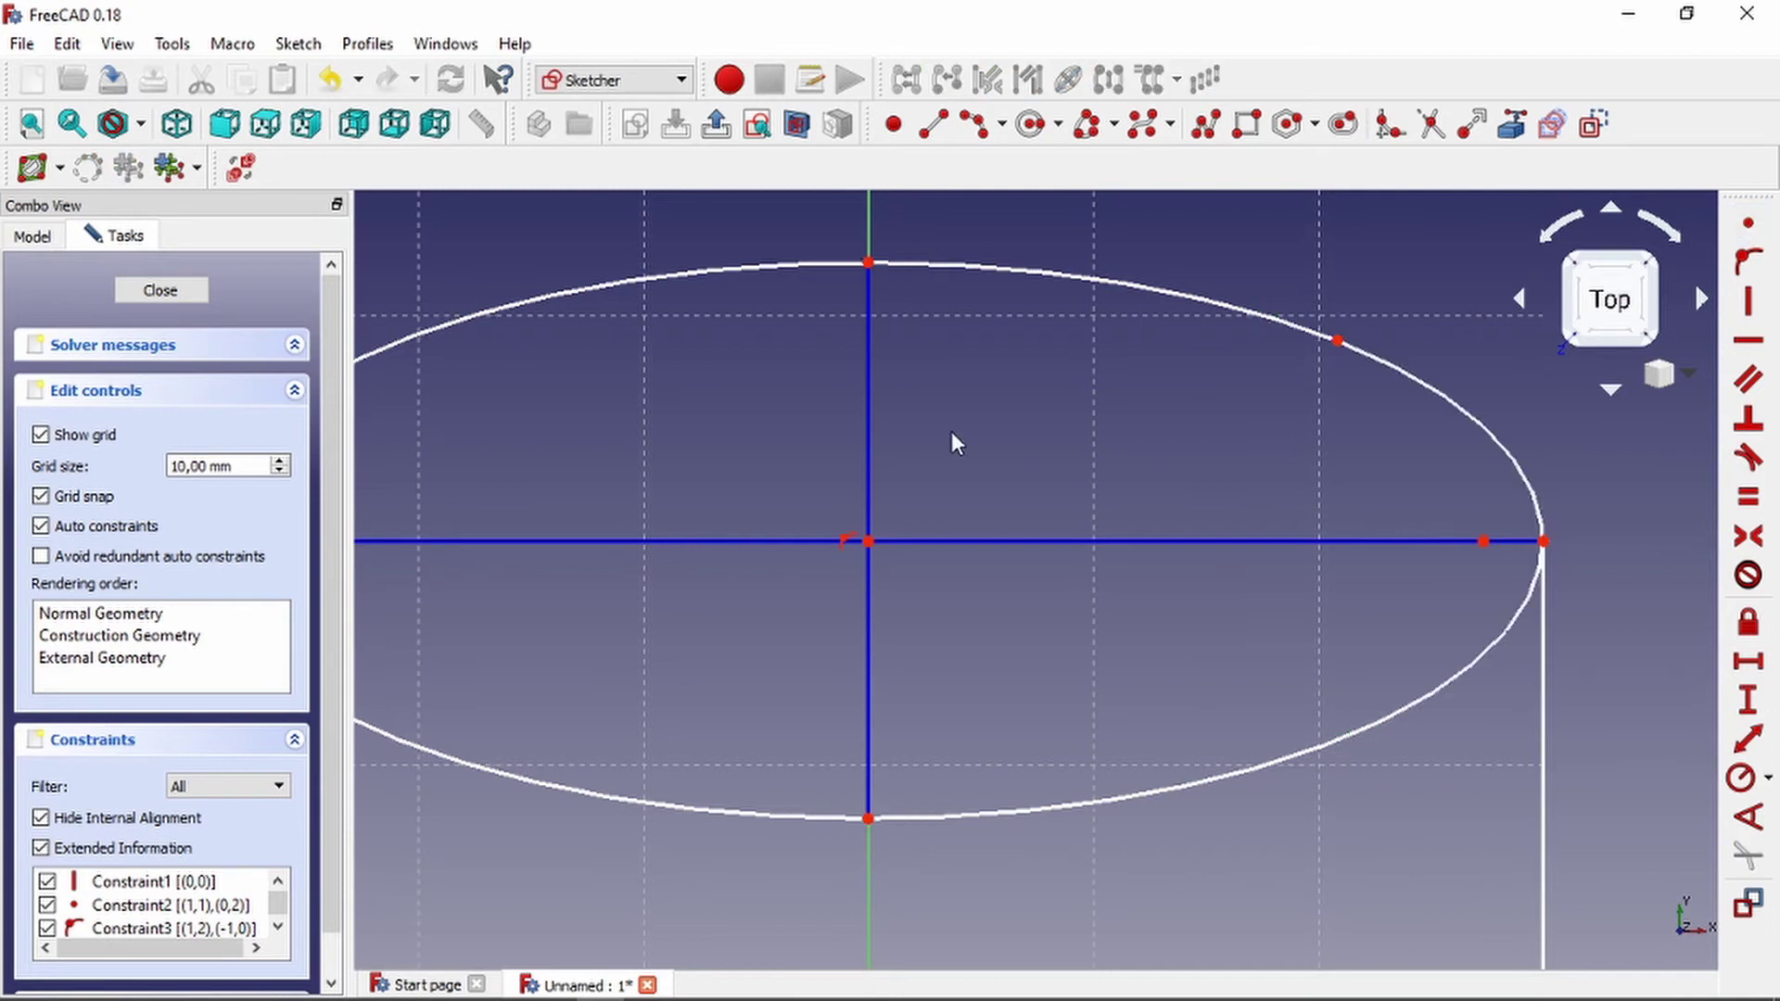
scroll(951, 432, down, 3)
scroll(975, 388, up, 2)
key(ctrl+z)
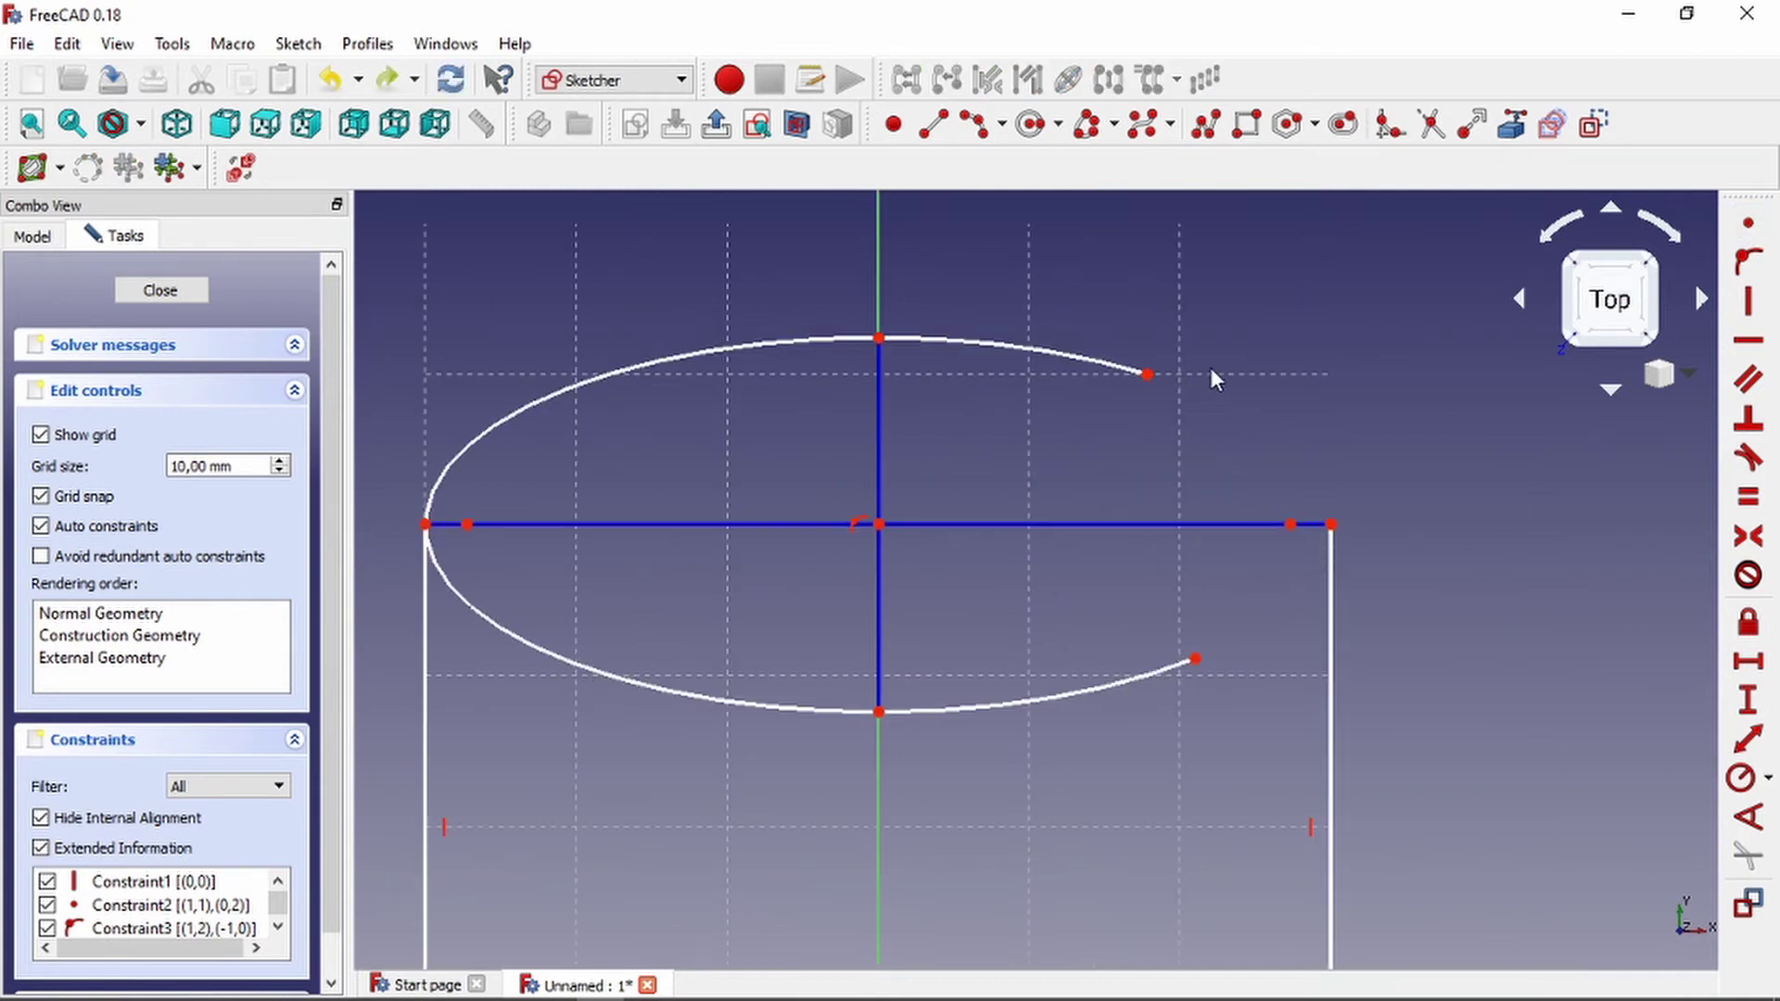
Make the elliptical arc's two endpoints coincident, and undo both the constraint and the arc.
drag(1280, 278, 1070, 736)
click(1256, 433)
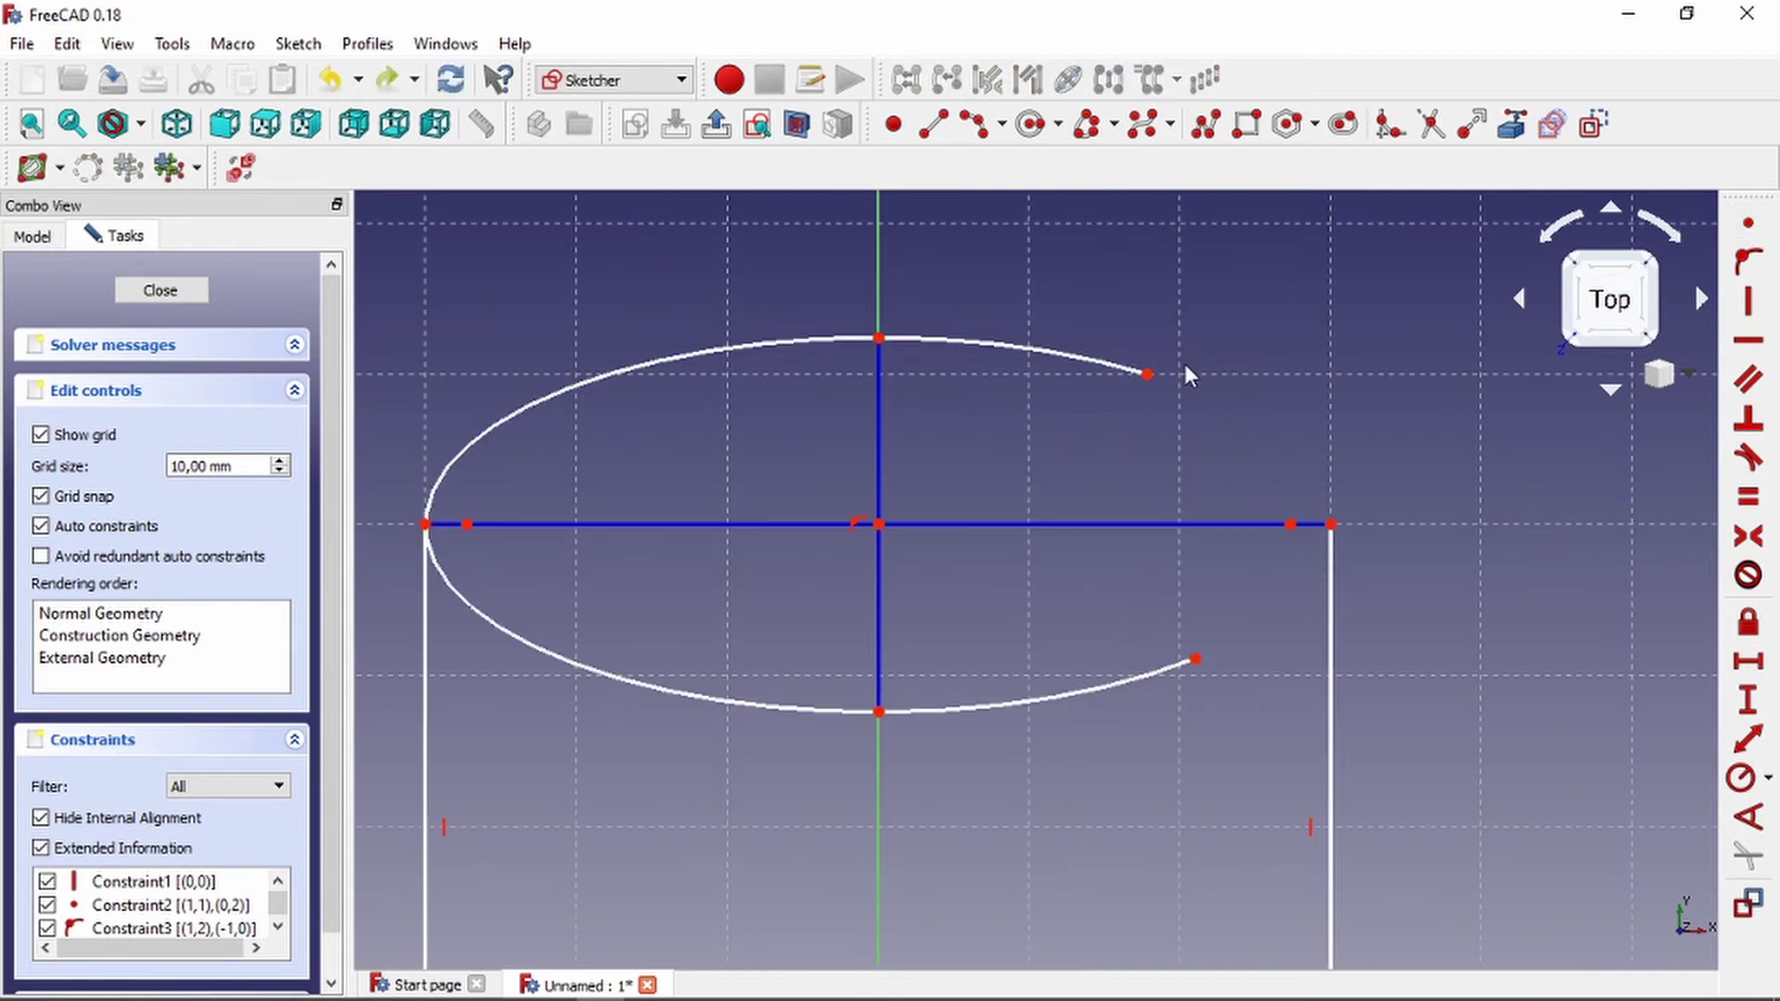
click(1148, 374)
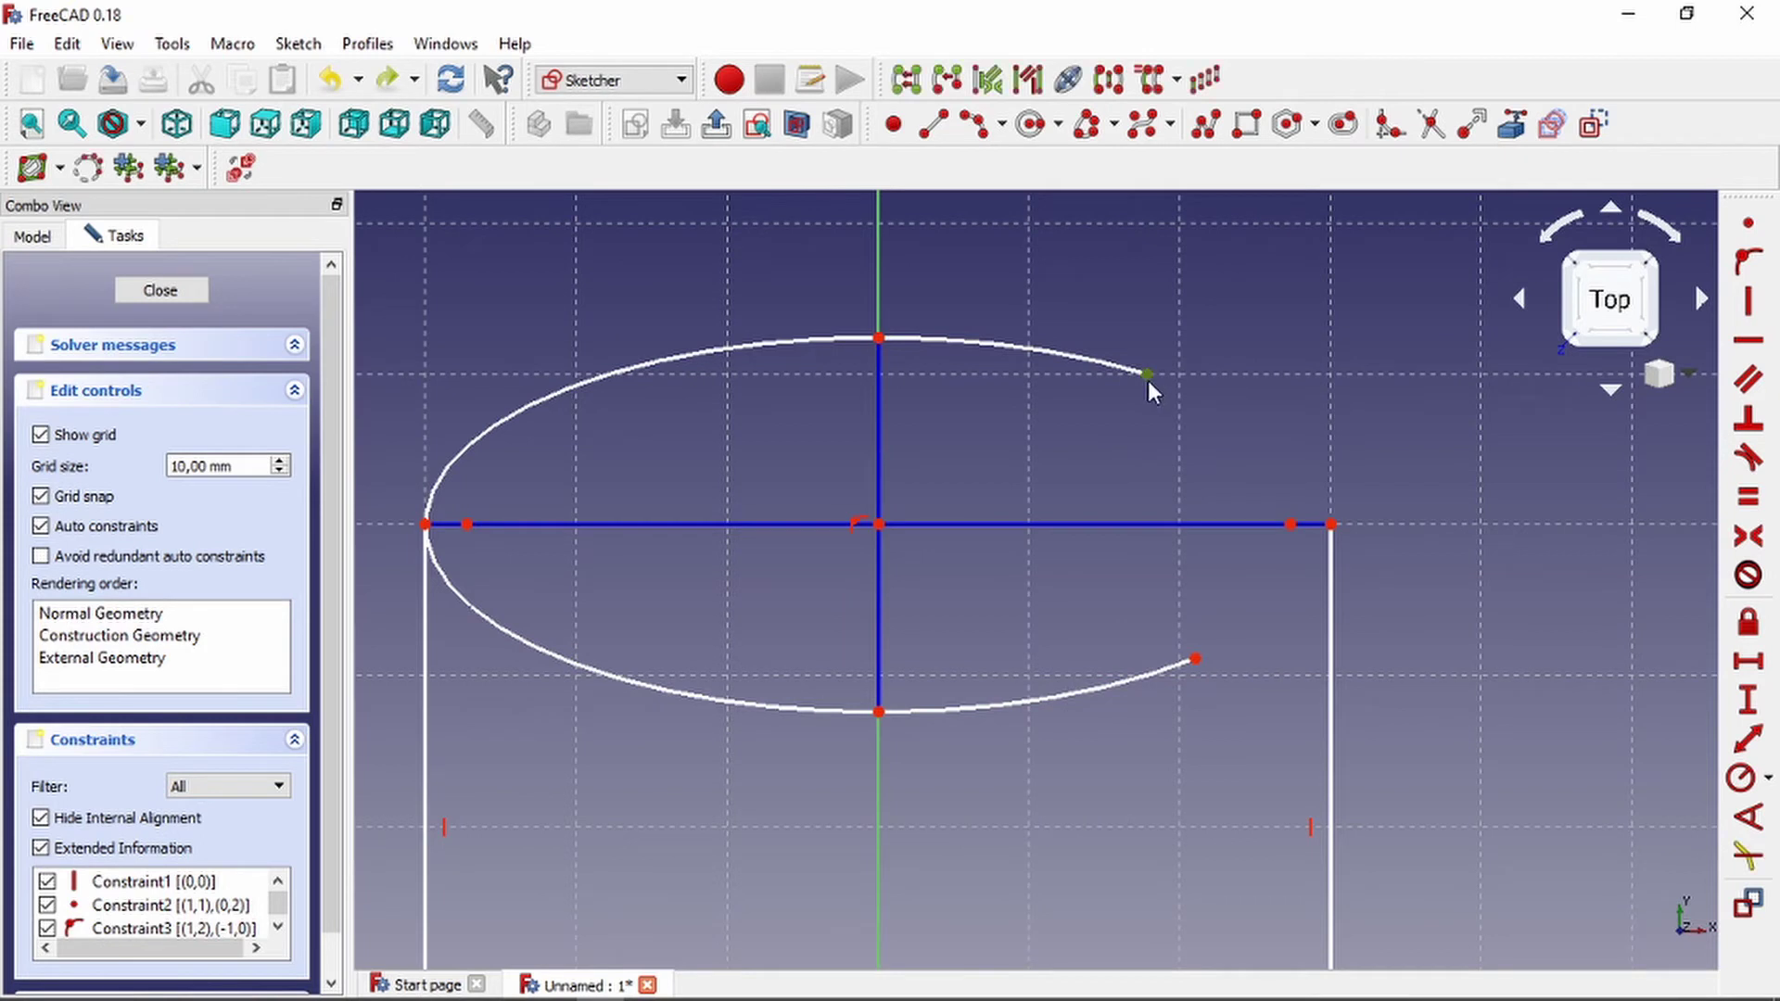
click(1196, 657)
click(1749, 225)
middle_drag(1253, 453, 1396, 403)
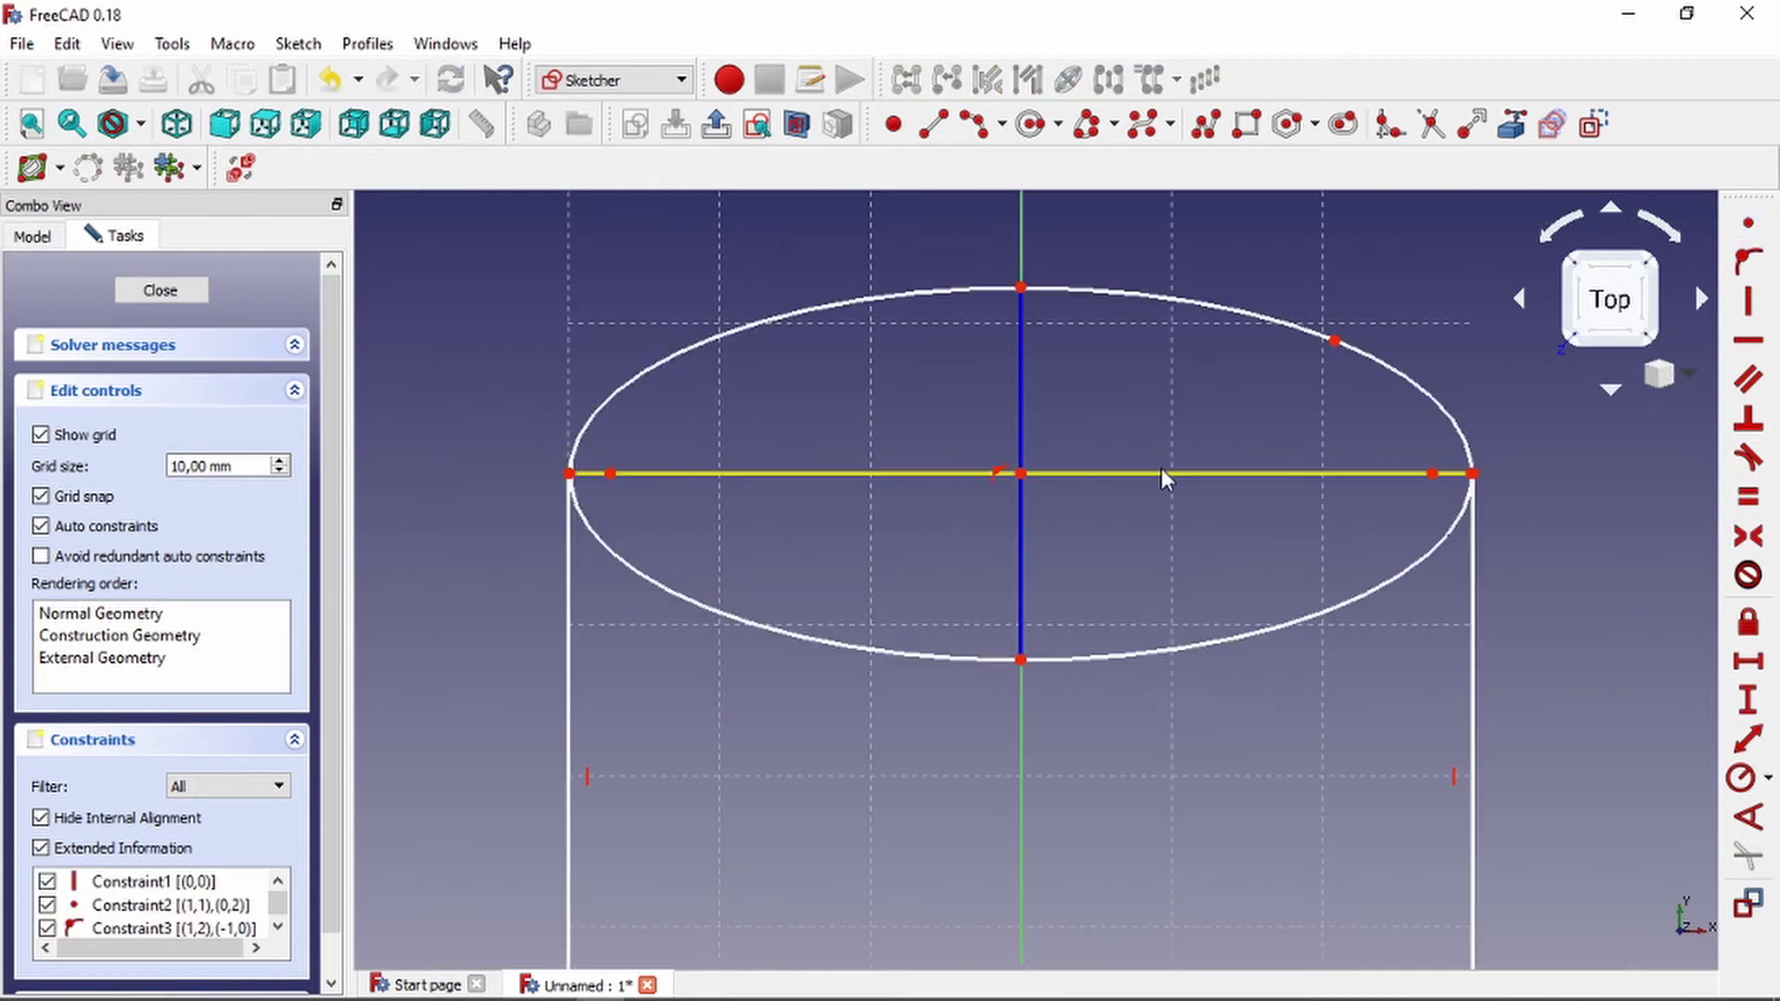
key(ctrl+z)
key(ctrl+z)
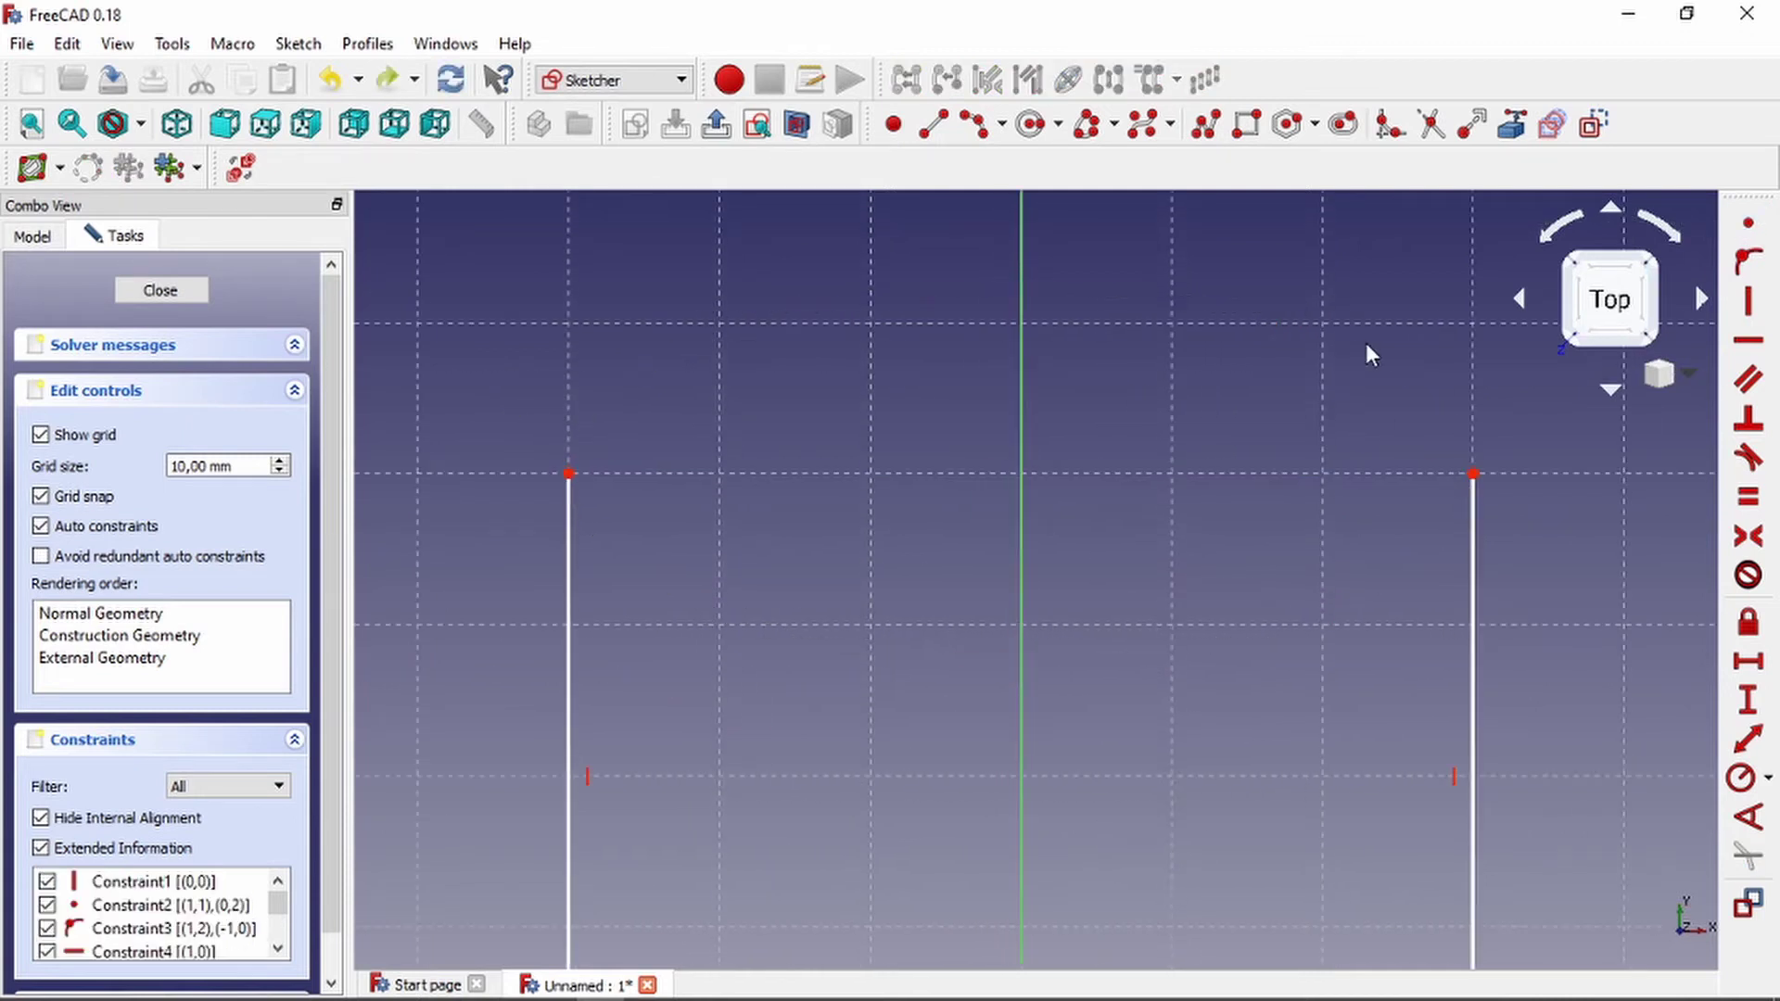
Choose the arc of hyperbola by center, major radius and endpoints, and turn off grid snap.
middle_drag(993, 330, 966, 352)
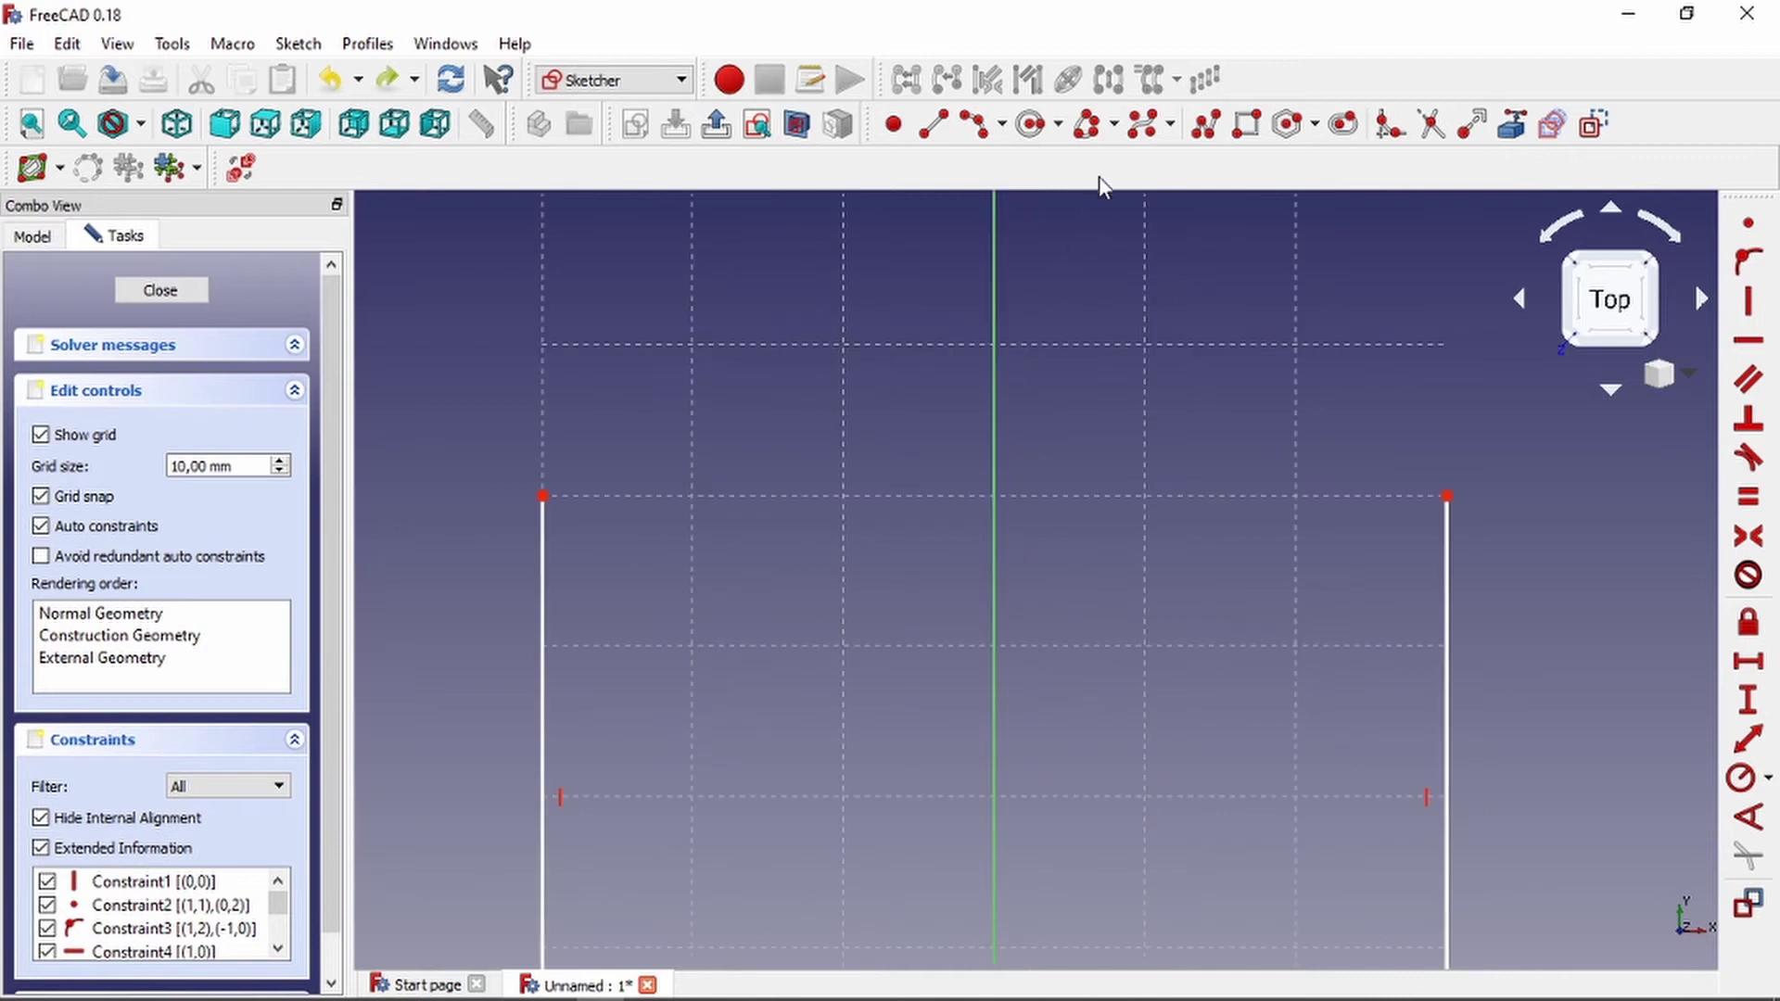
click(1113, 124)
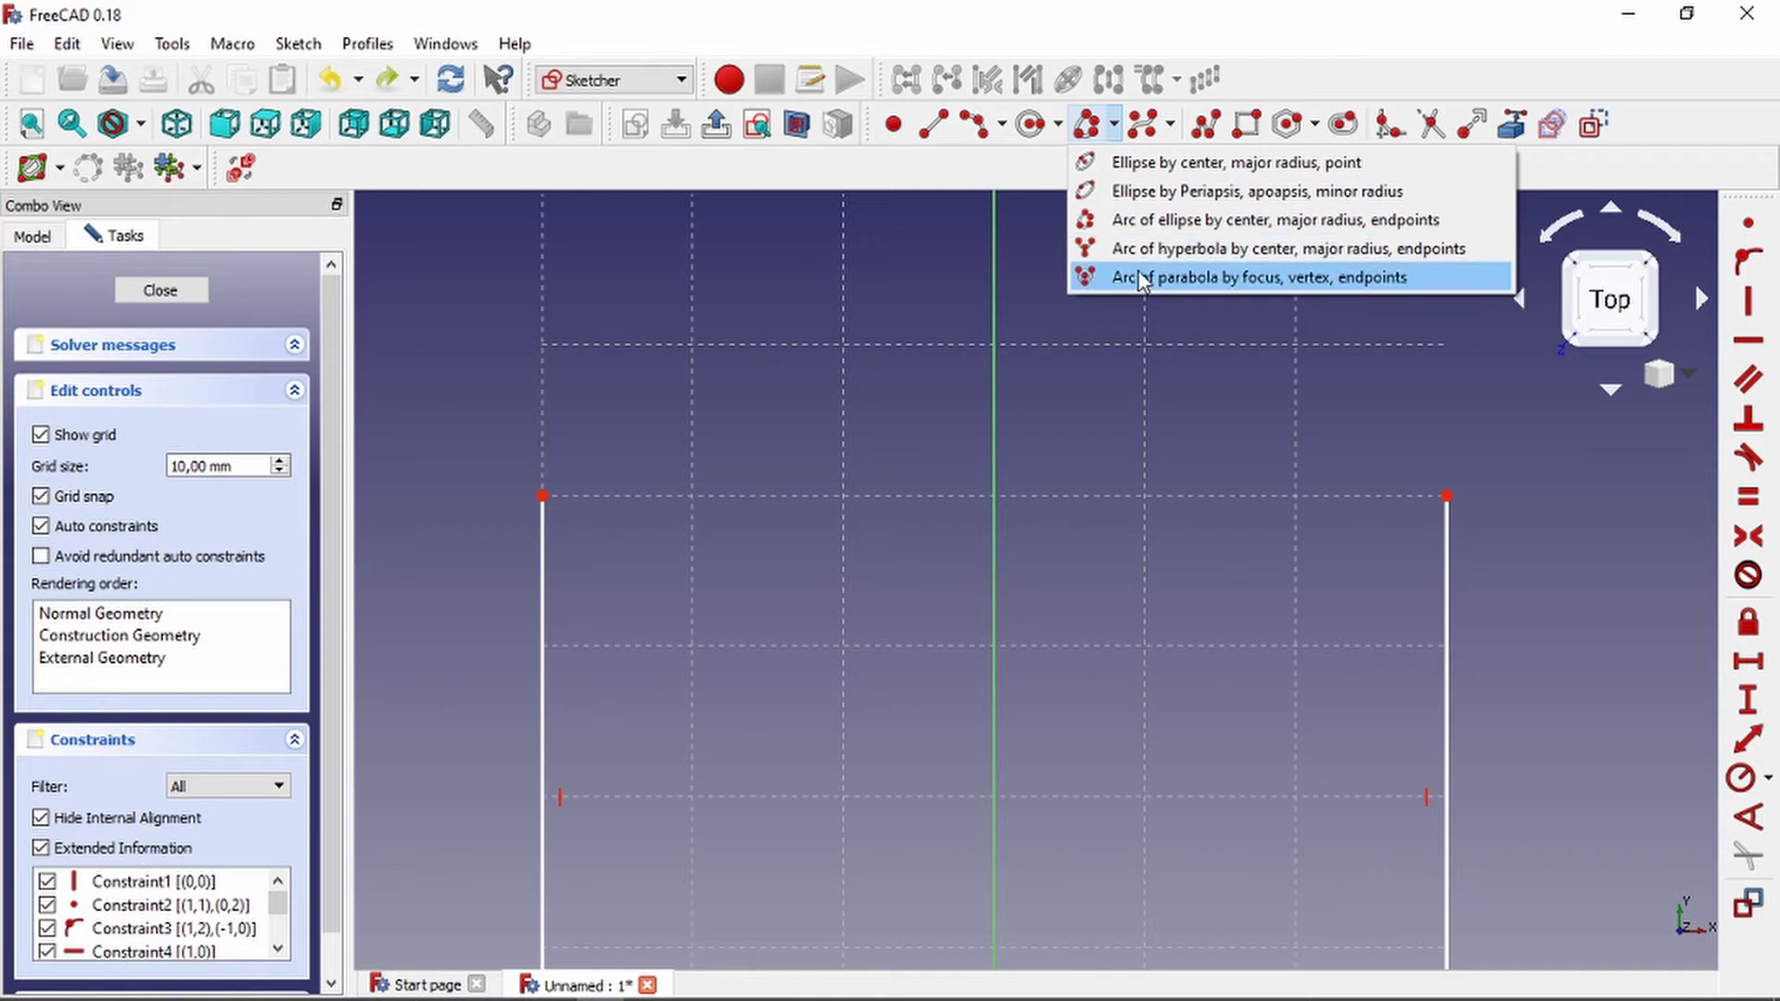
click(1086, 469)
scroll(1087, 469, down, 2)
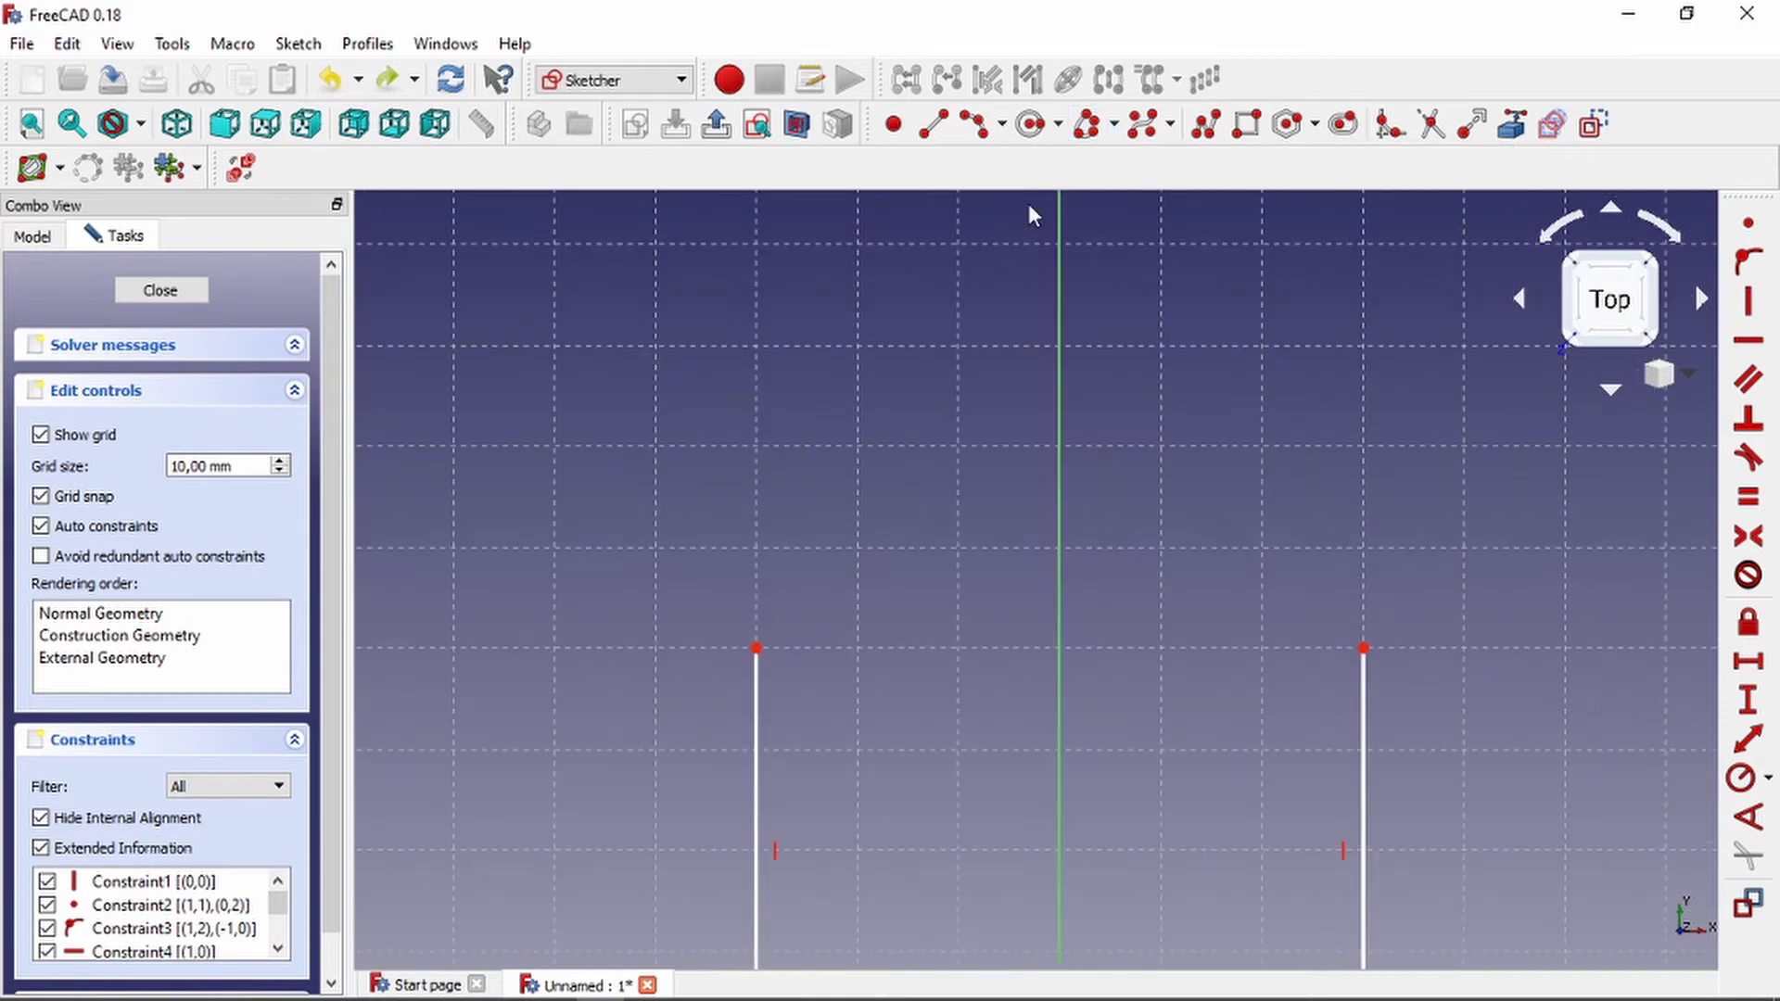
click(1112, 135)
click(1122, 249)
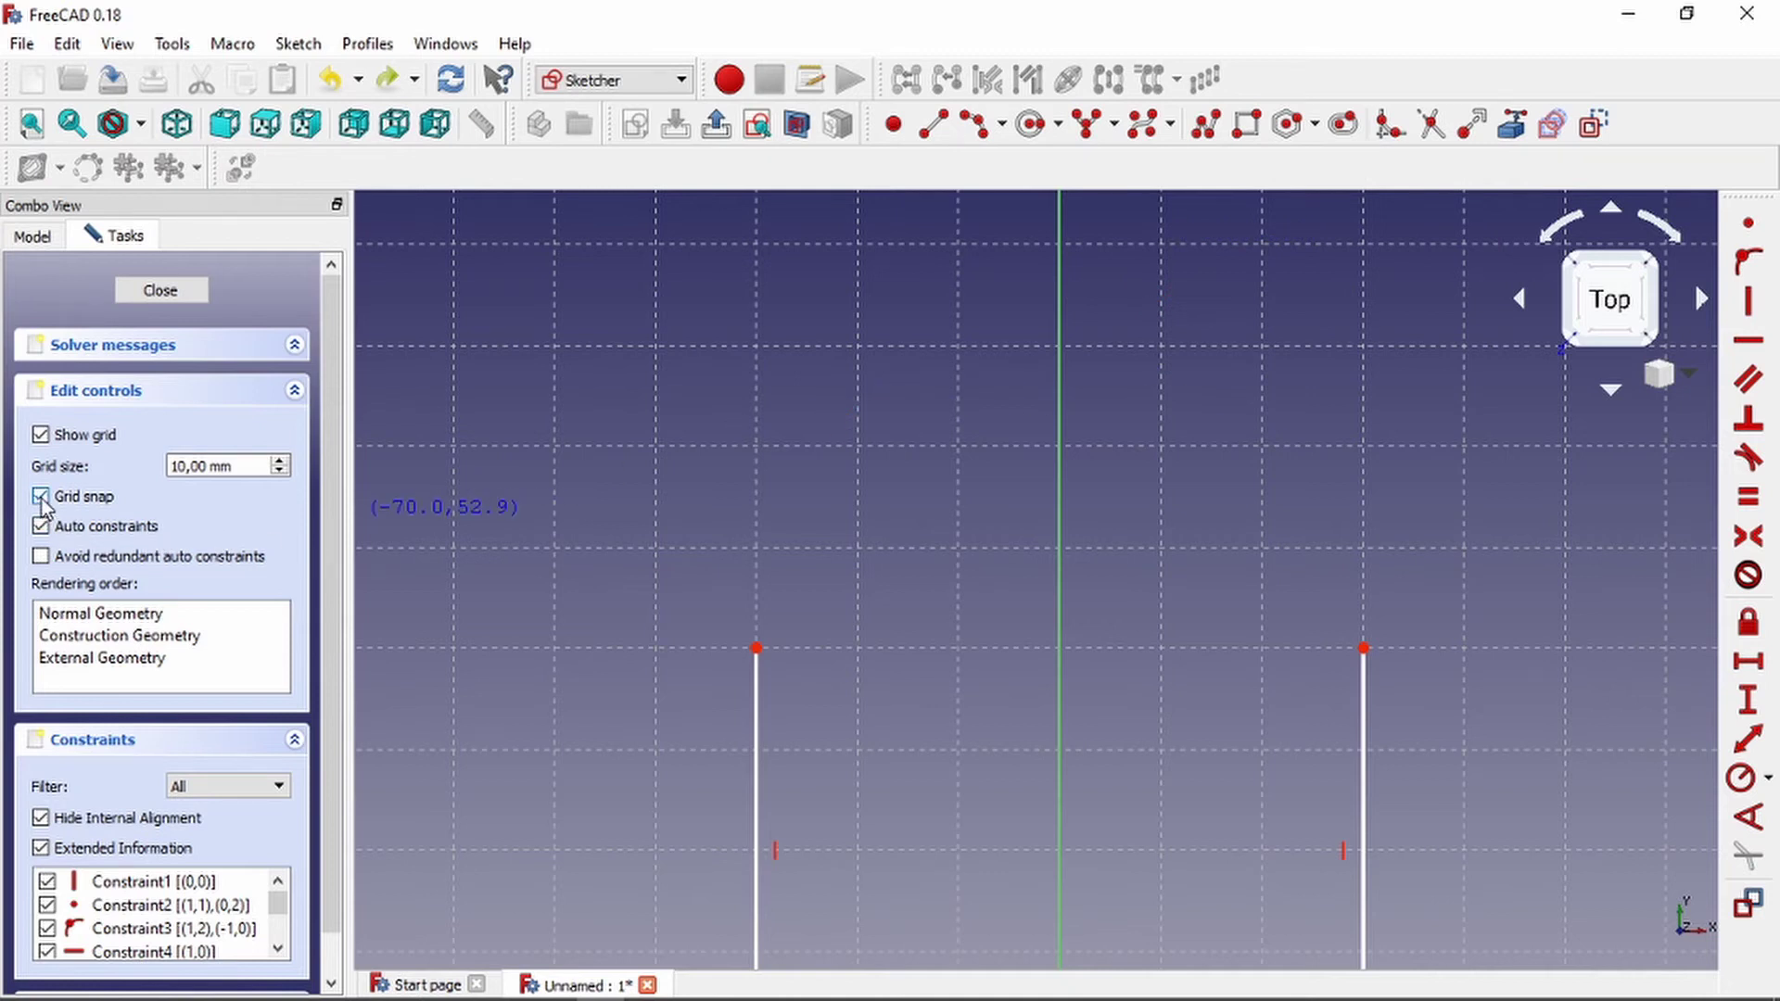
middle_drag(801, 616, 826, 694)
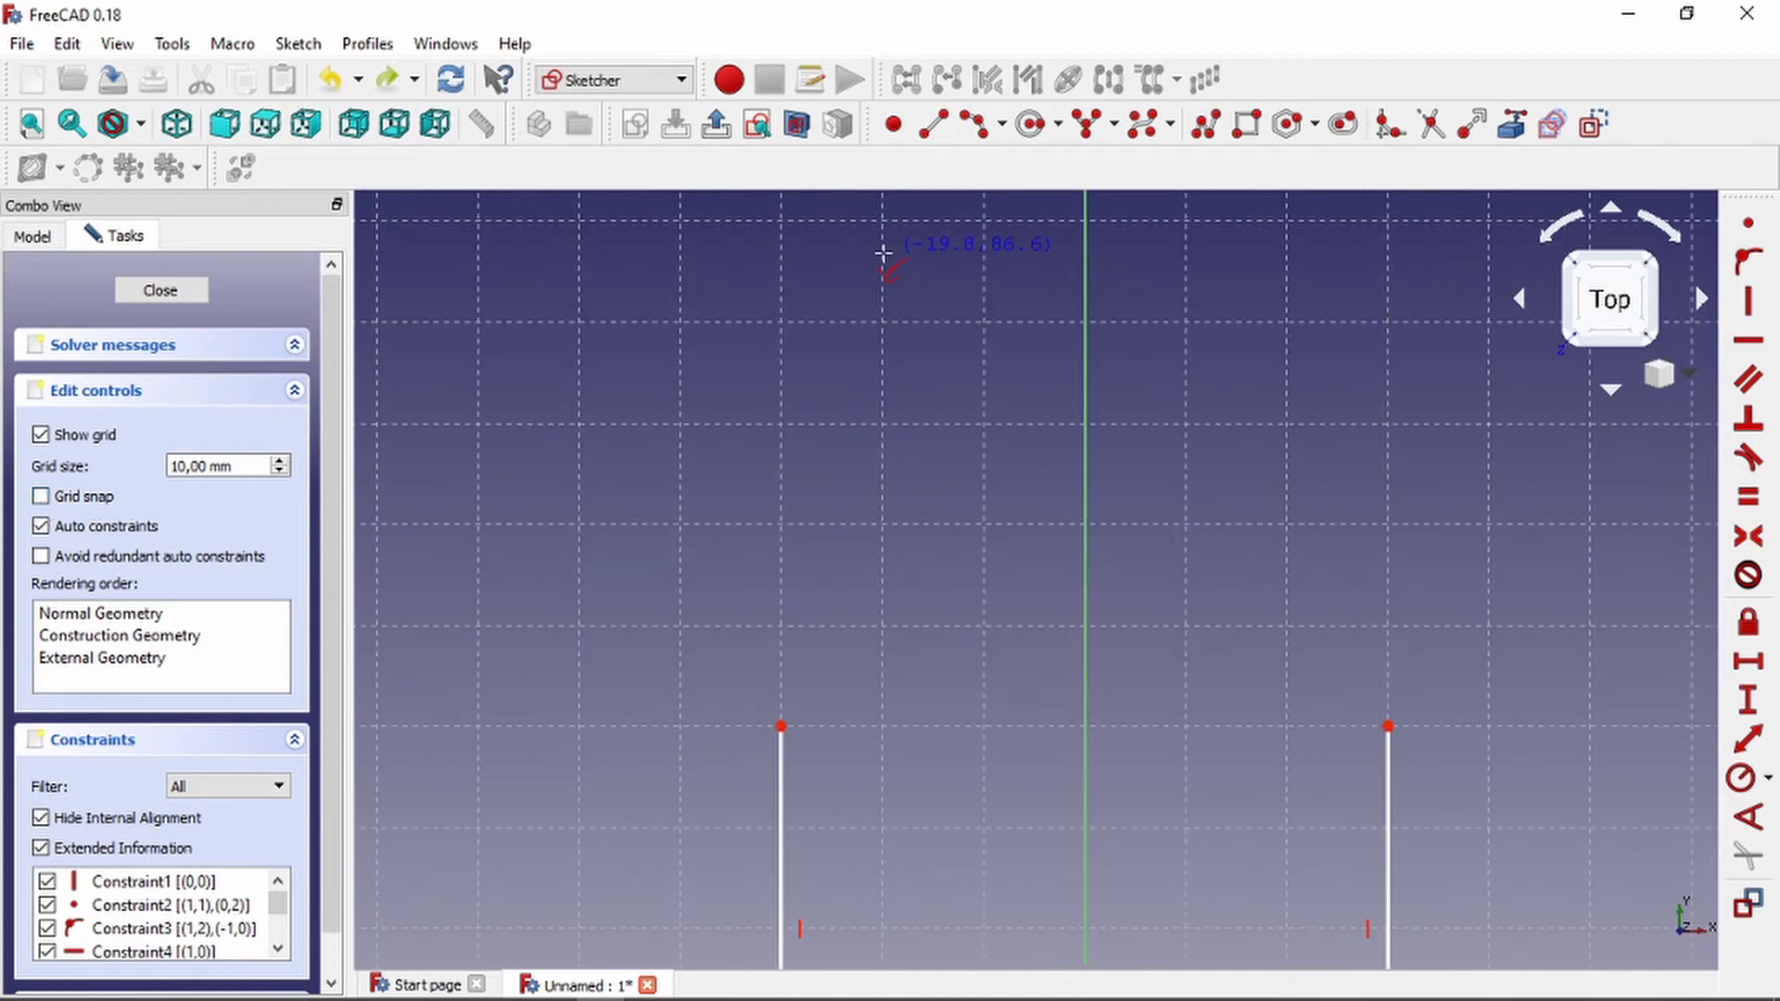
Try an arc of hyperbola centred at about (-20, 87) with about 31.5 mm major radius, and undo it.
click(883, 571)
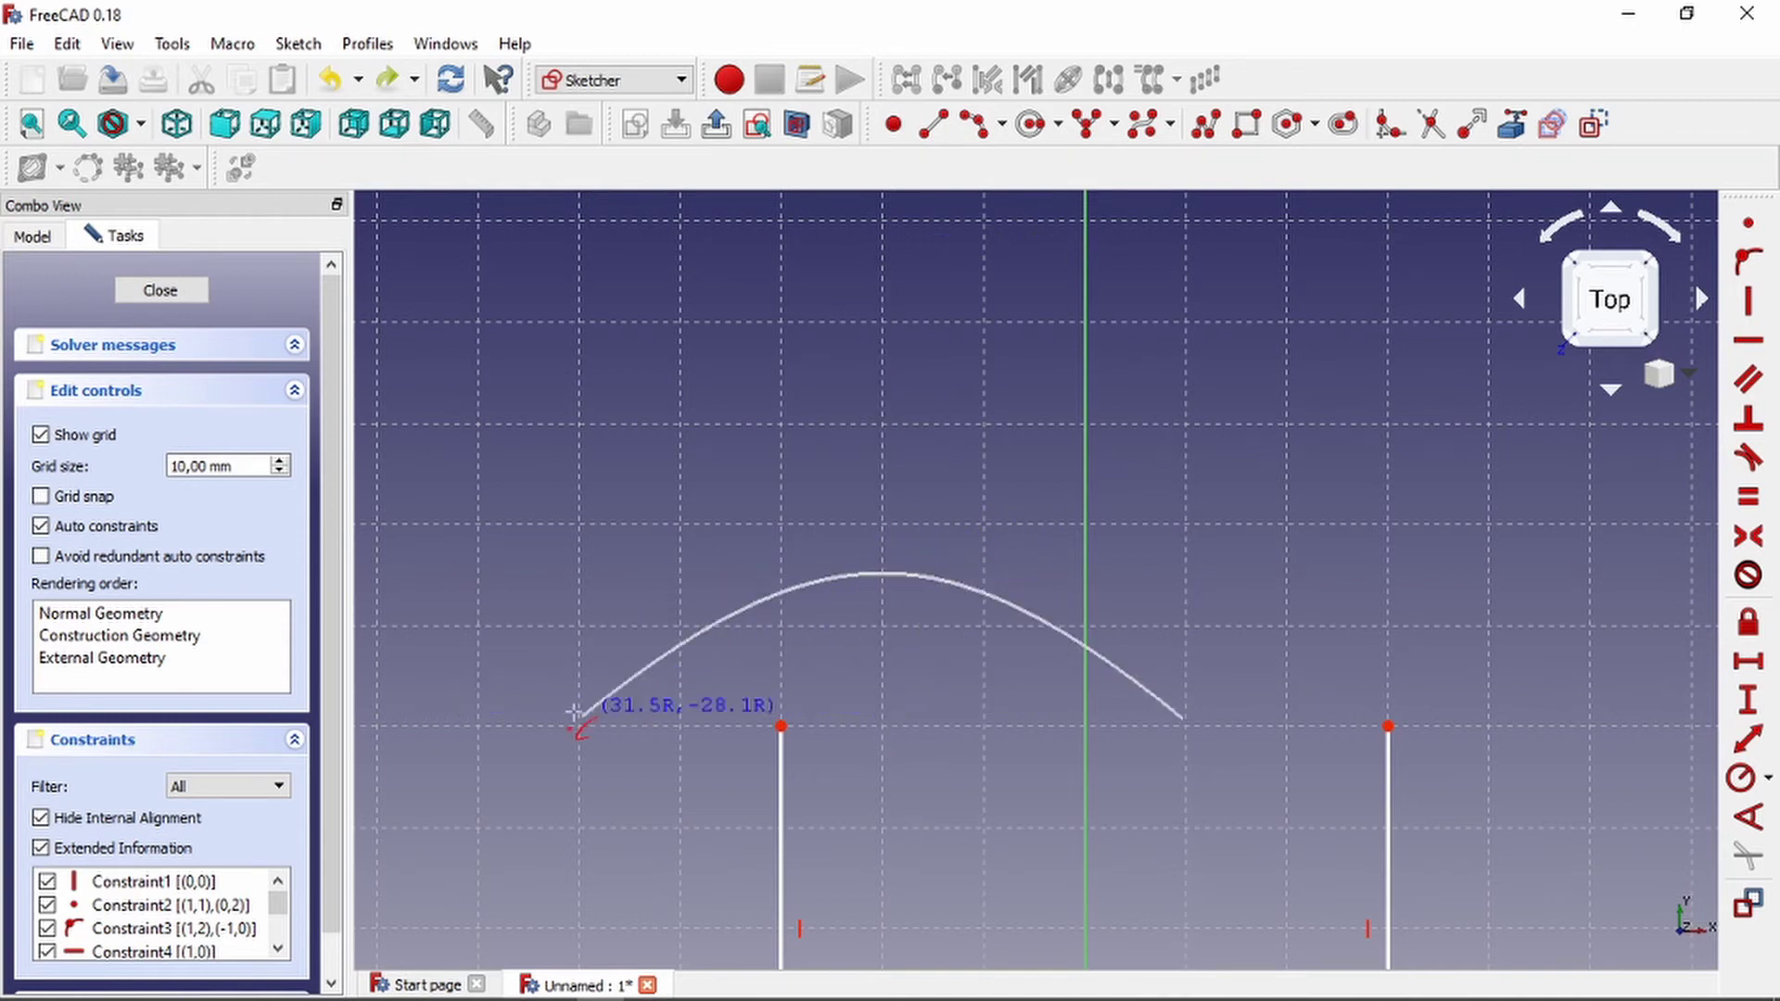
click(1227, 695)
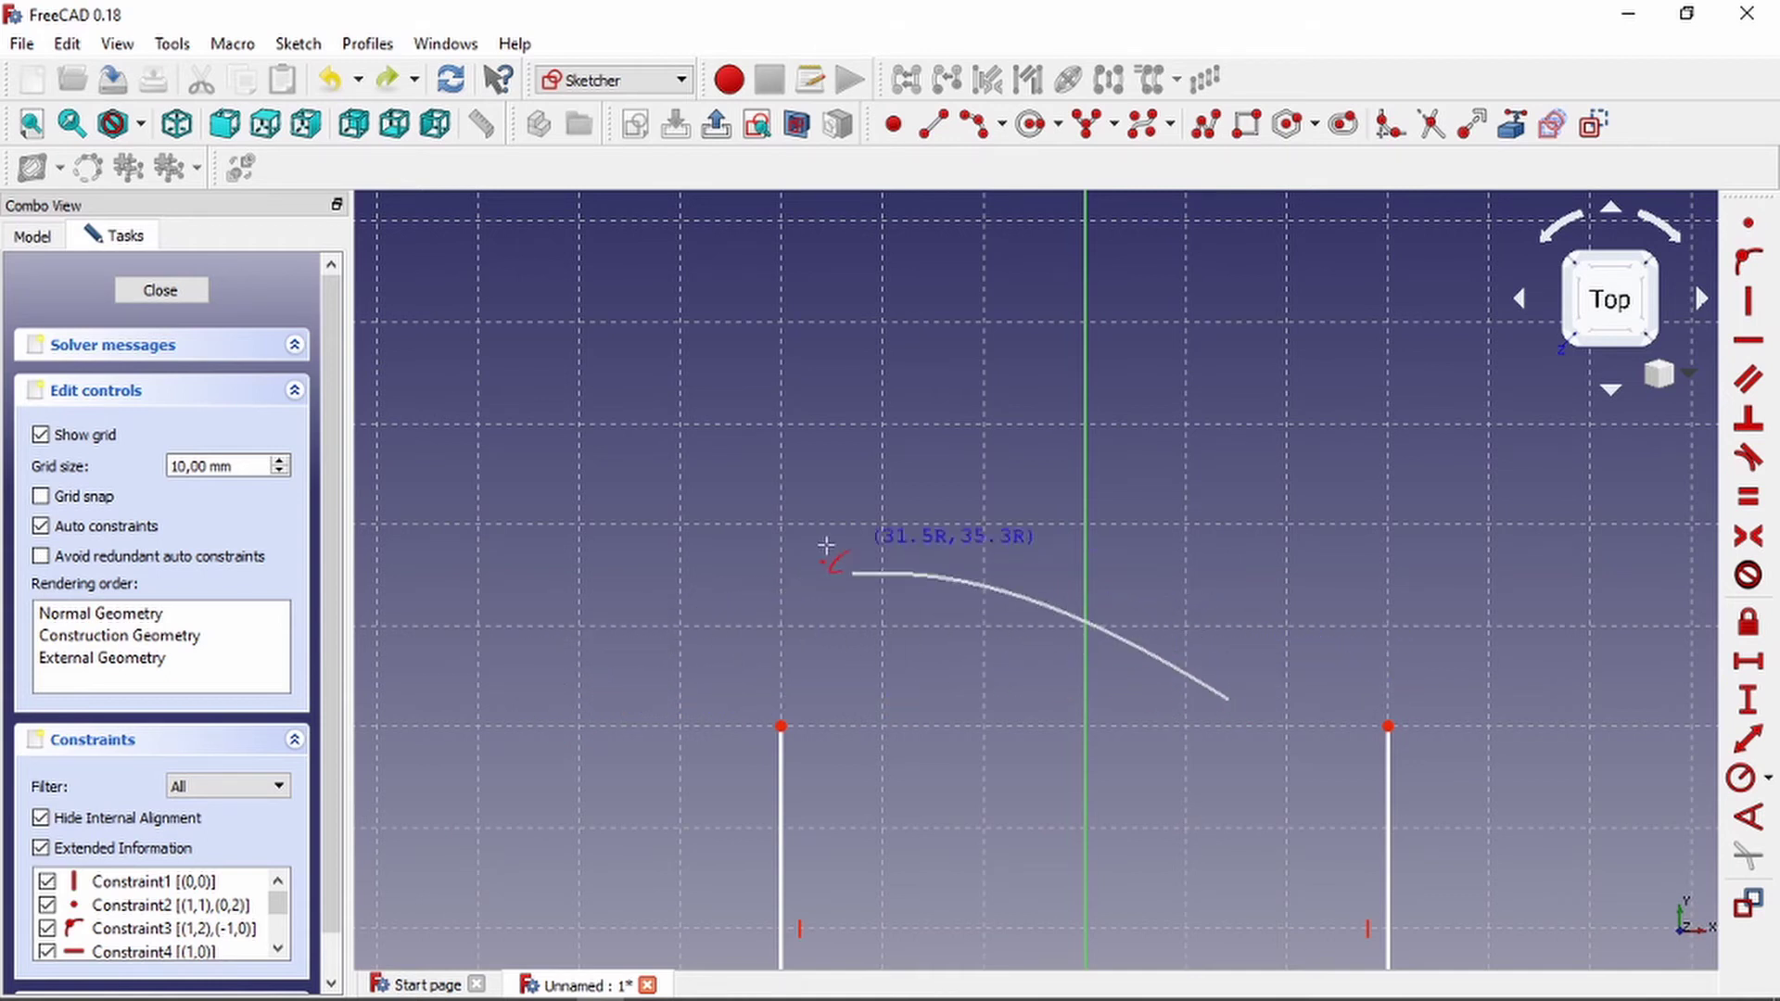
click(579, 635)
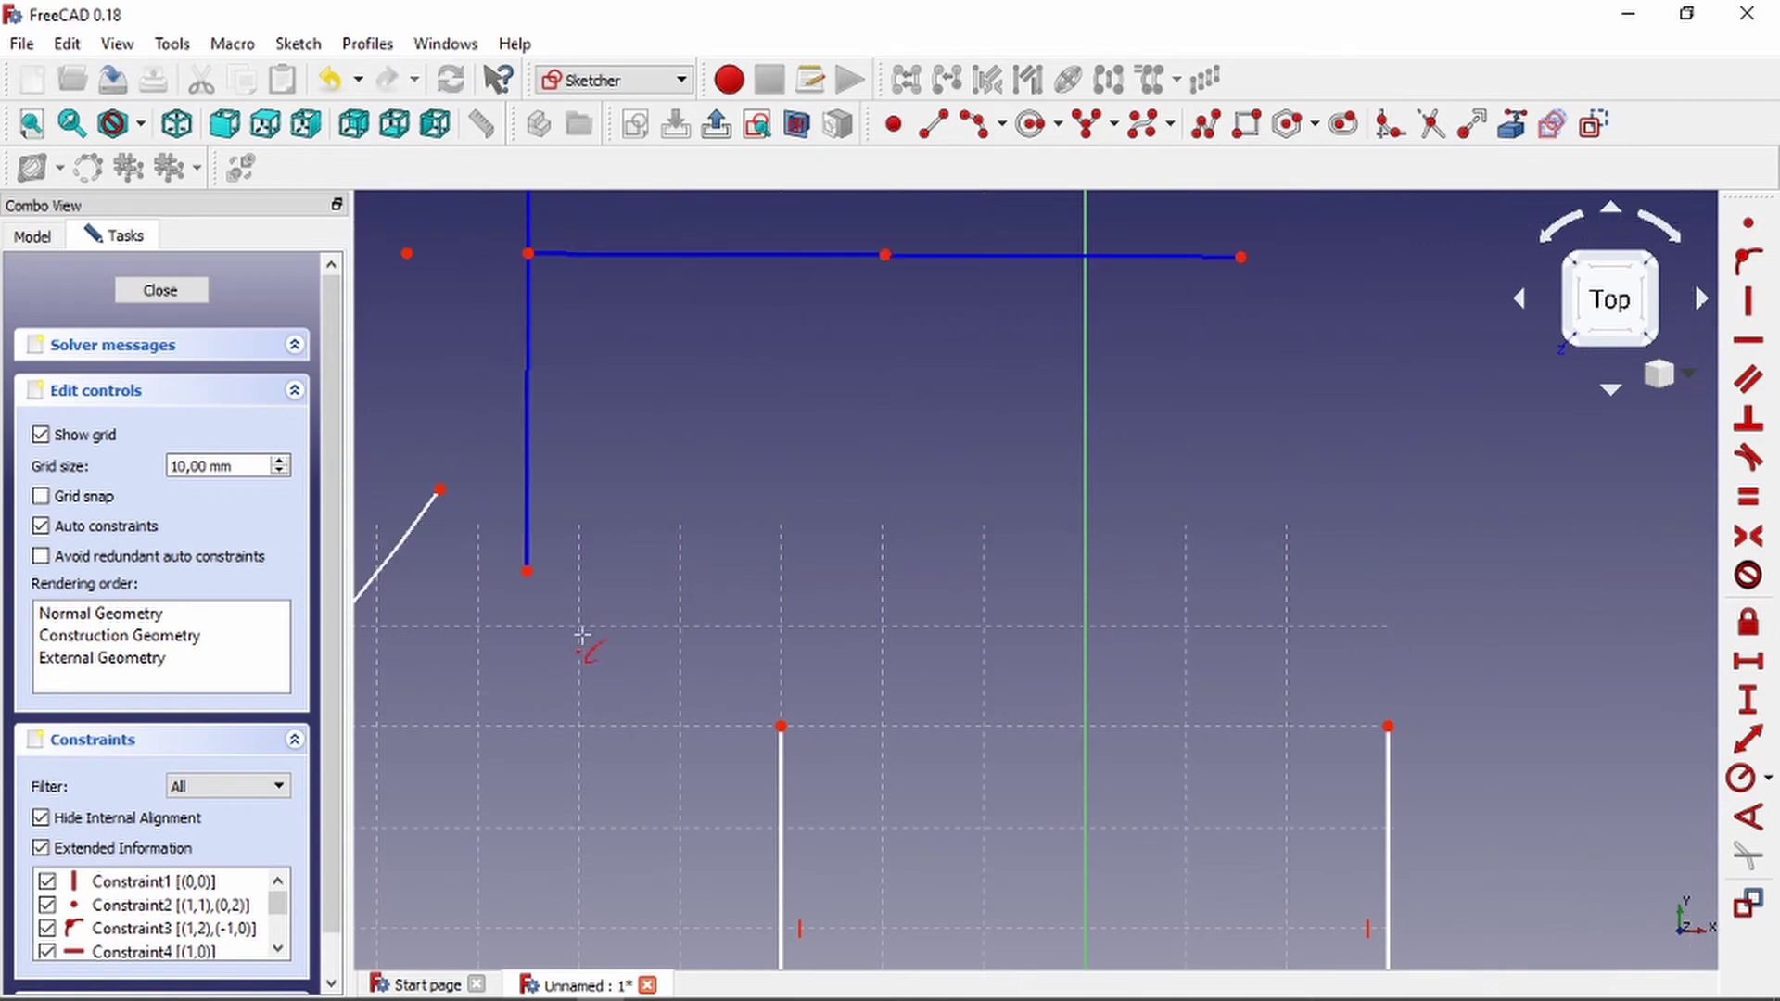
scroll(954, 536, down, 5)
scroll(820, 537, up, 4)
scroll(927, 463, down, 4)
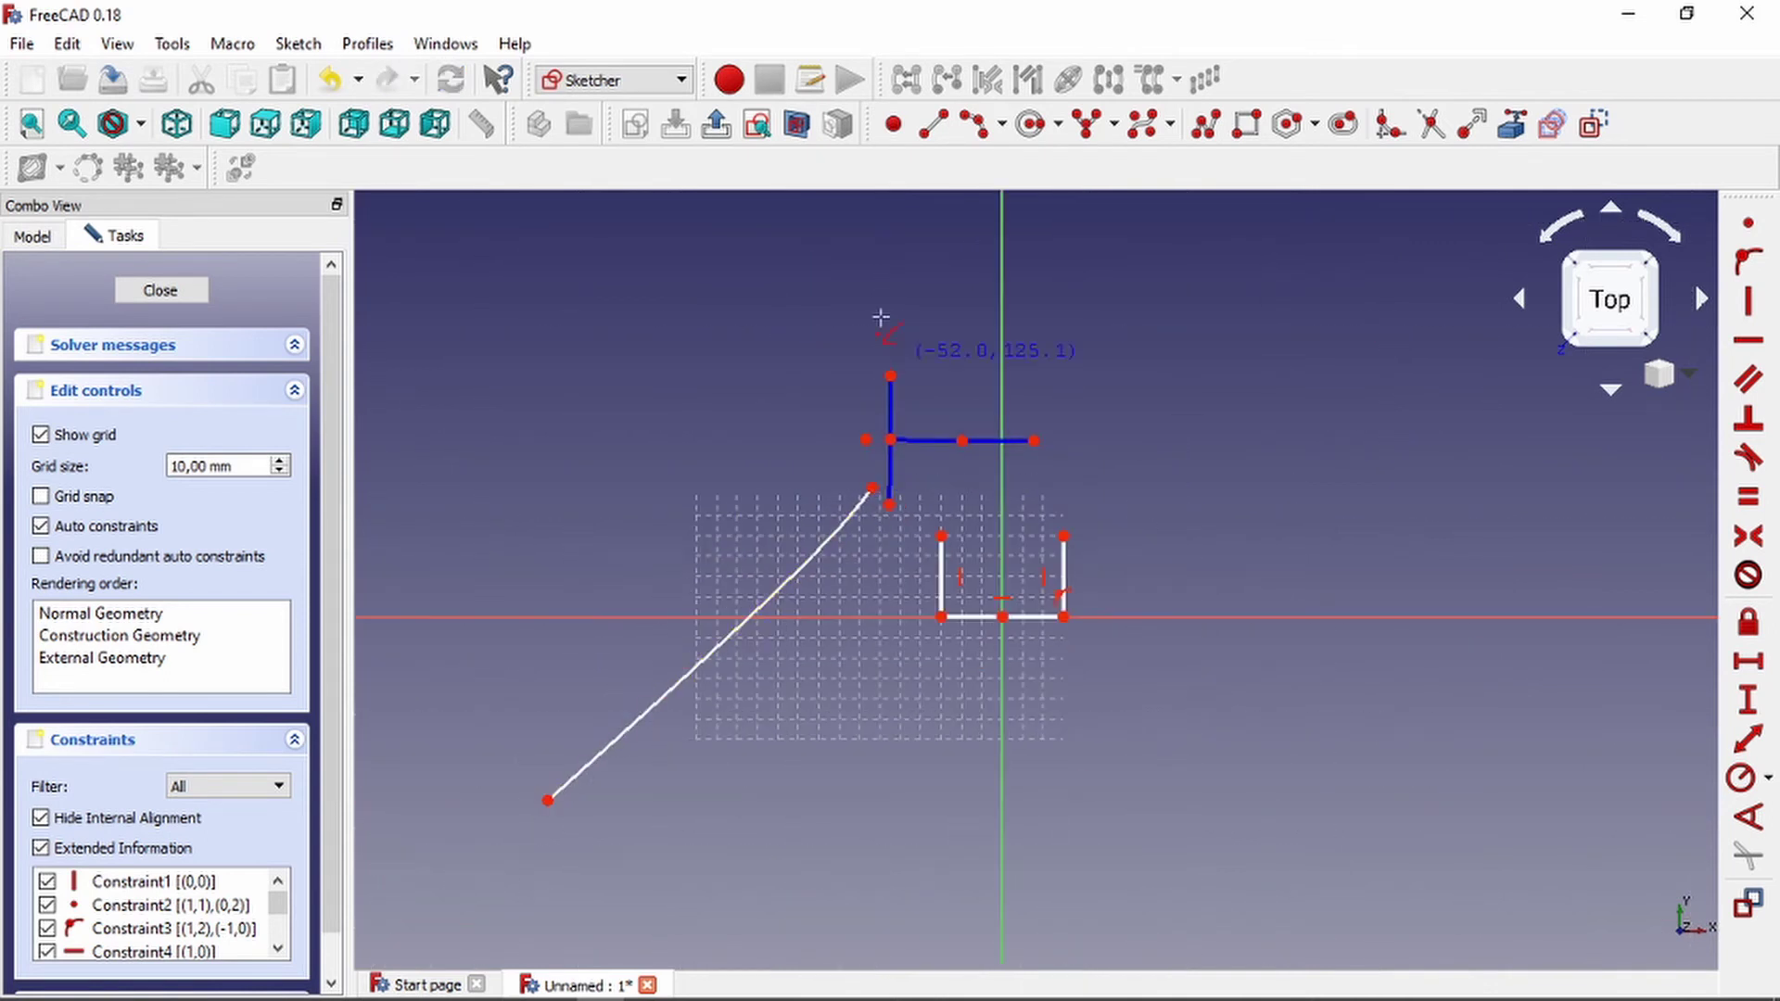
scroll(923, 405, up, 3)
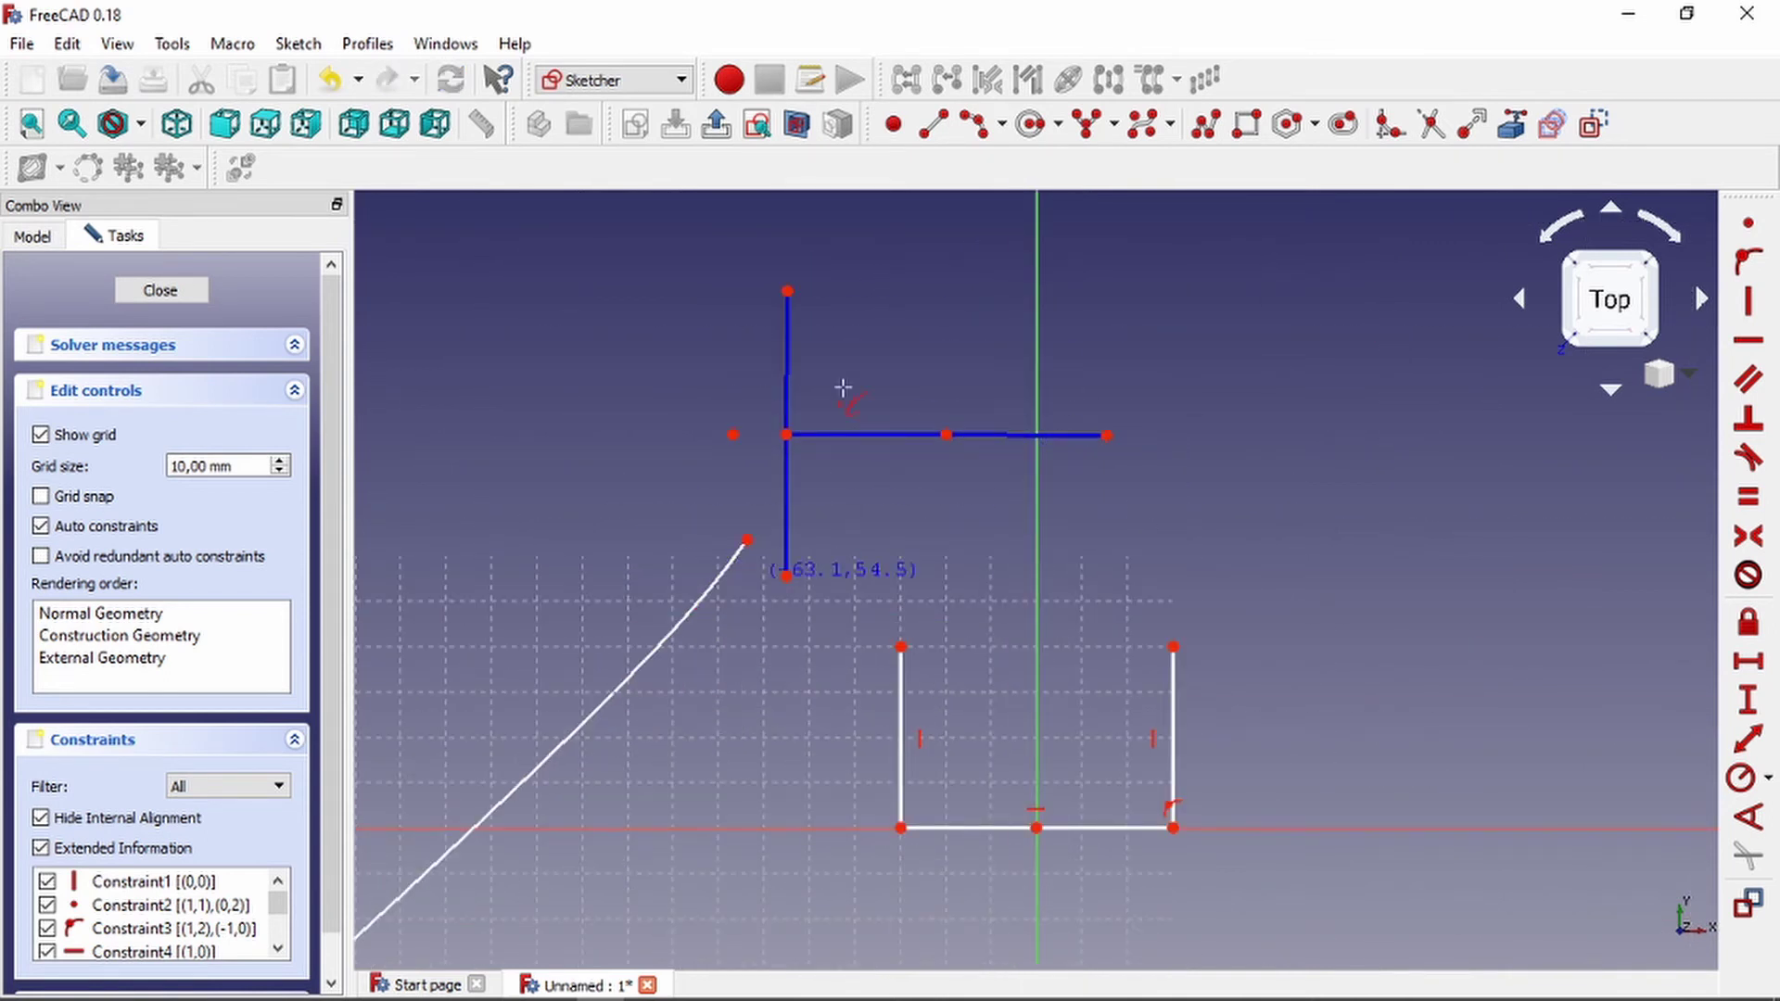
scroll(770, 640, up, 2)
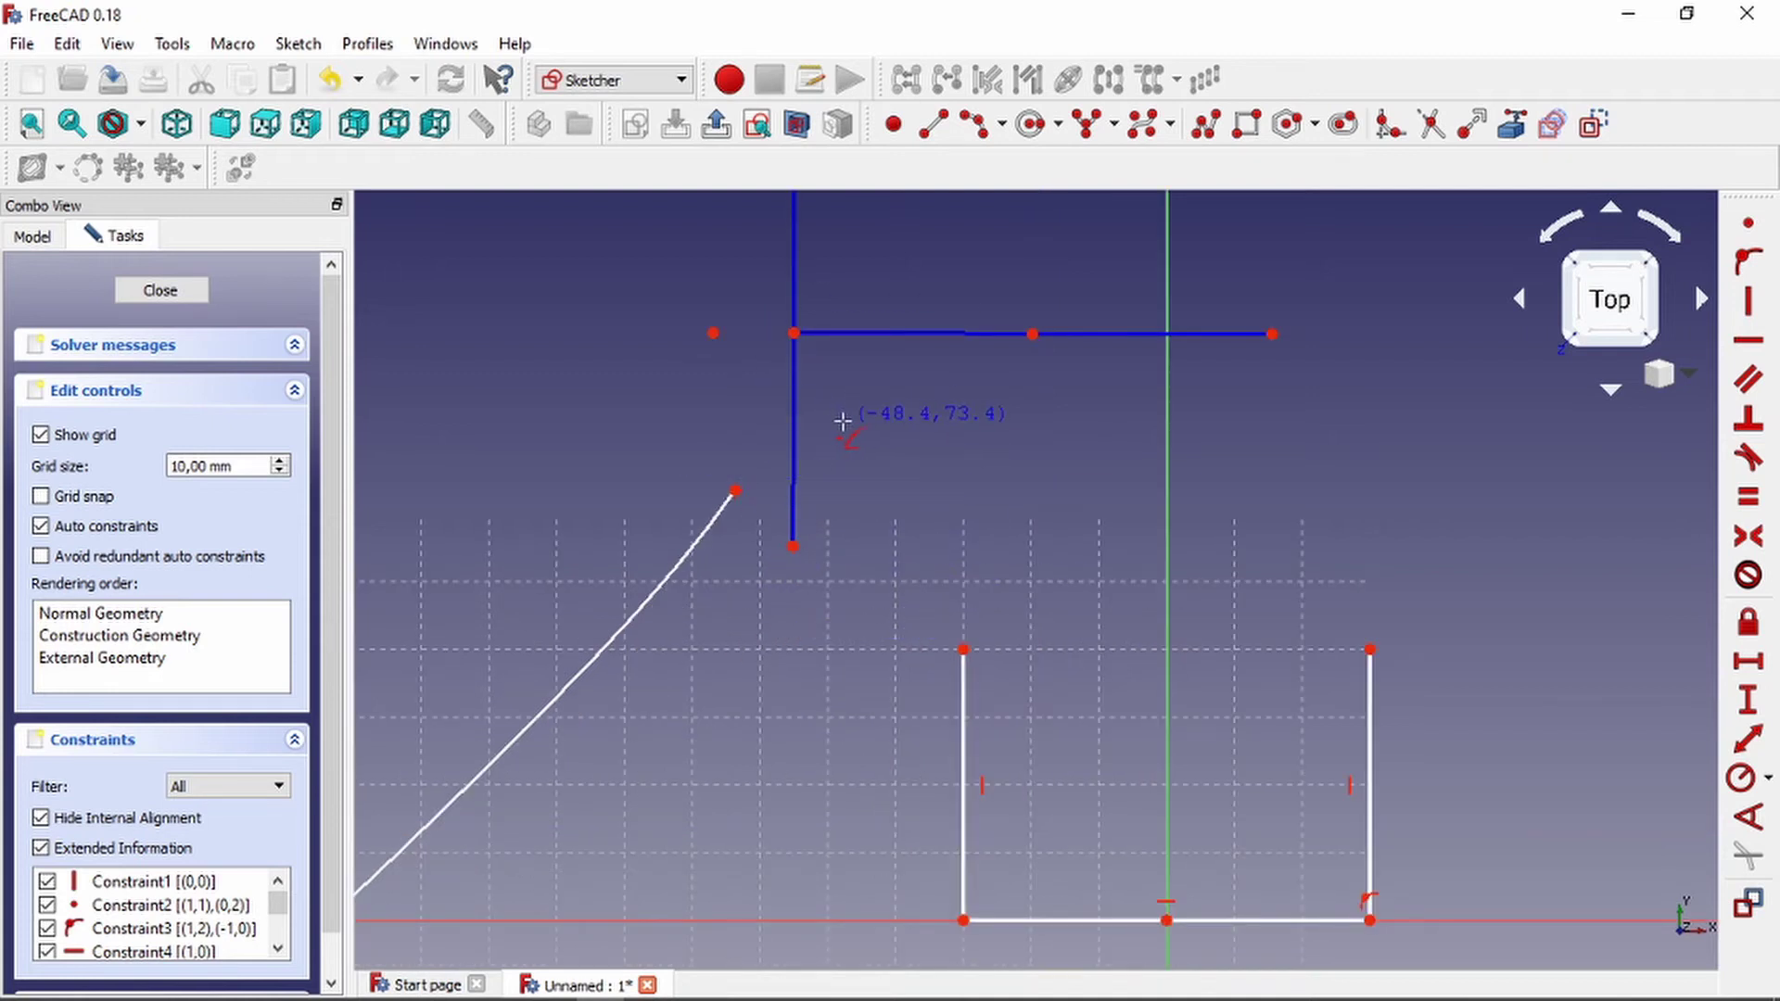
key(ctrl+z)
scroll(934, 477, down, 2)
scroll(1303, 471, up, 2)
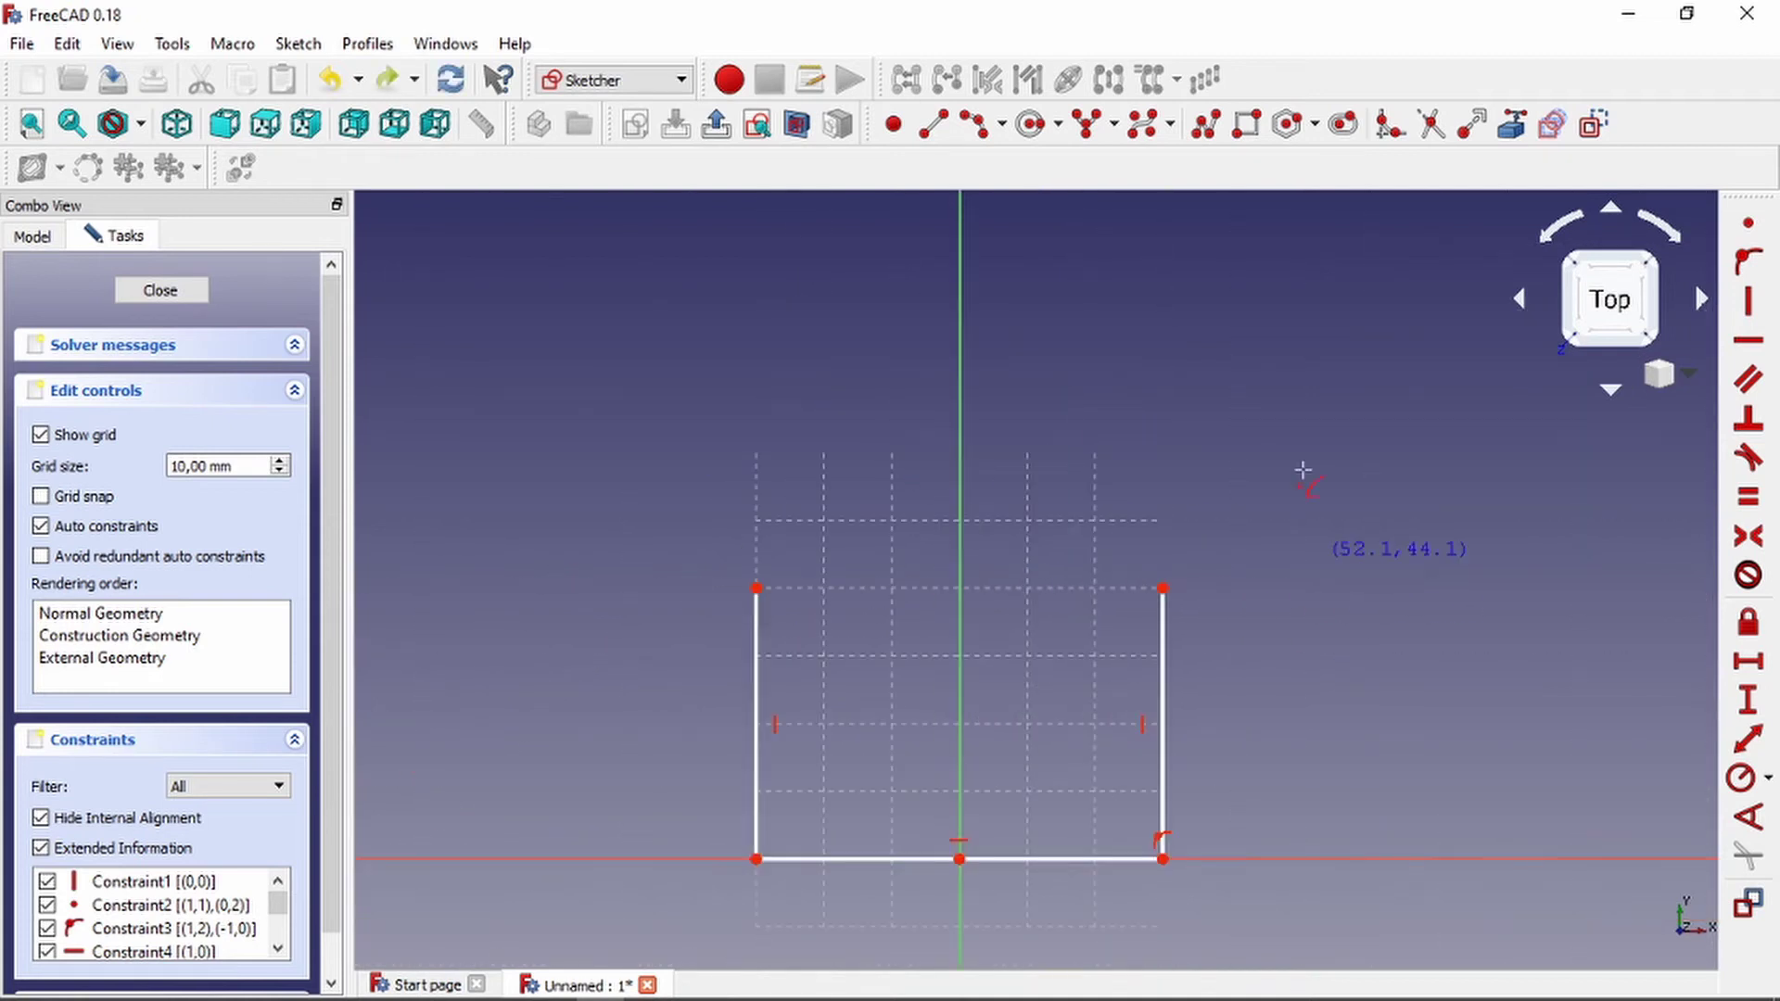
Delete the horizontal line and the two vertical lines from the sketch.
click(1113, 135)
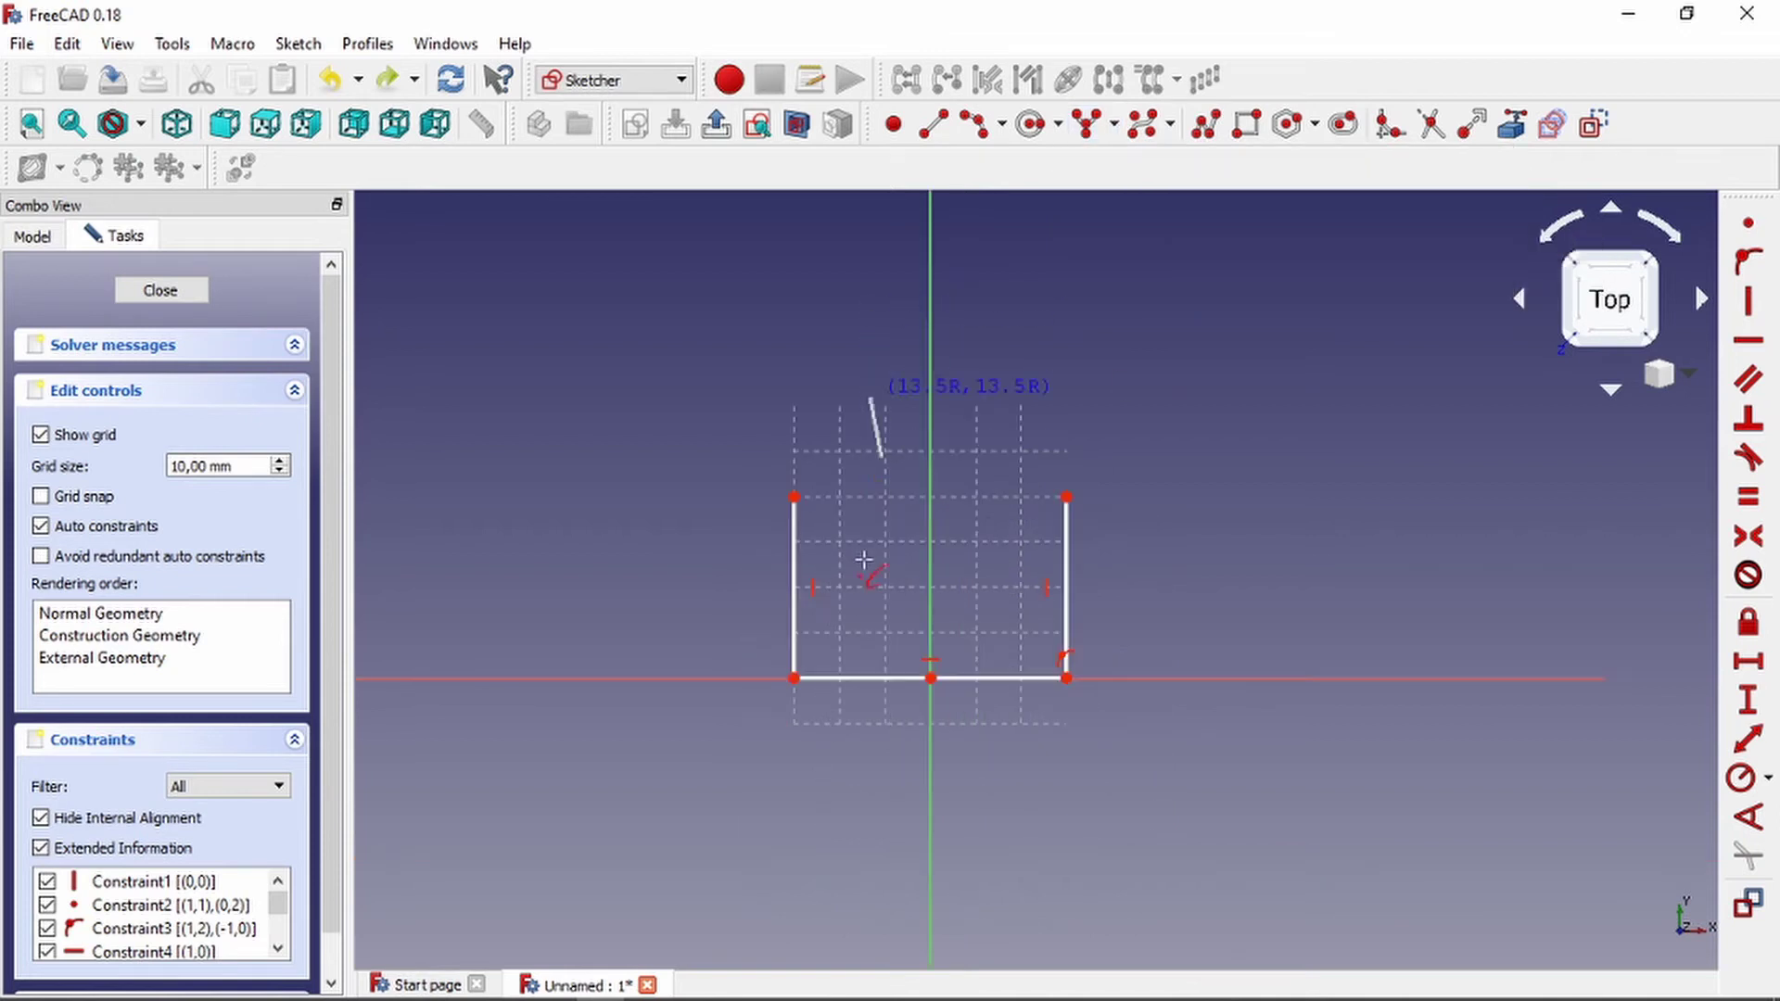
scroll(885, 445, up, 2)
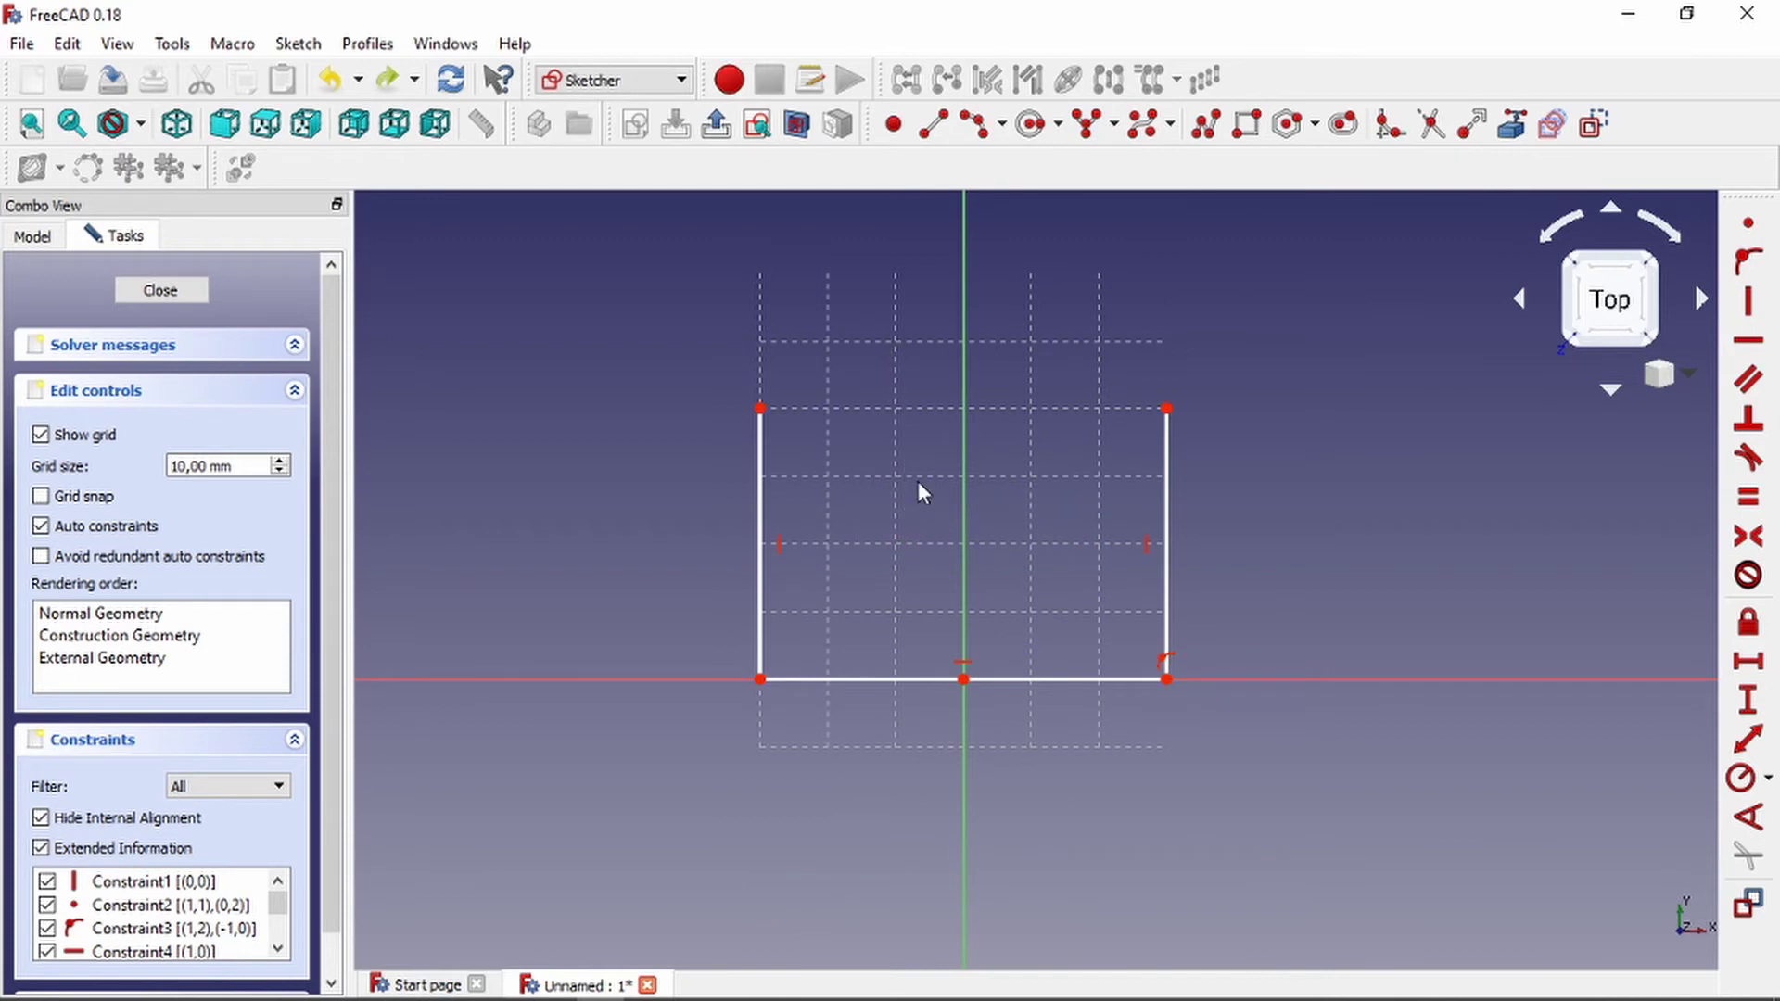
drag(647, 348, 1329, 791)
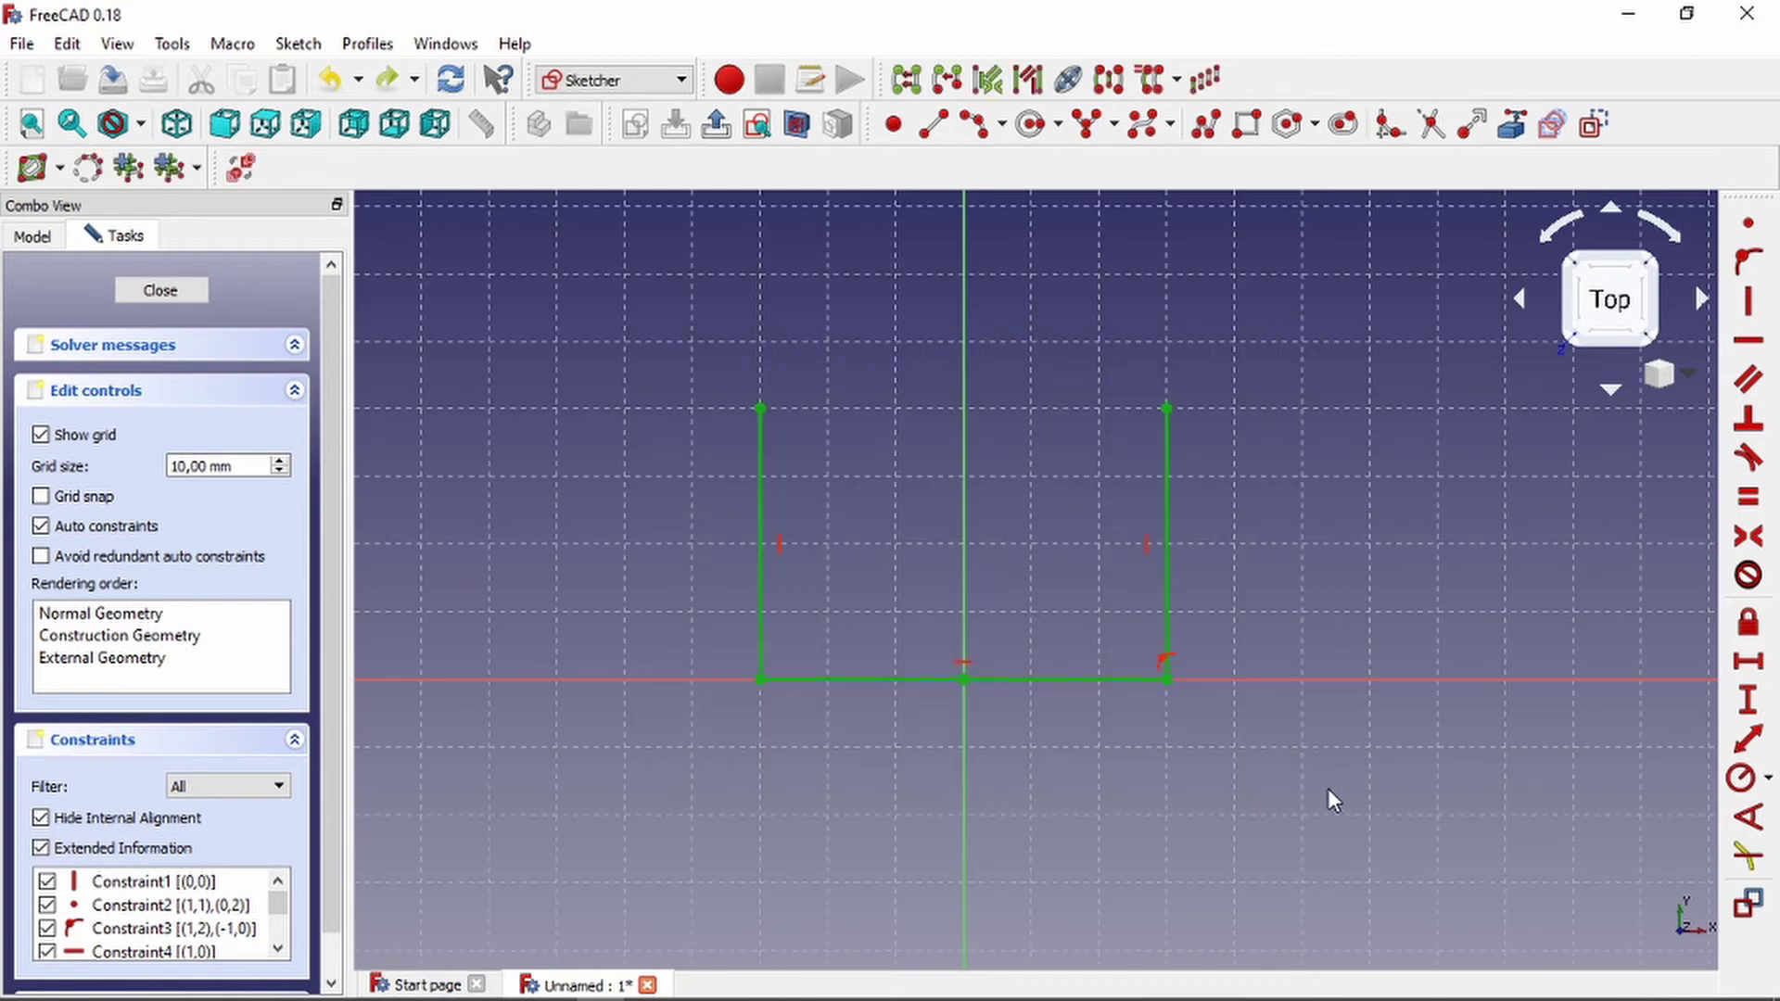
key(Delete)
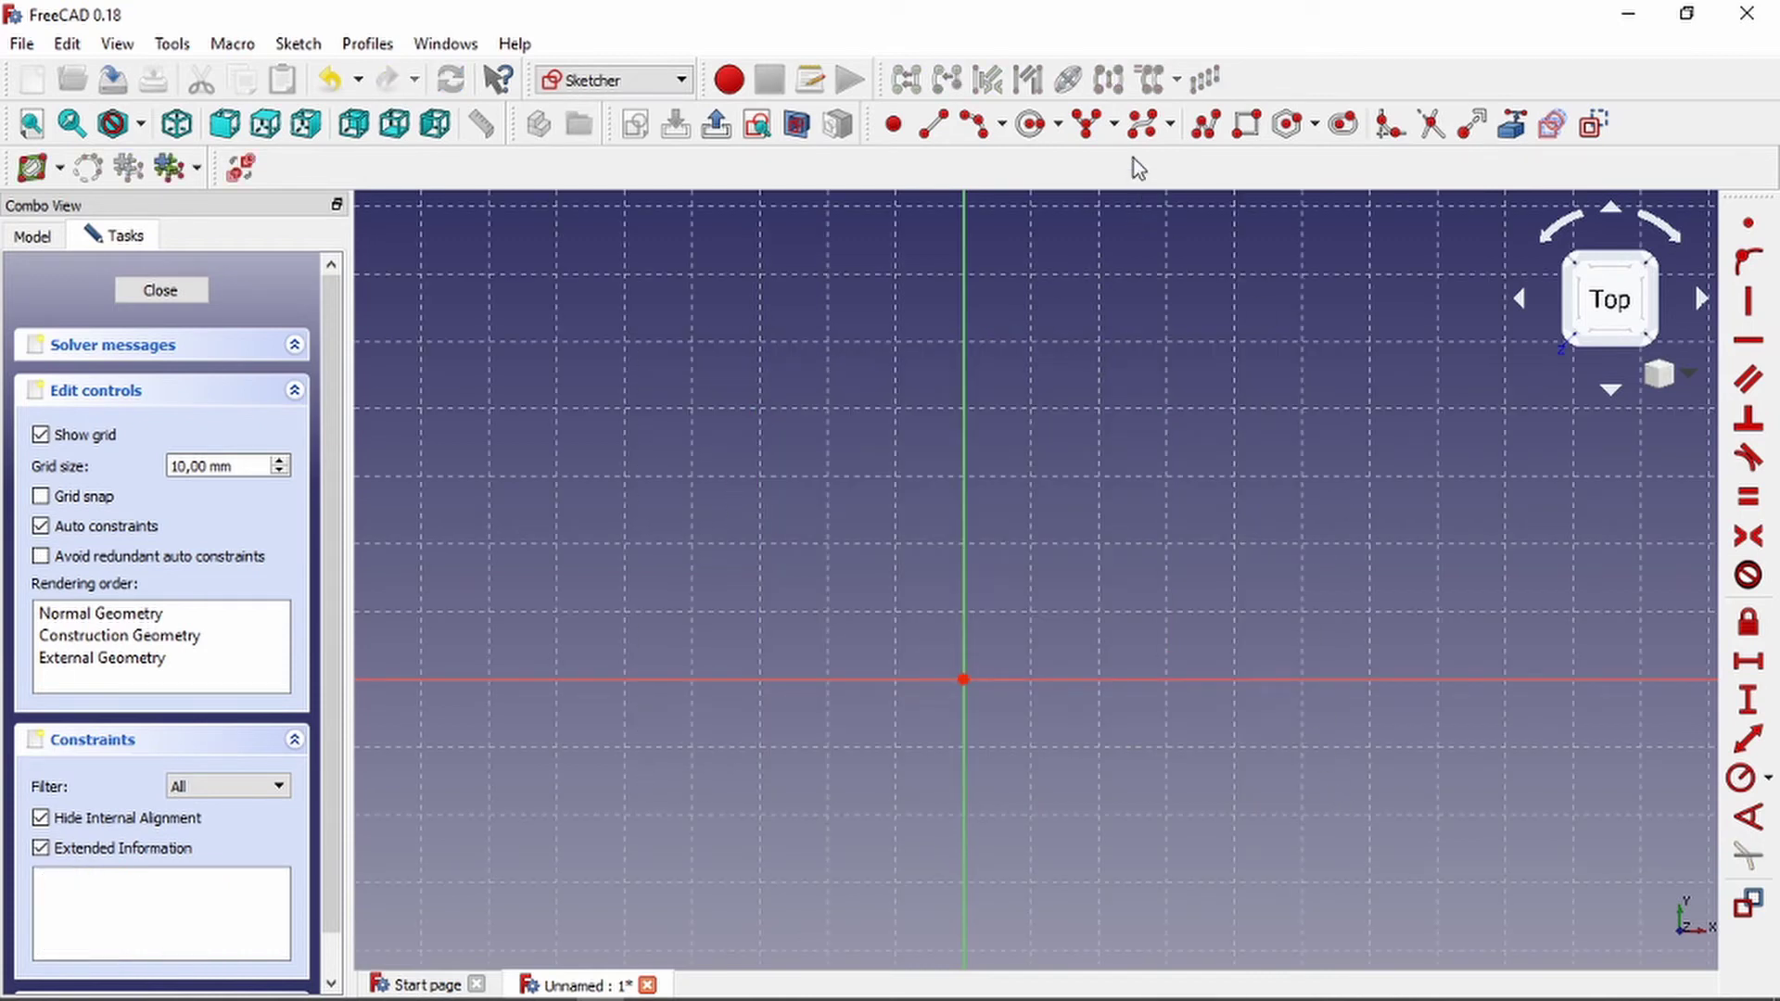
middle_drag(964, 344, 1027, 320)
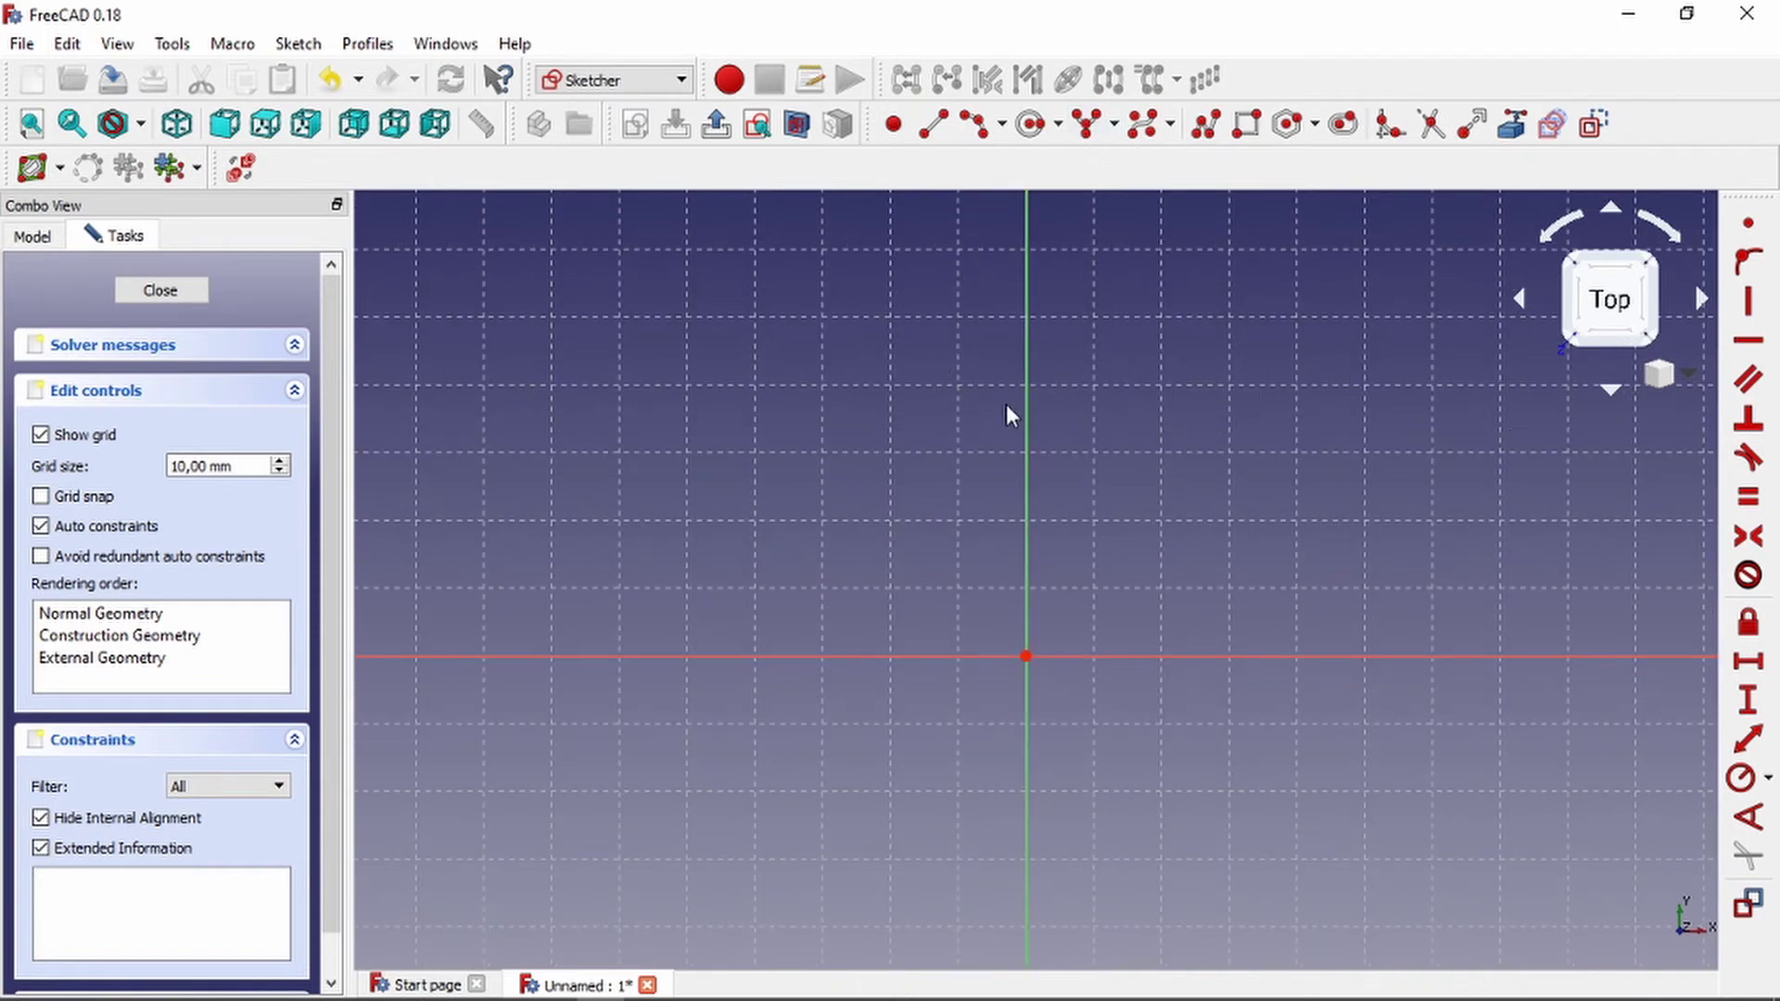
scroll(1039, 353, down, 2)
scroll(1037, 362, up, 2)
scroll(1025, 400, down, 2)
scroll(1039, 348, up, 2)
scroll(1104, 304, down, 2)
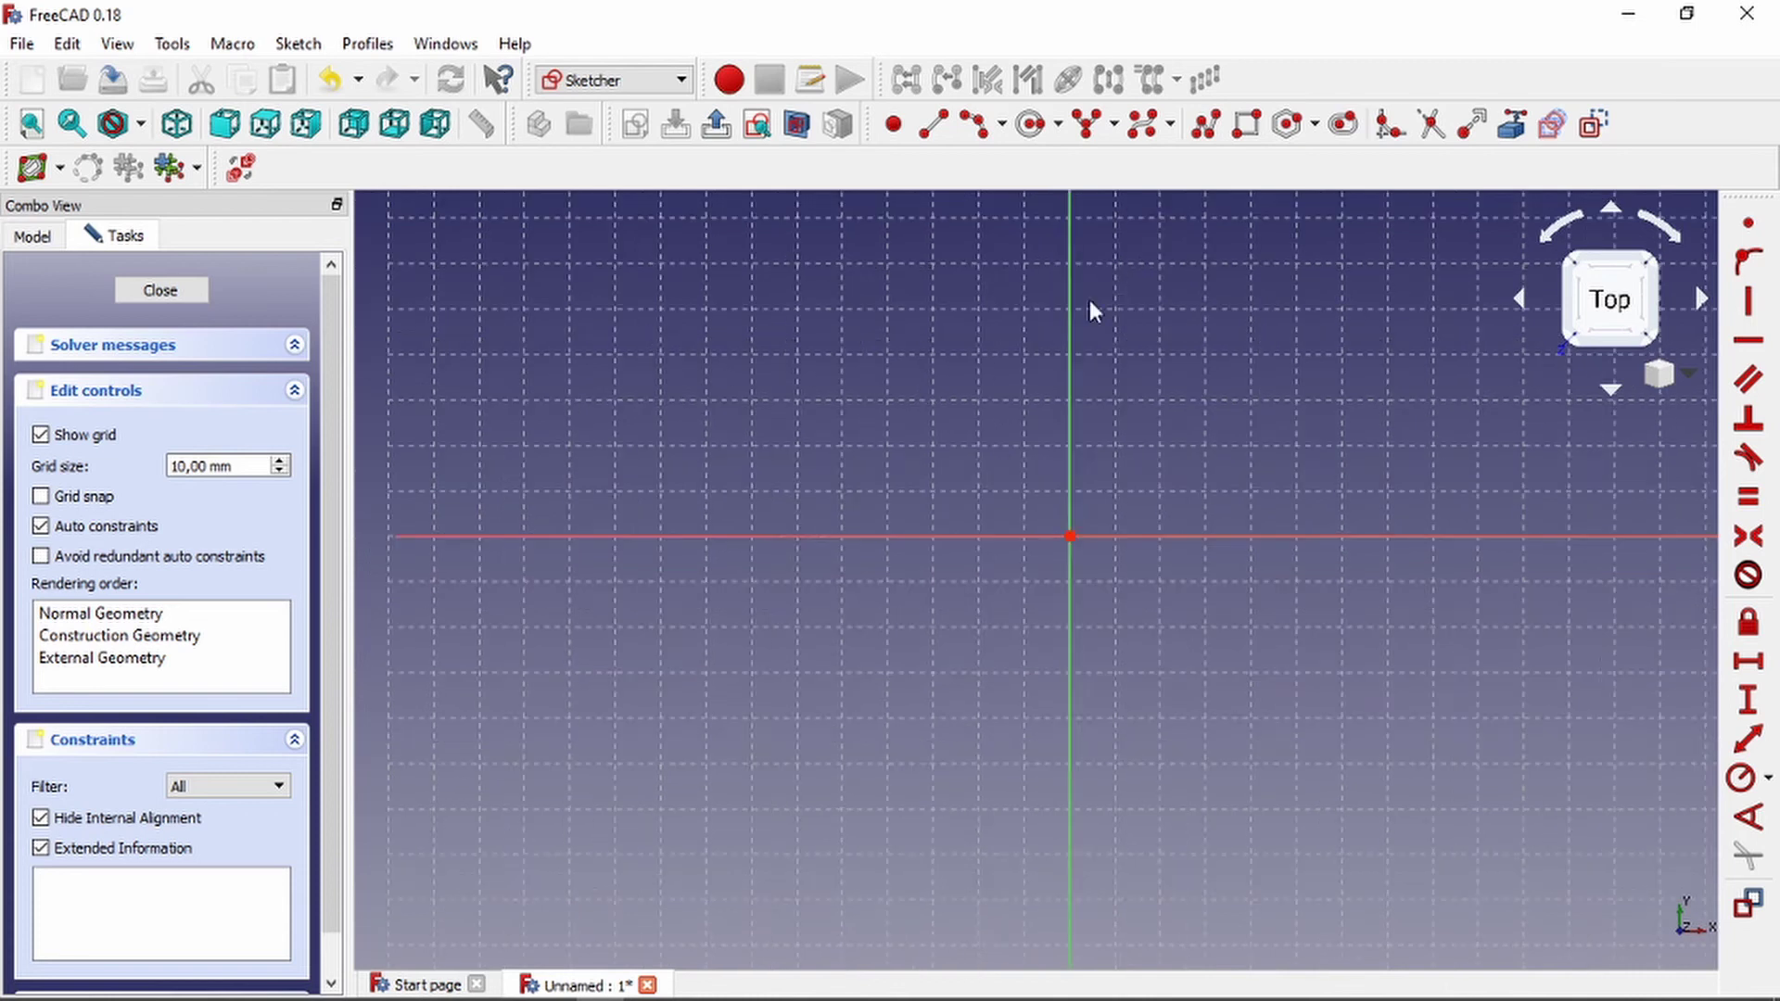
scroll(1111, 353, up, 2)
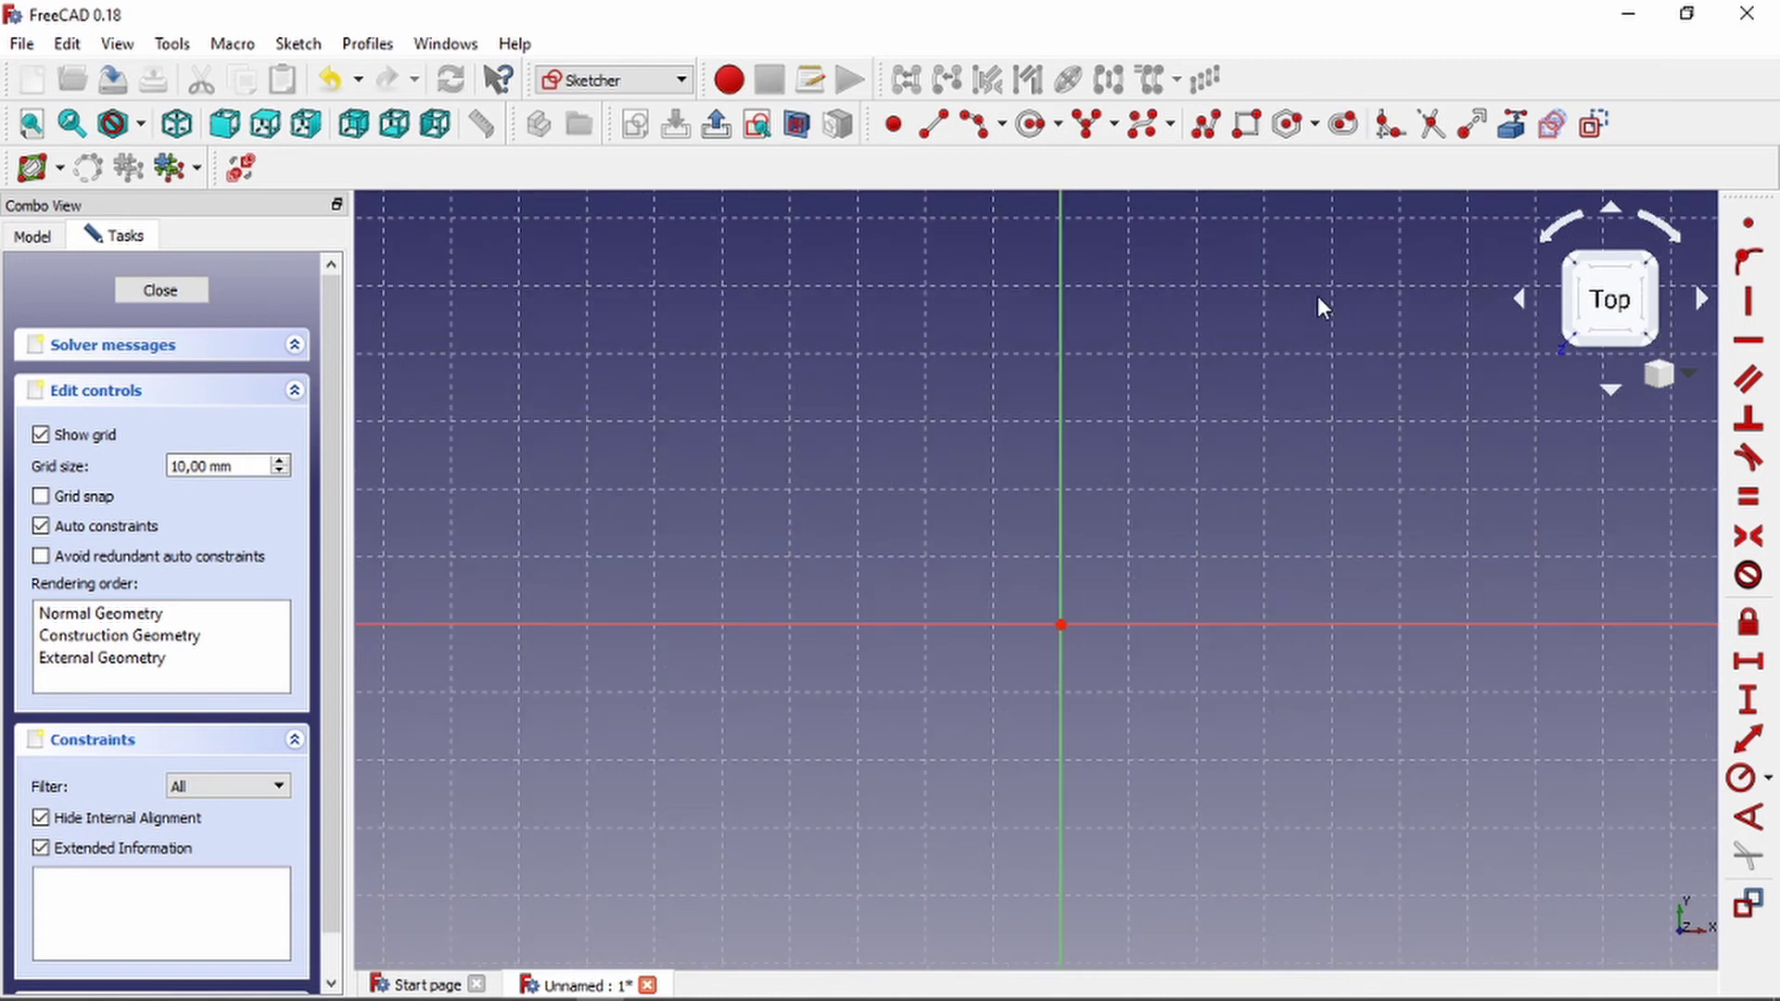
Draw a B-spline by control points, using five points that zigzag above the X axis from left of the origin to far right.
click(1171, 124)
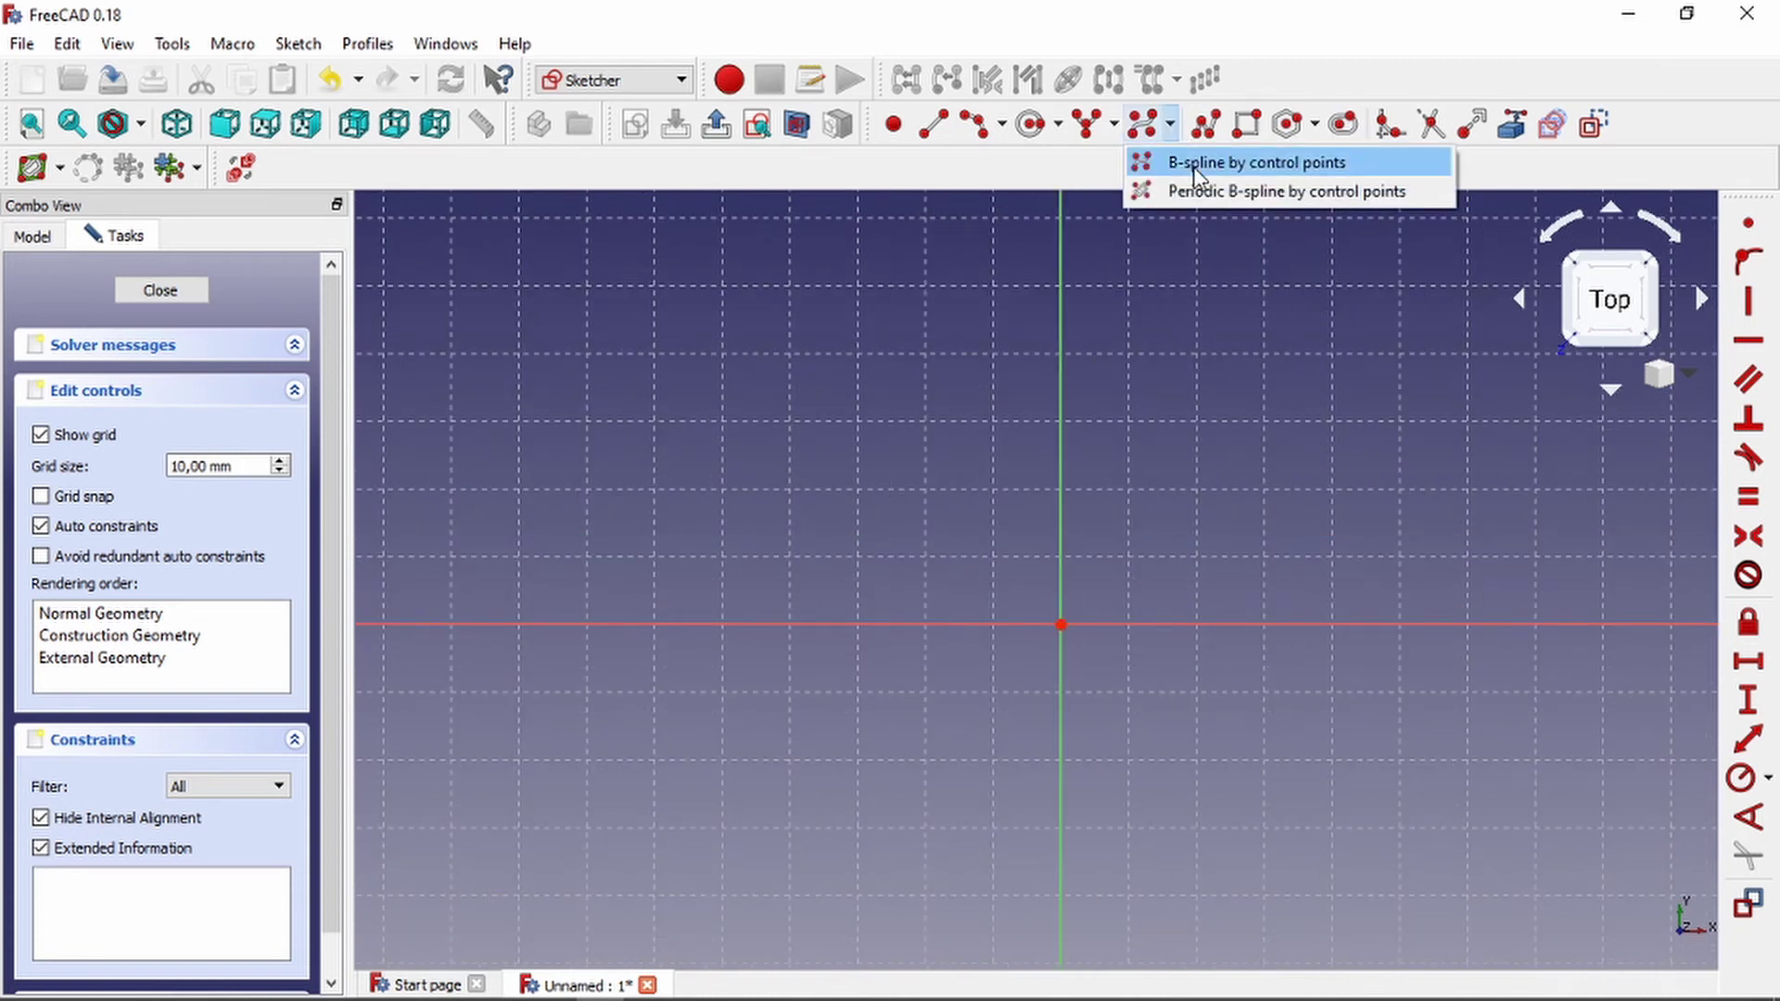
click(1154, 163)
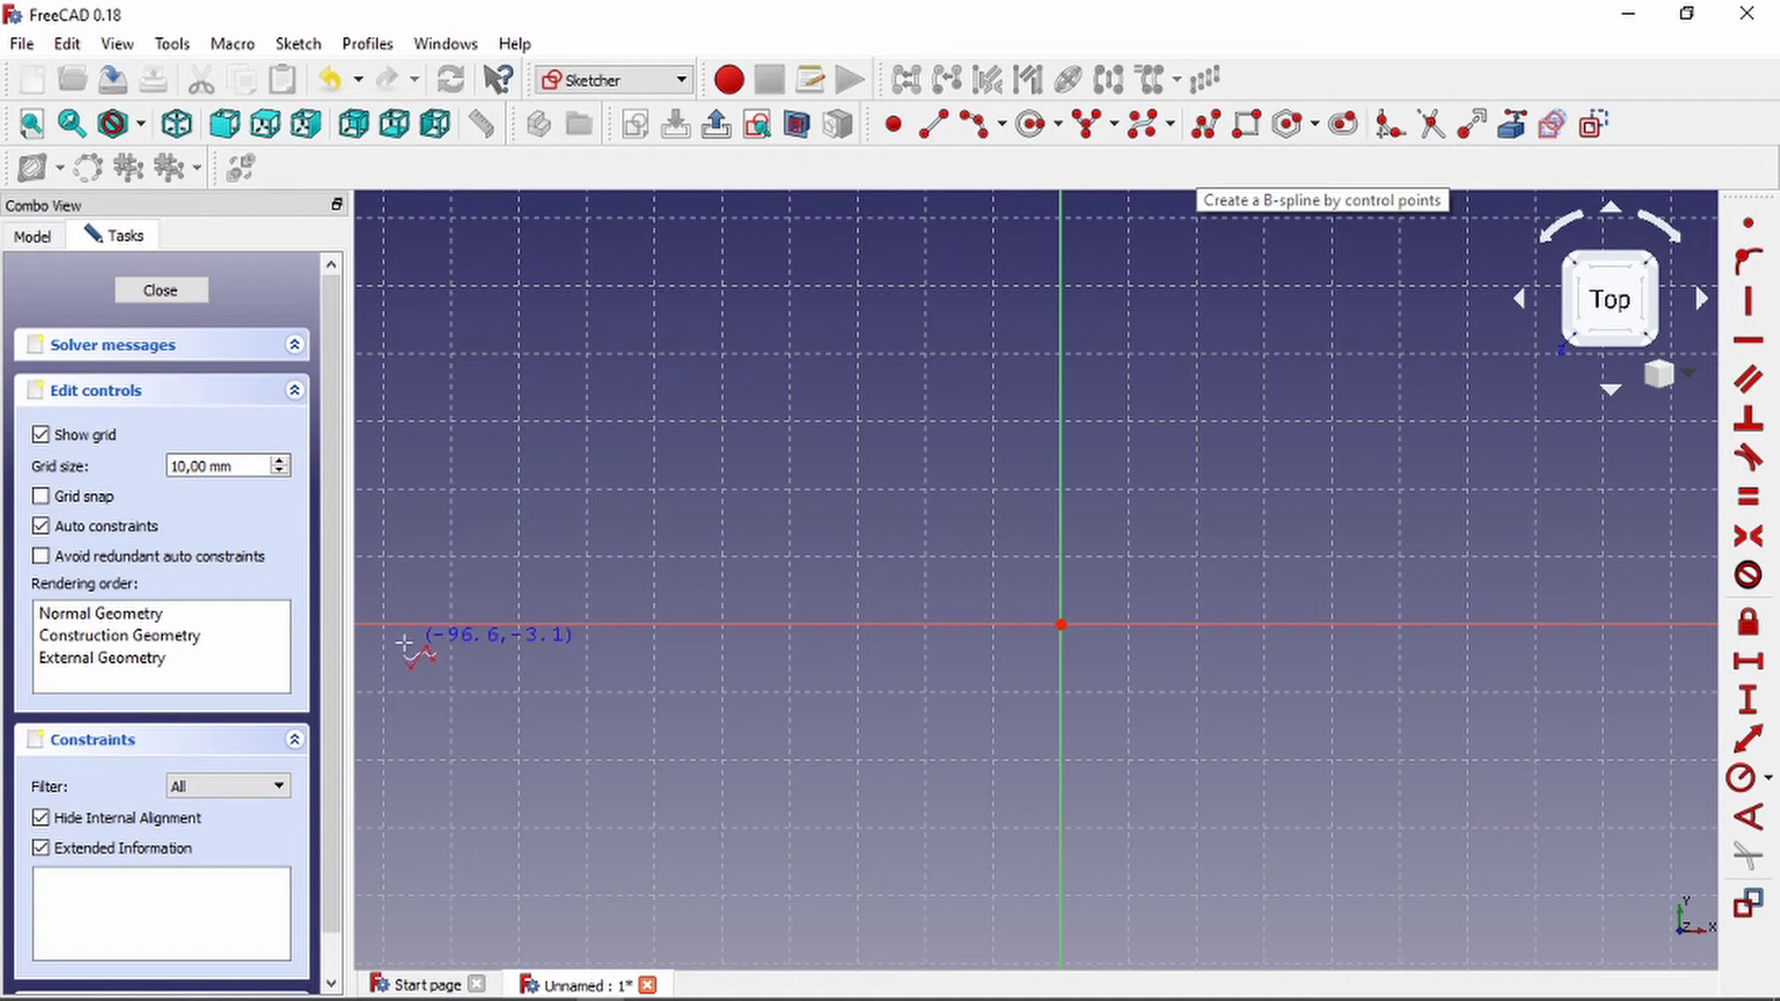
click(415, 608)
click(844, 328)
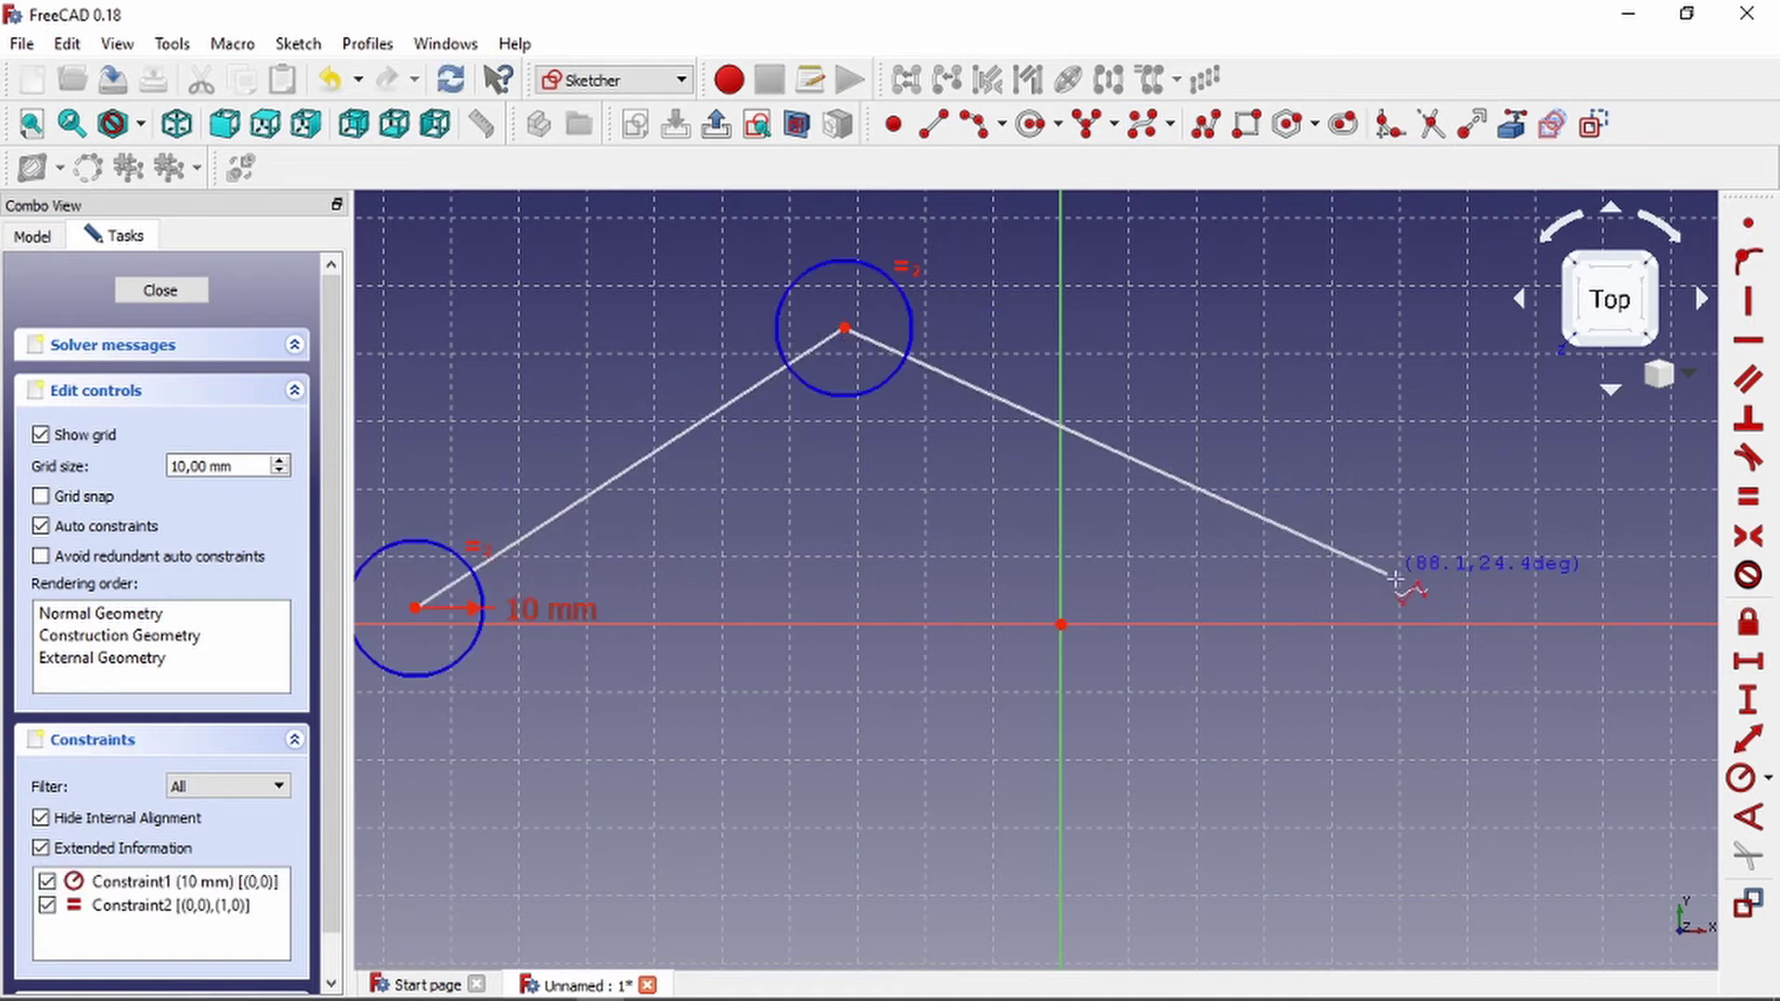
click(1435, 598)
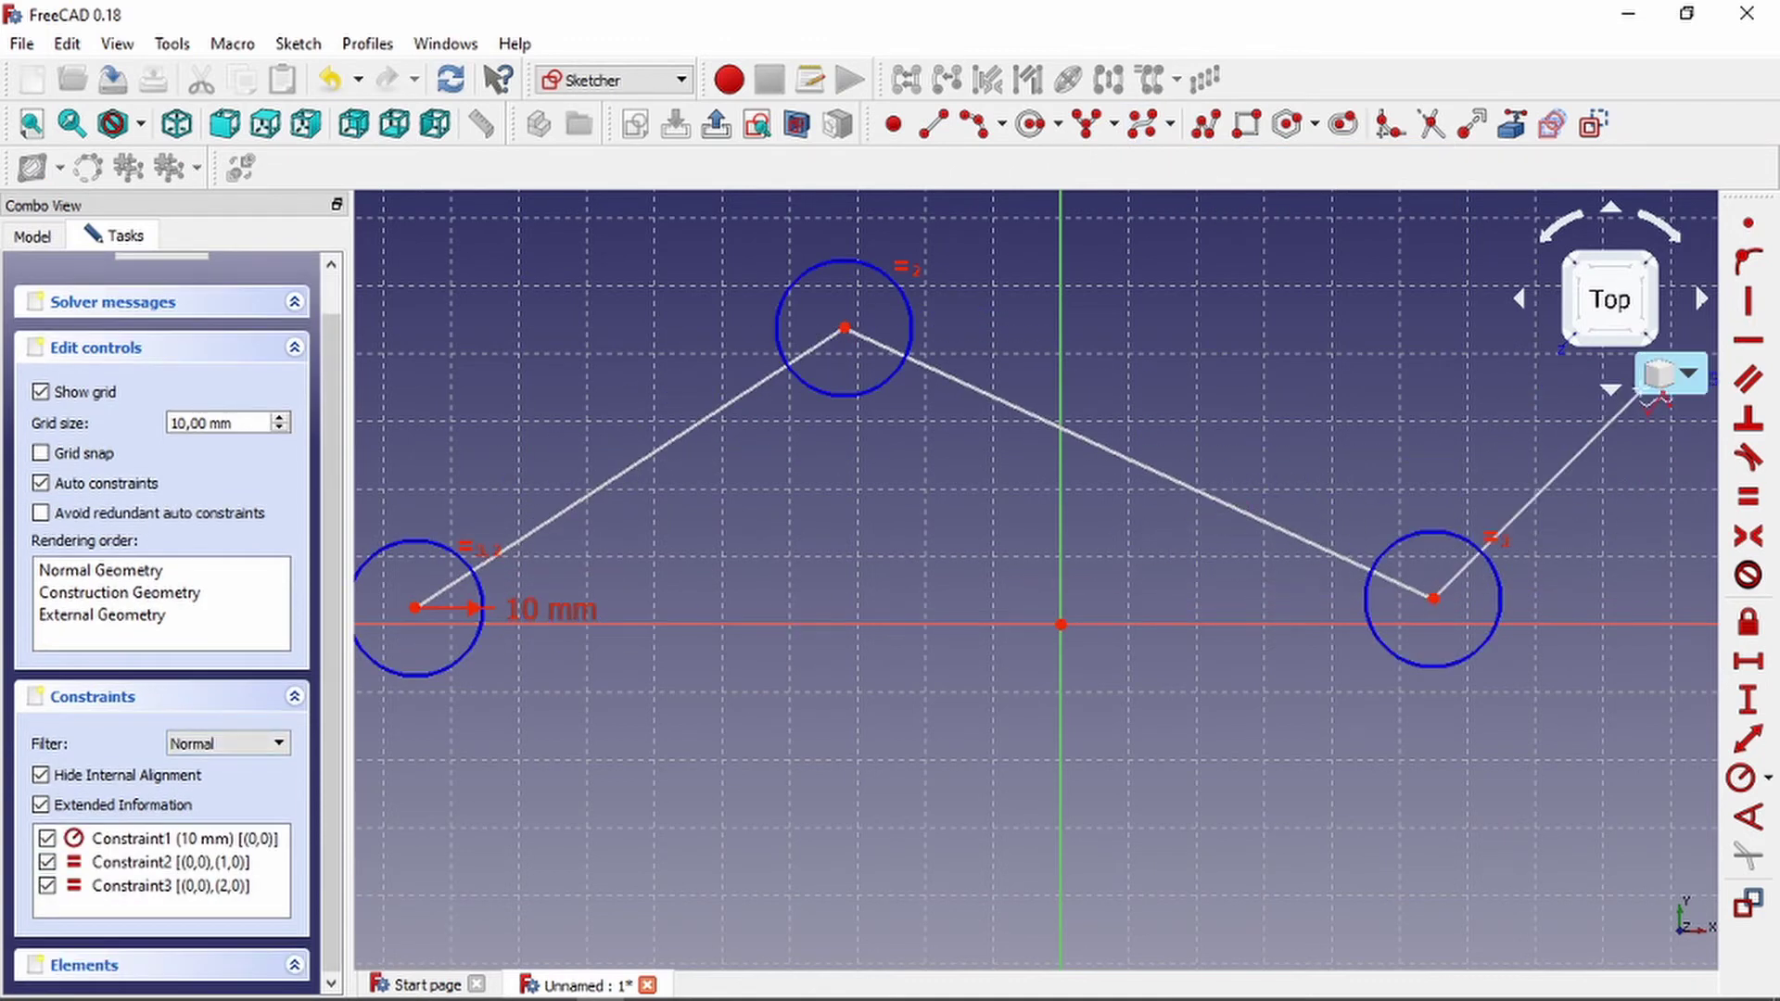
scroll(575, 667, down, 5)
scroll(844, 715, up, 3)
click(1135, 392)
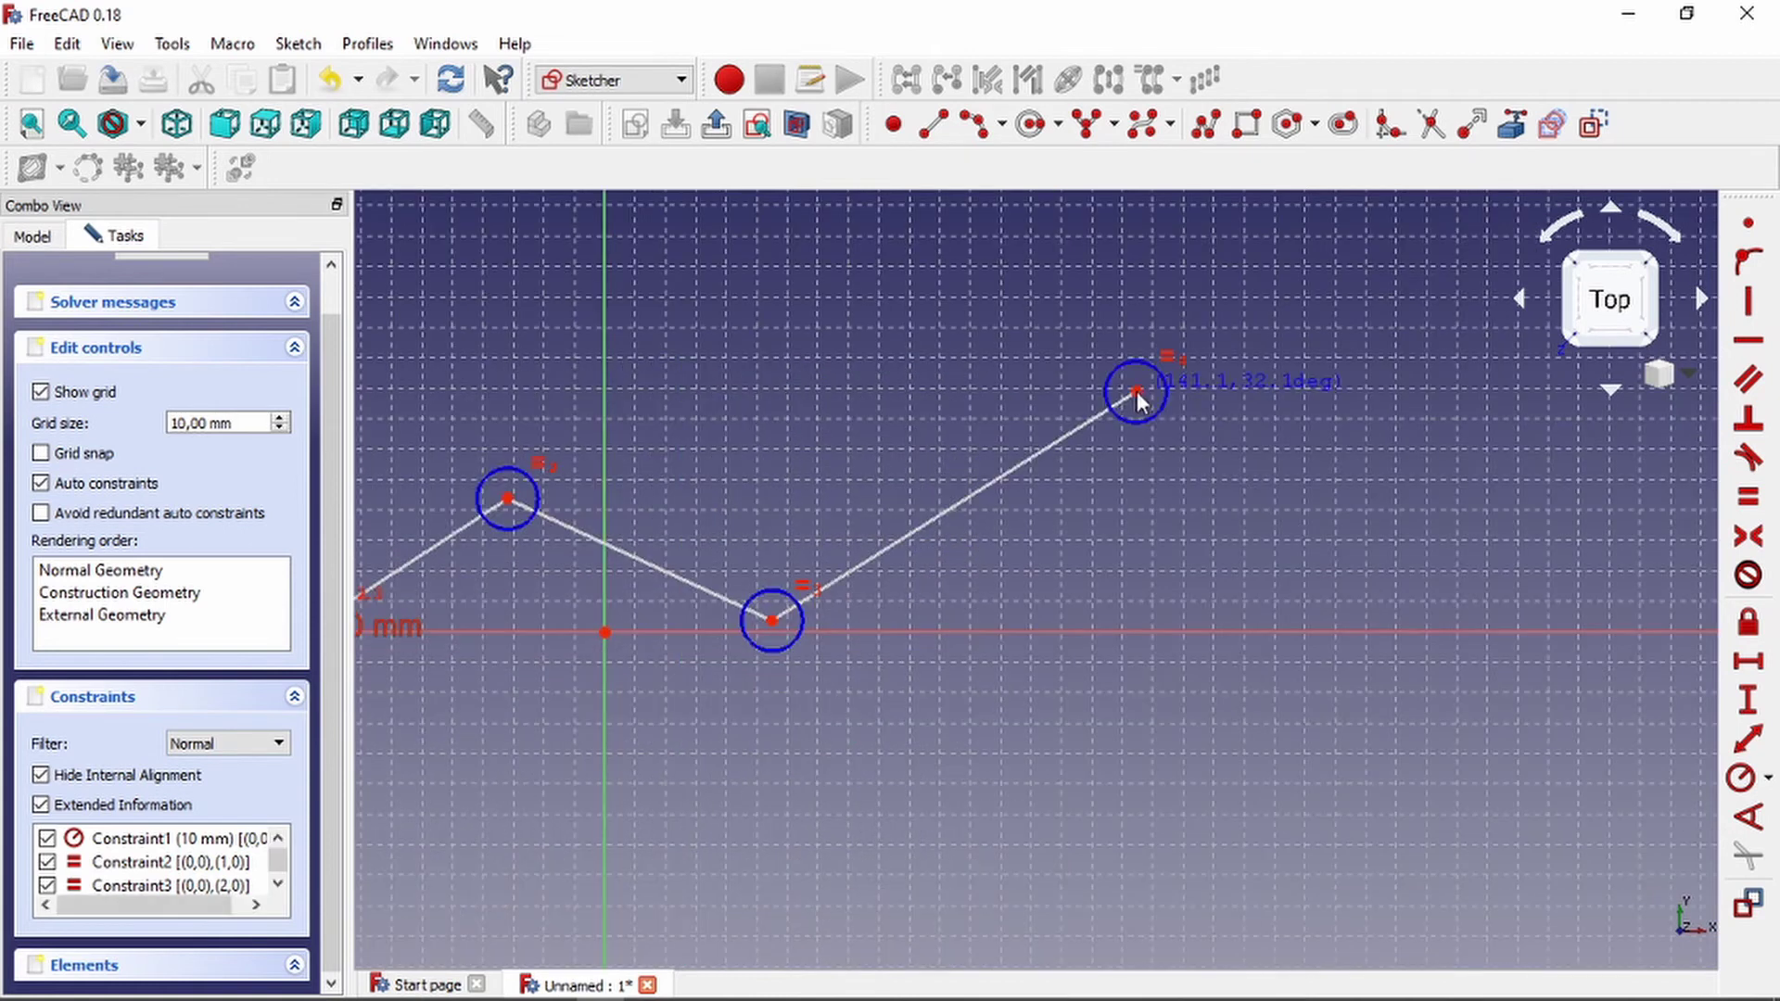
click(1485, 616)
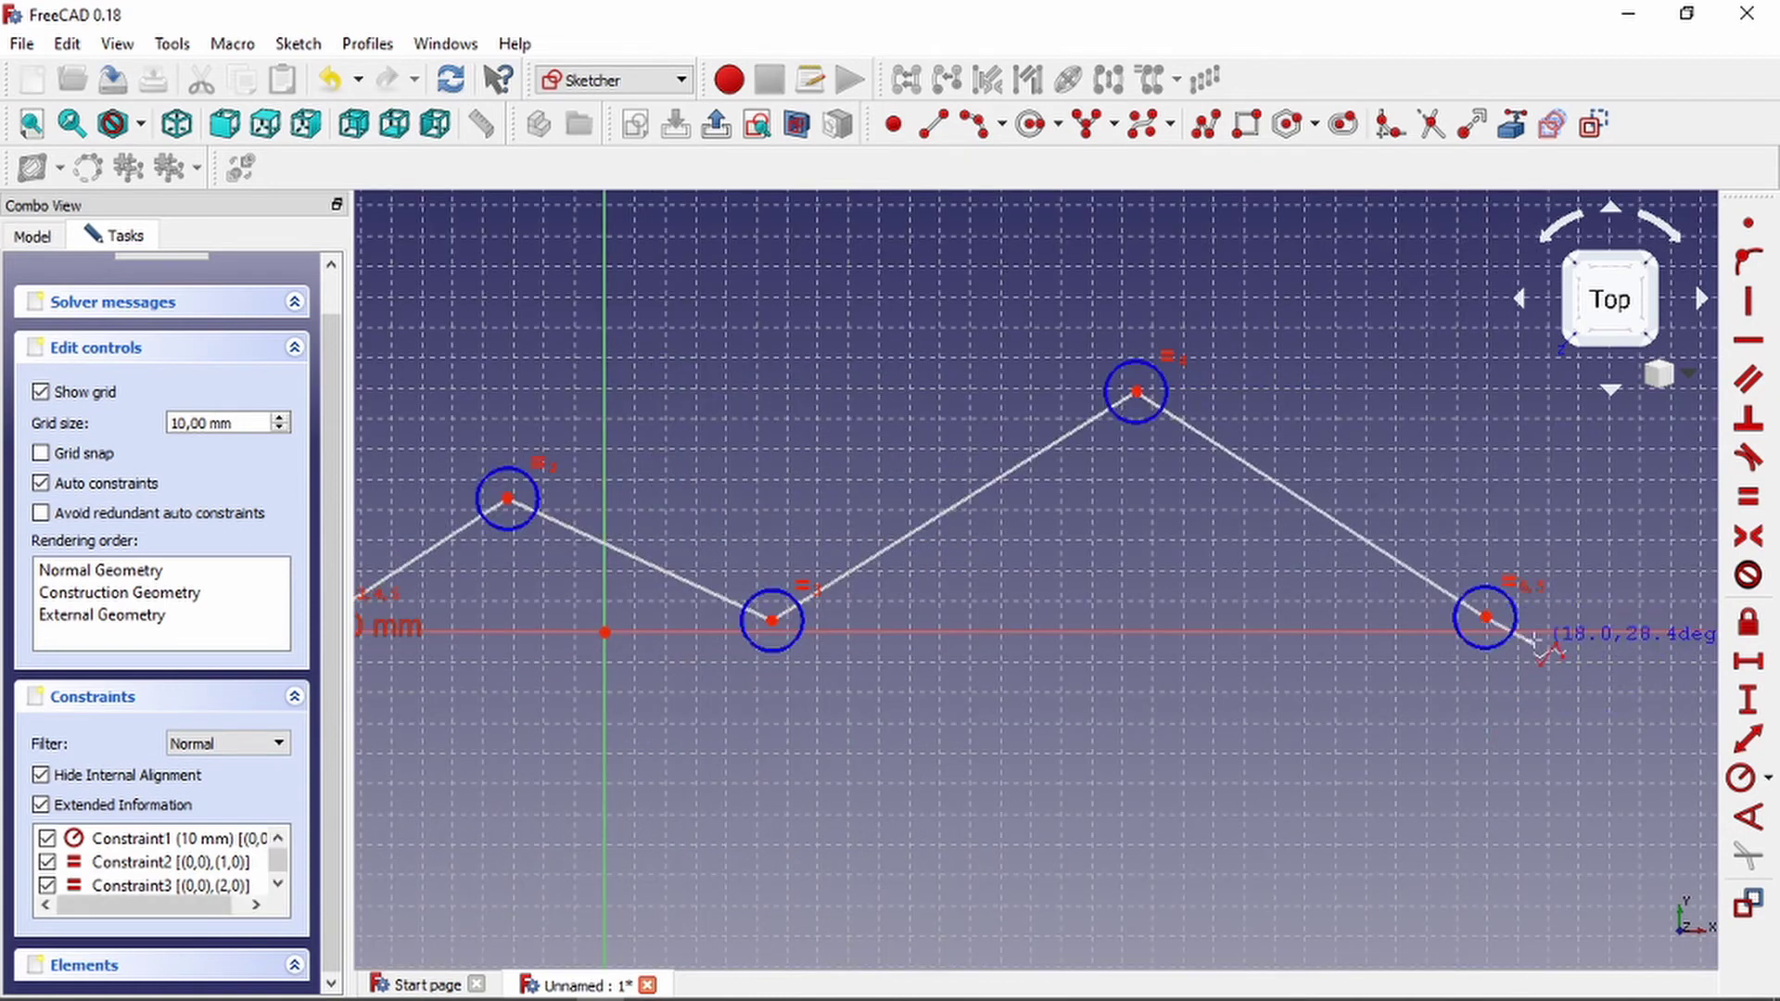
right_click(1521, 617)
scroll(1334, 483, down, 2)
scroll(870, 587, up, 2)
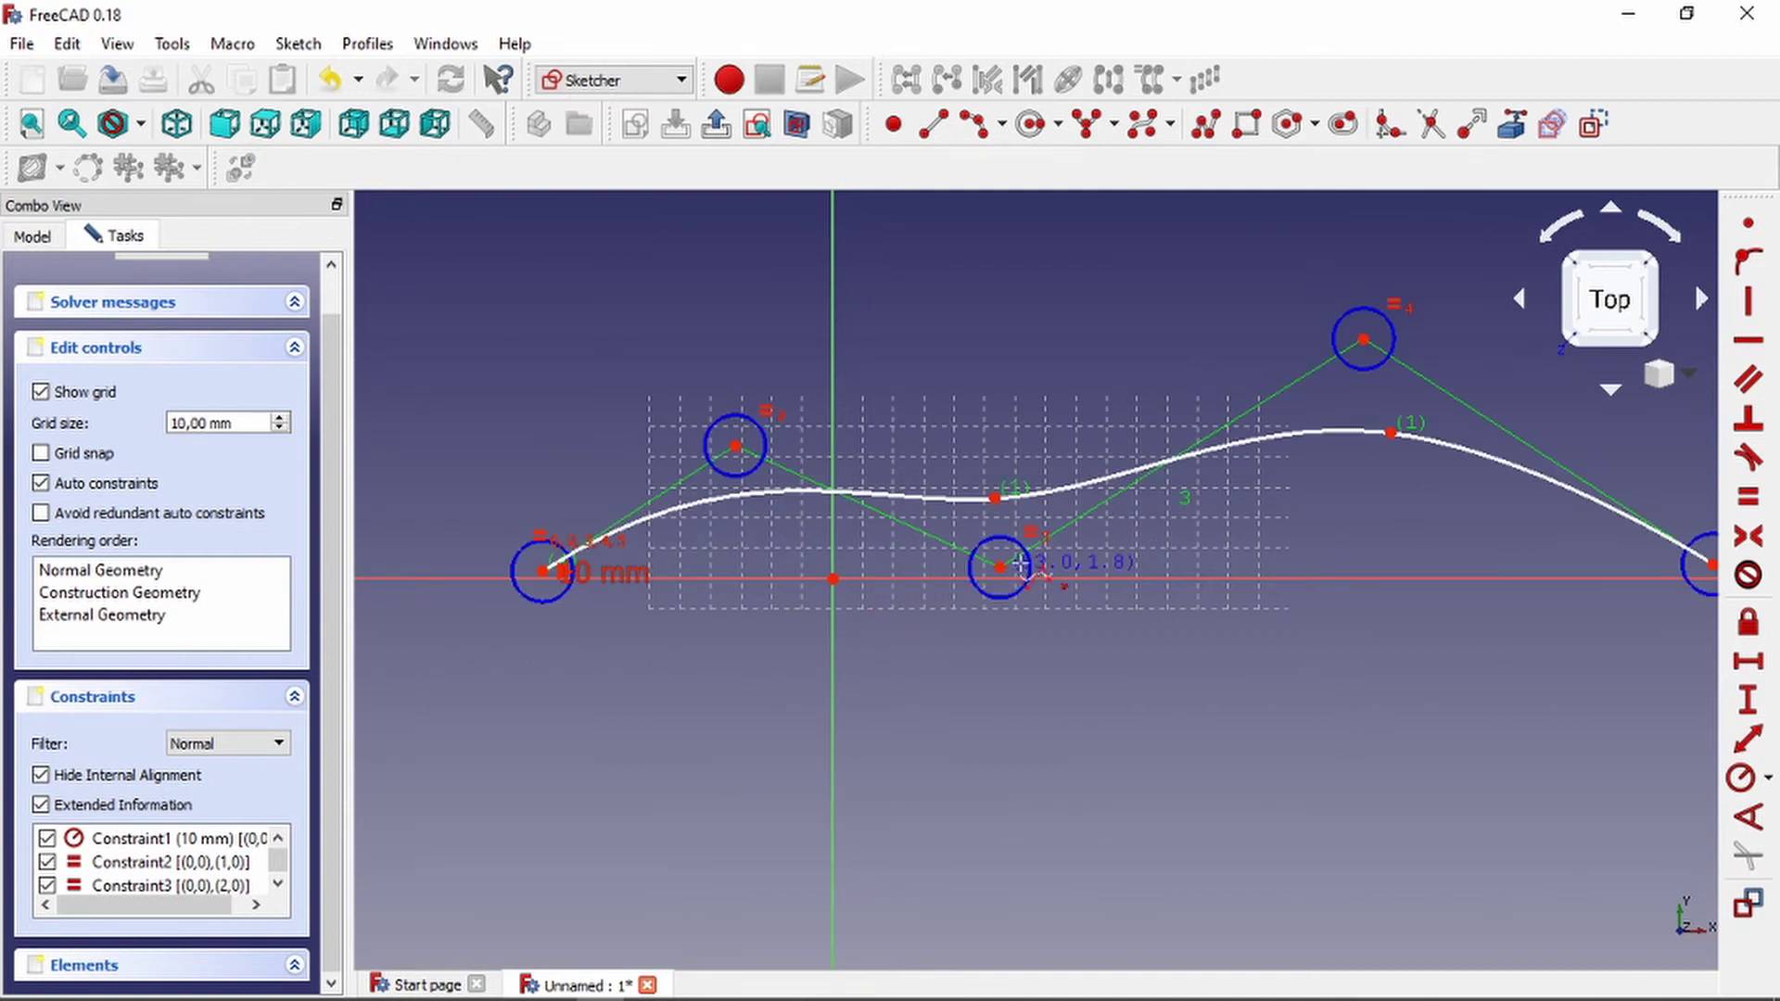
scroll(1085, 445, up, 2)
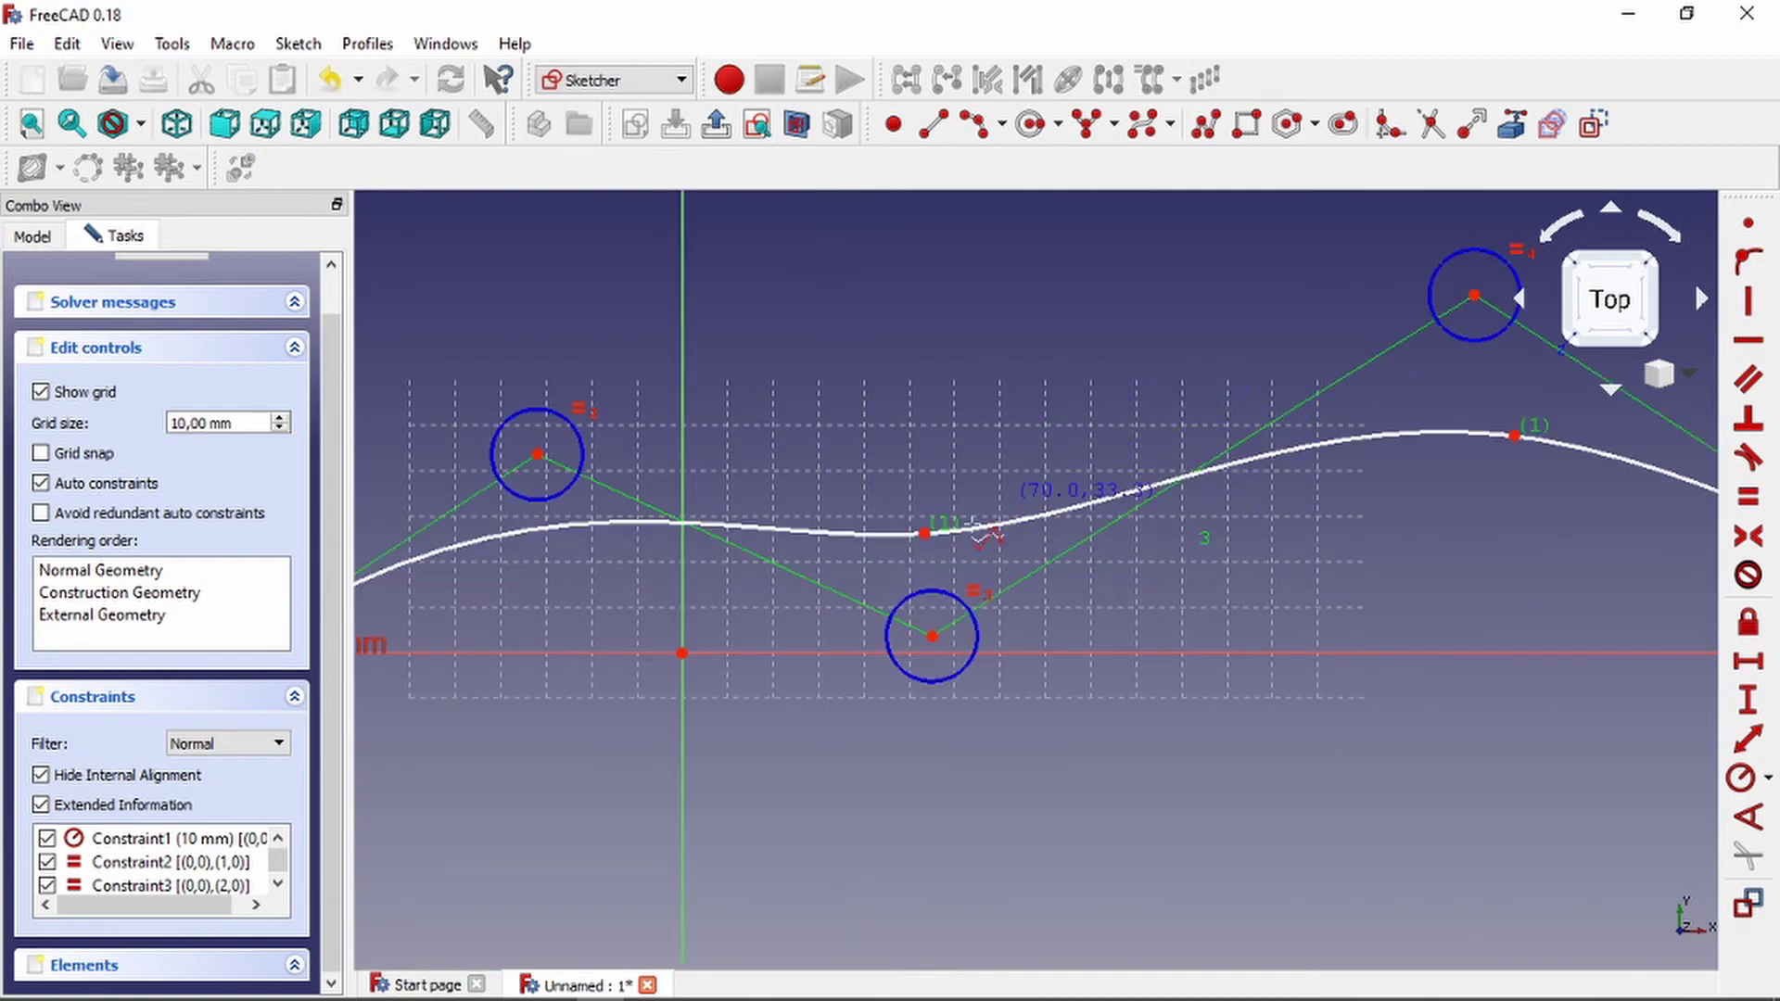
right_click(971, 525)
Reshape the B-spline by moving its second and fourth control points upward and its third control point well below the X axis.
drag(926, 530, 905, 395)
drag(929, 637, 930, 882)
drag(540, 457, 487, 176)
scroll(734, 473, down, 2)
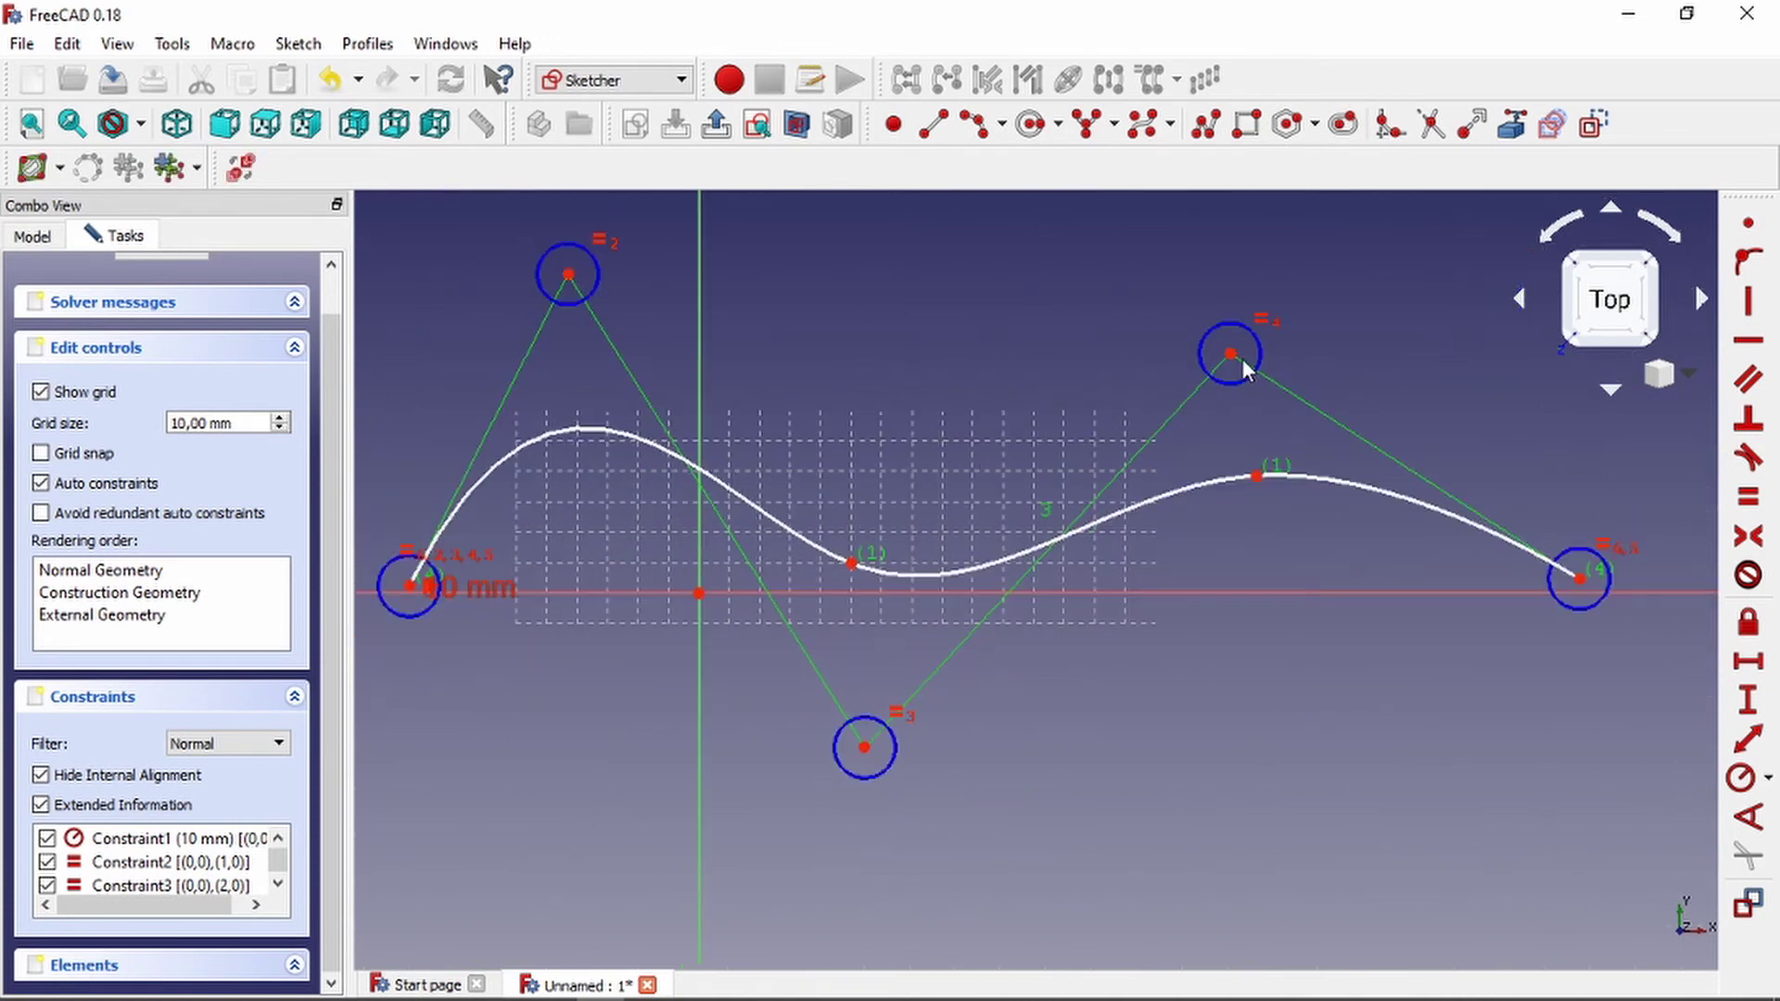
drag(1232, 358, 1219, 190)
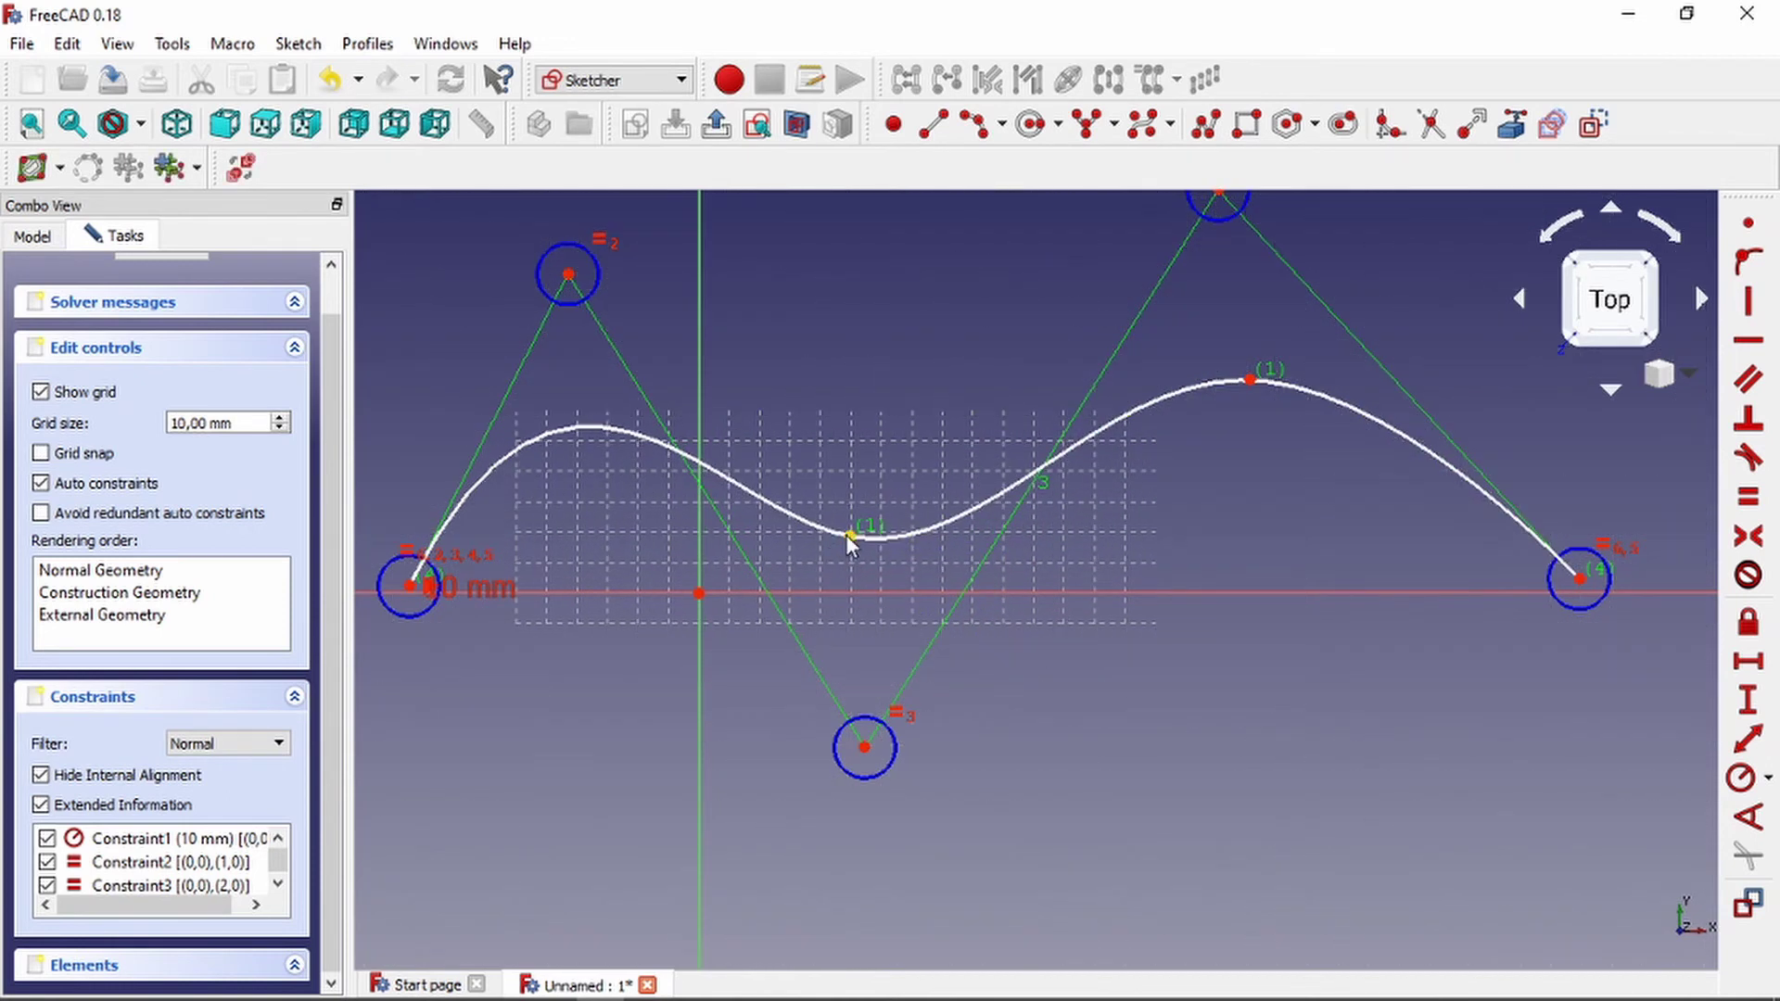
drag(864, 748, 932, 855)
scroll(961, 649, down, 2)
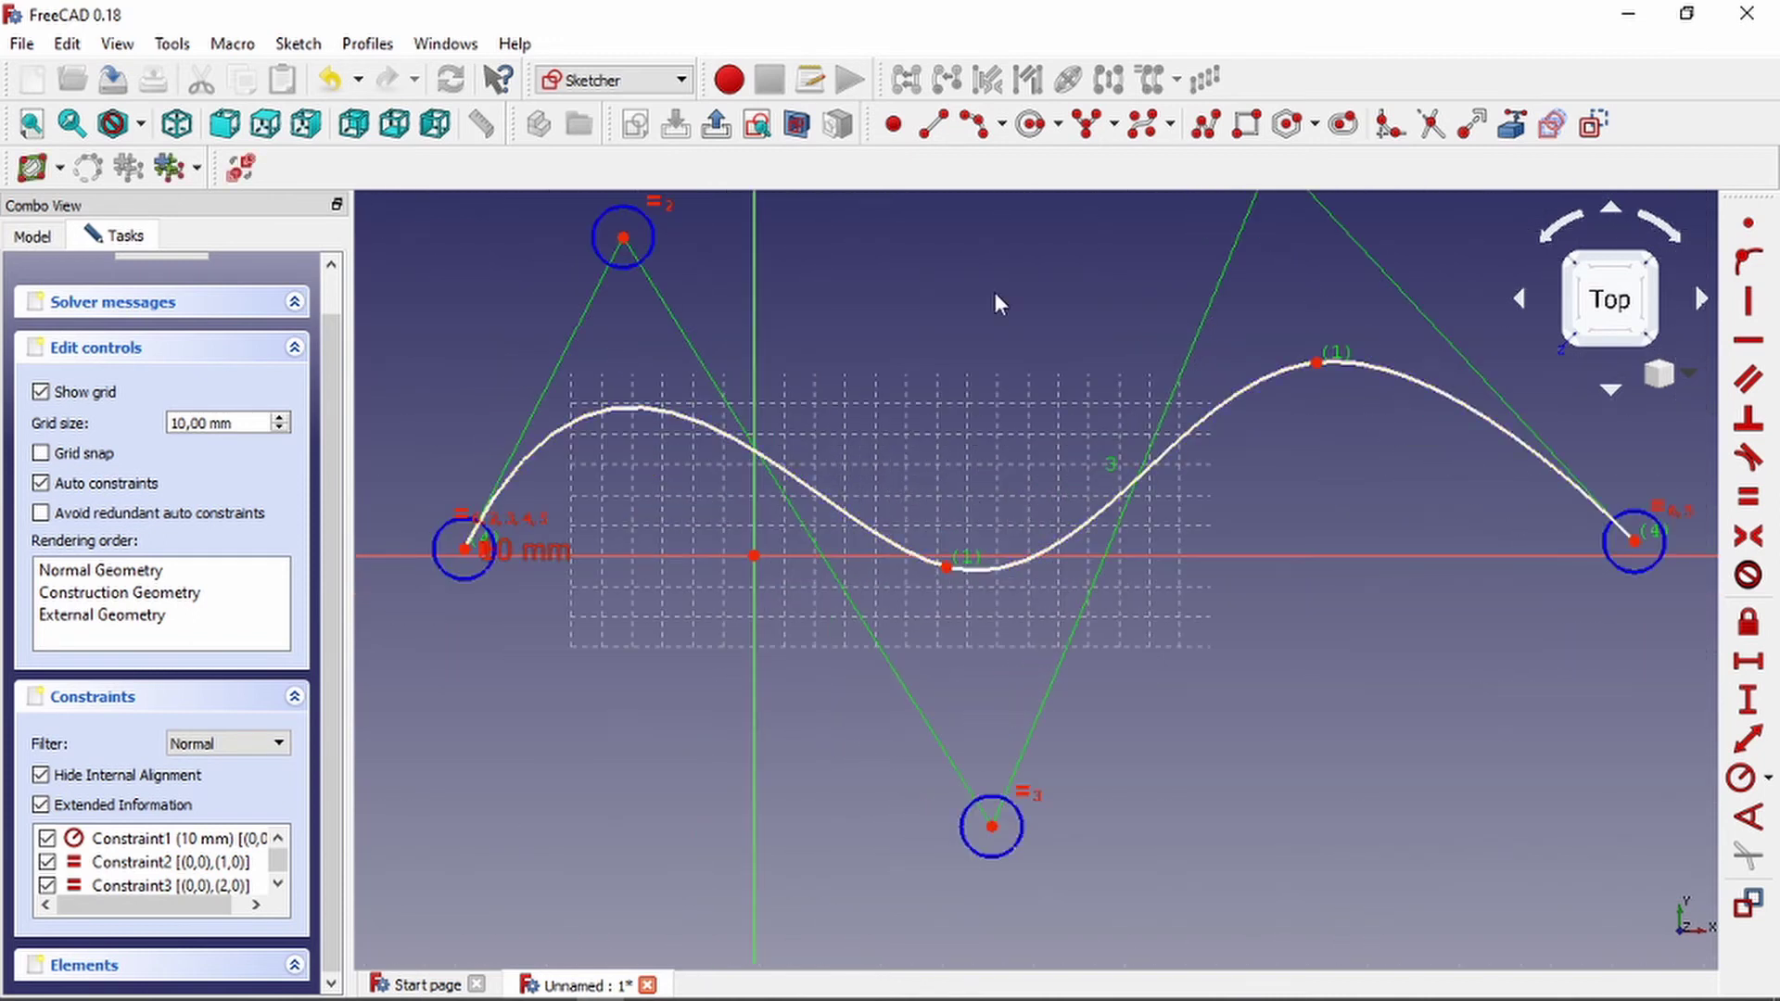
Leave the sketch, reopen it for editing, and delete the entire B-spline with its control points.
key(Escape)
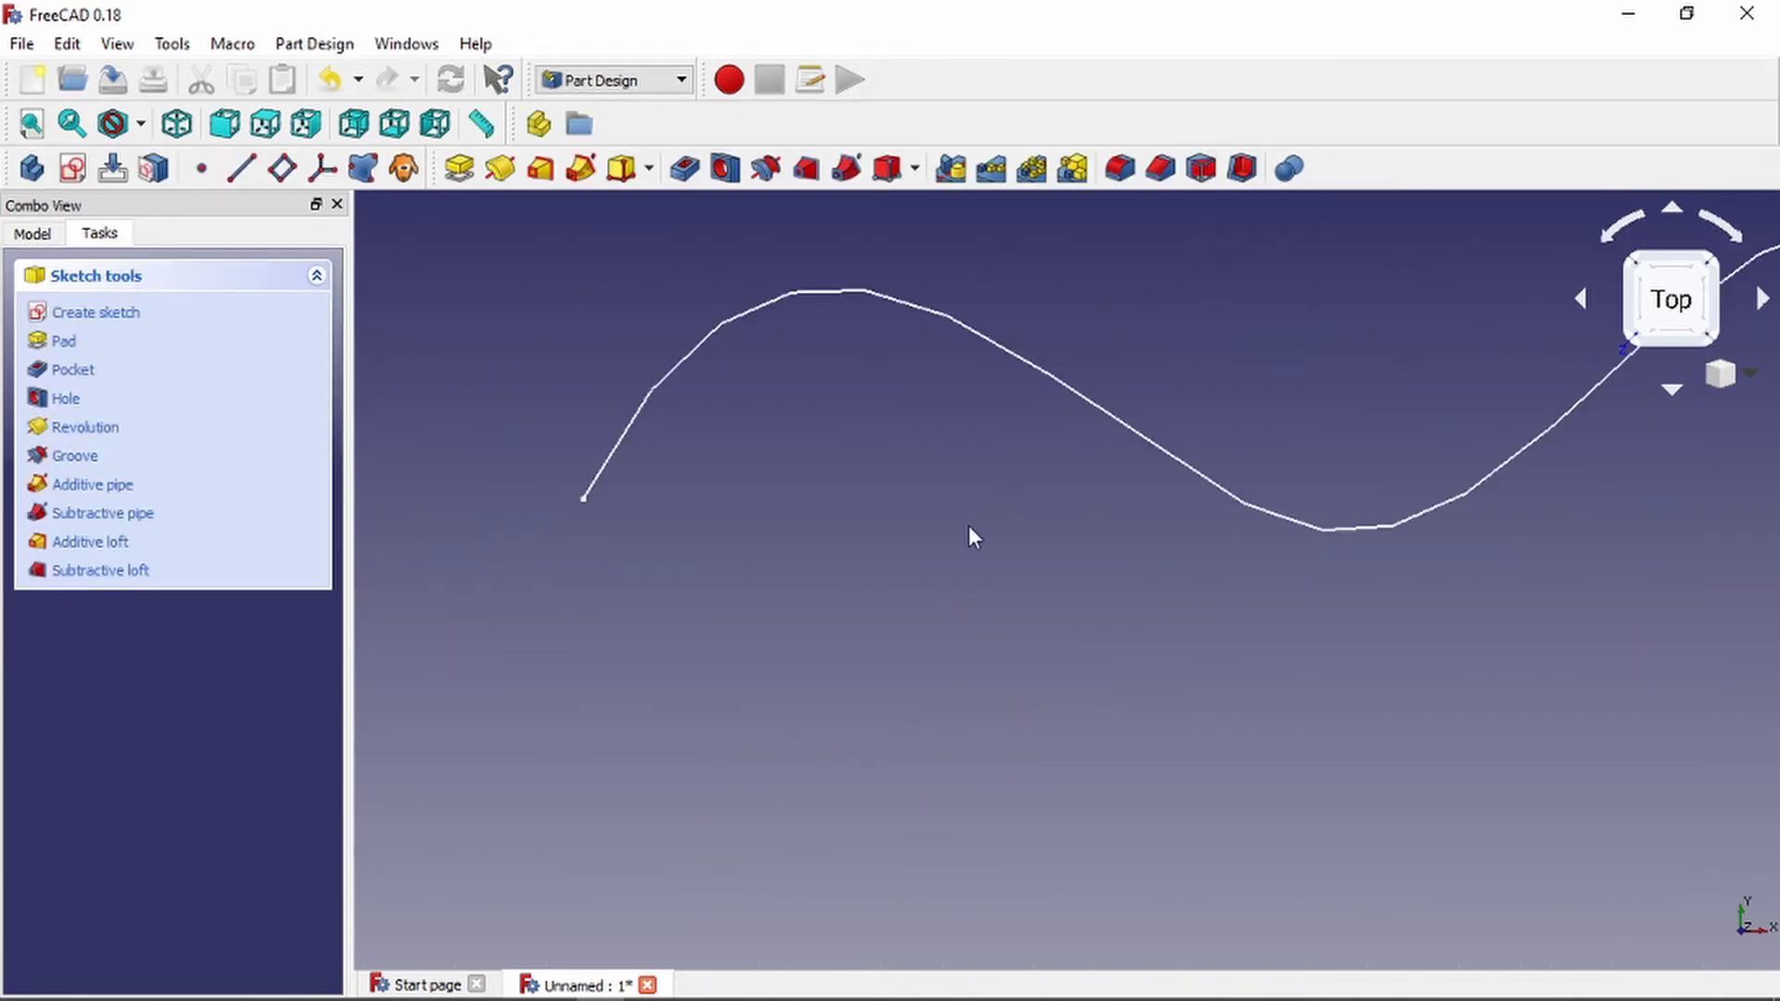
click(584, 501)
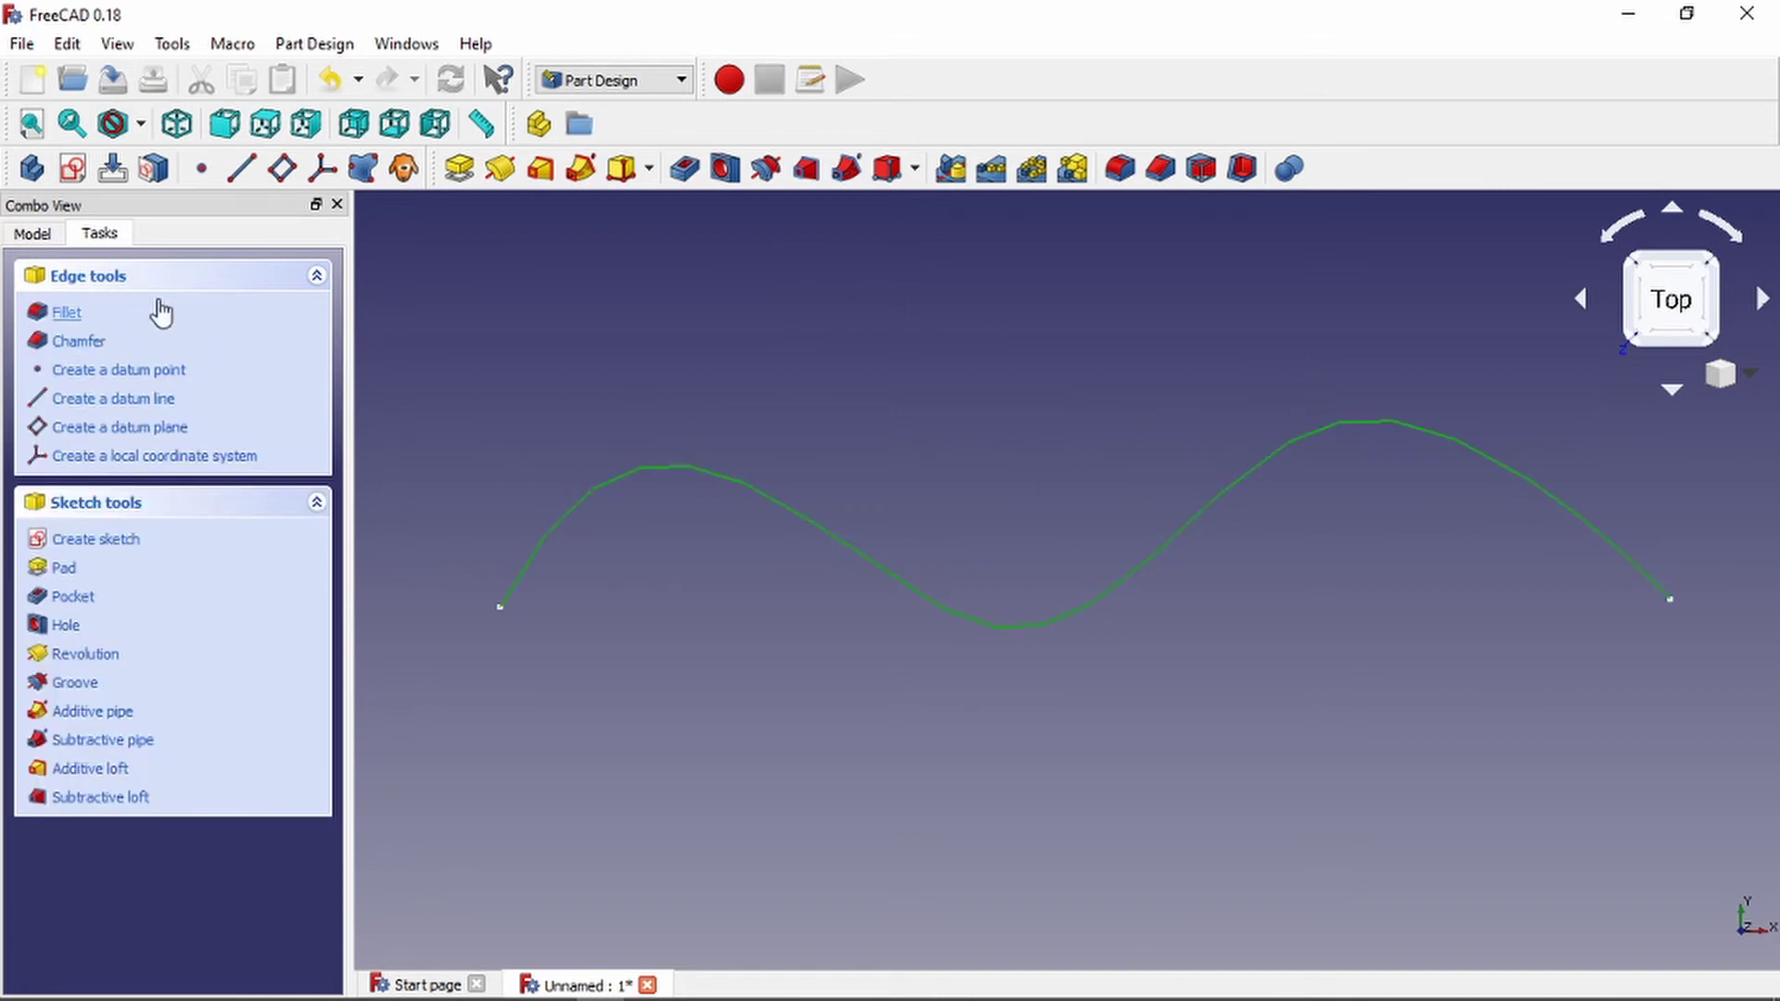
click(32, 234)
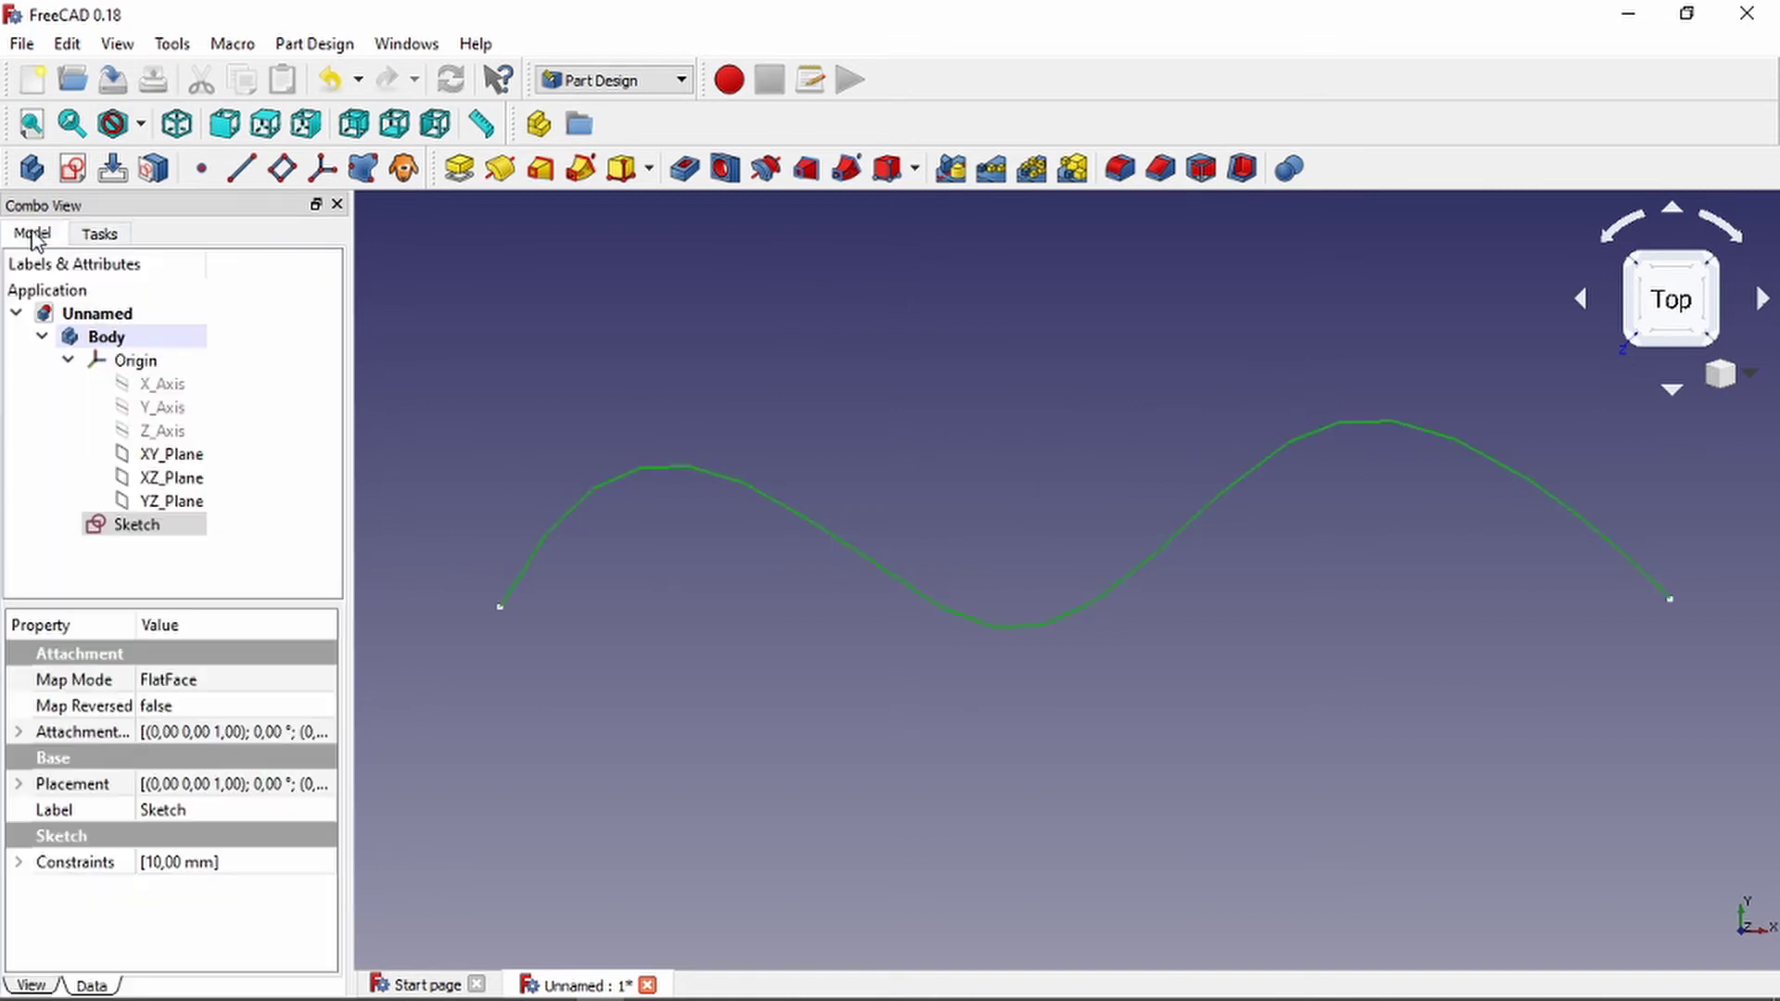
double_click(164, 529)
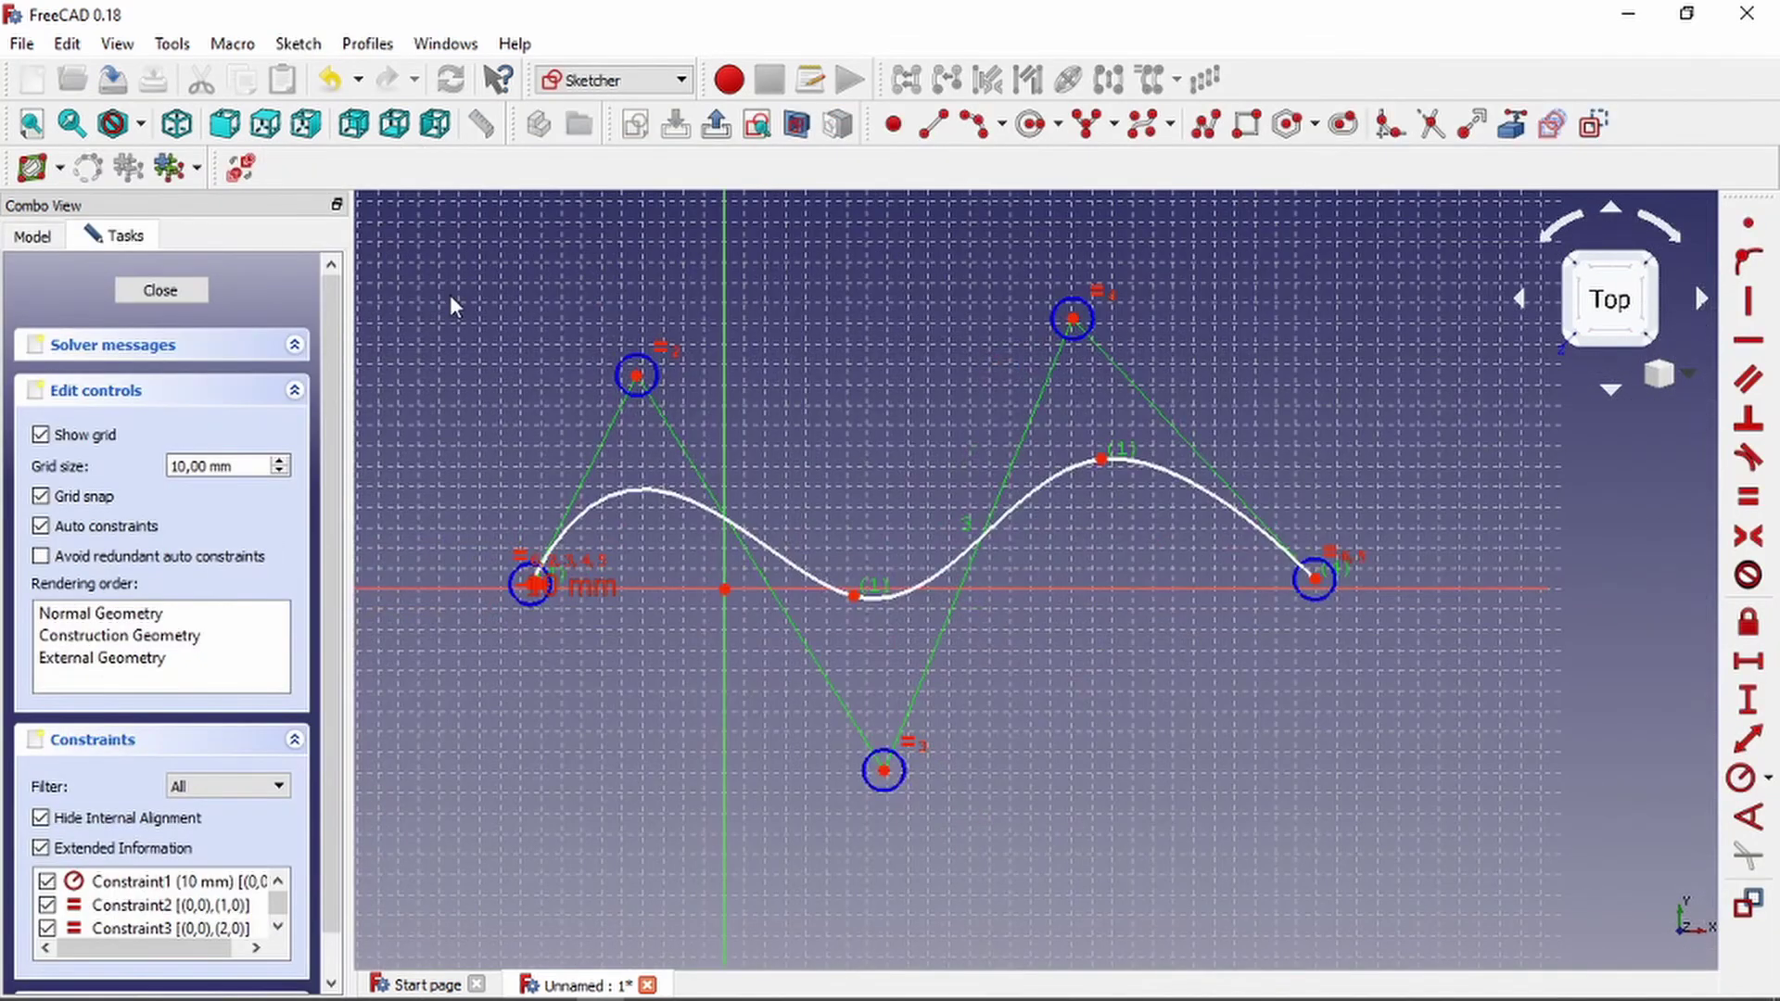
mouse_move(449, 295)
mouse_down()
mouse_move(1155, 759)
mouse_move(1428, 859)
mouse_up()
key(Delete)
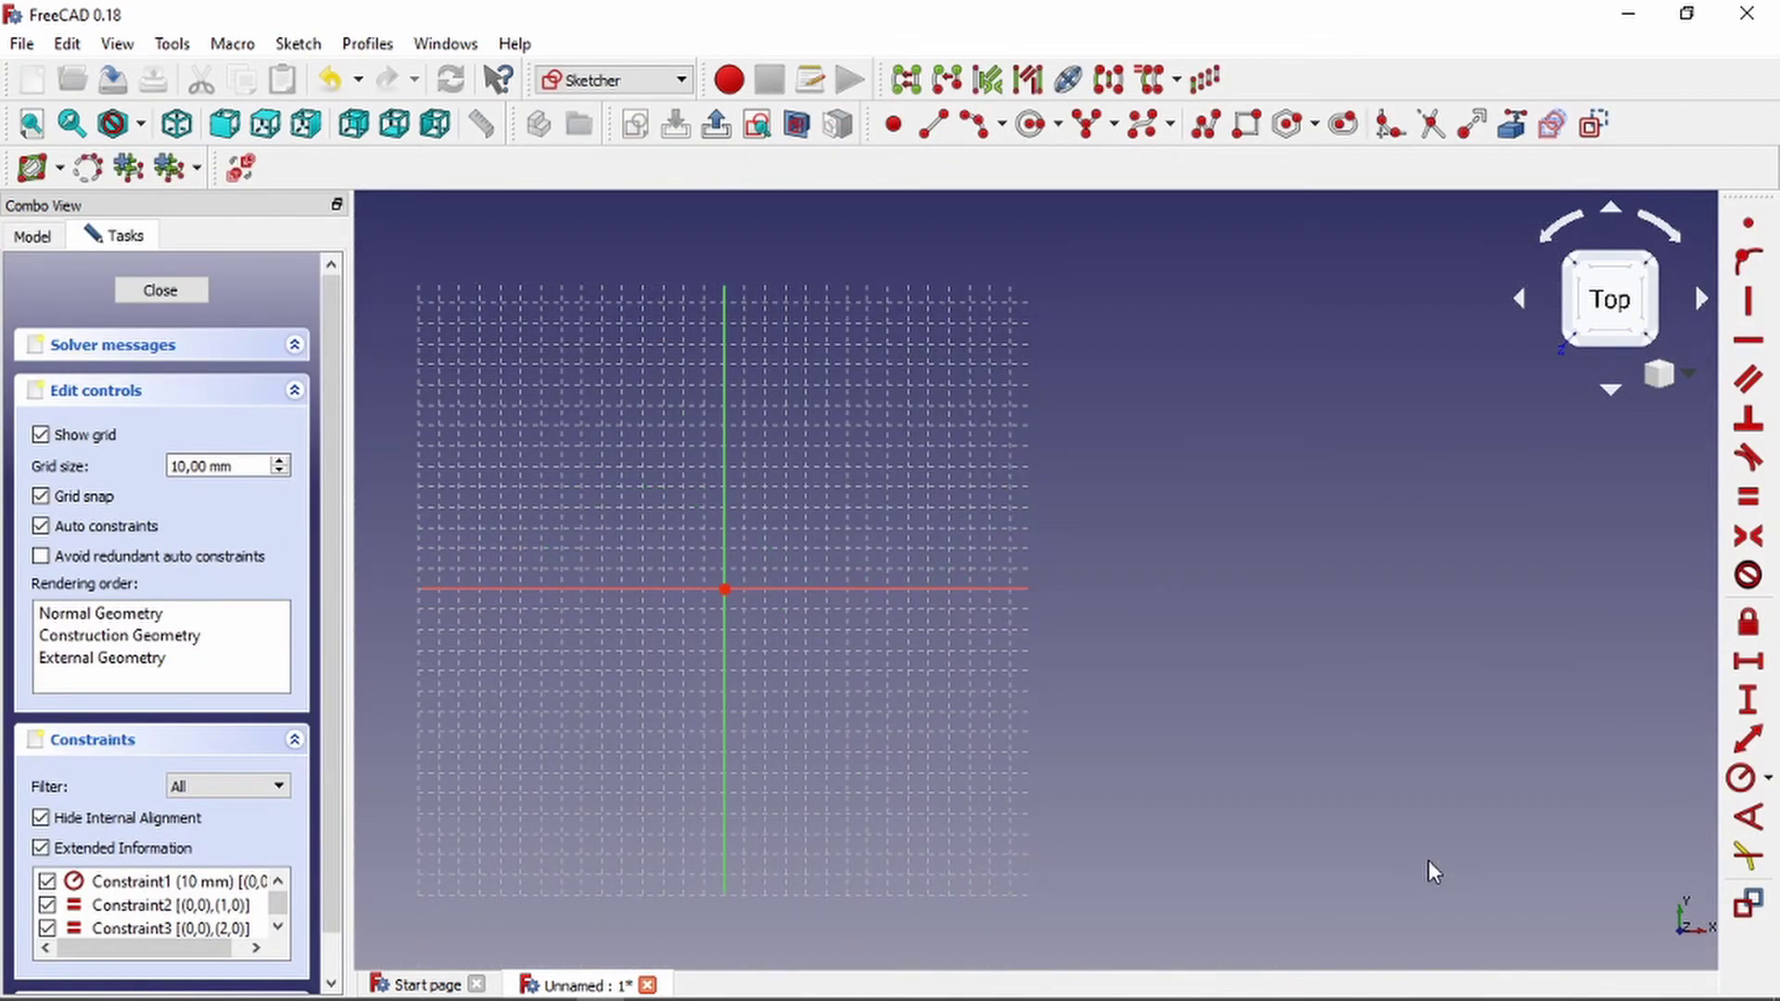
Draw a closed periodic B-spline by control points, placing seven points counterclockwise around the origin.
middle_drag(467, 488, 745, 556)
scroll(745, 556, up, 2)
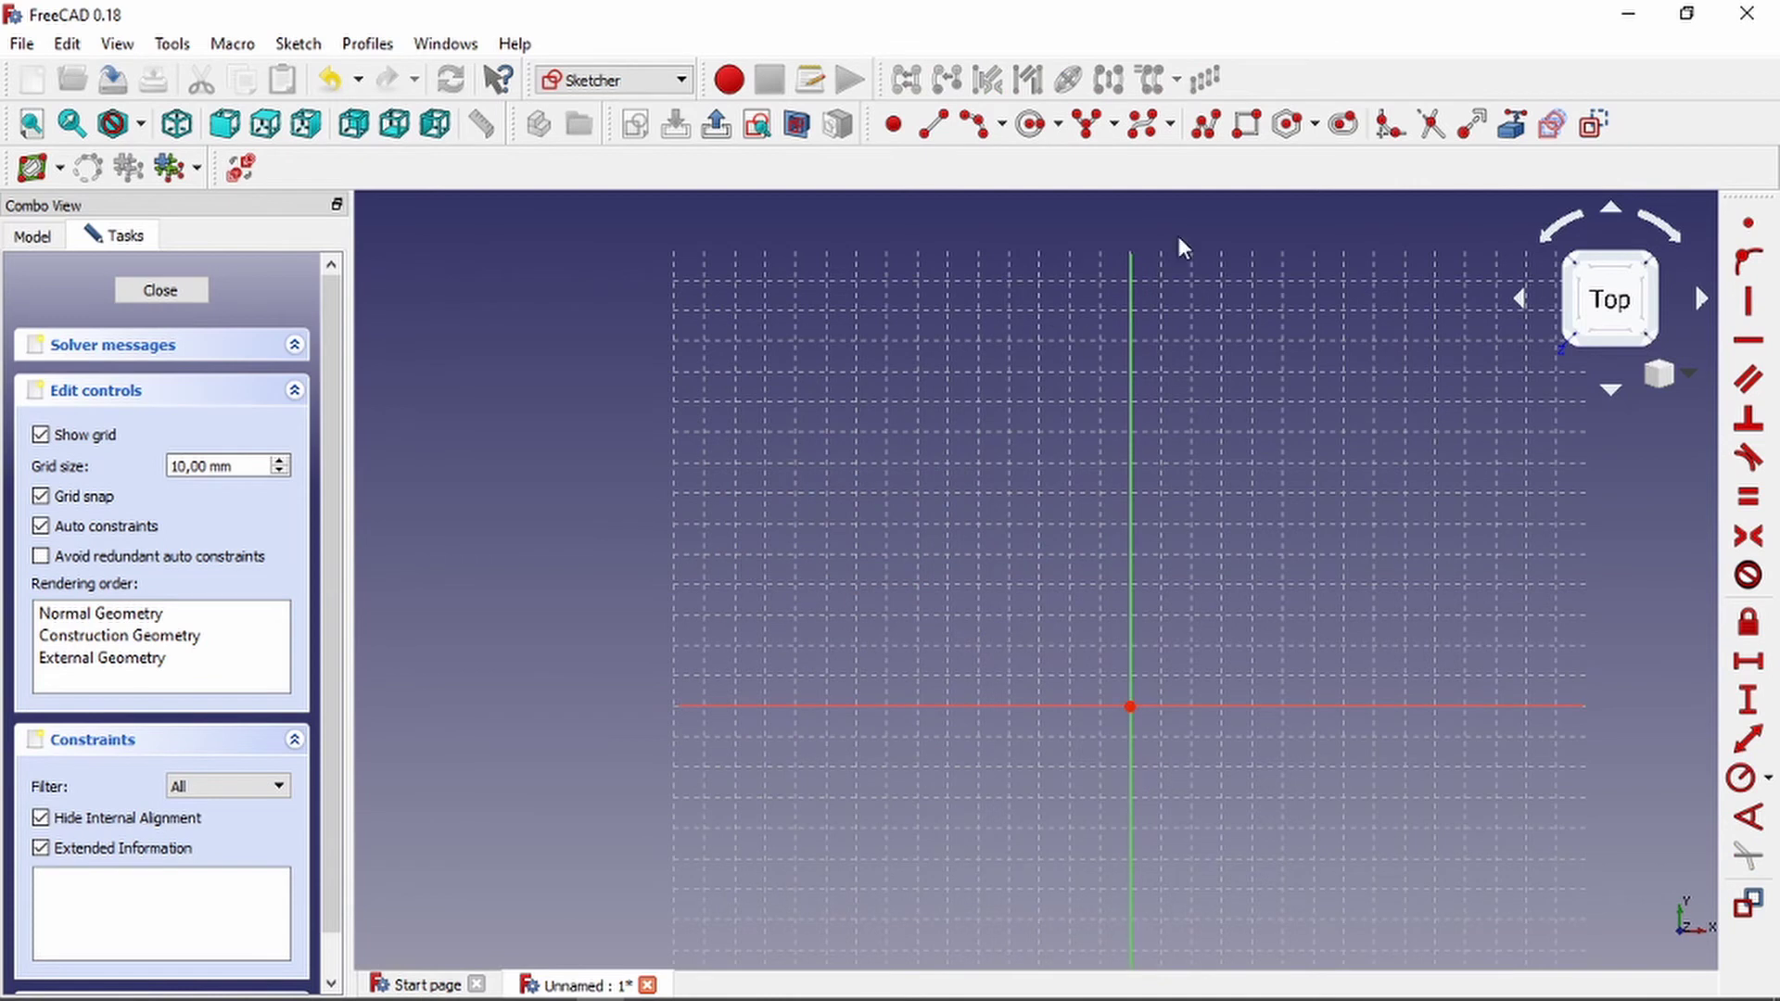
click(1170, 124)
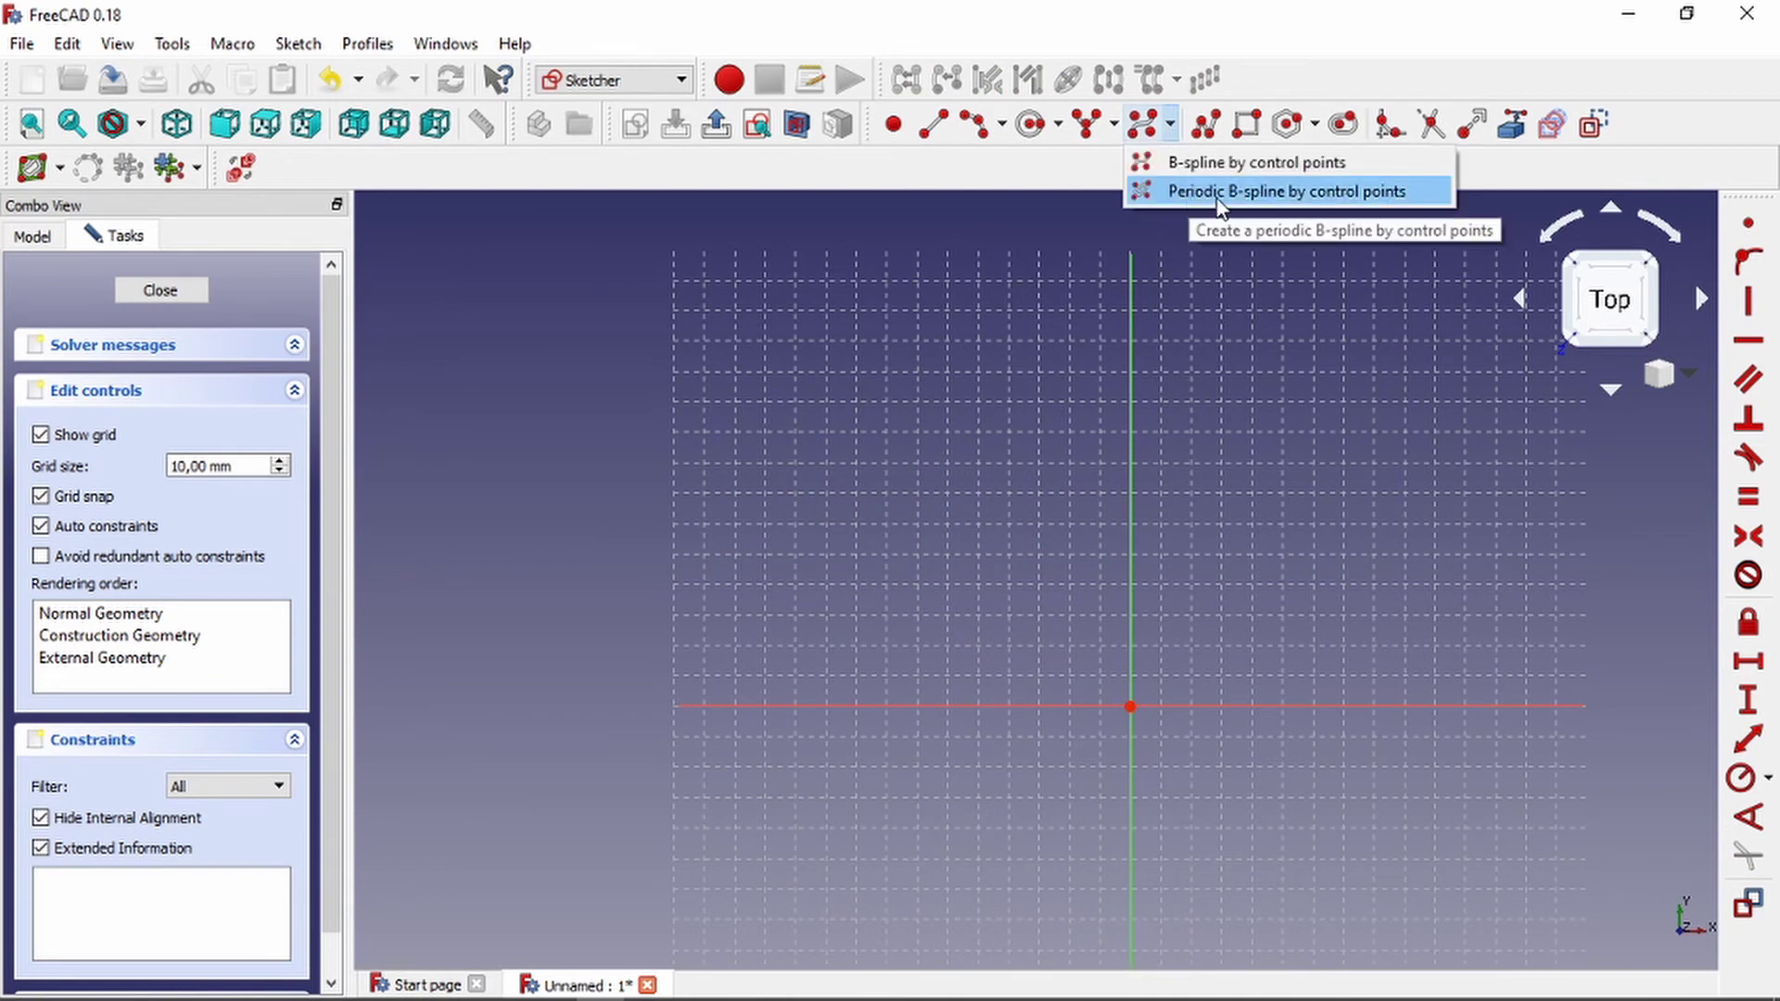
click(1240, 195)
click(1434, 452)
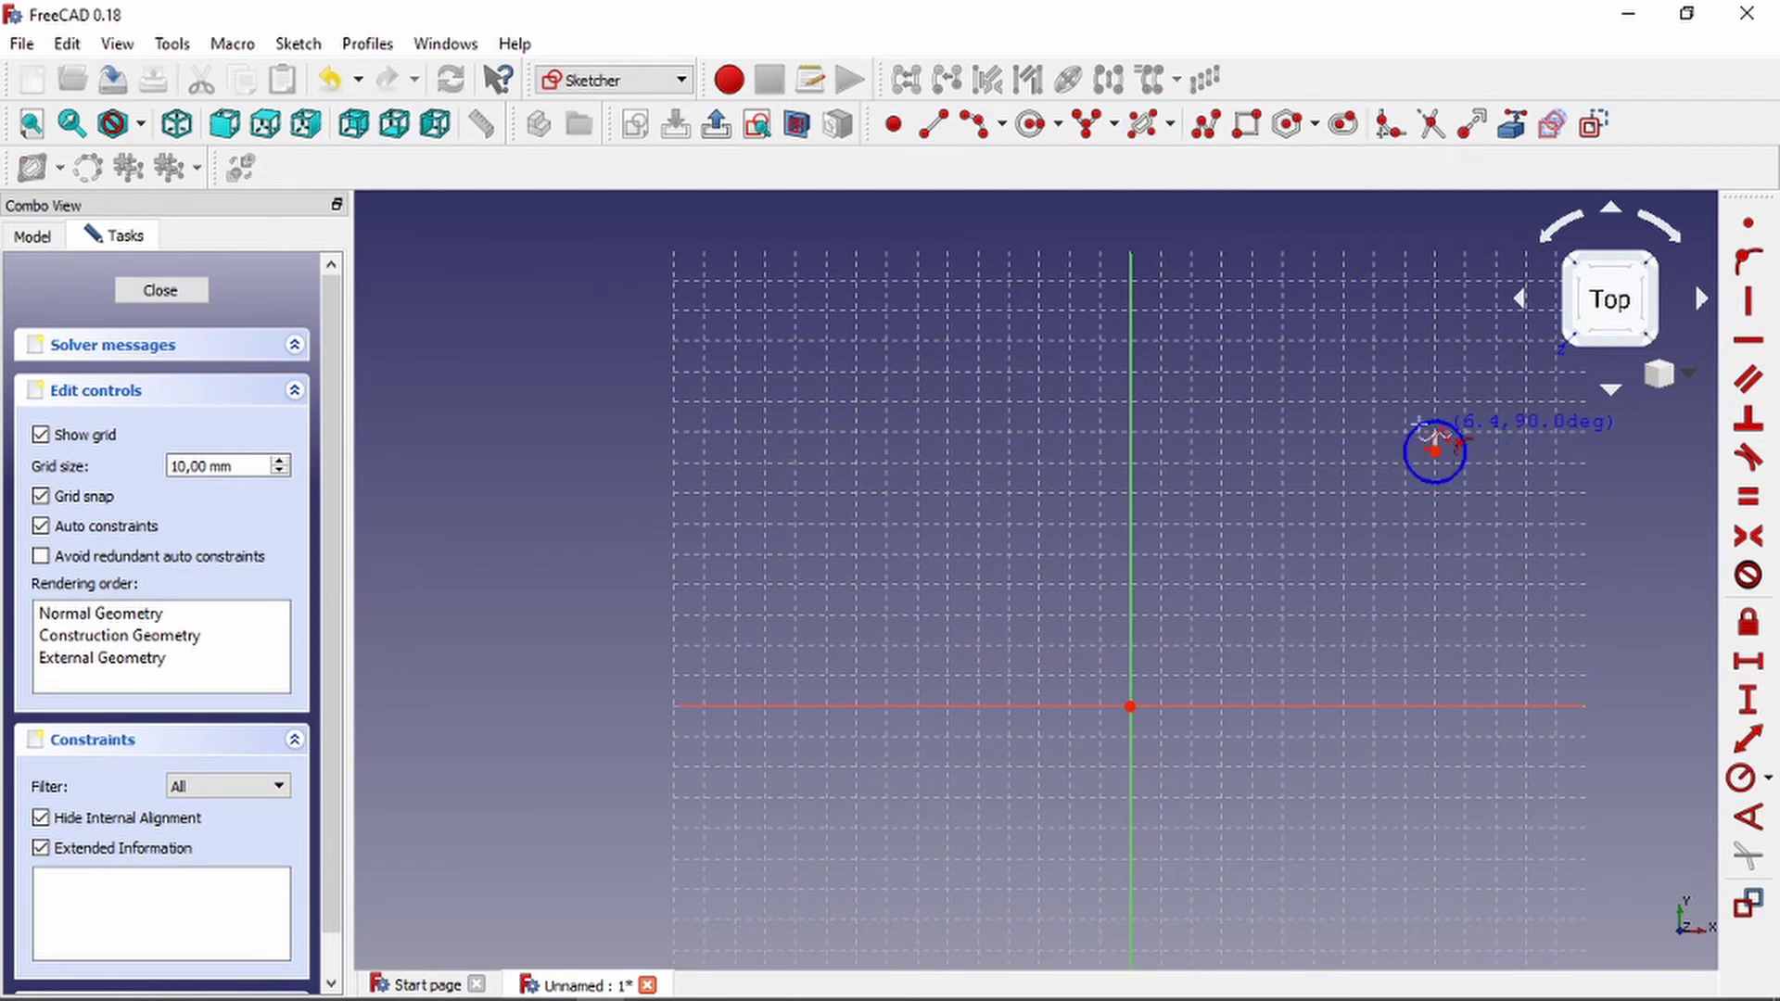
click(1071, 301)
click(856, 493)
click(565, 482)
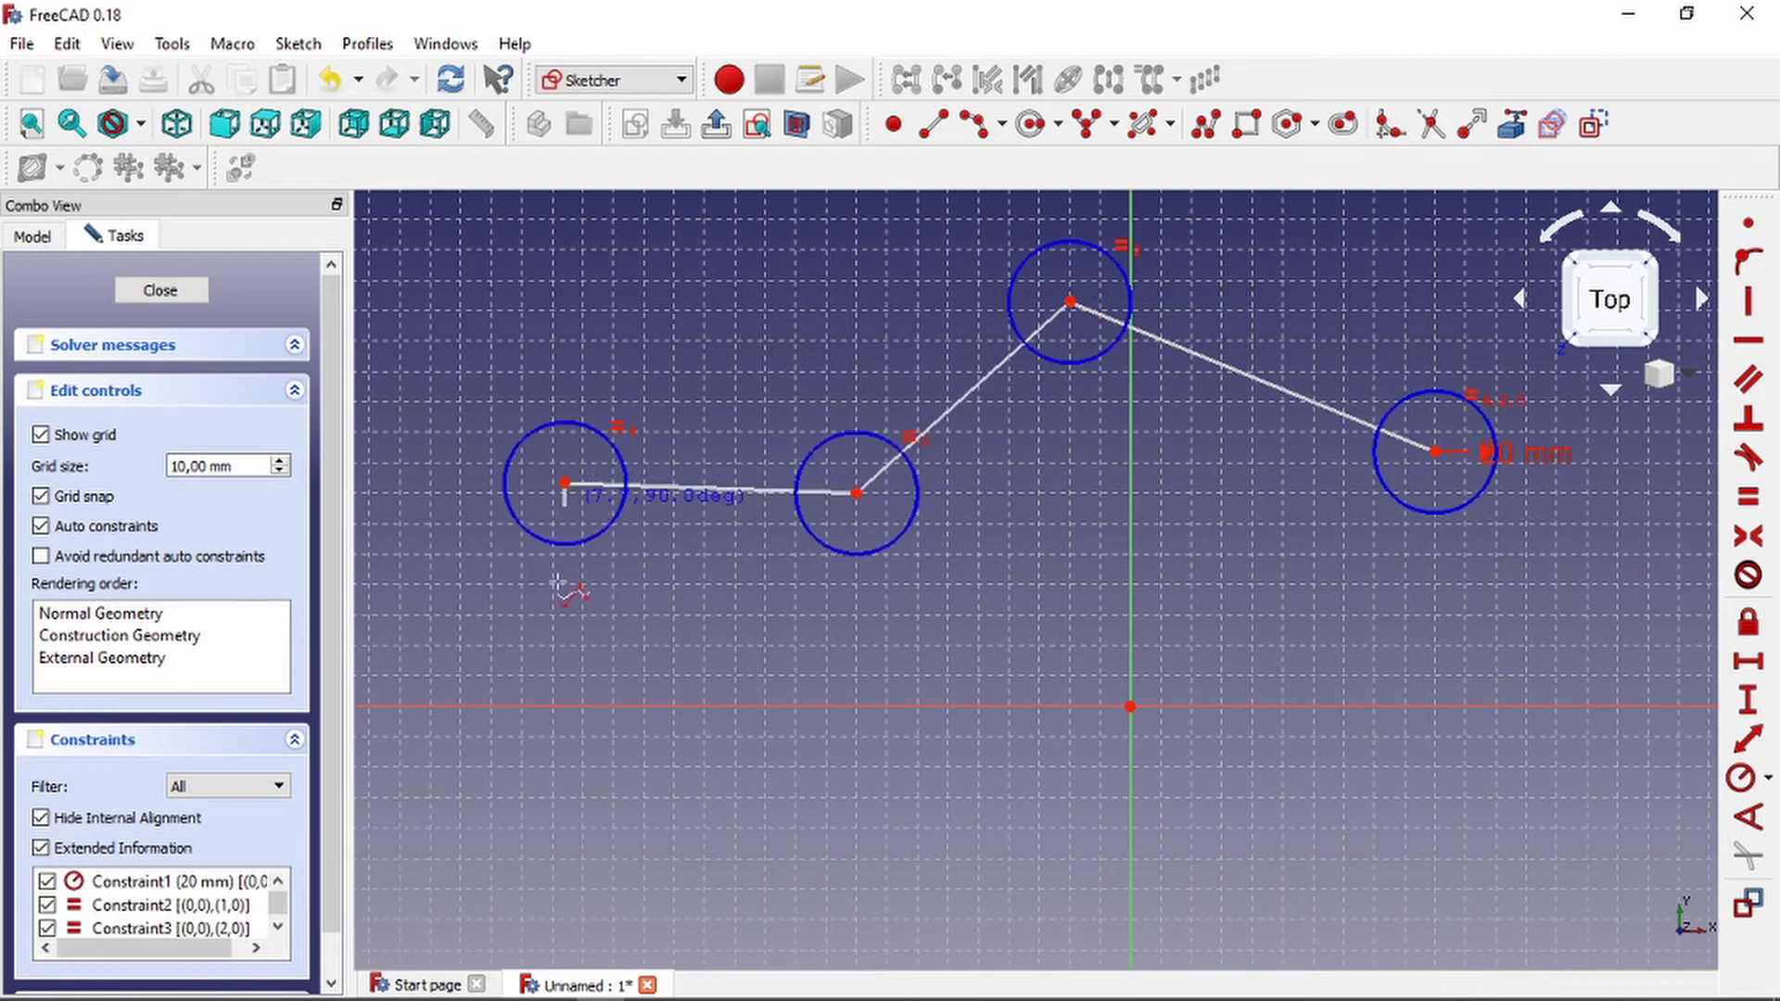
click(522, 737)
click(1039, 904)
click(1360, 919)
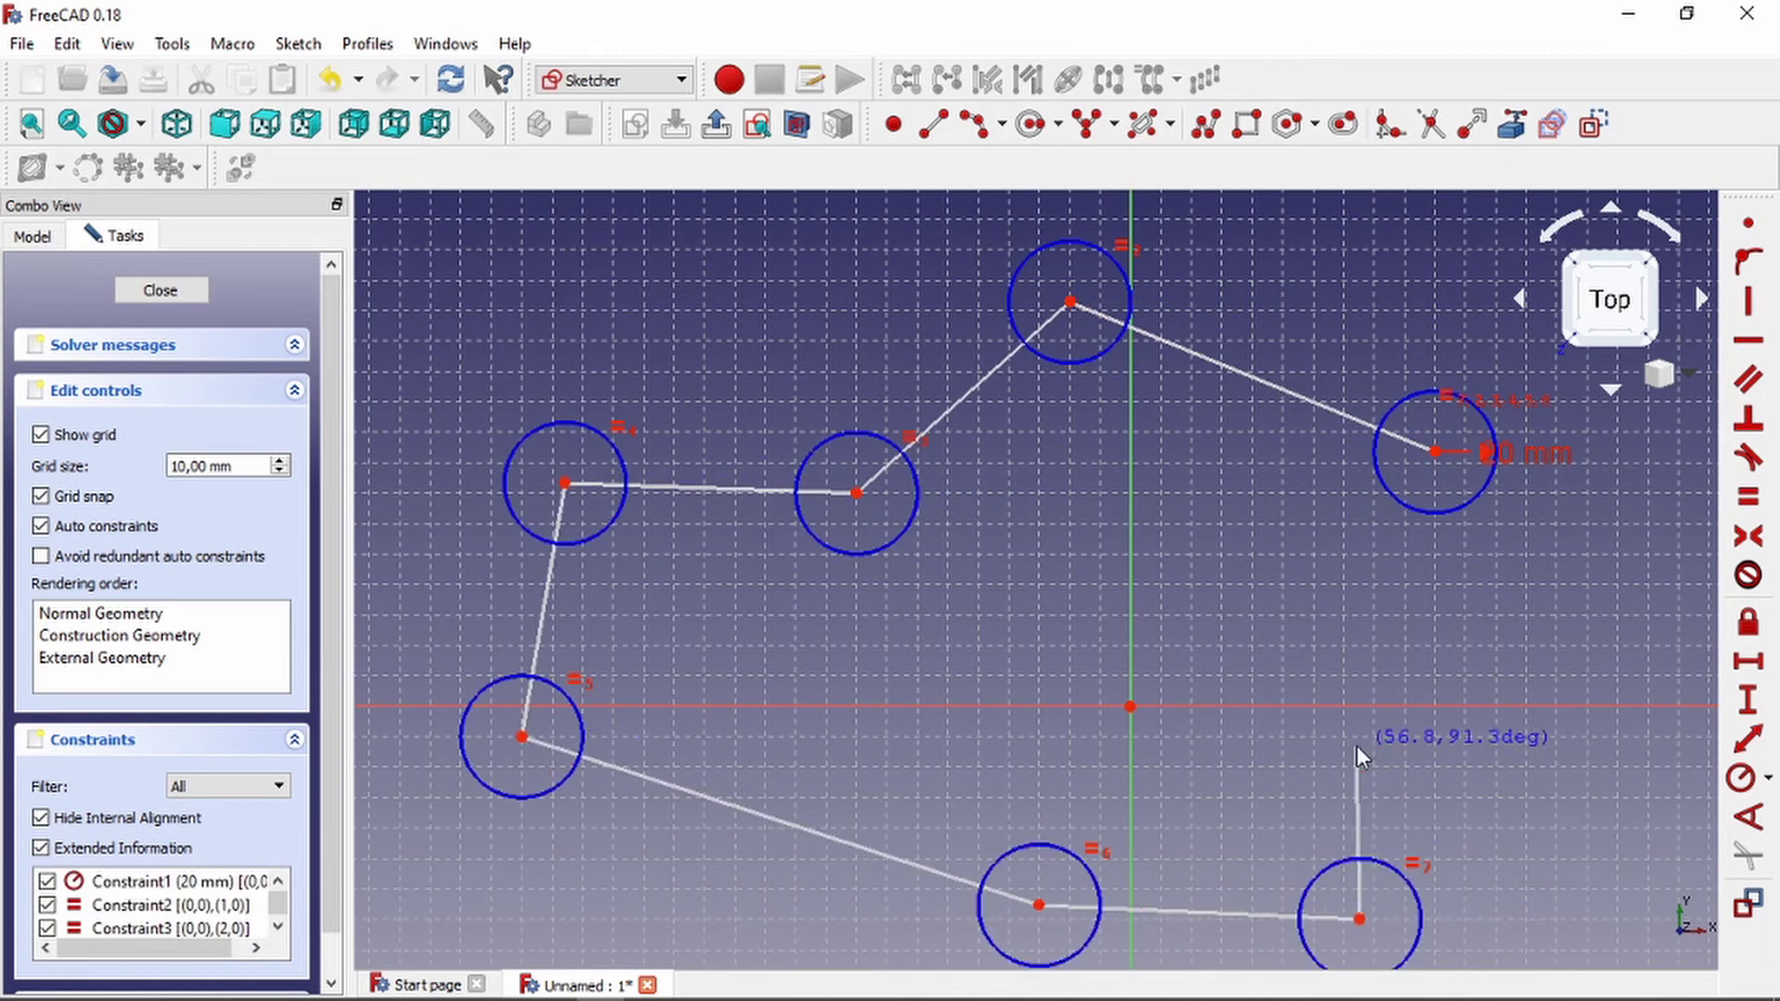
right_click(1364, 755)
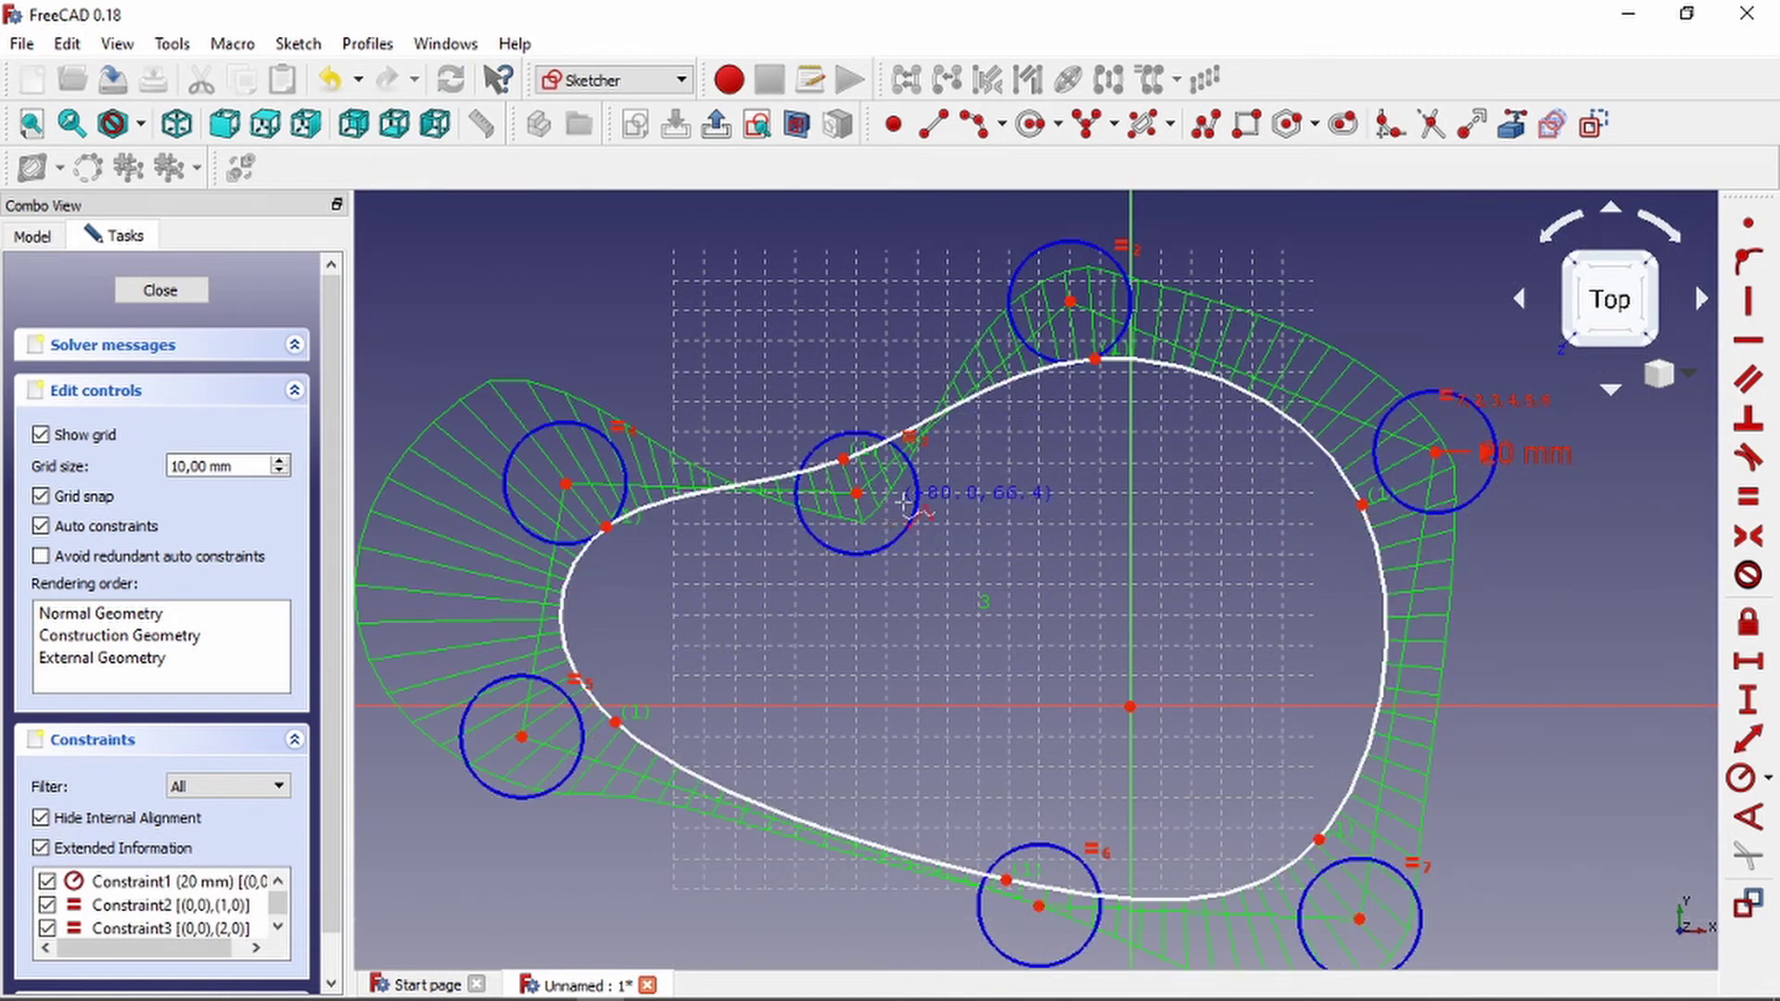
right_click(793, 444)
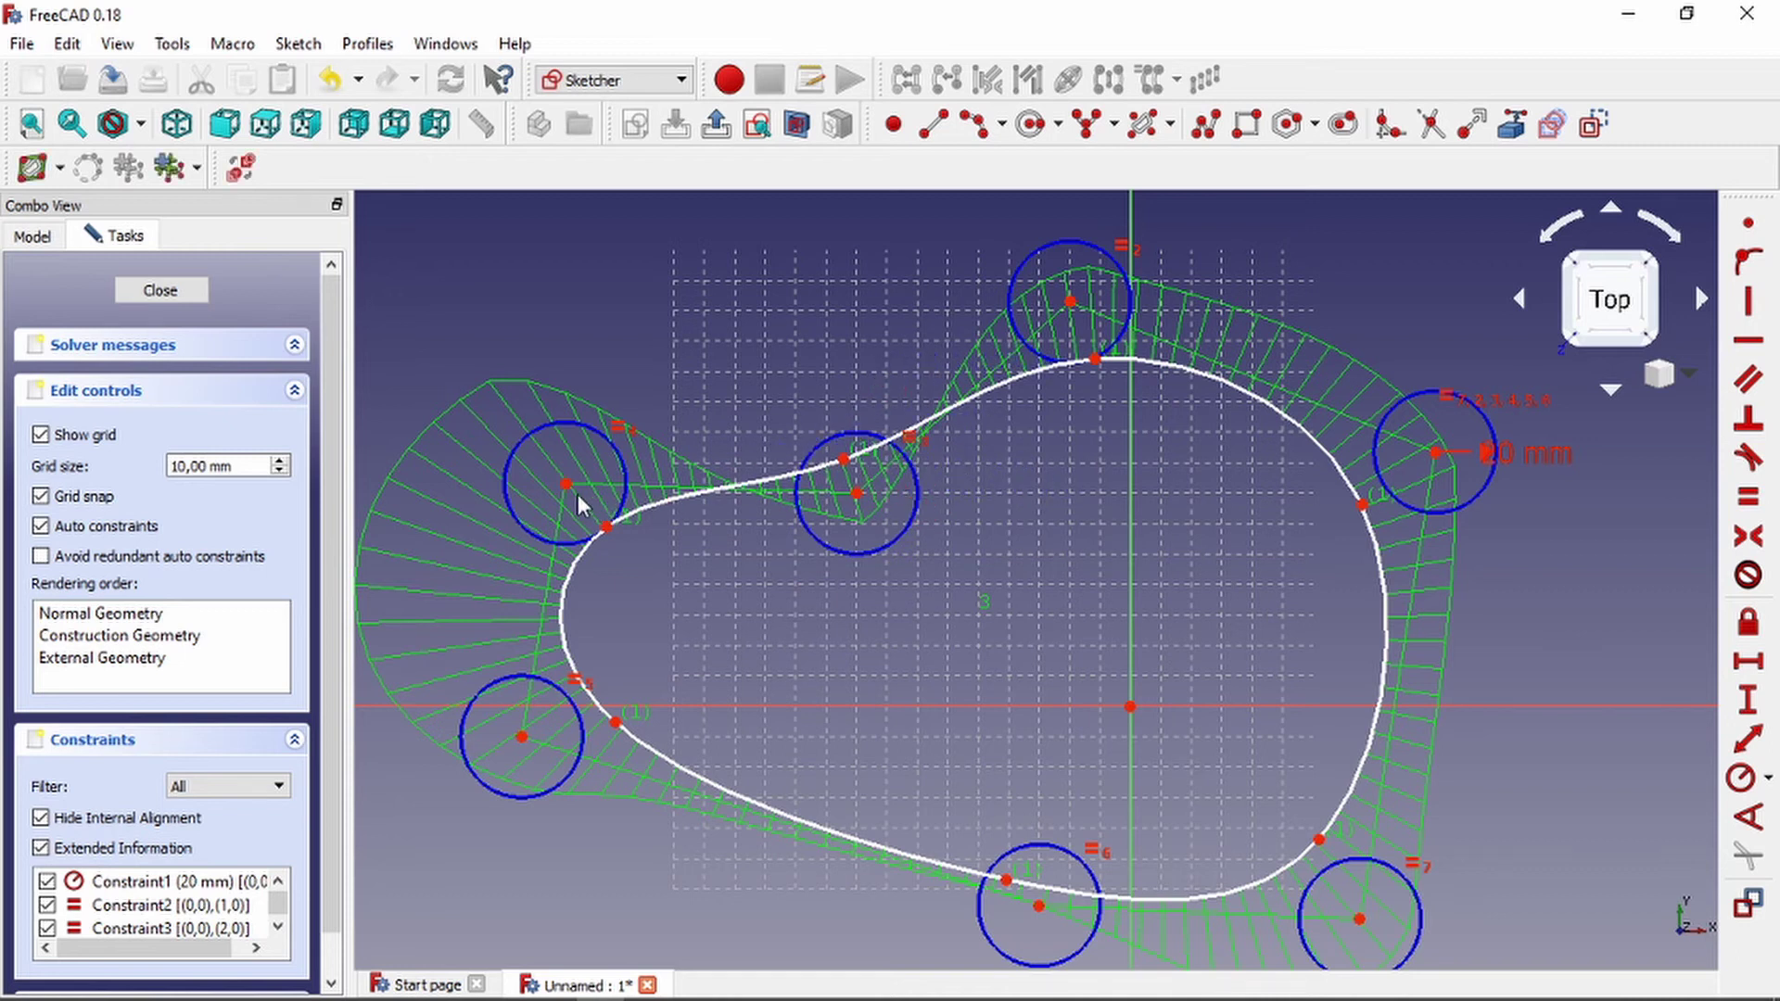
Reshape the periodic B-spline by spreading its two leftmost control points, moving the third and sixth near the origin, and shifting the seventh left.
drag(566, 484, 536, 403)
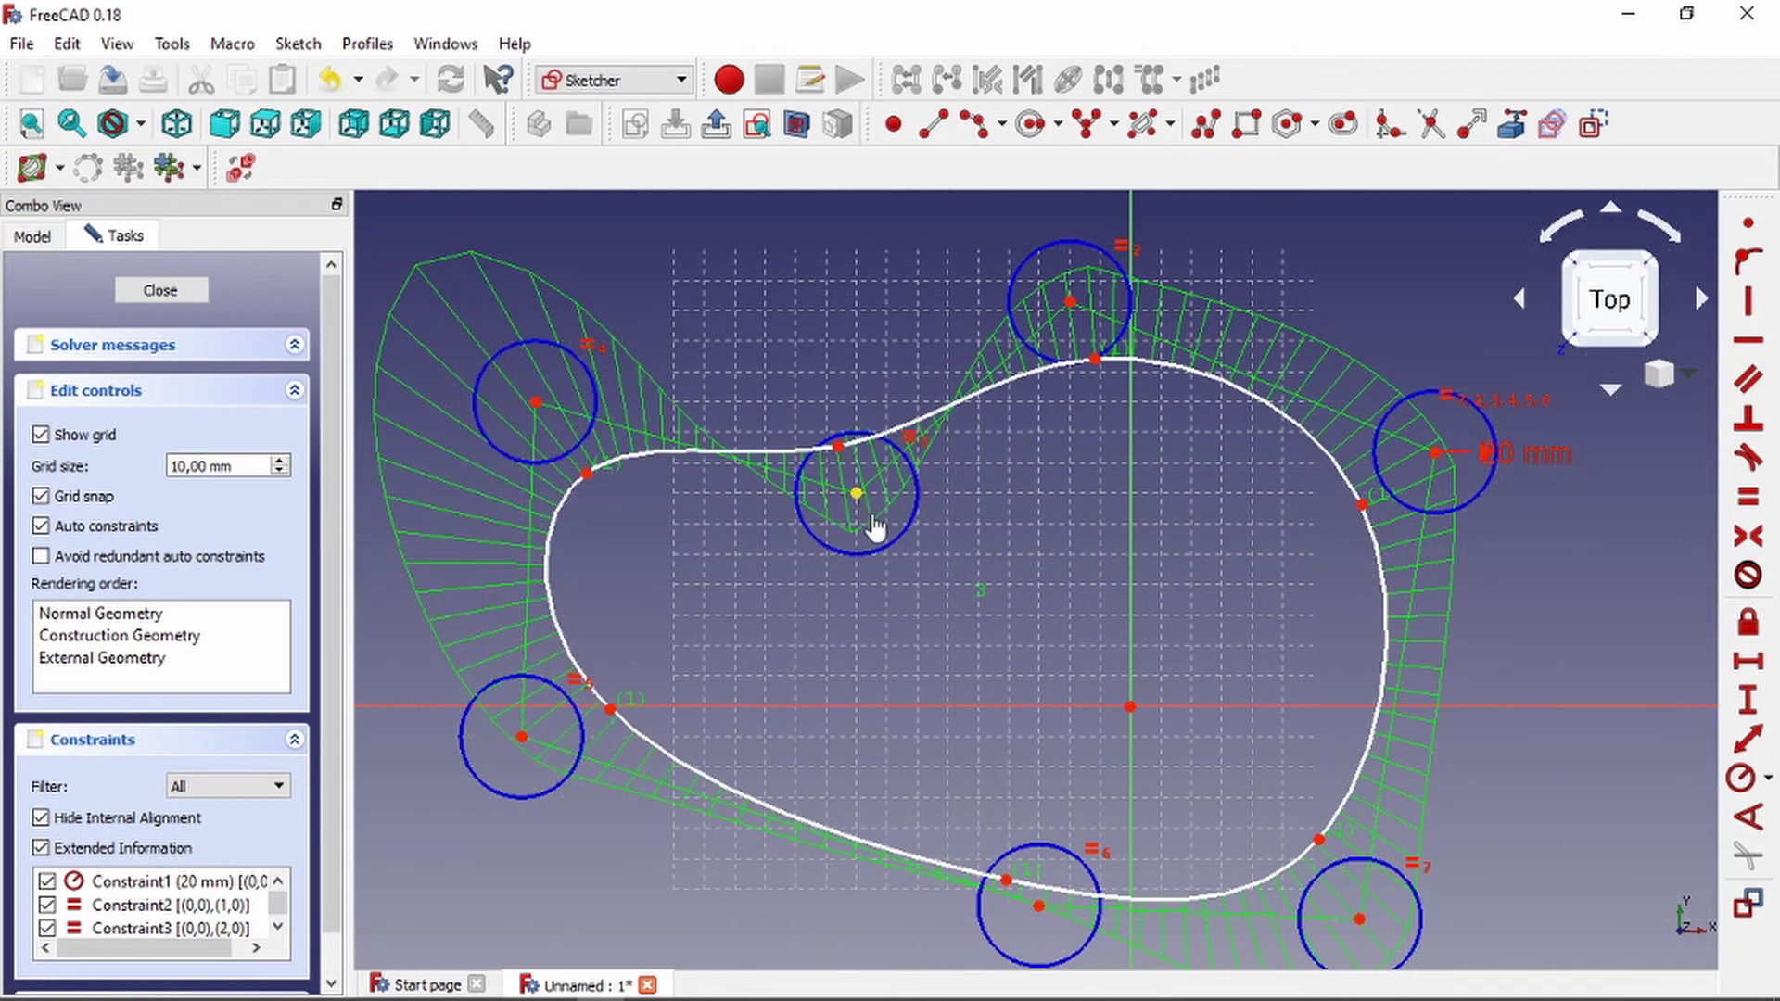
drag(872, 521, 1057, 721)
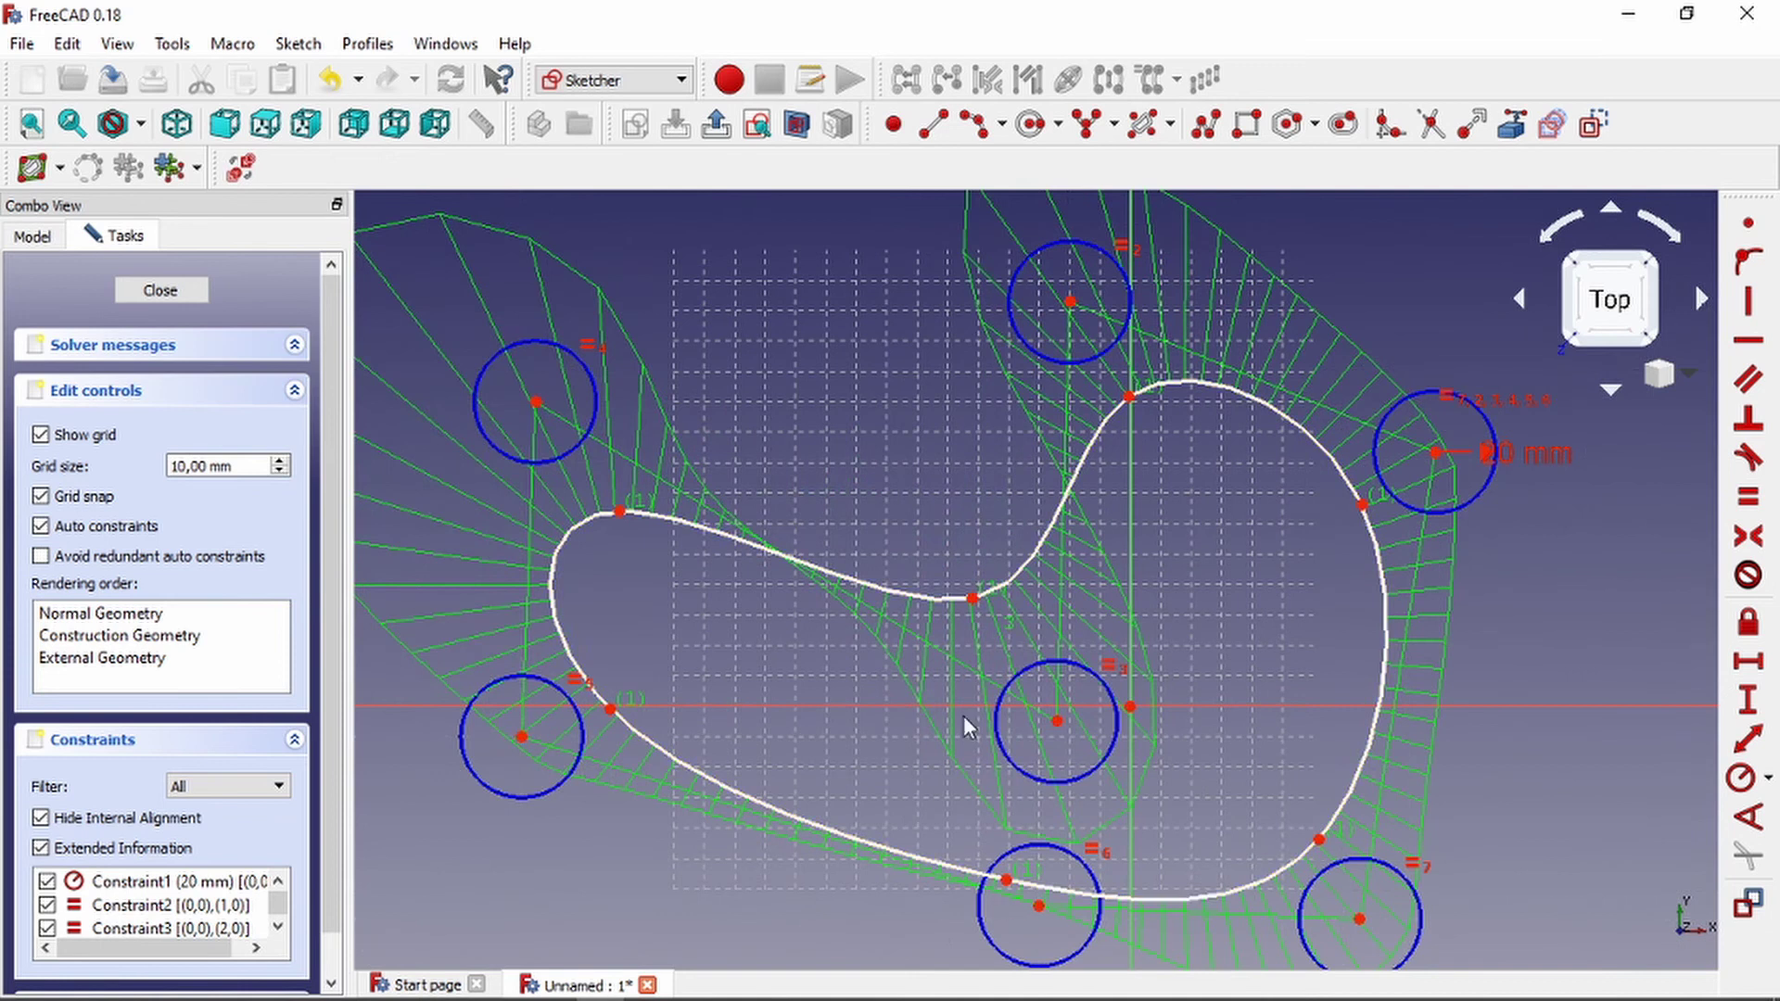
middle_drag(964, 716, 933, 613)
drag(496, 640, 524, 766)
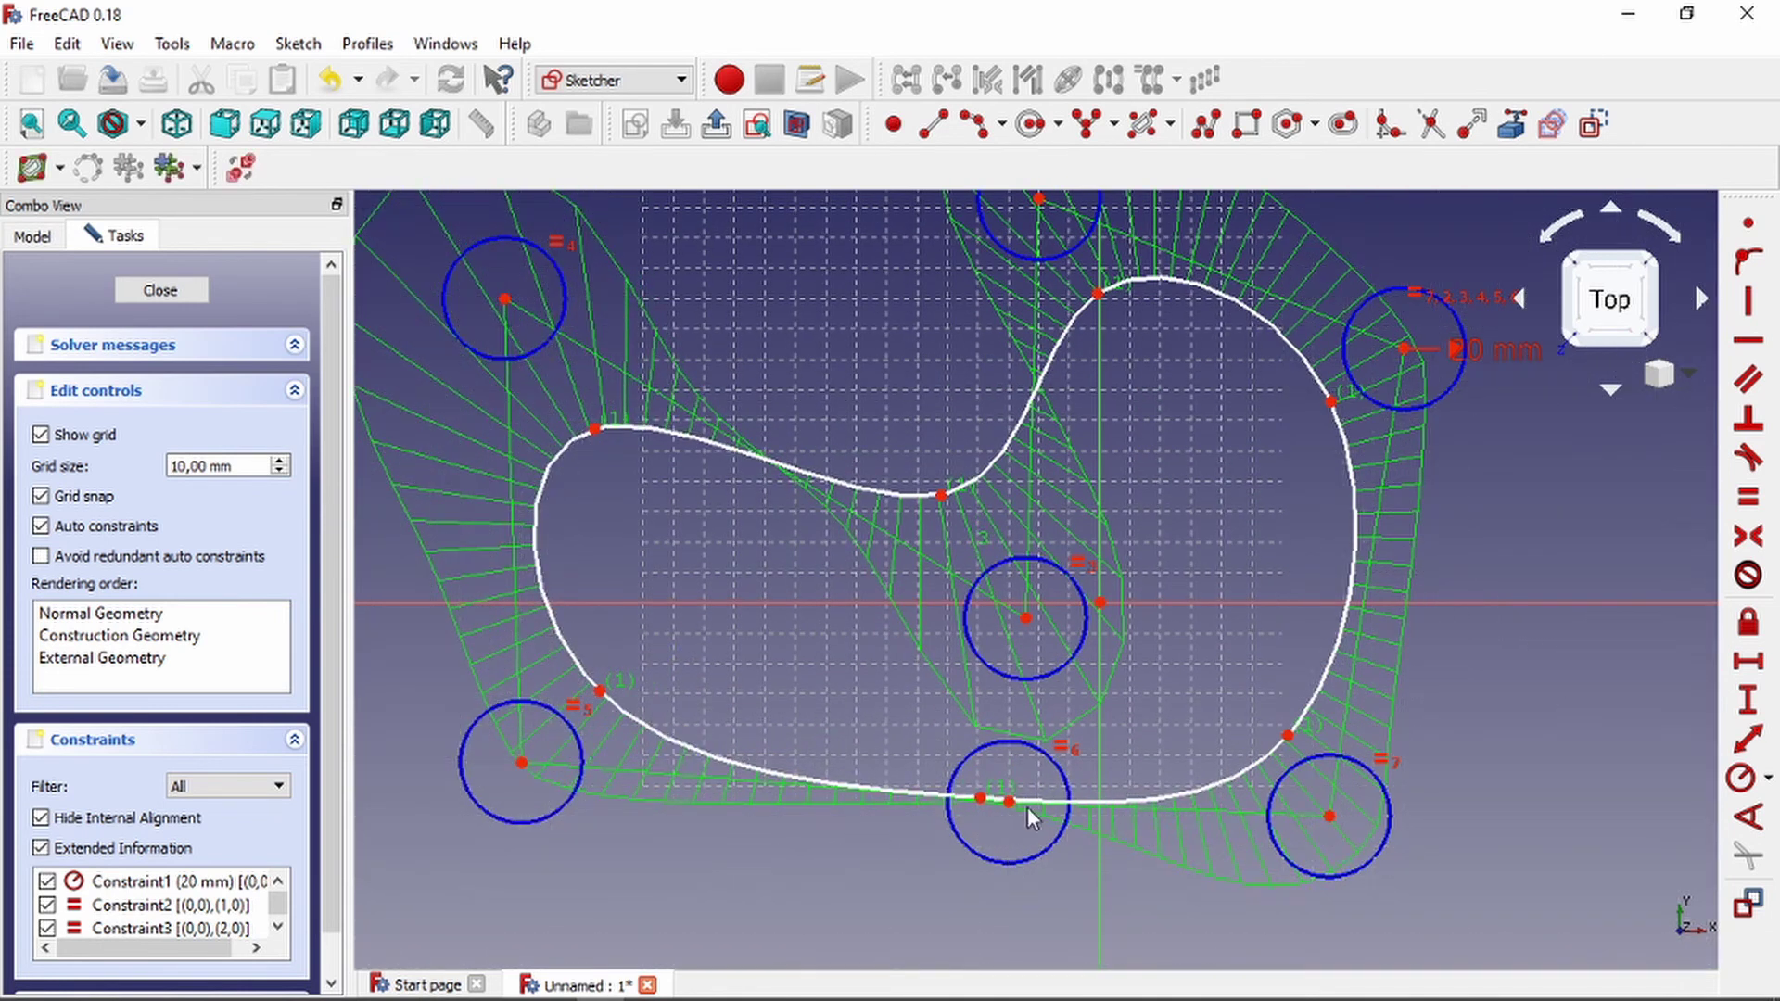
drag(1011, 800, 1011, 638)
scroll(1020, 621, down, 2)
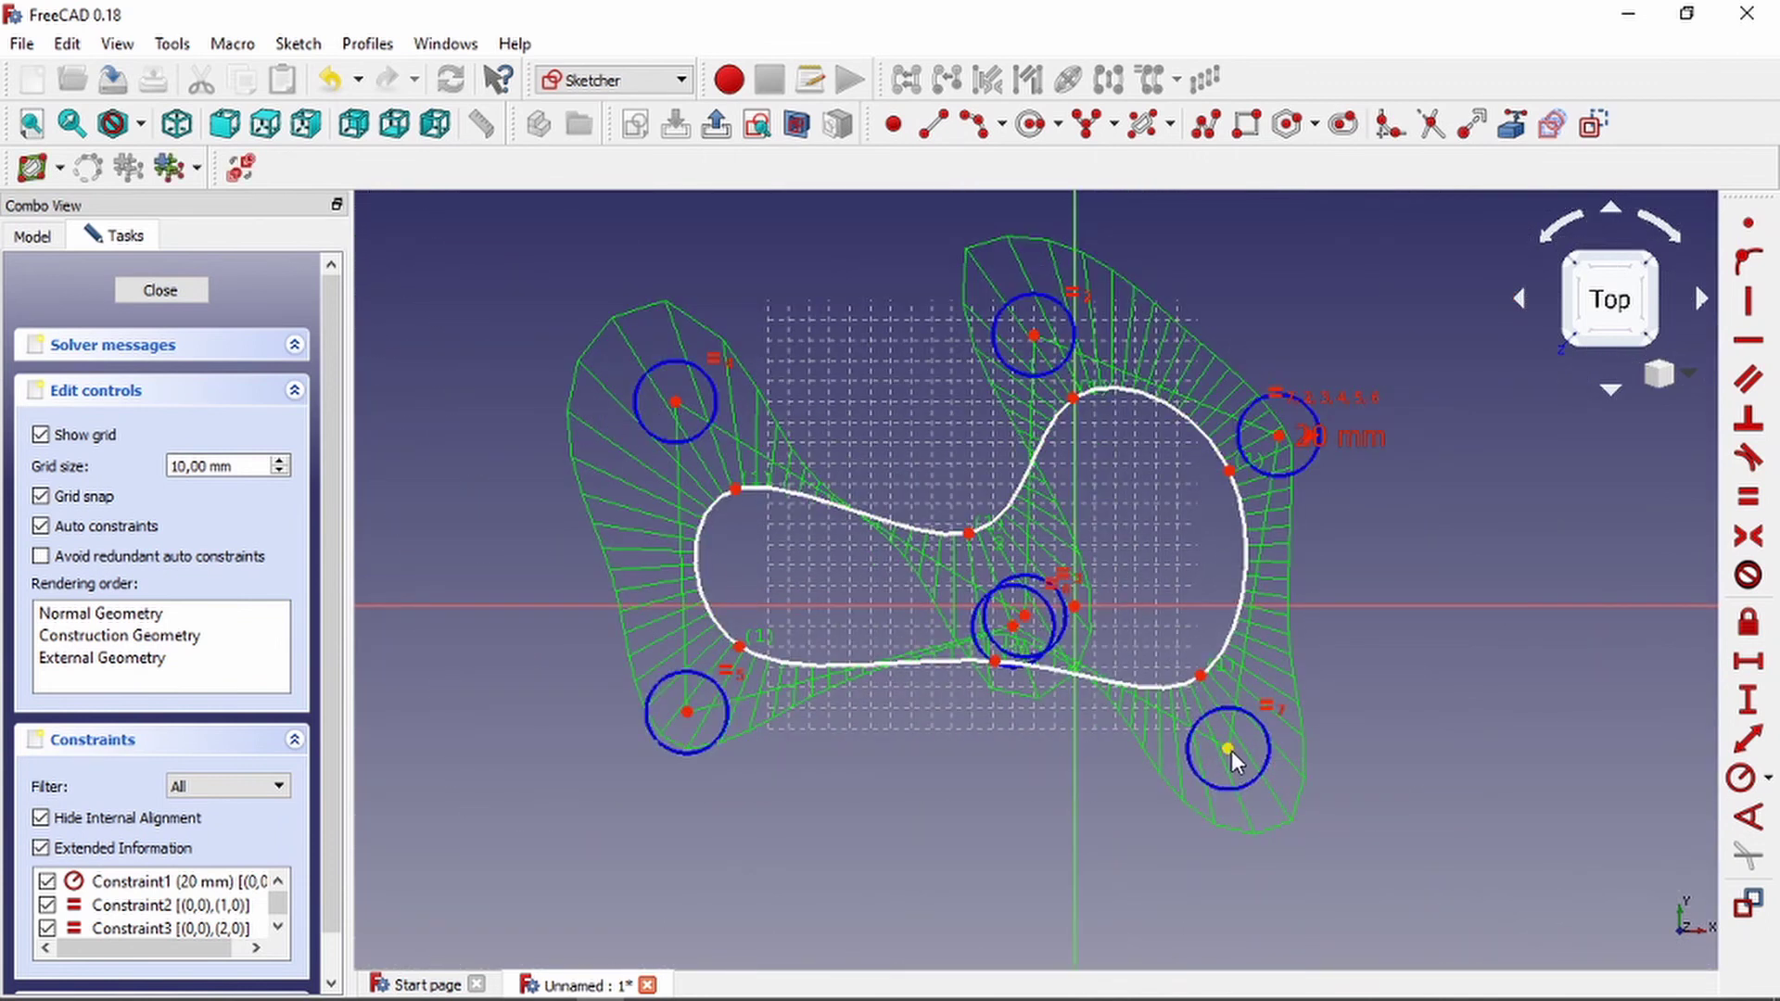
drag(1230, 753, 1102, 822)
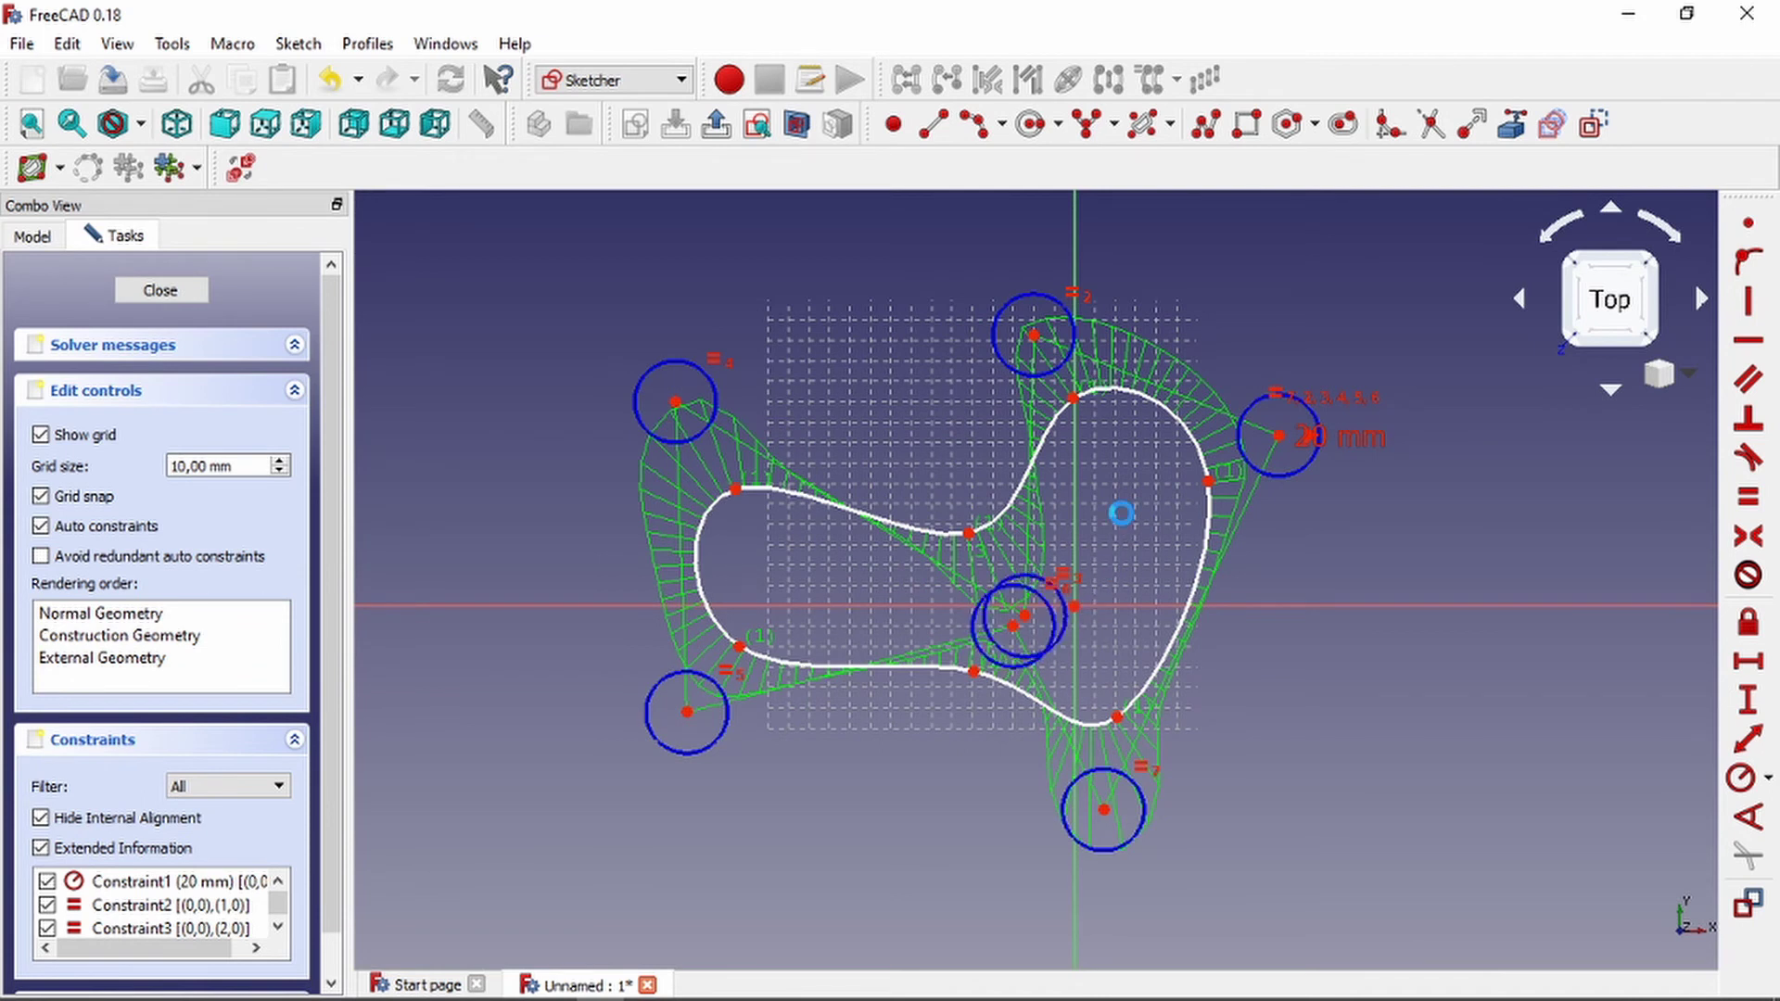
Exit the sketch, reopen it for editing, and delete the whole periodic B-spline with its control points.
key(Escape)
scroll(1143, 542, up, 2)
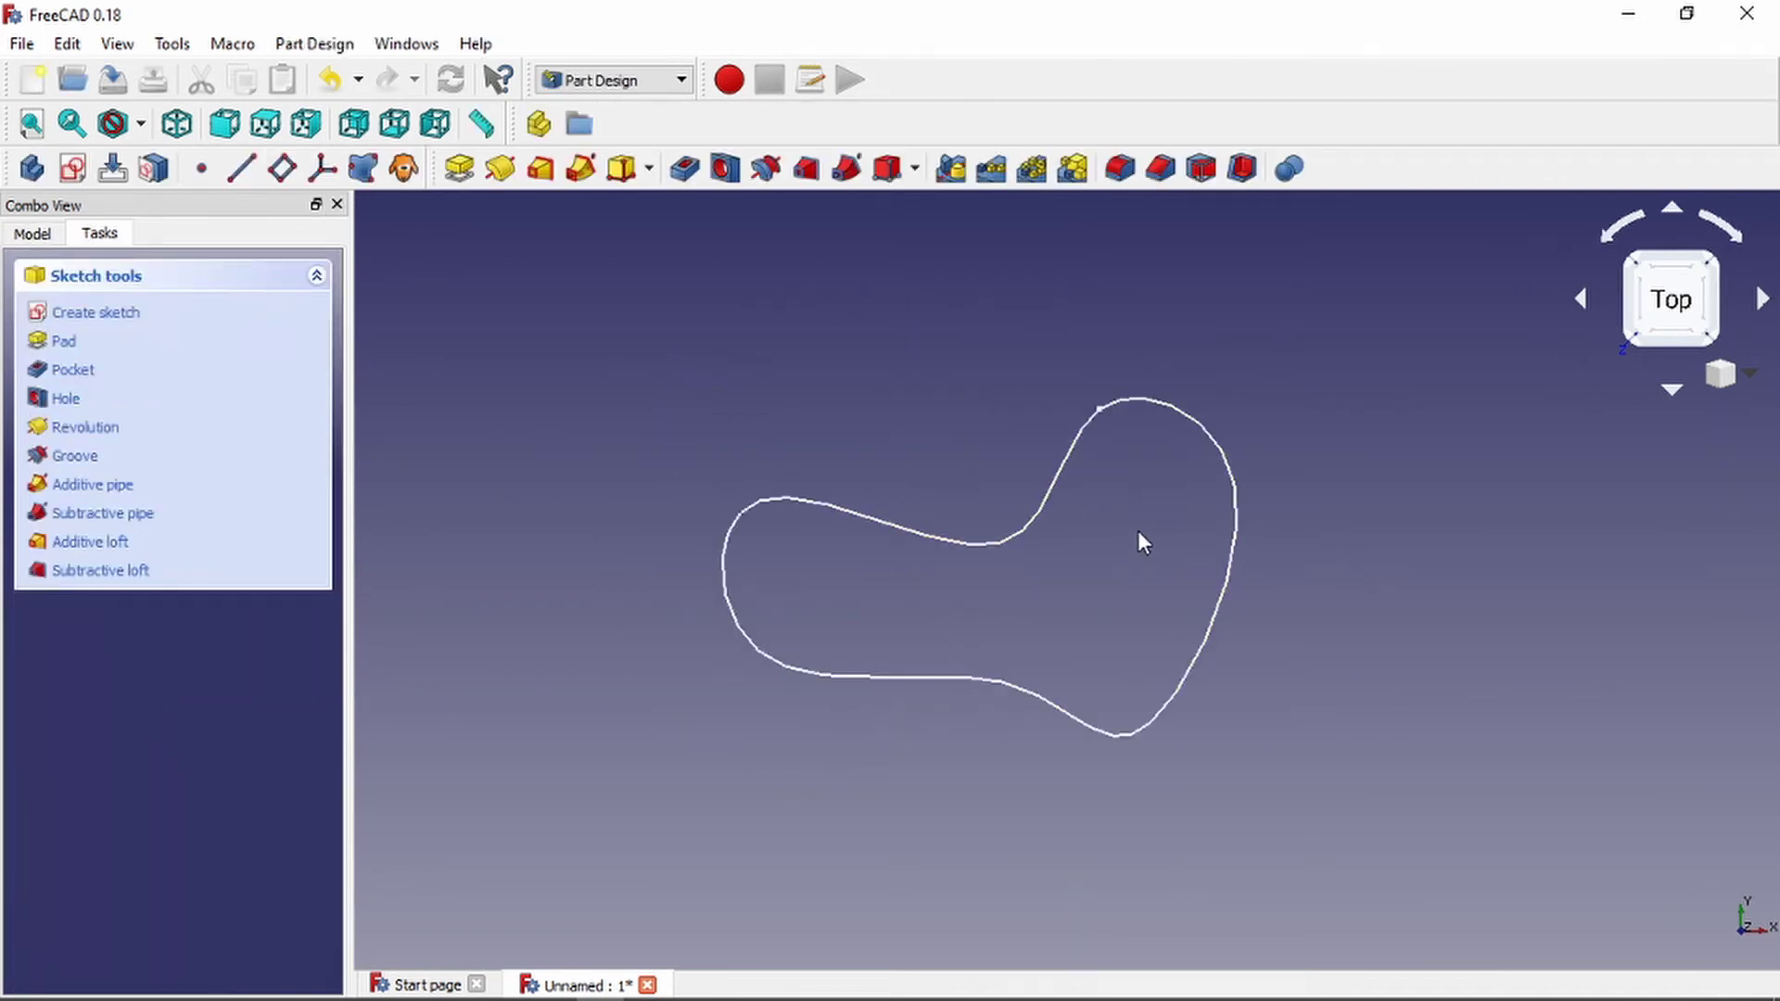
click(119, 320)
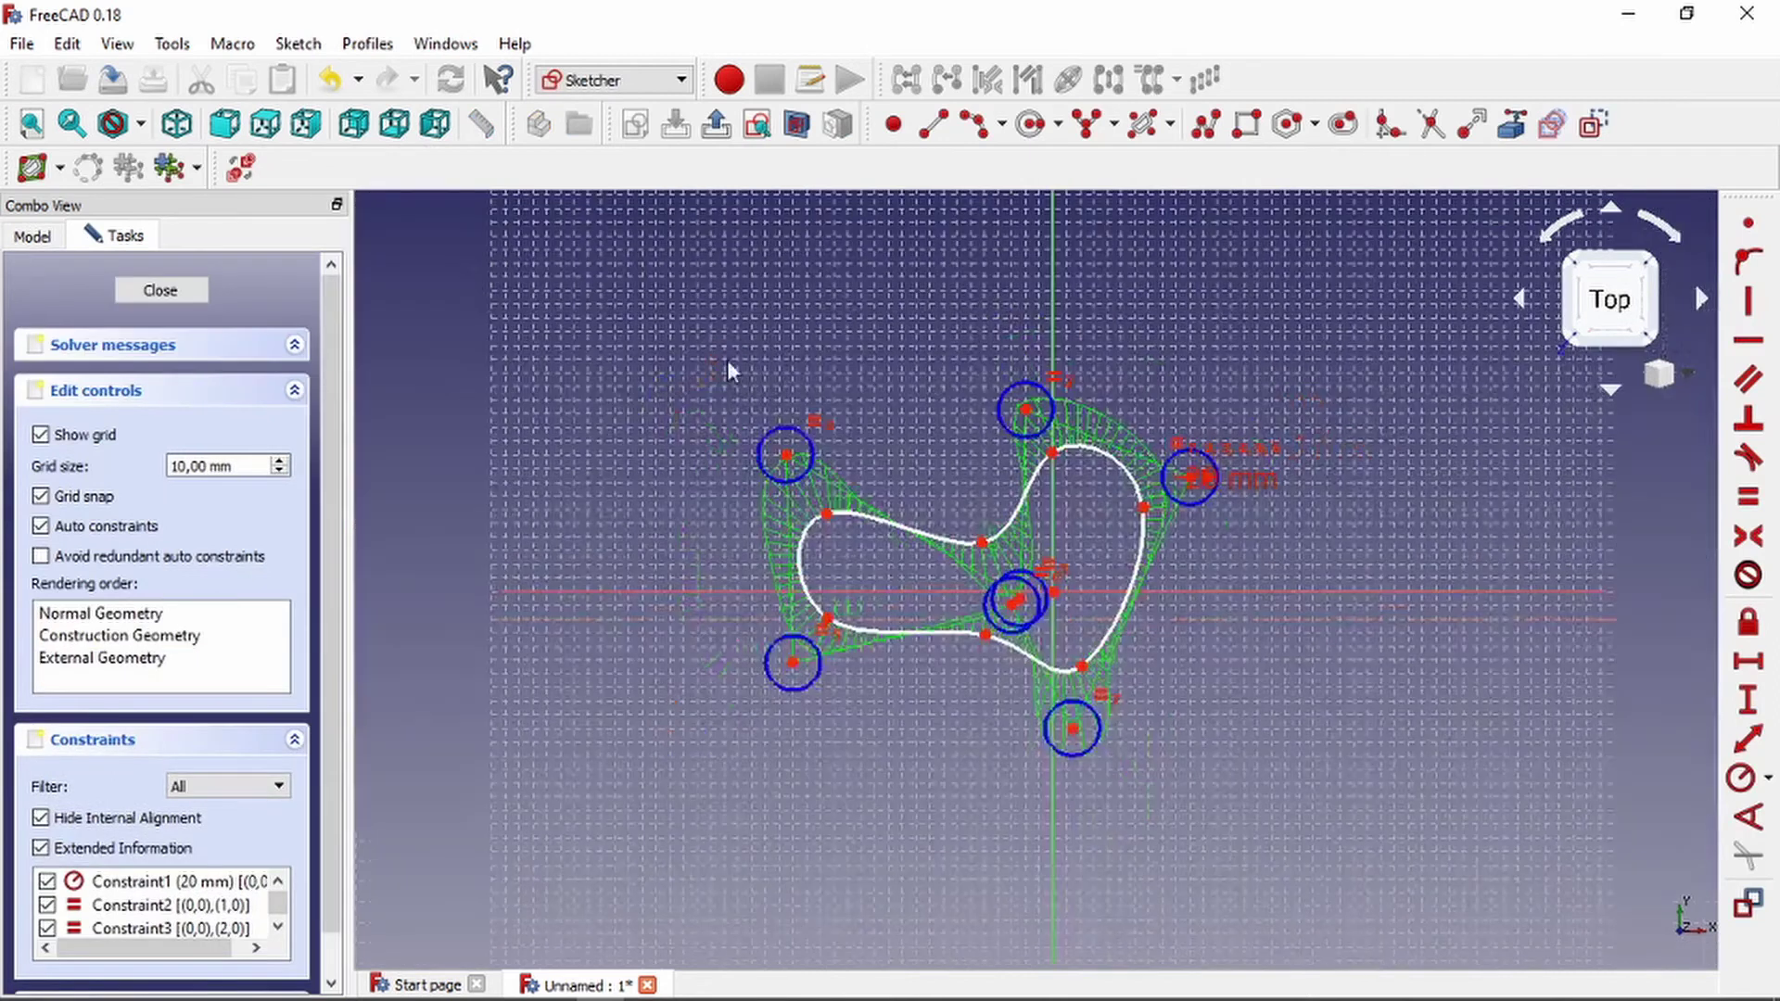
mouse_move(682, 343)
mouse_down()
mouse_move(1204, 810)
mouse_move(1323, 877)
mouse_up()
key(Delete)
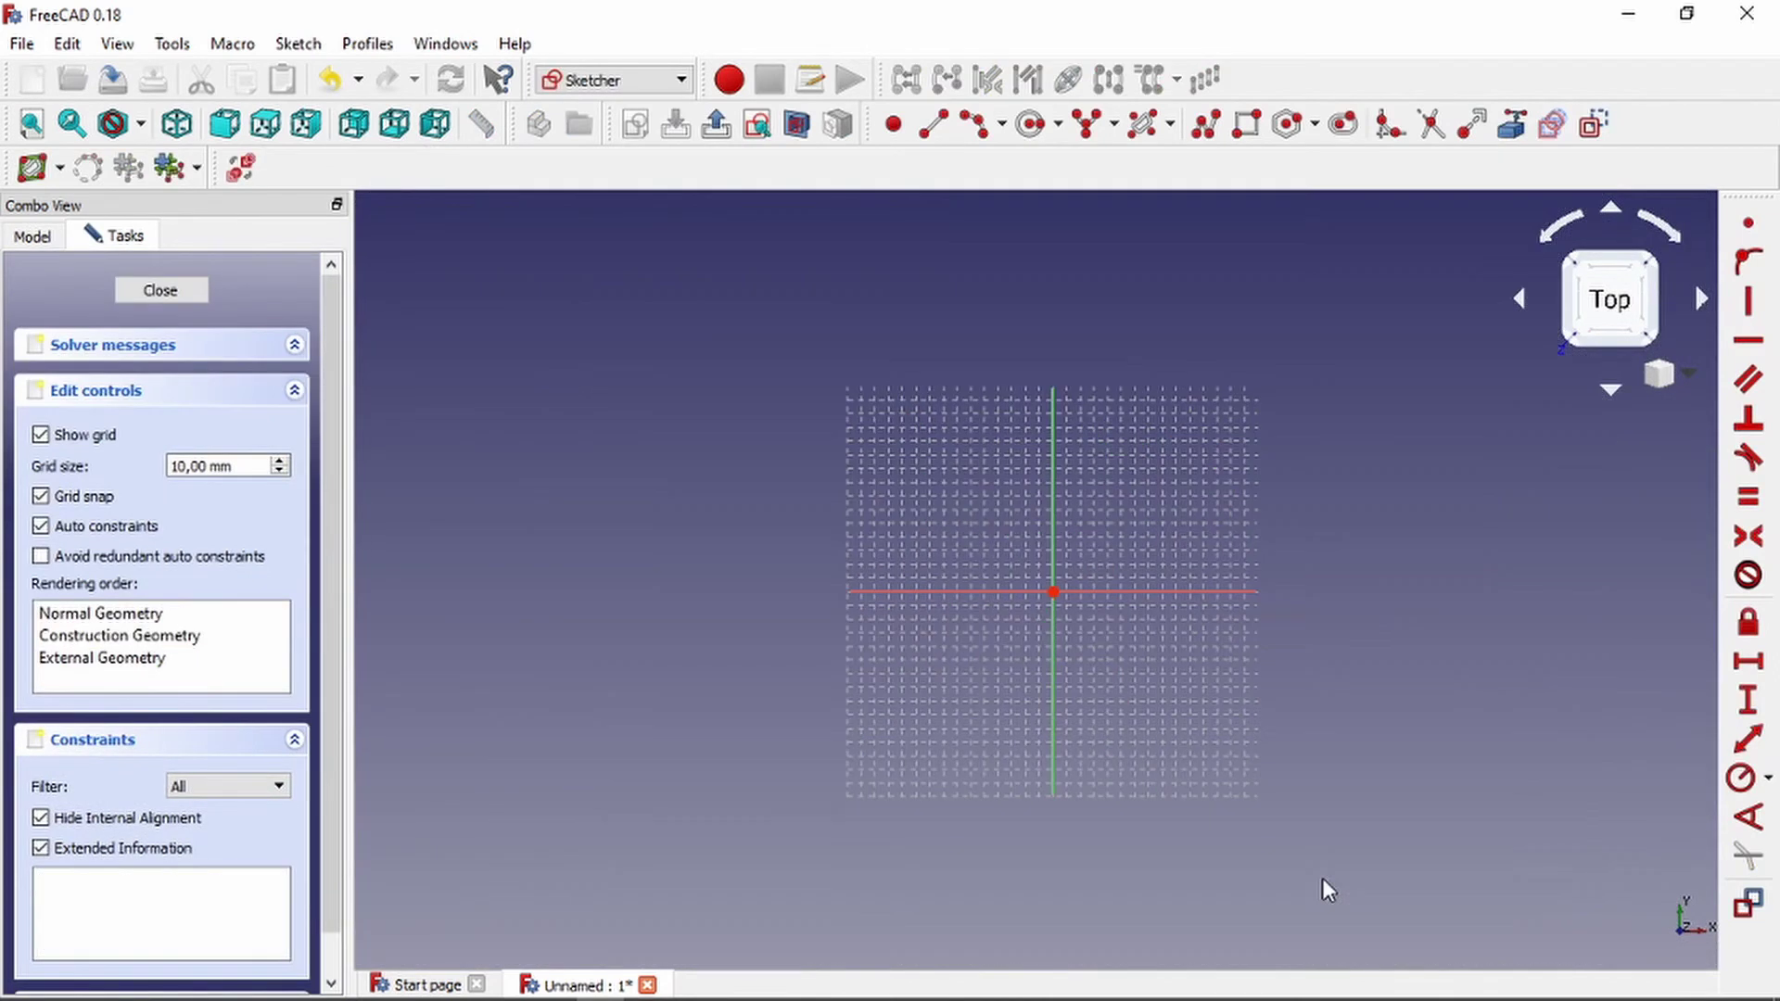
Draw a closed polyline with eleven corners around the origin, ending with a horizontal and a vertical segment back to its start point.
scroll(1284, 274, up, 2)
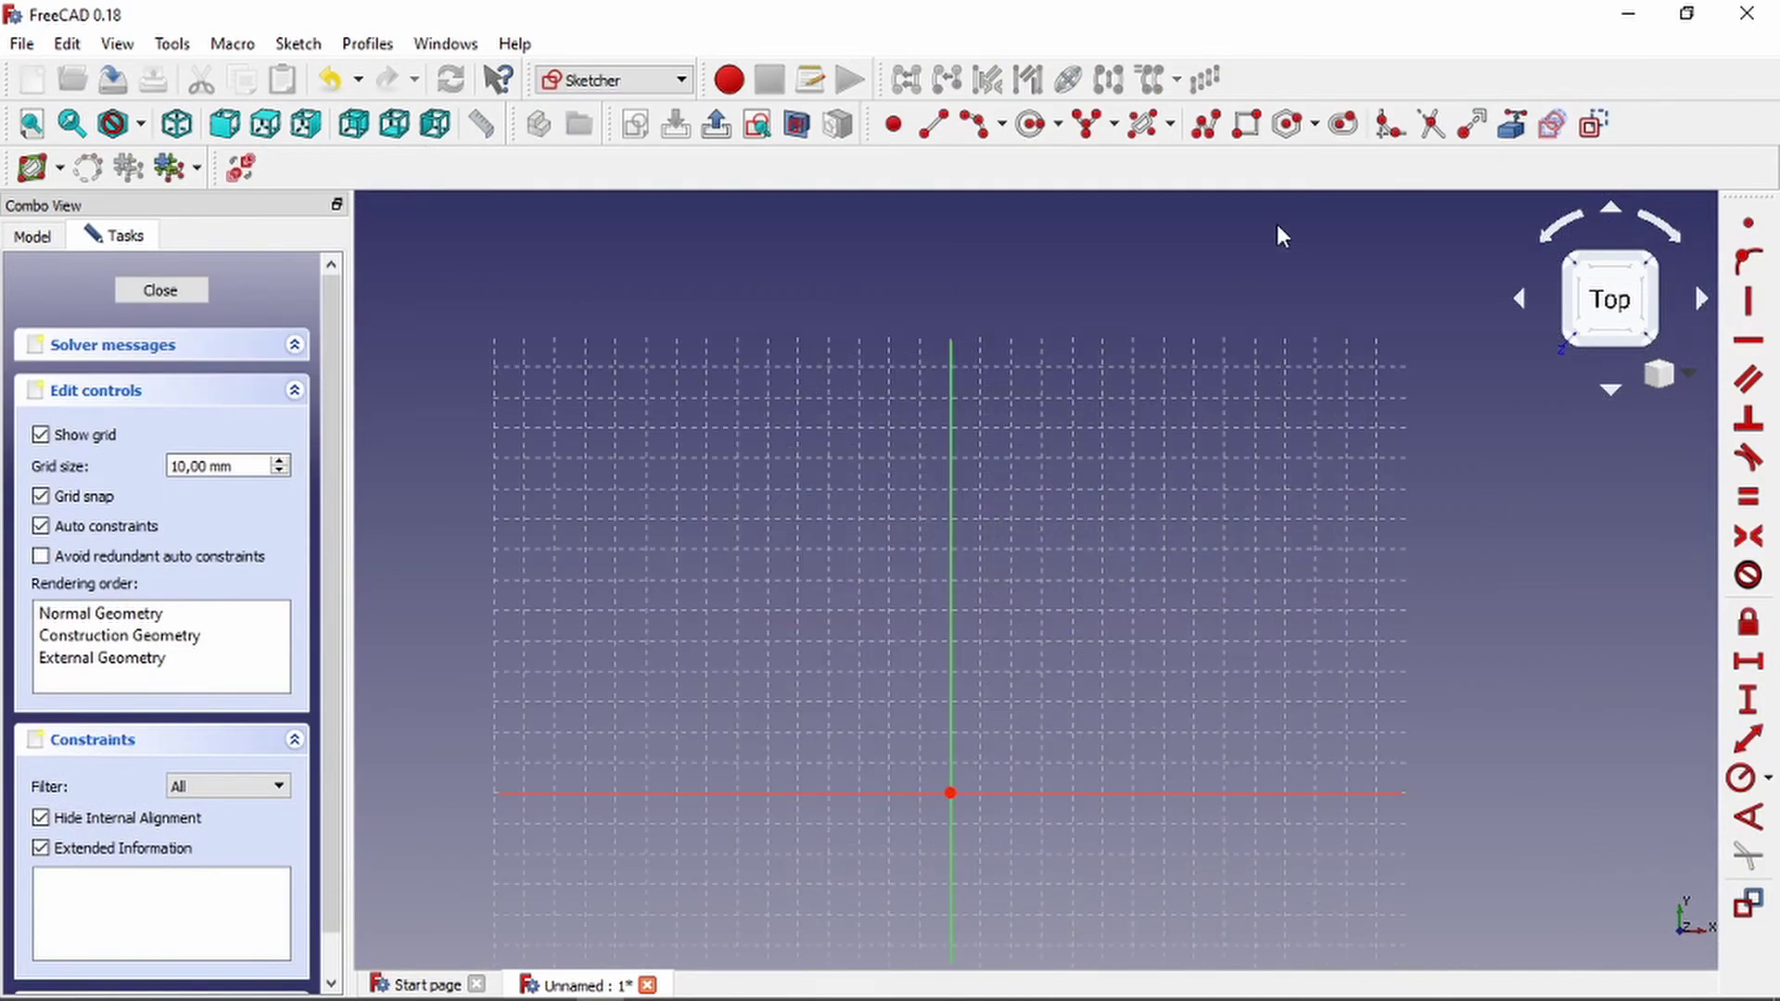
click(1206, 124)
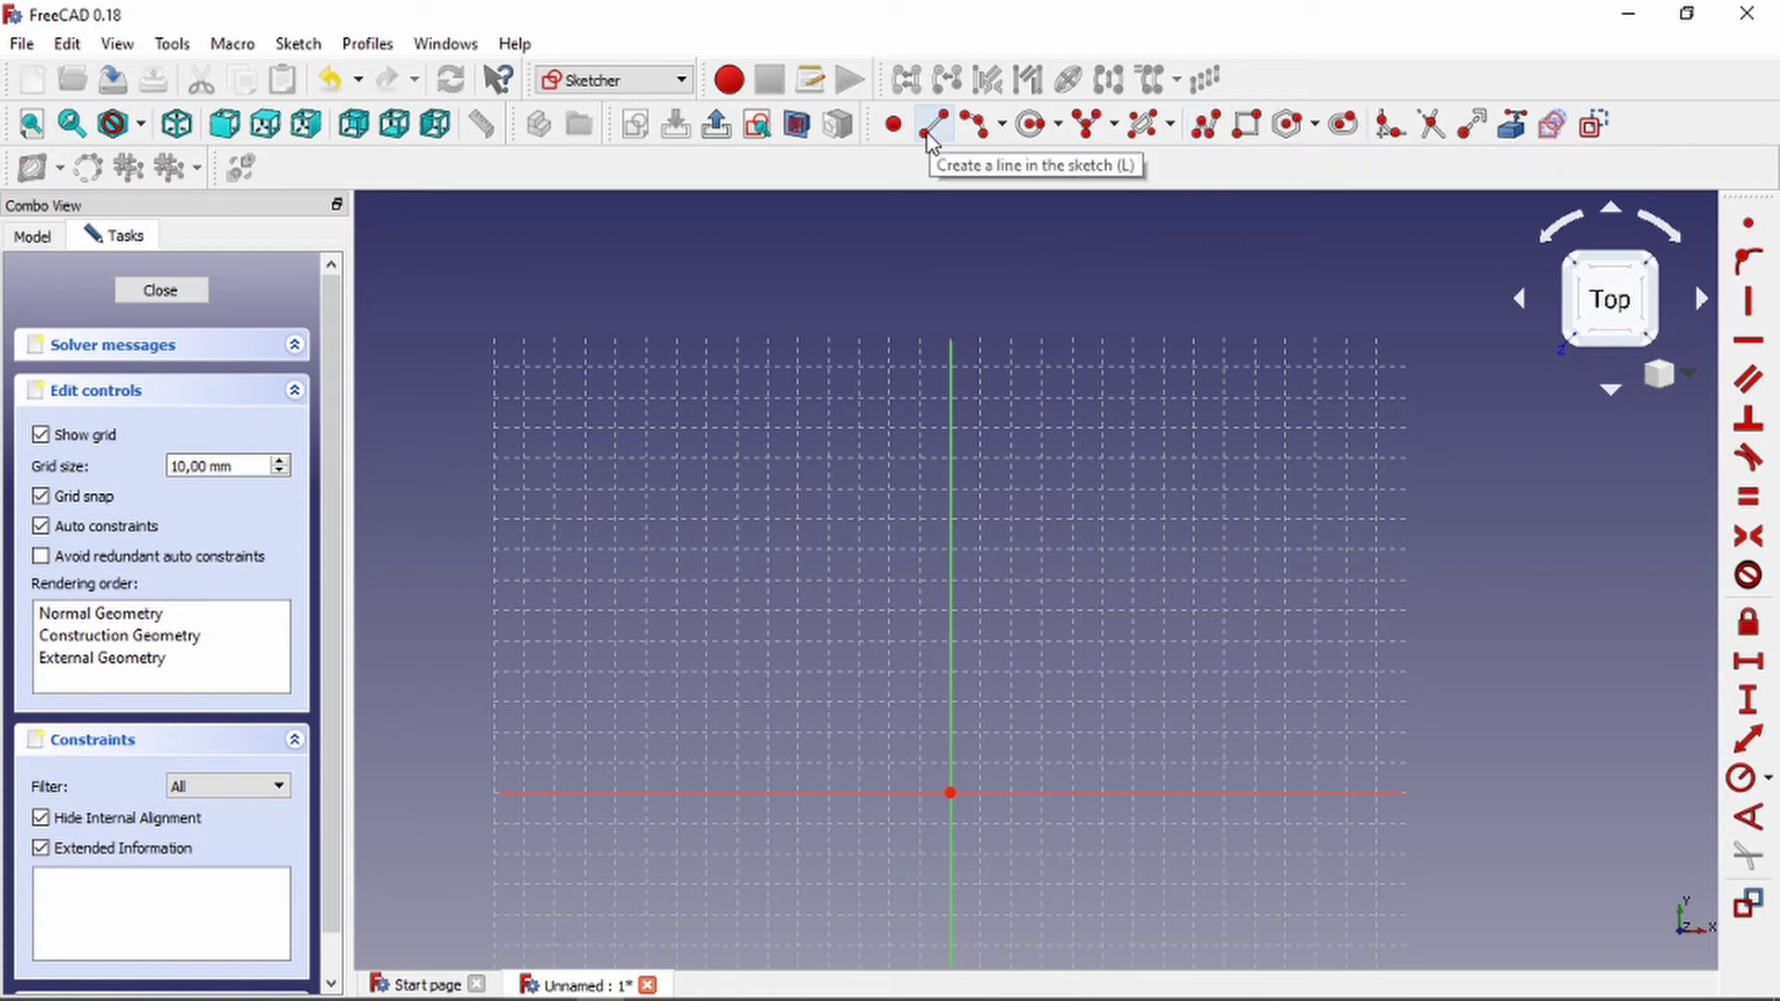
middle_drag(815, 573, 847, 522)
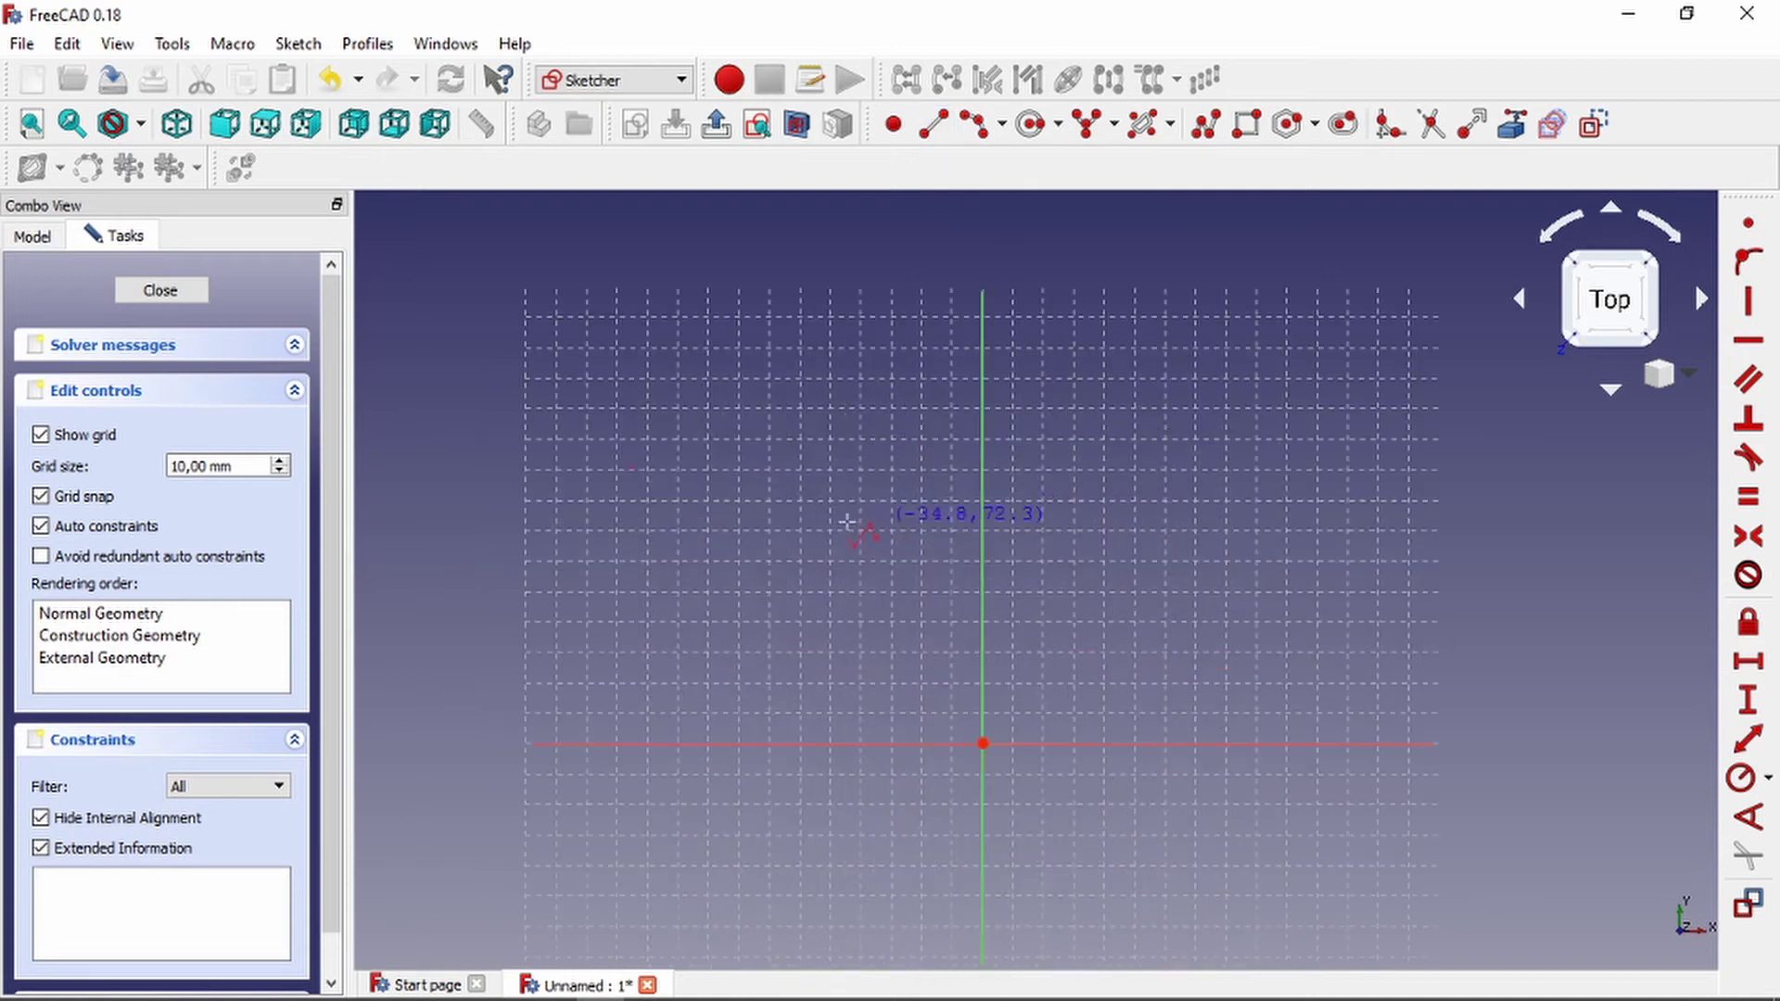
click(635, 416)
click(678, 755)
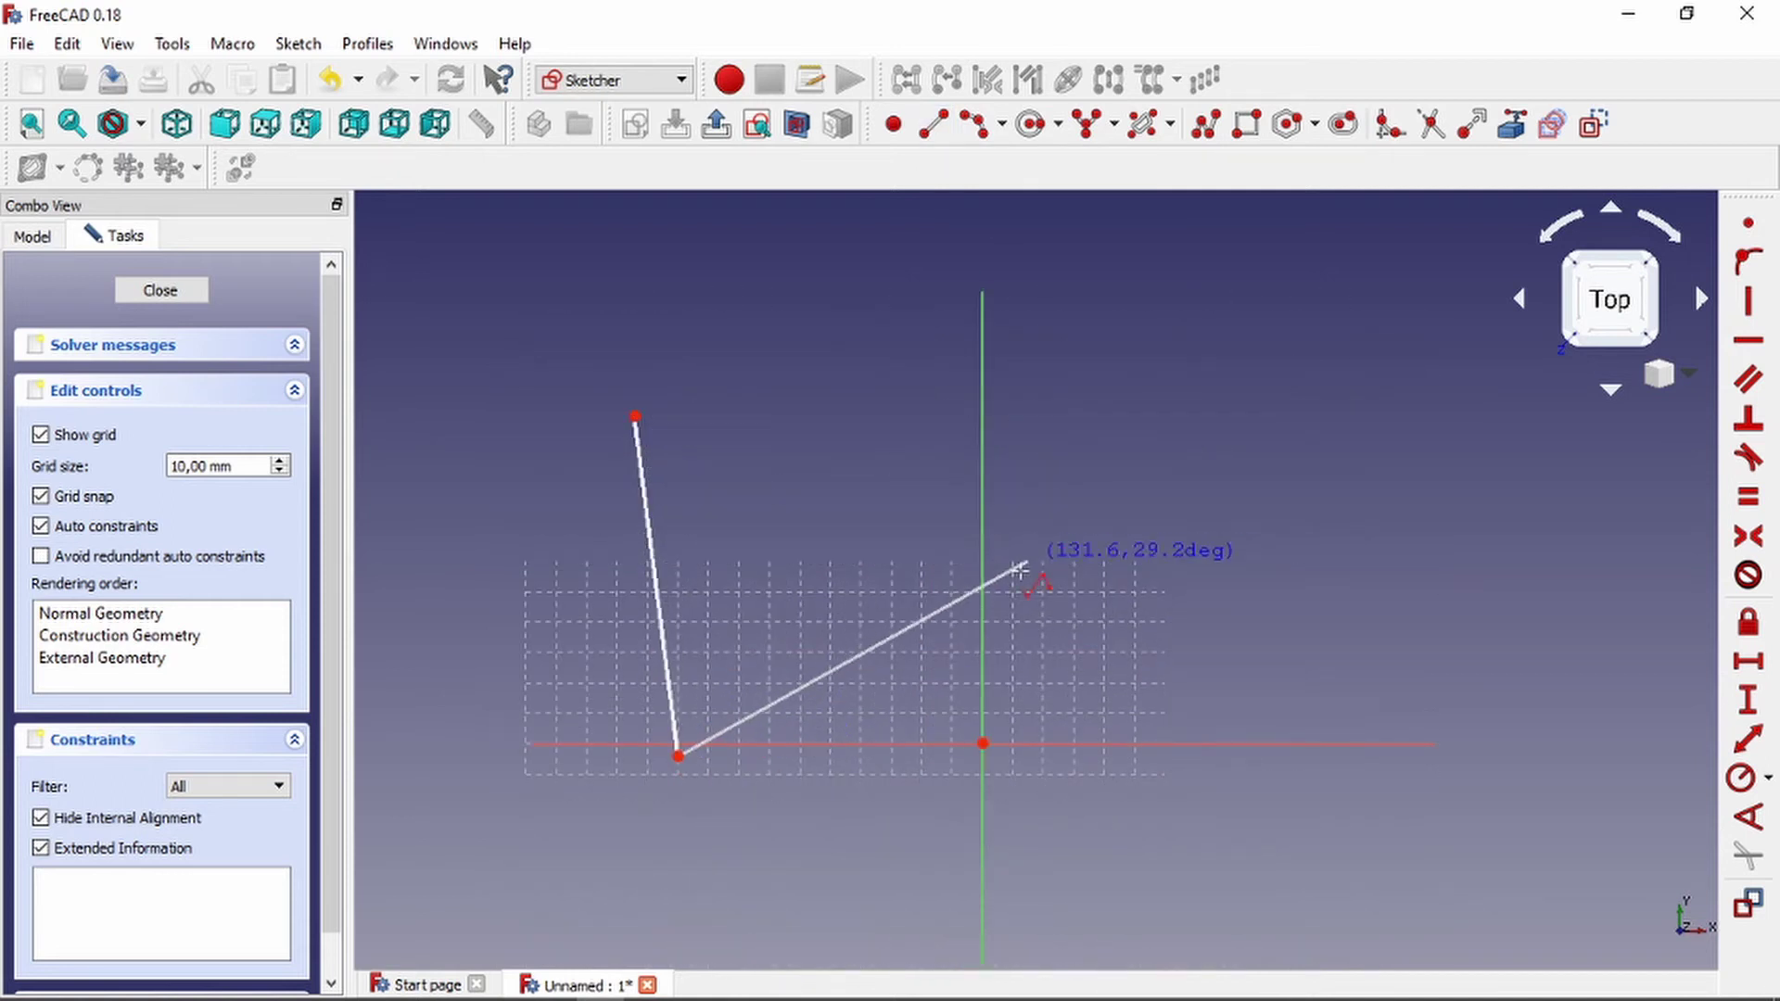
click(973, 553)
click(1227, 762)
click(1411, 469)
click(1153, 275)
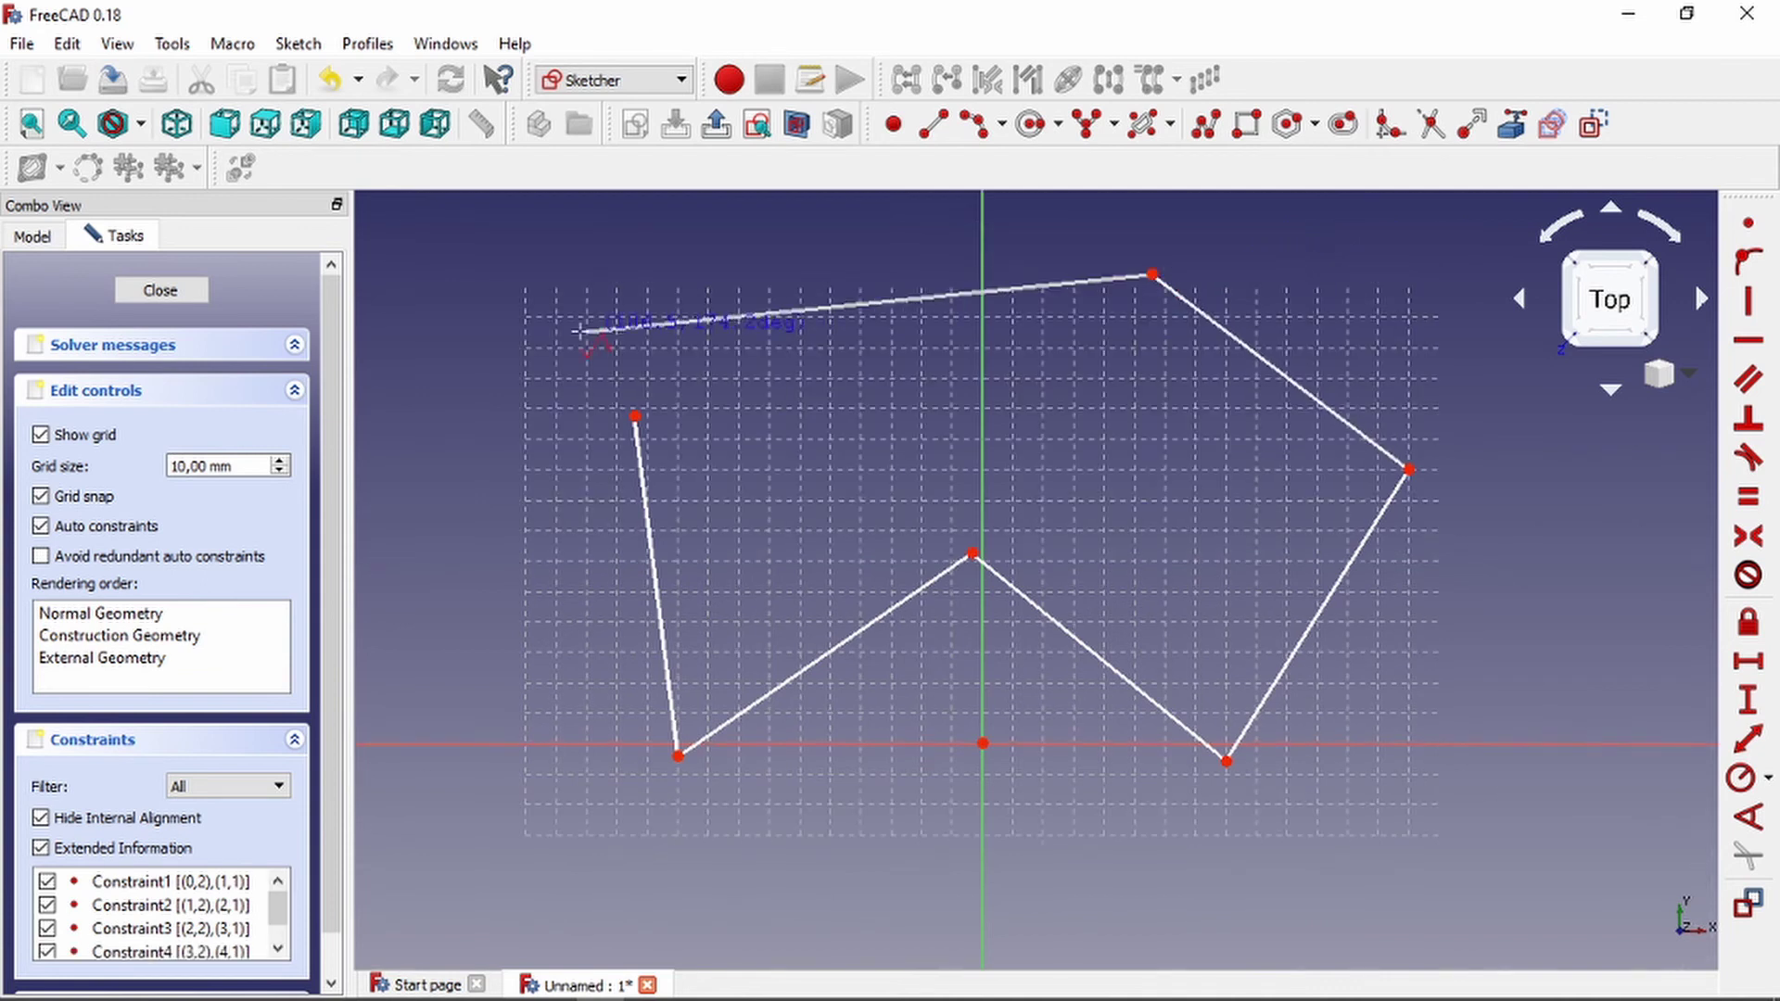
click(568, 298)
click(509, 633)
click(617, 827)
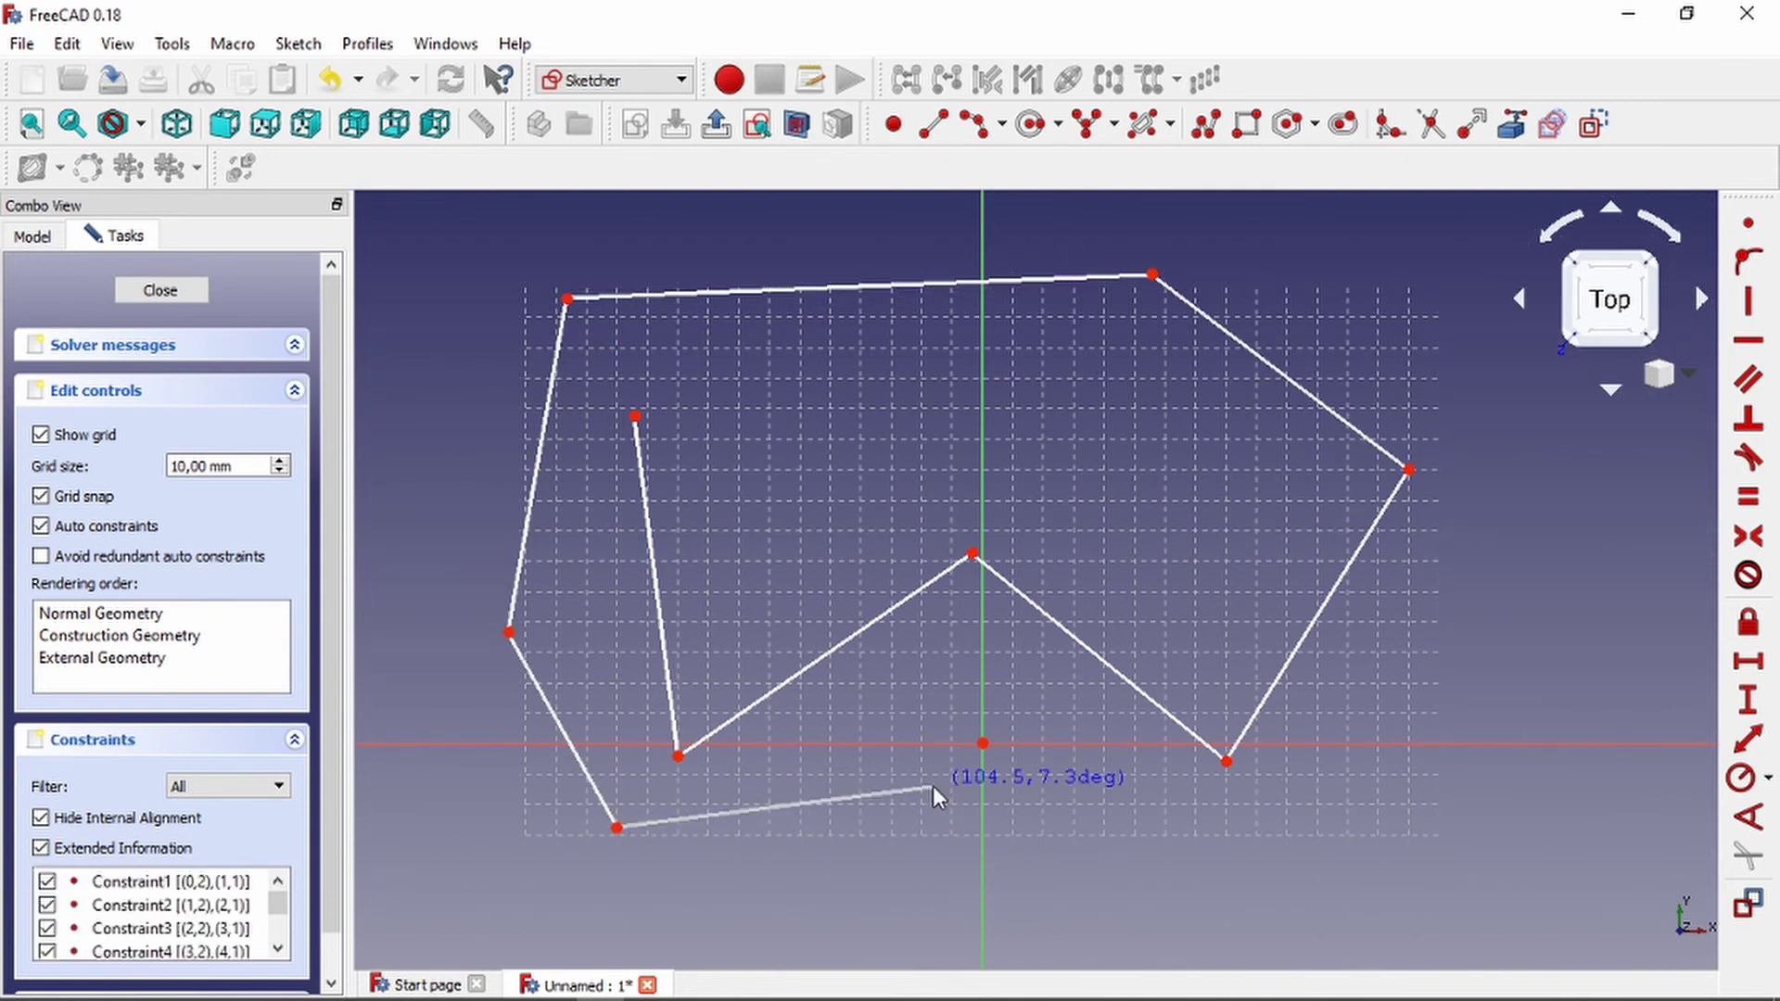
click(934, 786)
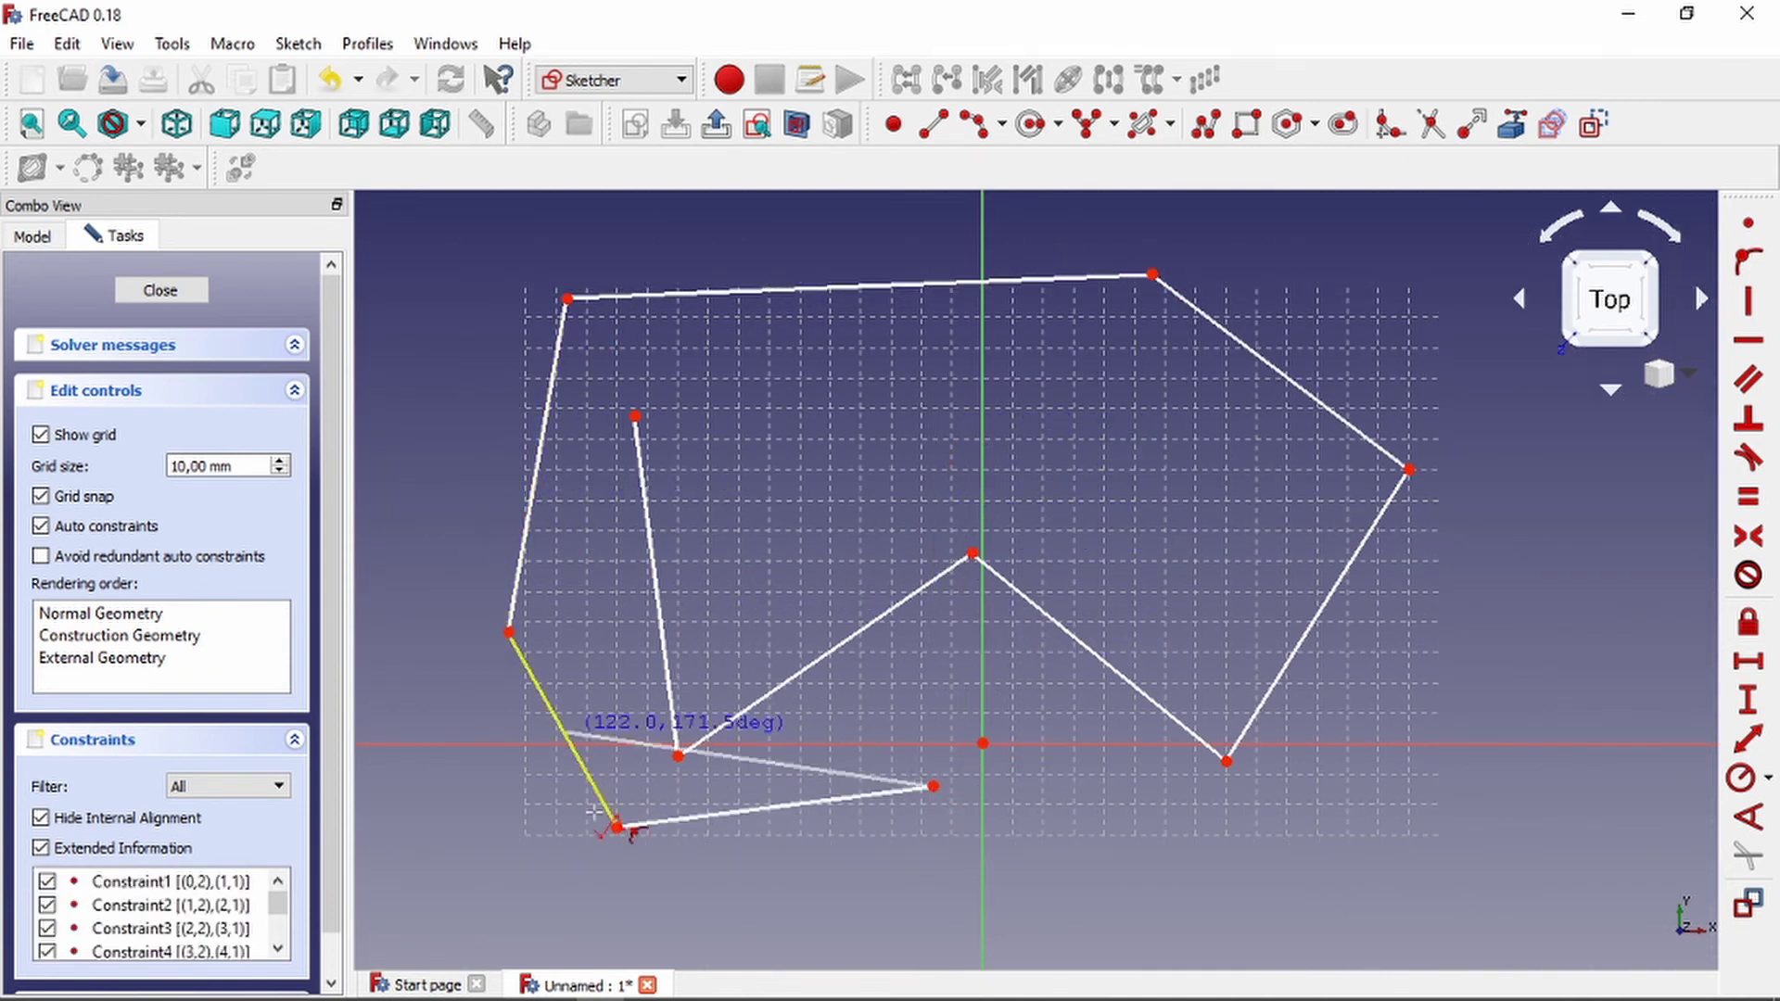
click(632, 786)
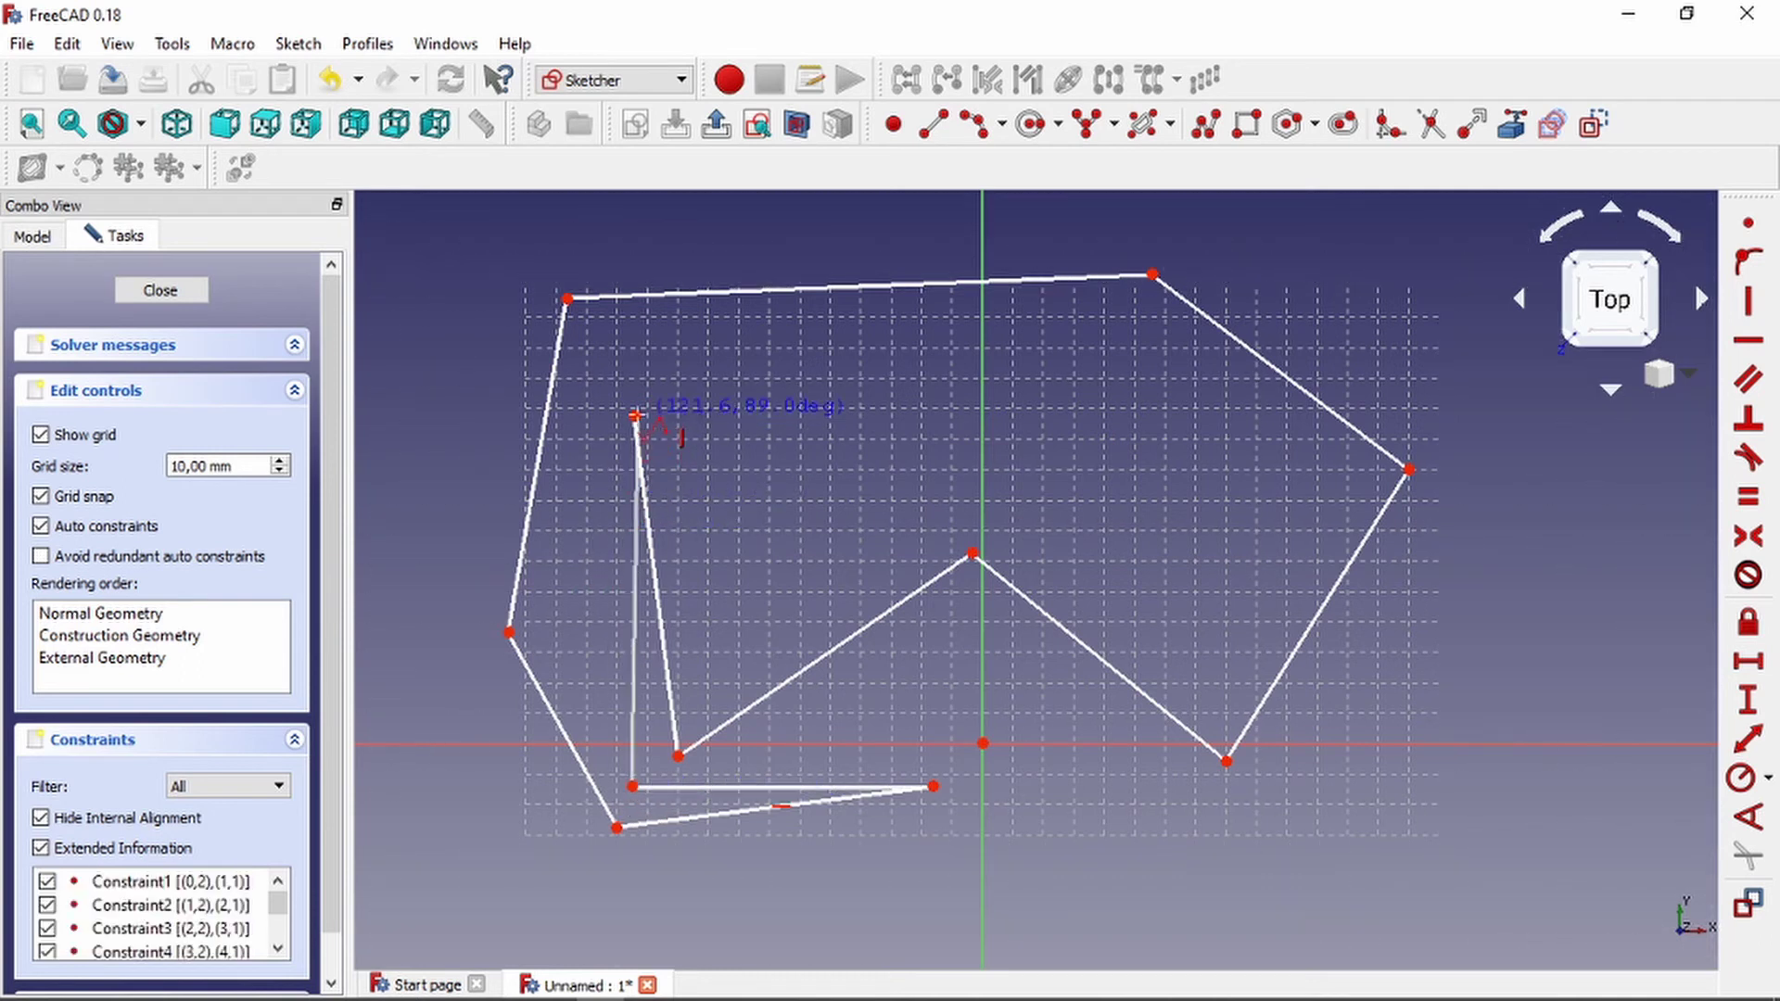
click(634, 416)
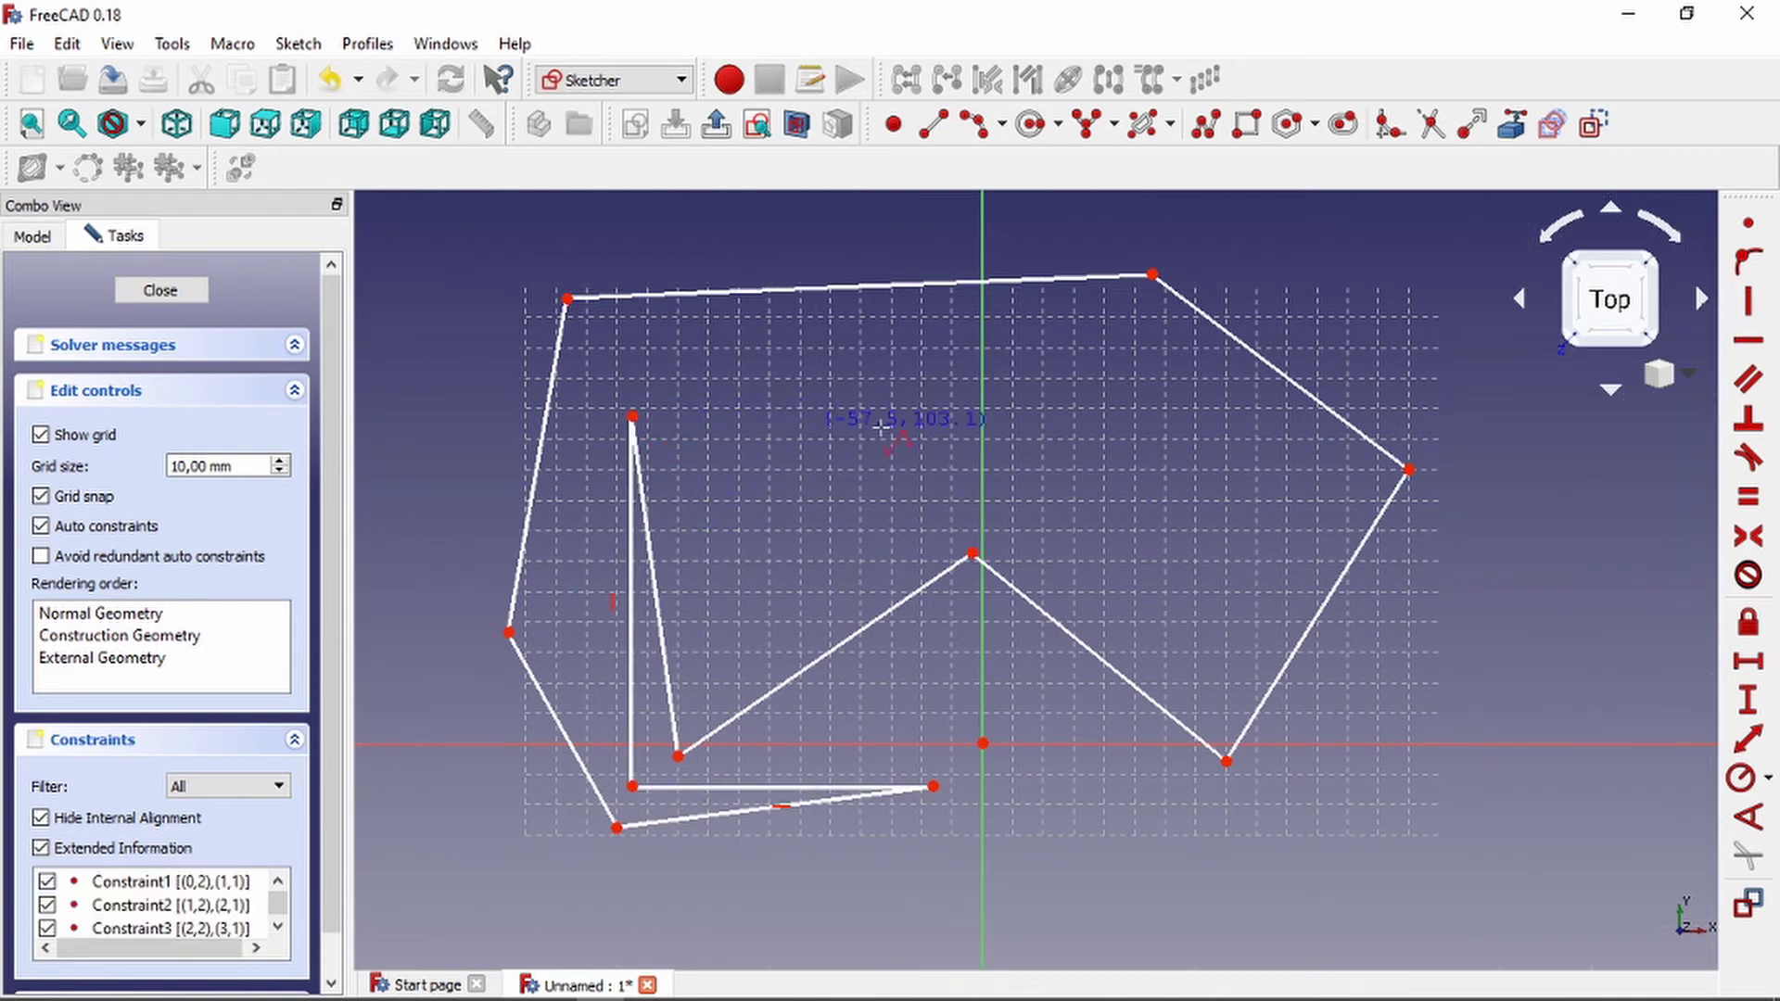
Leave the sketch, reopen it for editing, and delete the entire closed polyline.
scroll(1110, 365, down, 2)
key(Escape)
key(Escape)
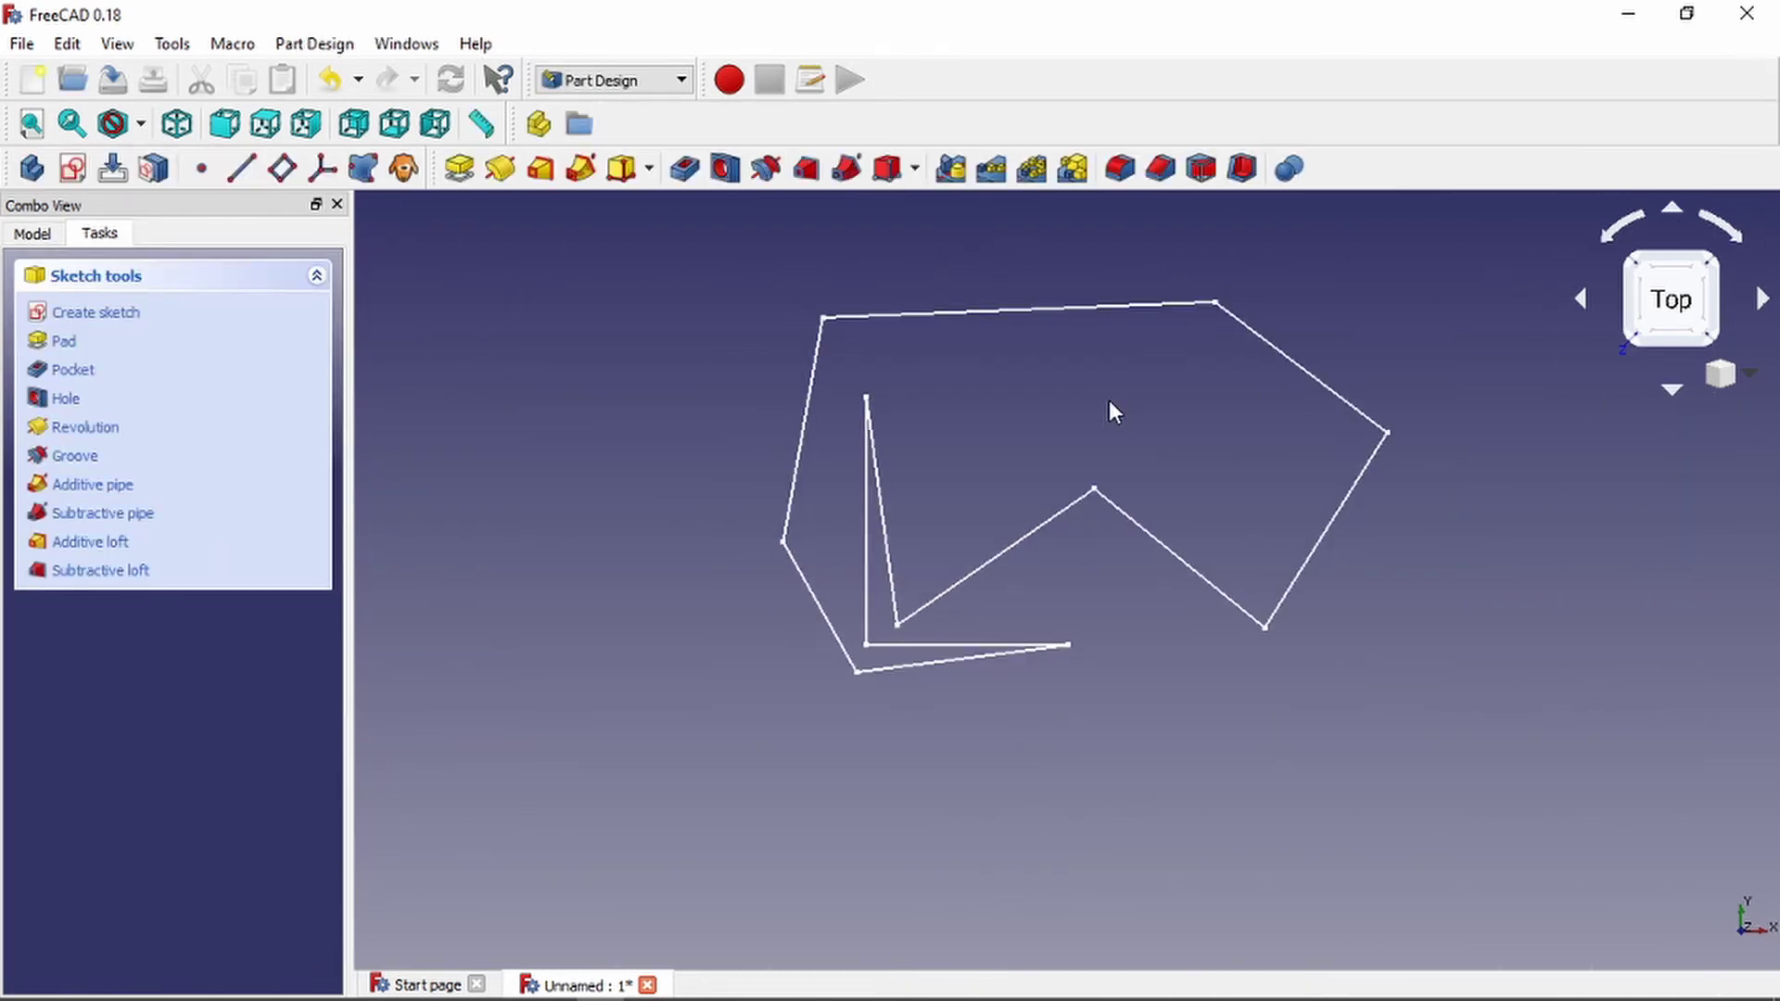
click(139, 316)
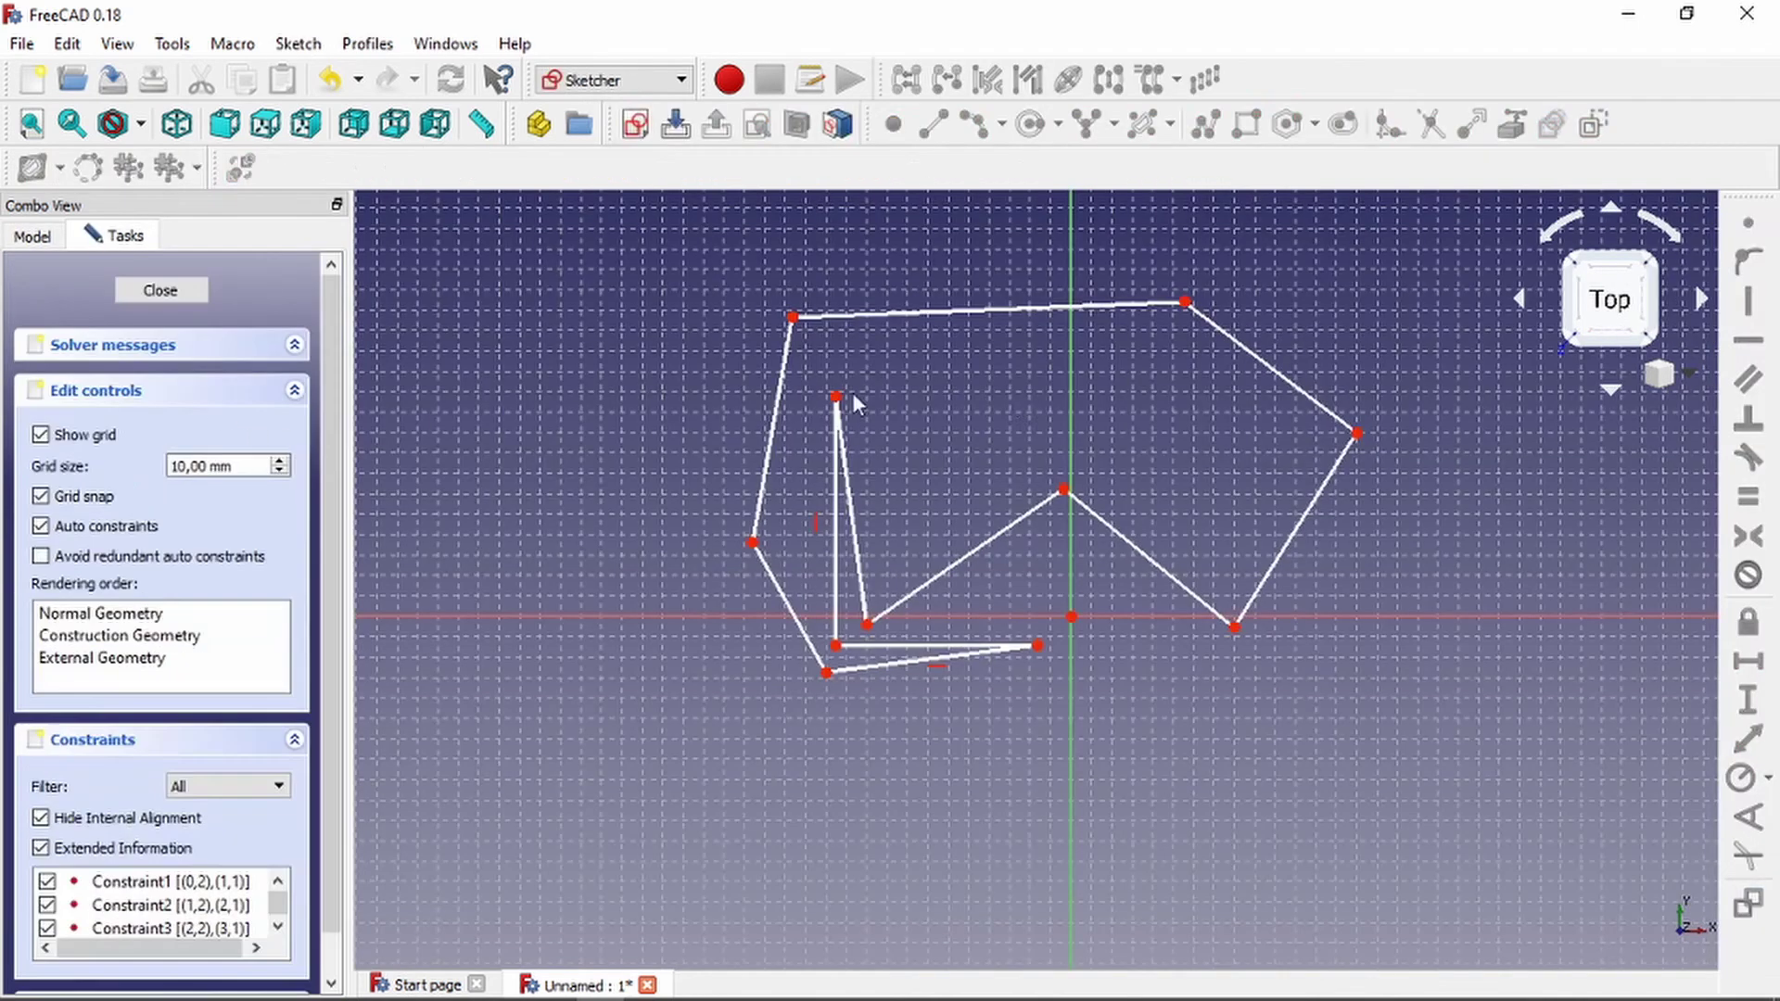
mouse_move(664, 238)
mouse_down()
mouse_move(1360, 787)
mouse_move(1500, 865)
mouse_up()
key(Delete)
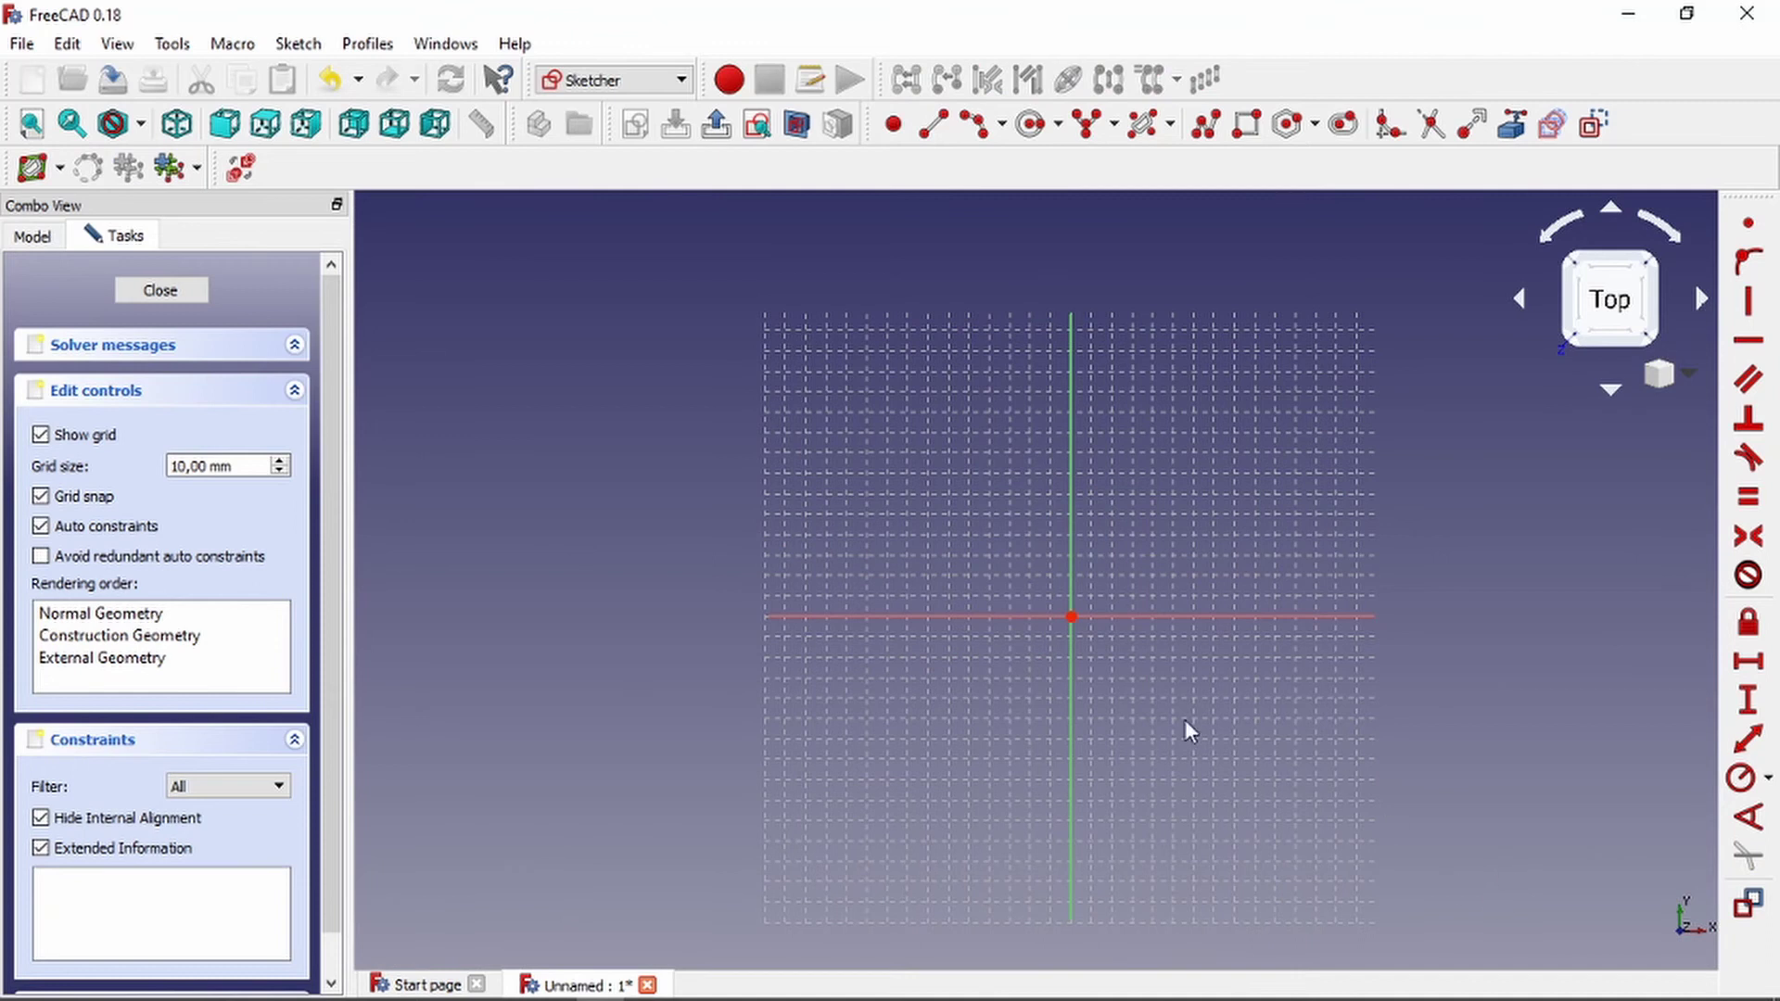
Draw a rectangle by two opposite corners so that it encloses the sketch origin.
scroll(1185, 720, up, 2)
click(1247, 123)
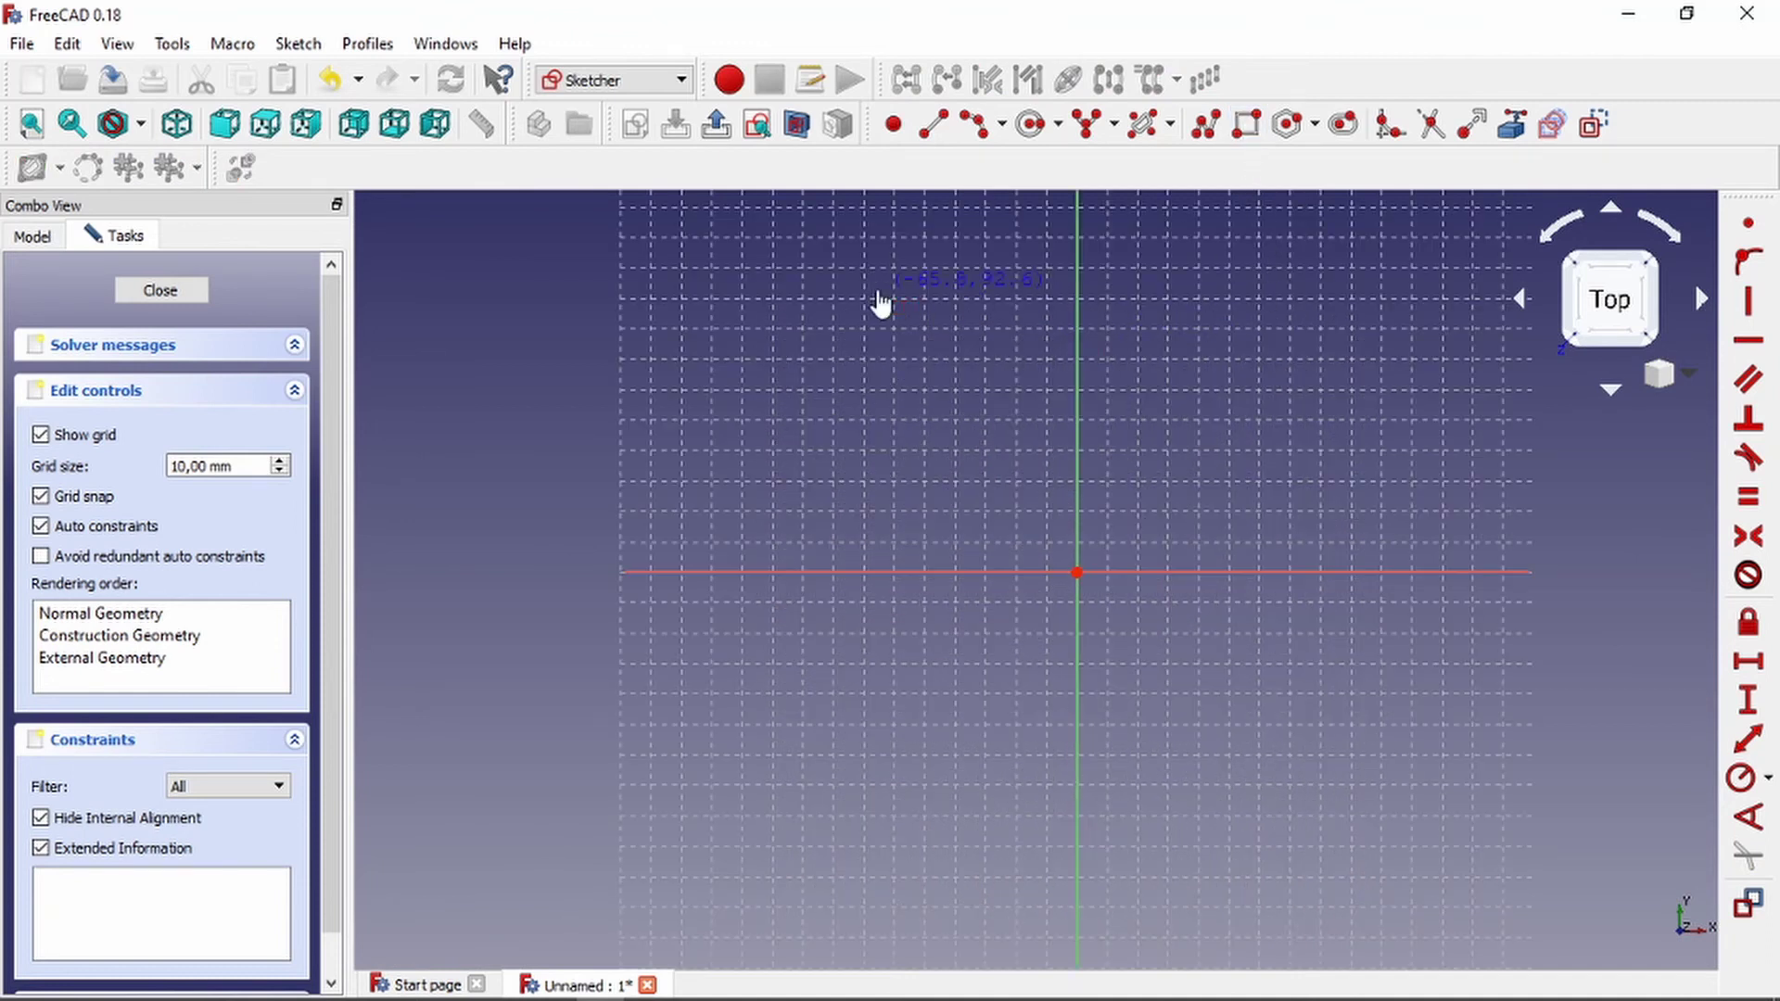
click(876, 290)
click(1284, 623)
scroll(1256, 357, up, 2)
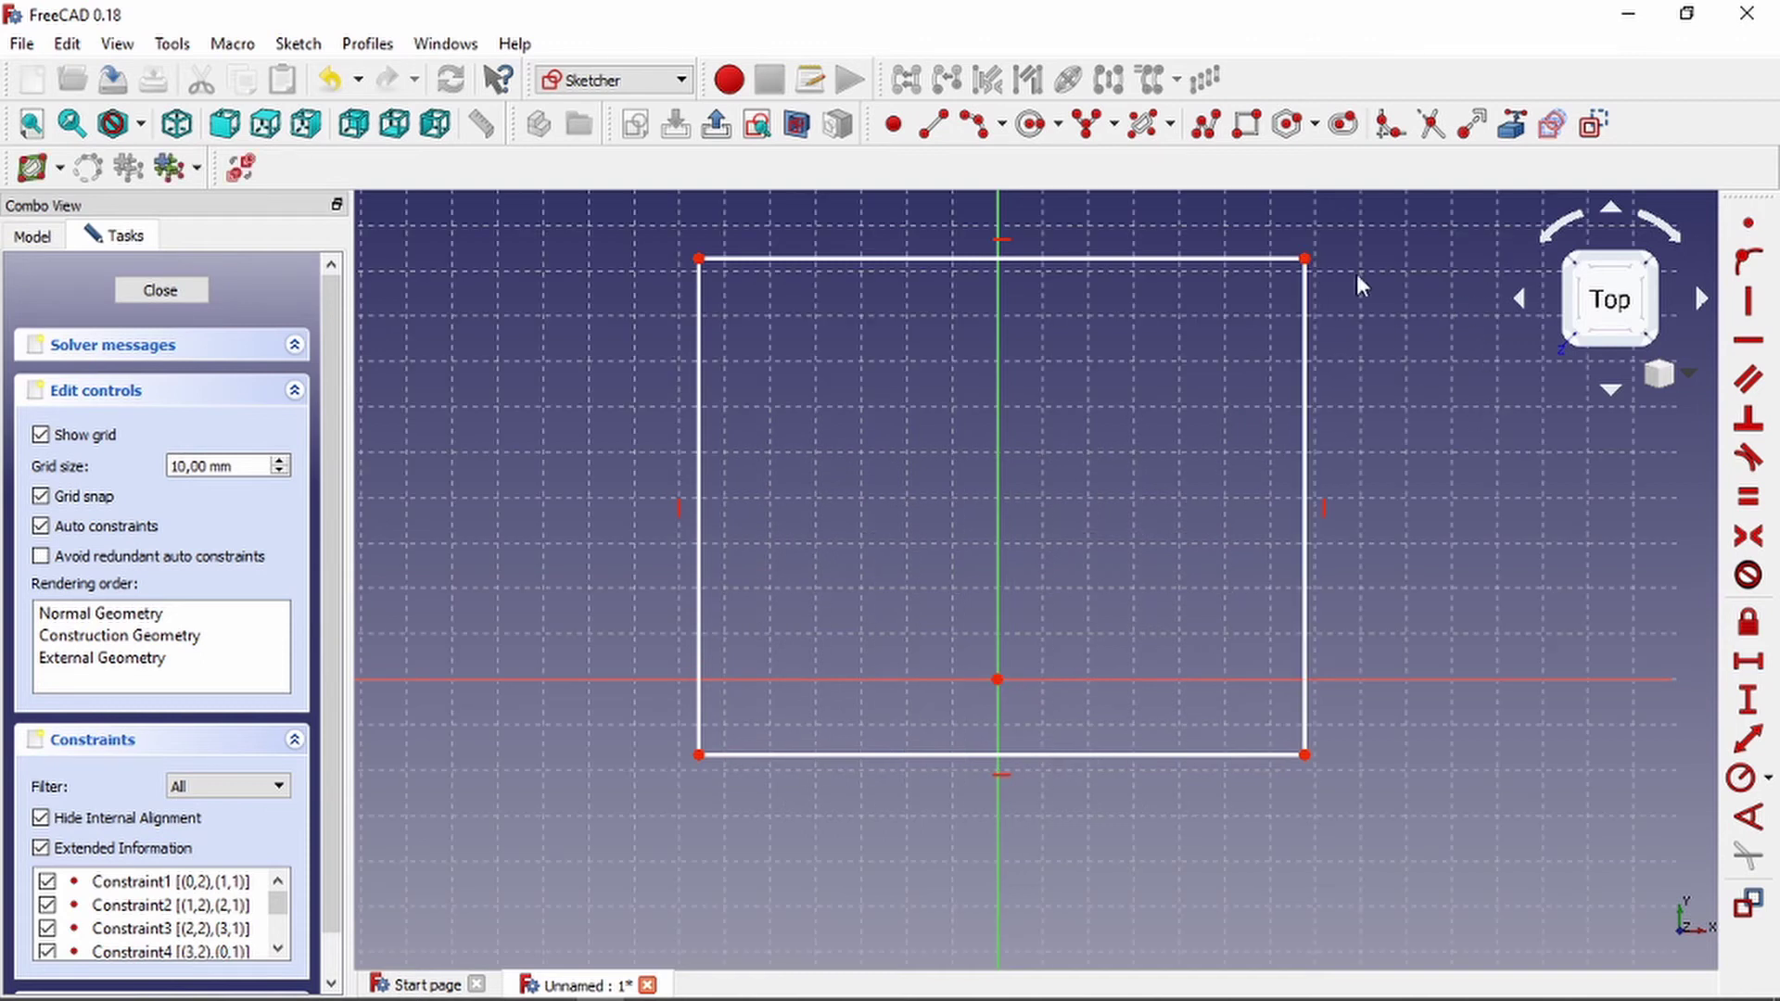
Shrink the rectangle by moving its upper-right corner inward, and delete the whole rectangle.
drag(1309, 260, 1062, 361)
drag(524, 306, 1364, 988)
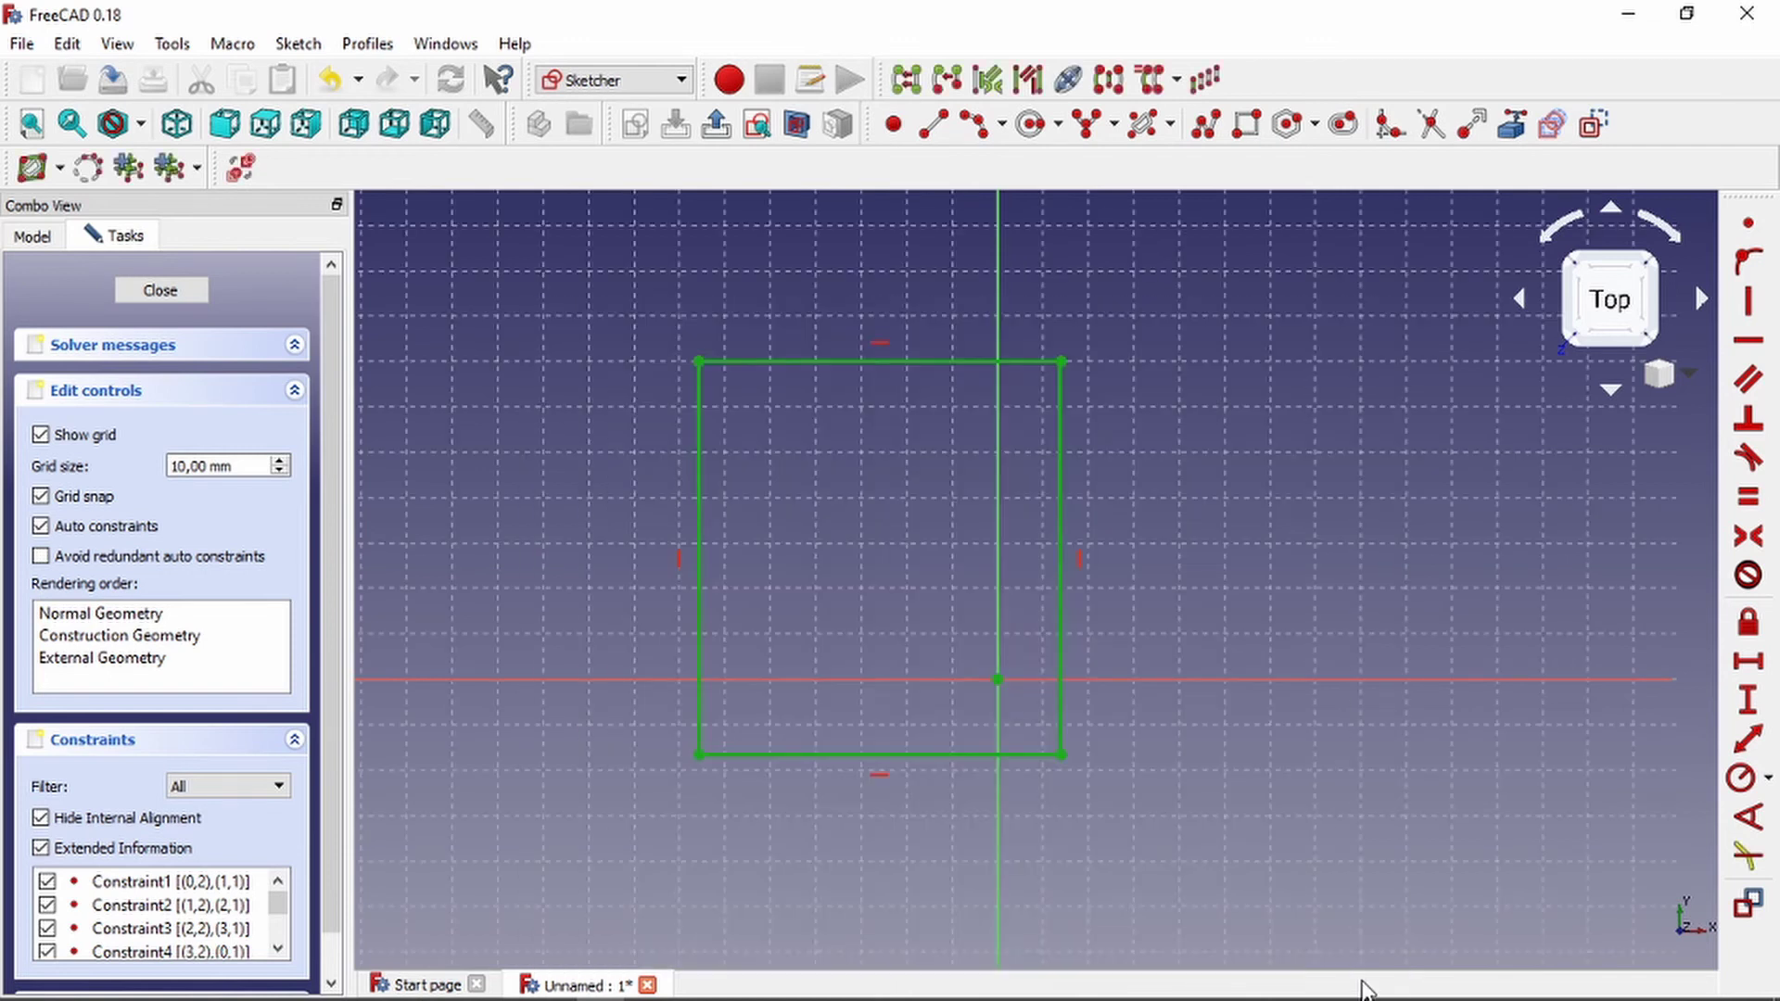
key(Delete)
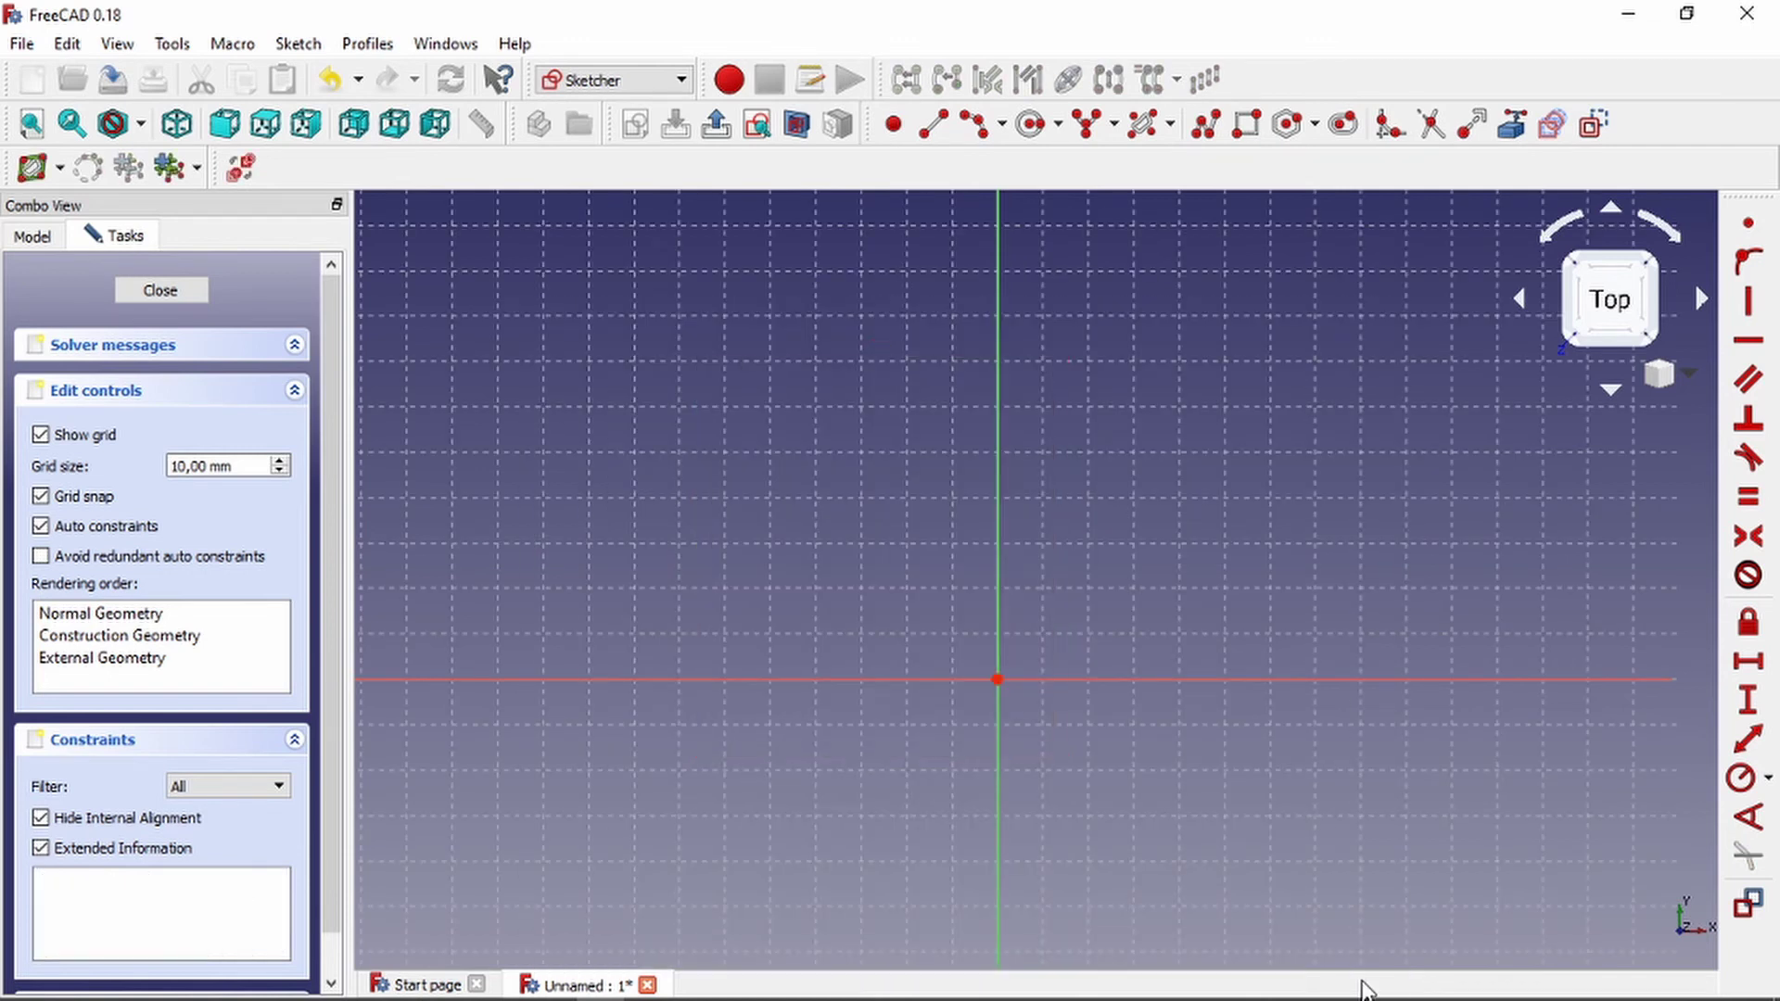
Draw an equilateral triangle by center and corner, above the horizontal axis and left of the vertical axis.
click(1316, 127)
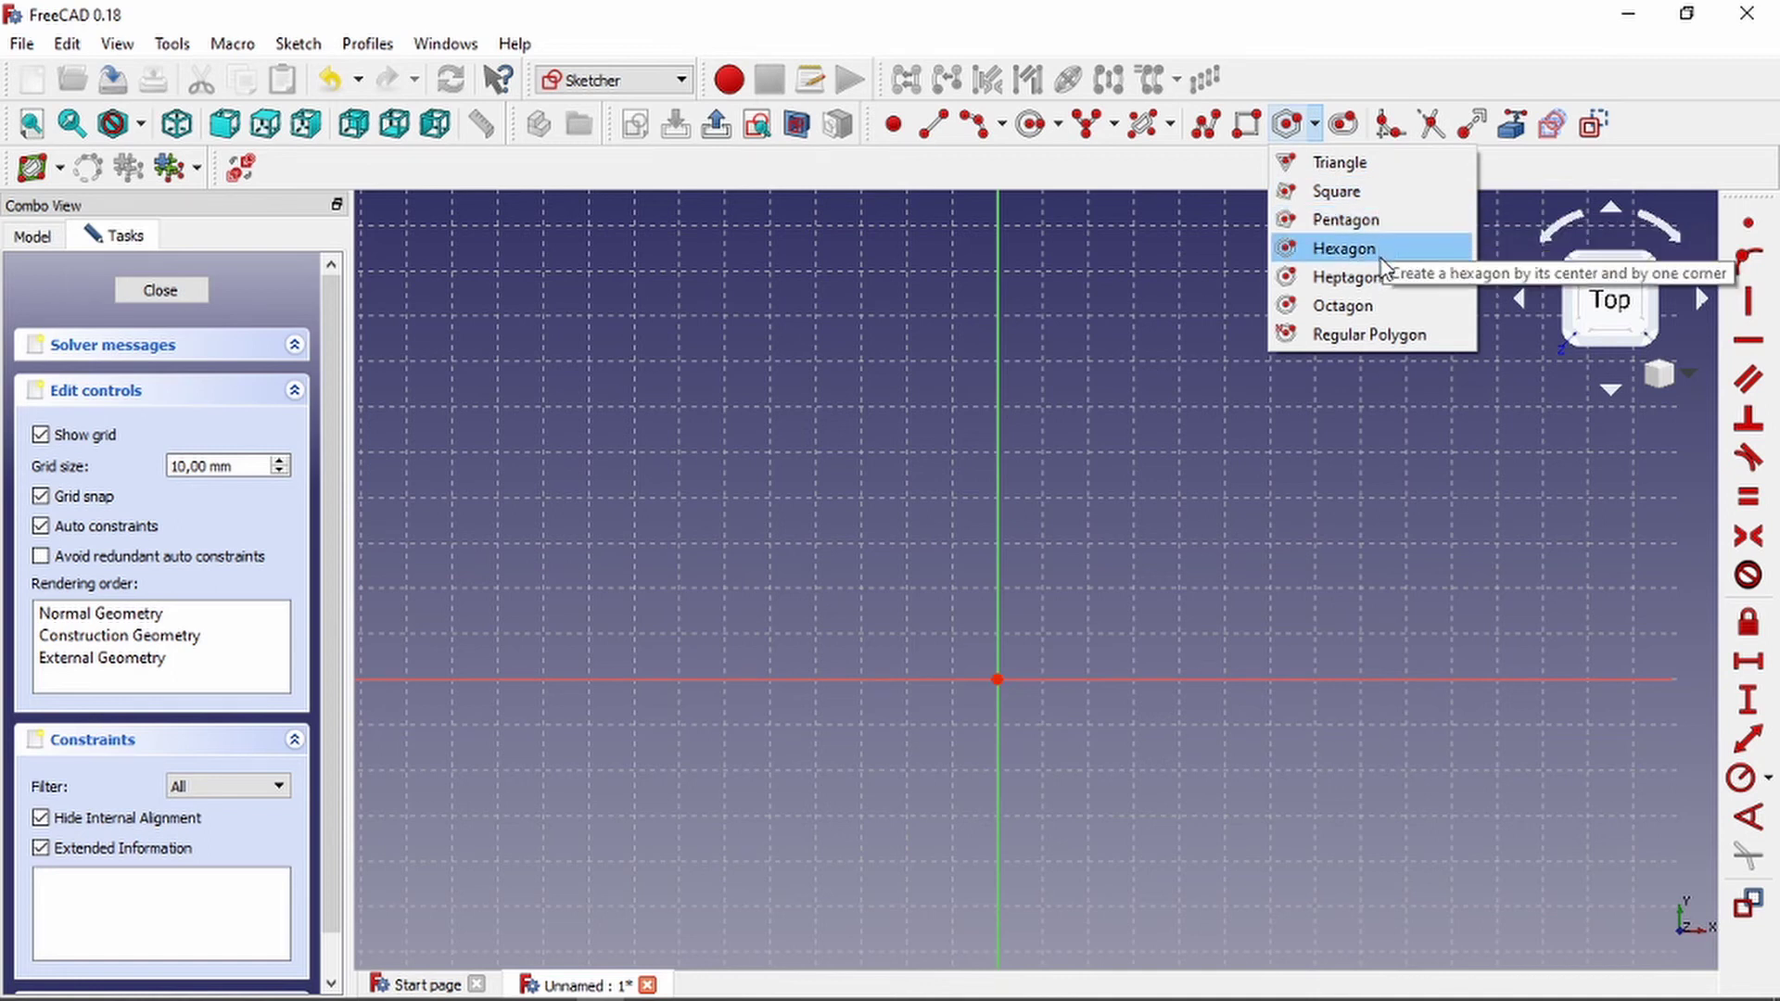
click(1348, 165)
click(699, 433)
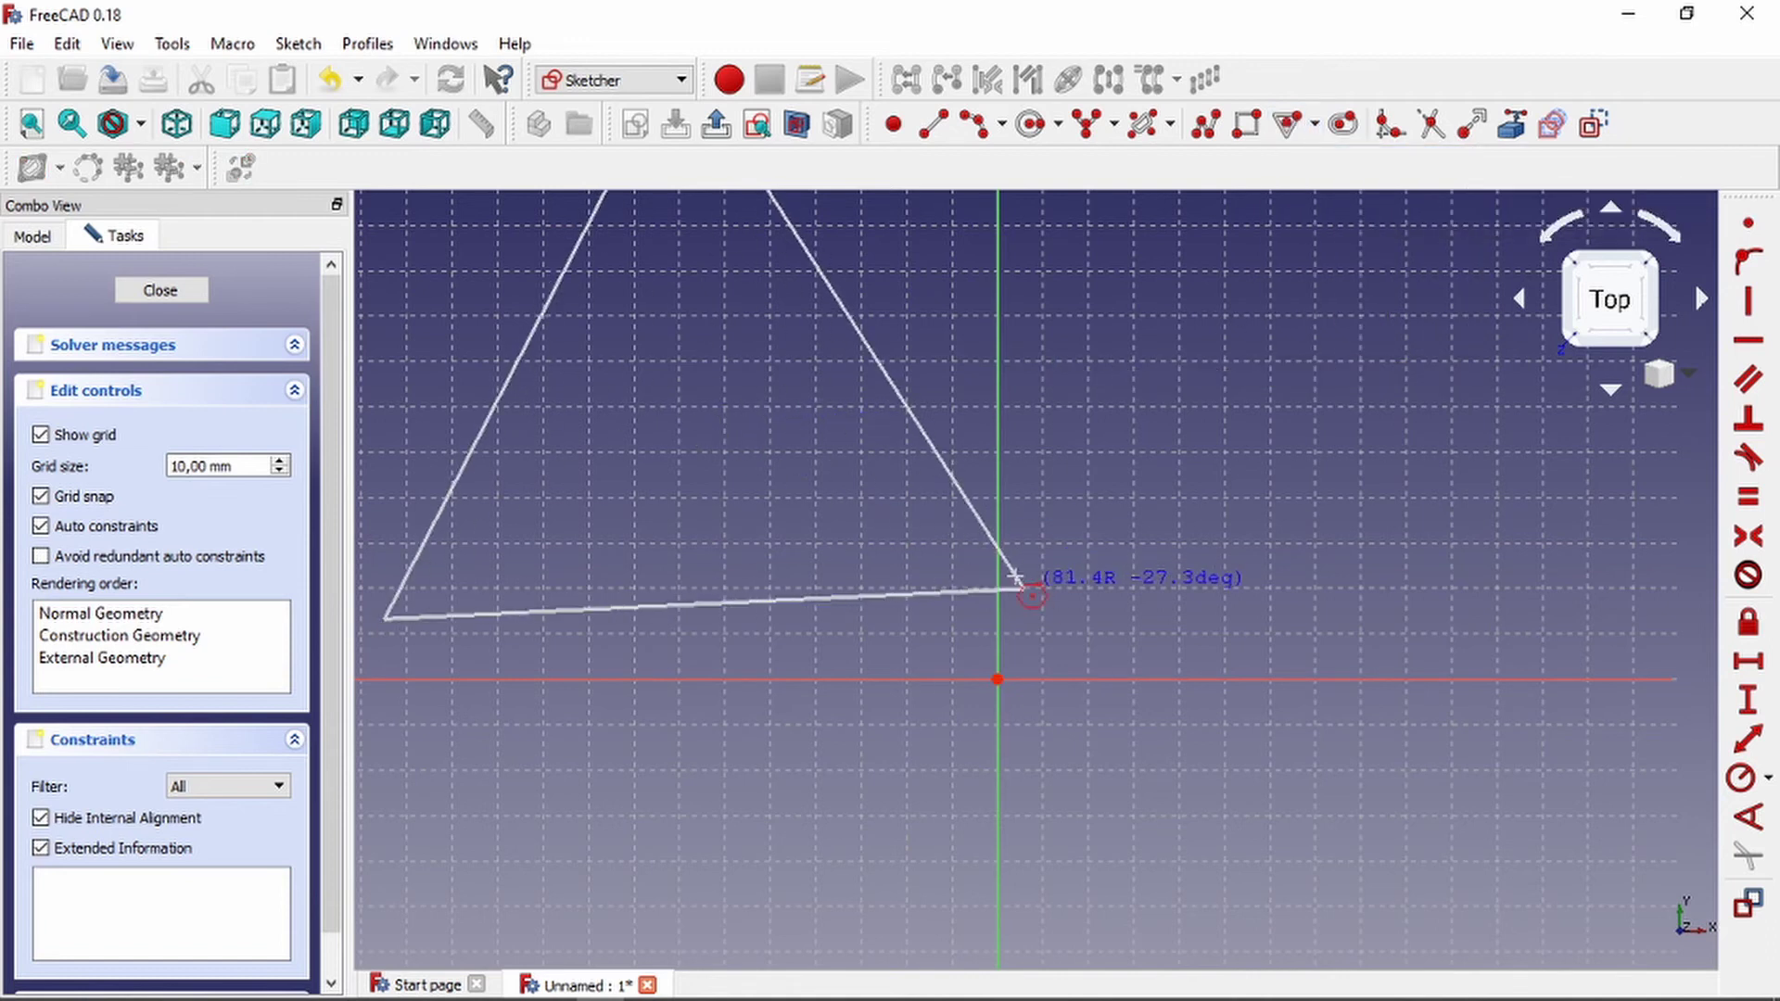
click(857, 549)
Draw a square by center and corner with a radius of about 43 mm, above the origin beside the triangle.
click(1313, 130)
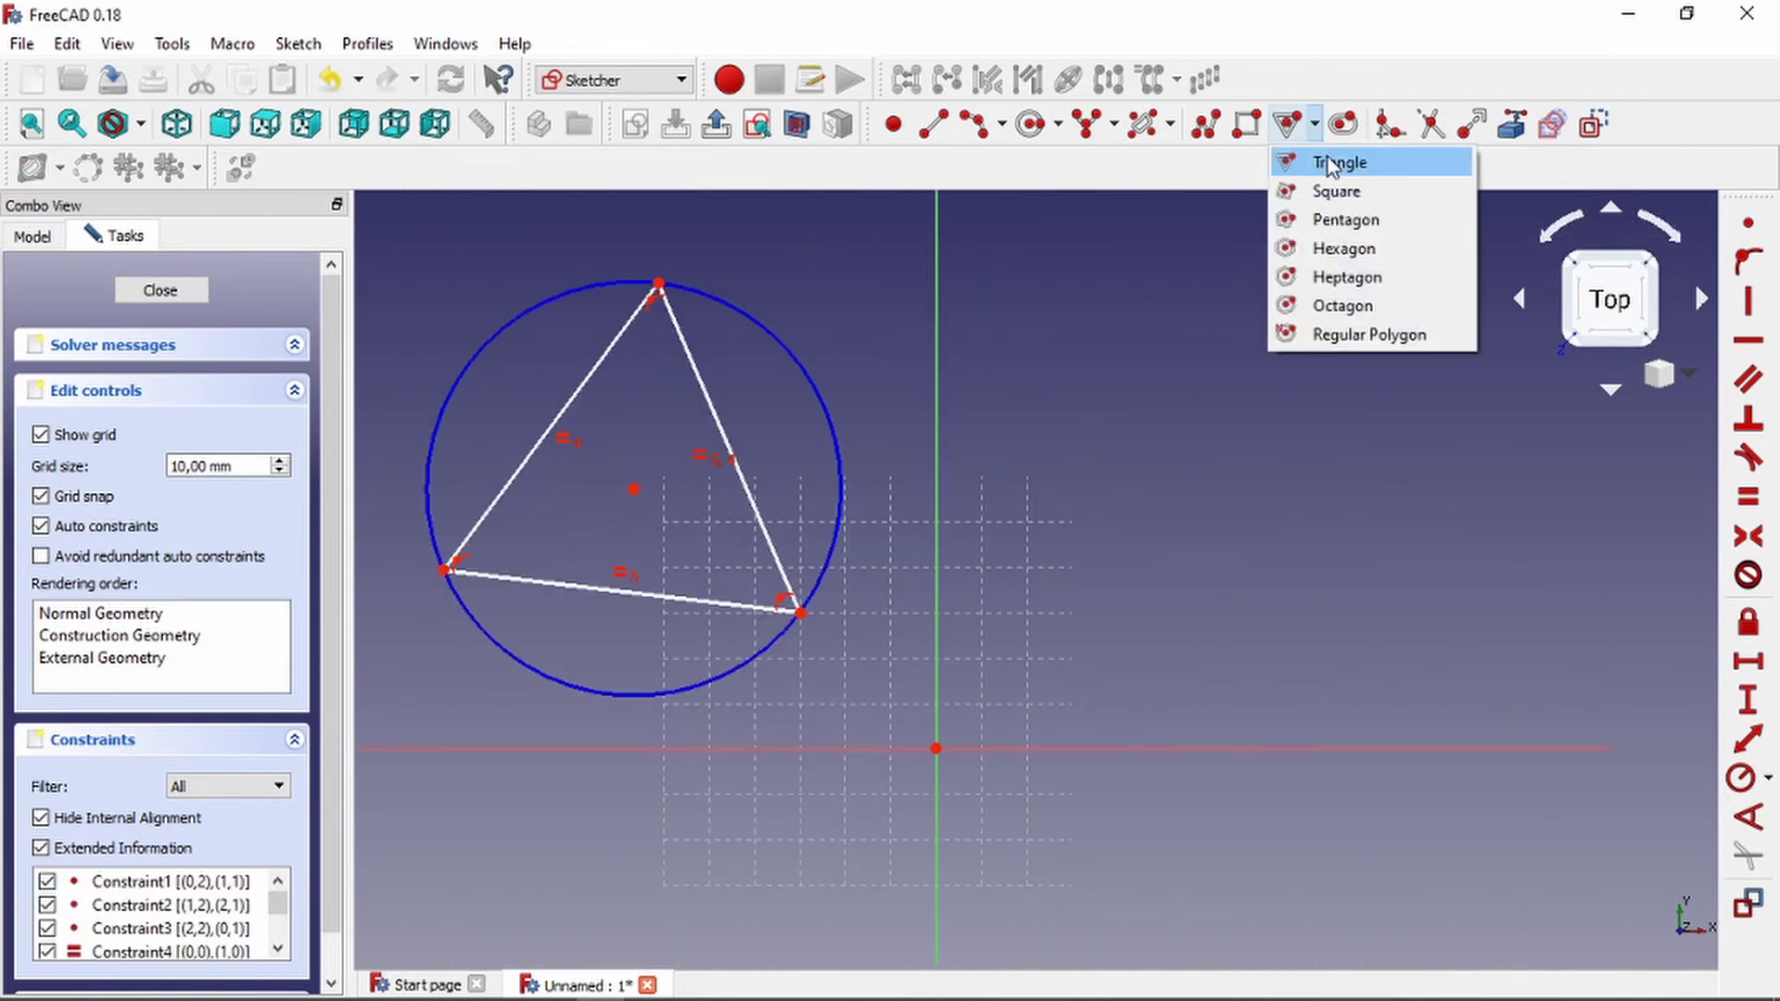
click(1333, 190)
click(992, 408)
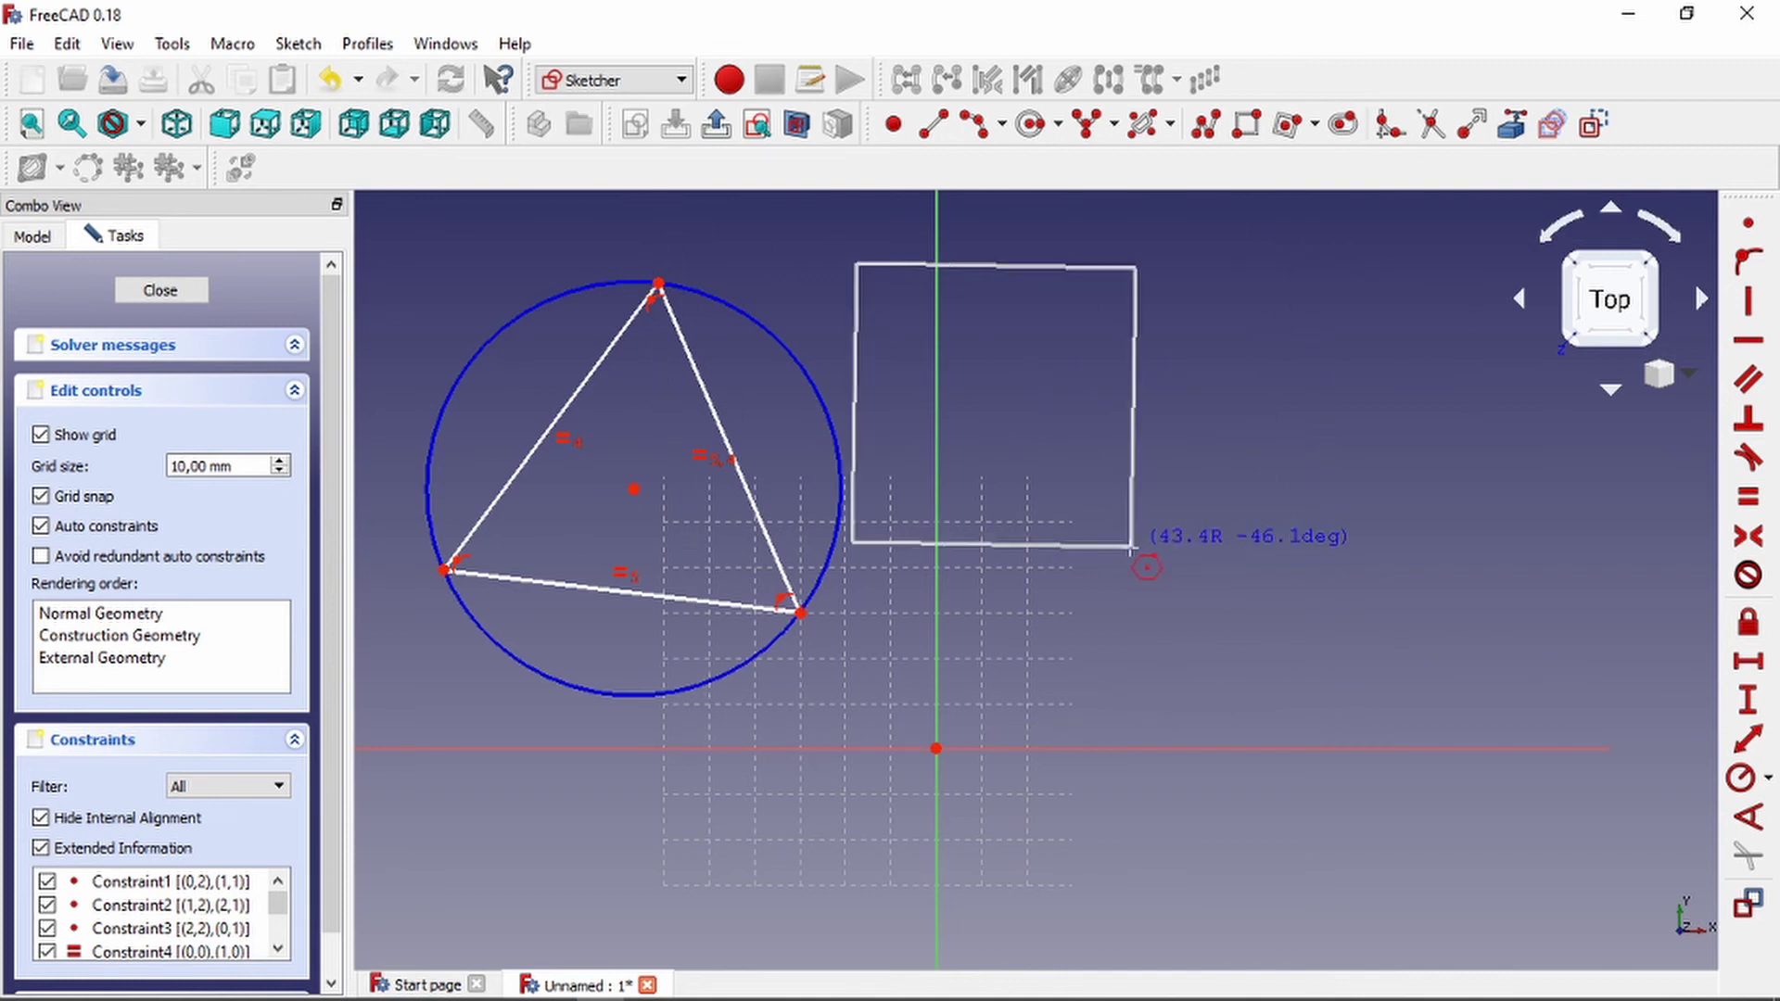
click(1203, 520)
Draw a pentagon by center and corner to the right of the square, centered at about (70, 74).
click(1315, 126)
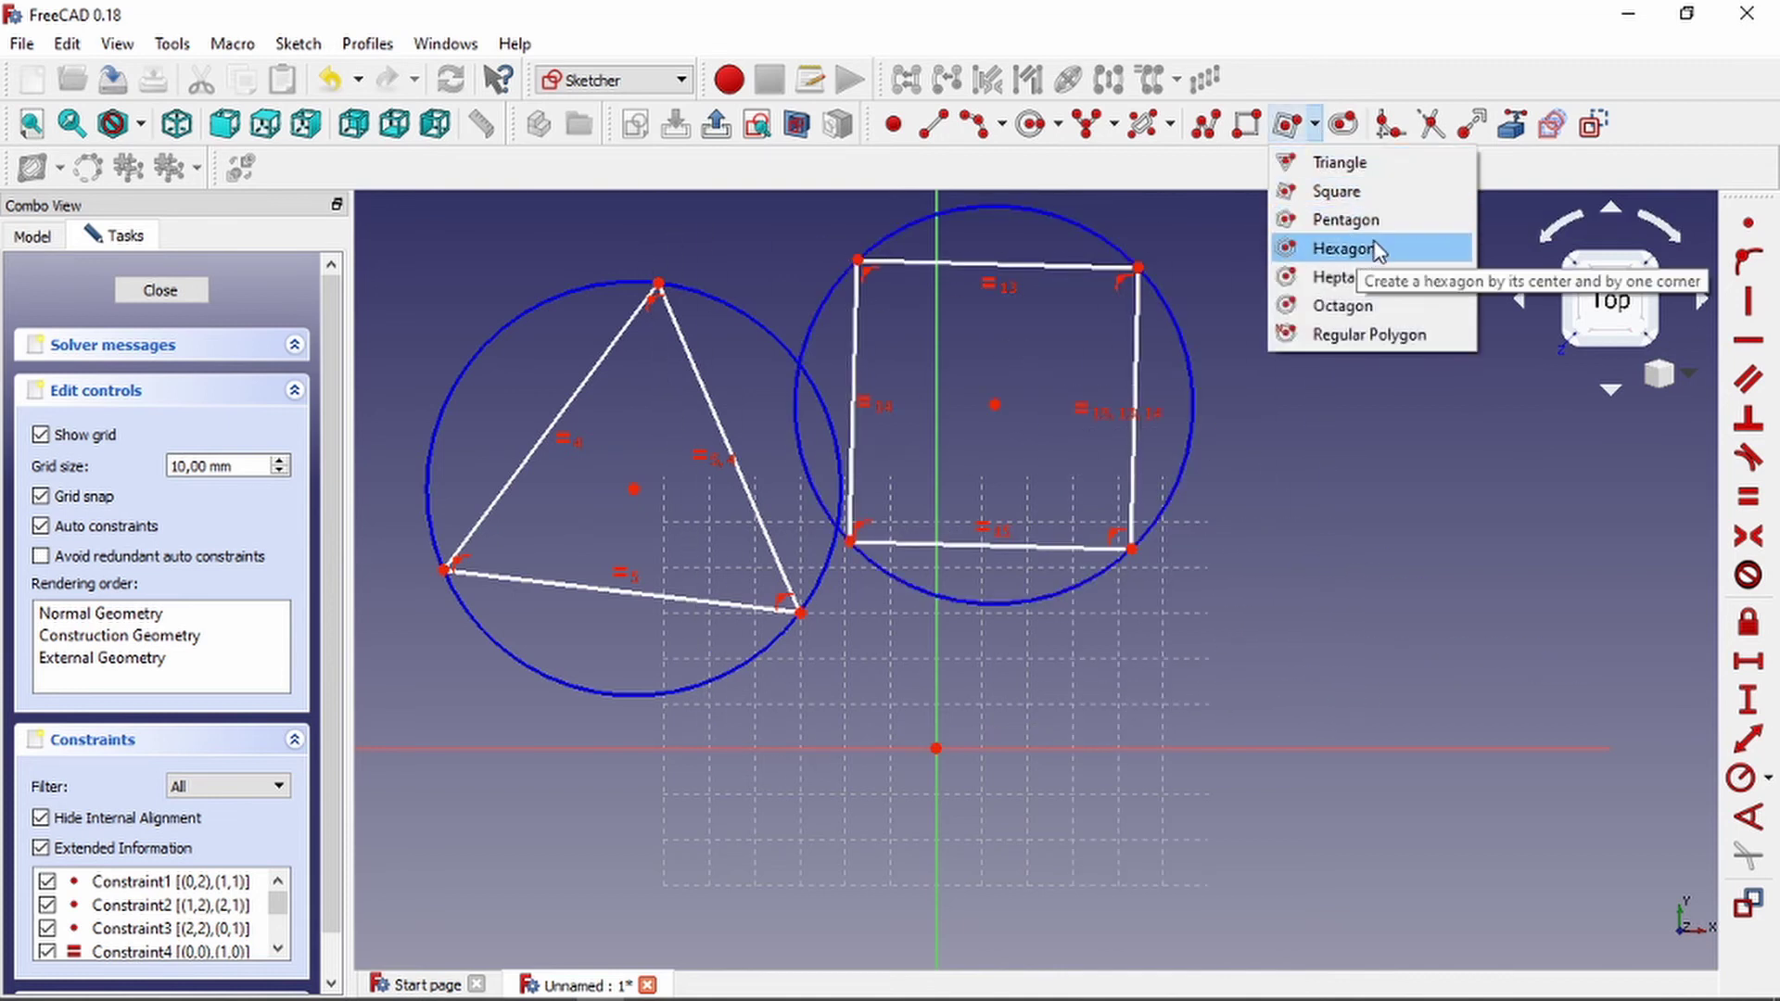
click(1383, 222)
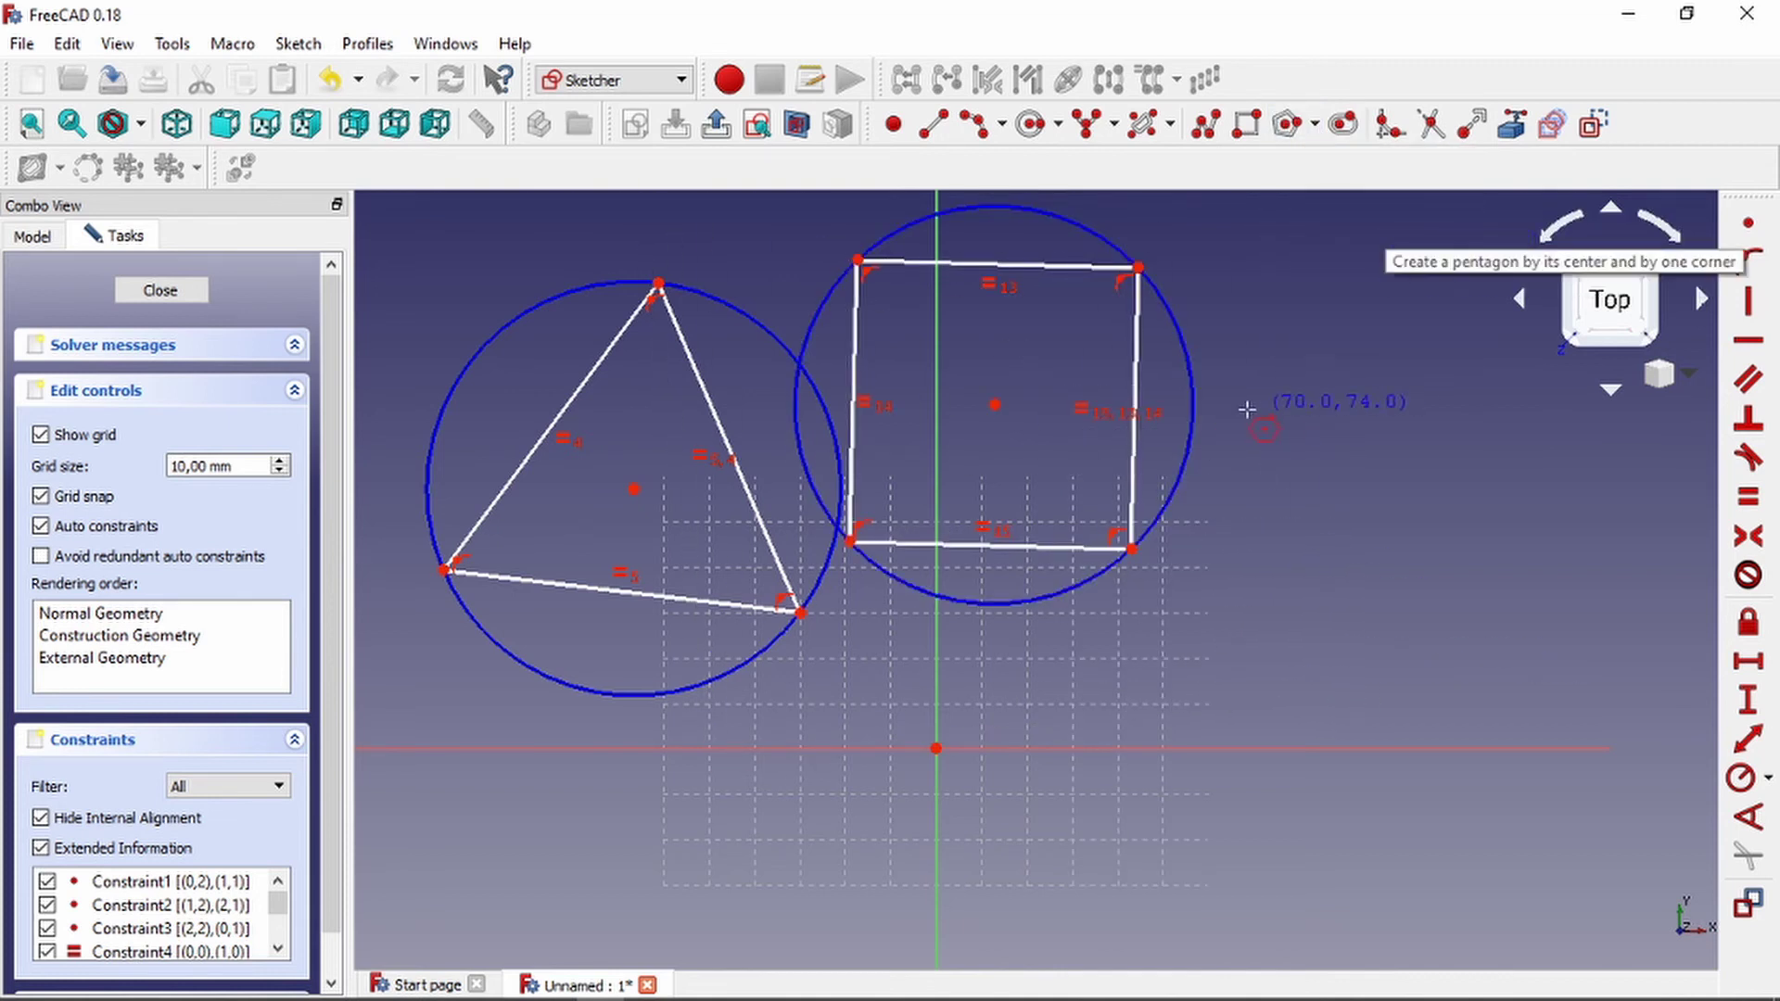
click(1254, 411)
click(1347, 566)
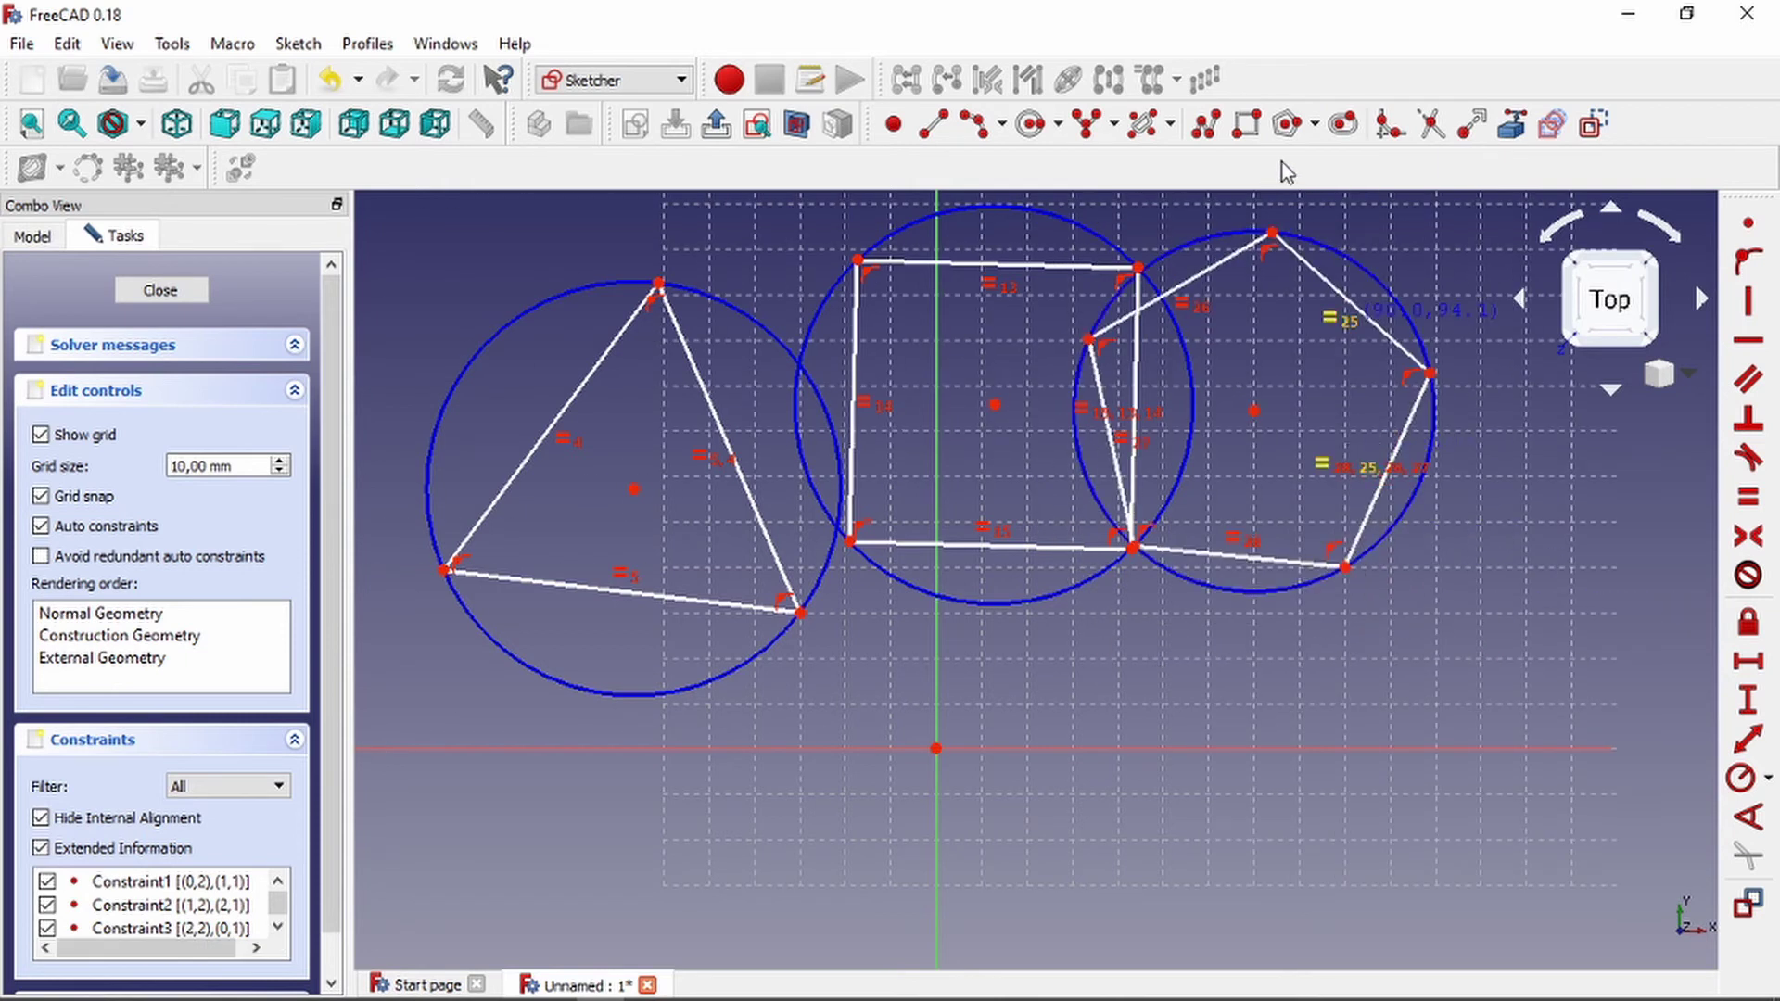
Draw a hexagon by center and corner, centered just above and left of the origin.
click(1315, 126)
click(1361, 261)
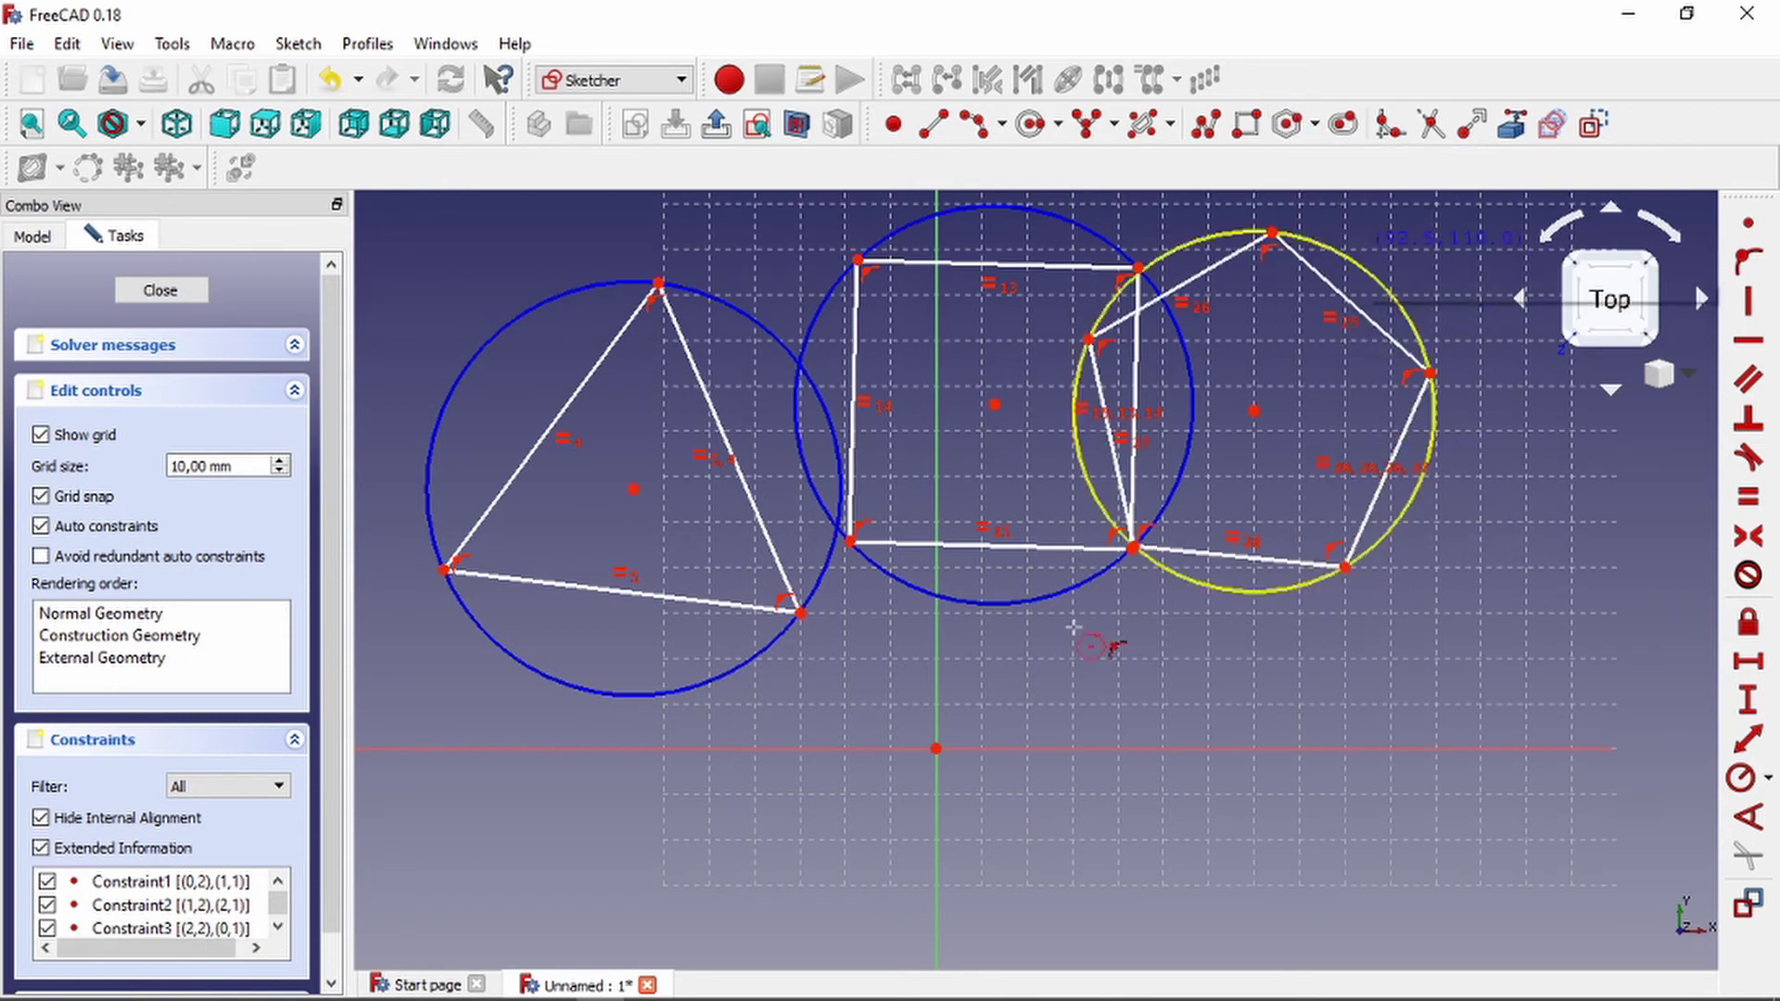
click(901, 704)
click(1135, 637)
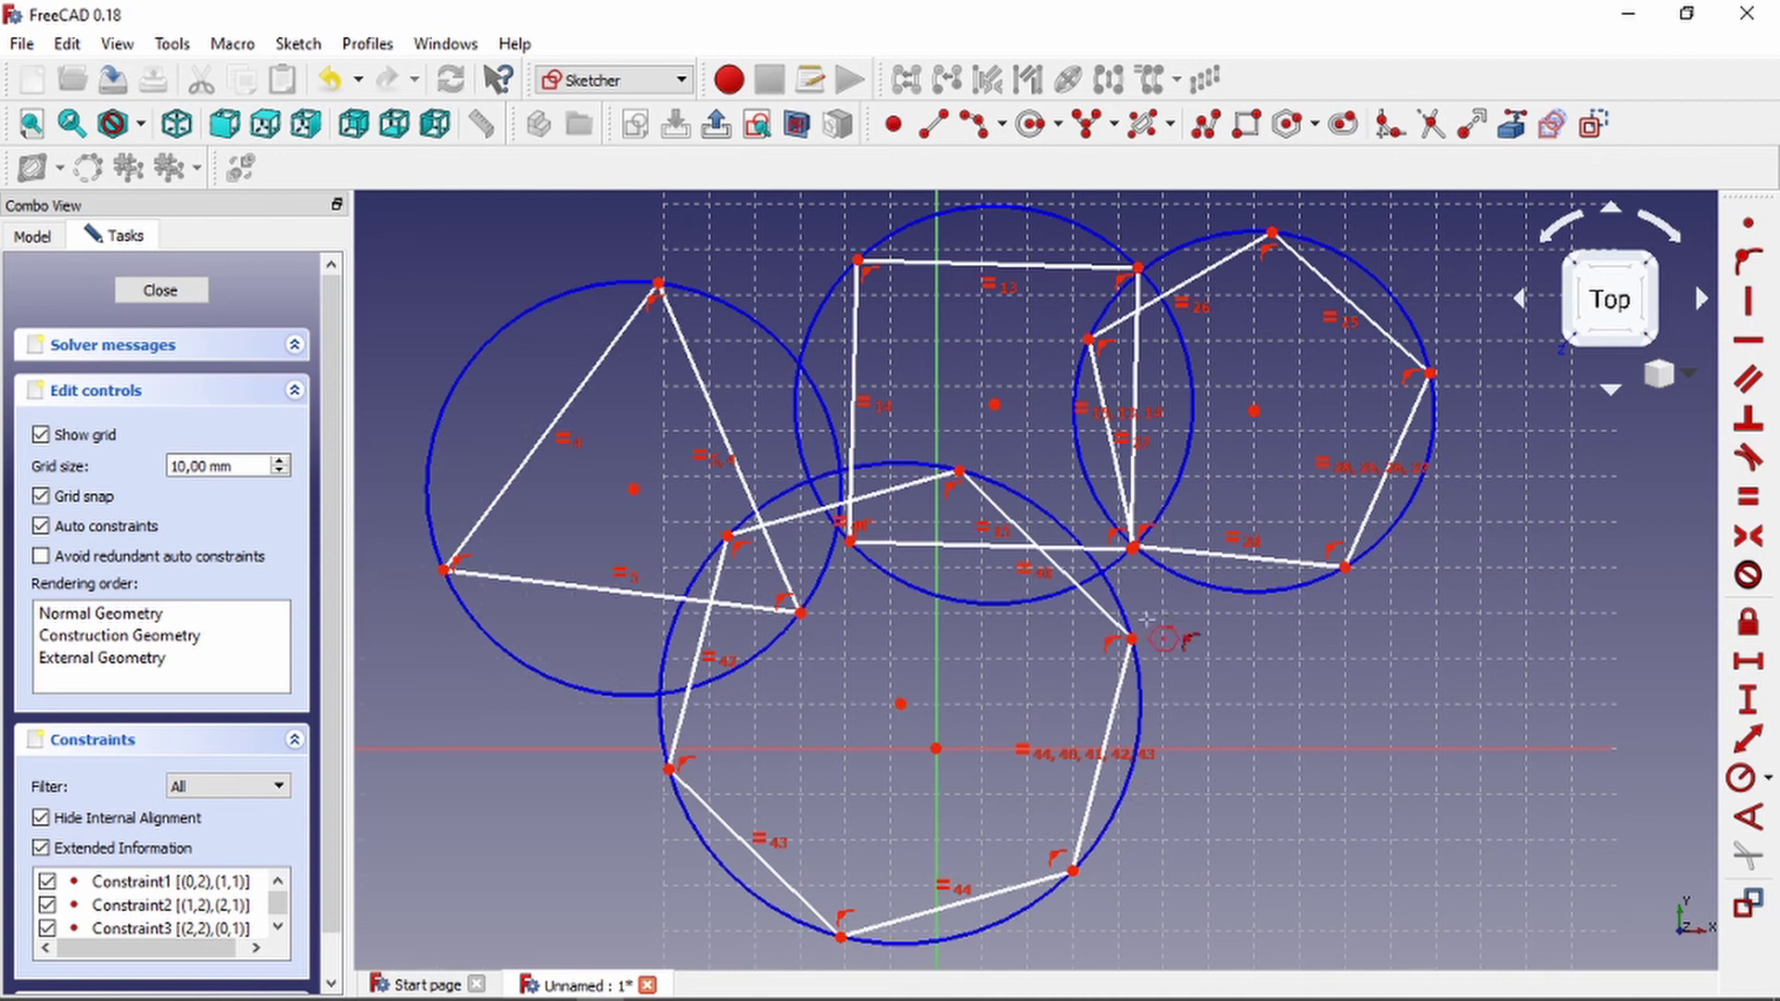
Draw a heptagon by center and corner, overlapping the pentagon.
click(1317, 125)
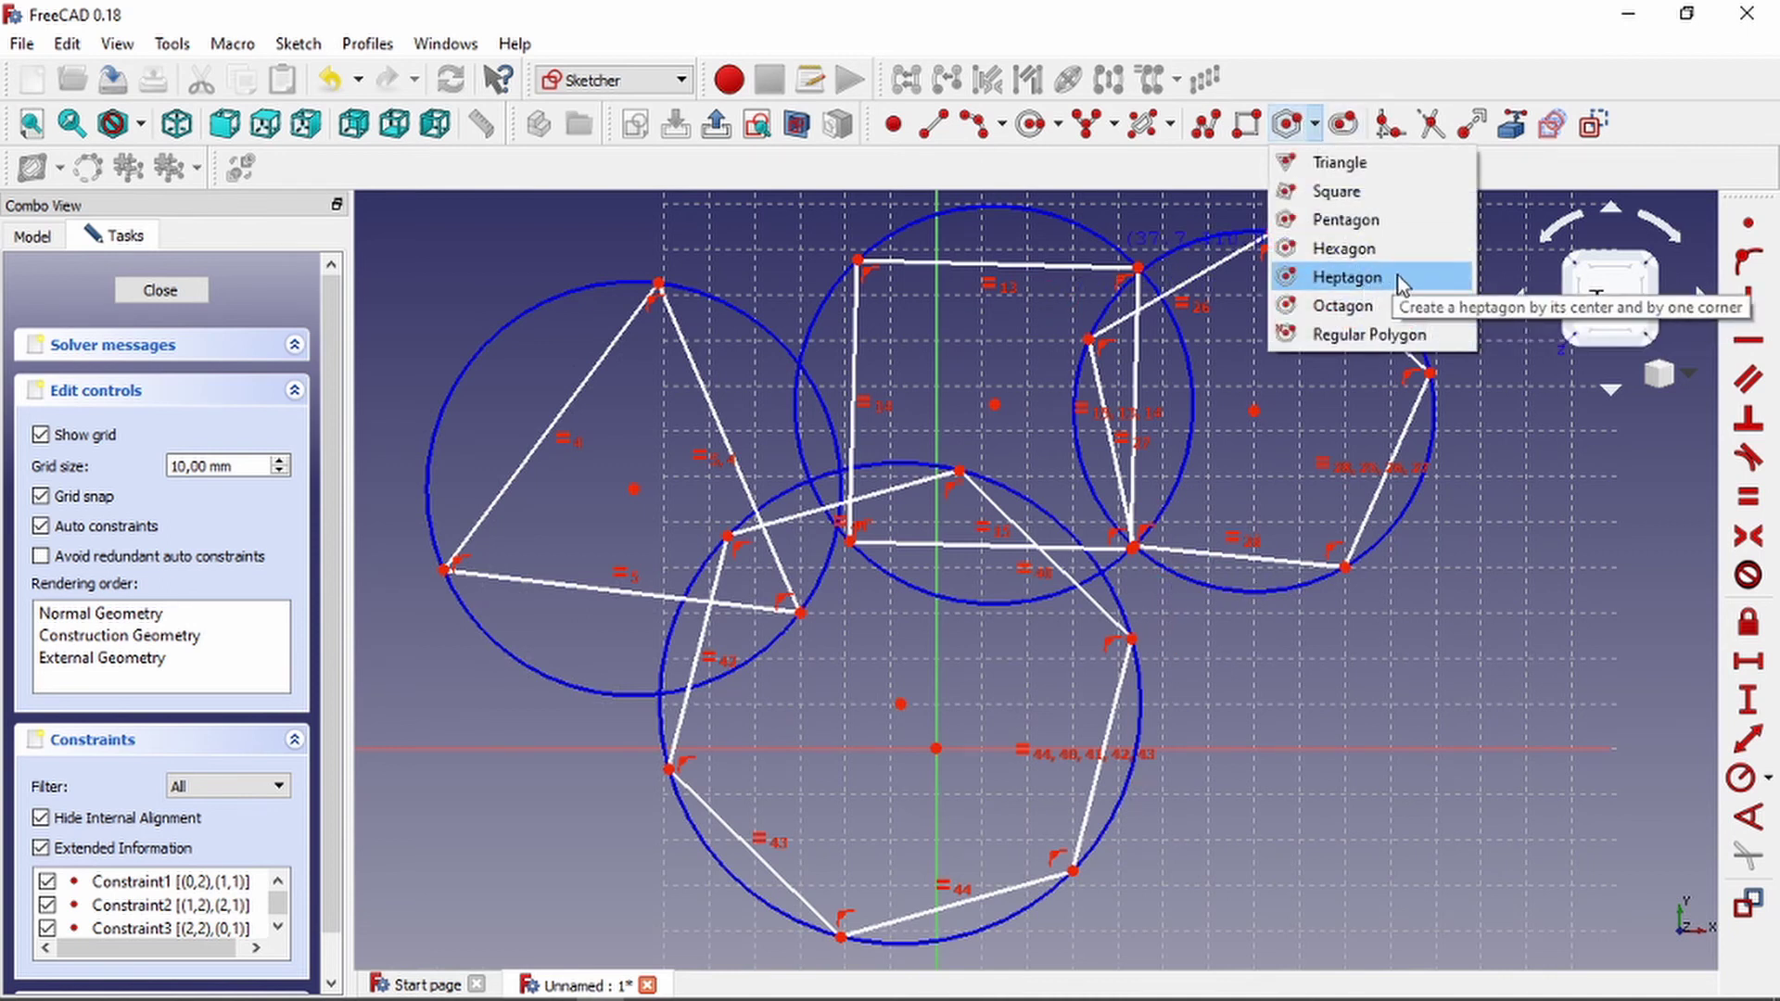
click(1399, 275)
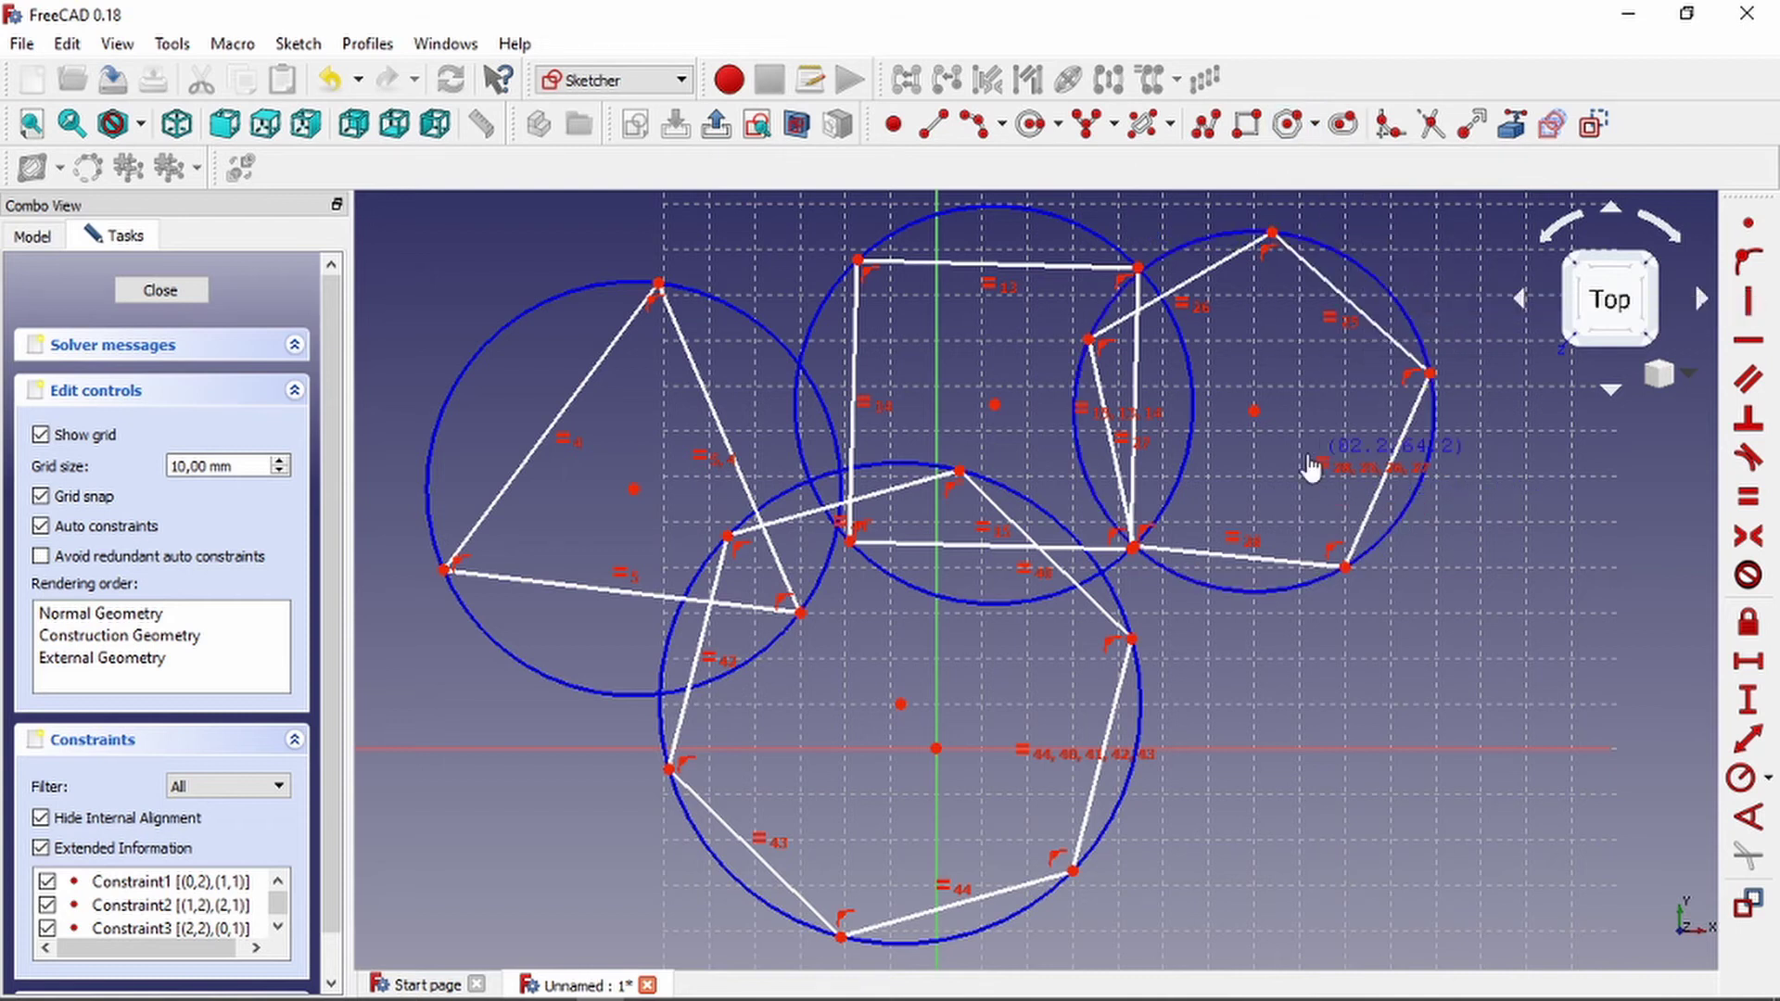
click(1308, 463)
click(1361, 653)
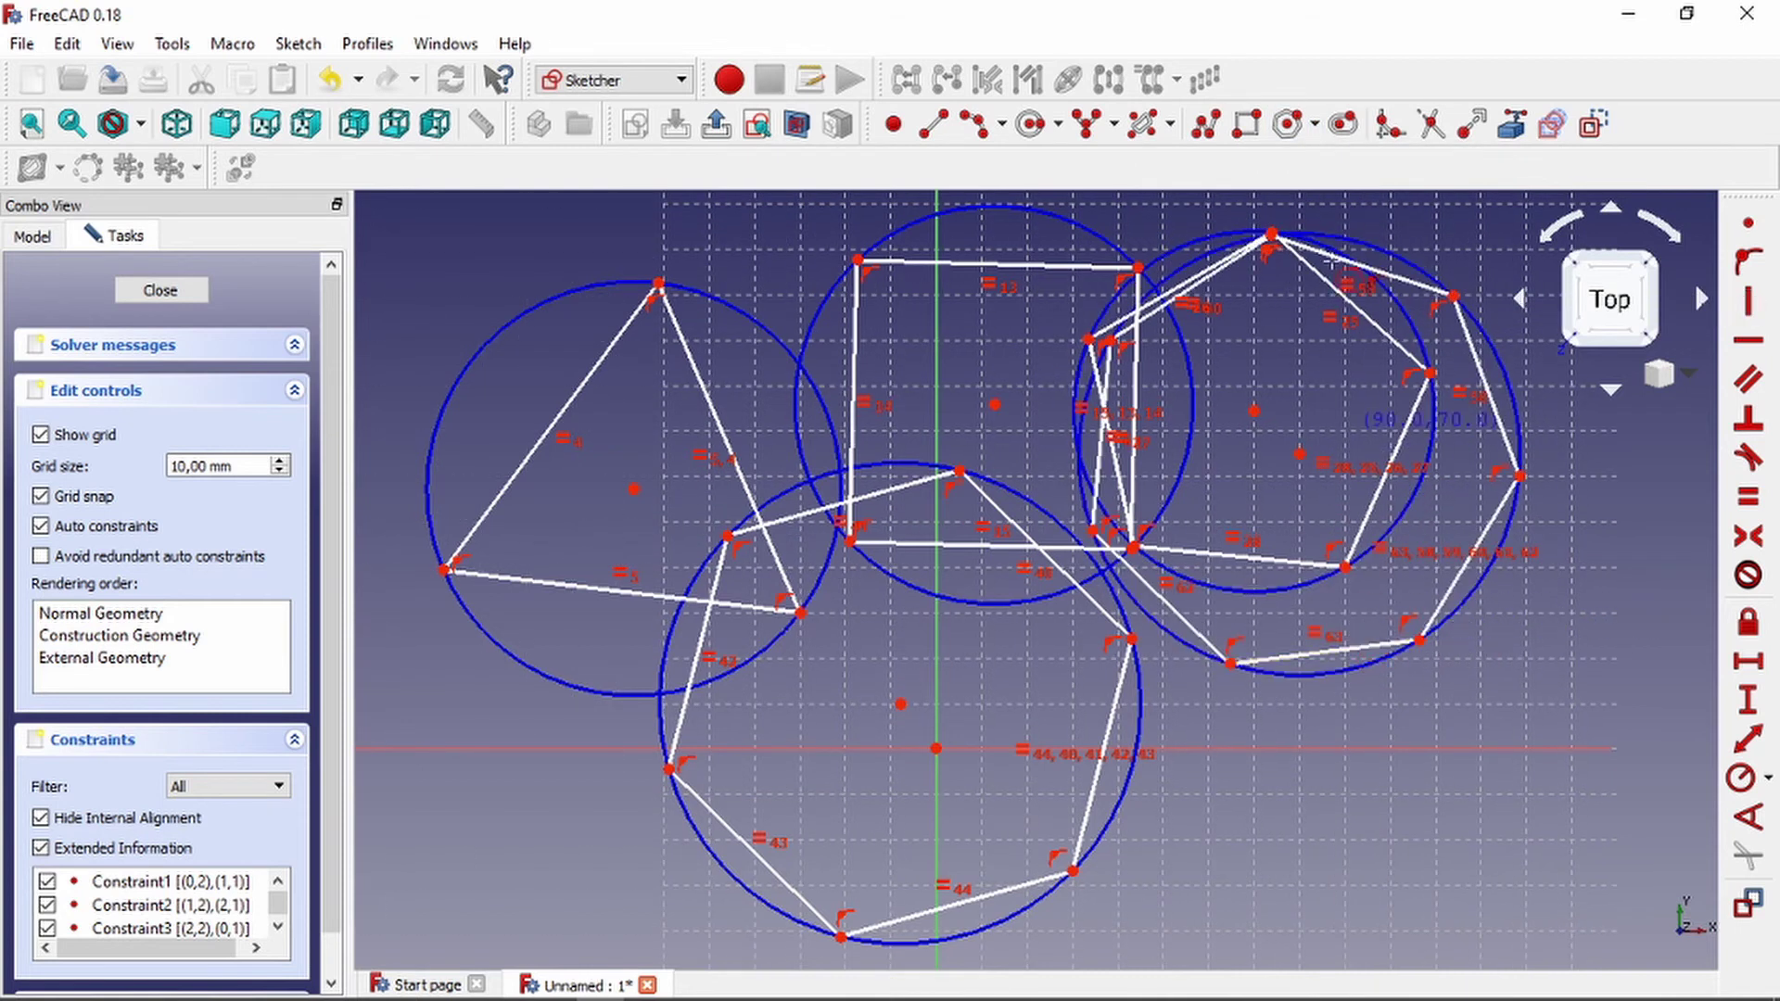
Draw an octagon by center and corner with a radius of about 62 mm, below the heptagon.
click(1317, 130)
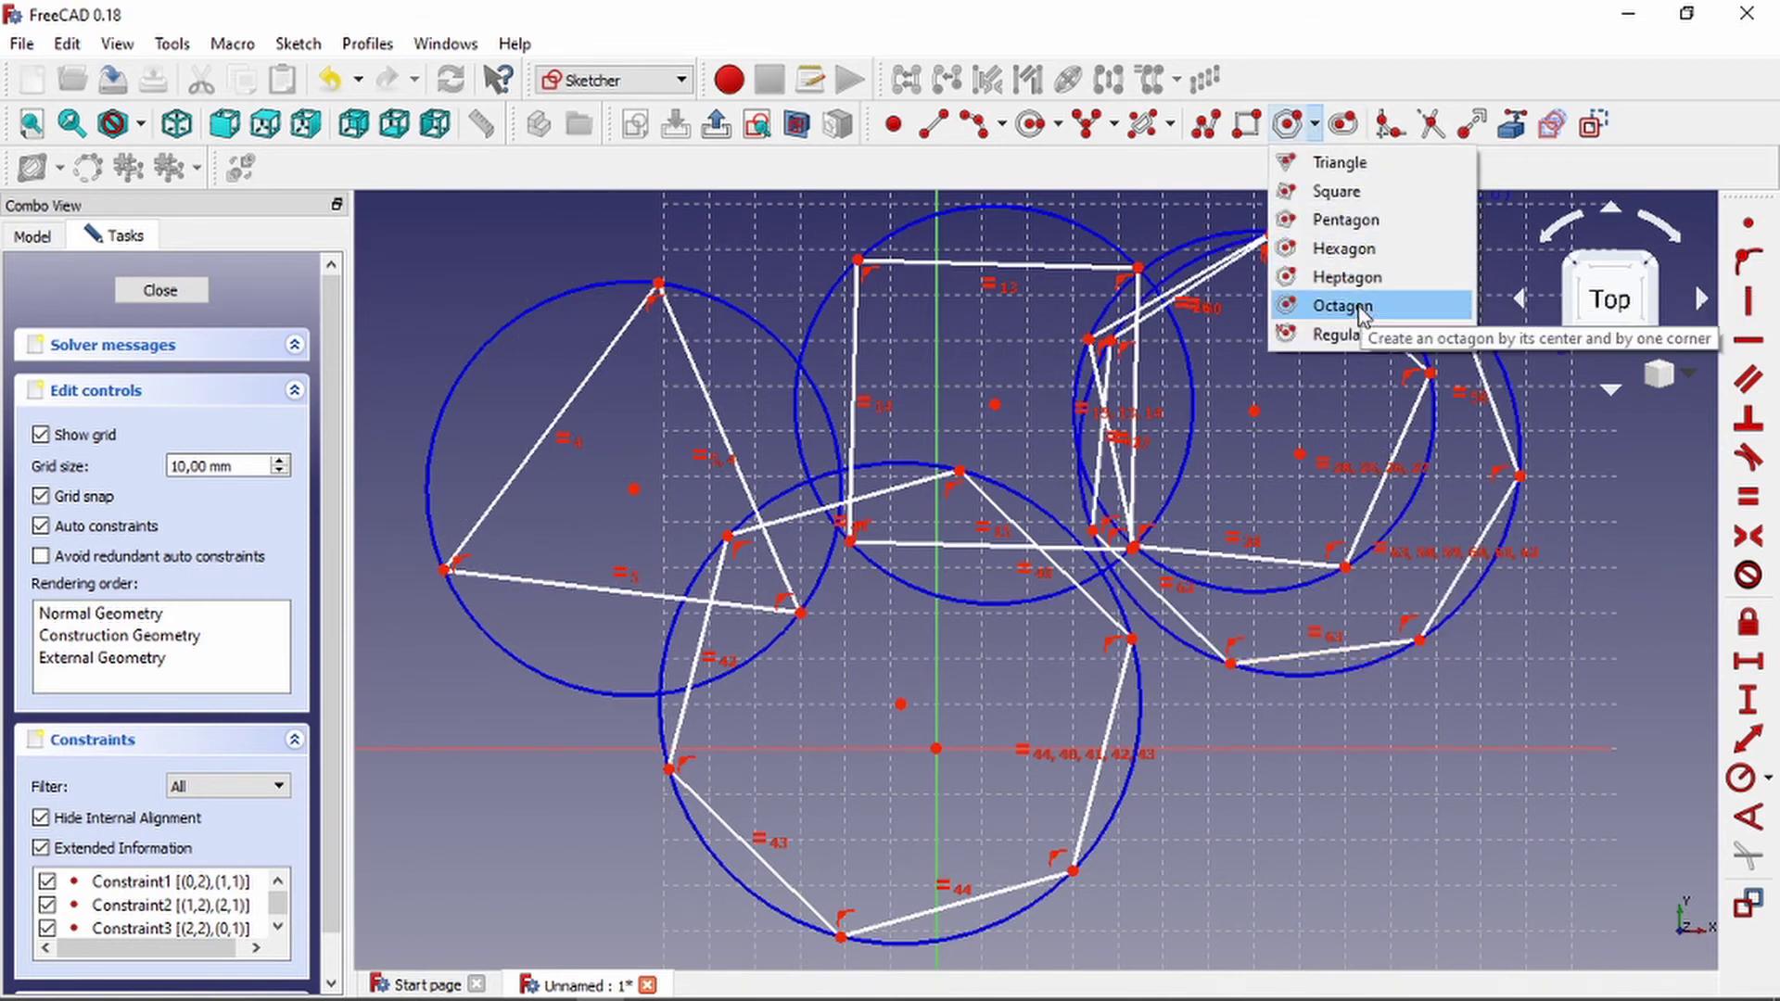
click(1363, 301)
scroll(1168, 389, down, 2)
click(1251, 668)
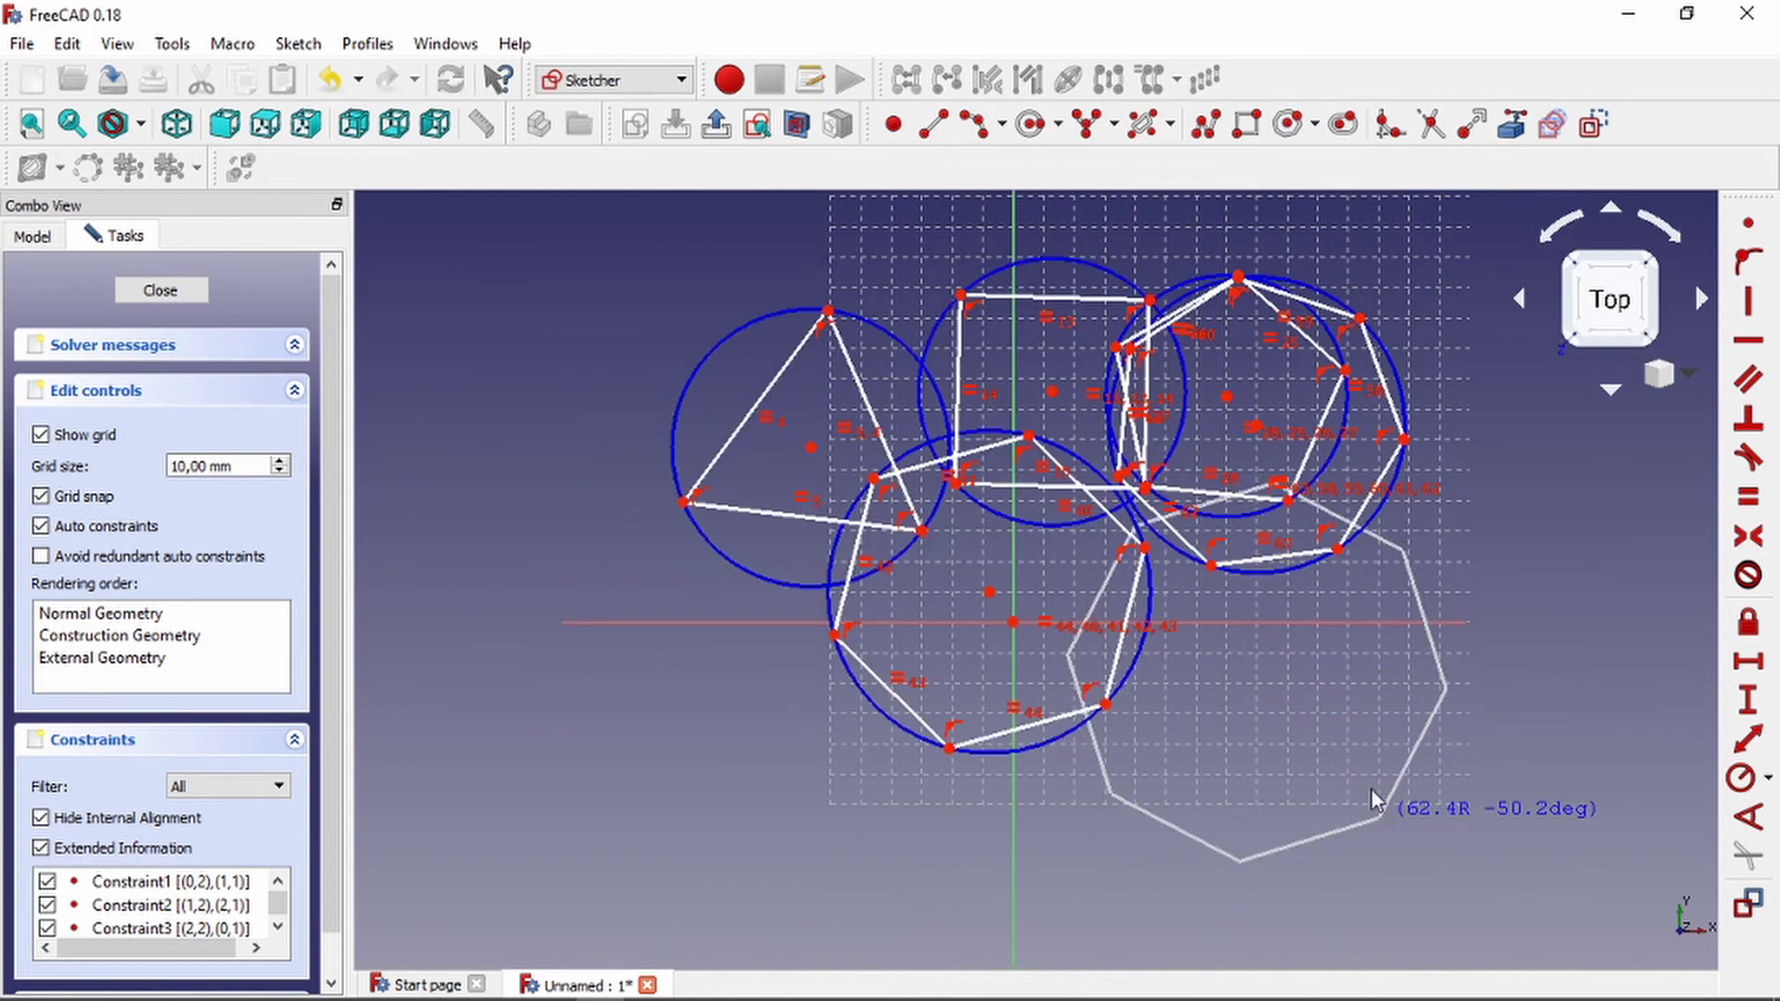
click(1382, 807)
scroll(1326, 404, down, 2)
scroll(1327, 399, up, 2)
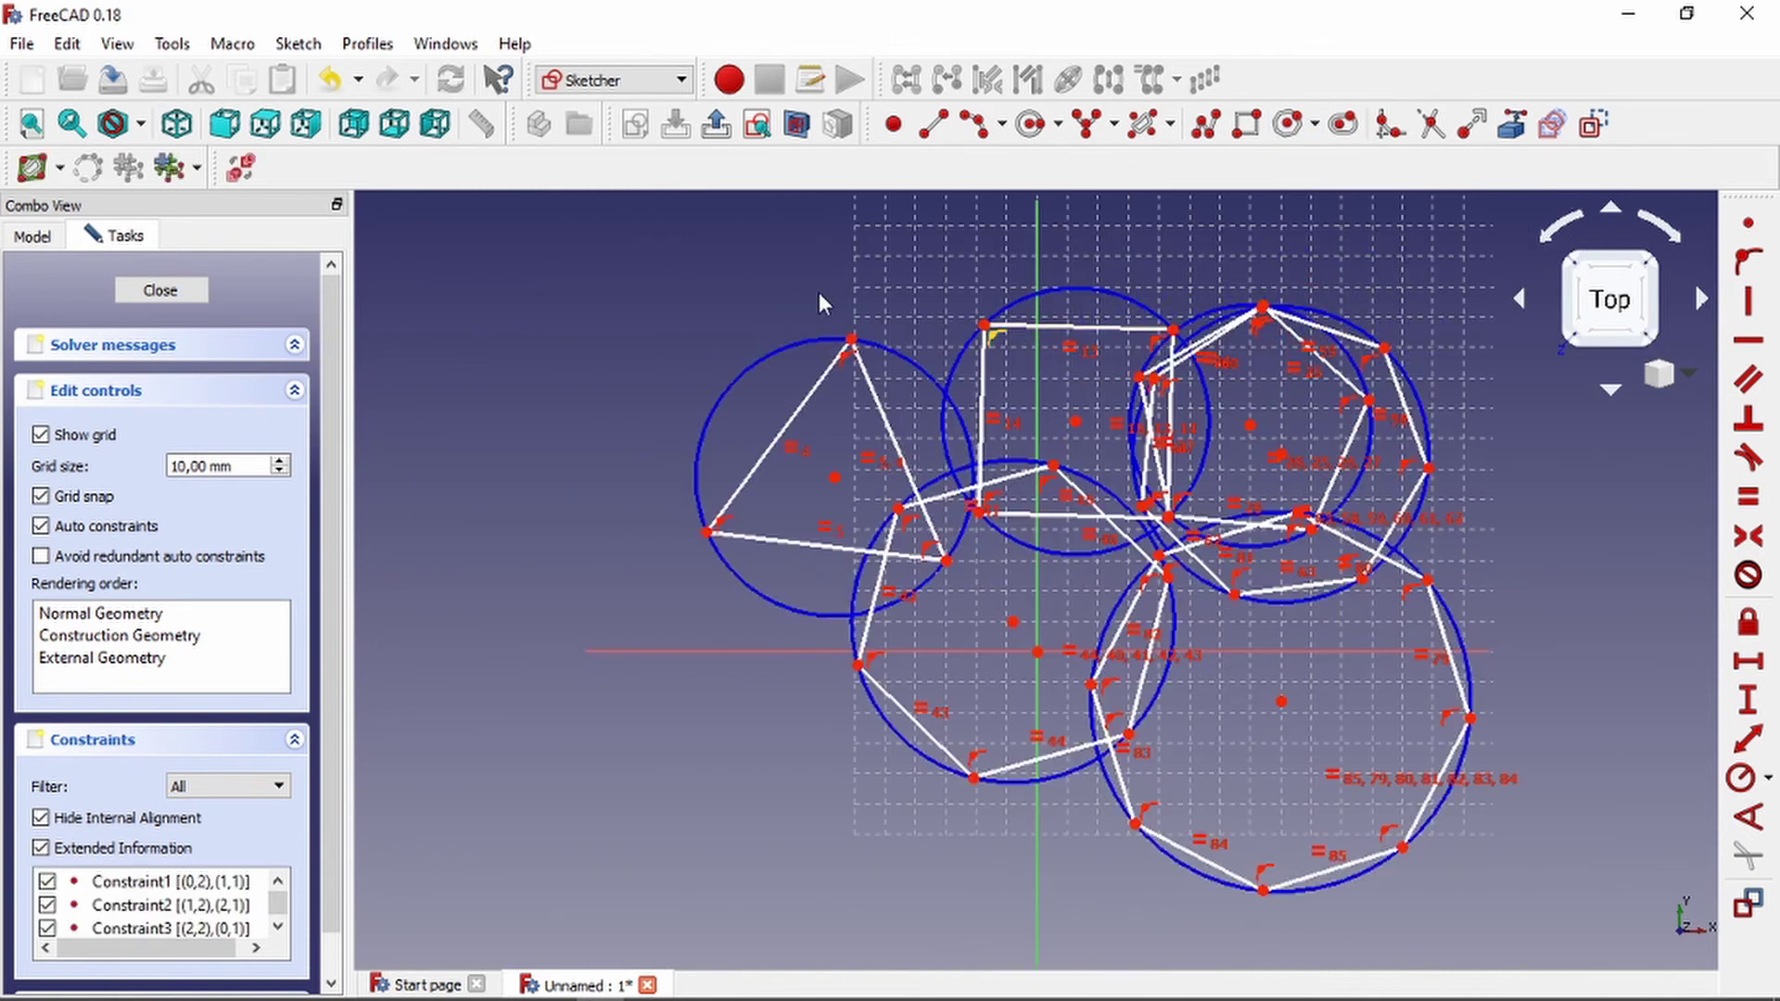
Delete all the polygons from the sketch together with their construction circles.
scroll(789, 287, down, 2)
mouse_move(587, 255)
mouse_down()
mouse_move(1151, 740)
mouse_move(1393, 826)
mouse_up()
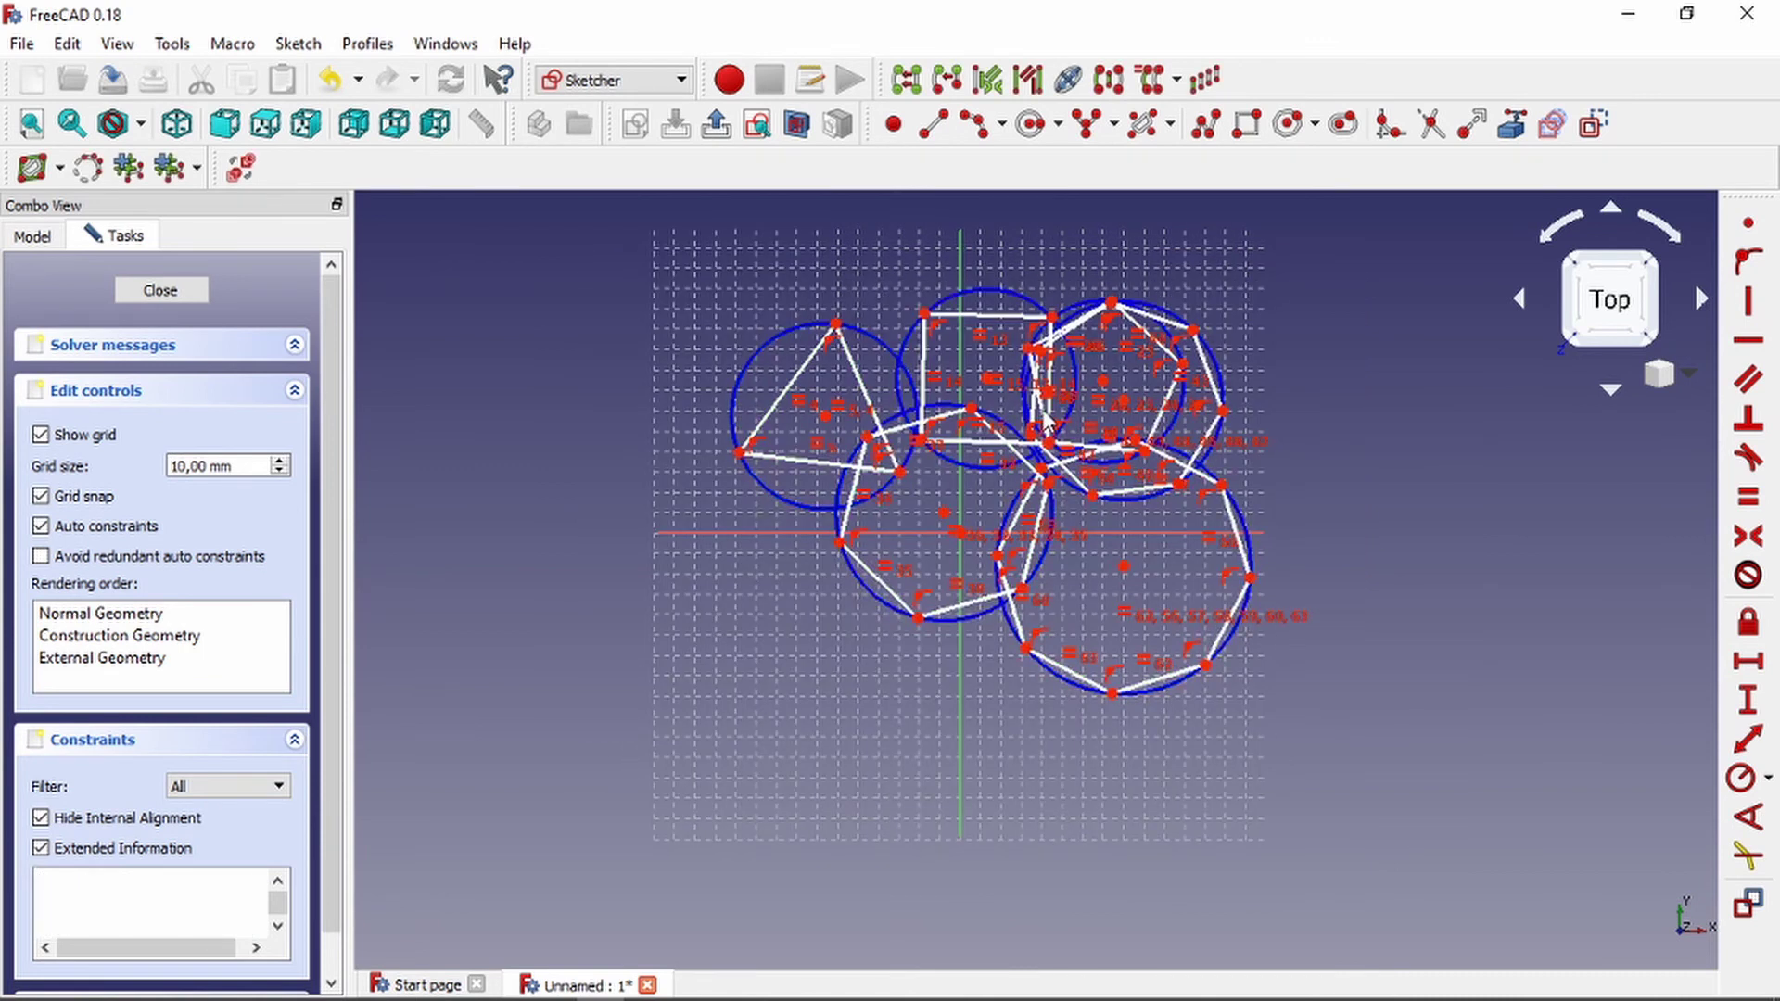
drag(647, 294, 1228, 764)
key(Delete)
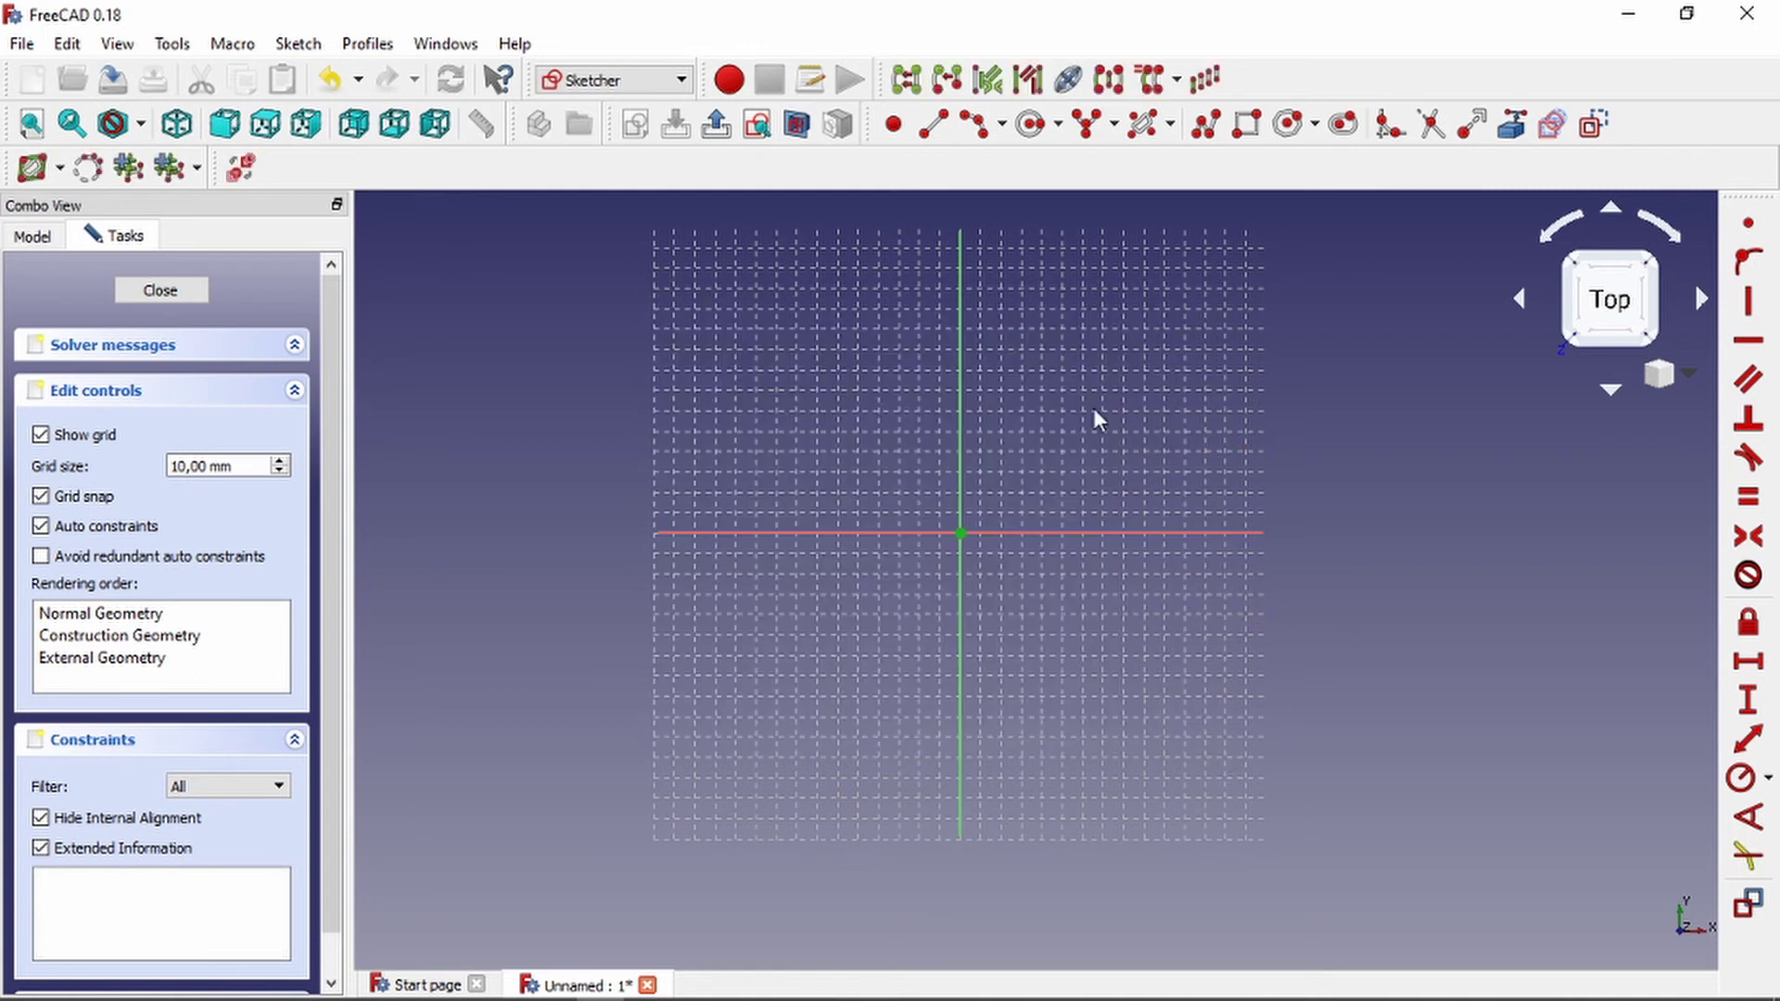
Draw a regular polygon with 10 sides by center and corner, centered above and left of the origin.
scroll(1093, 408, up, 3)
click(1316, 126)
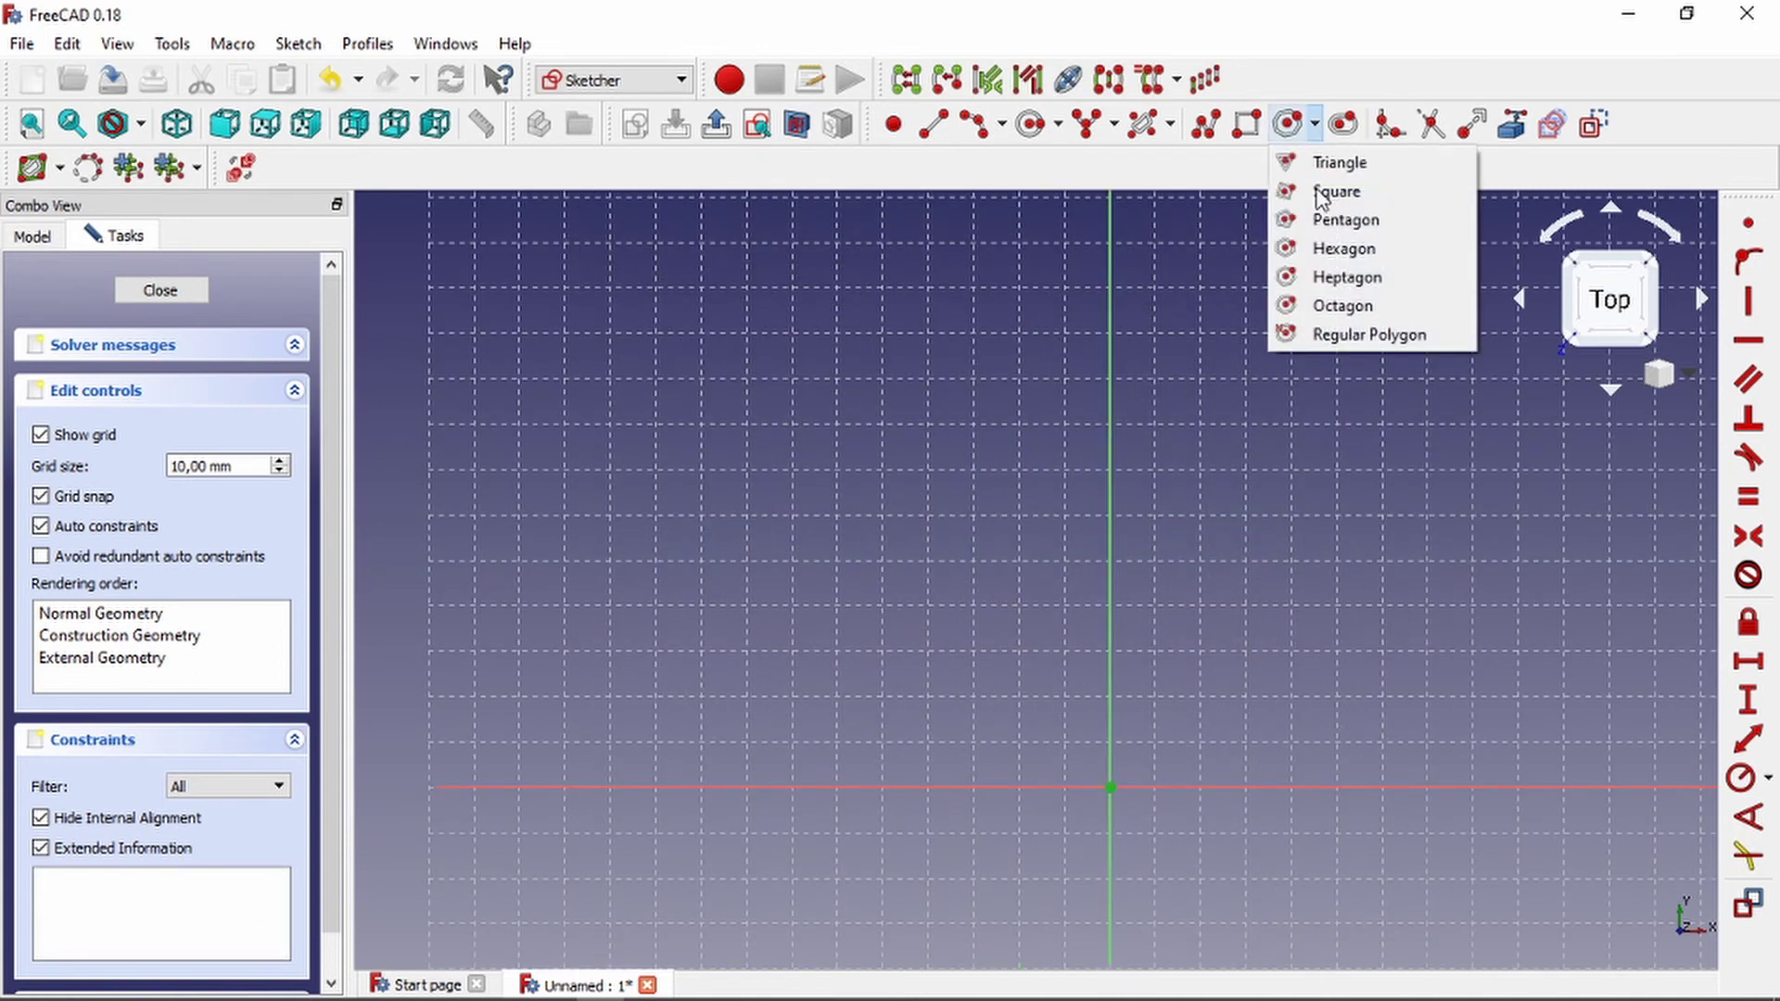
click(1338, 348)
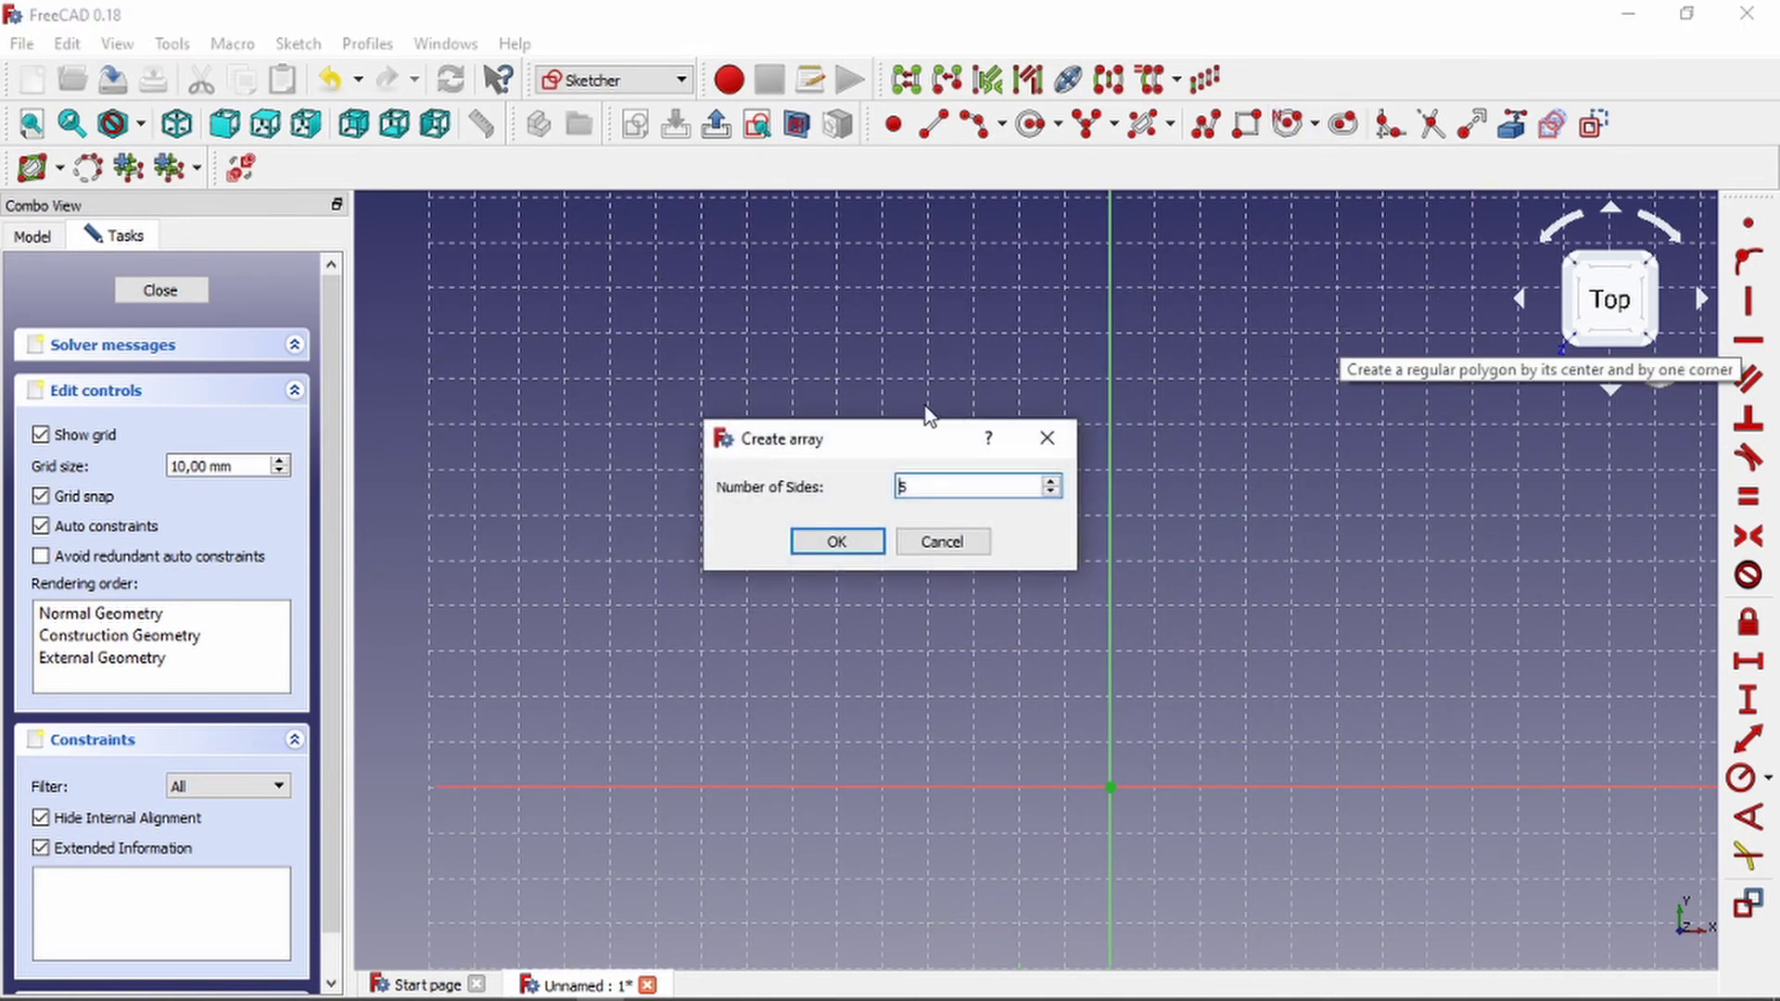
click(976, 482)
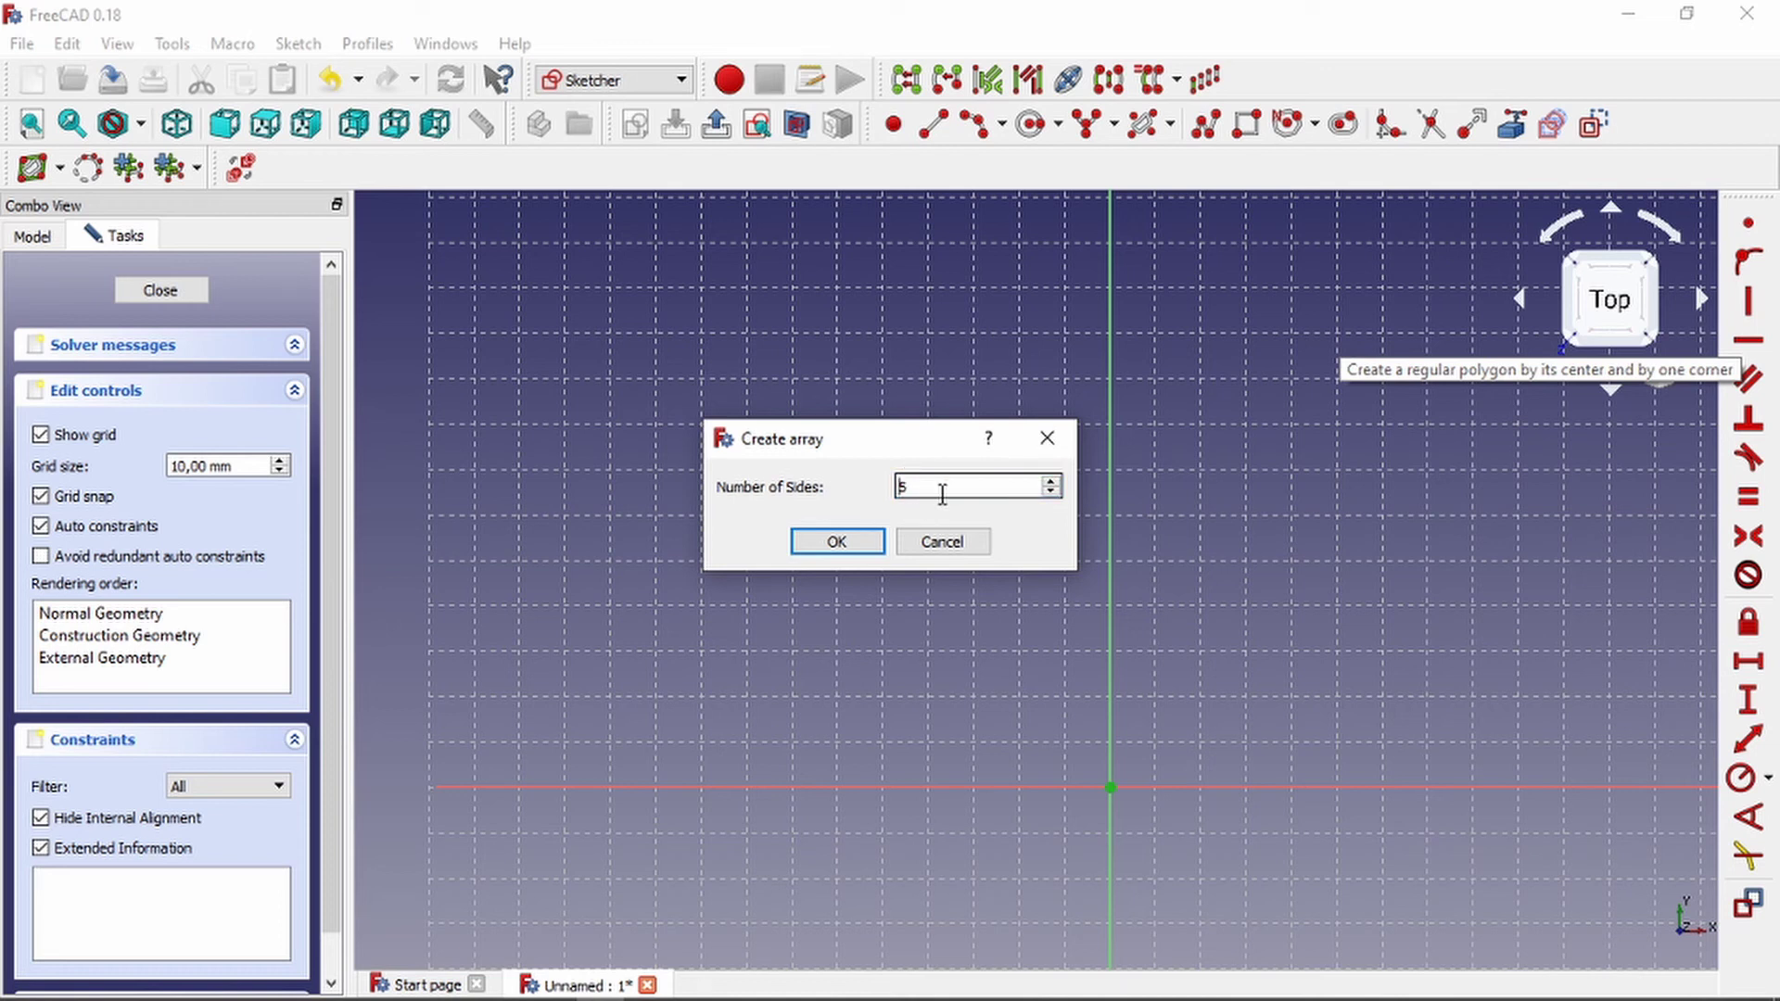
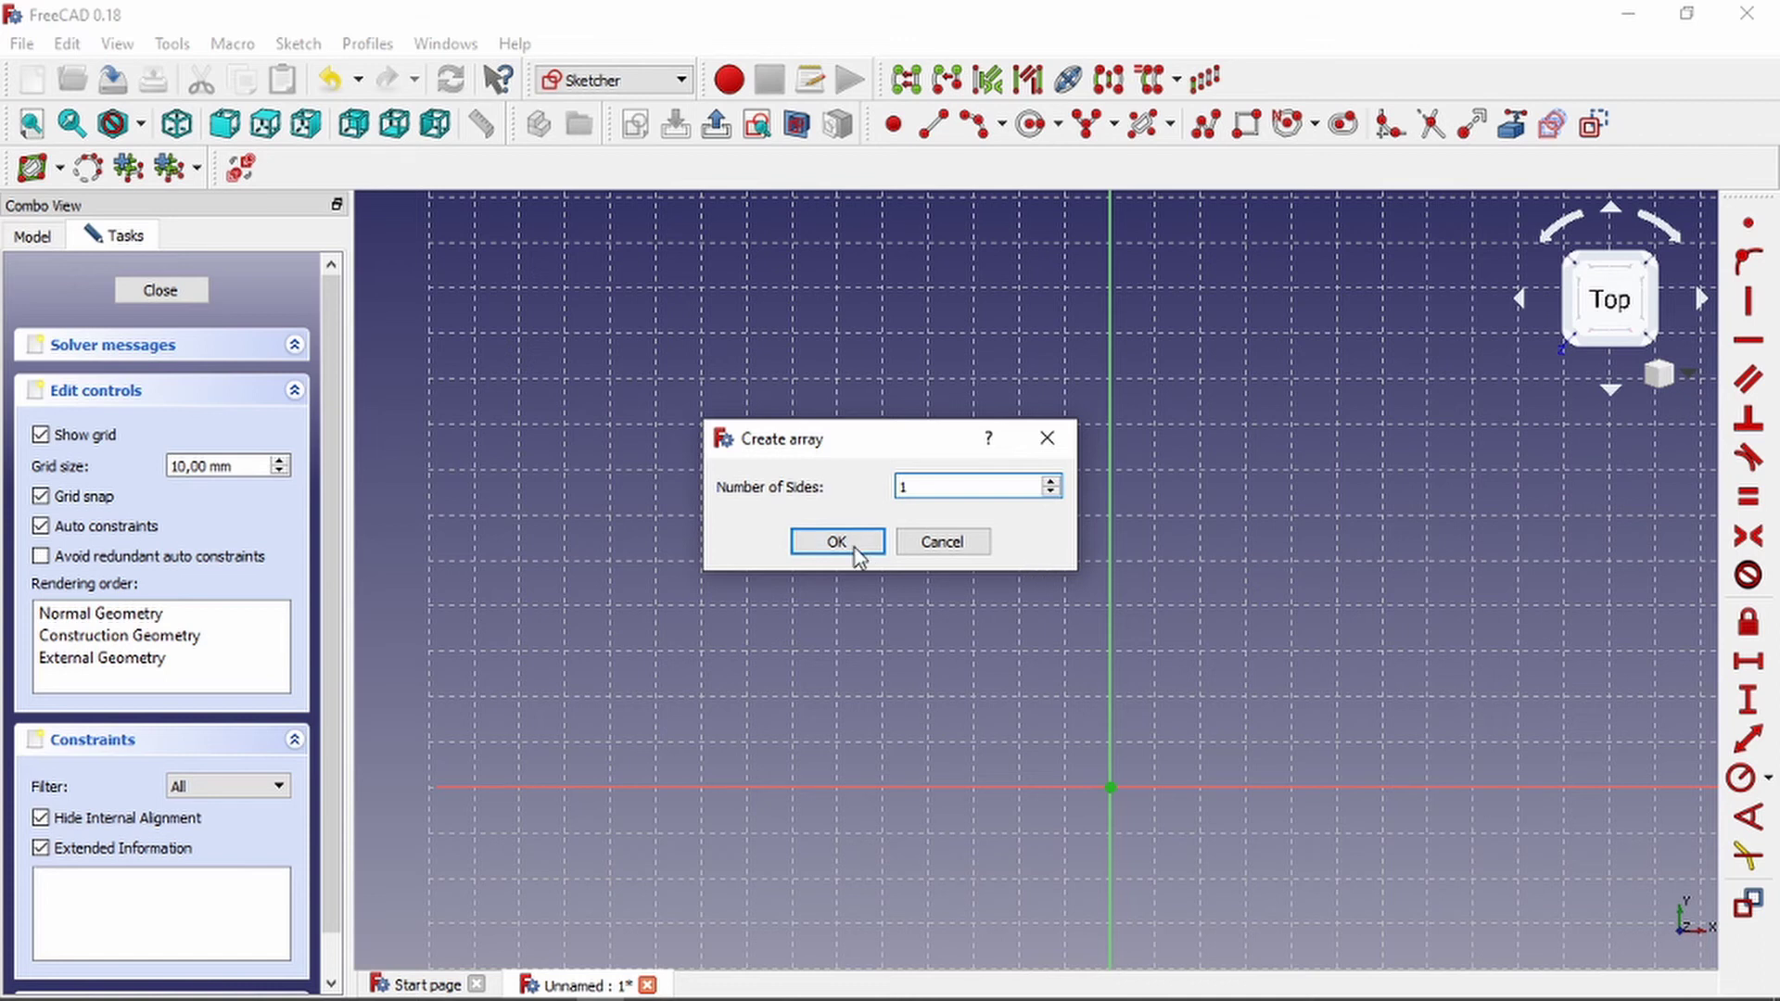
text(11)
key(BackSpace)
key(BackSpace)
text(10)
click(837, 543)
click(876, 403)
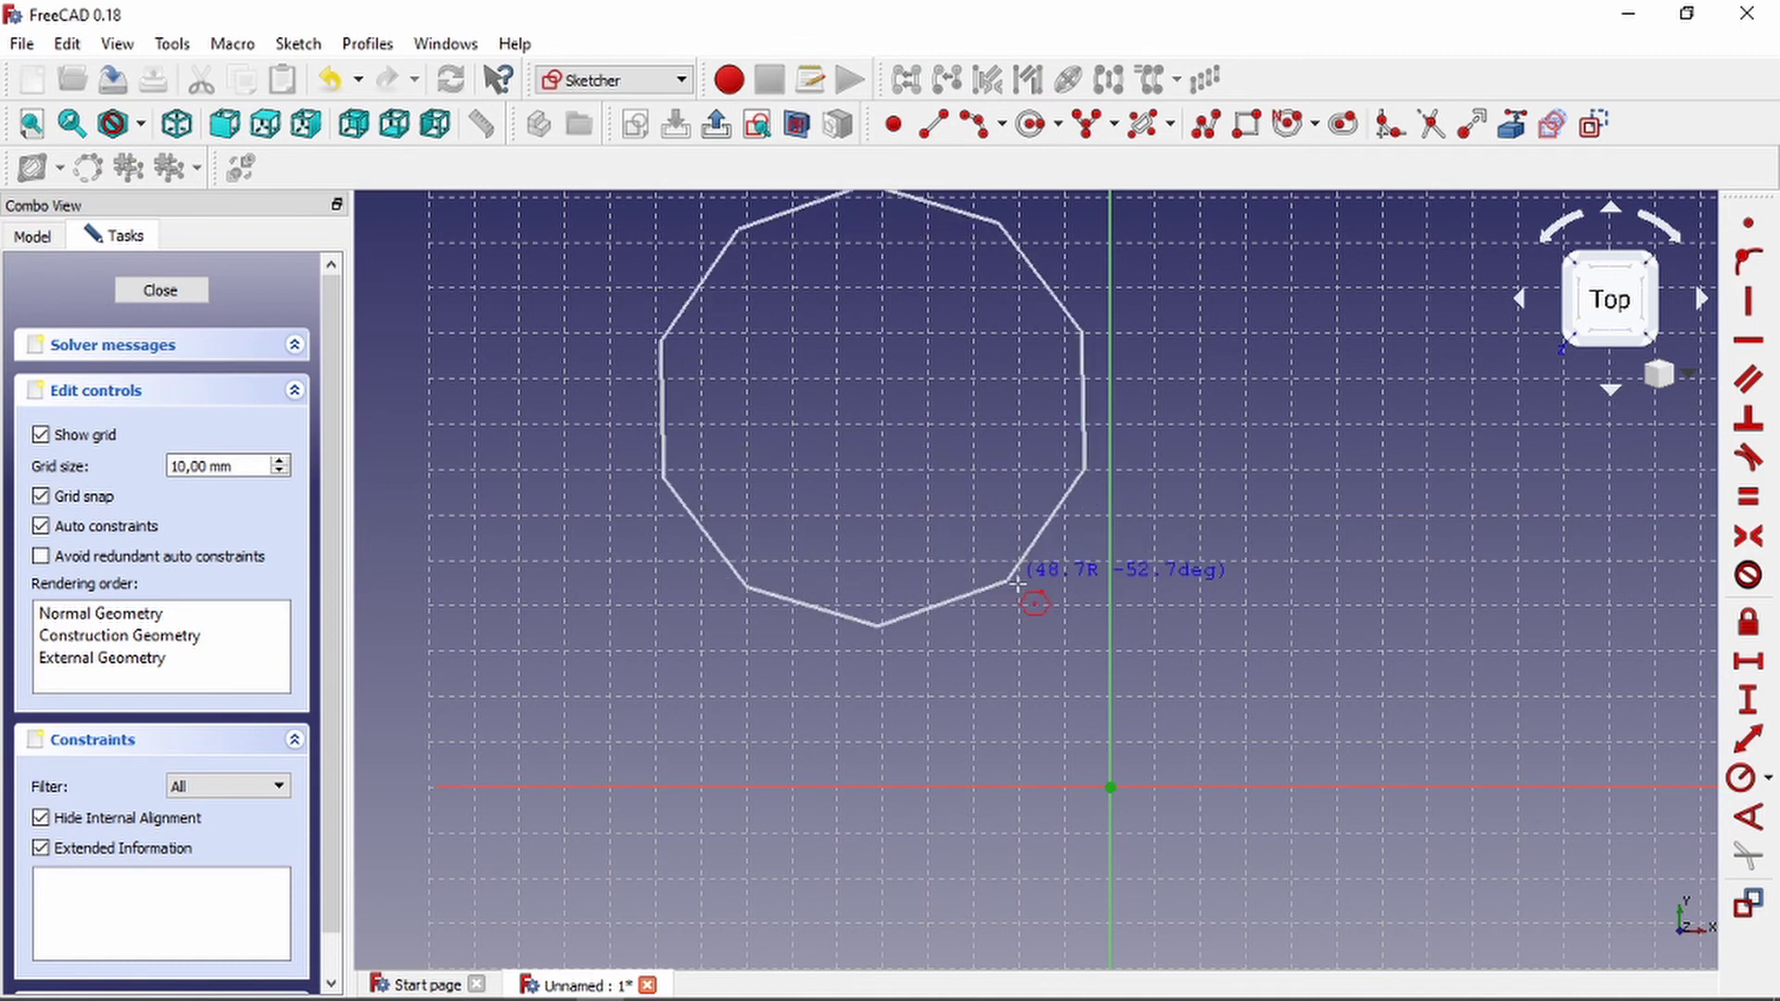
click(994, 585)
Examine the ten-sided polygon with its construction circle and constraints, both close up and as a whole.
scroll(997, 588, down, 2)
scroll(985, 466, up, 3)
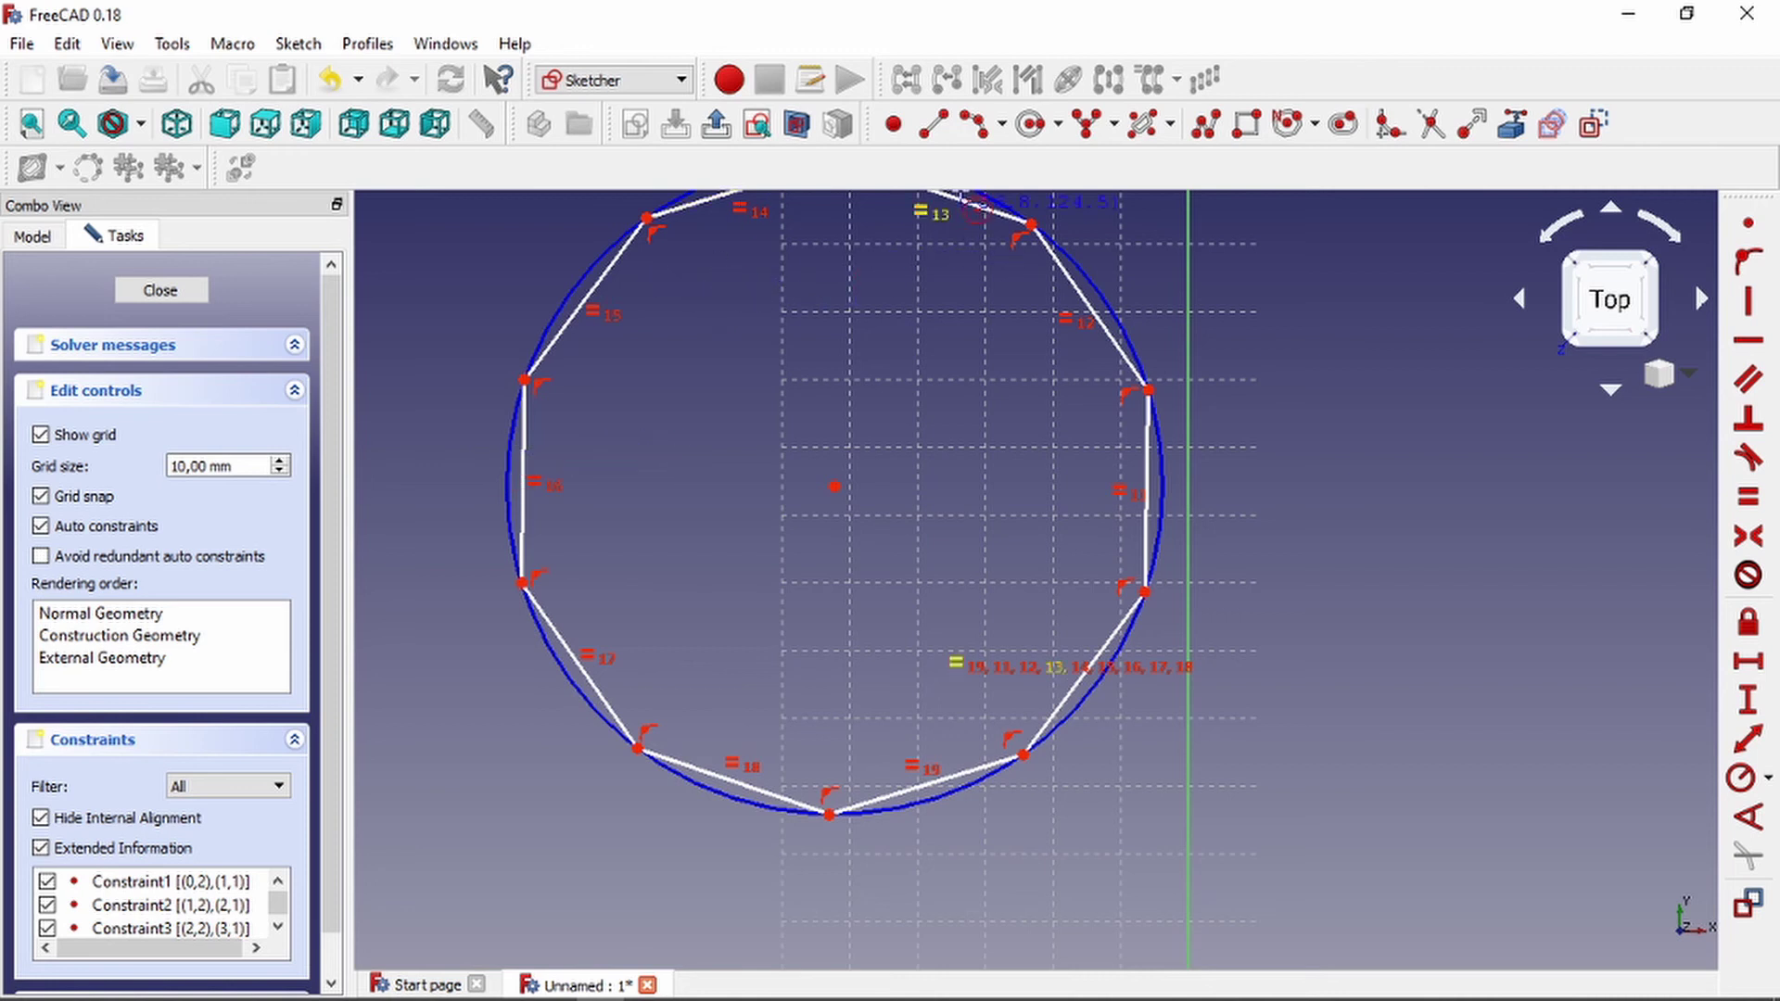
scroll(1039, 445, down, 2)
scroll(1020, 408, up, 2)
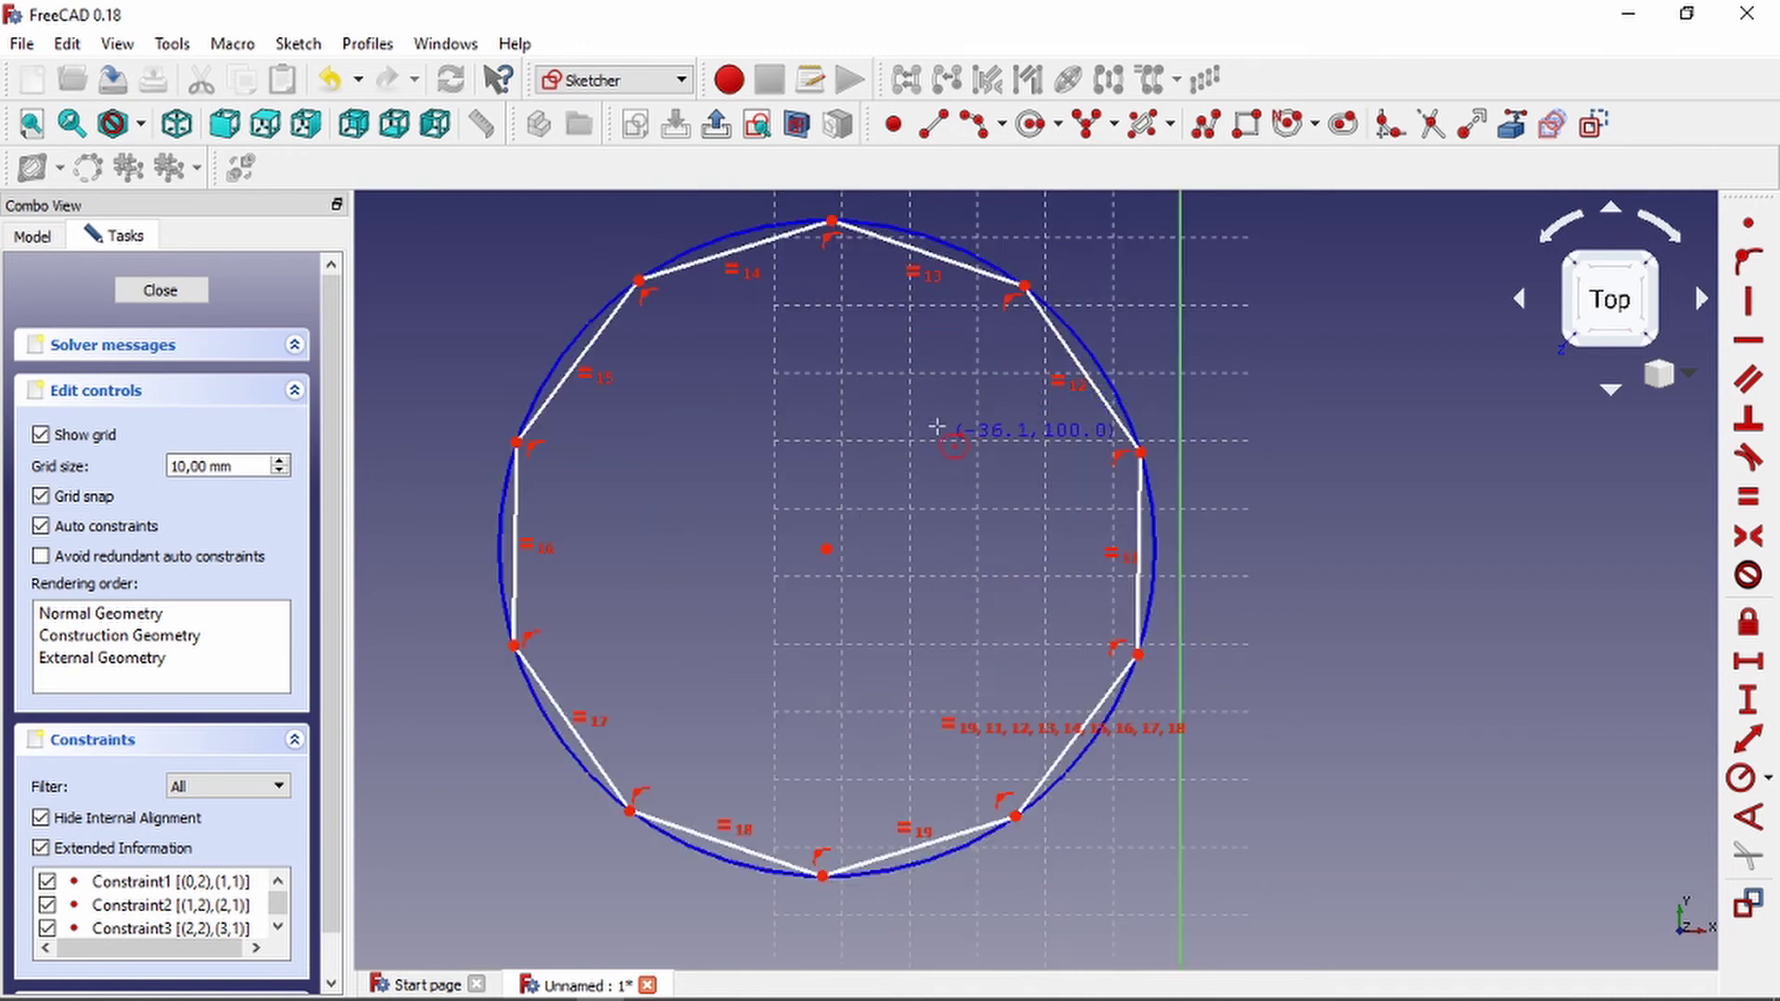
scroll(1020, 404, down, 2)
scroll(1065, 342, up, 2)
scroll(946, 411, down, 2)
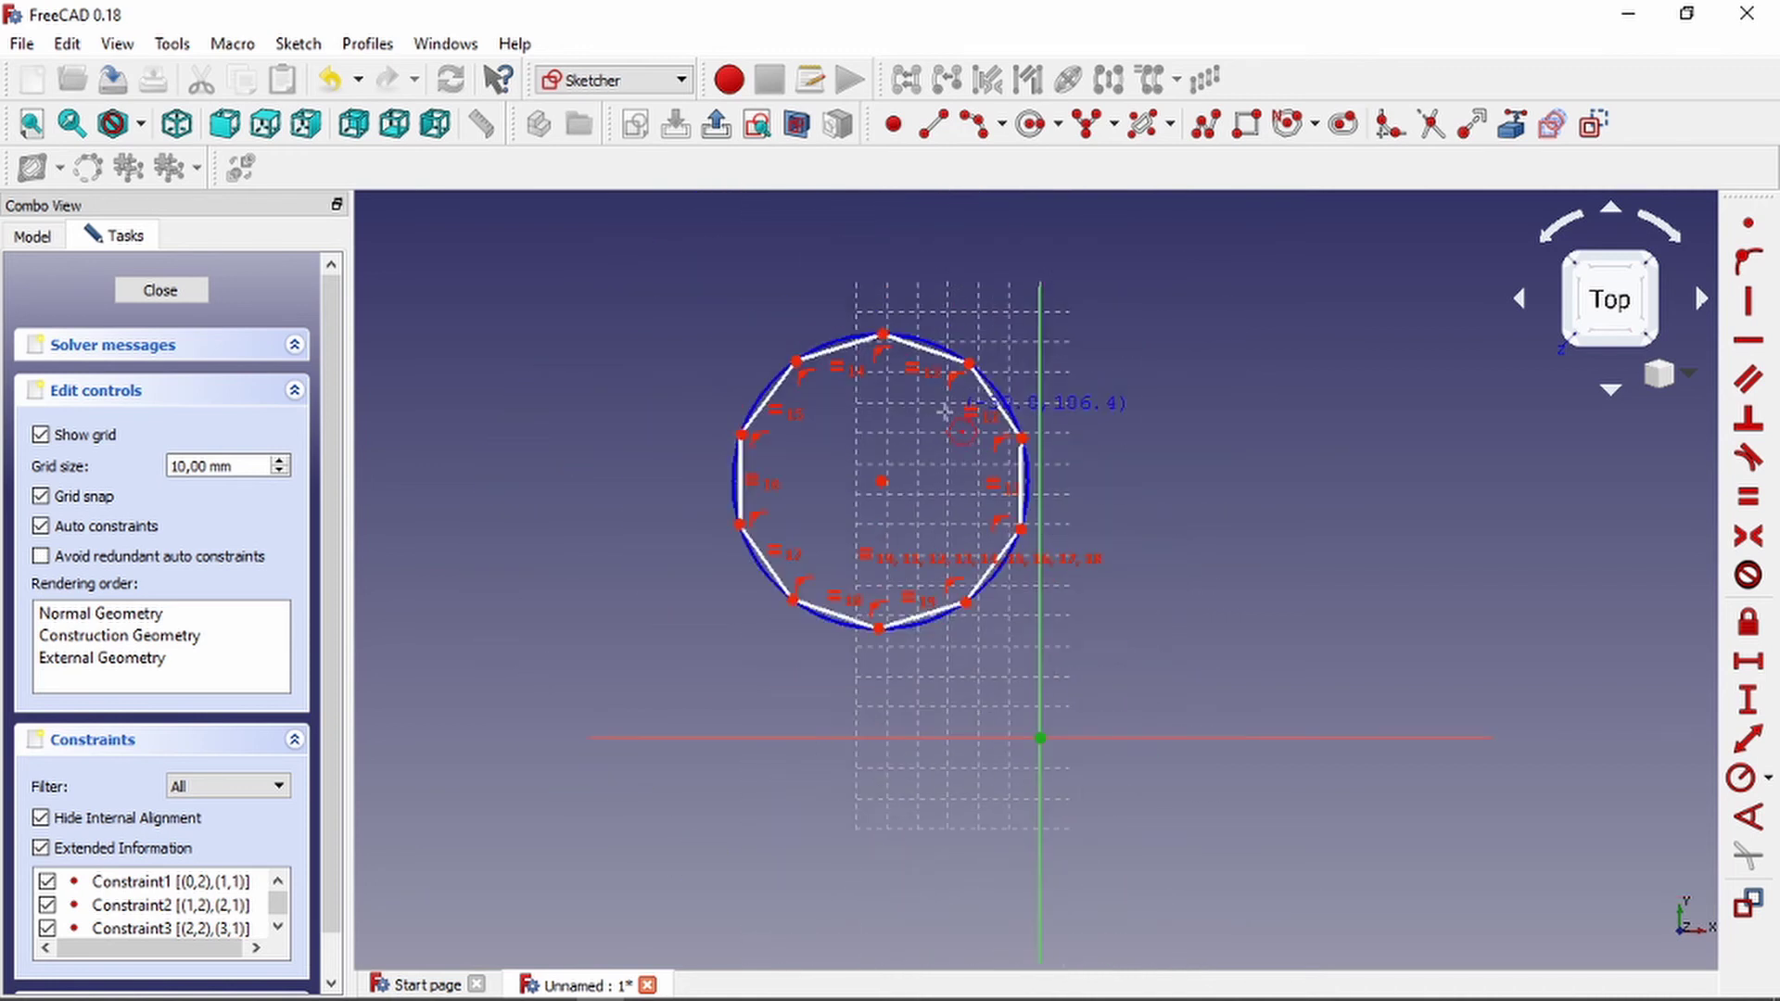
scroll(964, 381, up, 2)
Delete the ten-sided polygon from the sketch together with its construction circle.
right_click(964, 381)
drag(449, 272, 1215, 838)
key(Delete)
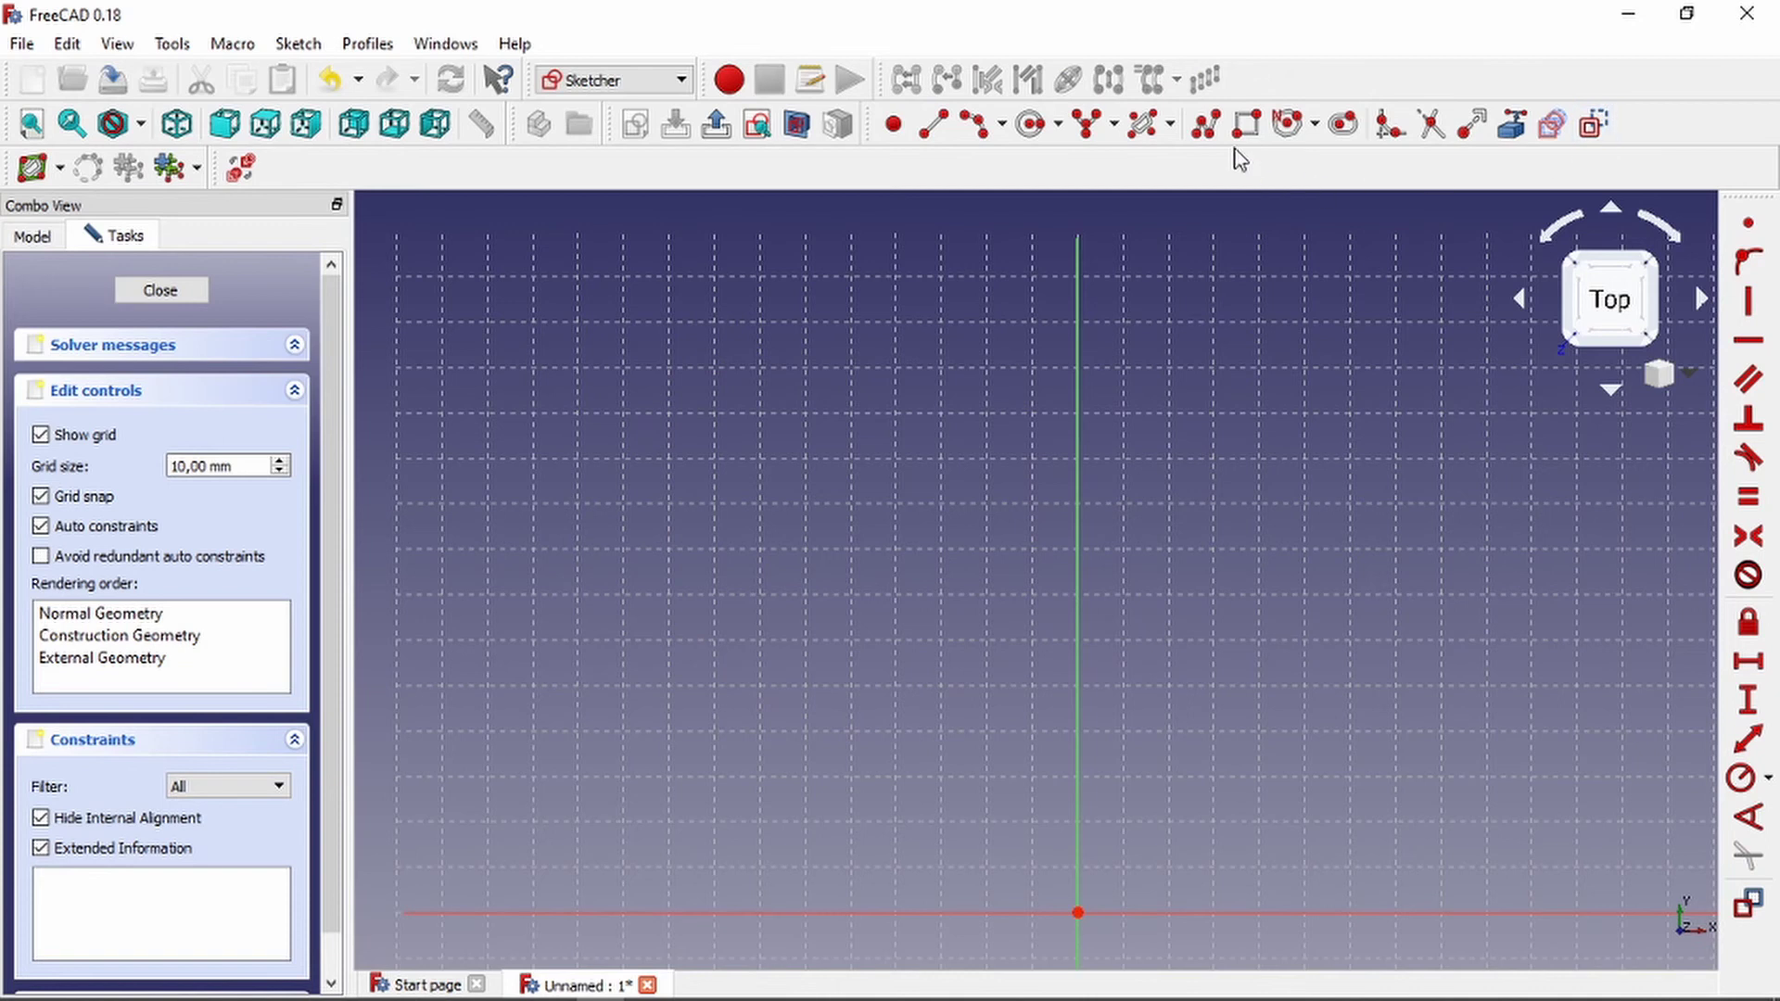
Draw a wide horizontal slot above the origin, left of and reaching across the vertical axis.
click(1314, 125)
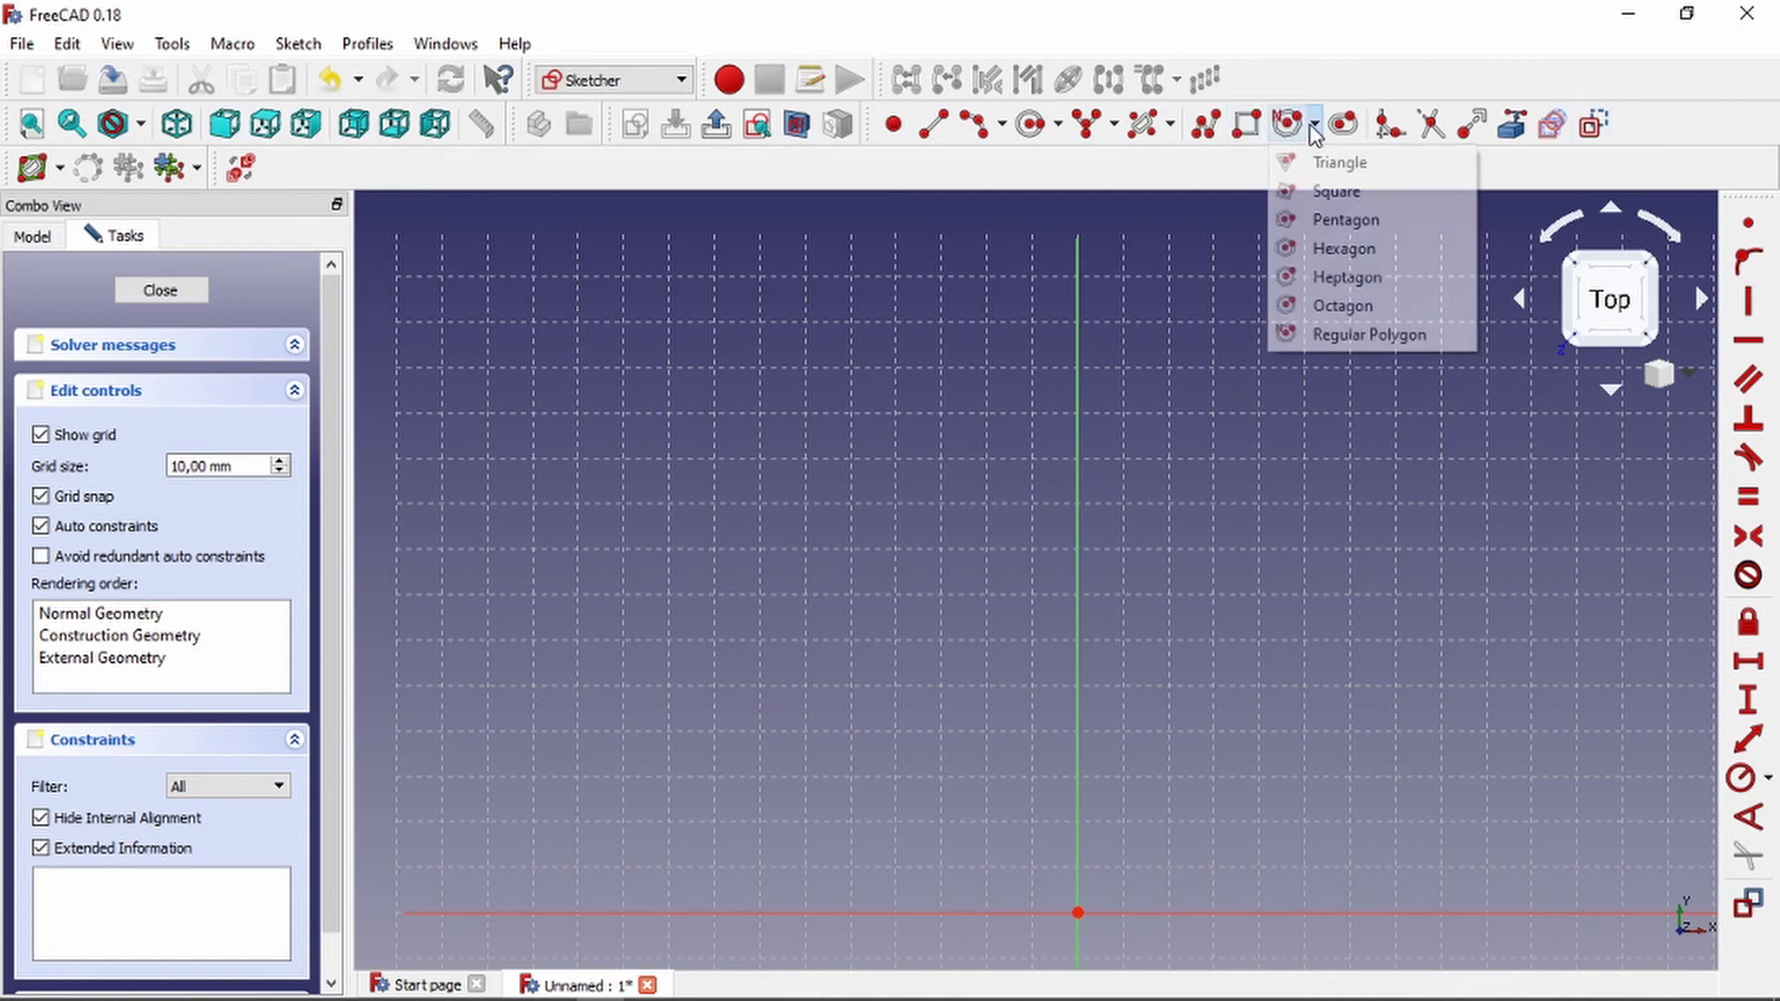
click(1352, 336)
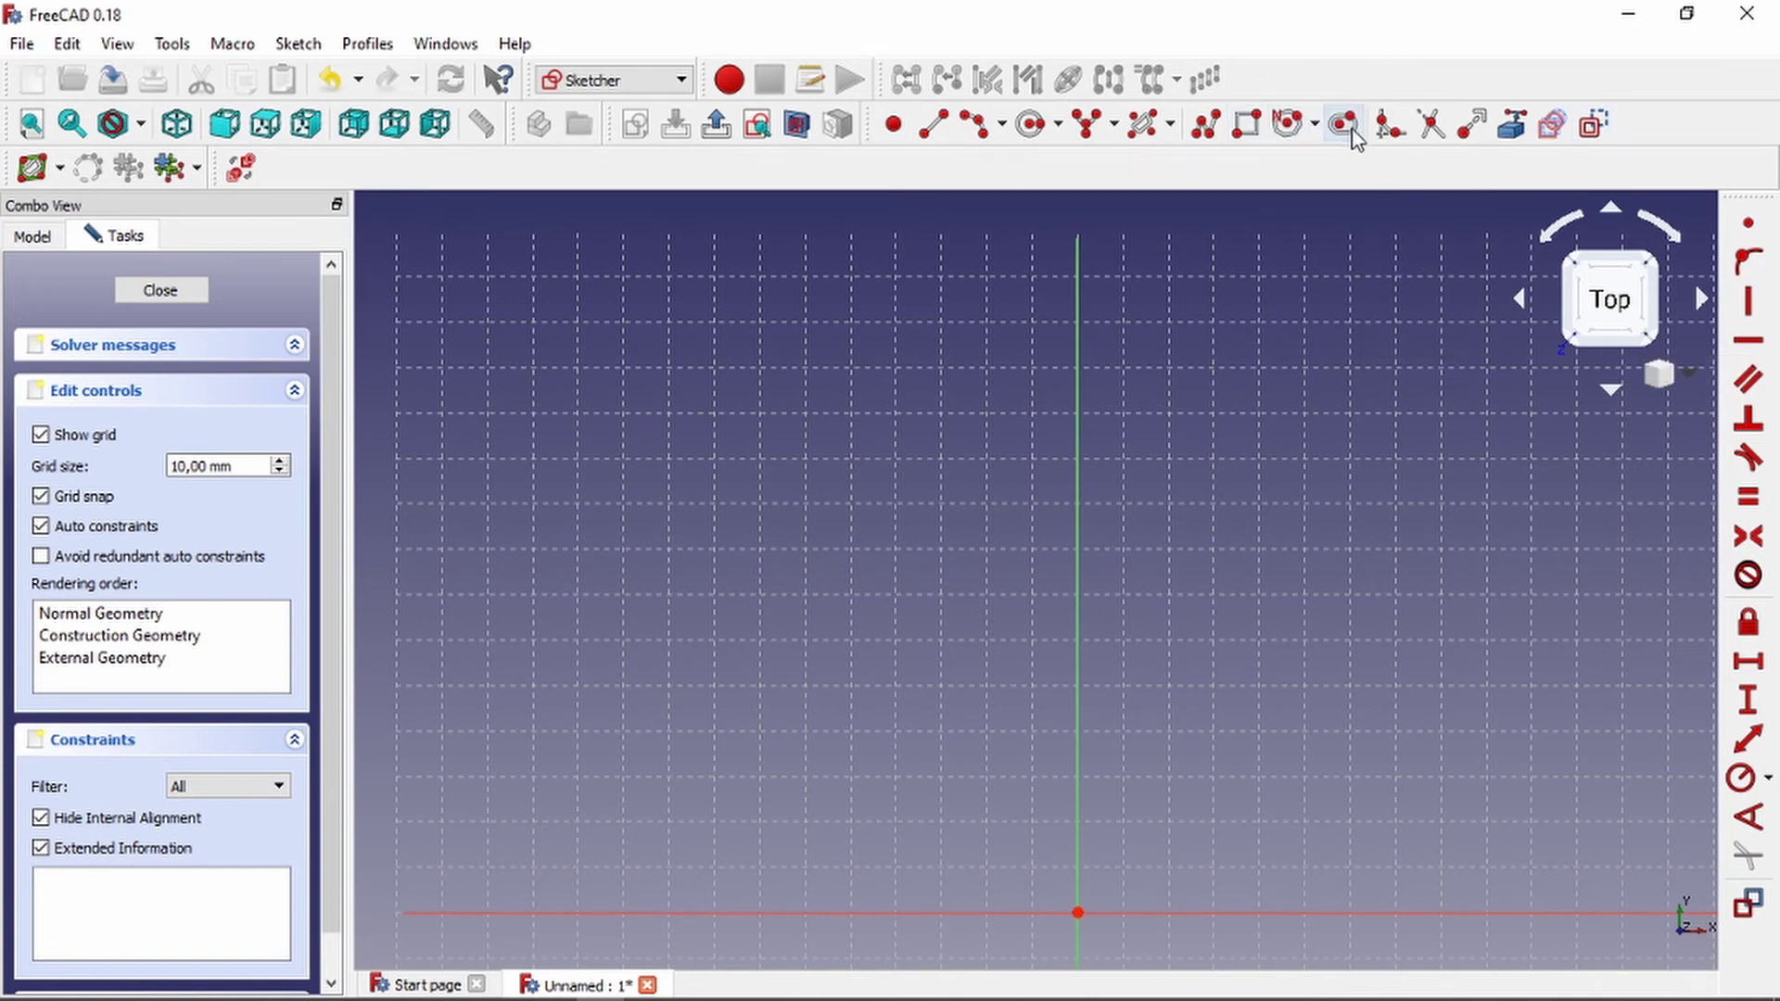
click(684, 387)
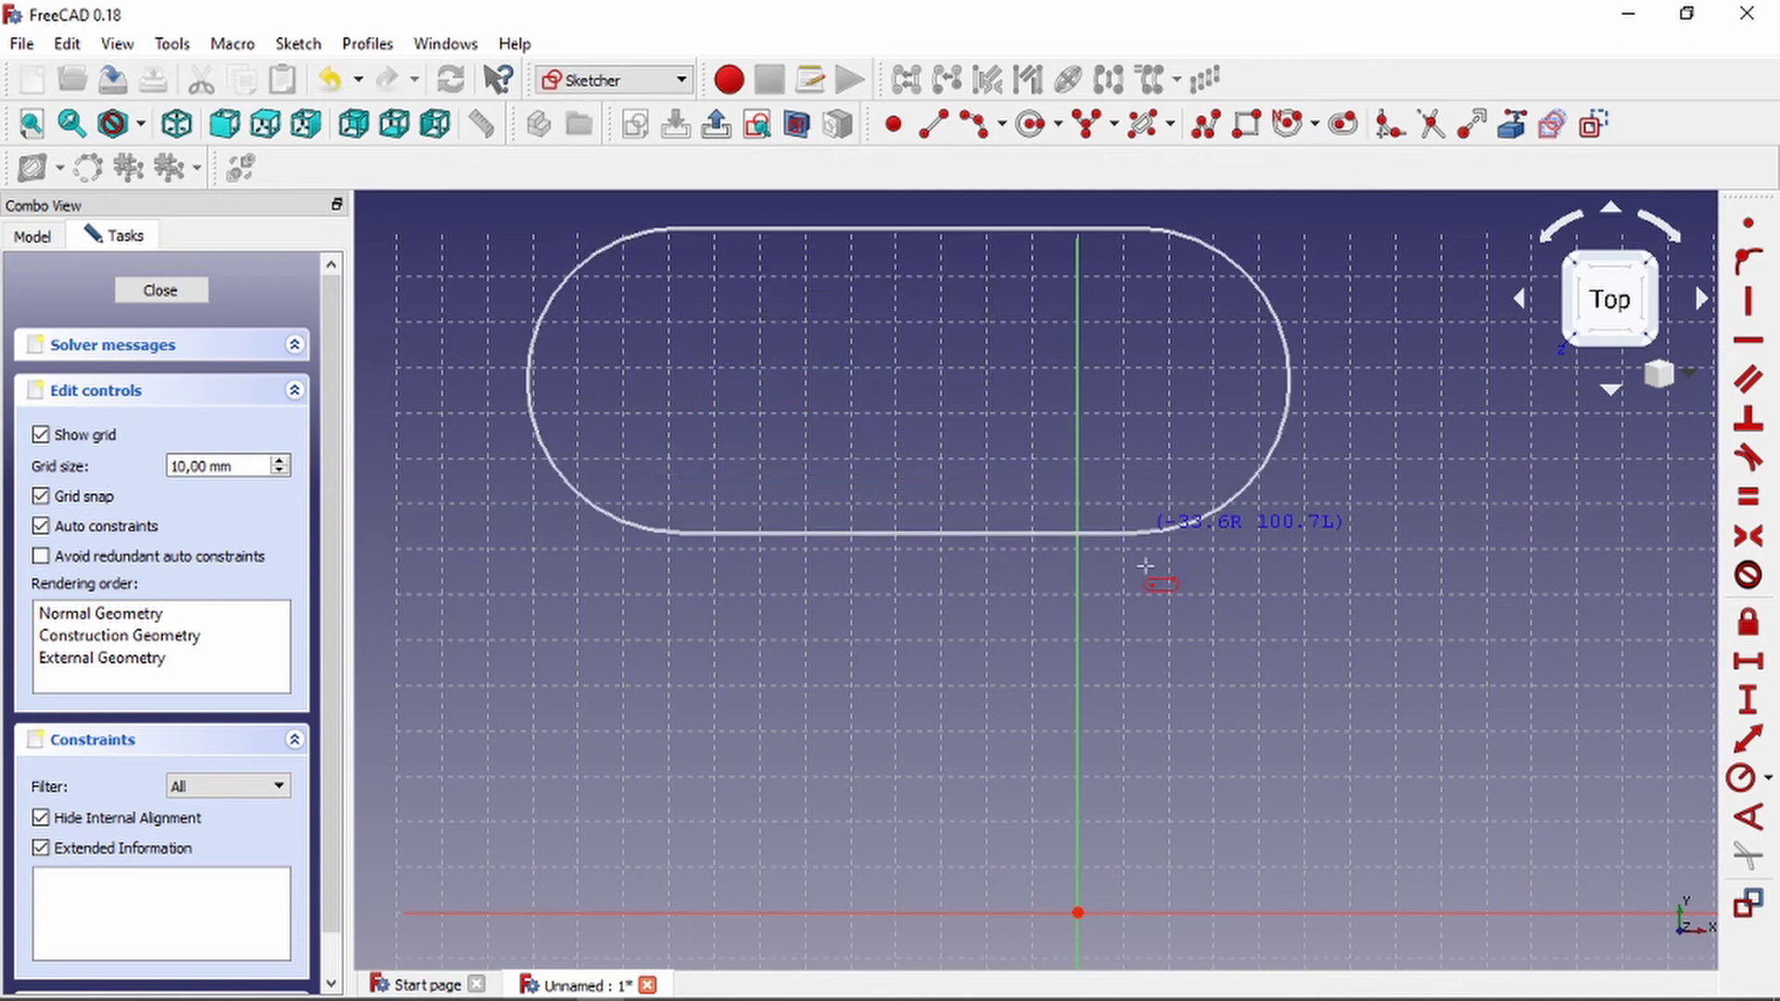
click(1066, 557)
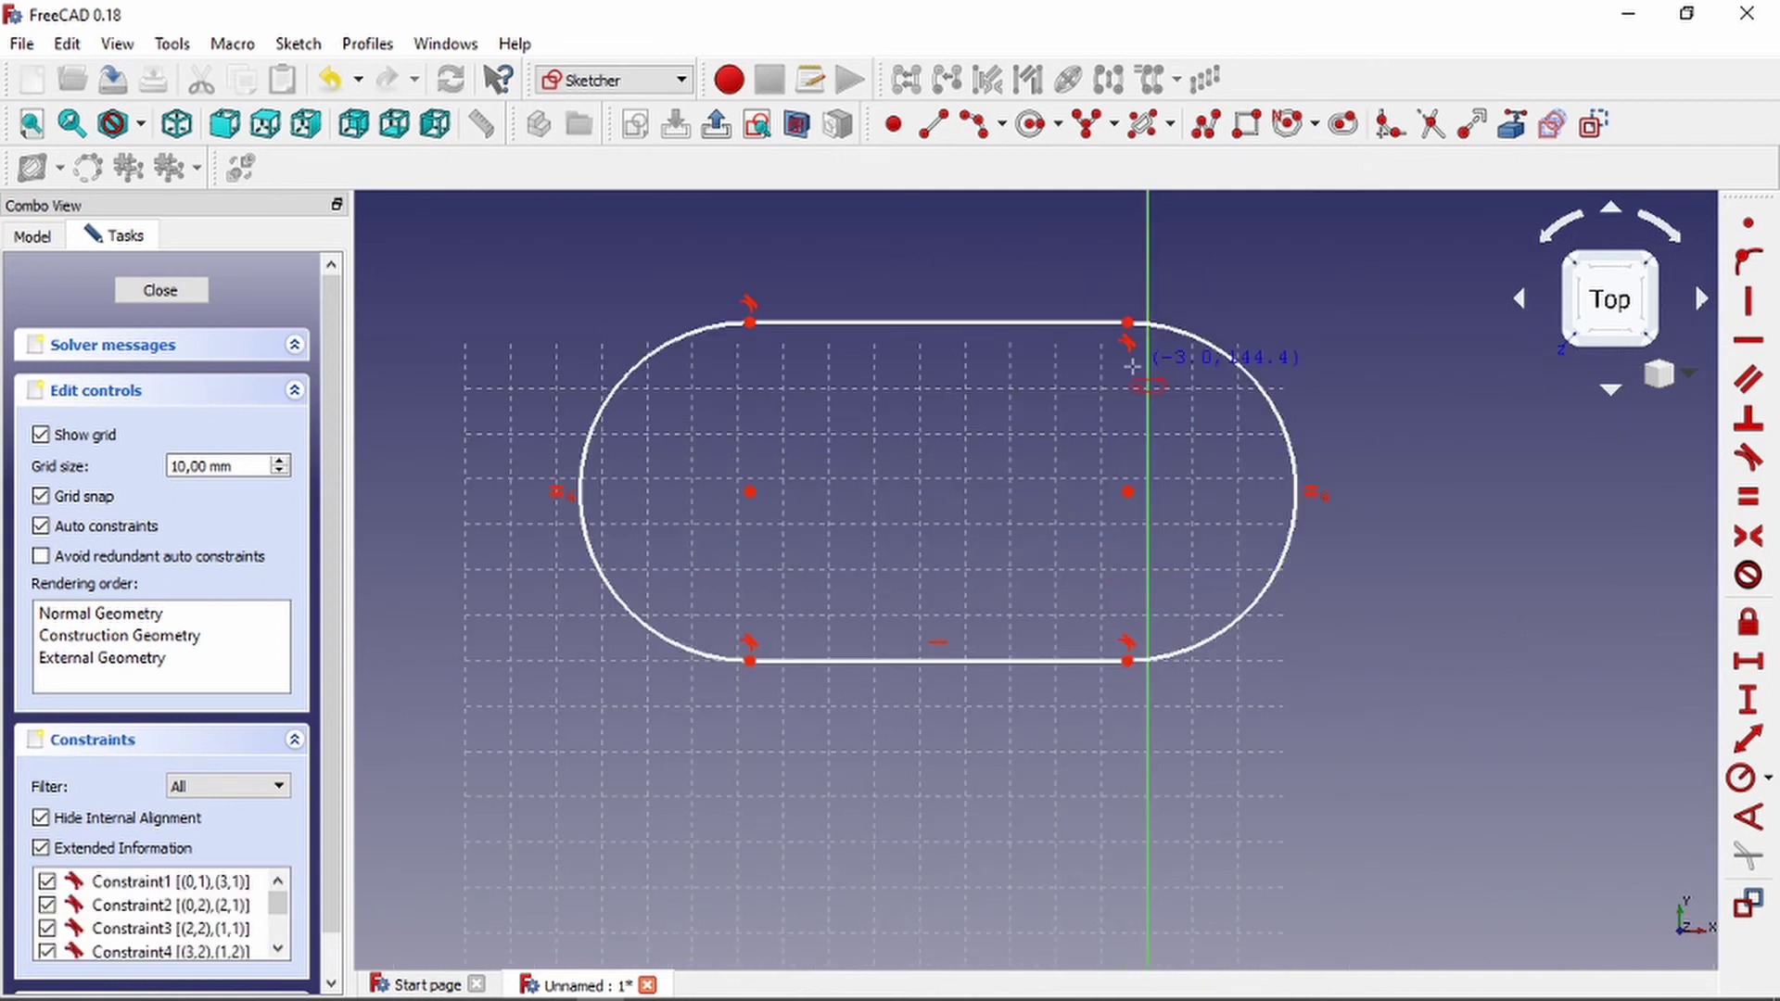
Reshape the slot into a long, thin one by moving its tangent endpoint, and delete it.
key(Escape)
drag(1131, 327, 1161, 492)
scroll(1124, 486, up, 2)
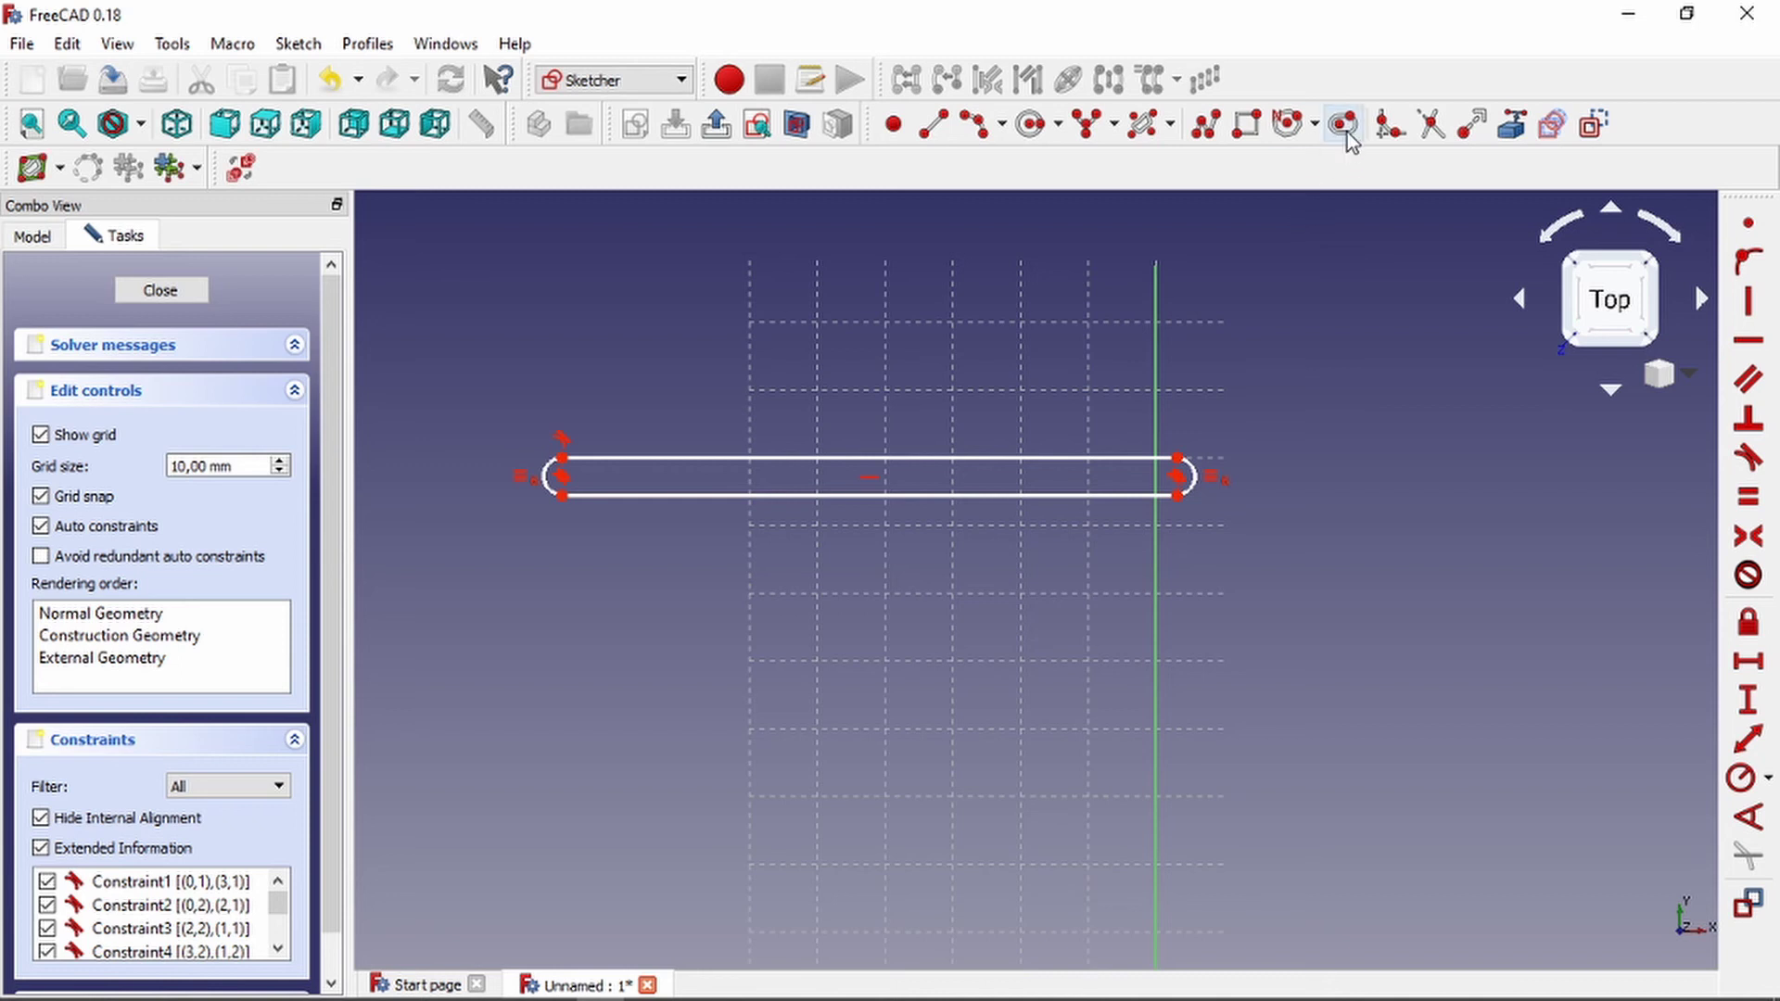
drag(392, 404, 1324, 654)
key(Delete)
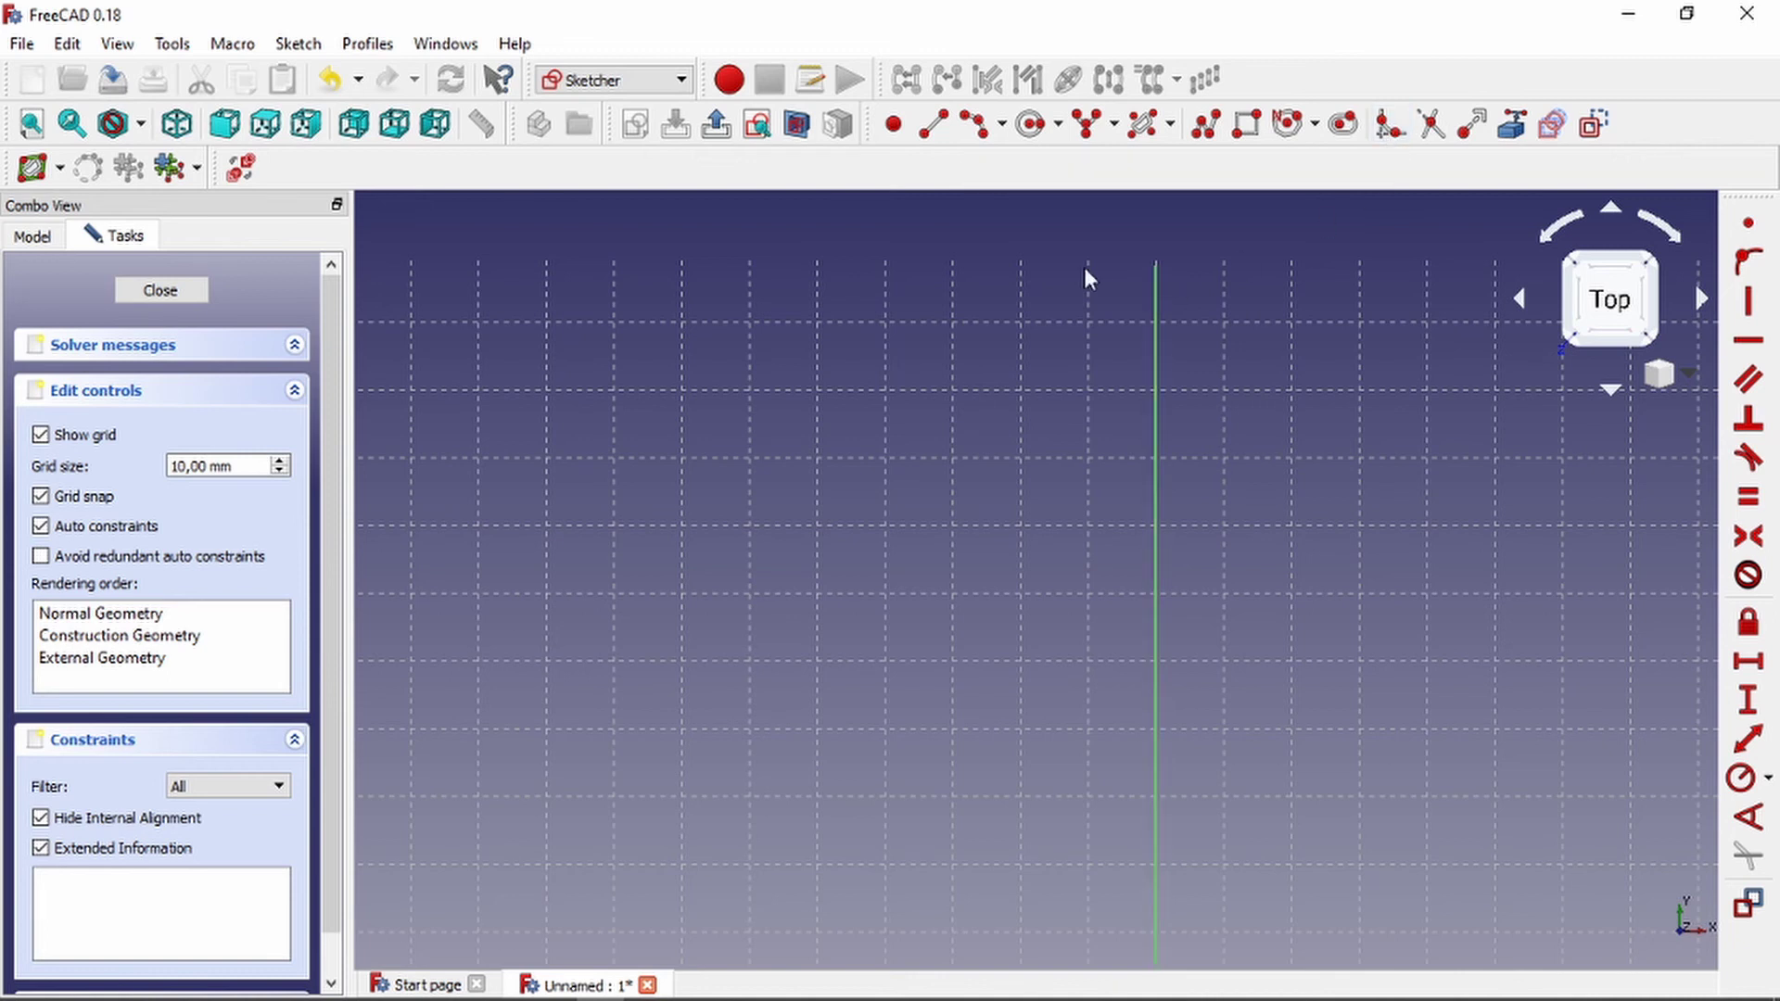
Draw an open polyline of seven alternating vertical and horizontal segments, stepping down to the vertical axis, across, and back up on its other side.
click(1205, 131)
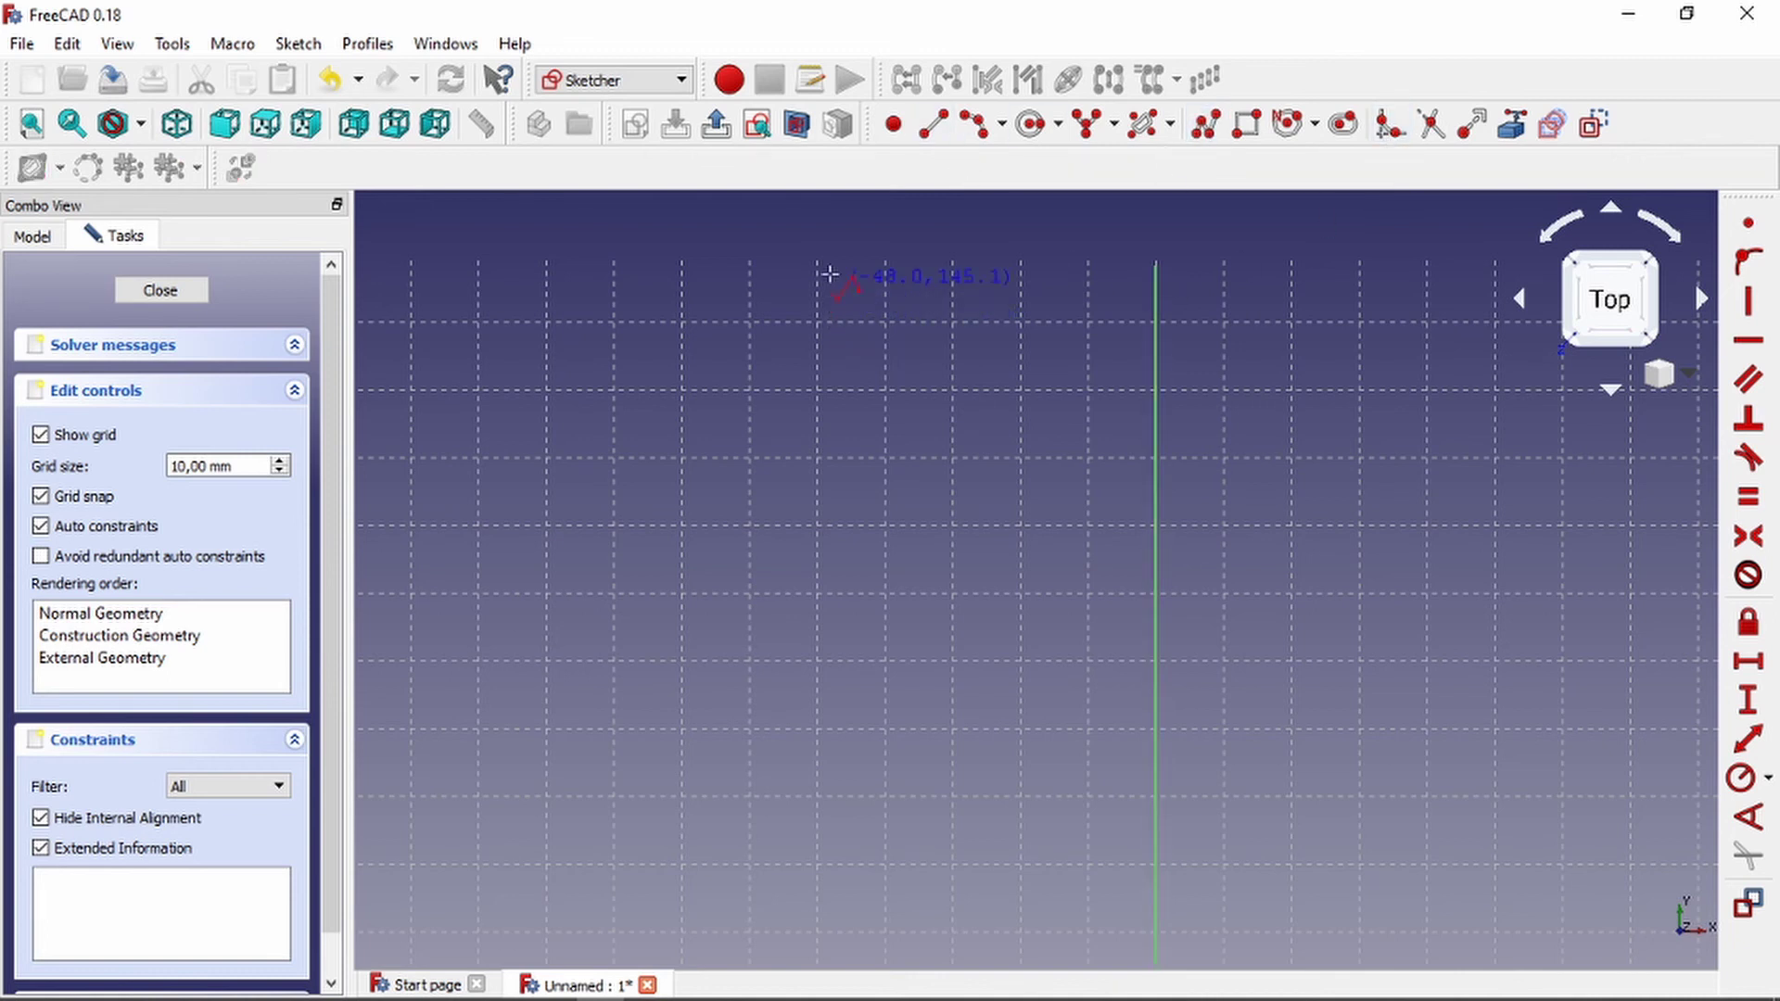
click(823, 257)
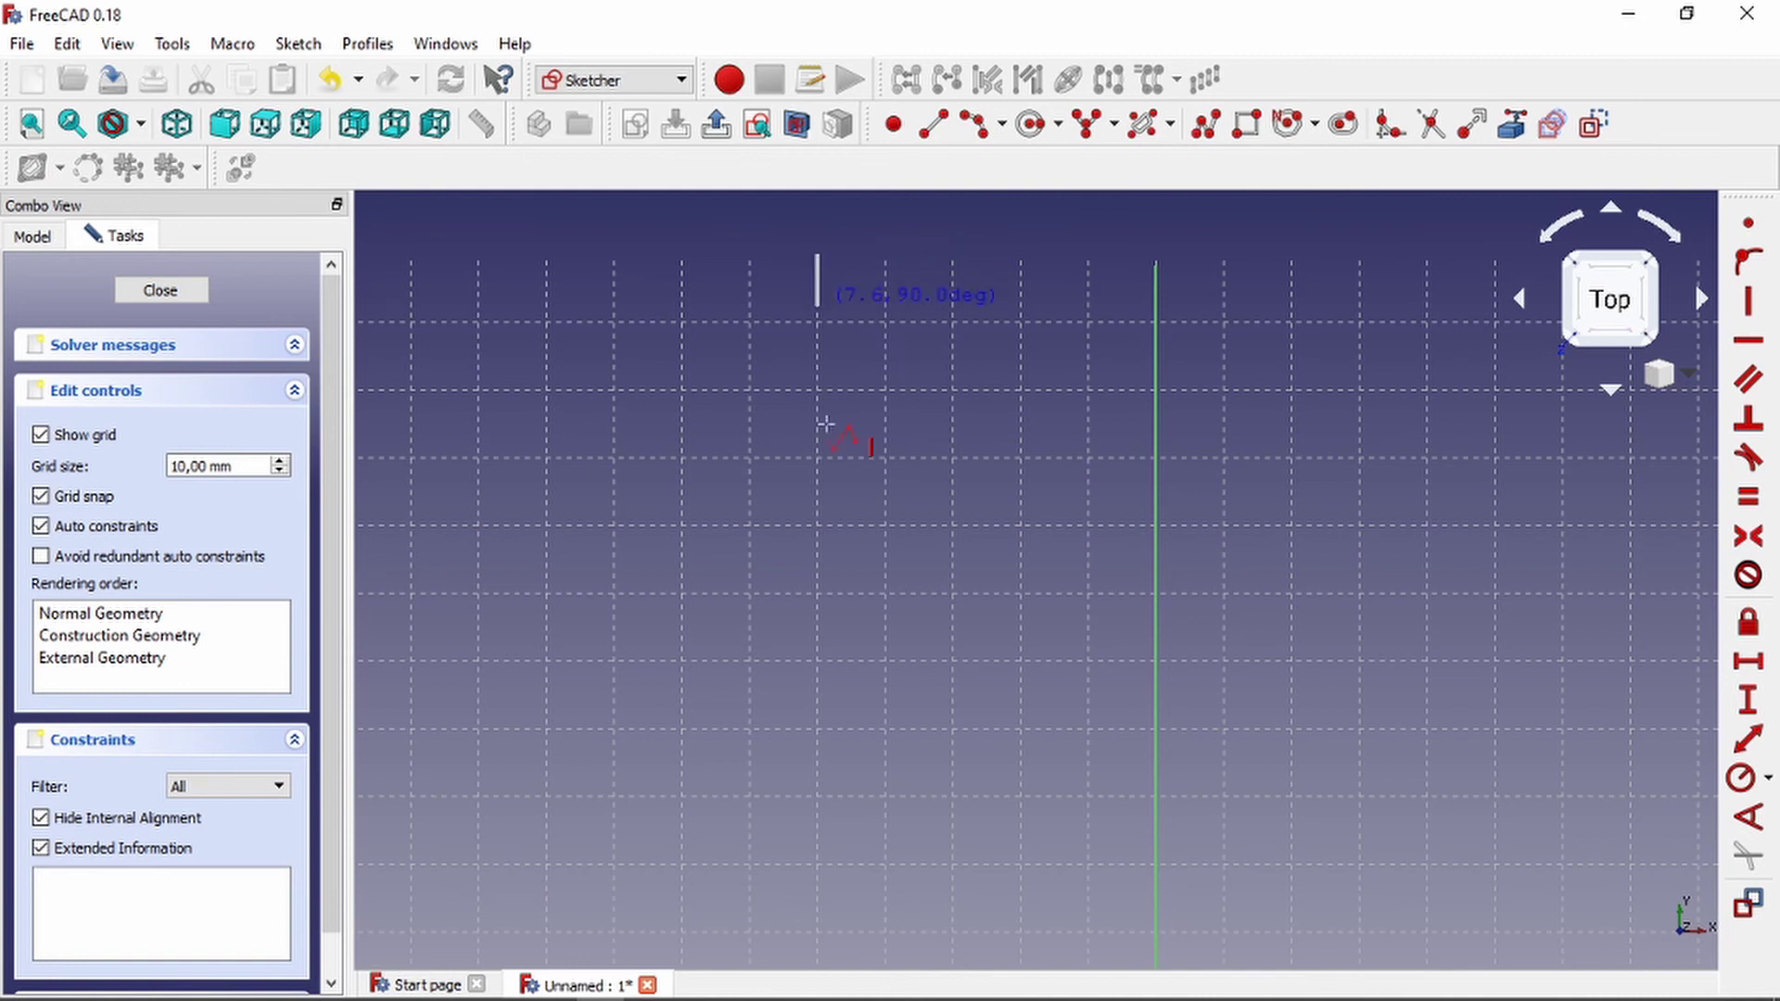
click(819, 662)
scroll(1206, 547, down, 2)
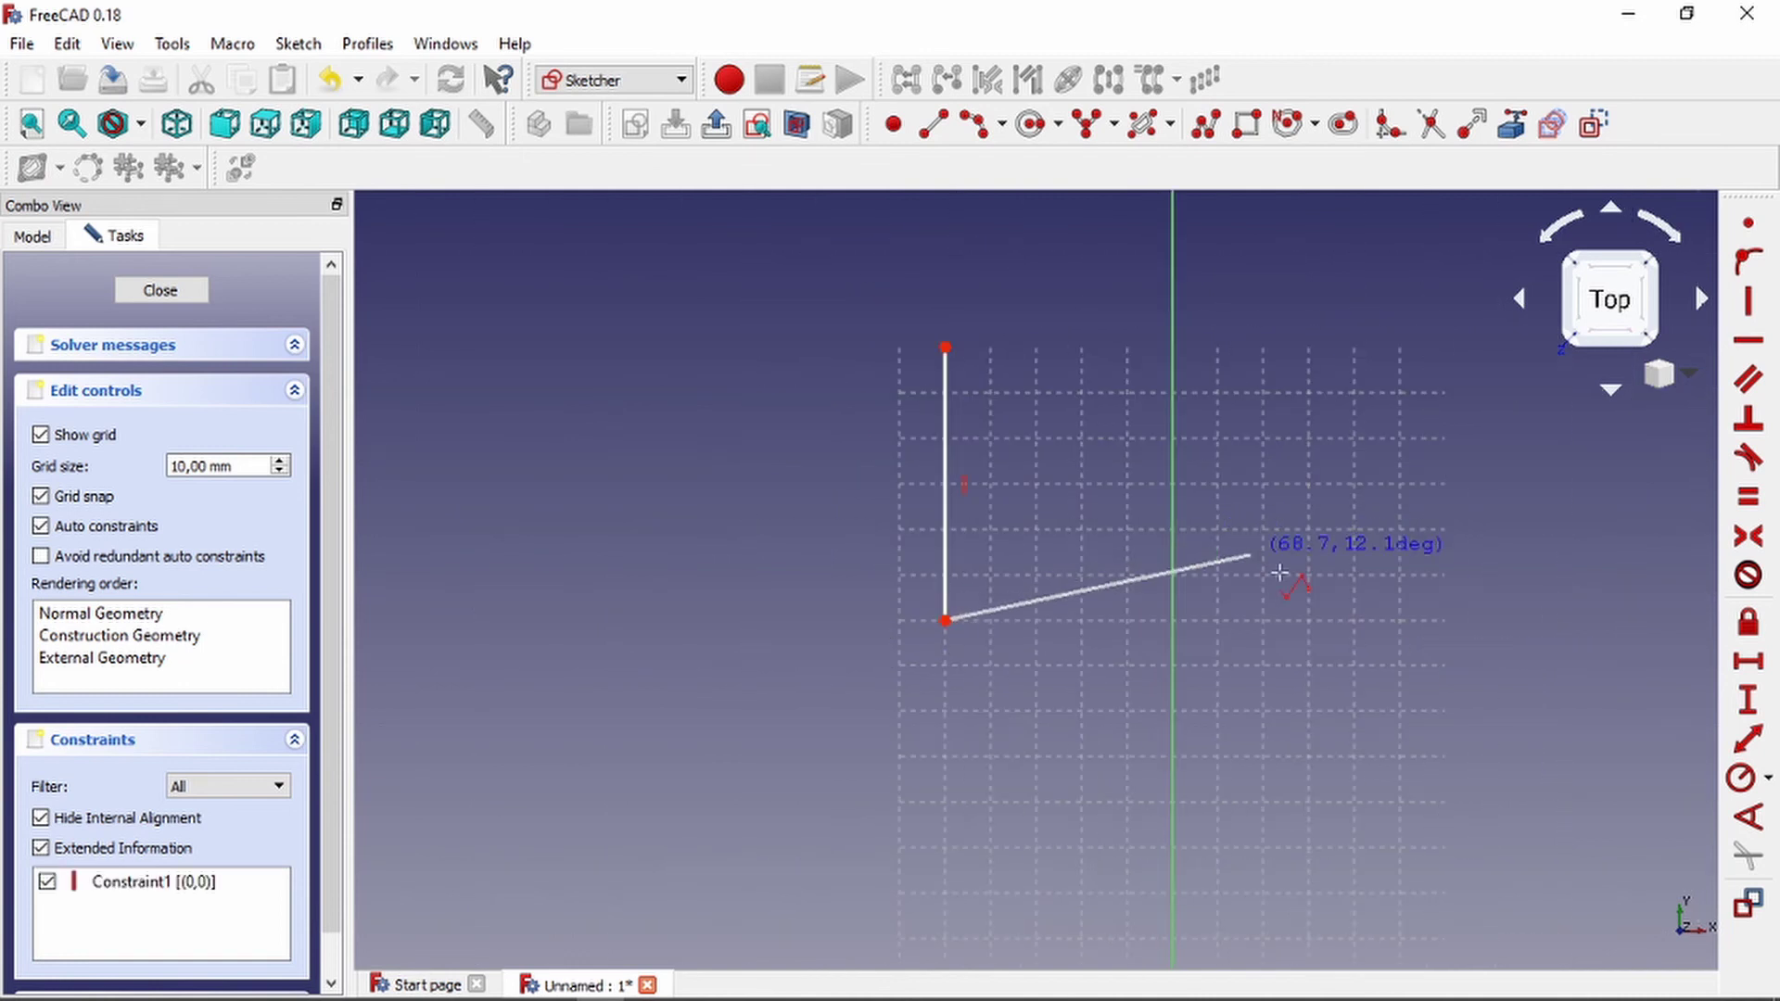
click(1172, 620)
click(1174, 815)
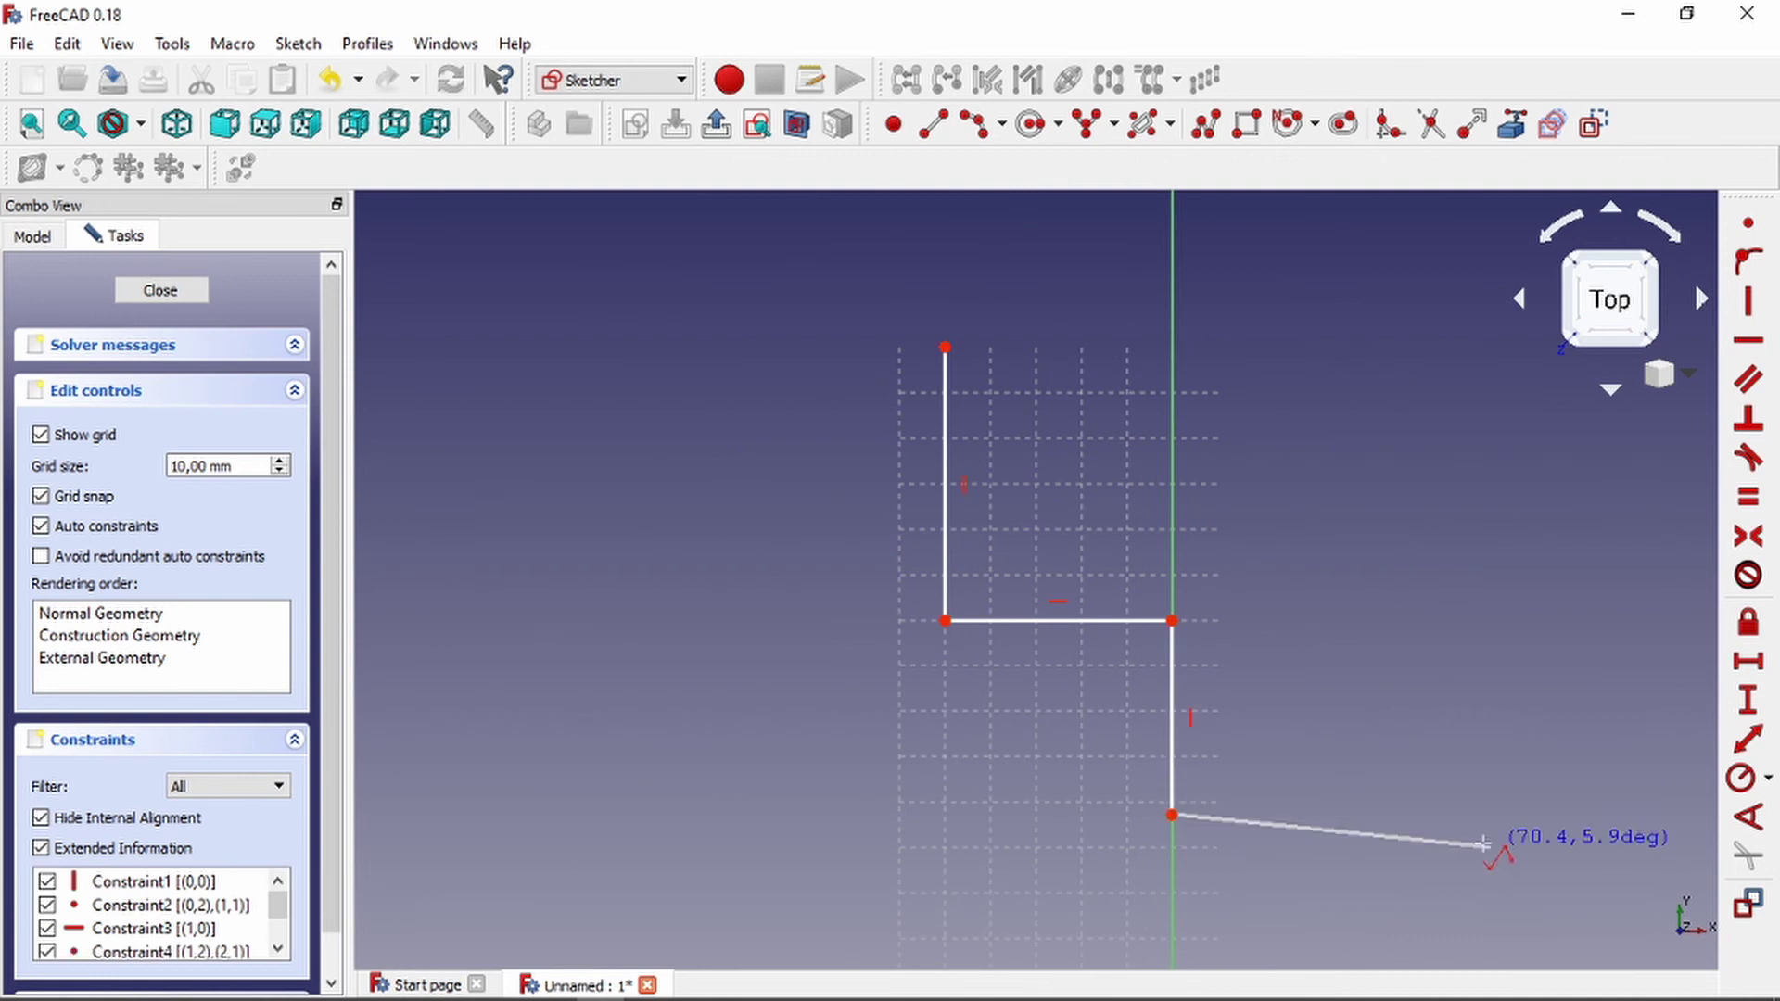
click(1461, 815)
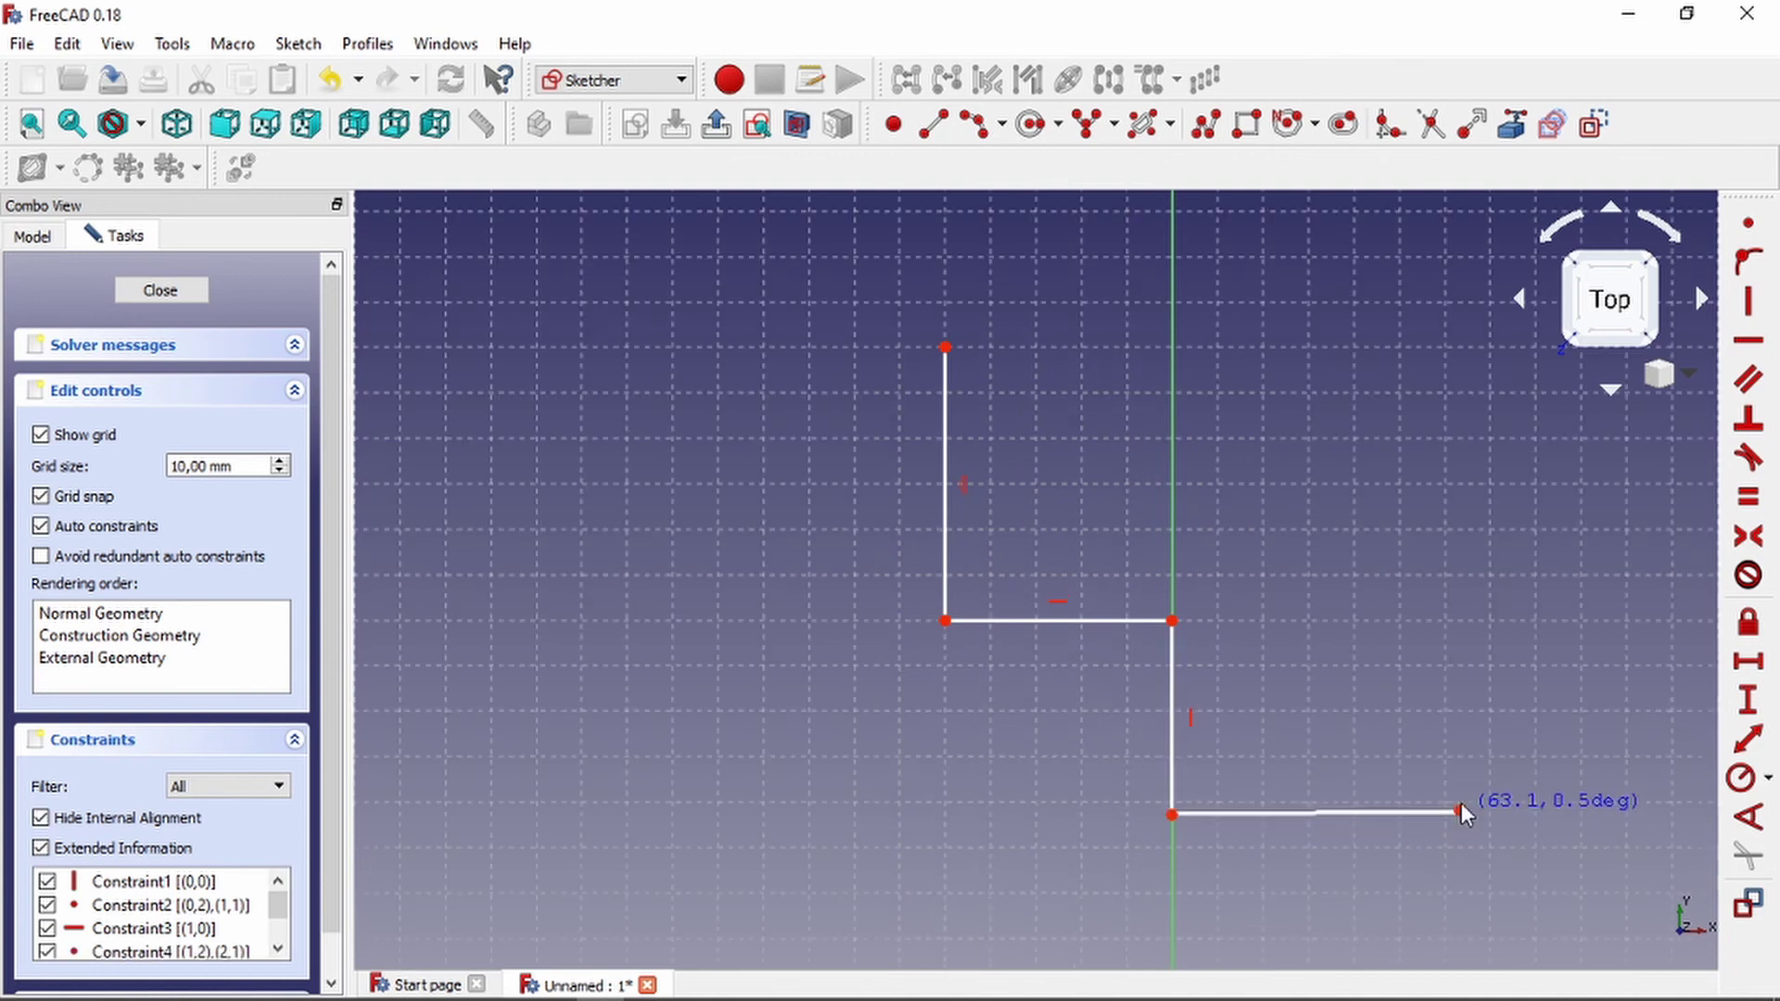
click(1460, 481)
click(1264, 482)
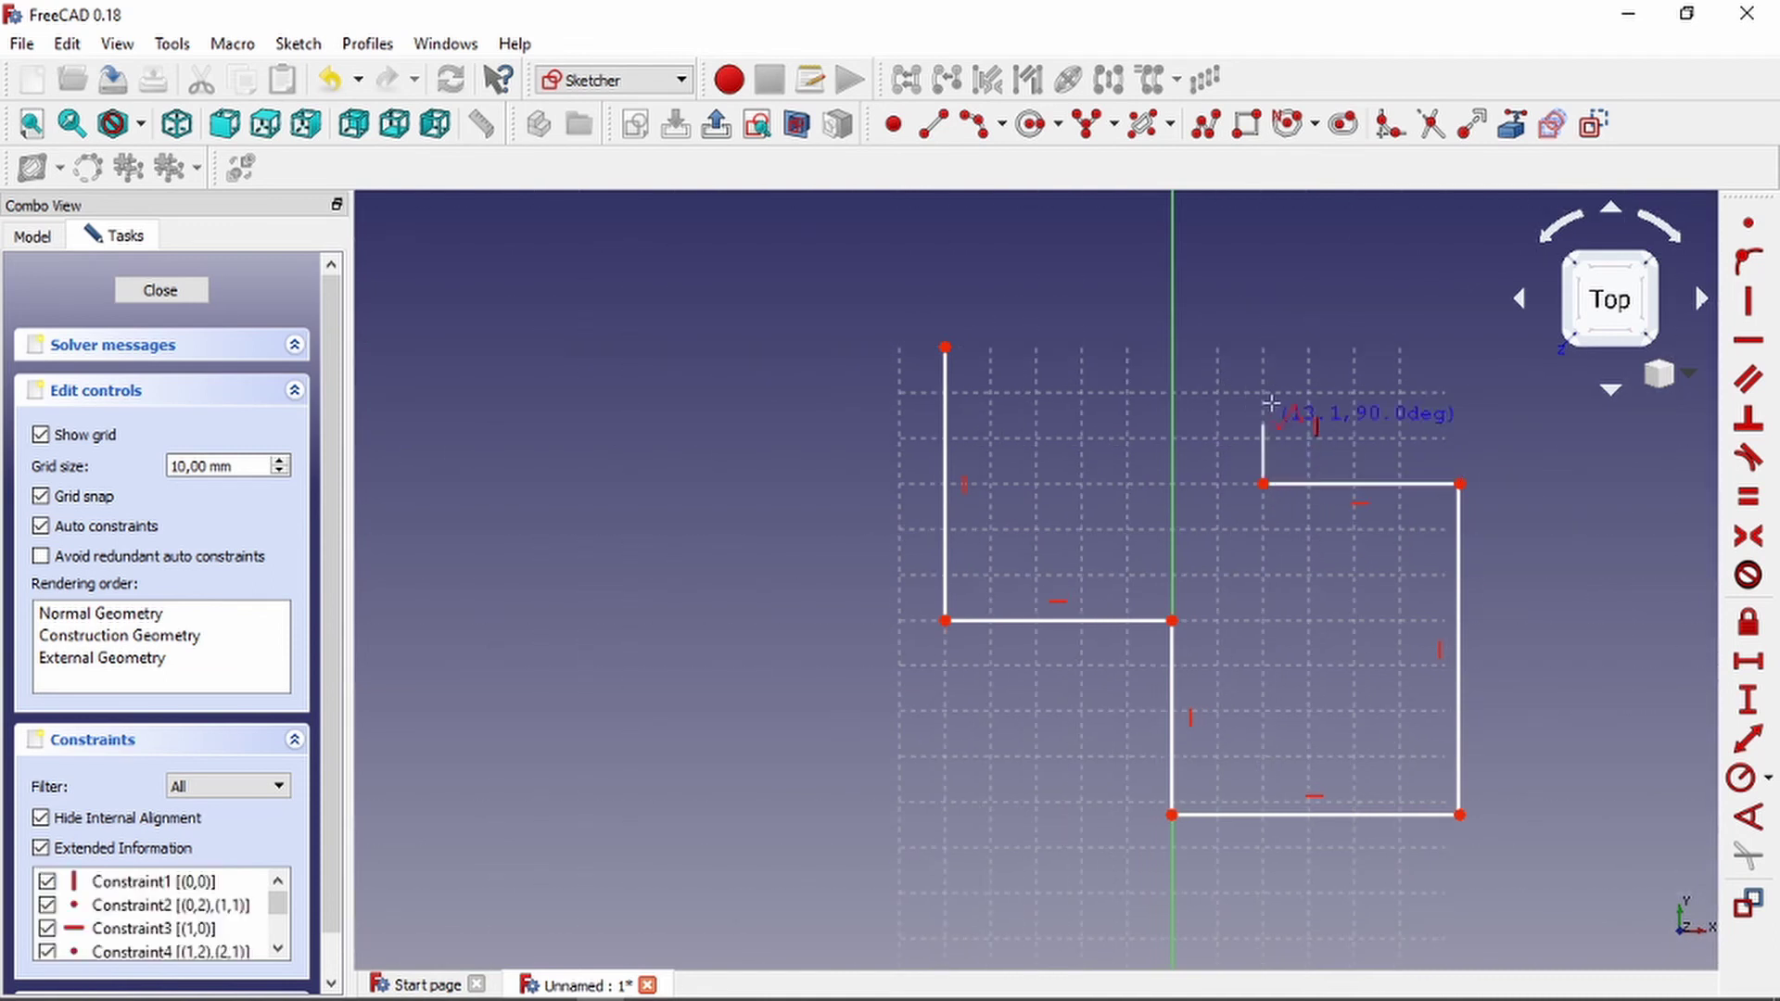
click(1264, 350)
right_click(1103, 325)
Fillet the polyline's leftmost lower corner between the long vertical segment and the adjoining horizontal segment.
scroll(1171, 586, up, 2)
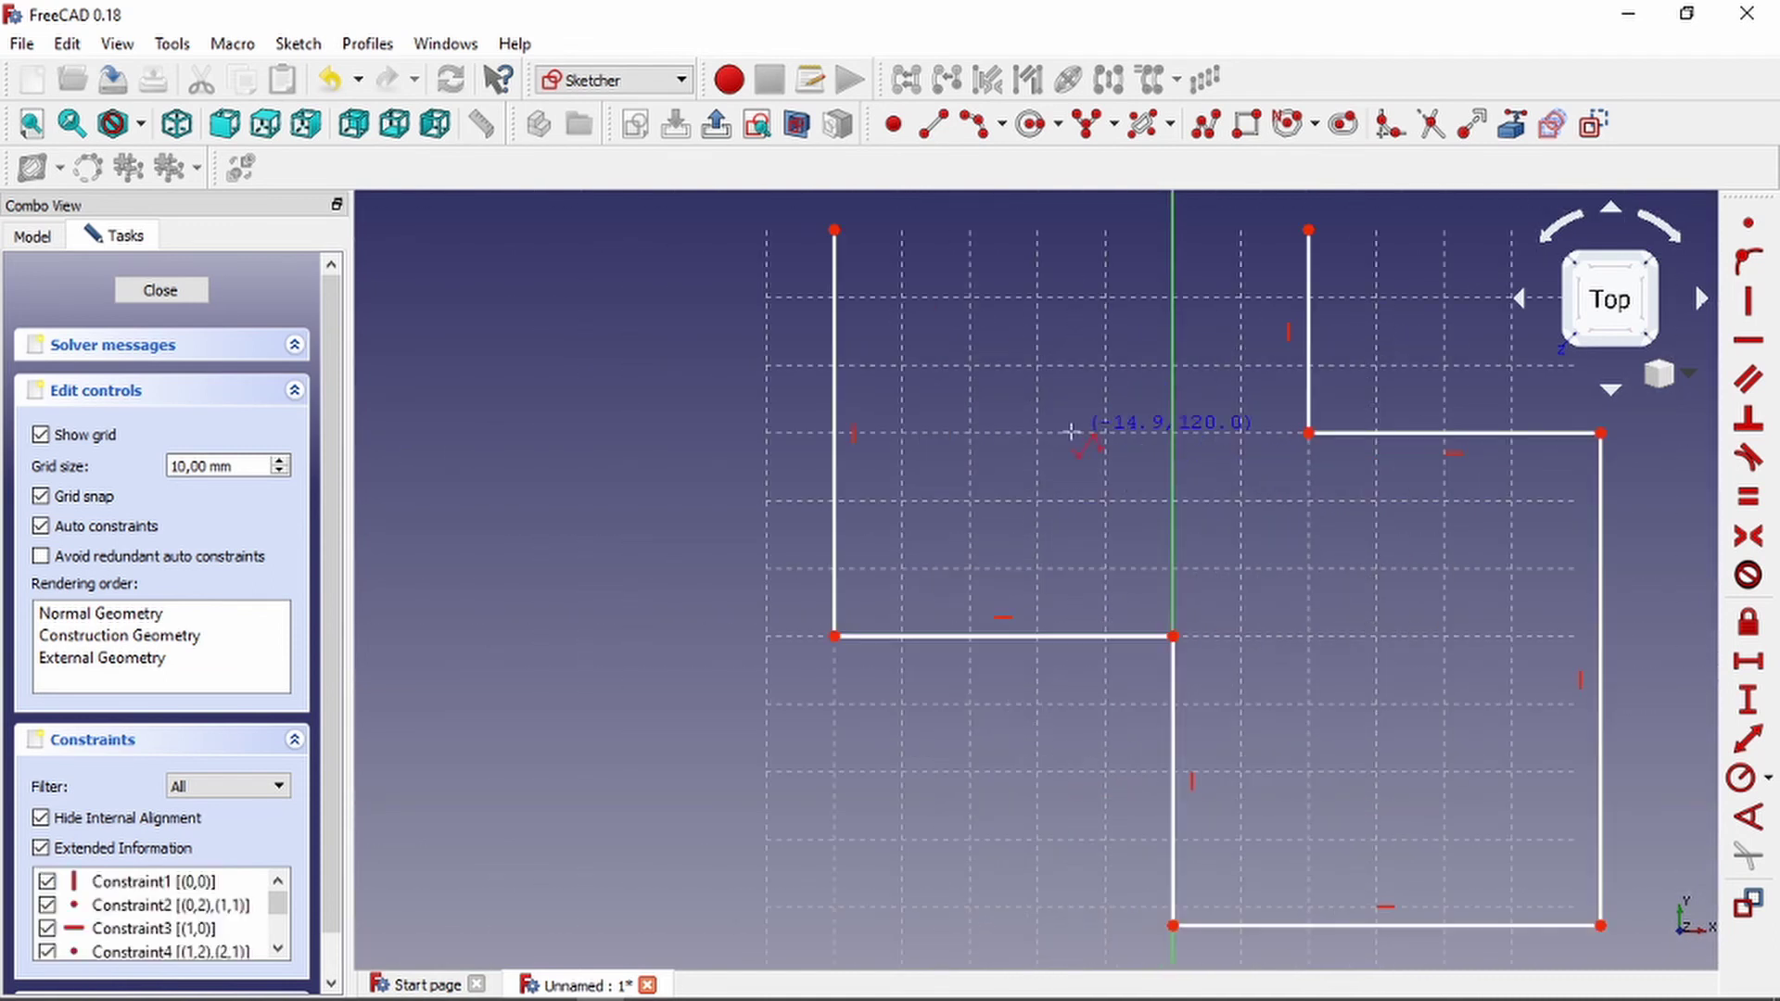
click(1388, 130)
click(836, 593)
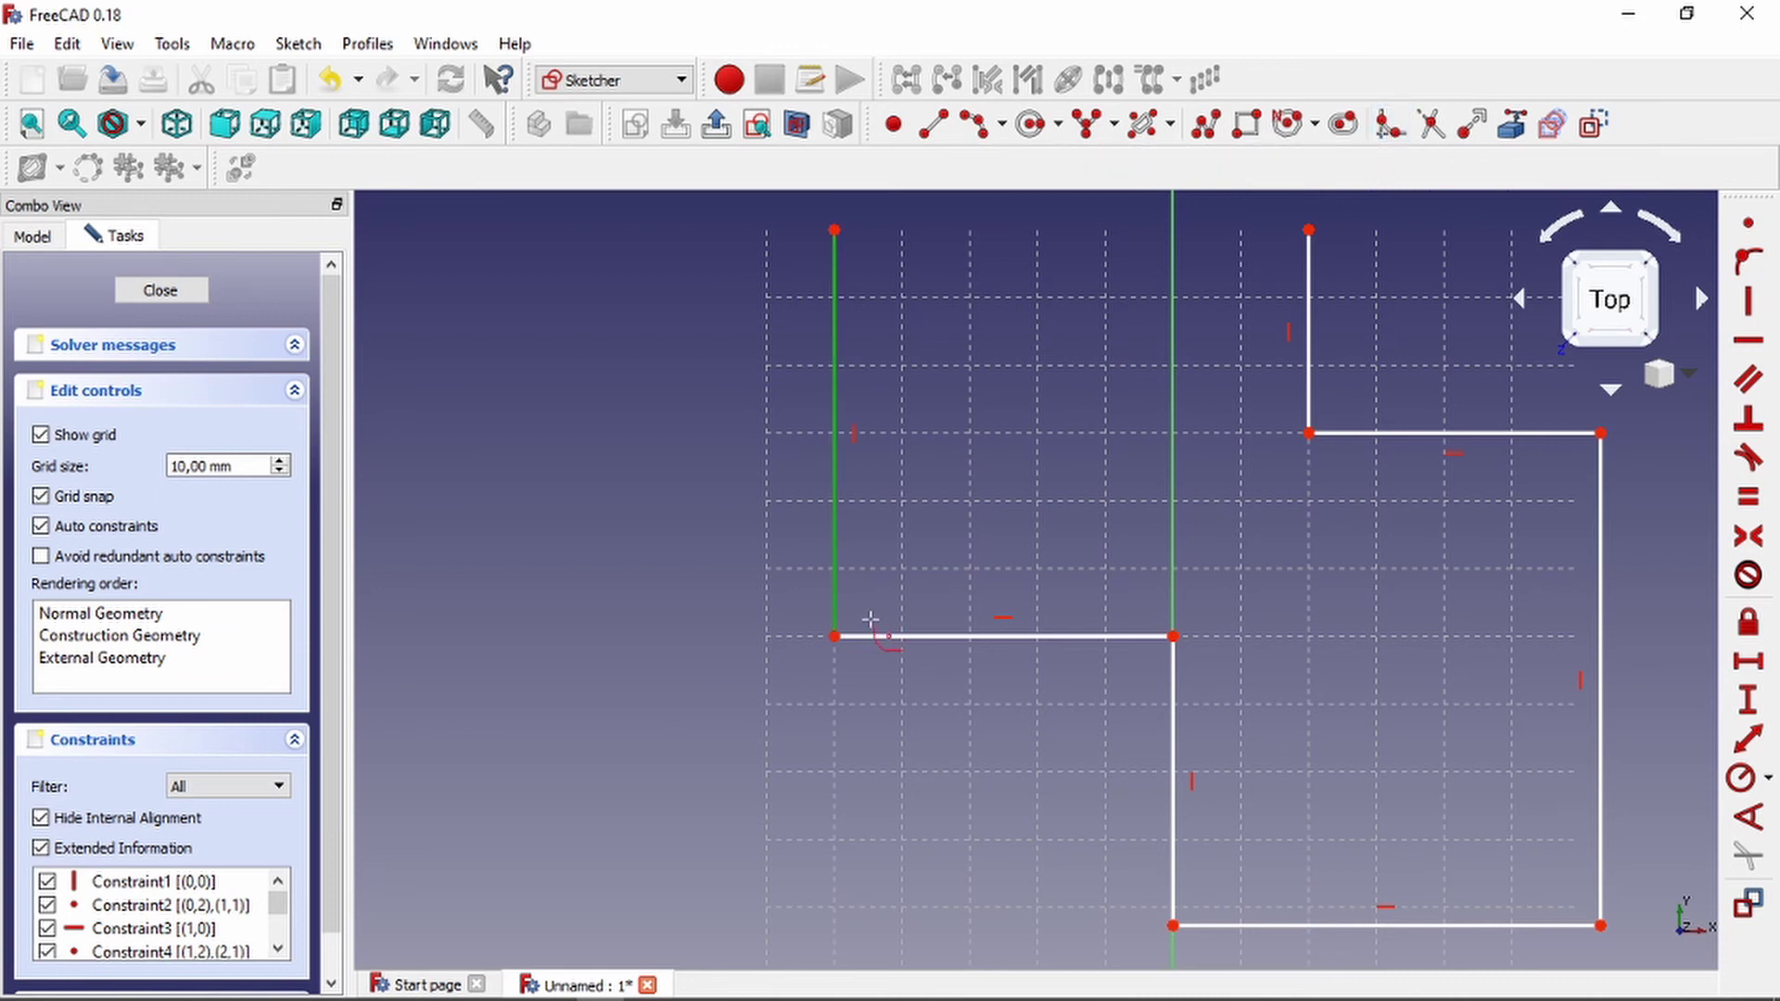
click(886, 637)
scroll(938, 638, down, 2)
scroll(1085, 741, up, 2)
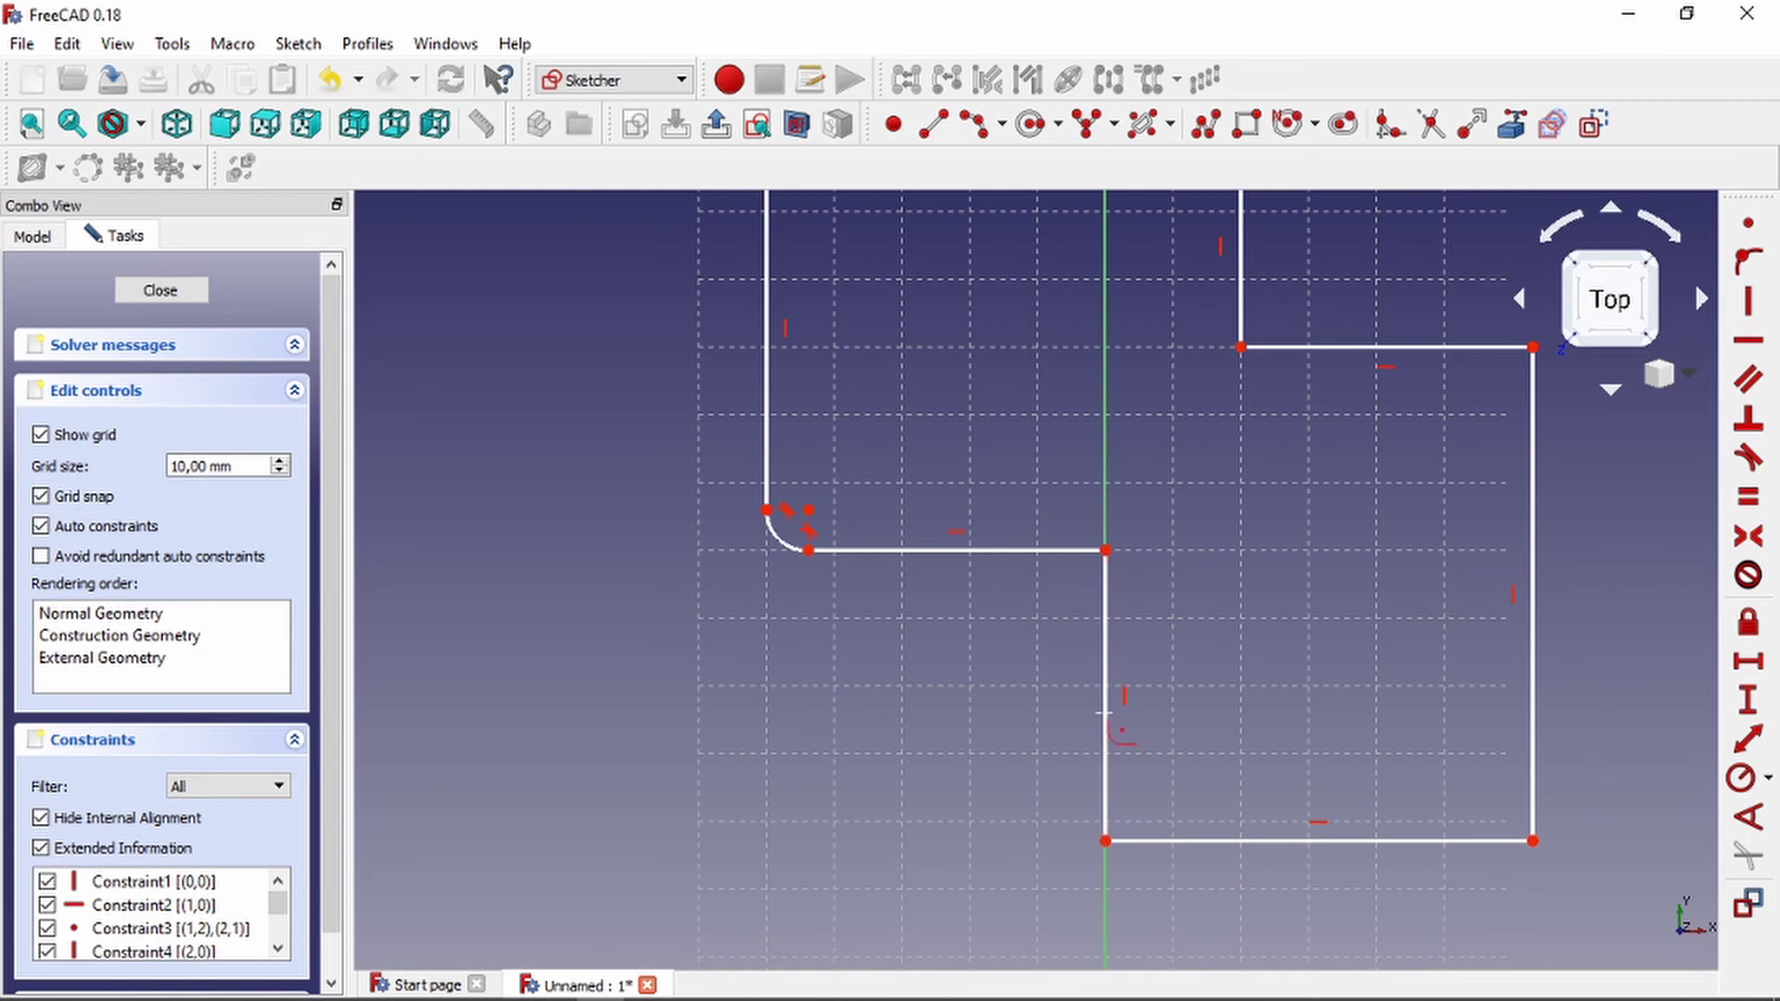
Fillet the two corners at the ends of the polyline's lowest horizontal segment.
click(1103, 715)
click(1150, 841)
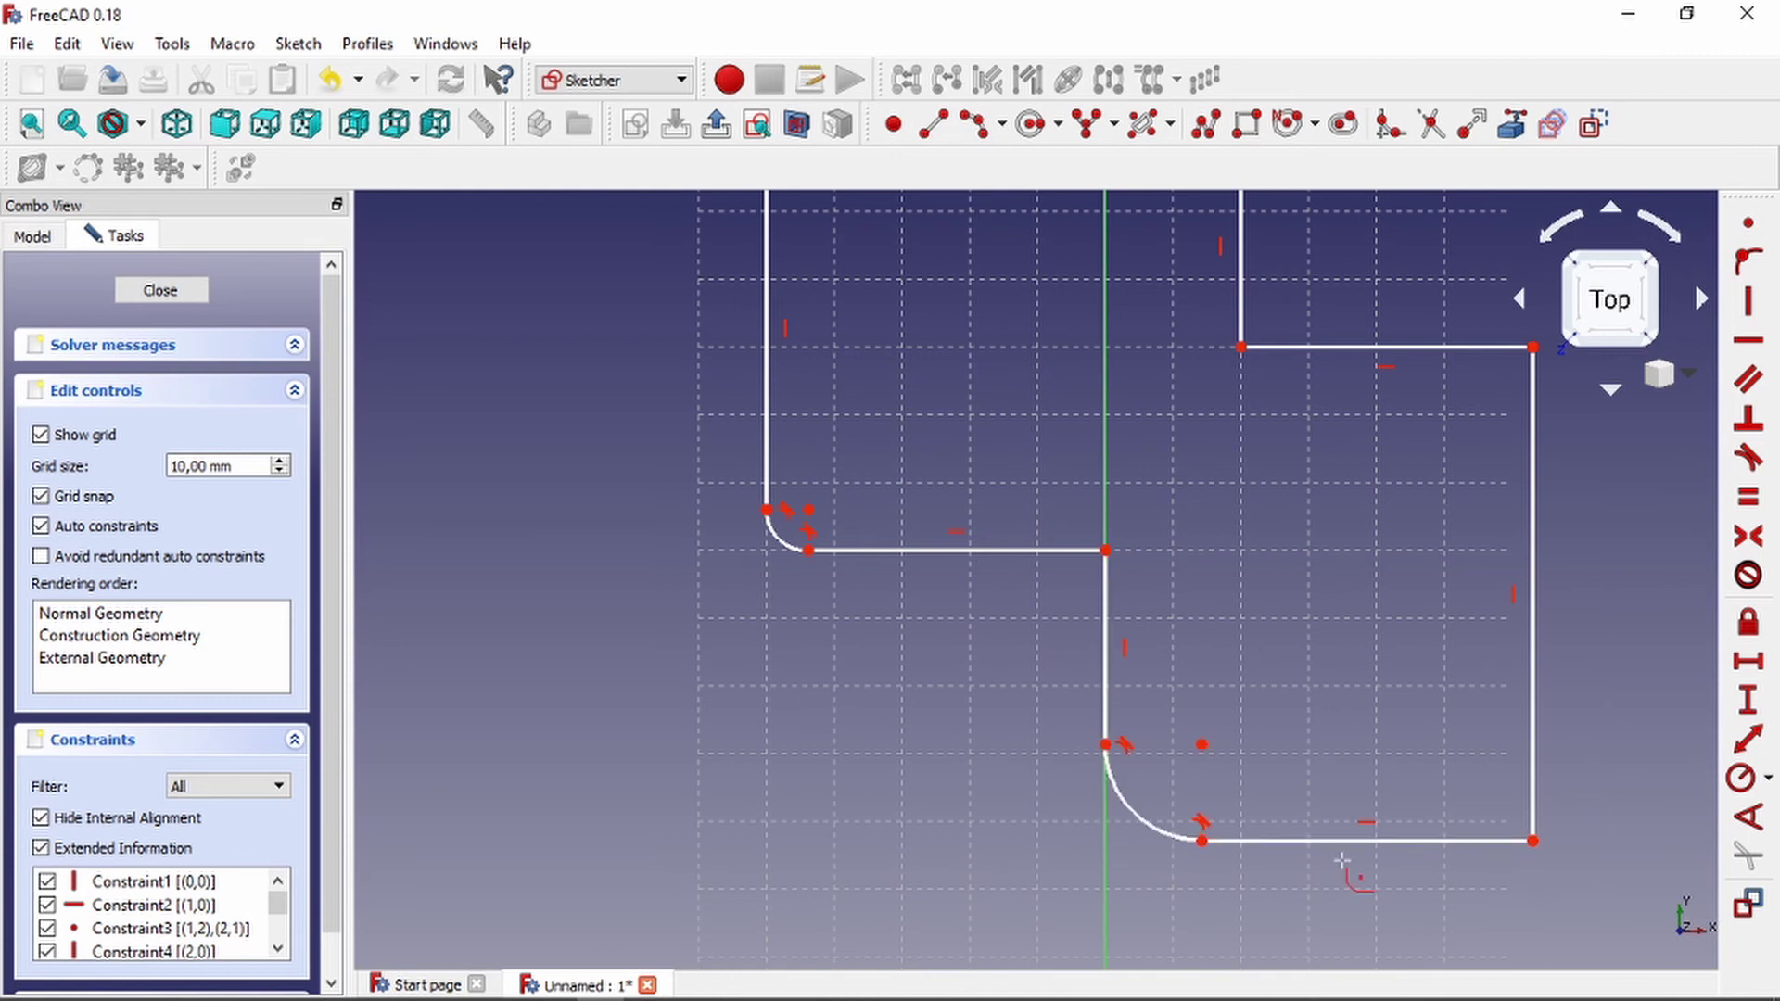
click(1425, 844)
click(1534, 761)
scroll(1503, 699, down, 2)
scroll(1454, 458, up, 2)
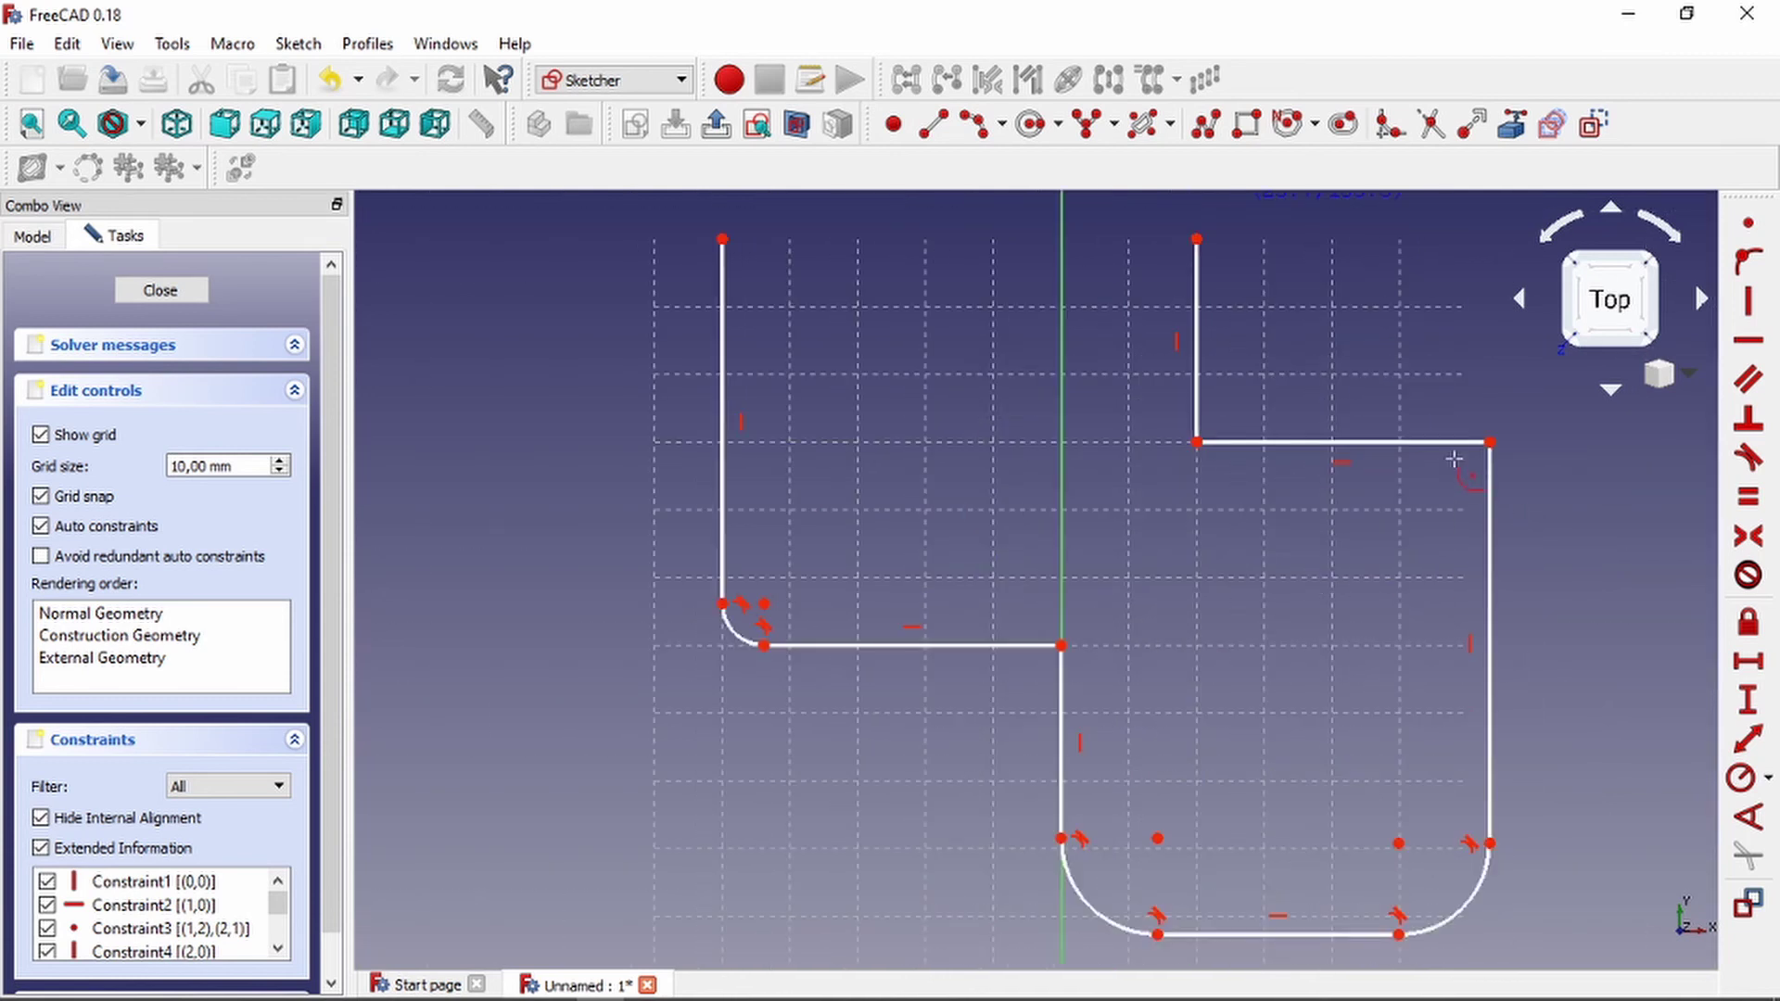
Fillet both corners at the ends of the polyline's upper horizontal segment, right of the vertical axis.
click(1479, 473)
click(1453, 449)
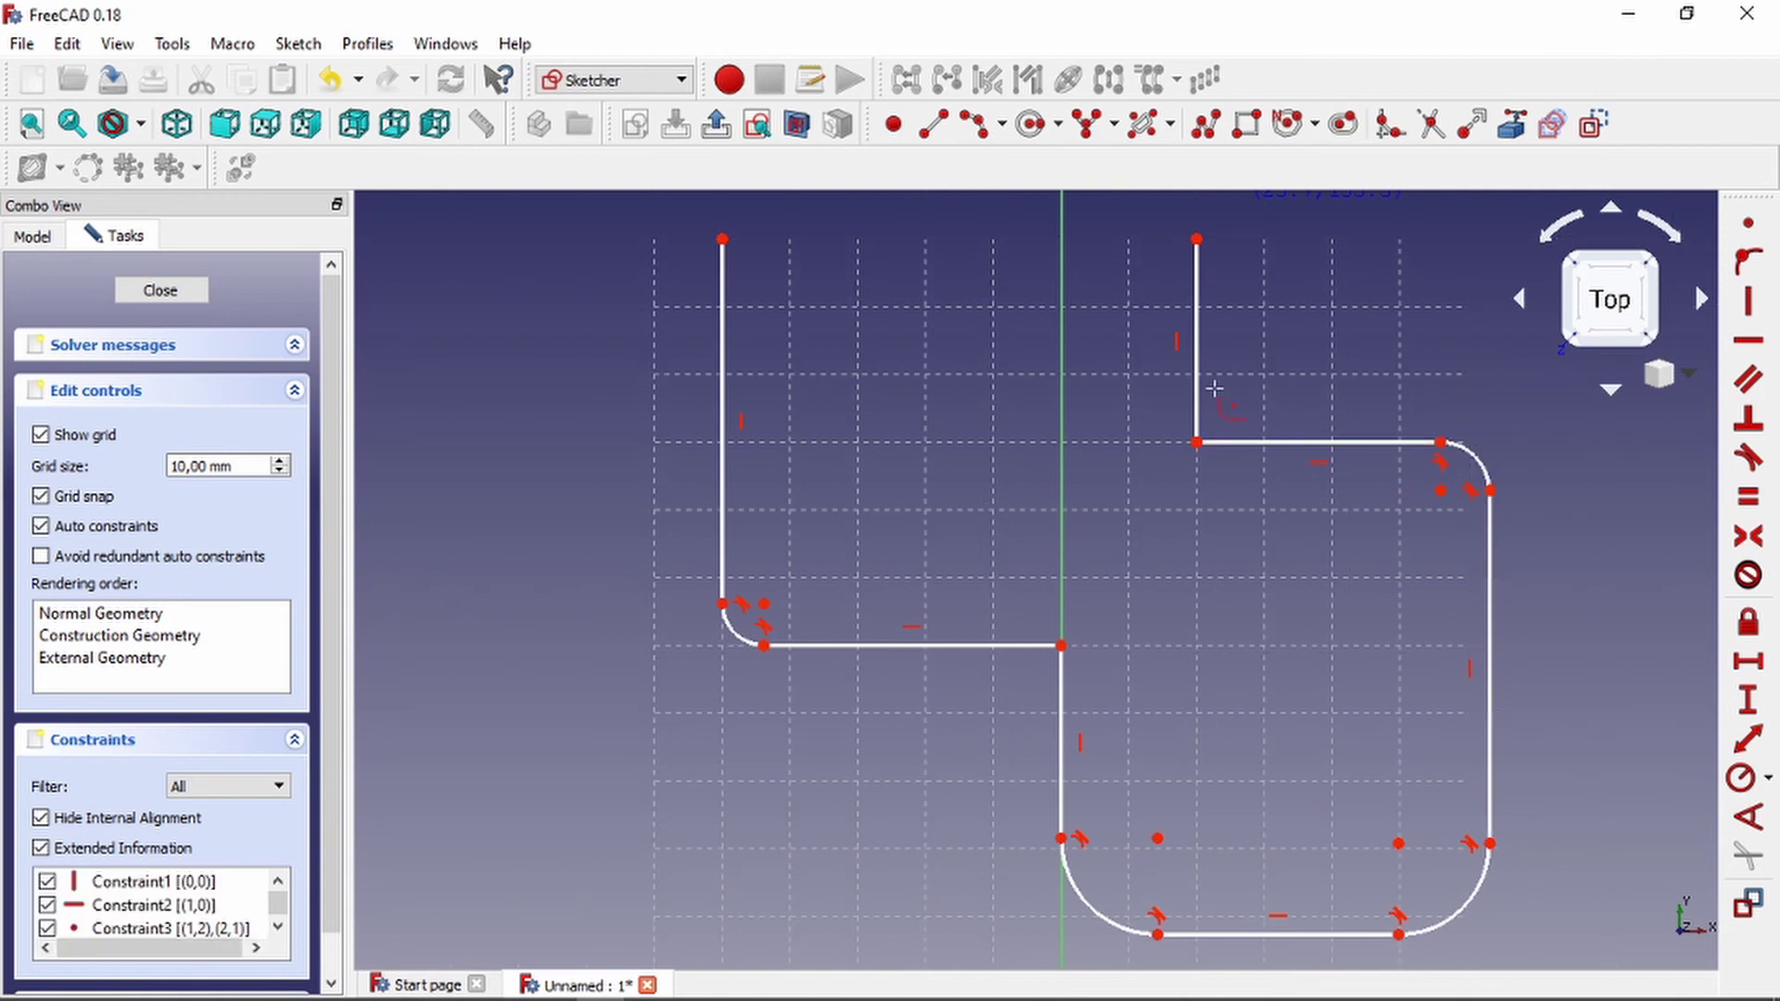
click(1199, 417)
click(1232, 443)
Constrain the radius of the polyline's leftmost fillet to 5 mm.
scroll(937, 603, up, 2)
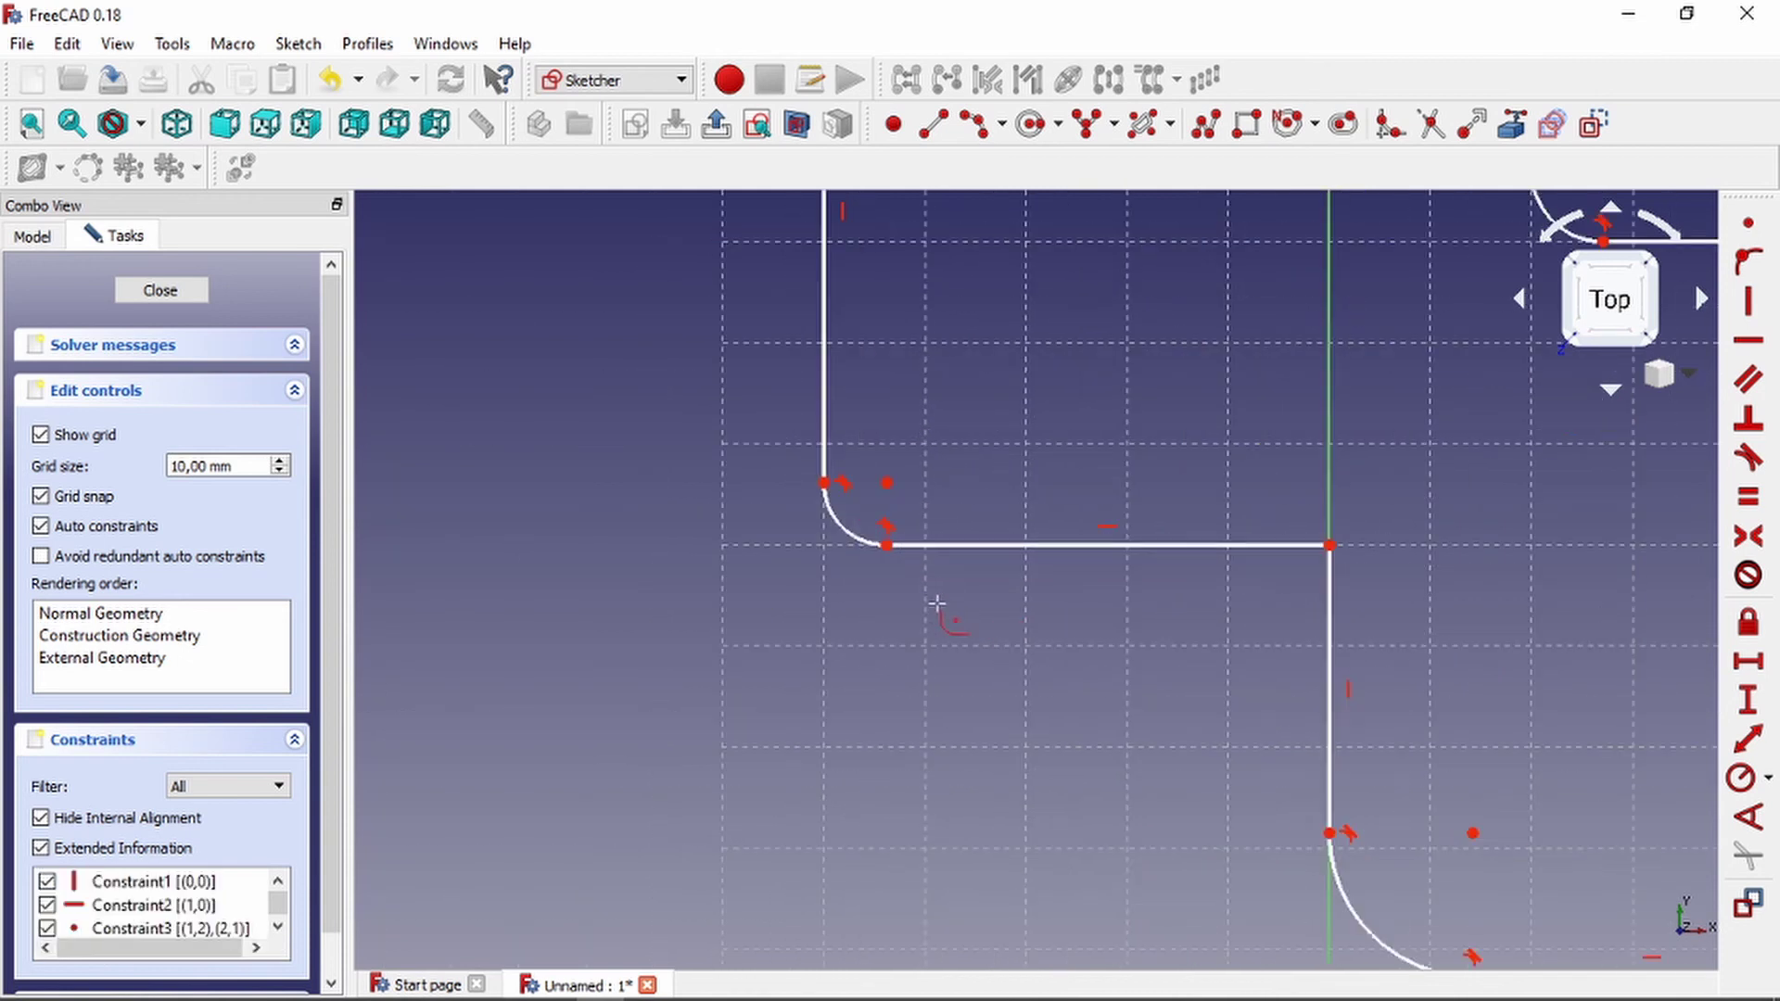
click(1753, 788)
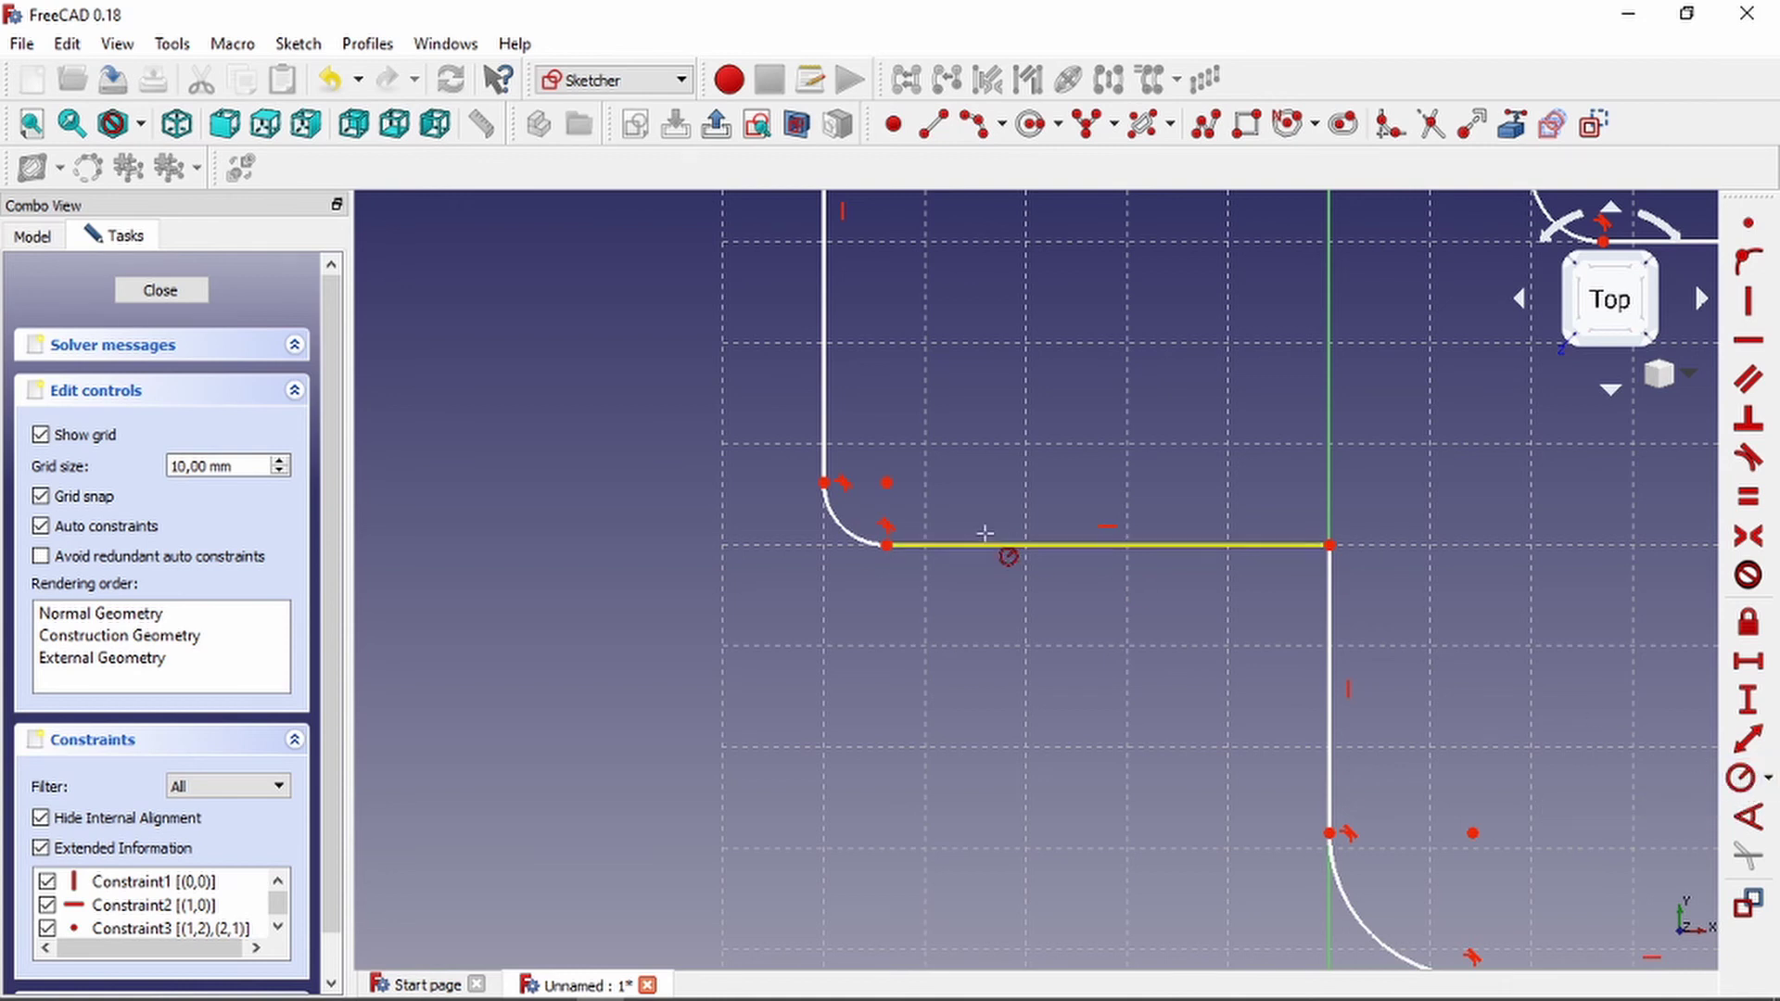
click(861, 539)
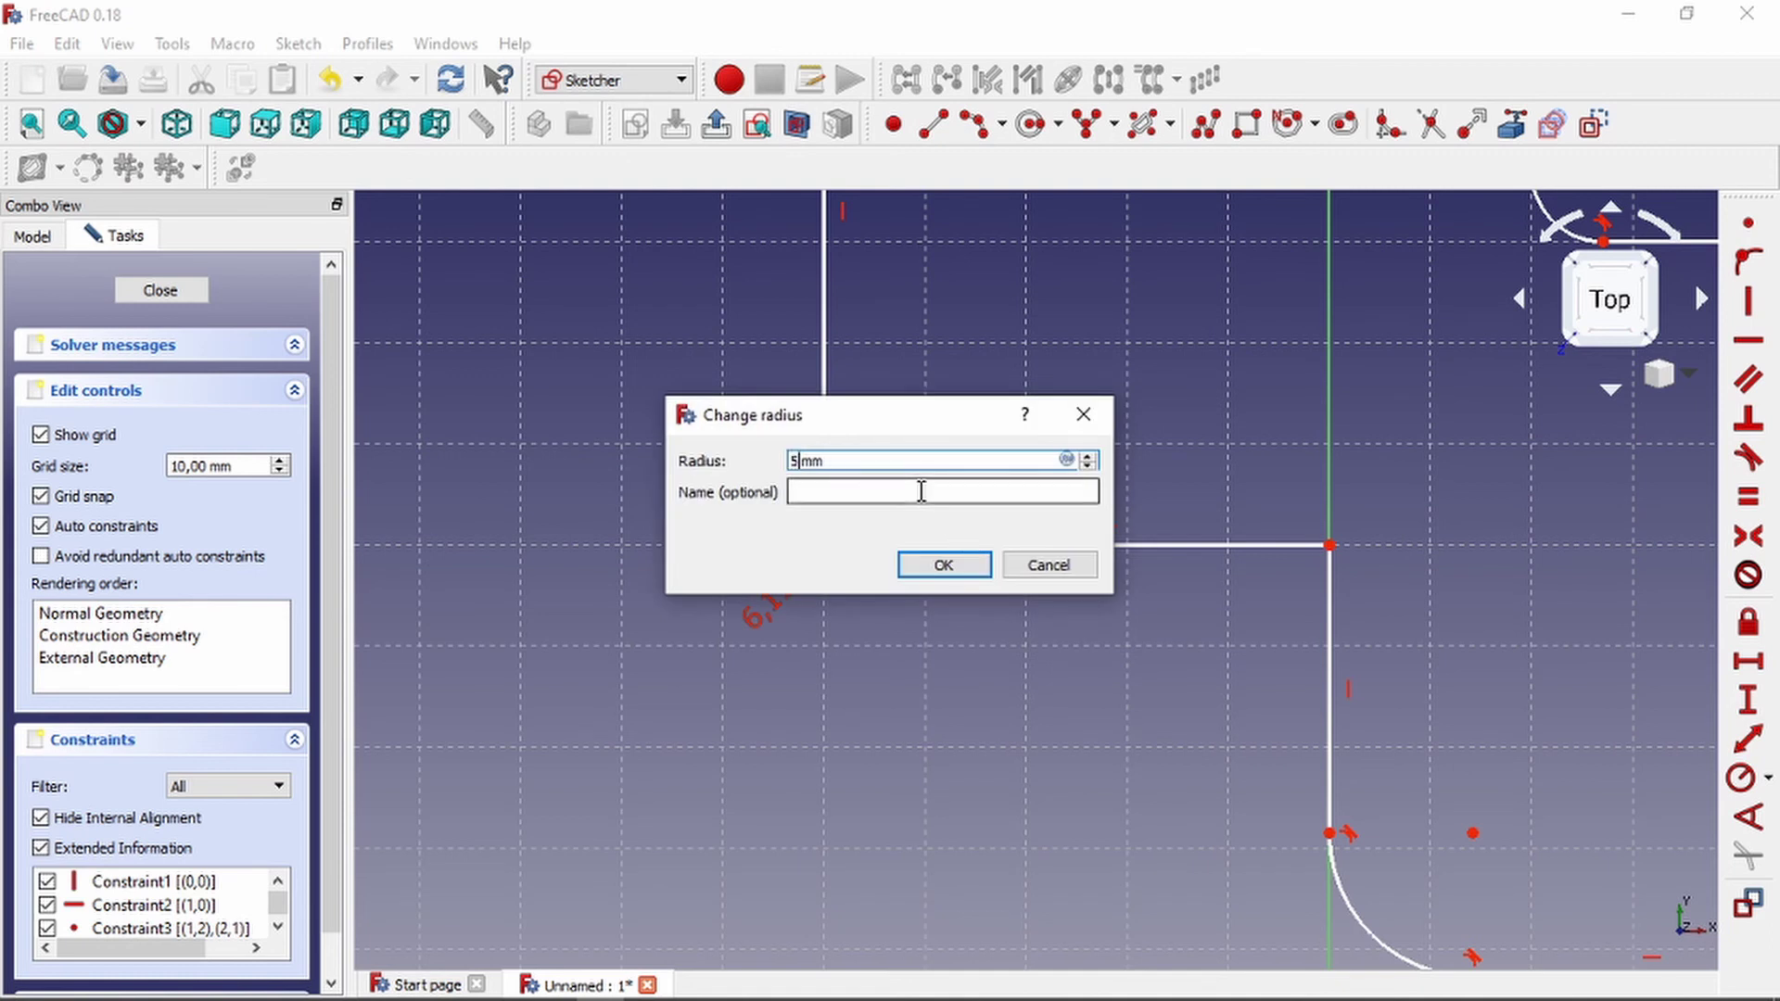
text(5)
click(944, 565)
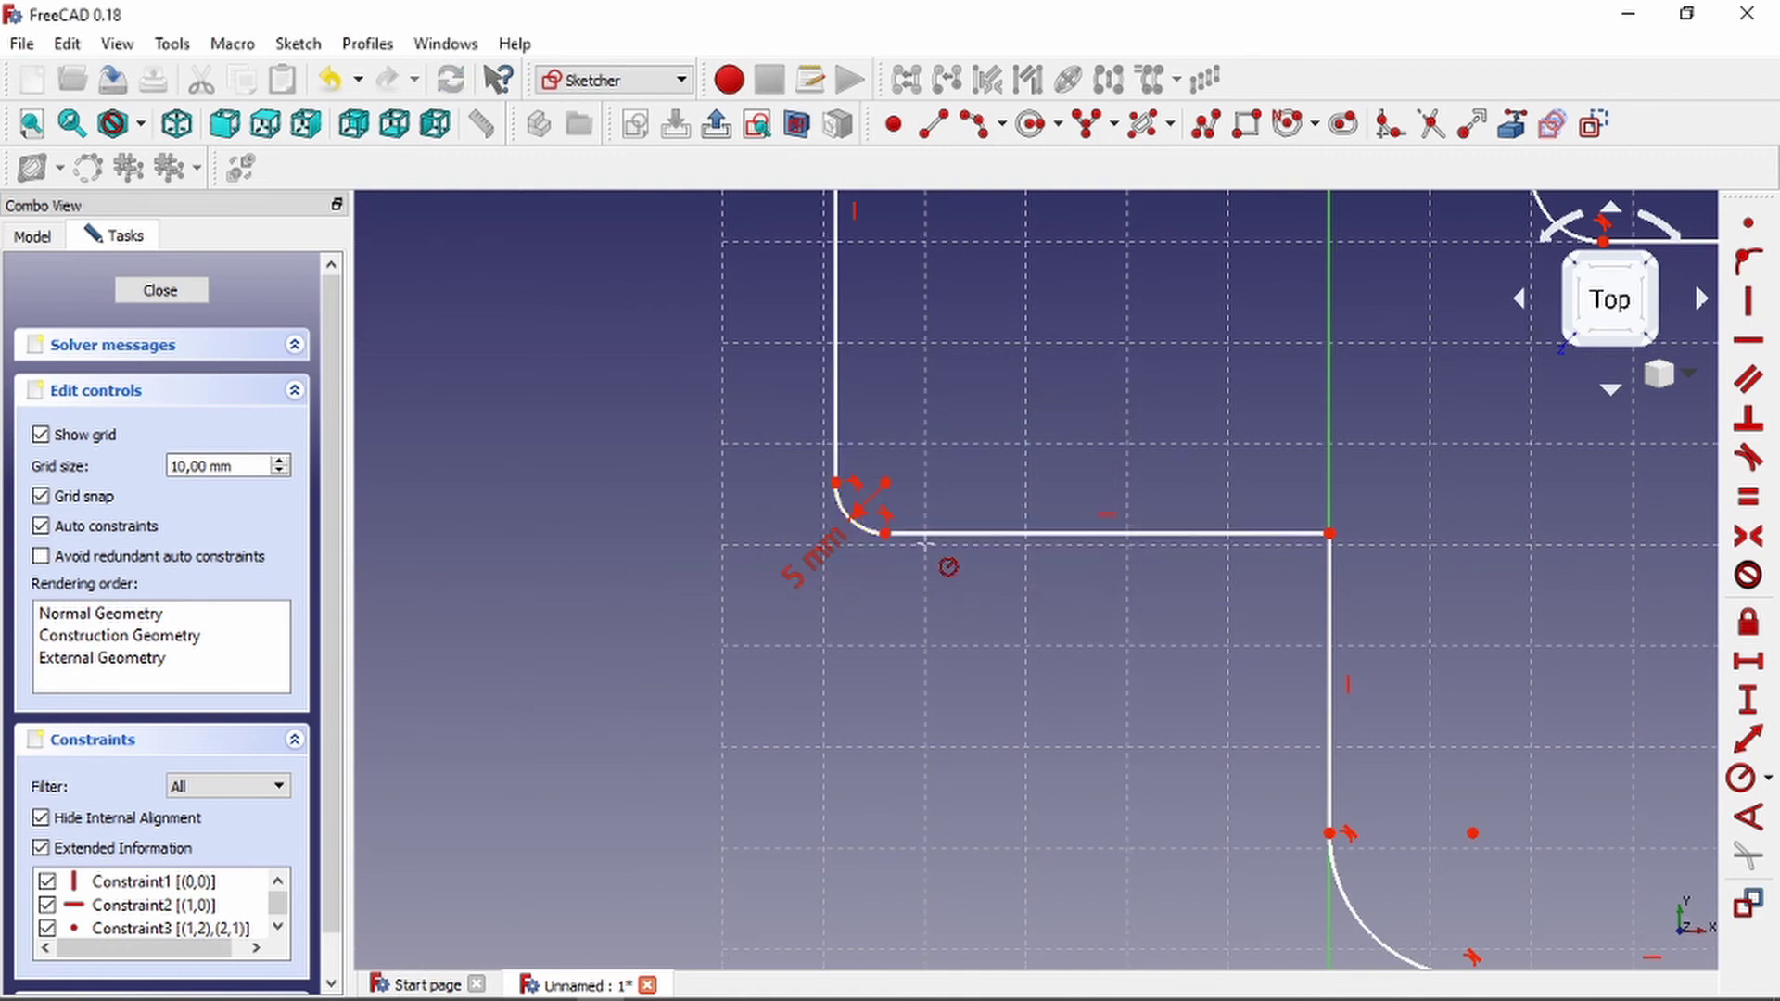
Delete the whole filleted polyline and its constraints from the sketch.
scroll(927, 538, down, 2)
scroll(1150, 417, down, 3)
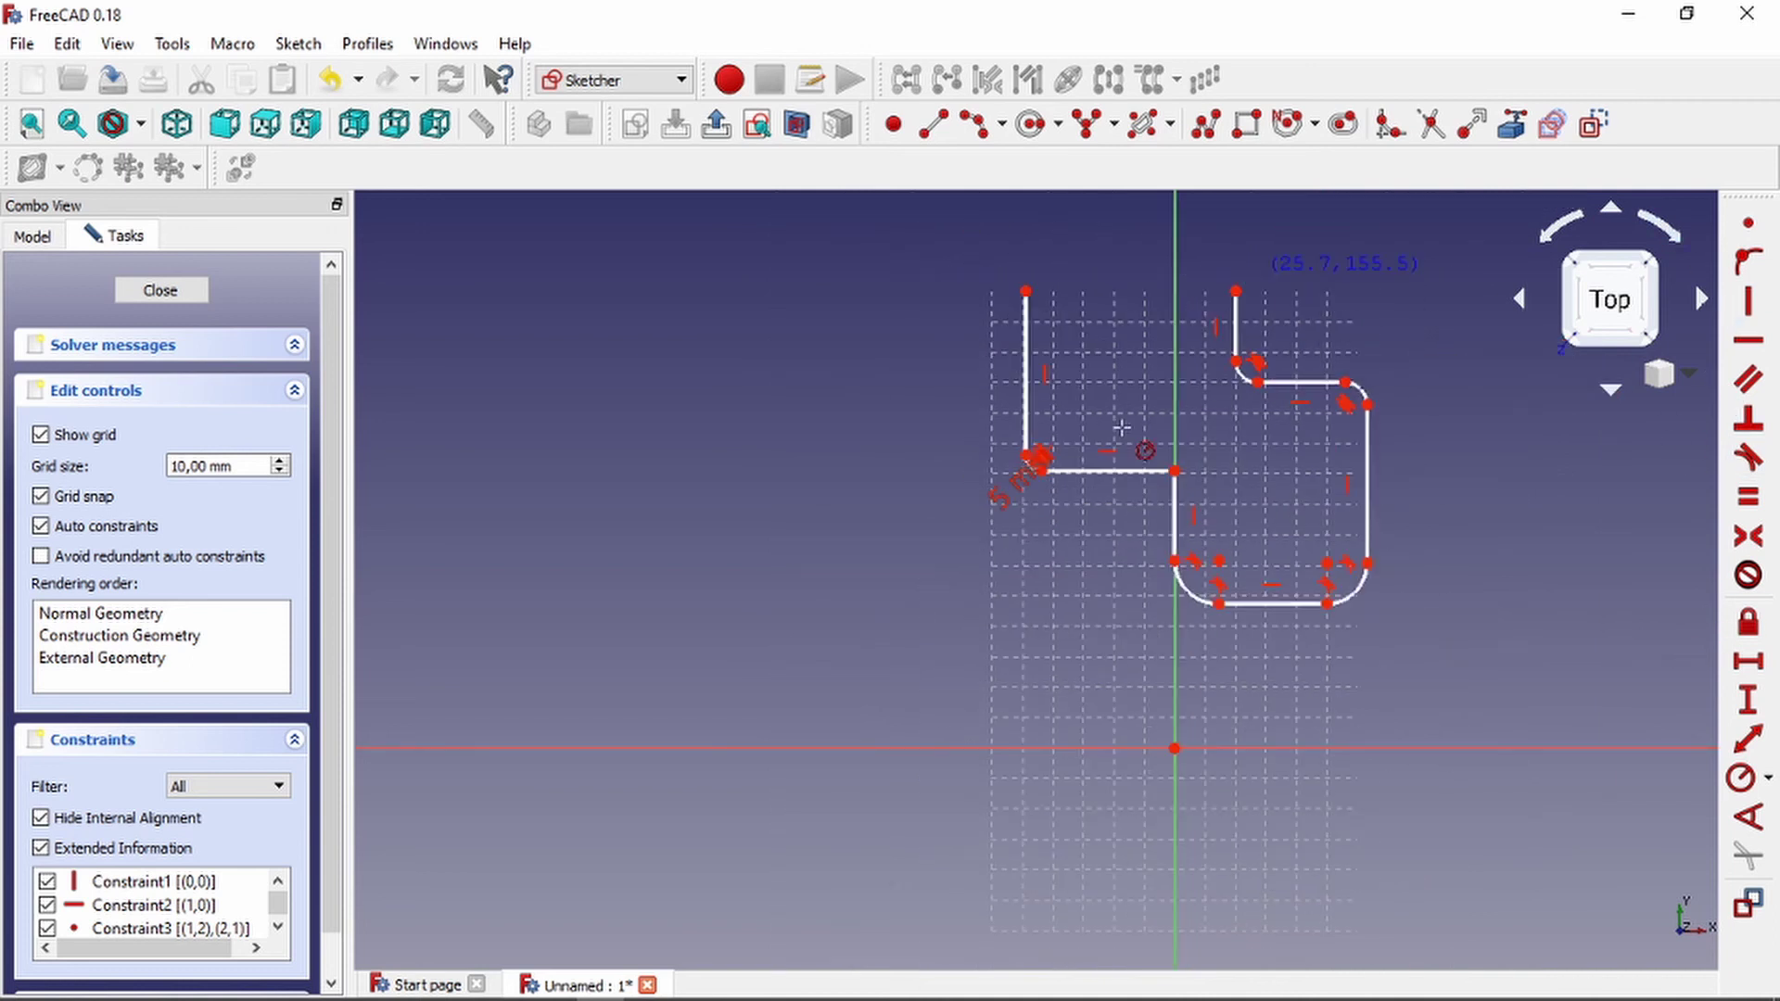
scroll(1317, 324, up, 3)
scroll(802, 618, down, 3)
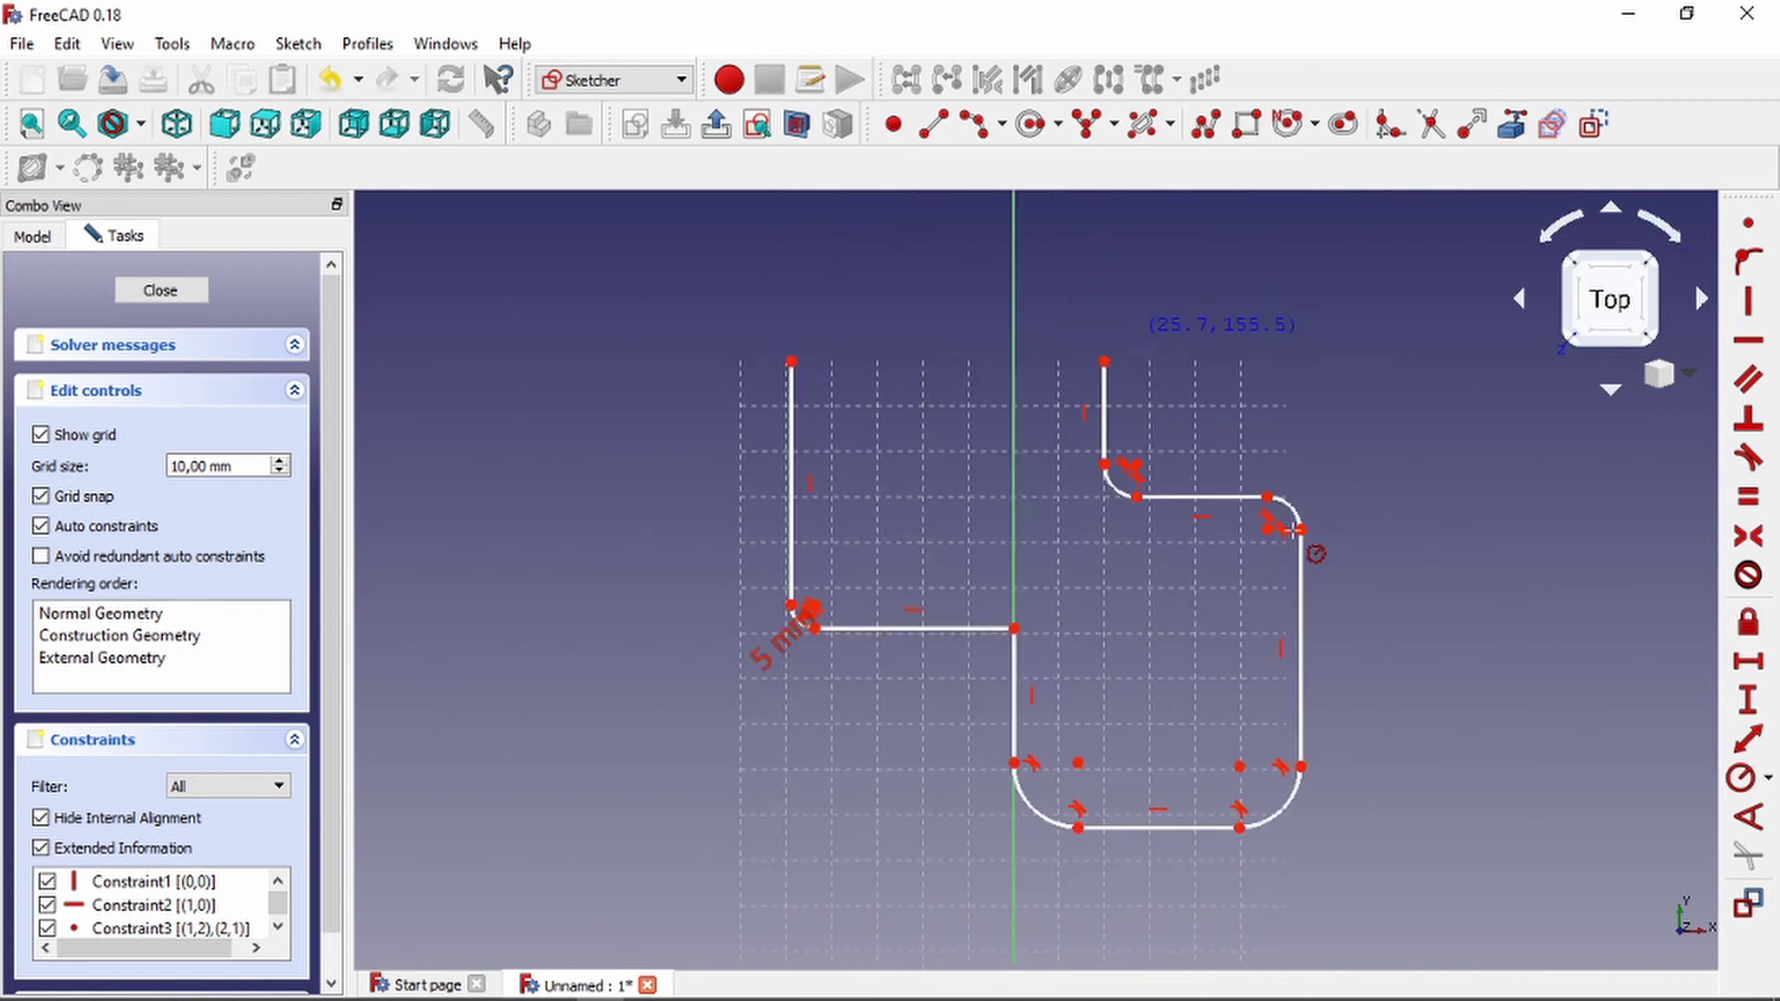
scroll(733, 724, up, 3)
scroll(1446, 593, down, 2)
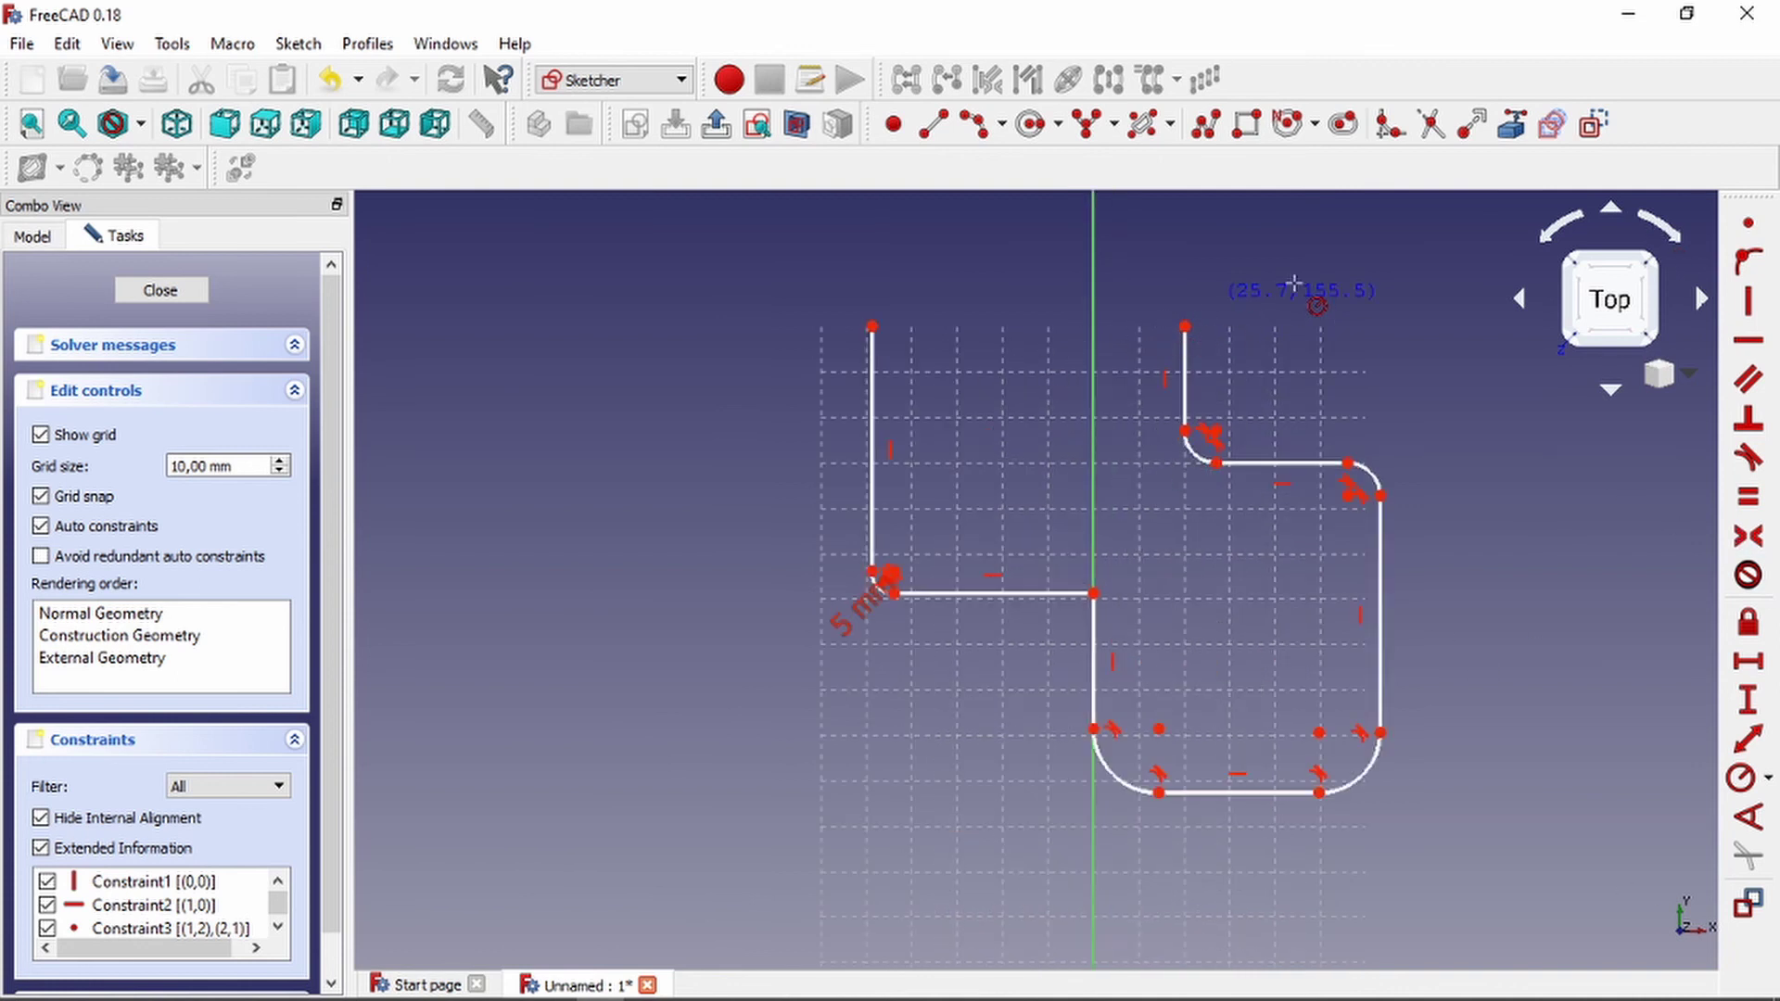
mouse_move(726, 300)
mouse_down()
mouse_move(1570, 843)
mouse_move(1516, 931)
mouse_up()
key(Delete)
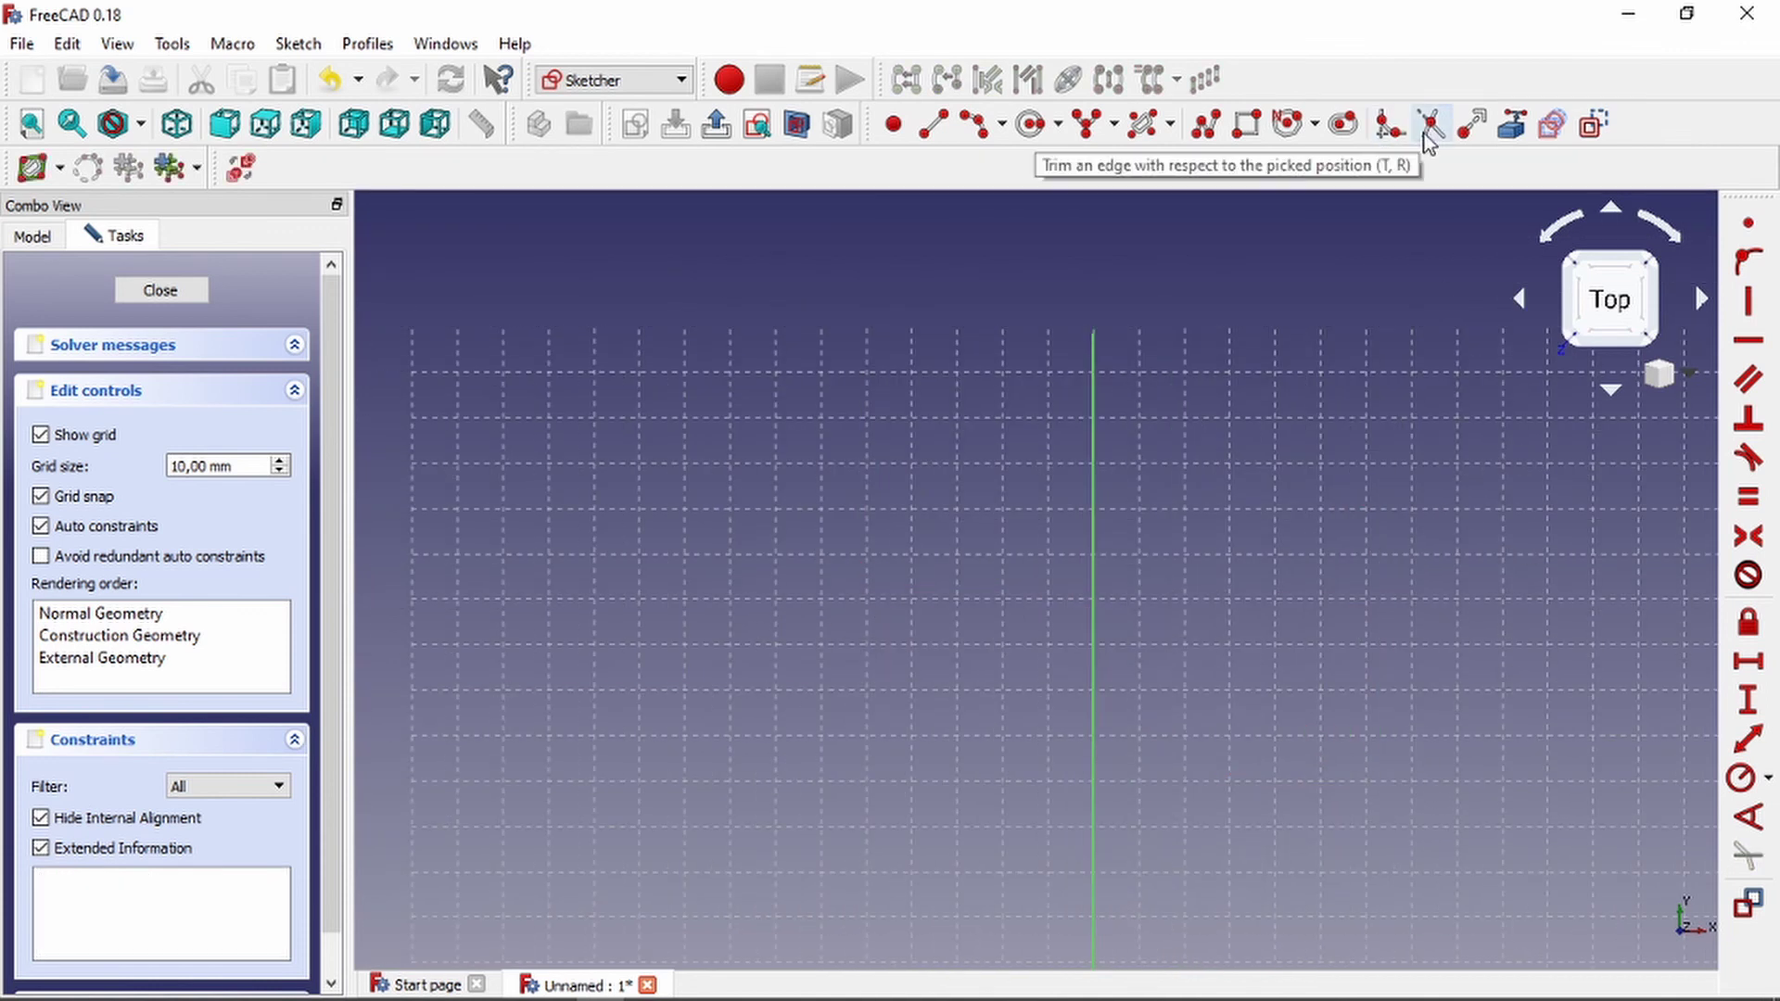
Draw a horizontal line at about Y 120, crossing the vertical axis.
scroll(1127, 483, up, 2)
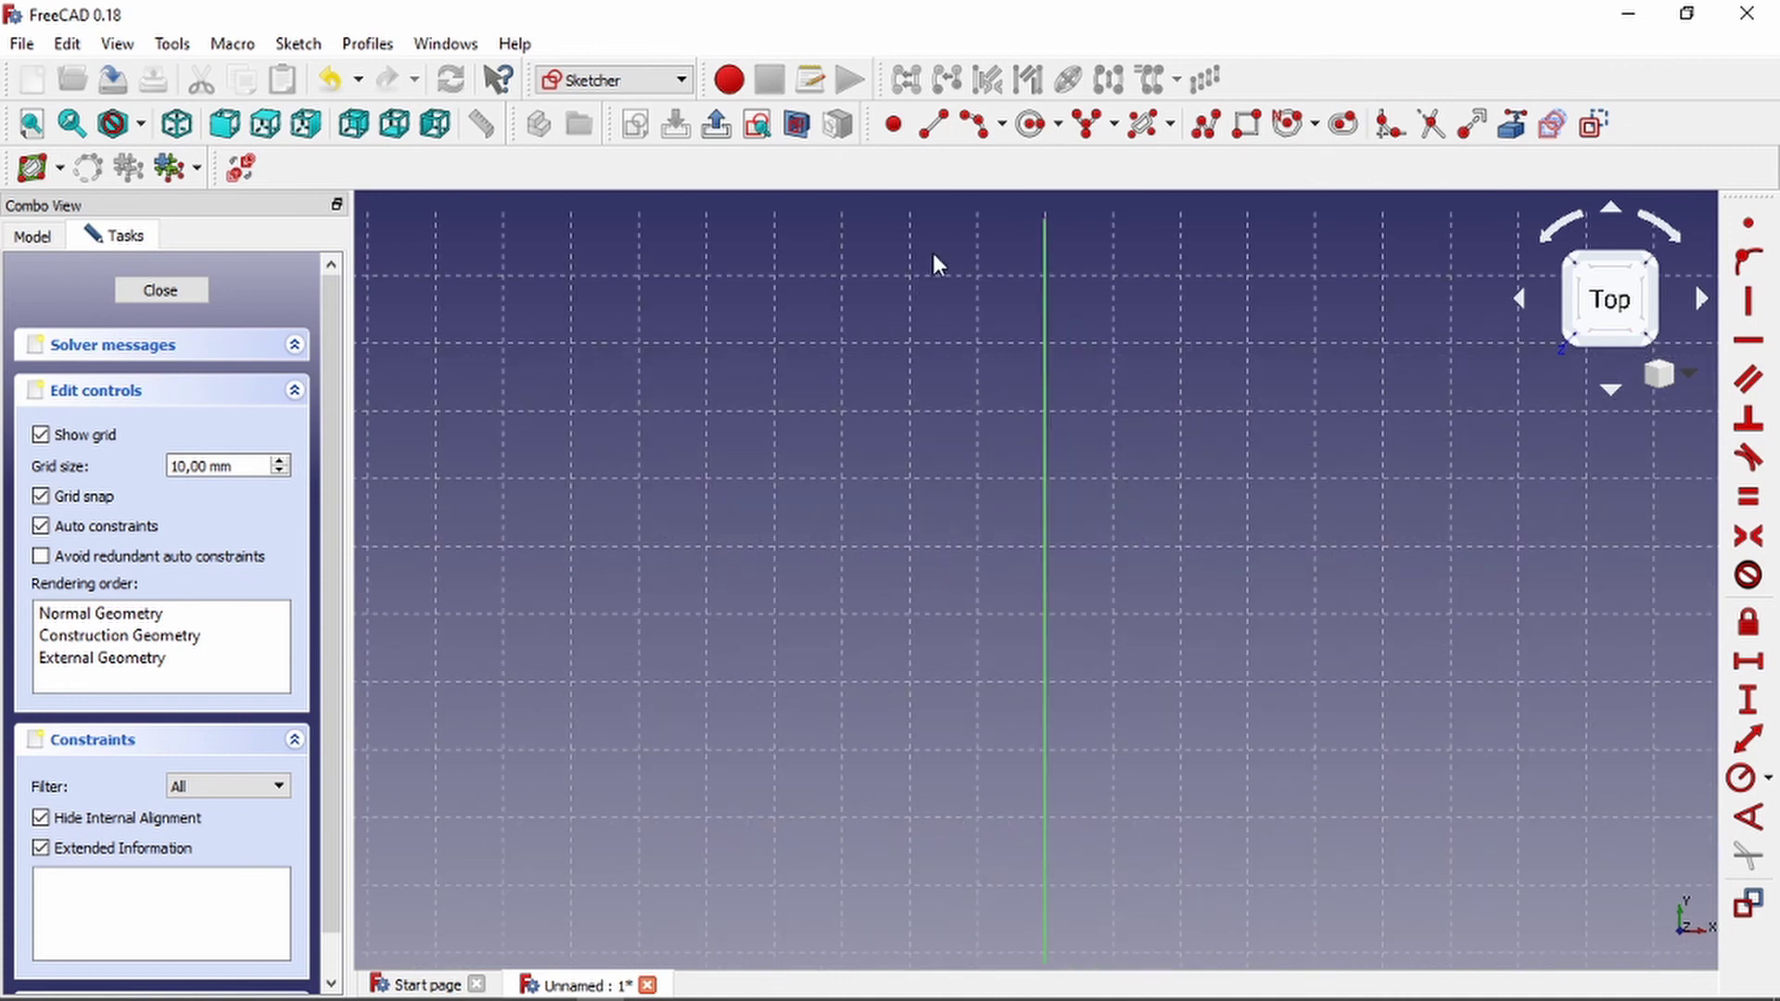
click(935, 124)
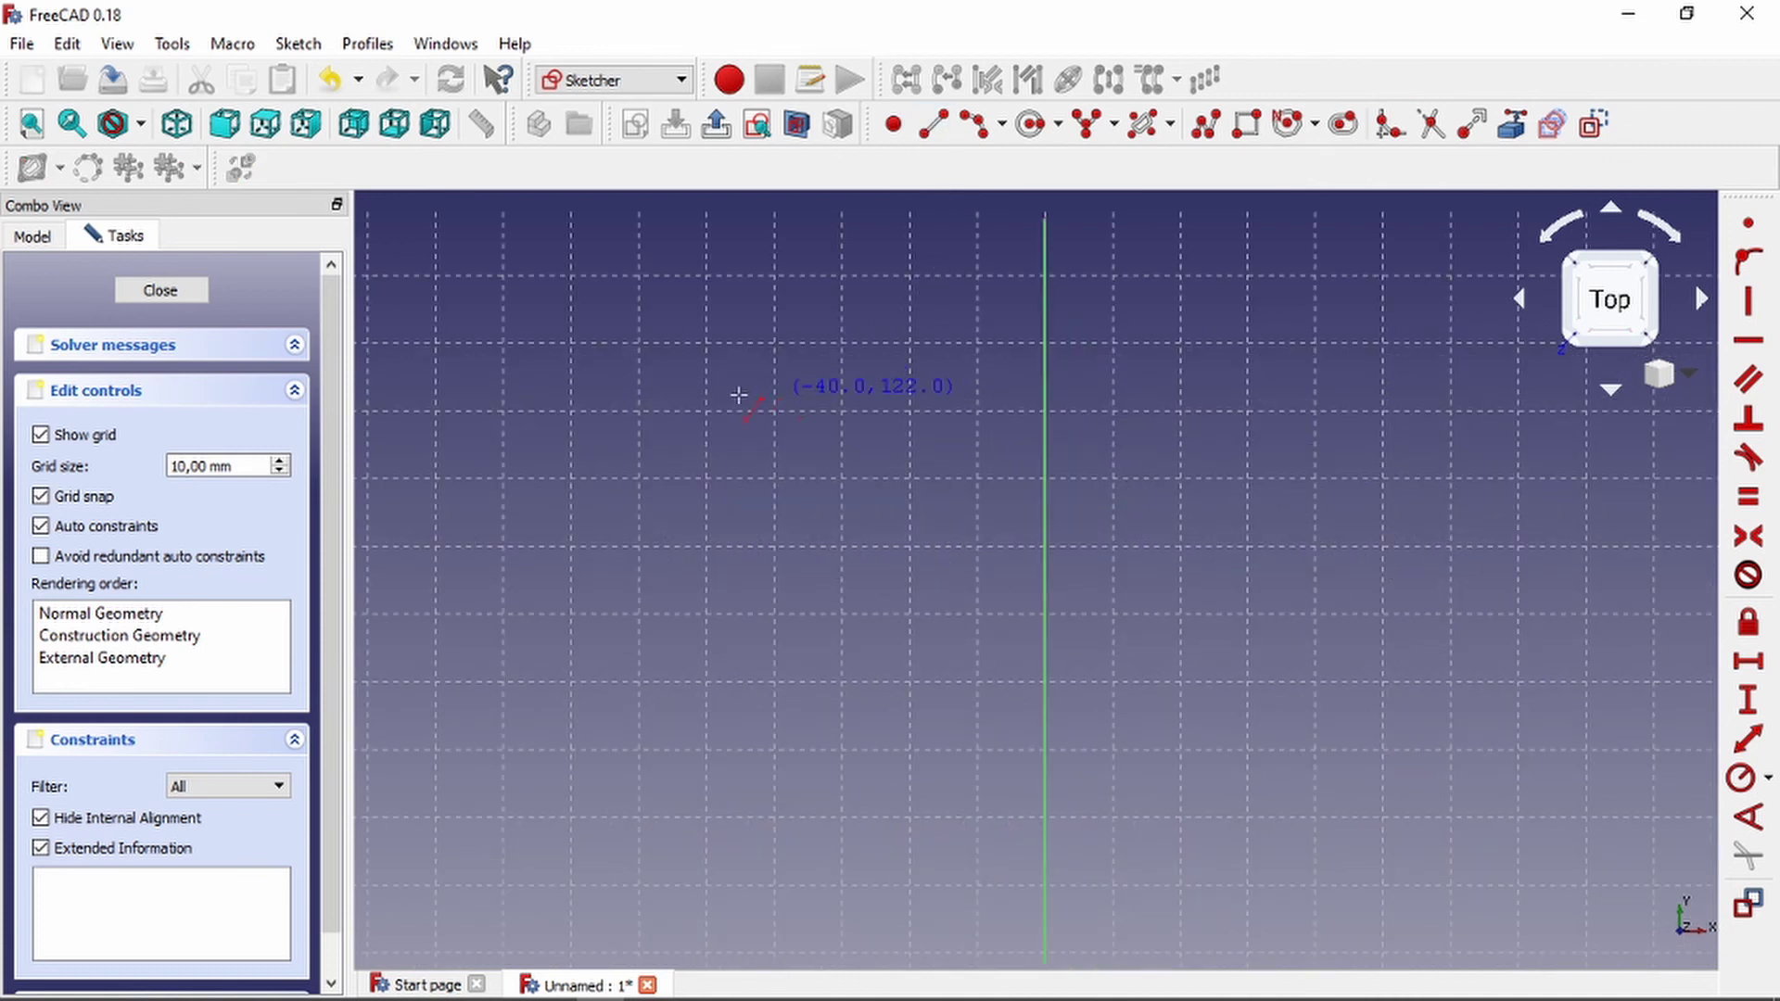
click(638, 411)
click(1435, 411)
scroll(1046, 388, down, 2)
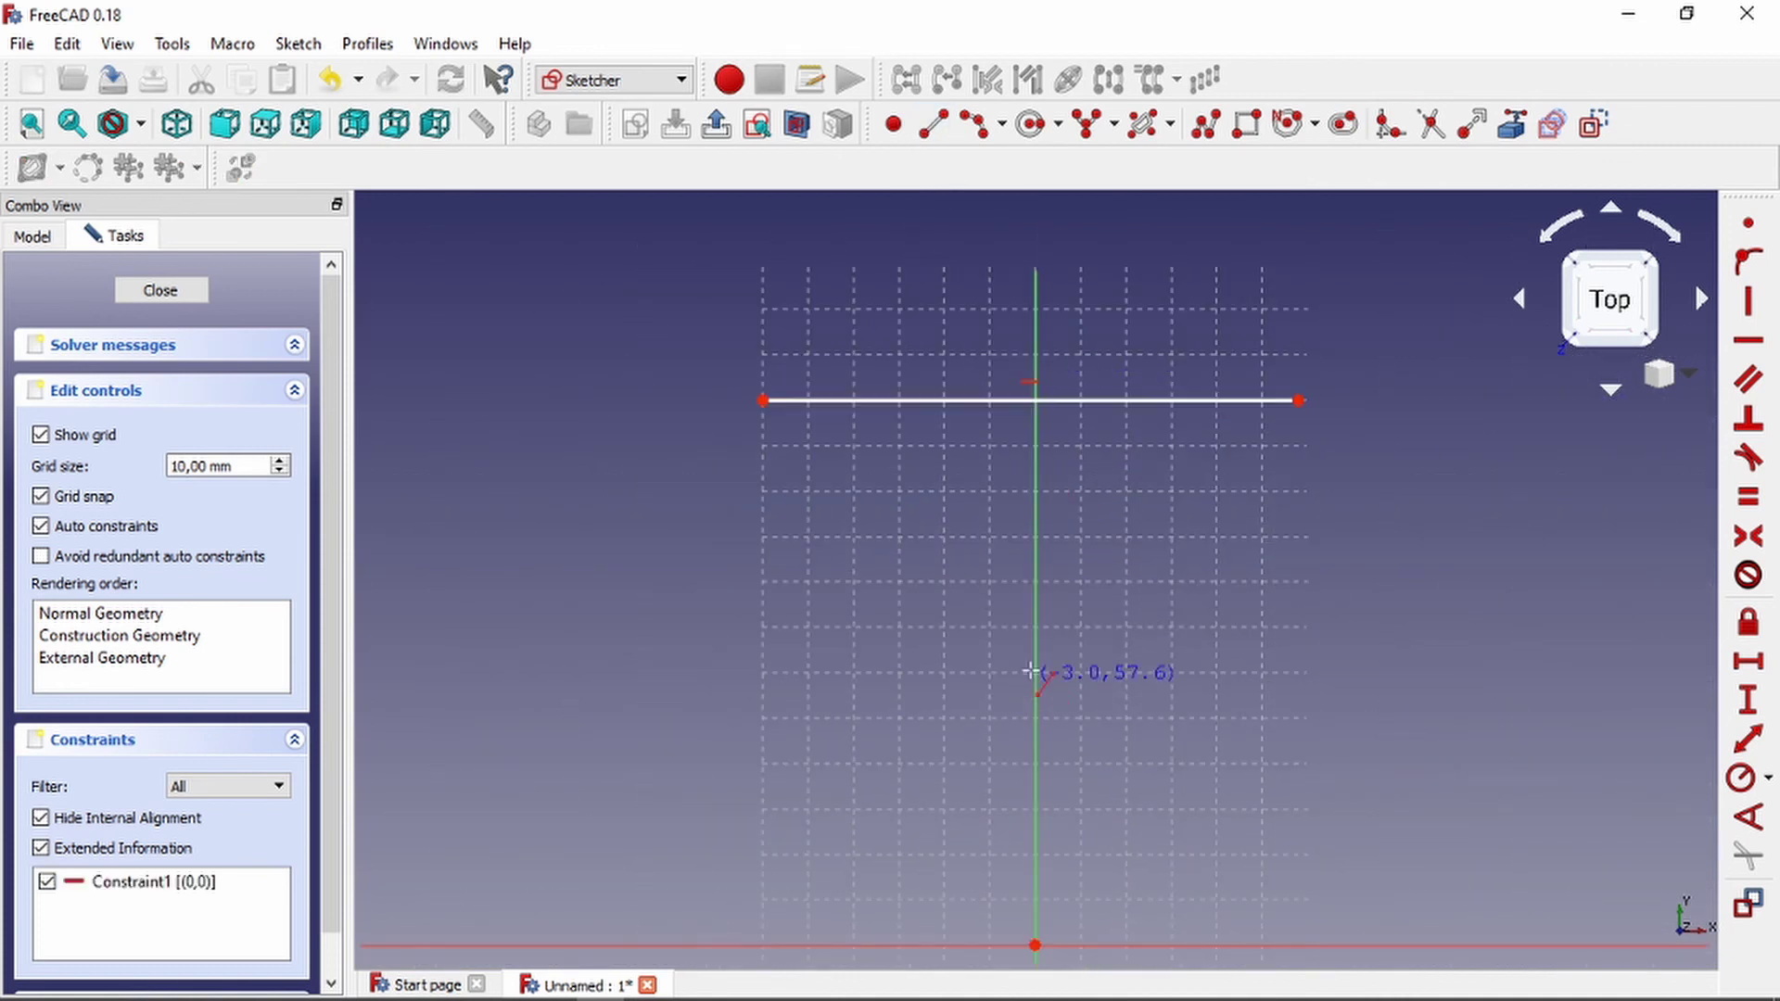
click(1096, 687)
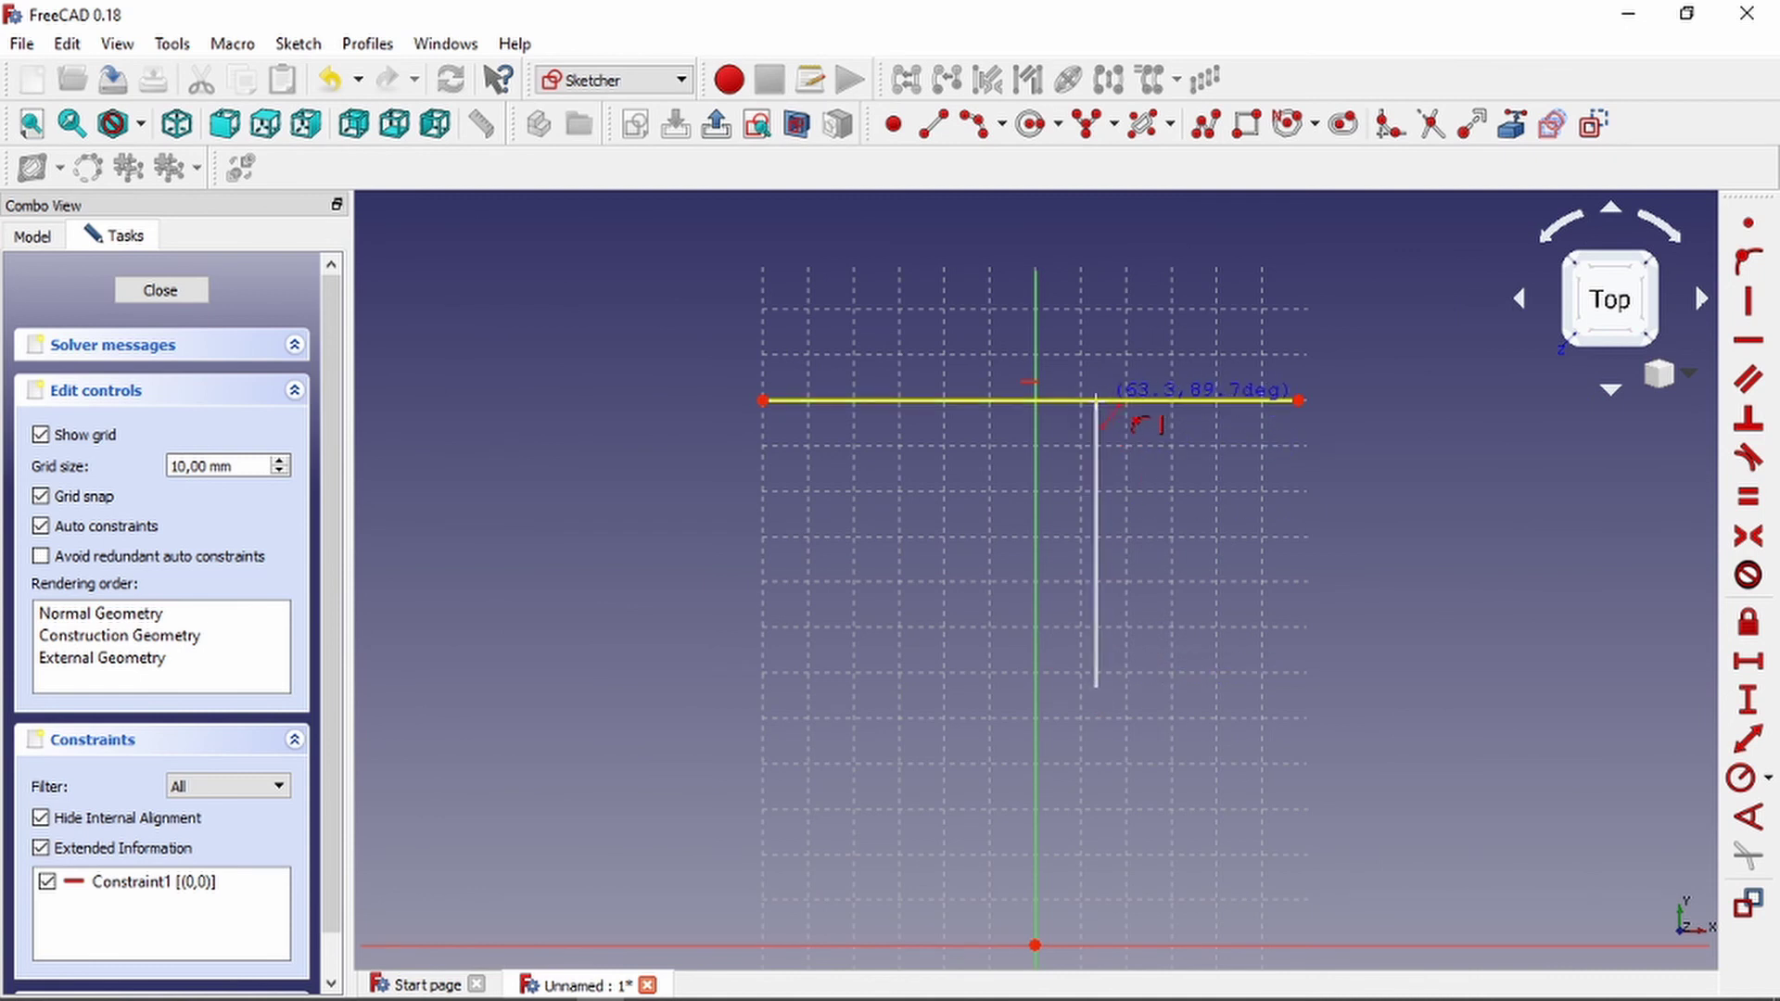
click(1109, 423)
scroll(1187, 510, up, 2)
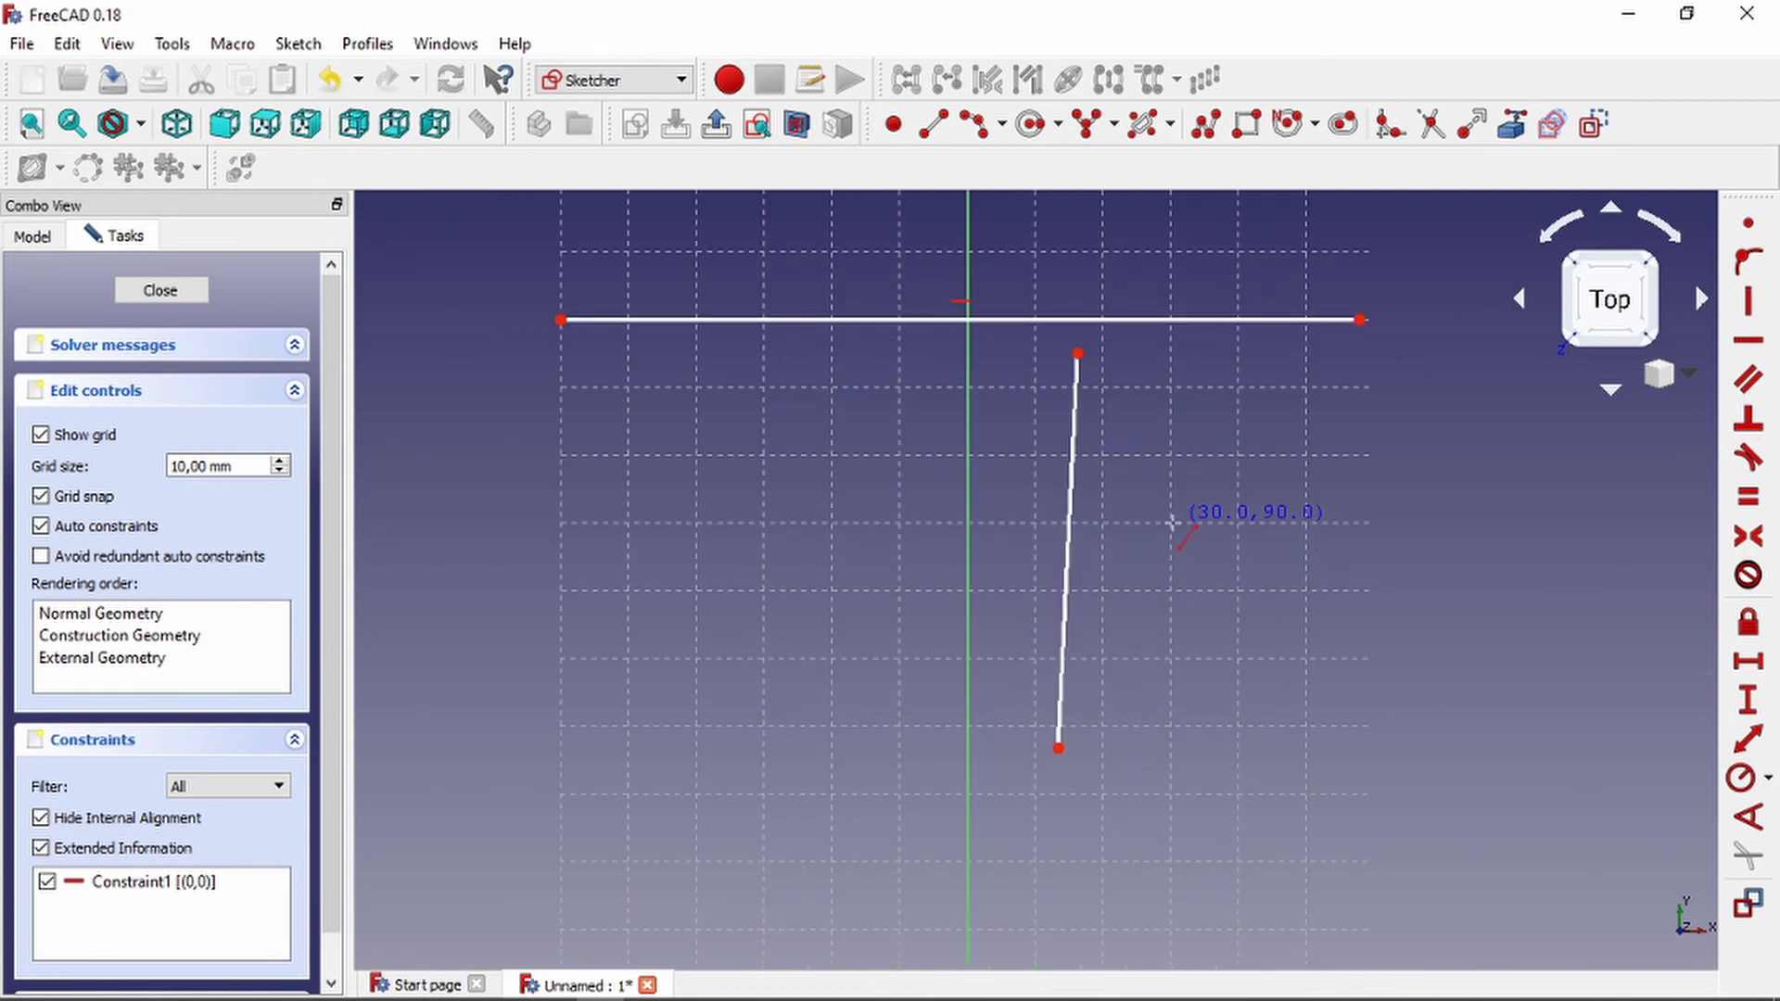
key(ctrl+z)
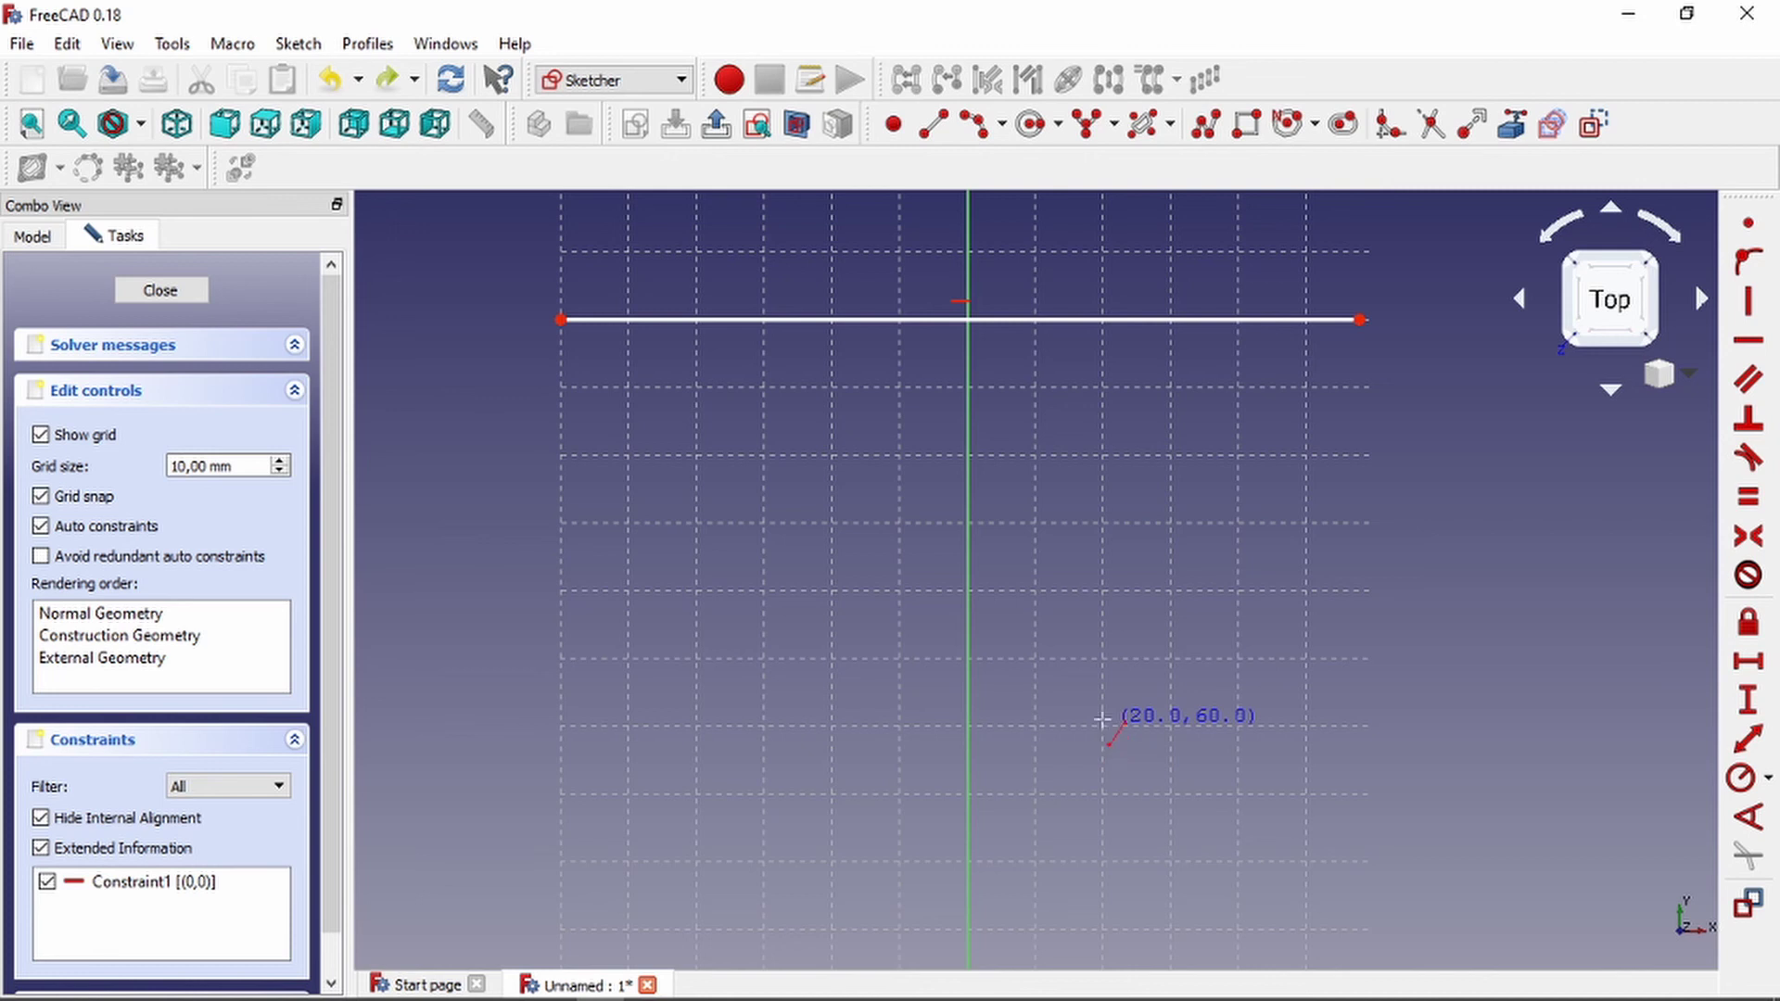
Draw a vertical line at X 20 from Y 60 up to the horizontal line, attaching its upper end to that line.
click(1103, 723)
click(1103, 320)
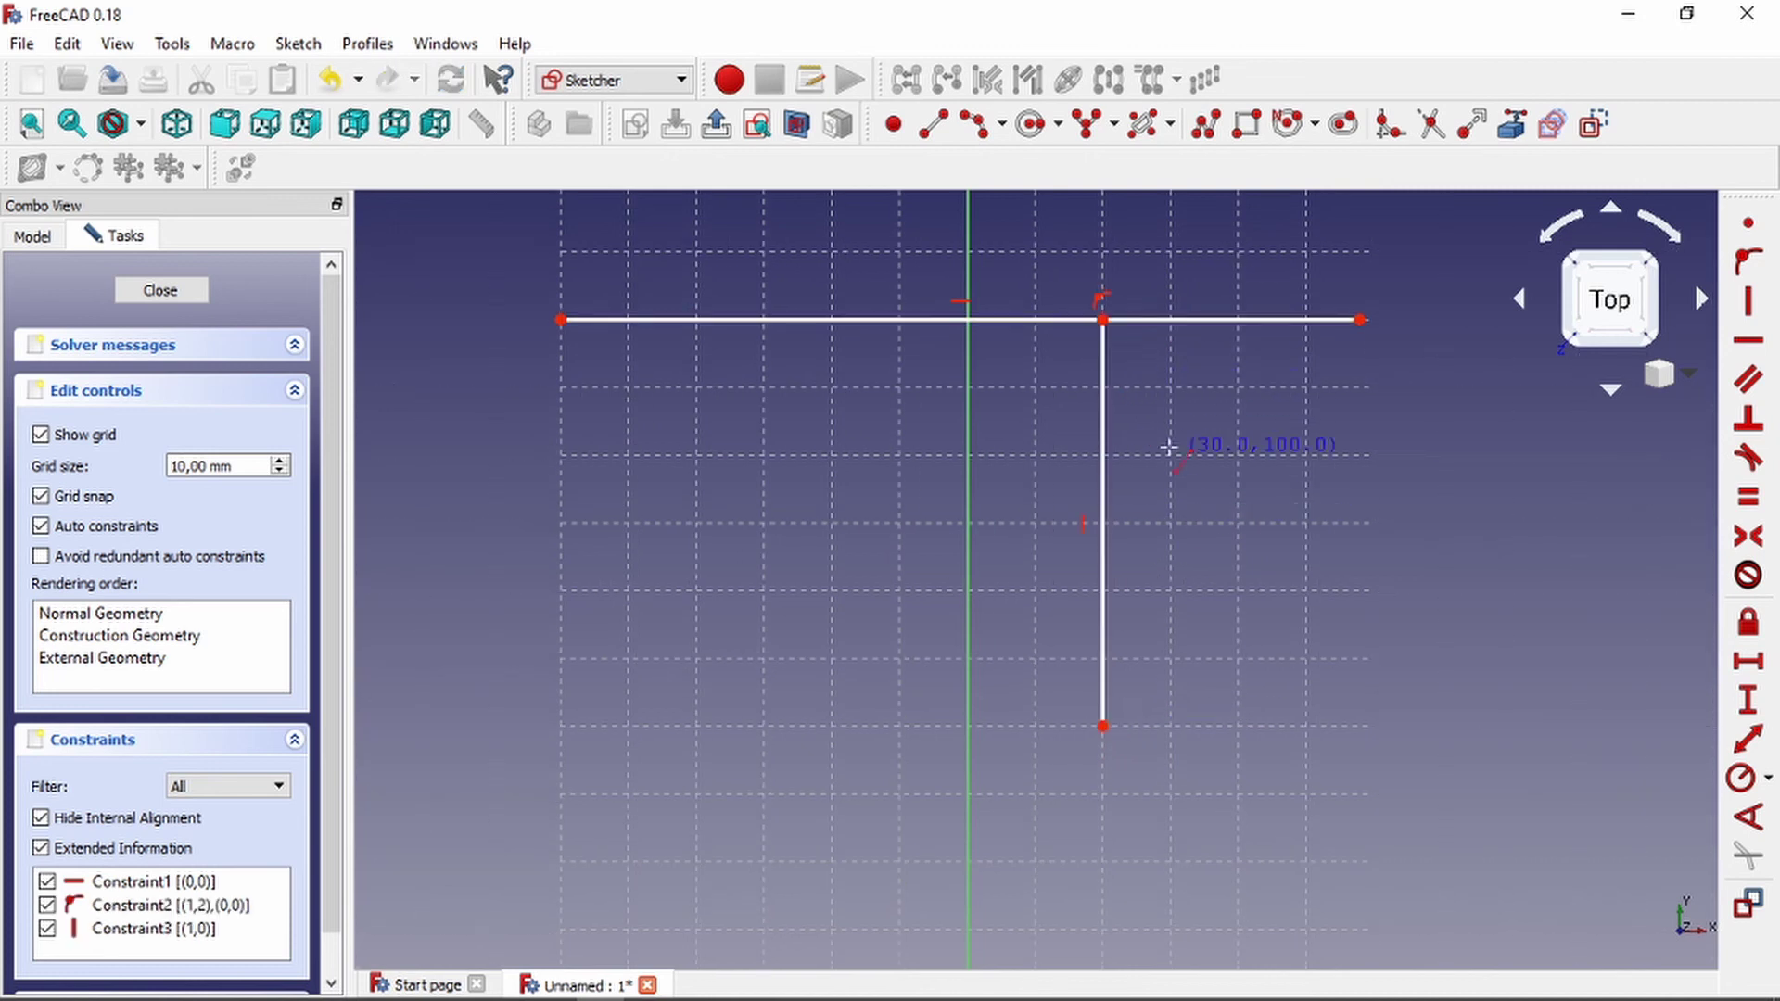
scroll(1168, 446, up, 2)
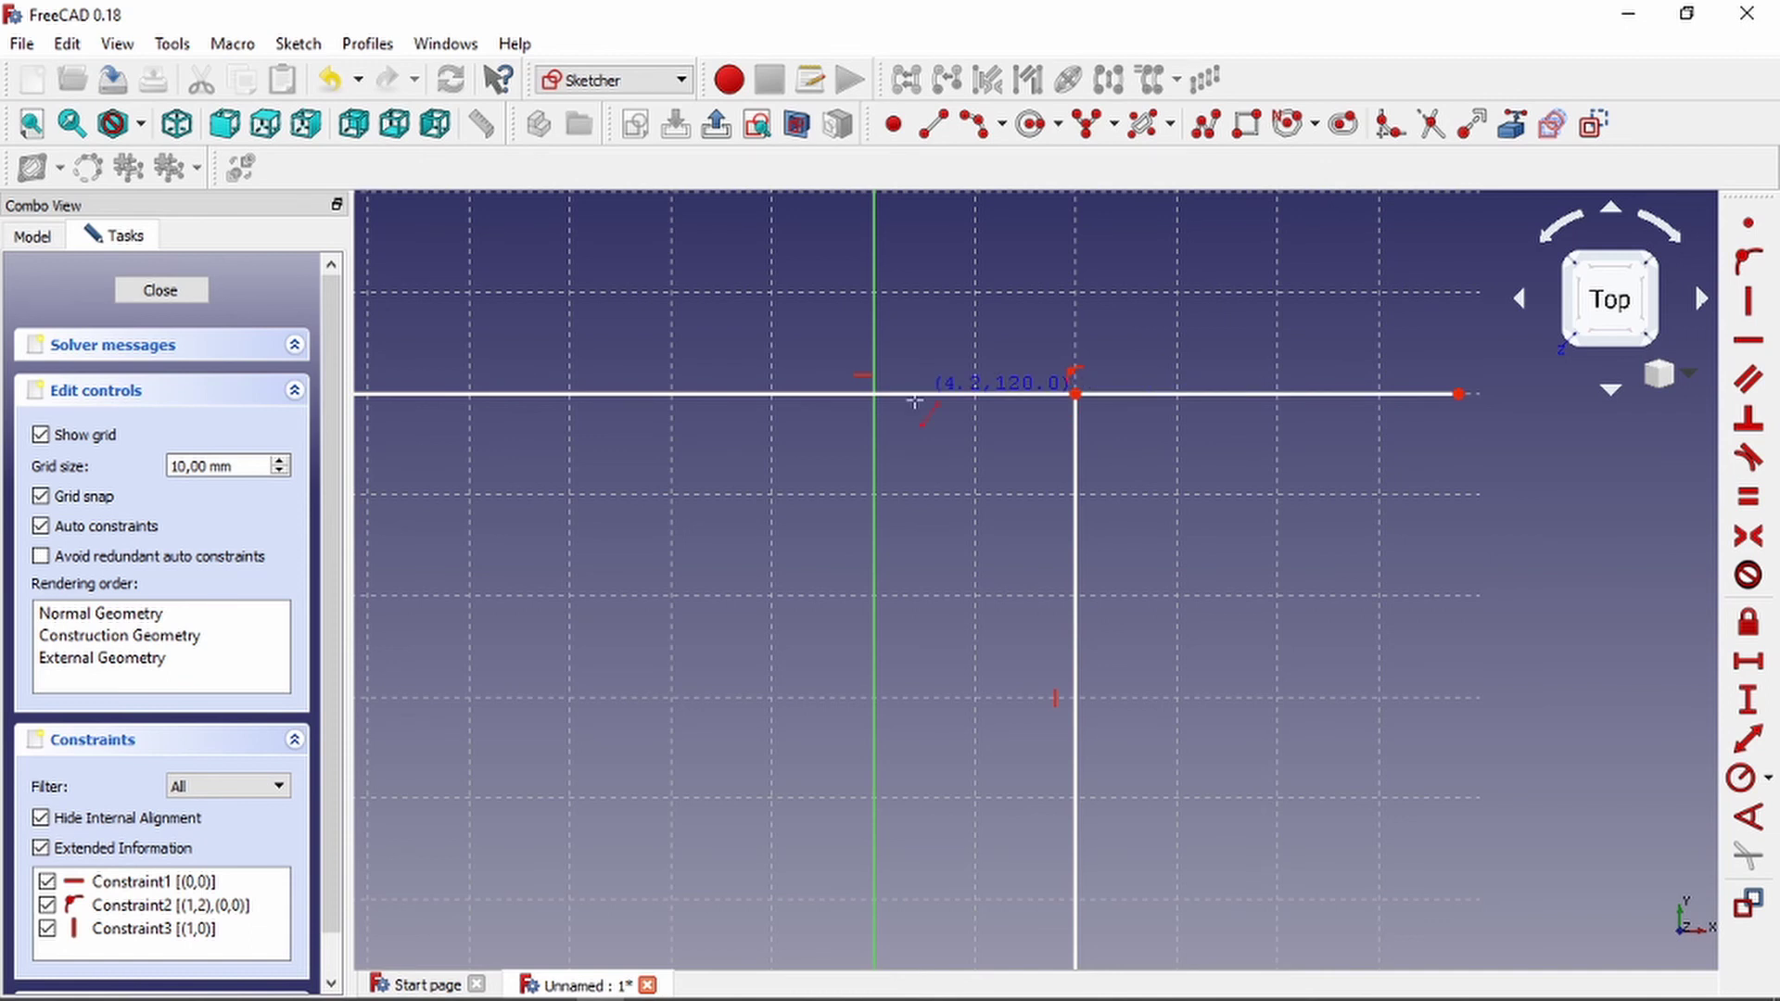
scroll(914, 401, down, 2)
scroll(913, 352, up, 2)
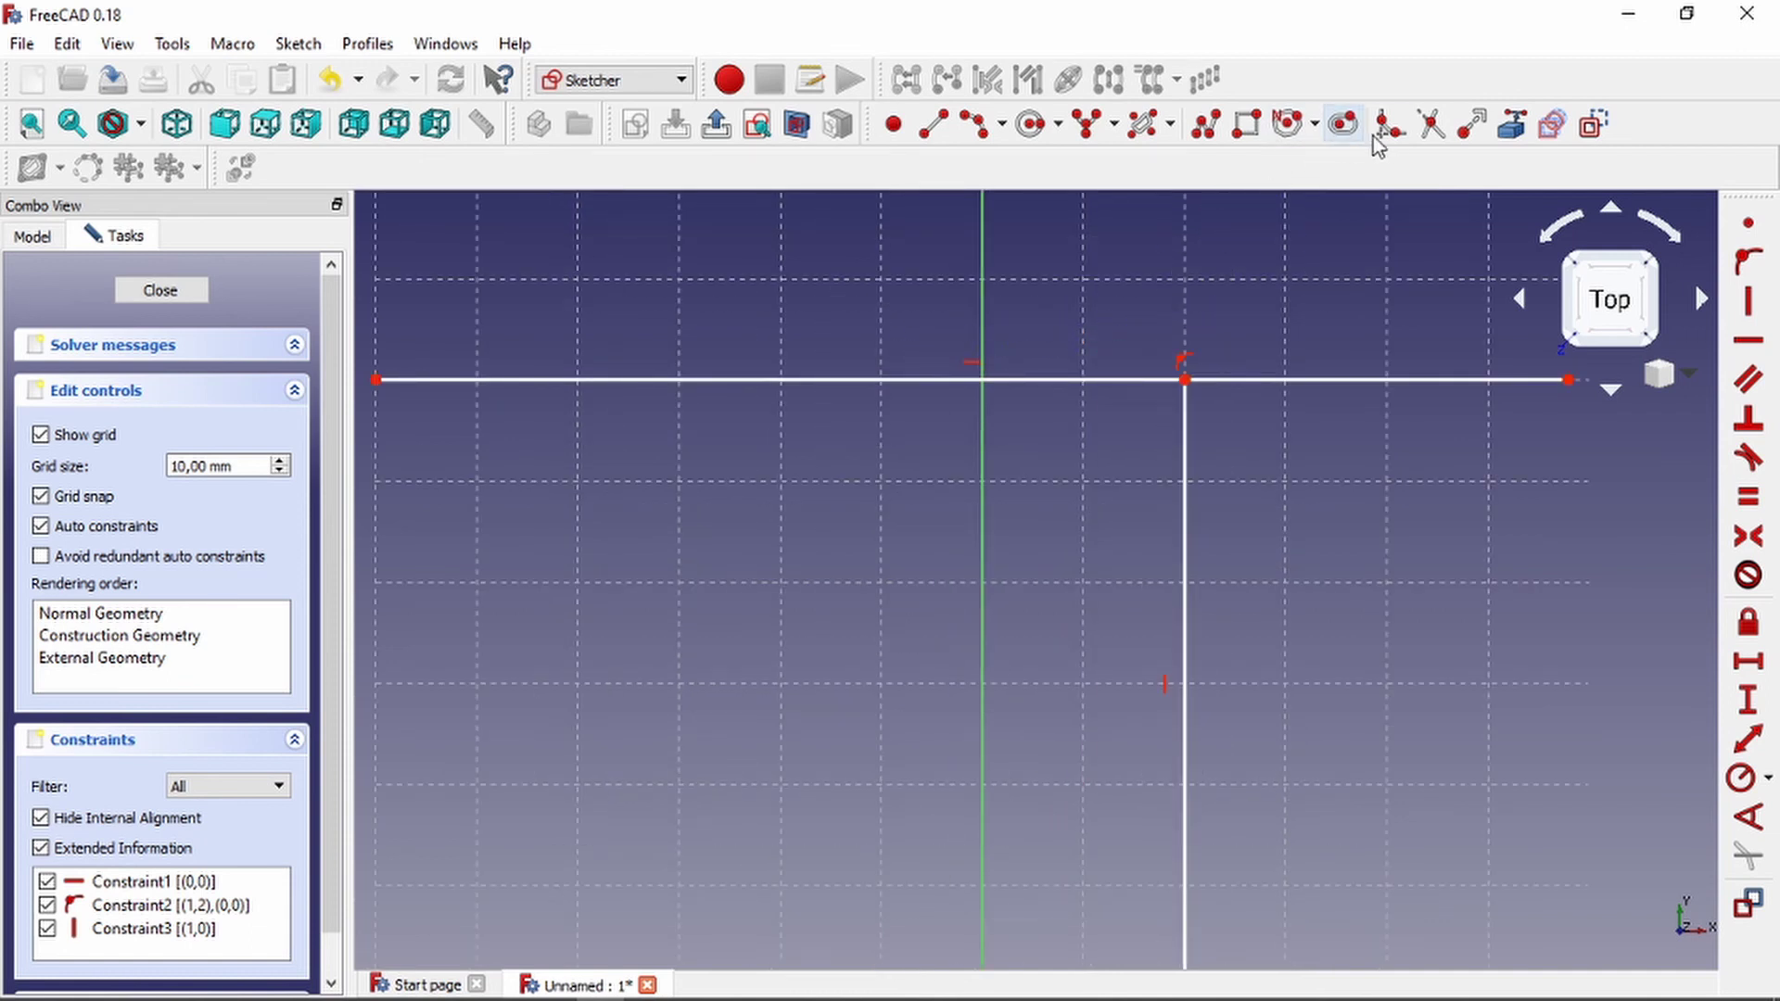
Trim the part of the horizontal line left of the vertical line, and undo the trim.
click(1431, 125)
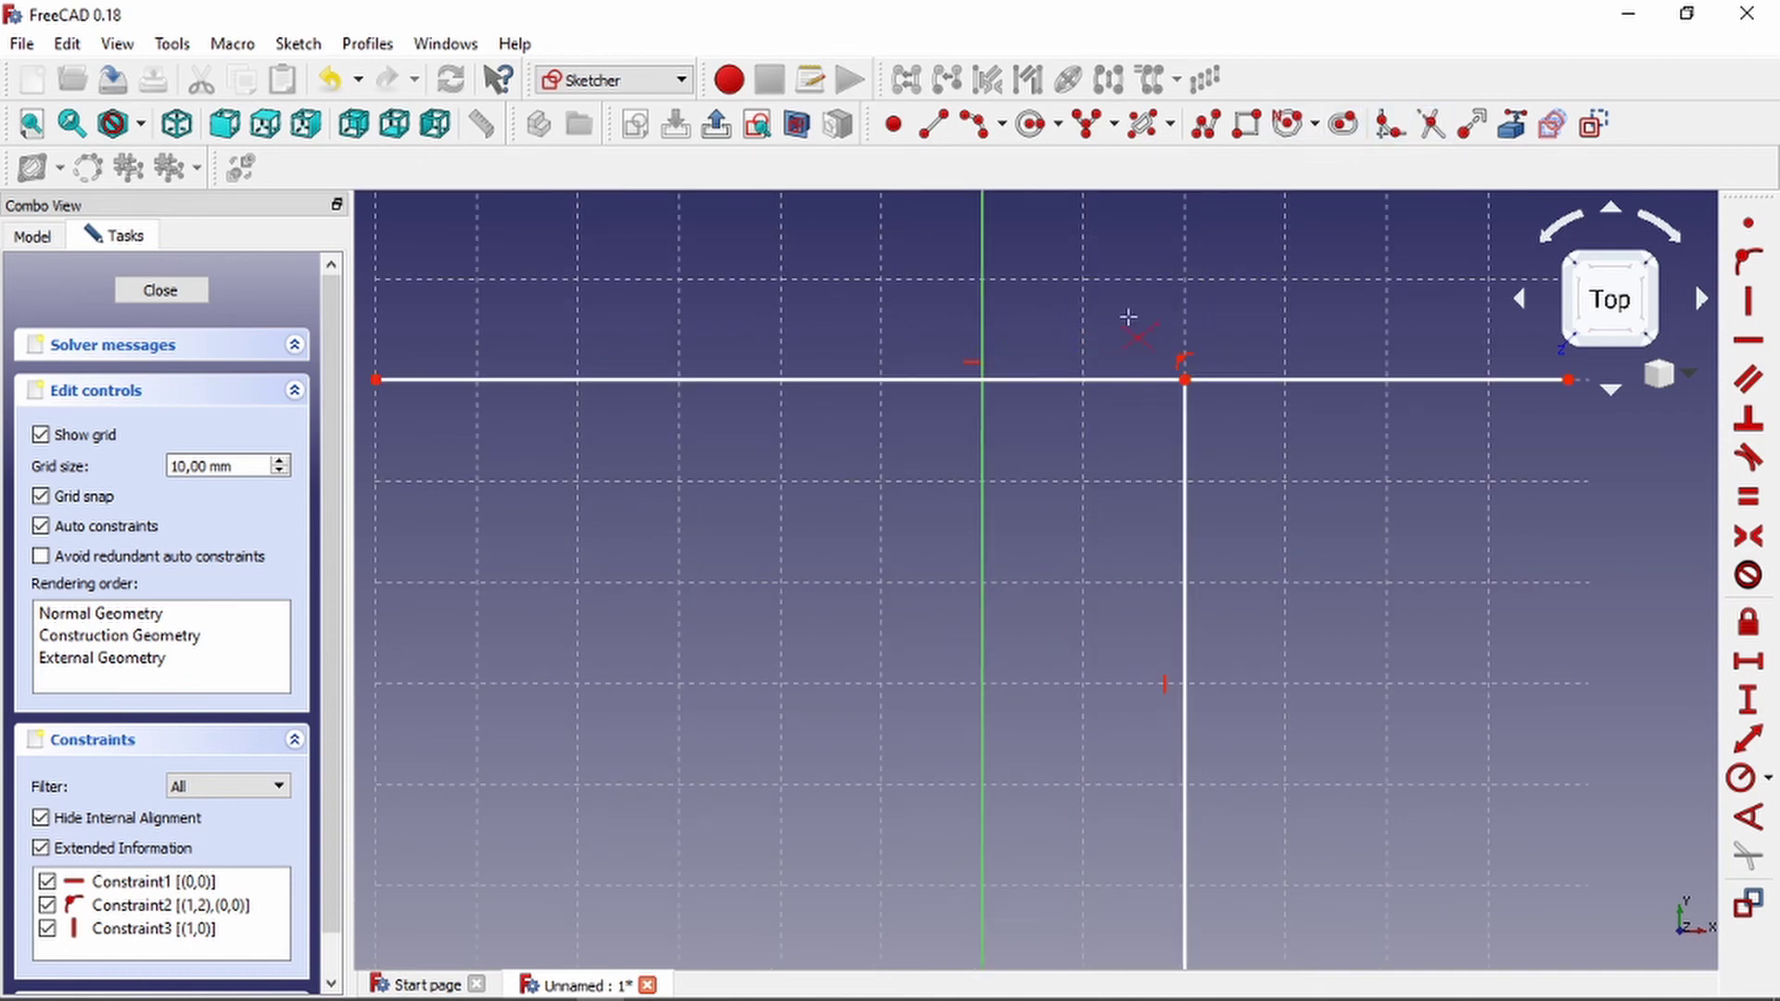
click(1079, 379)
scroll(1099, 278, down, 2)
scroll(1215, 291, up, 2)
key(ctrl+z)
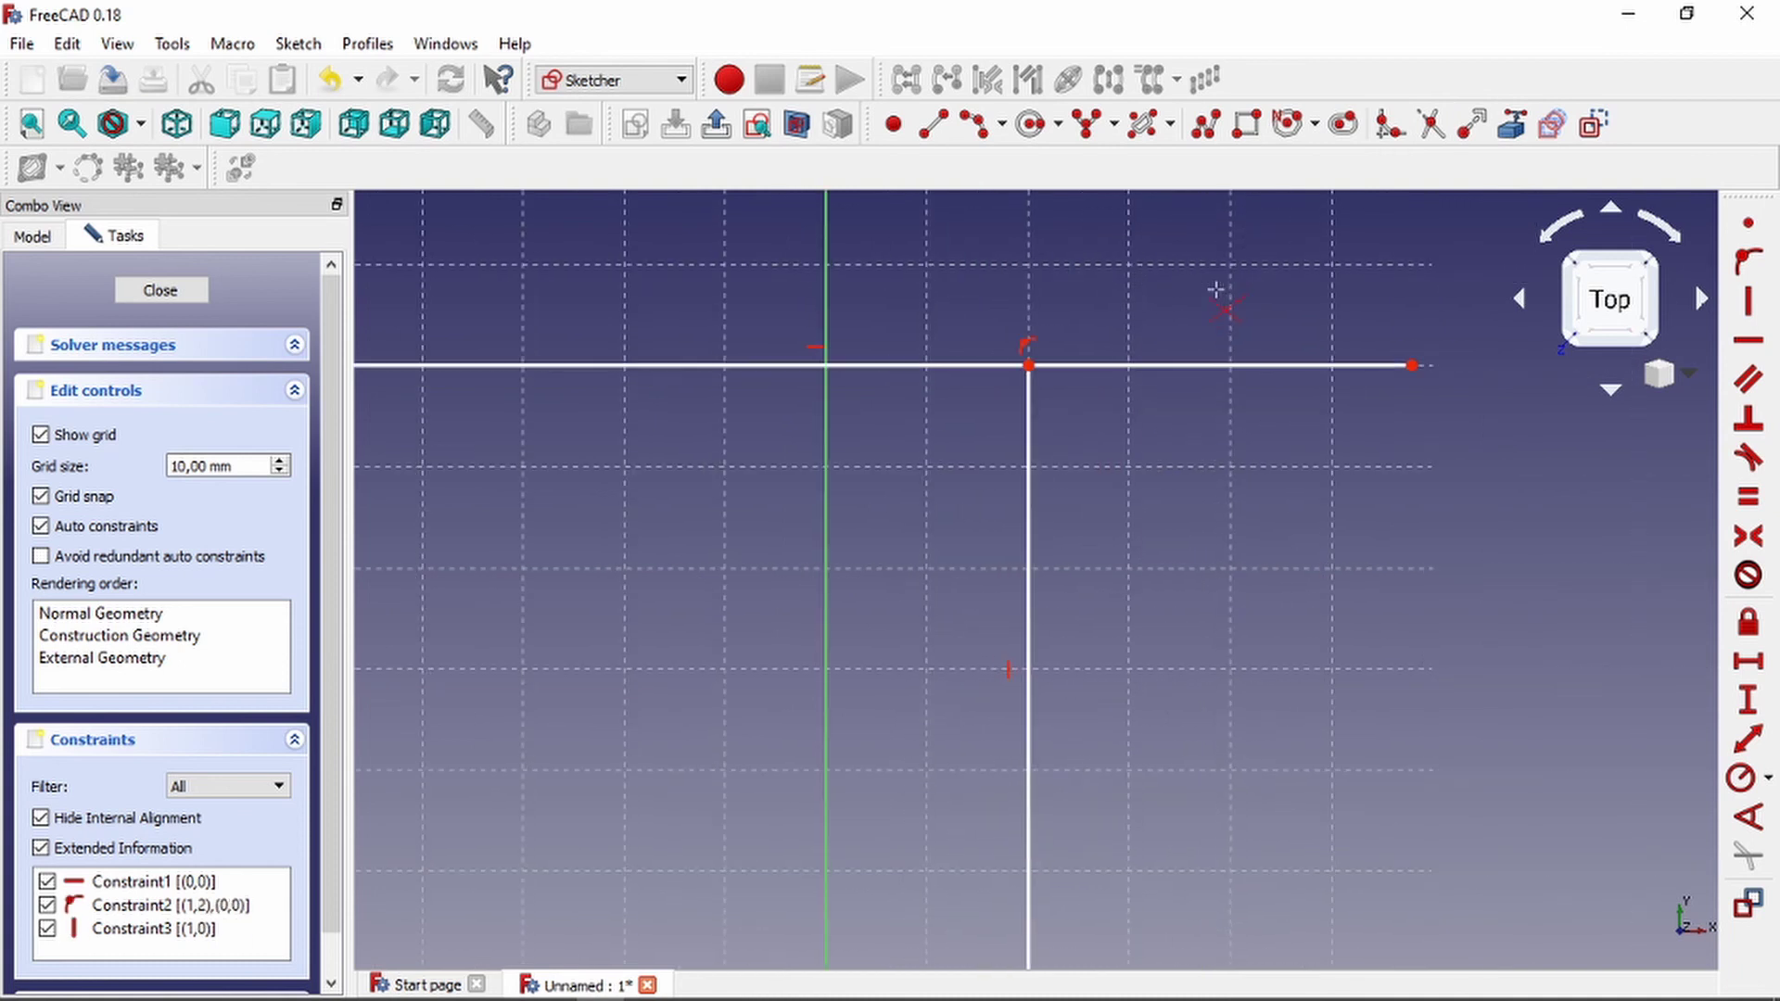
Trim the part of the horizontal line right of the vertical line, and undo the trim.
click(1210, 369)
scroll(964, 332, down, 4)
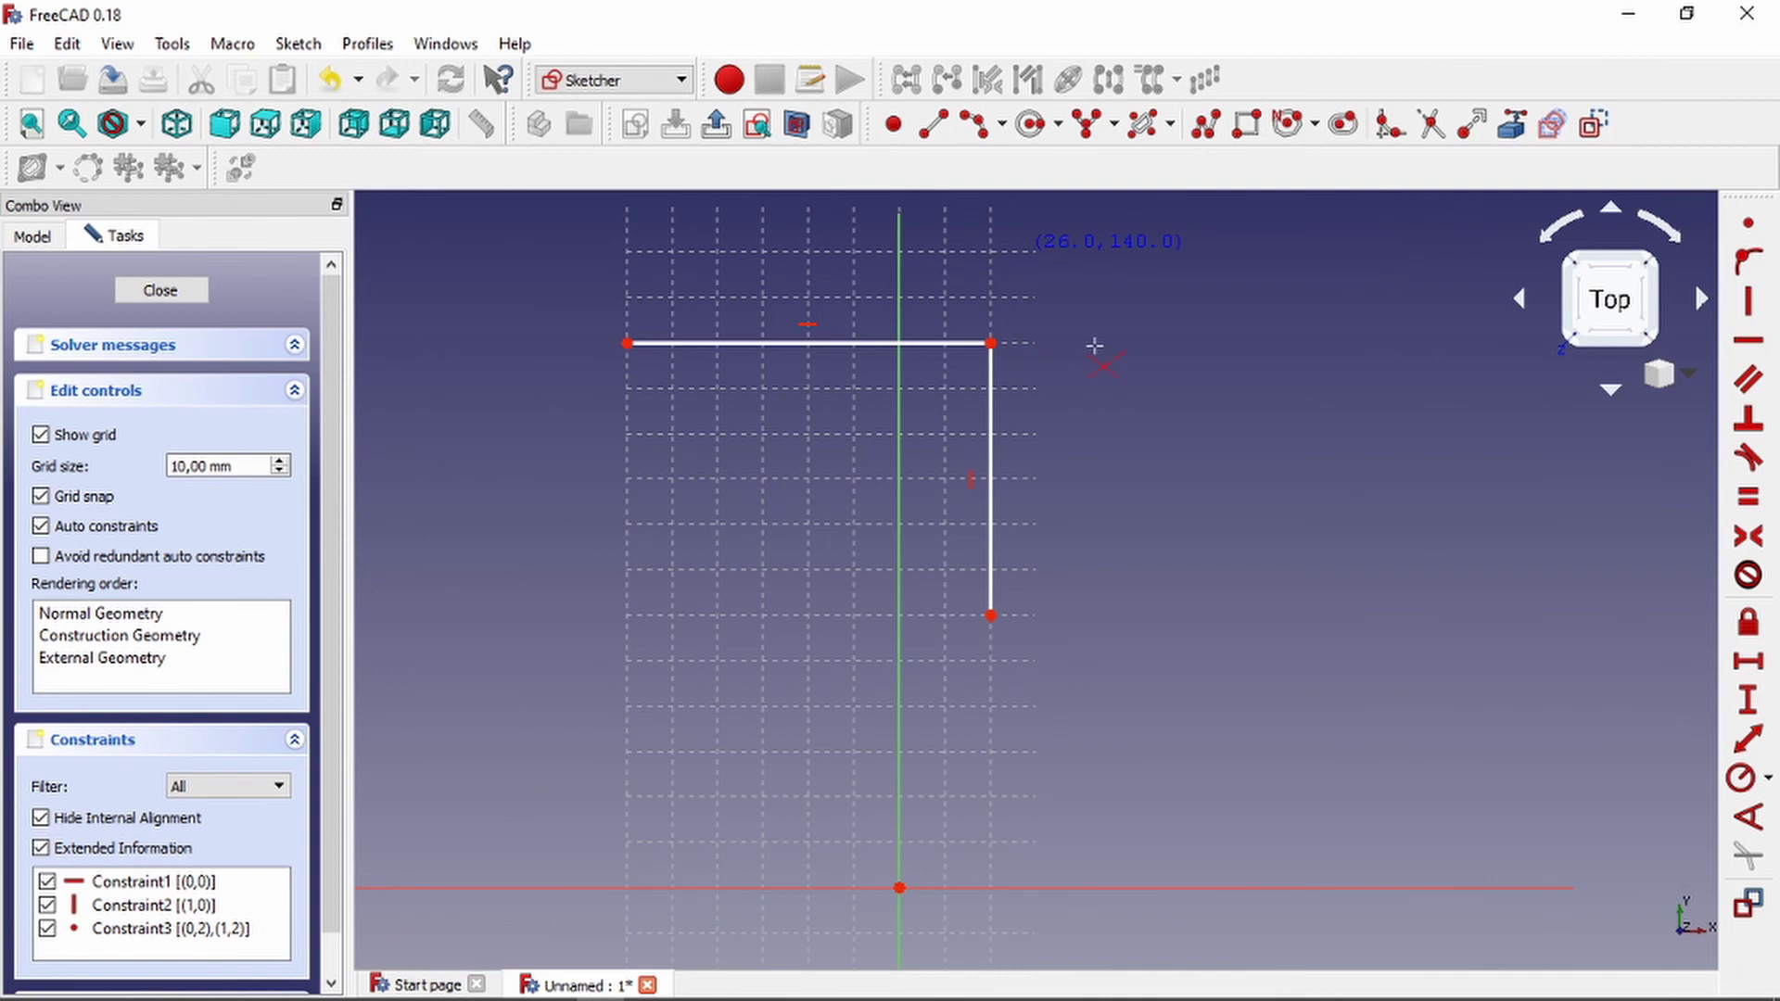
scroll(964, 382, up, 2)
key(ctrl+z)
scroll(1028, 352, up, 2)
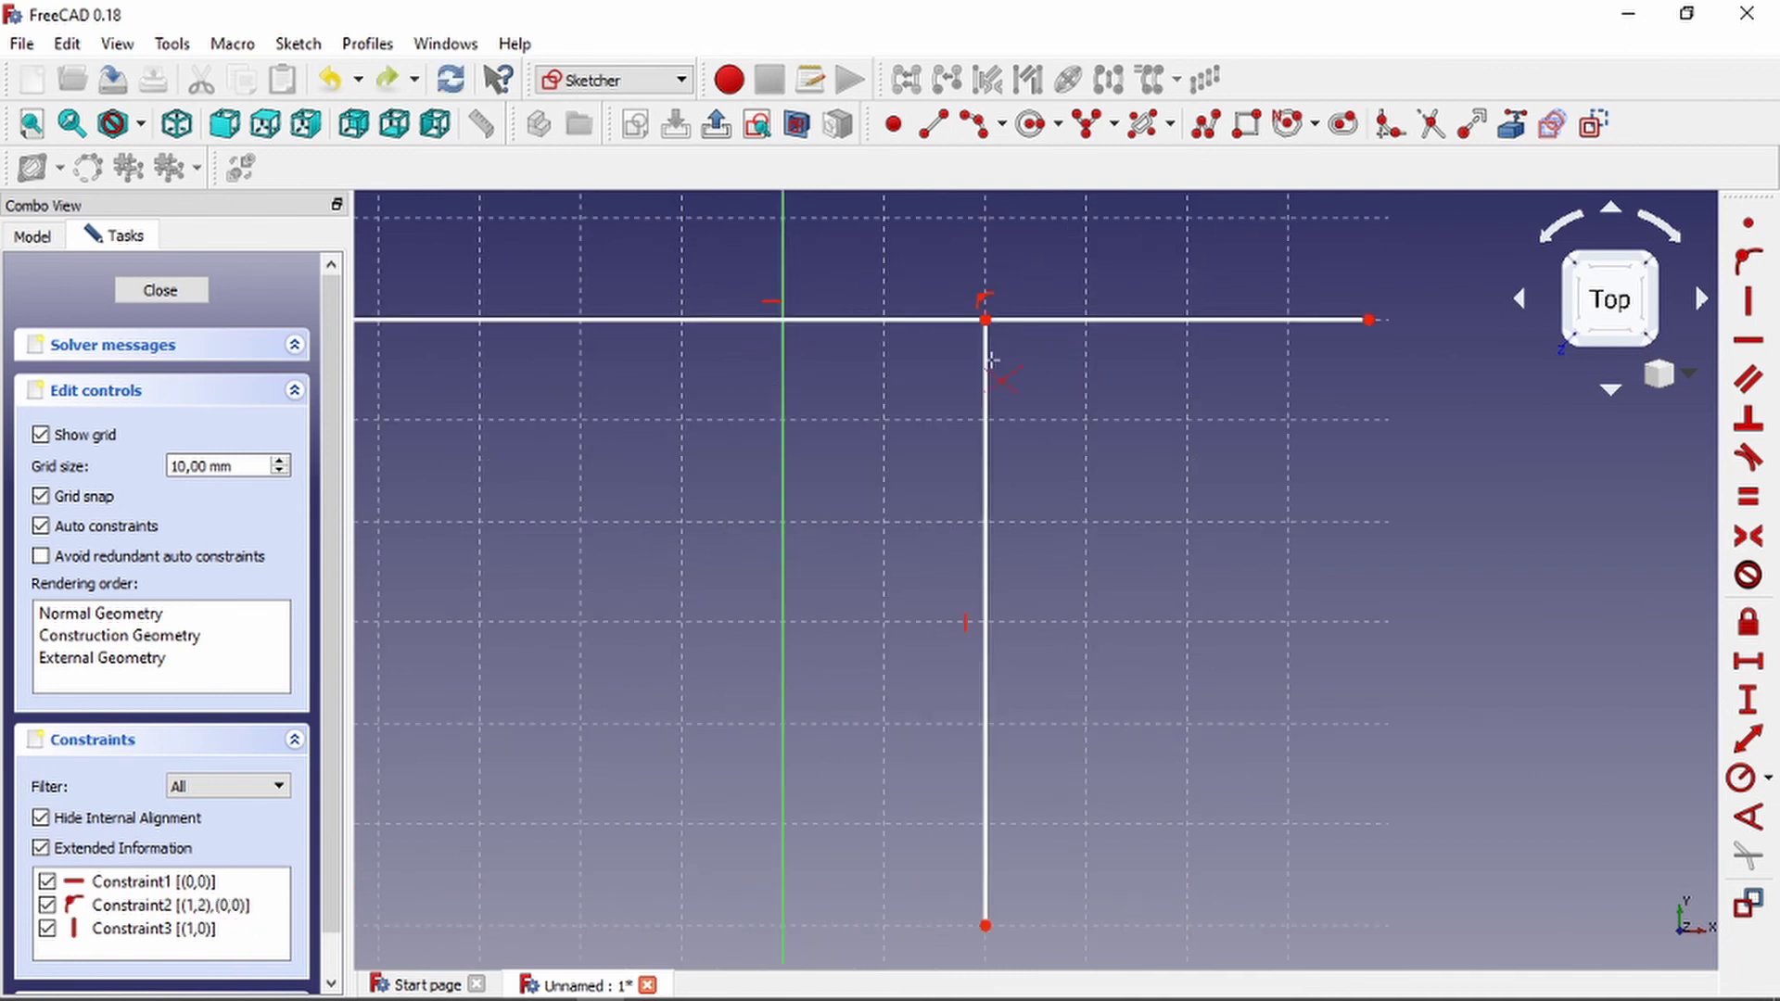
Try to trim the vertical line just below the horizontal line.
click(990, 360)
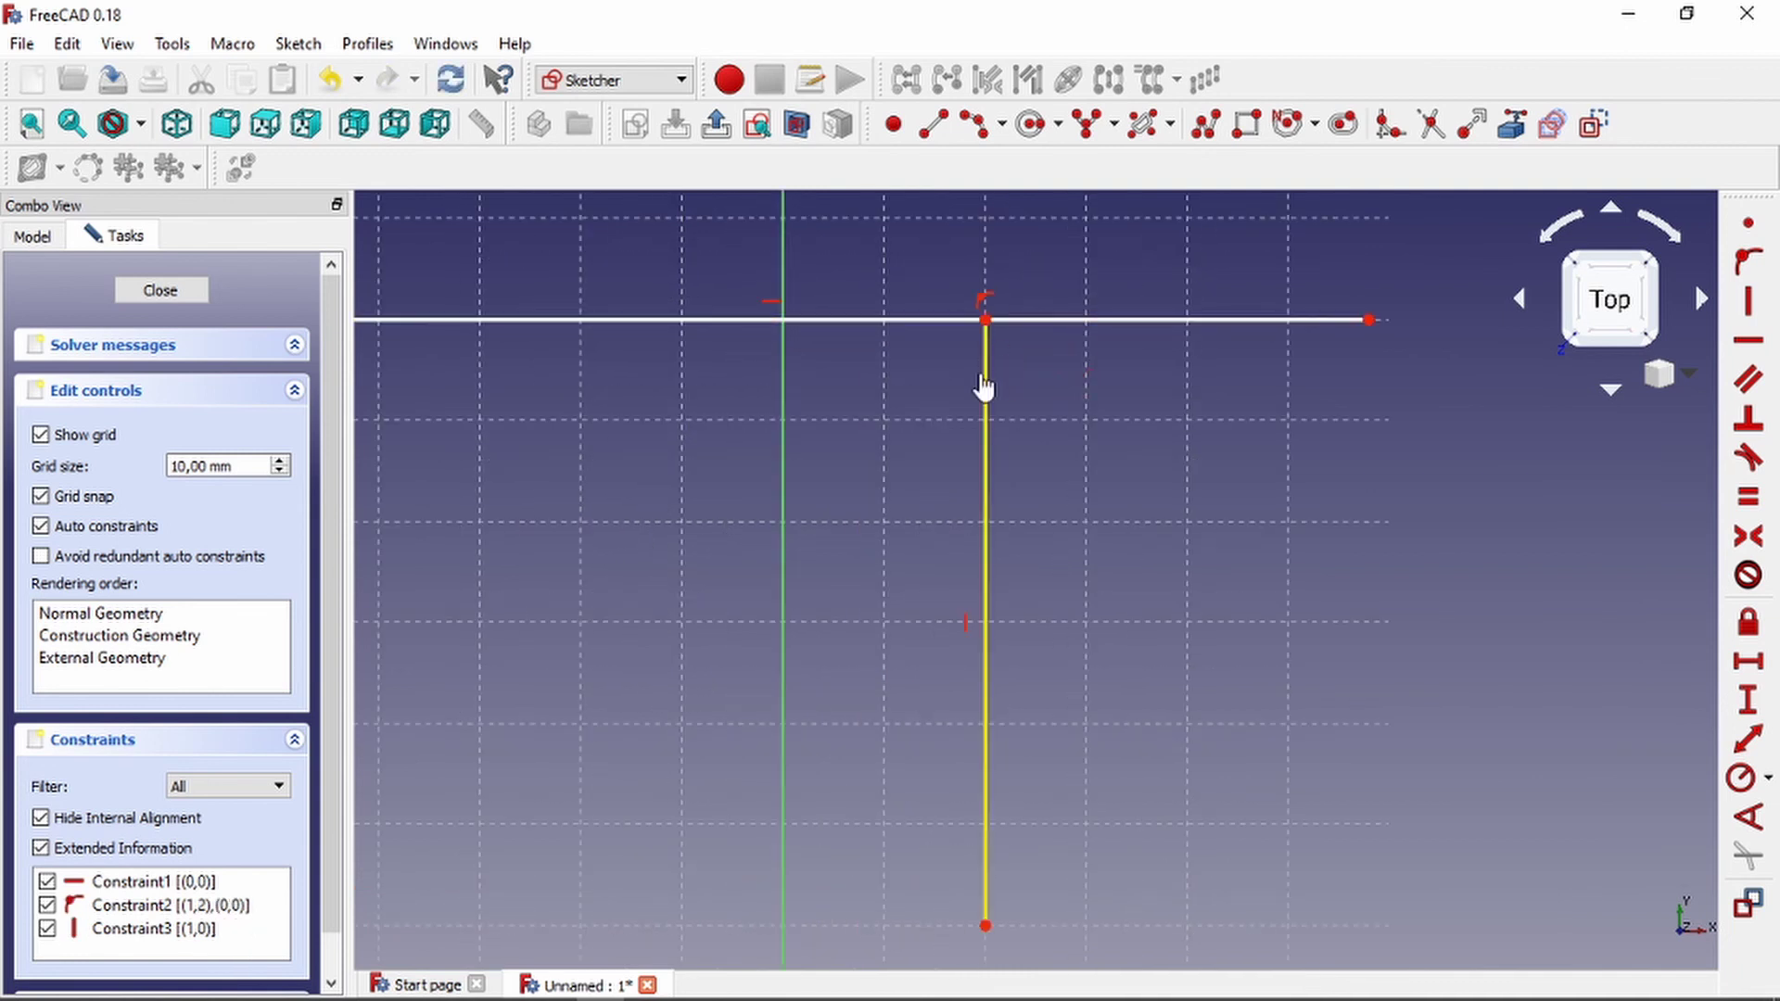
middle_drag(1006, 338, 1049, 364)
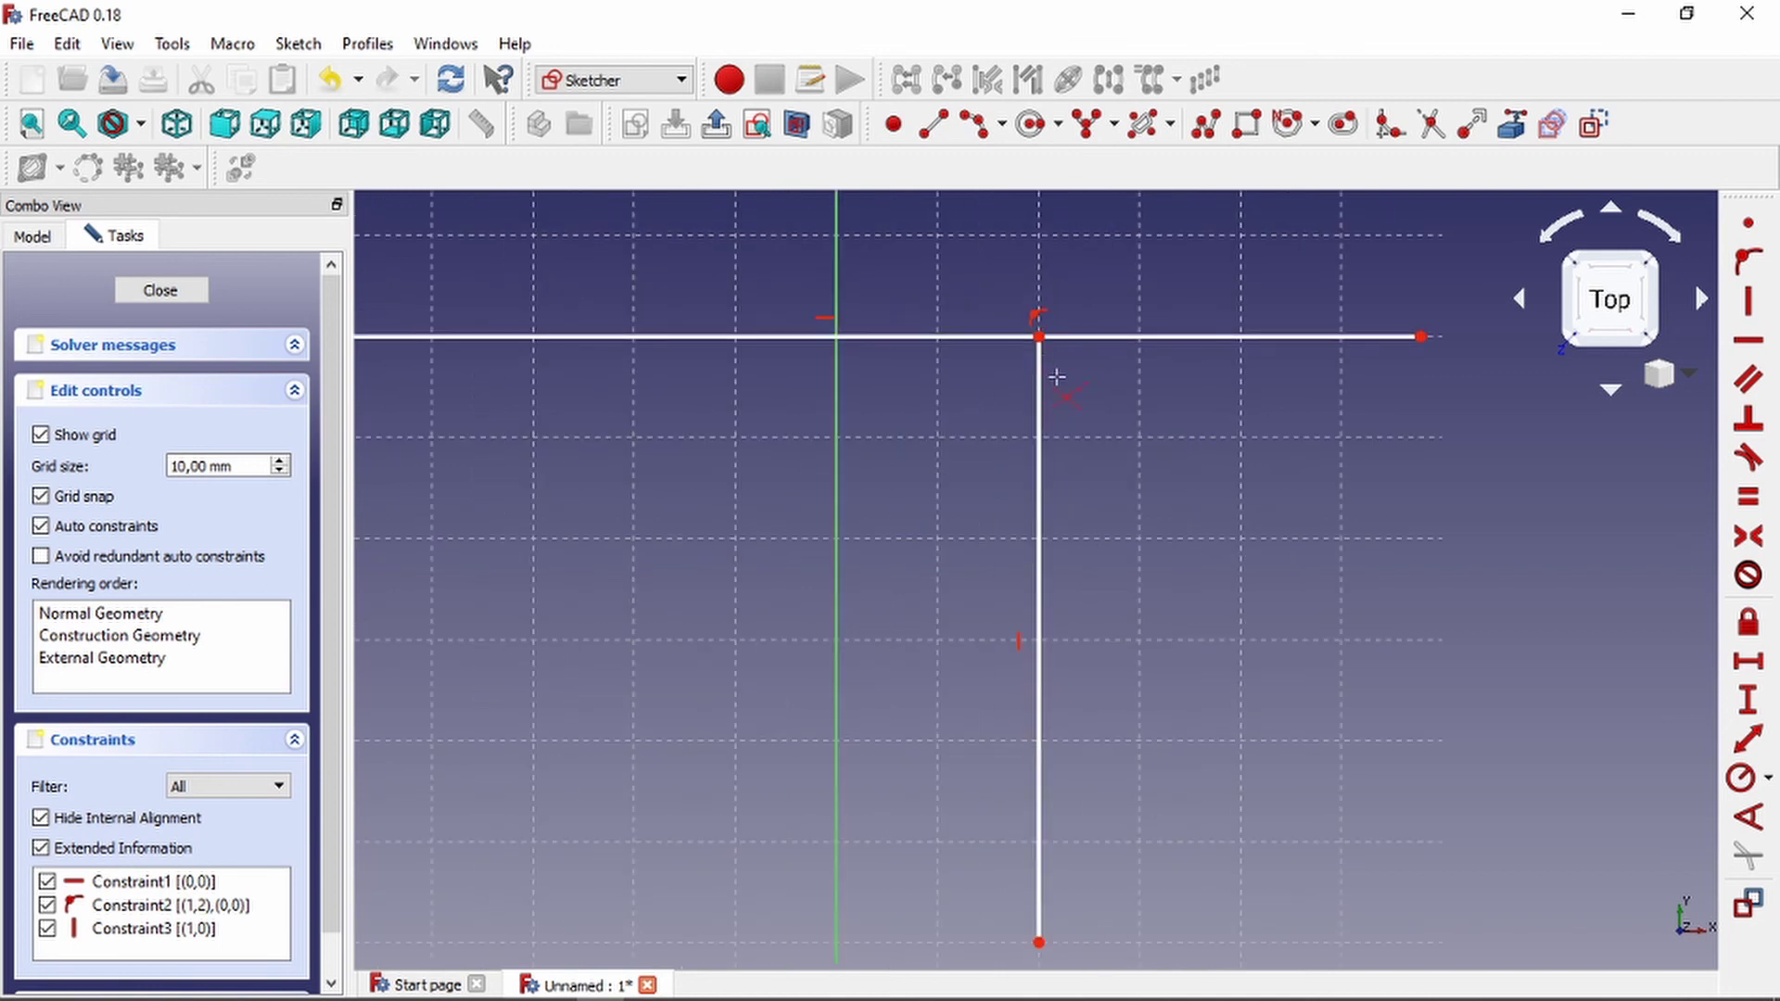
scroll(1058, 317, down, 2)
scroll(855, 319, up, 2)
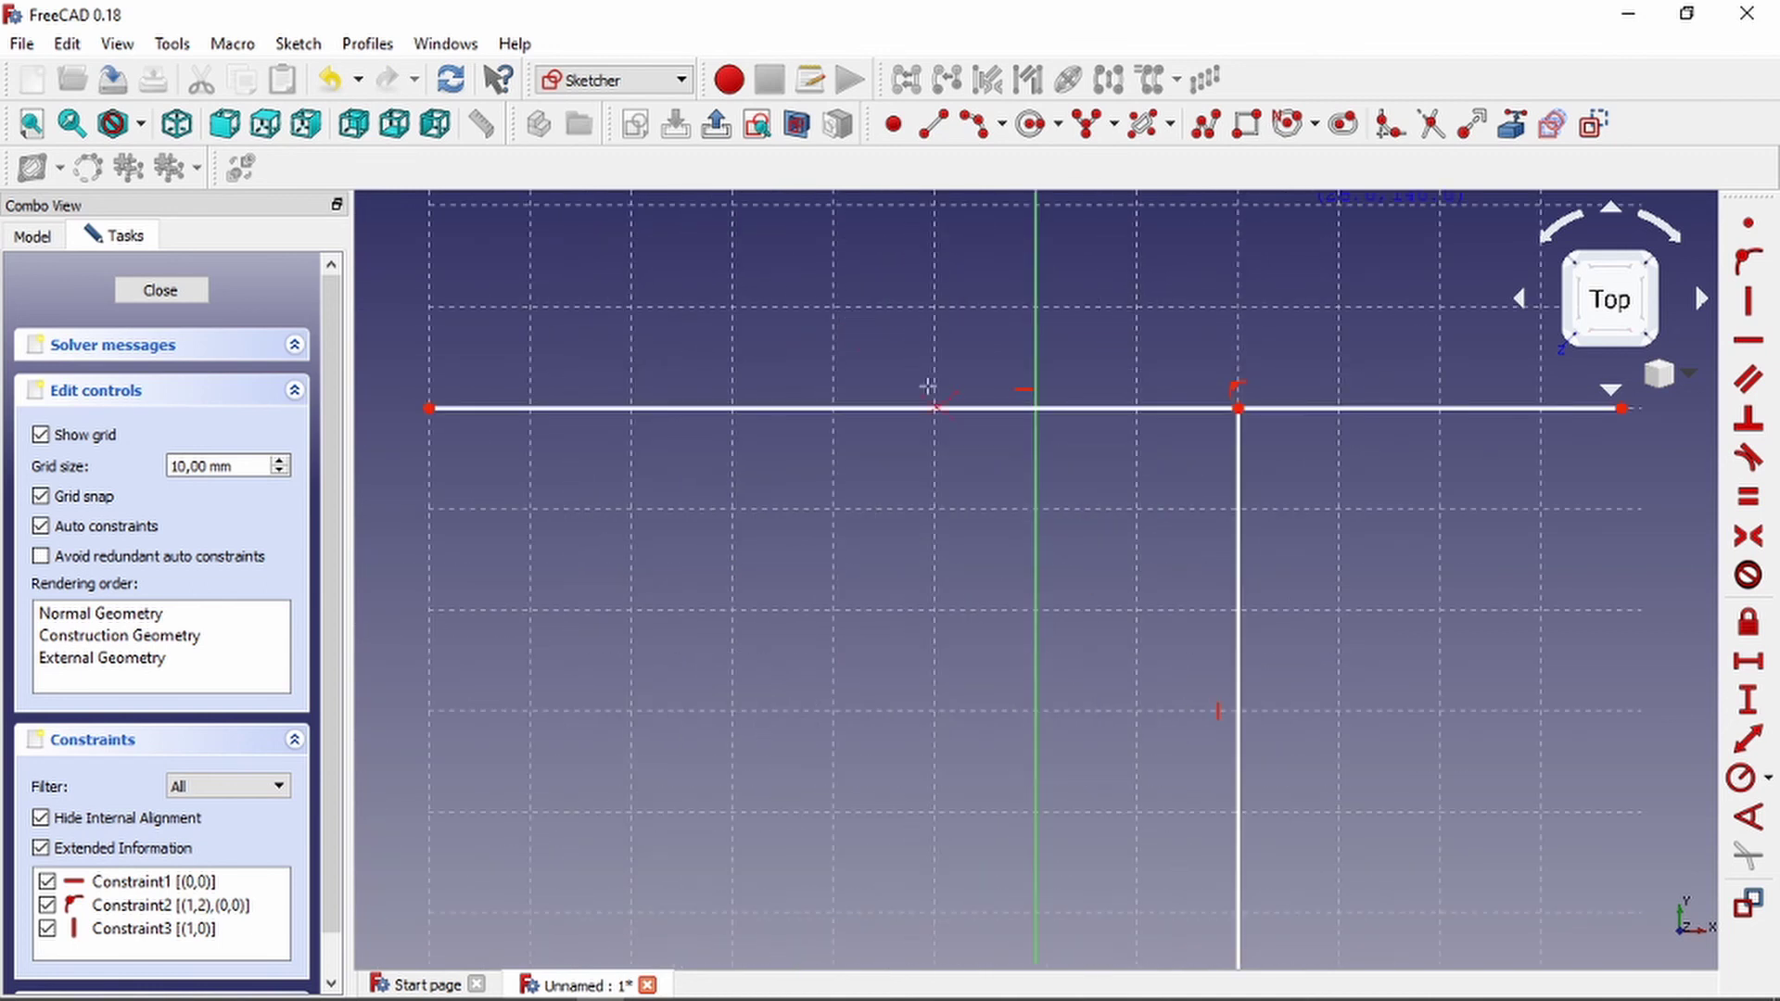
scroll(1025, 543, down, 4)
scroll(1165, 550, up, 4)
scroll(1080, 435, down, 2)
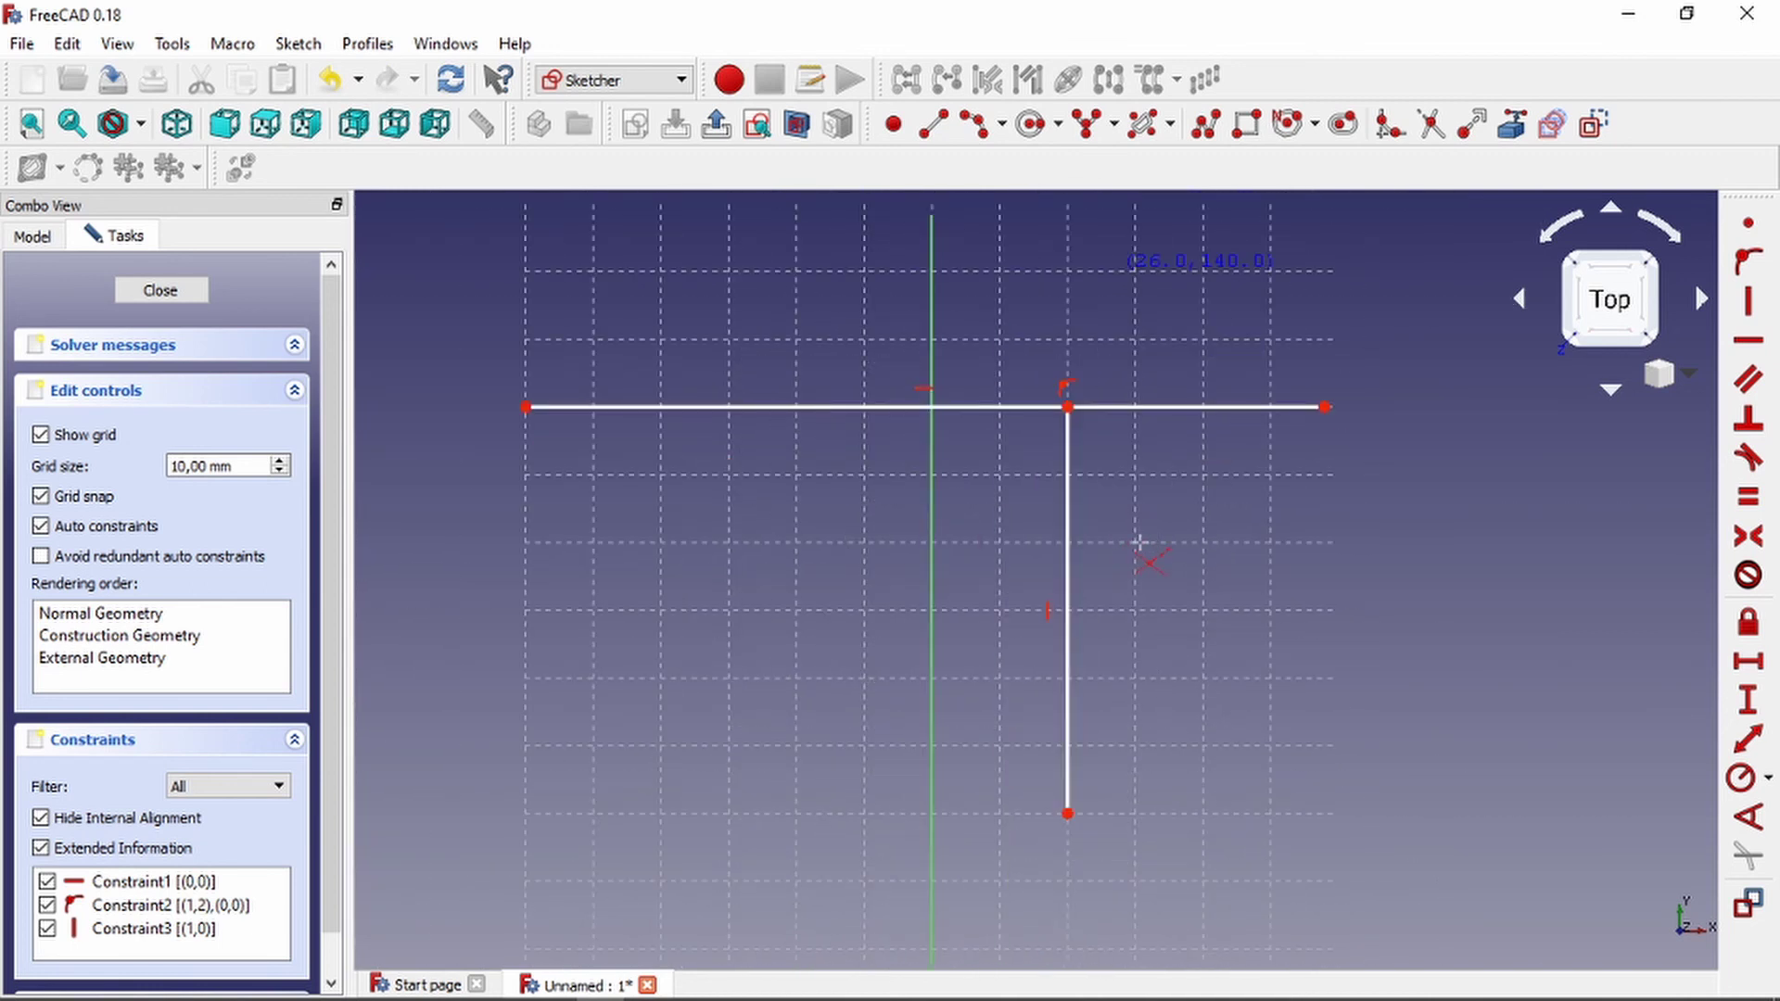
Draw a second horizontal line about 40 mm long at Y 100, ending on the vertical line from its right side.
scroll(1224, 633, up, 2)
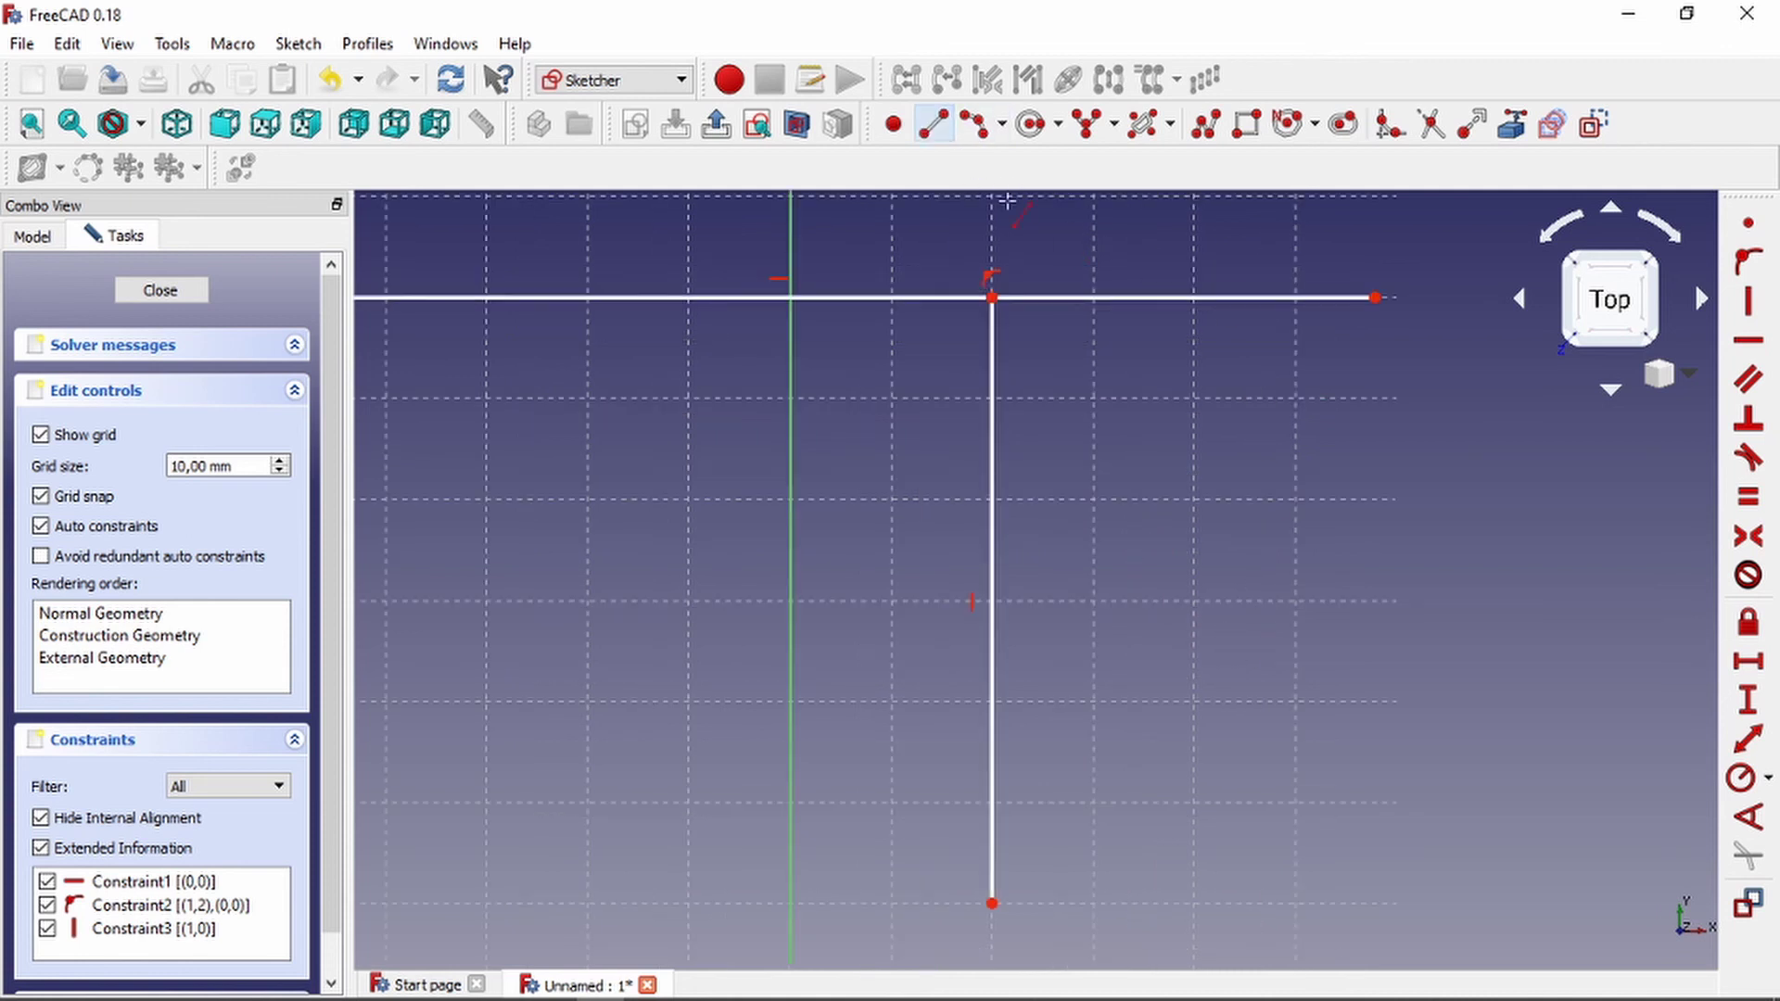
click(1396, 499)
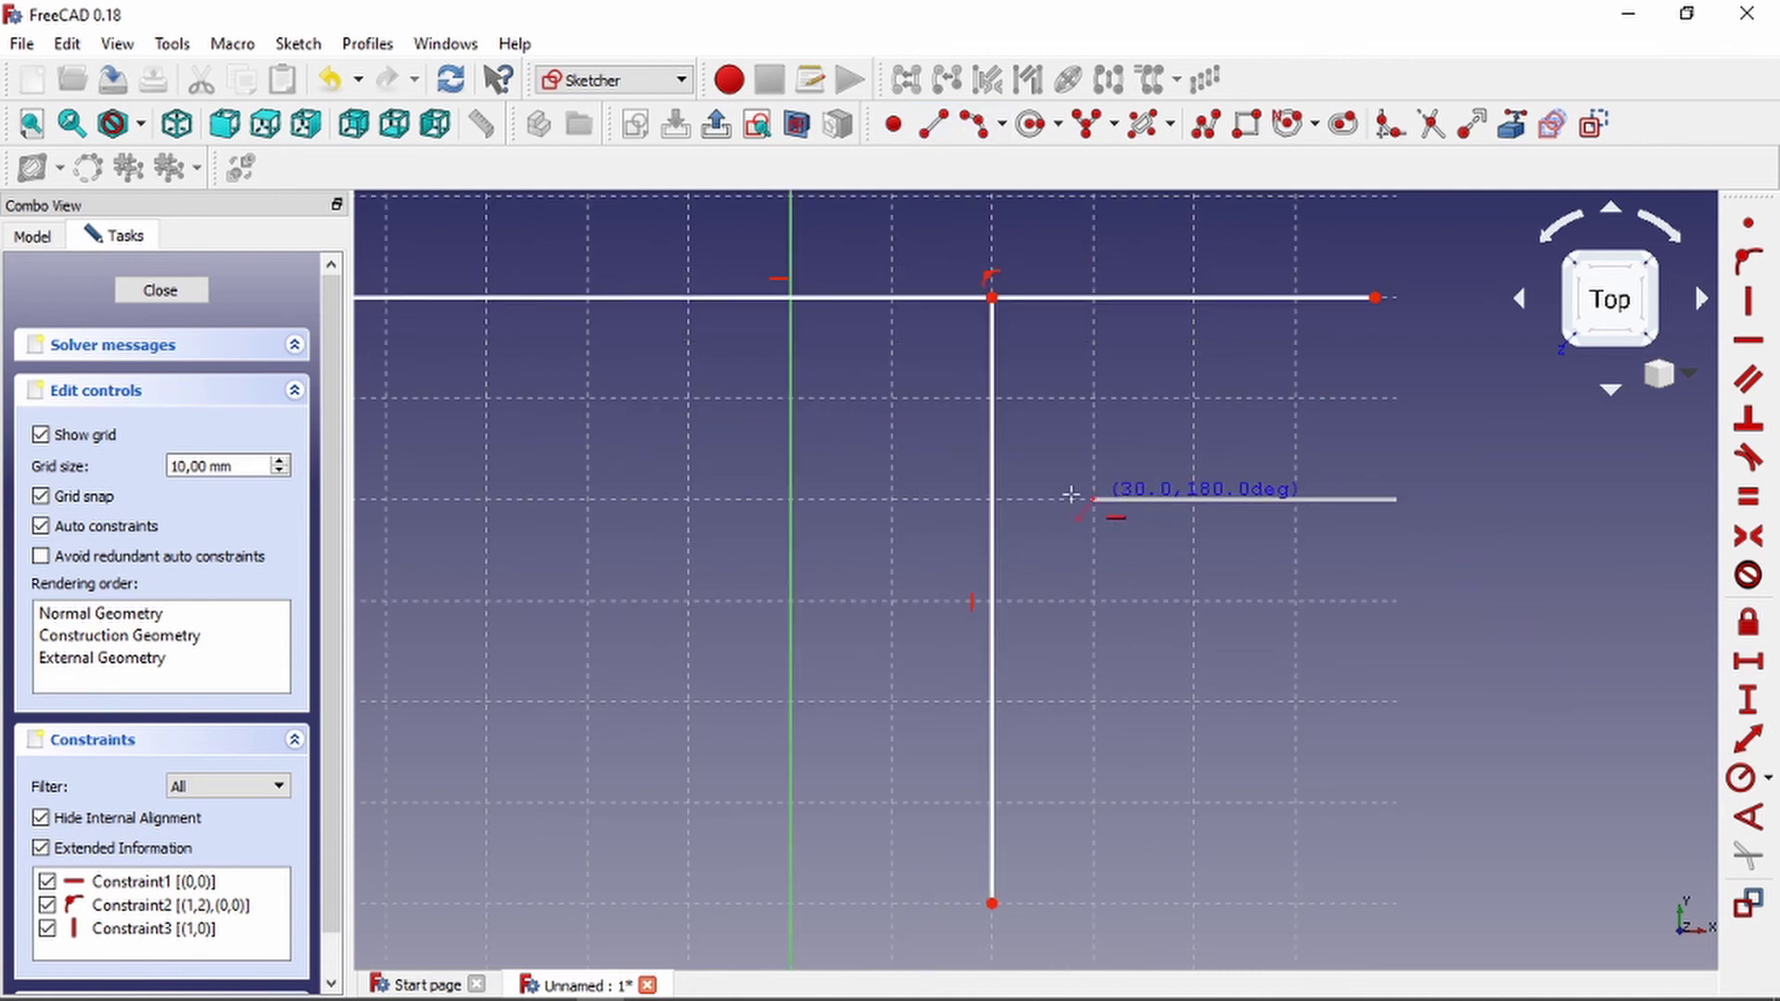
click(993, 499)
scroll(1205, 630, down, 1)
scroll(1220, 367, up, 1)
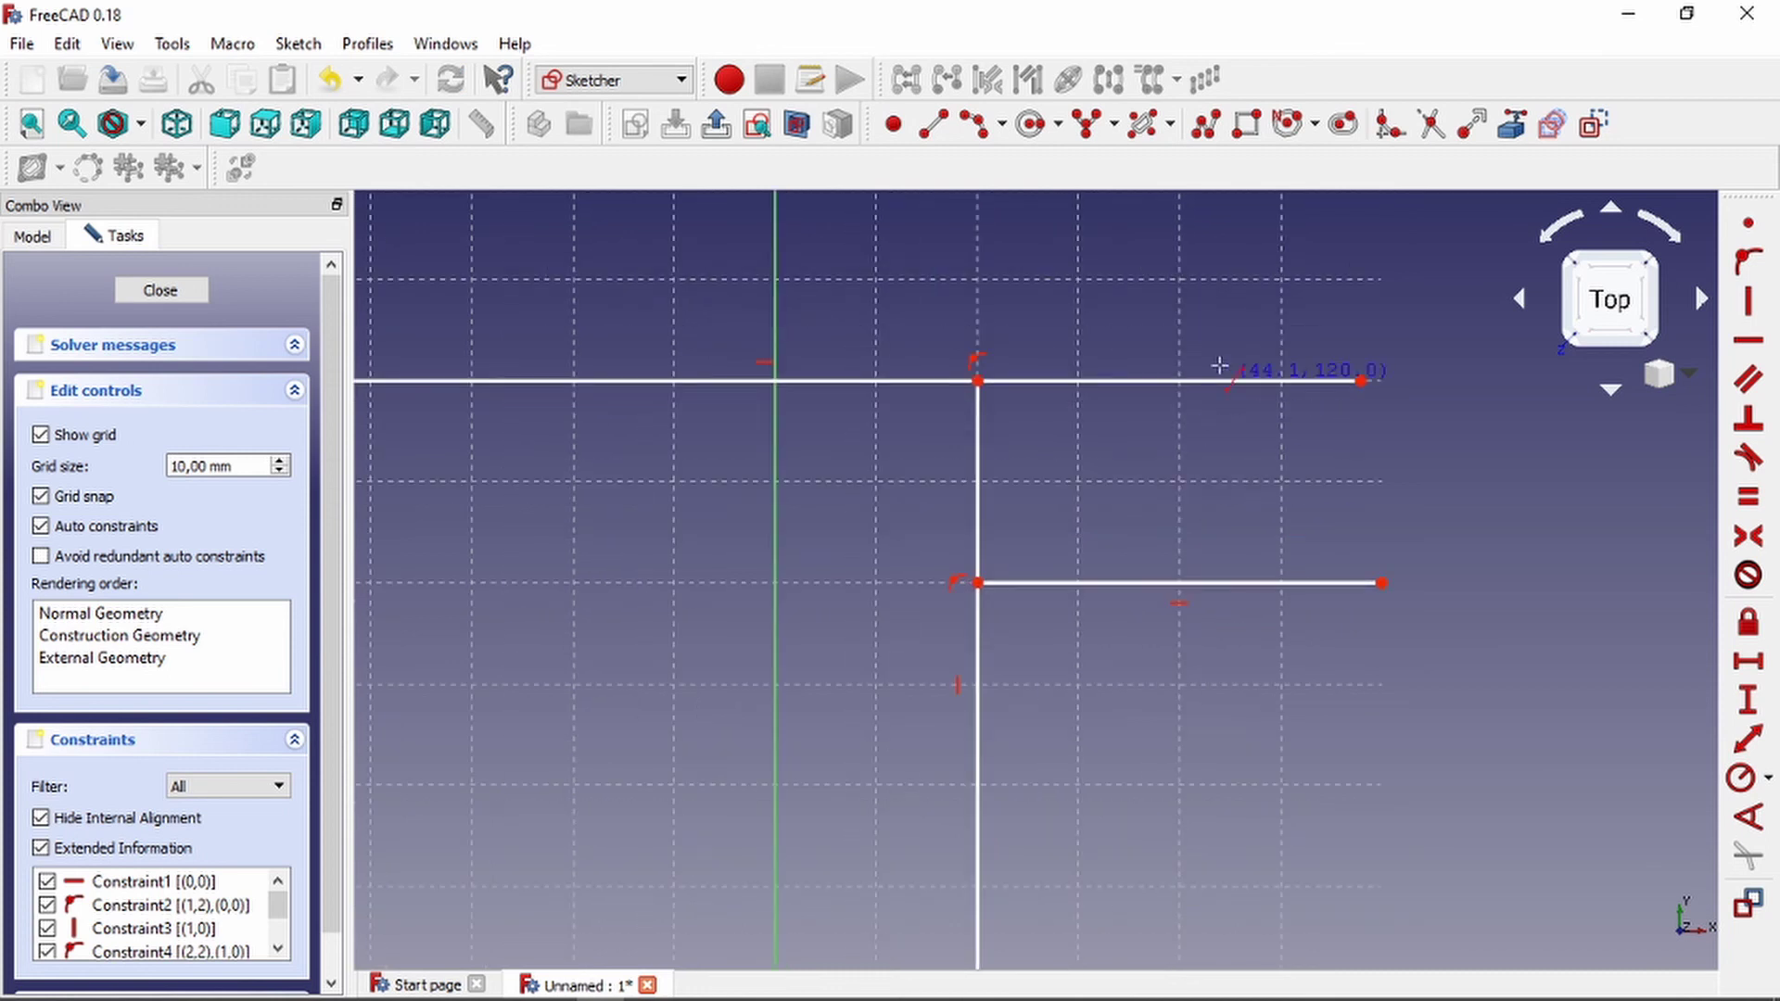
Trim the part of the vertical line between the two horizontal lines, and undo the trim.
click(1431, 125)
click(985, 509)
click(978, 508)
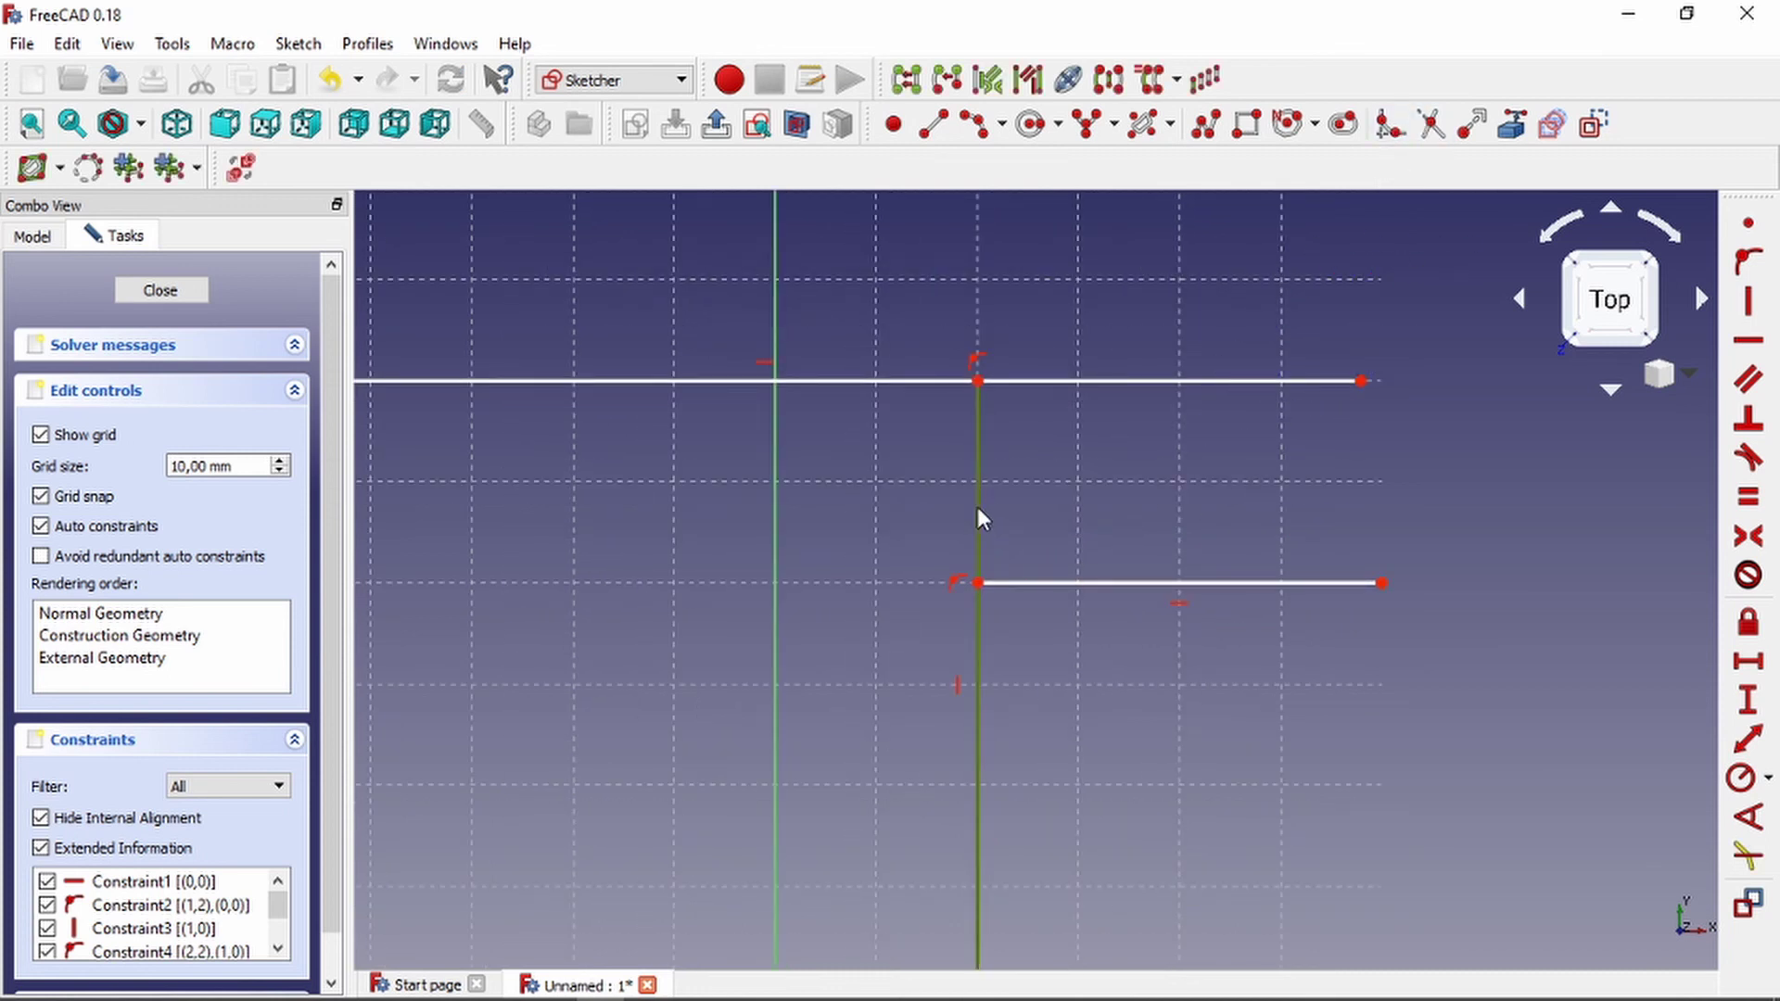
scroll(1033, 495, down, 2)
scroll(1034, 501, up, 2)
click(1057, 495)
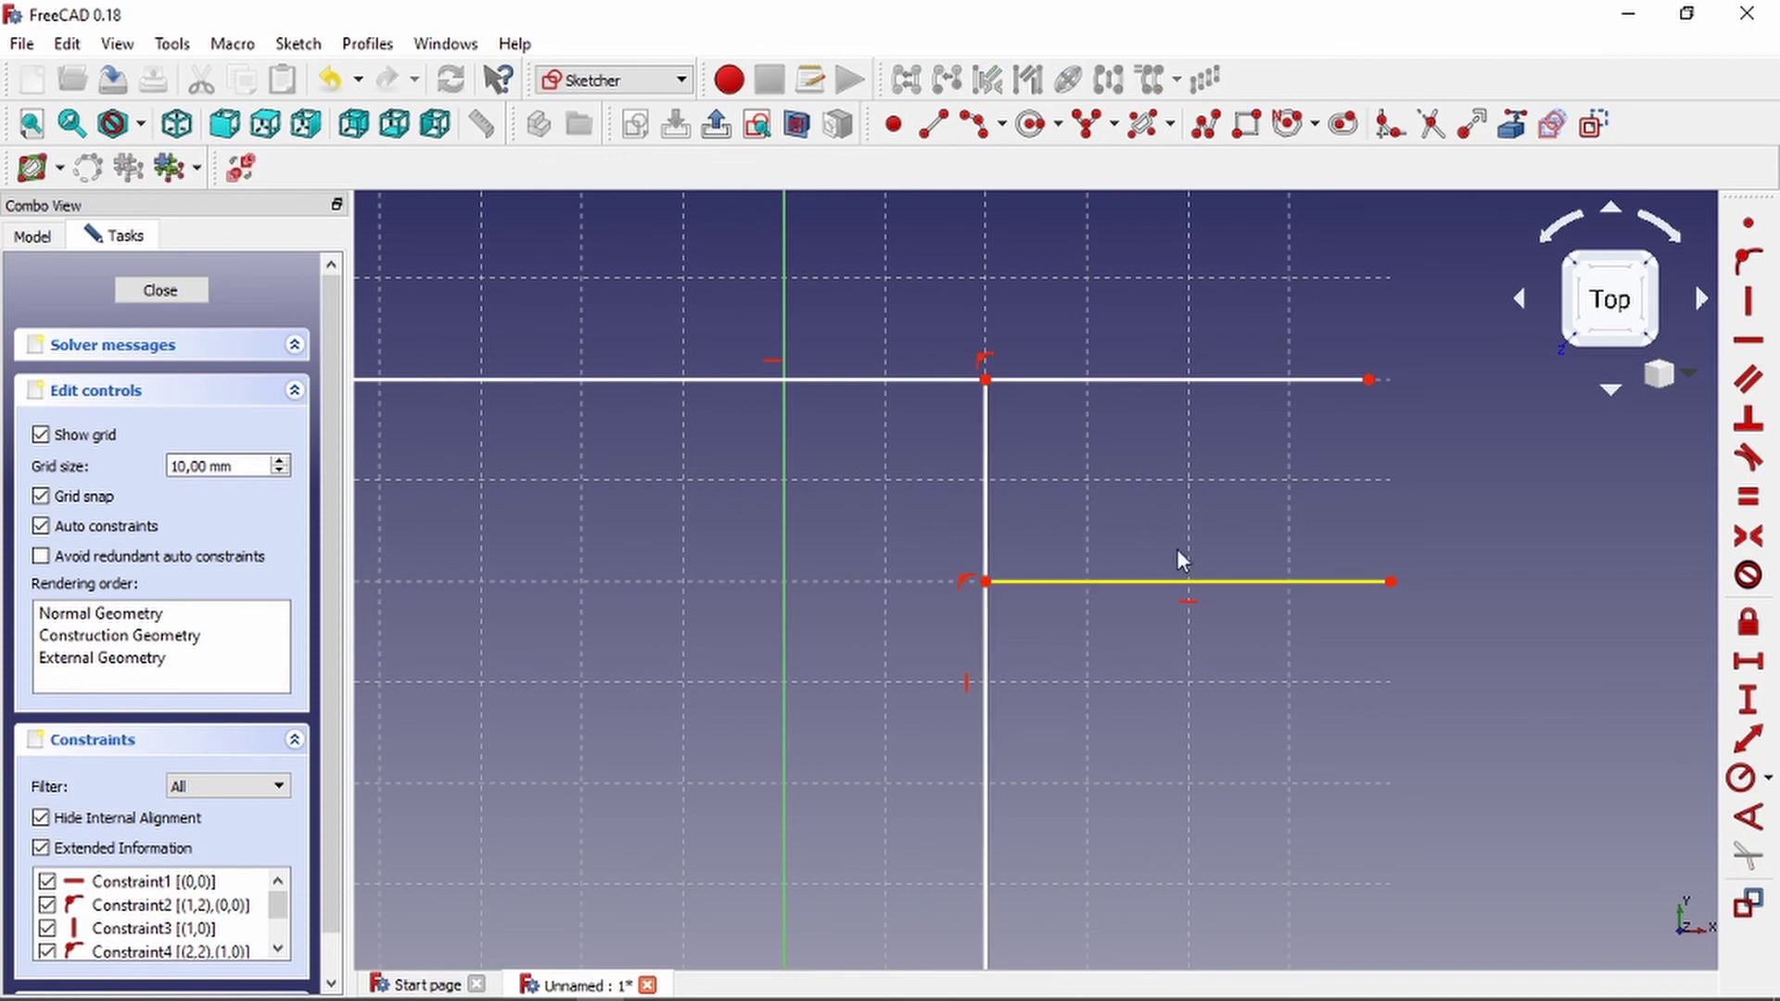
click(1432, 124)
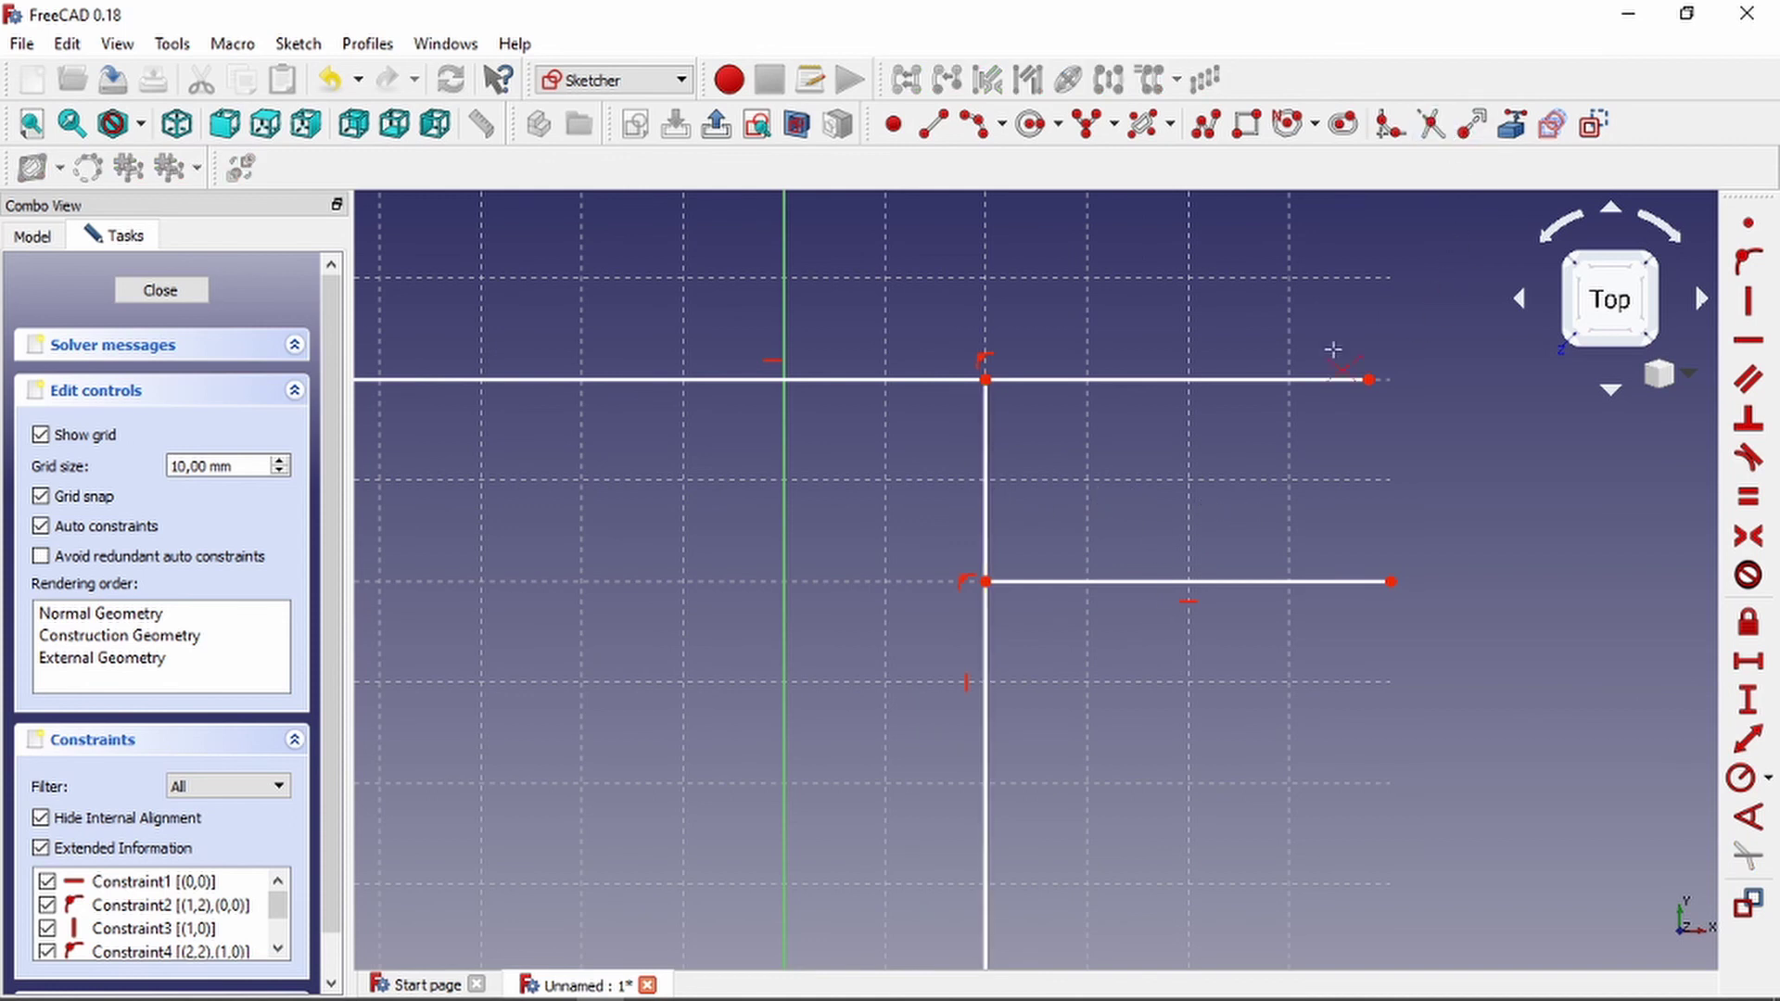
click(988, 483)
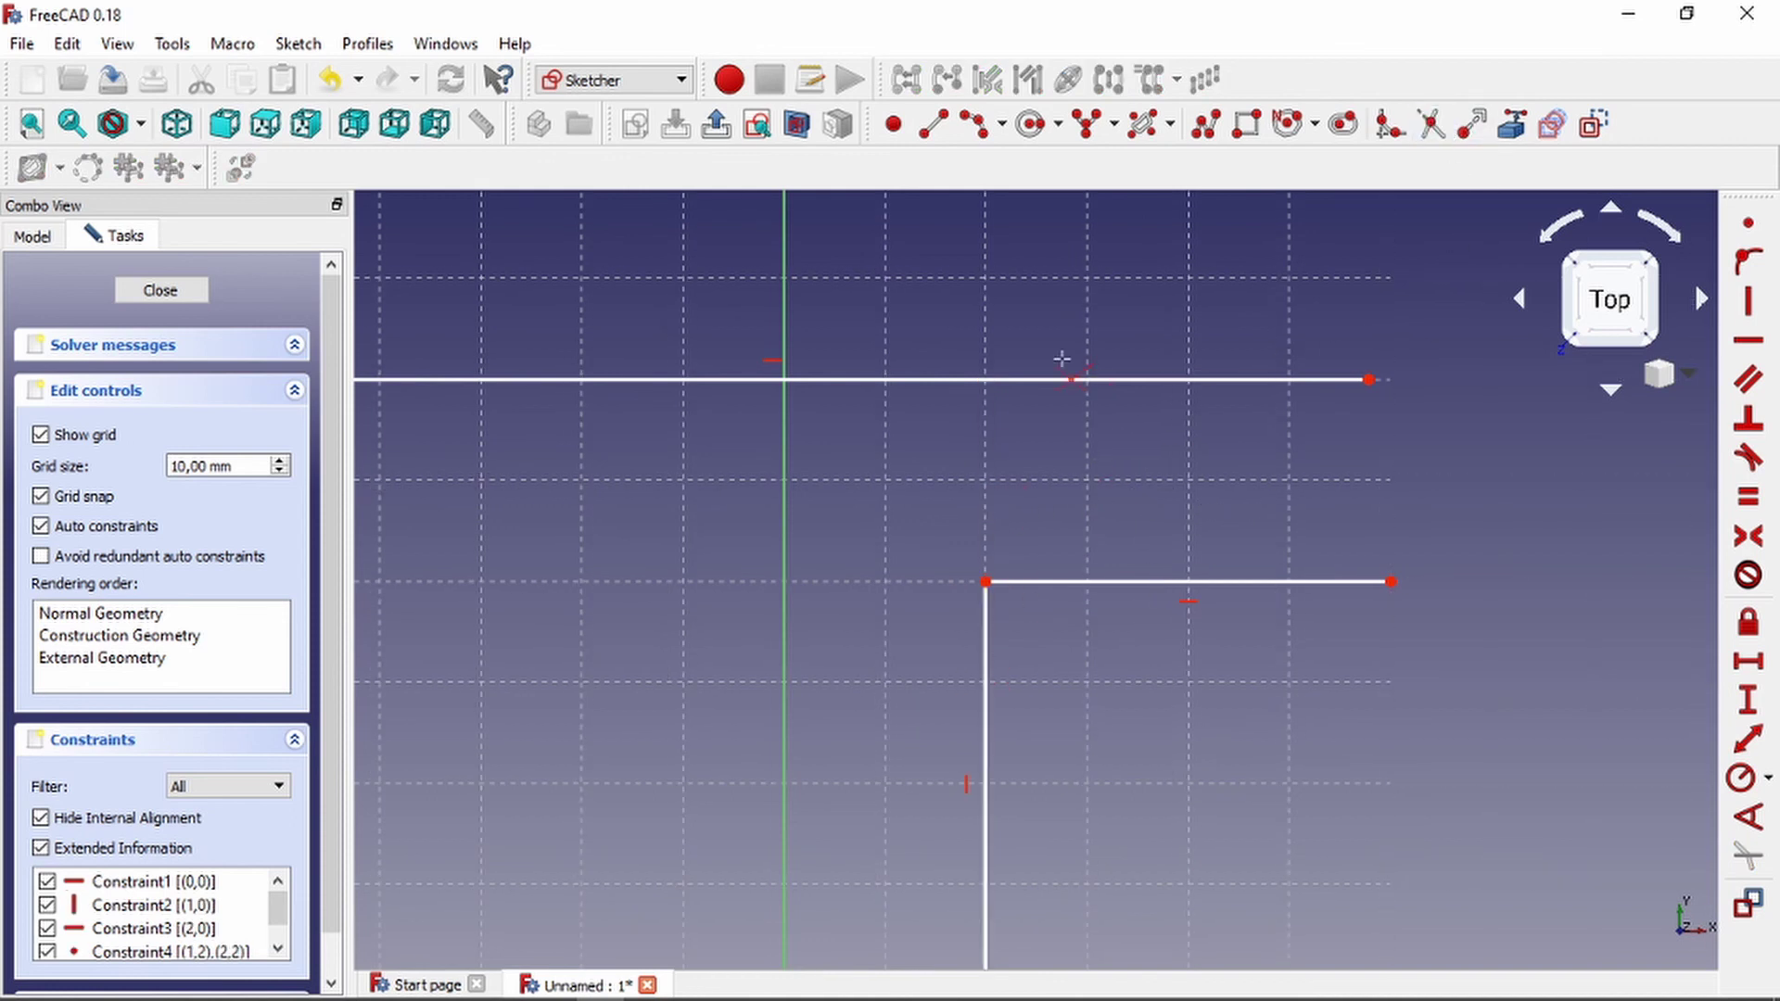
scroll(1063, 359, down, 2)
key(ctrl+z)
Trim the part of the vertical line below the lower horizontal line.
click(979, 491)
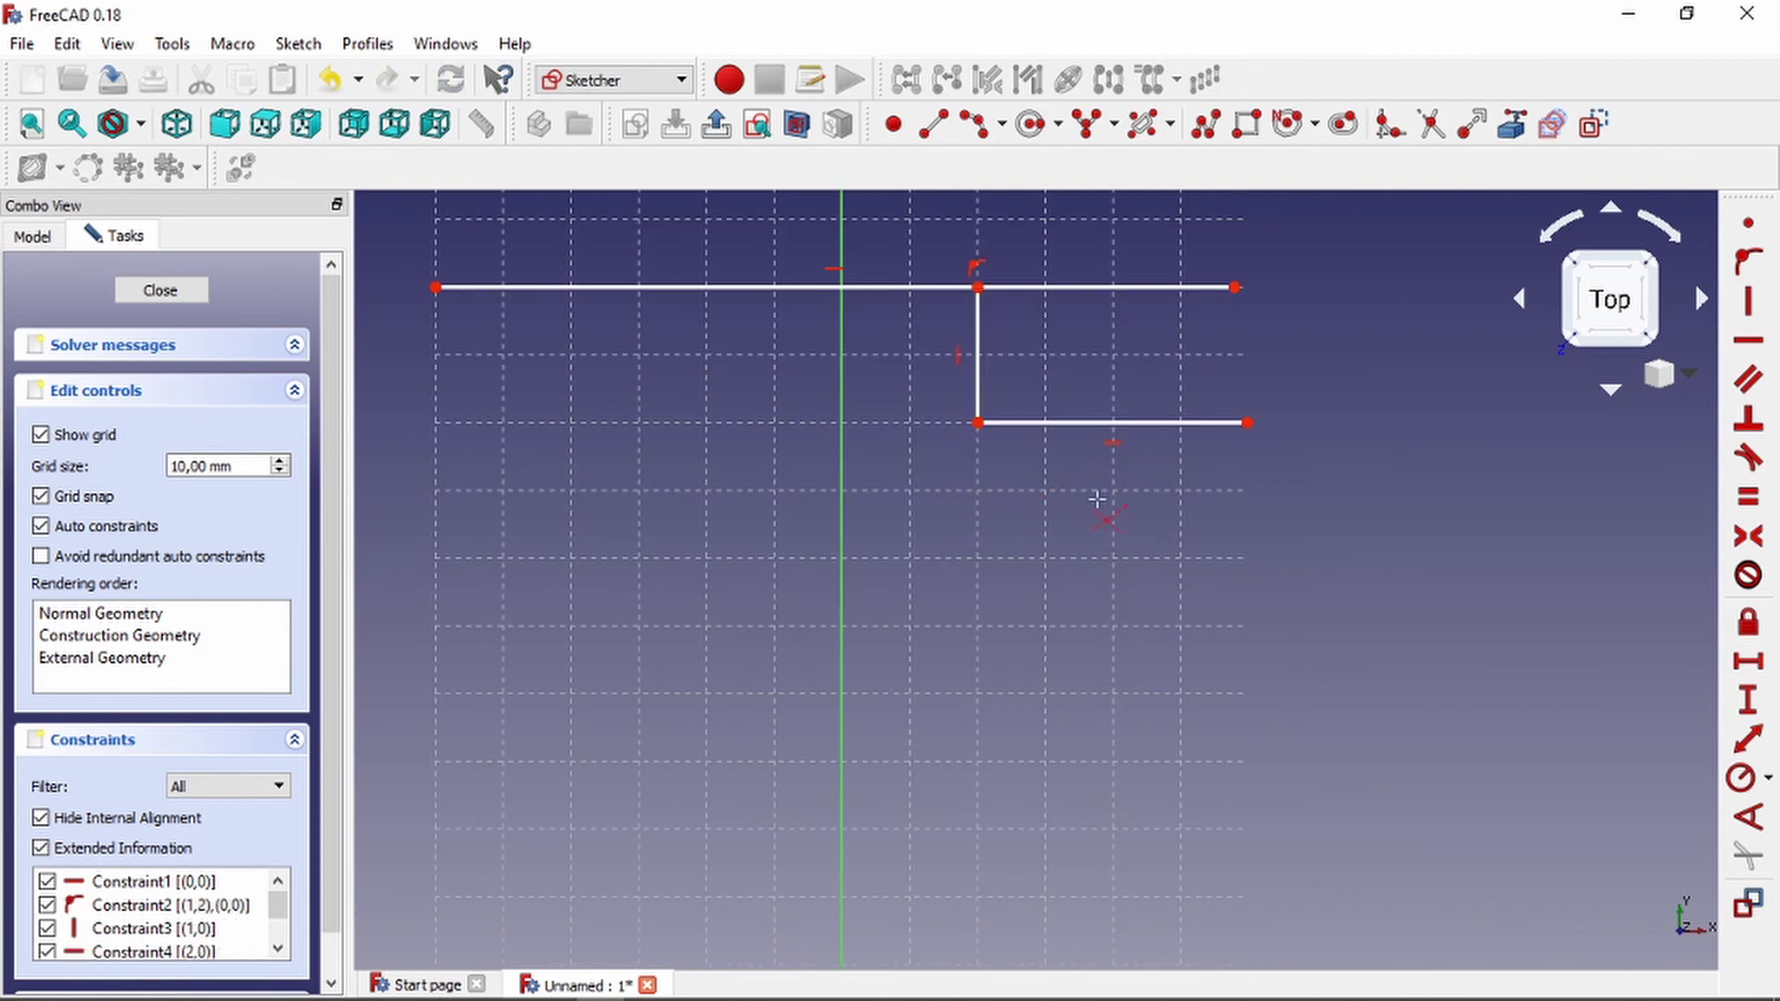
scroll(1159, 371, down, 2)
scroll(1099, 318, up, 2)
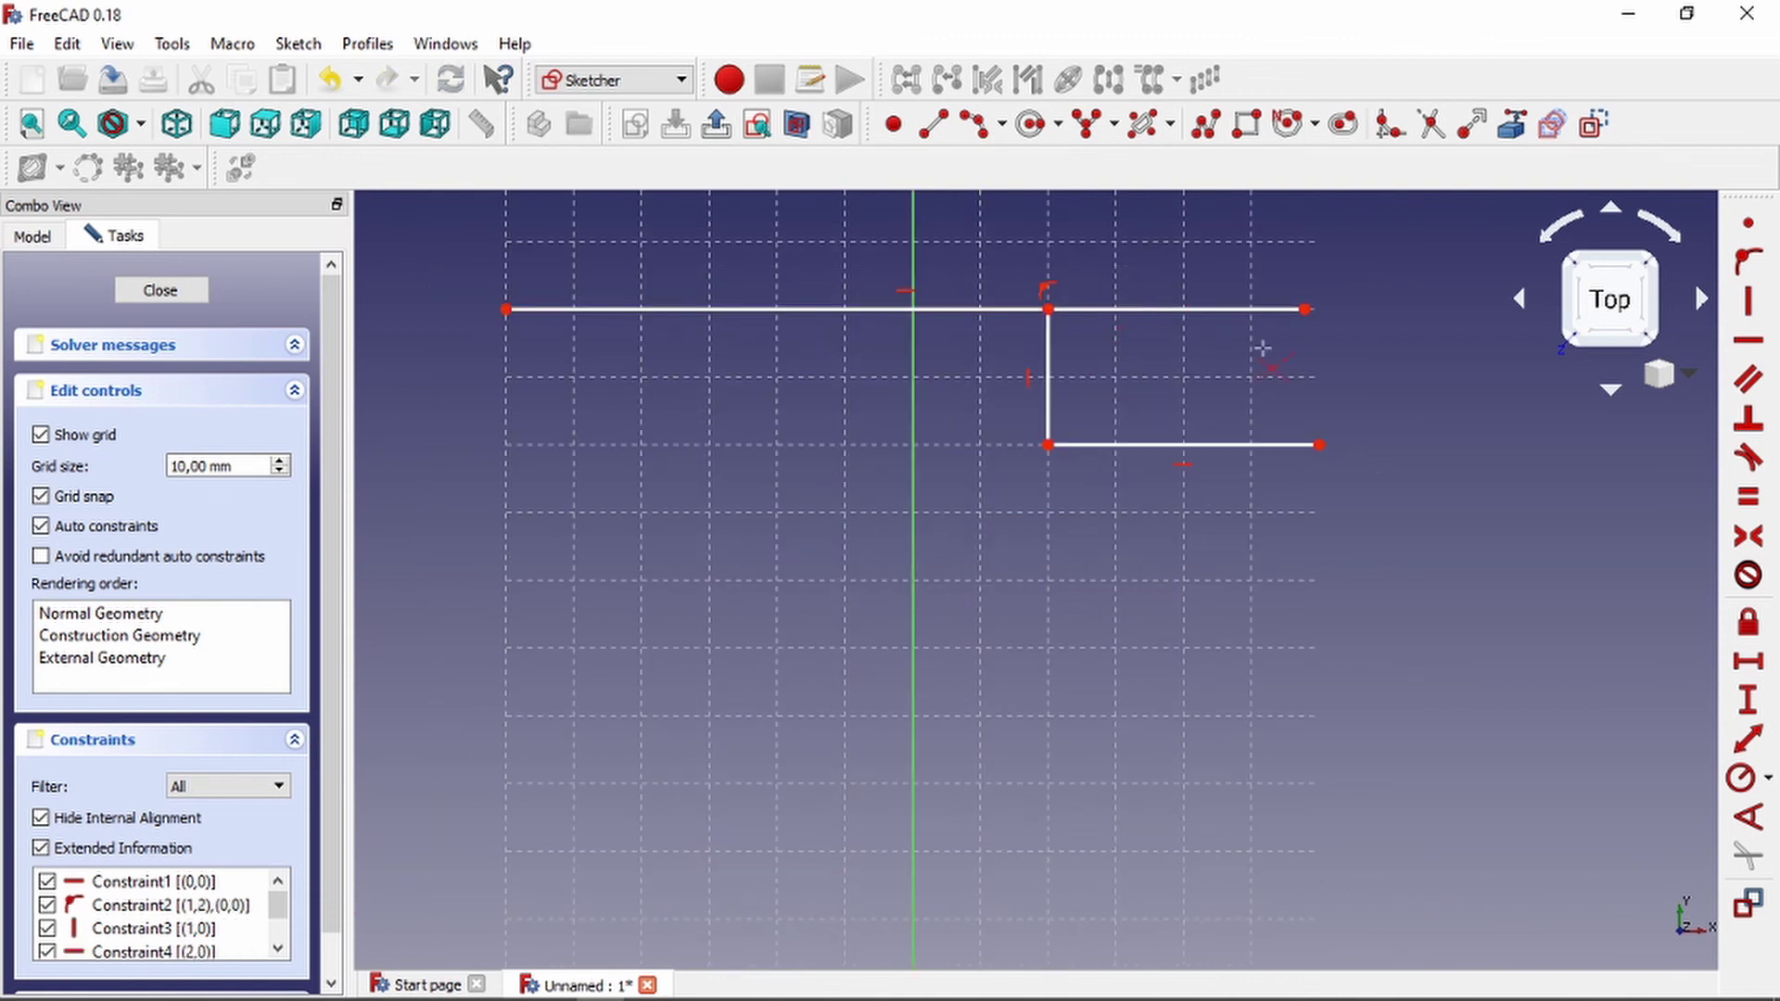
Delete all three lines from the sketch.
drag(453, 276, 1467, 620)
key(Delete)
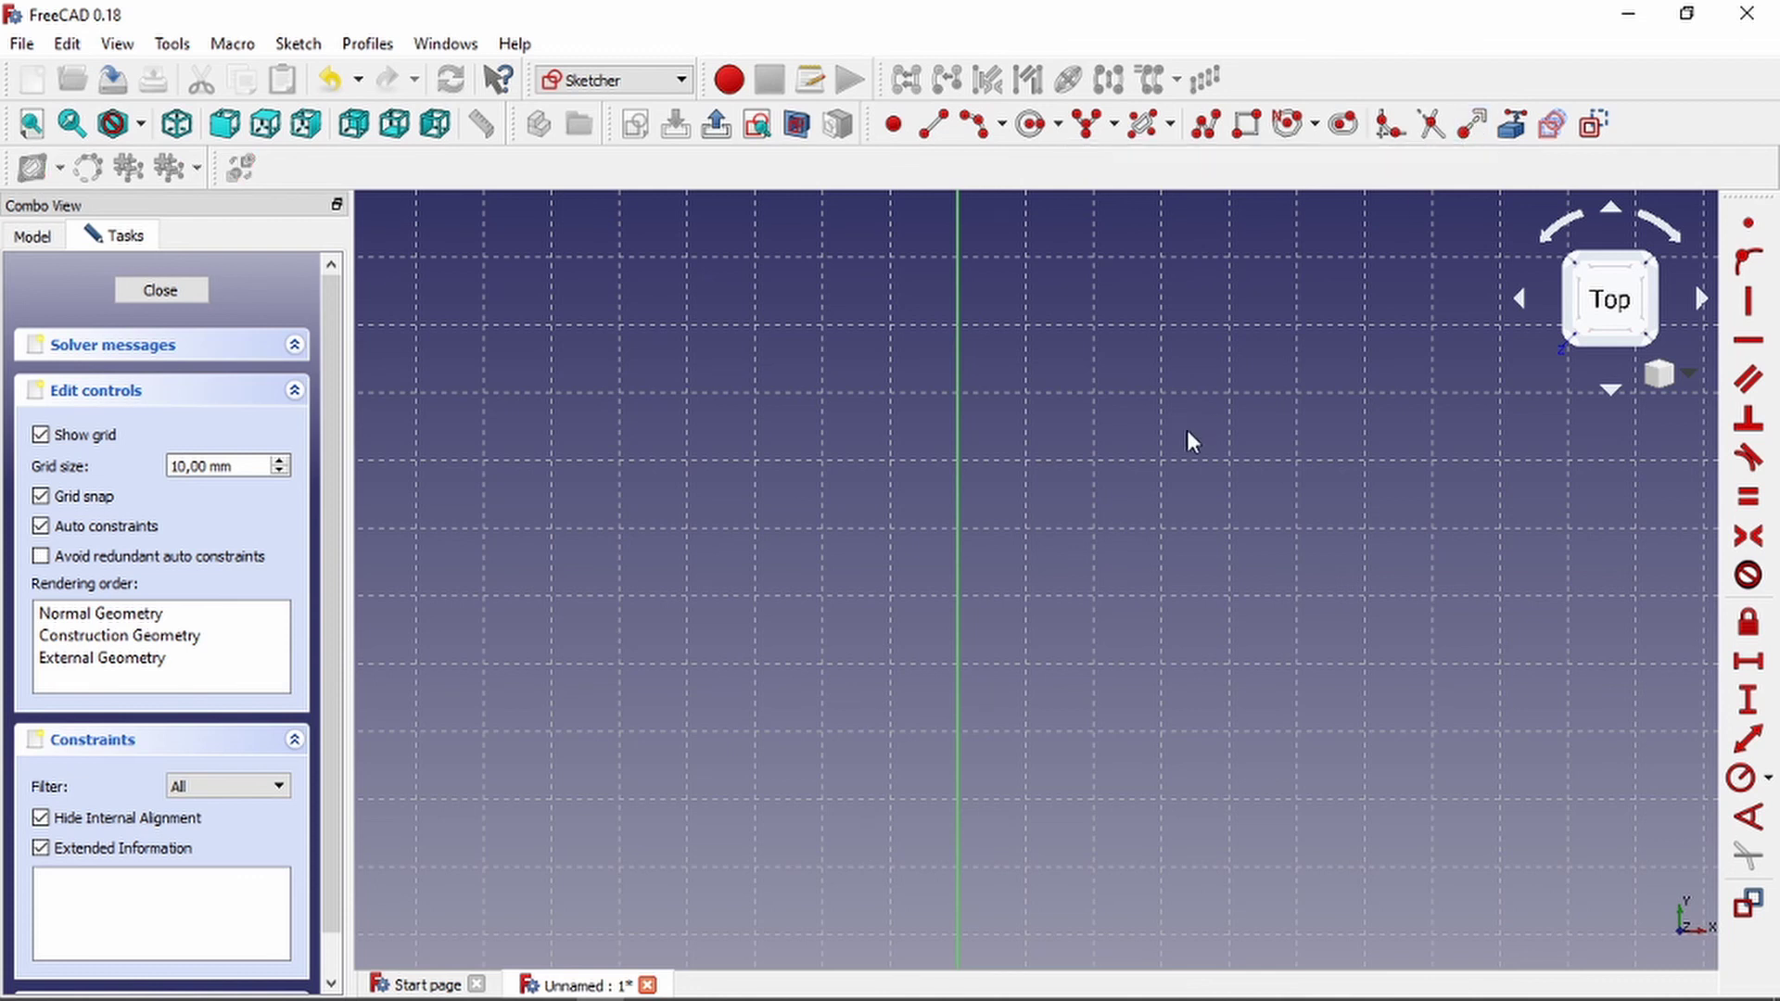
Draw a new long horizontal line across the vertical axis at about Y 120.
middle_drag(1187, 430, 1357, 456)
click(939, 128)
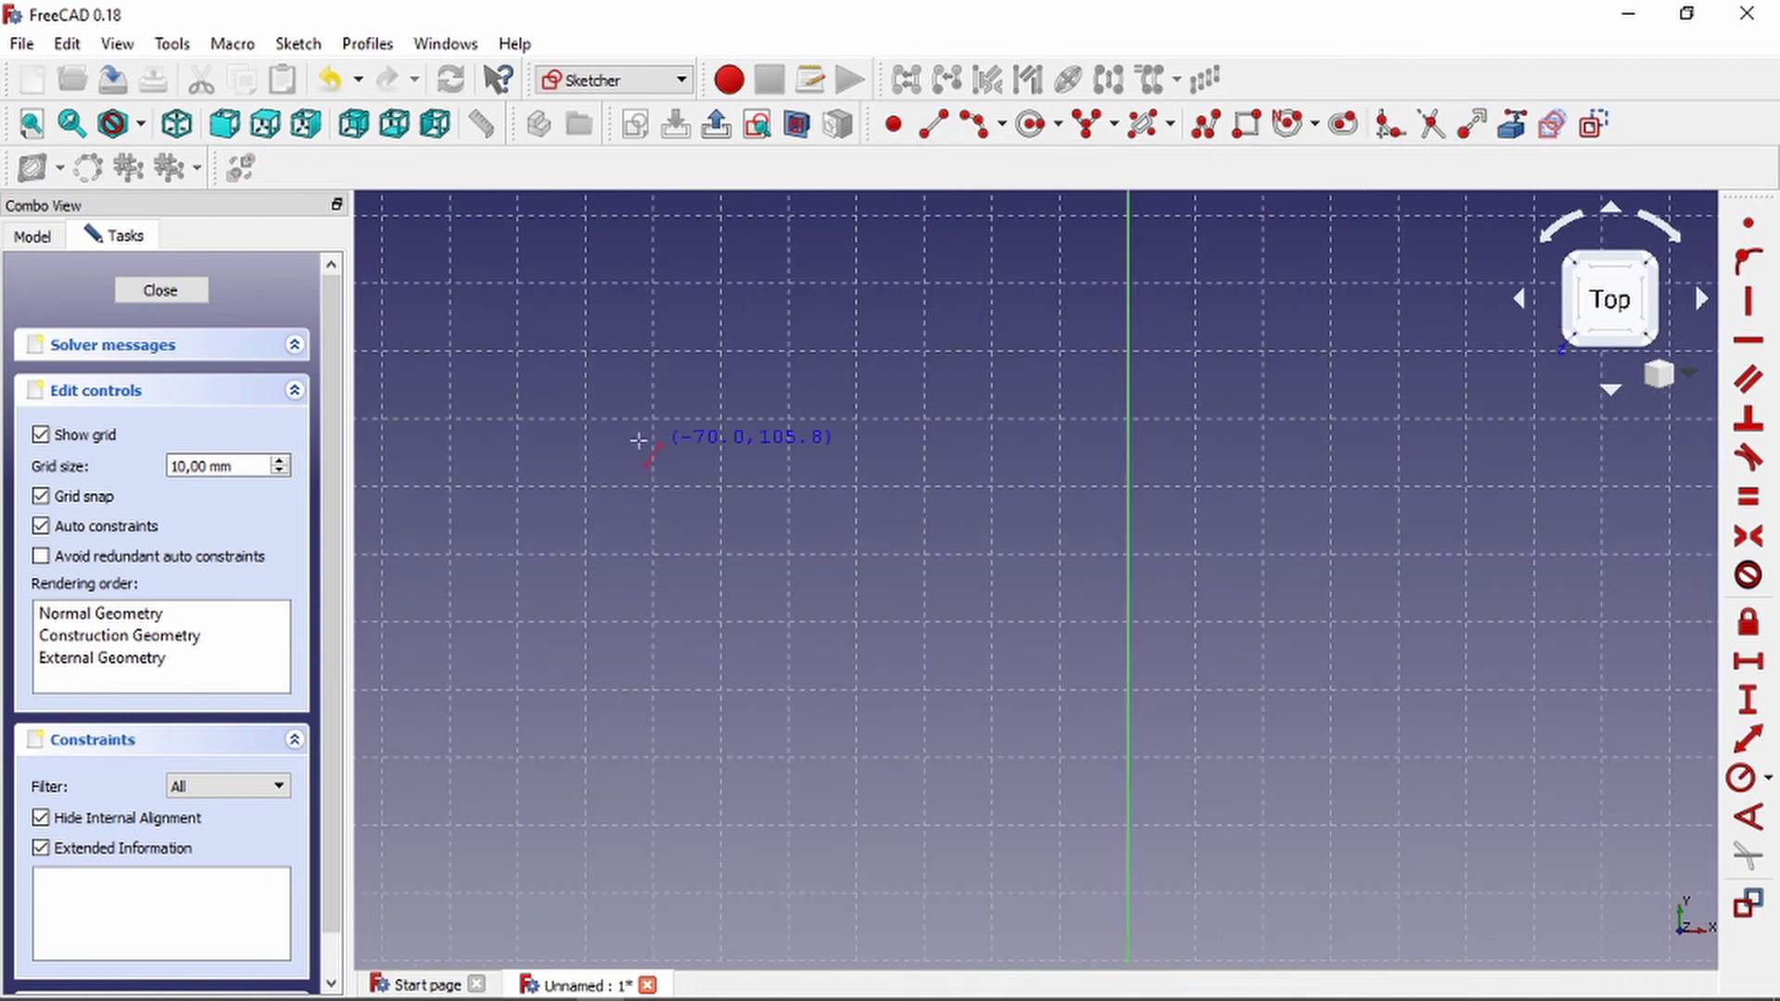
click(623, 350)
click(1490, 350)
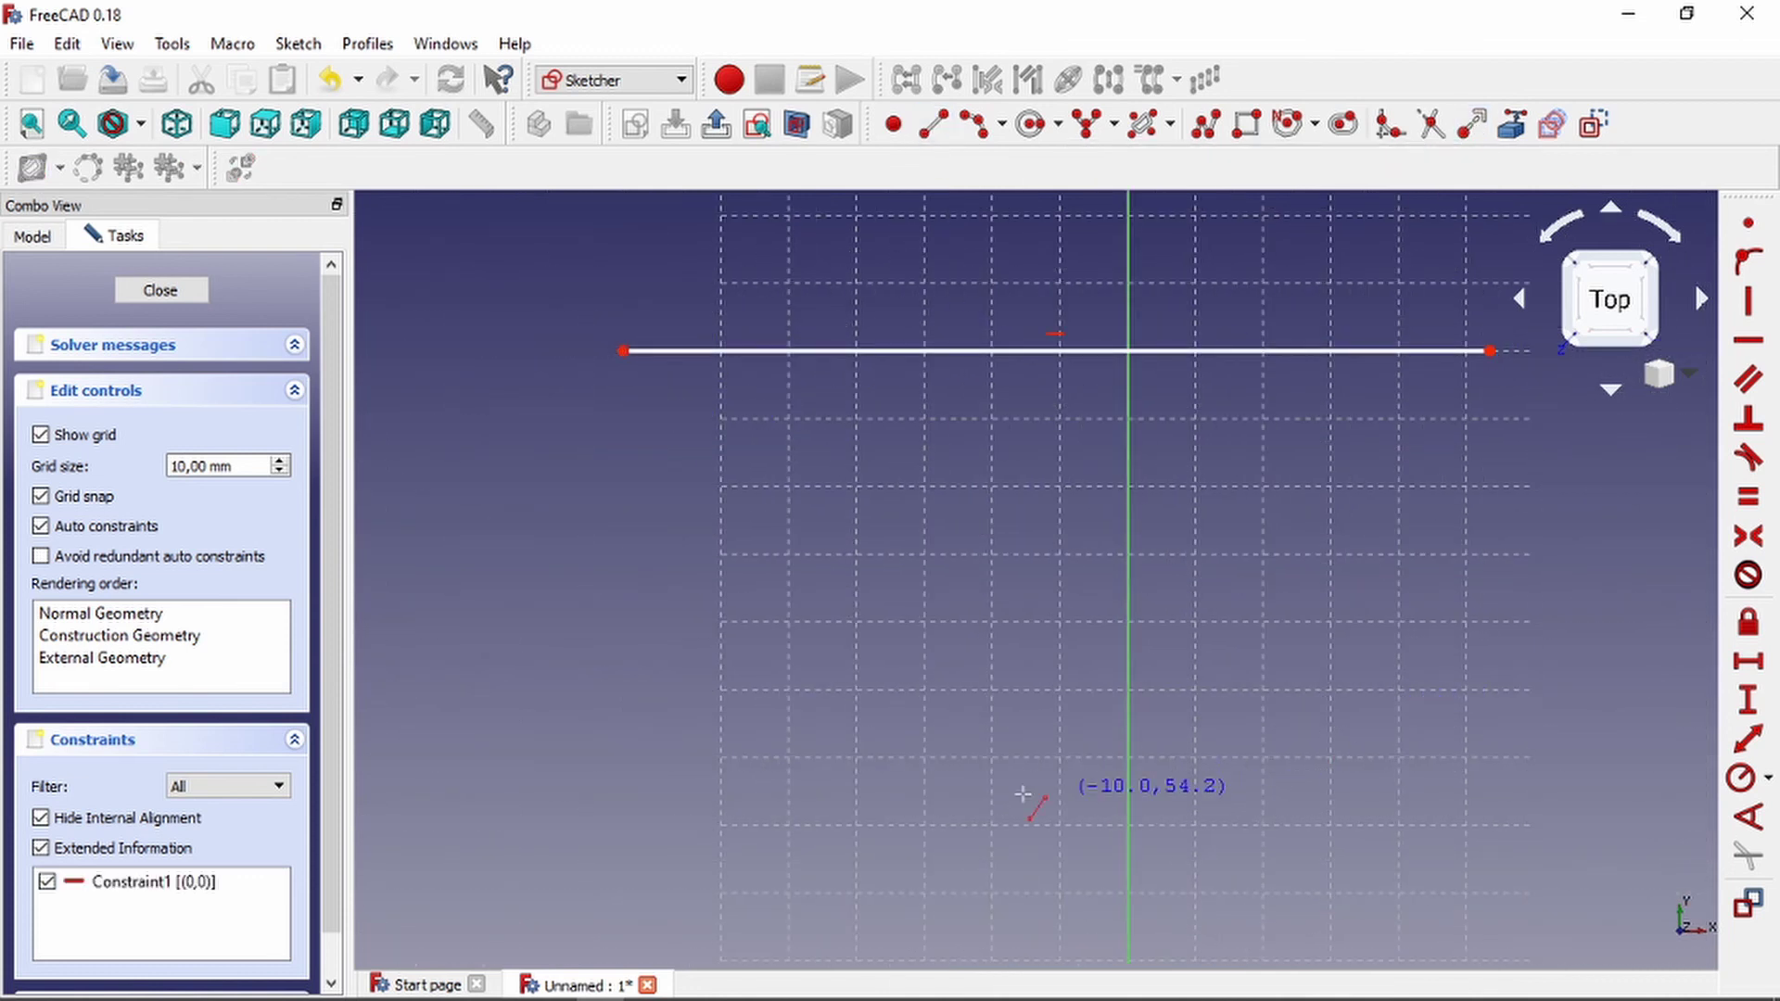
Draw three detached vertical lines below the horizontal line, about 48, 20 and 40 mm long, at X -30, -10 and 30.
click(924, 775)
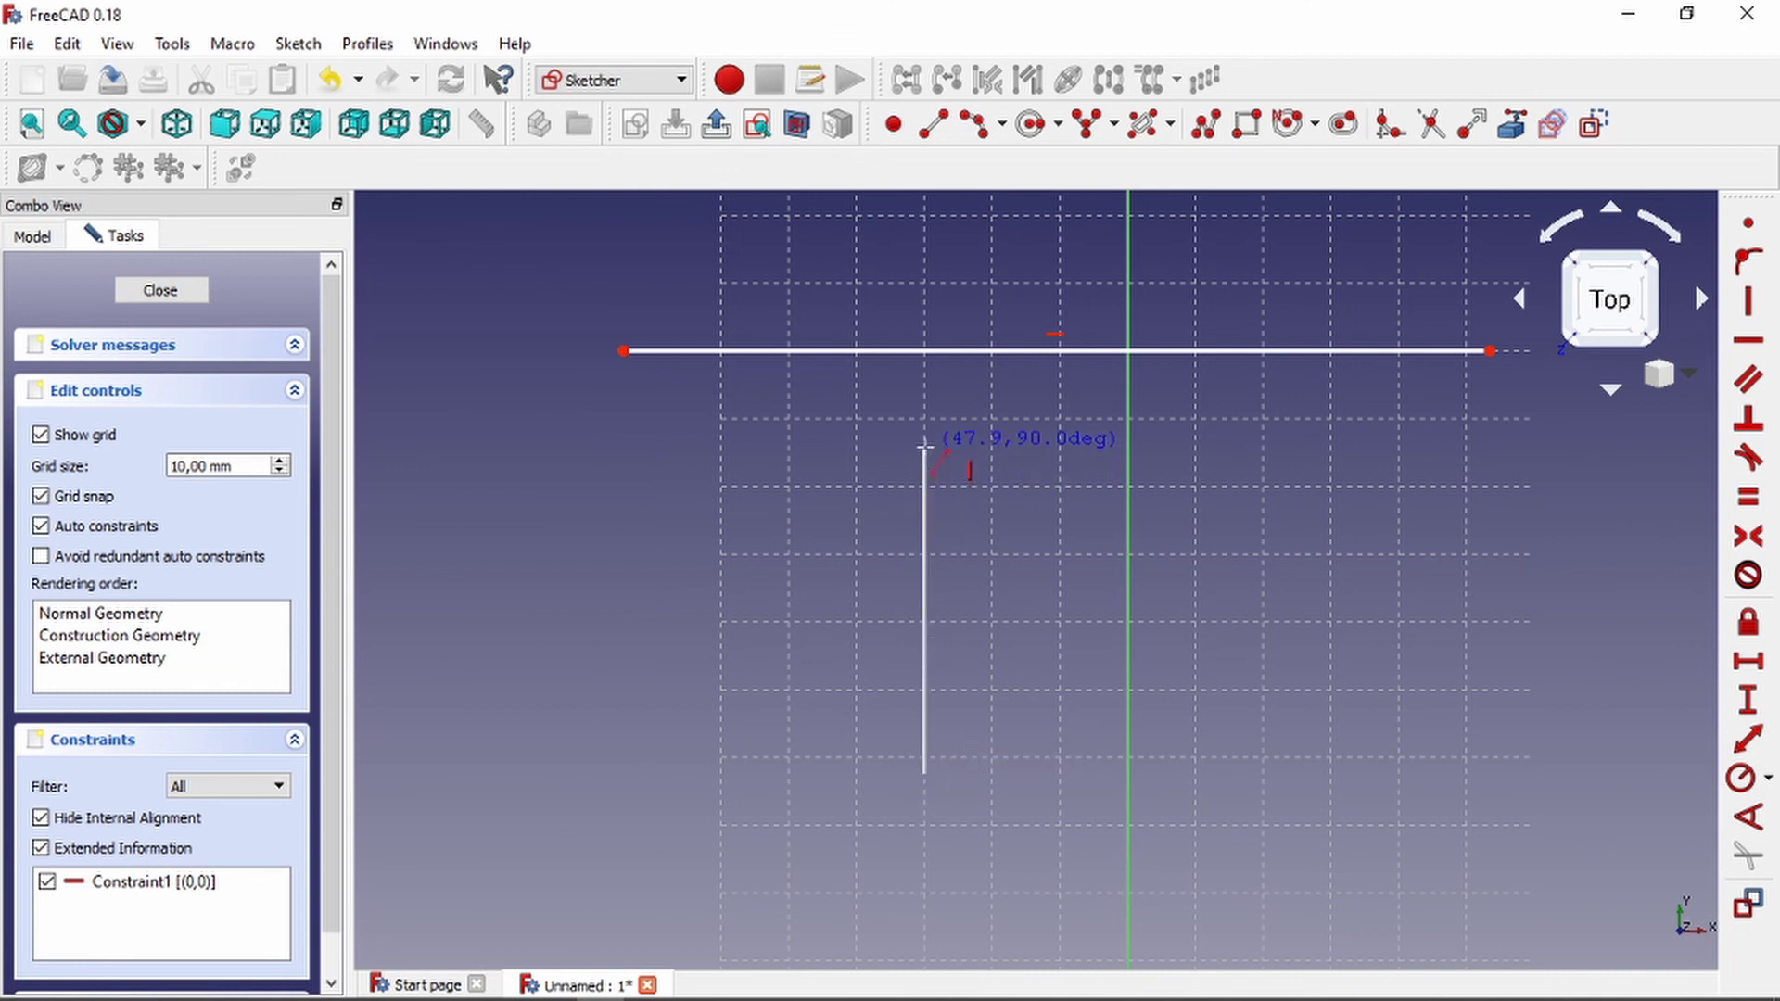
click(925, 449)
click(1060, 757)
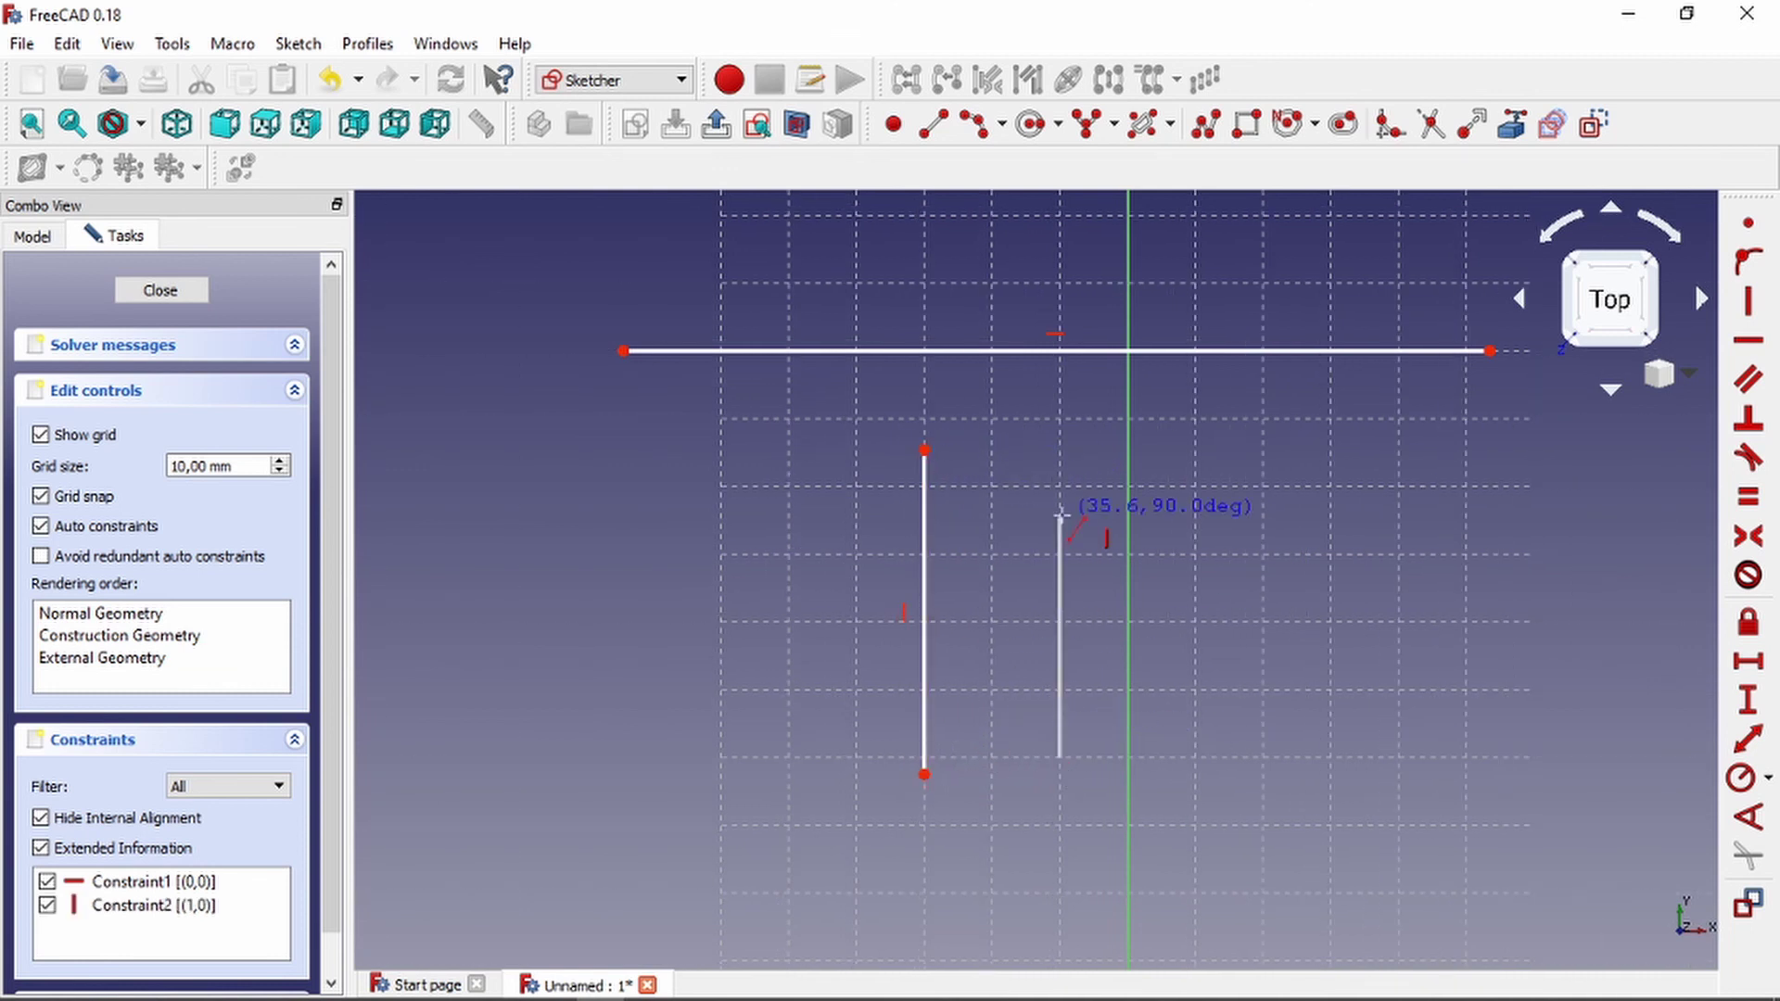
click(1059, 621)
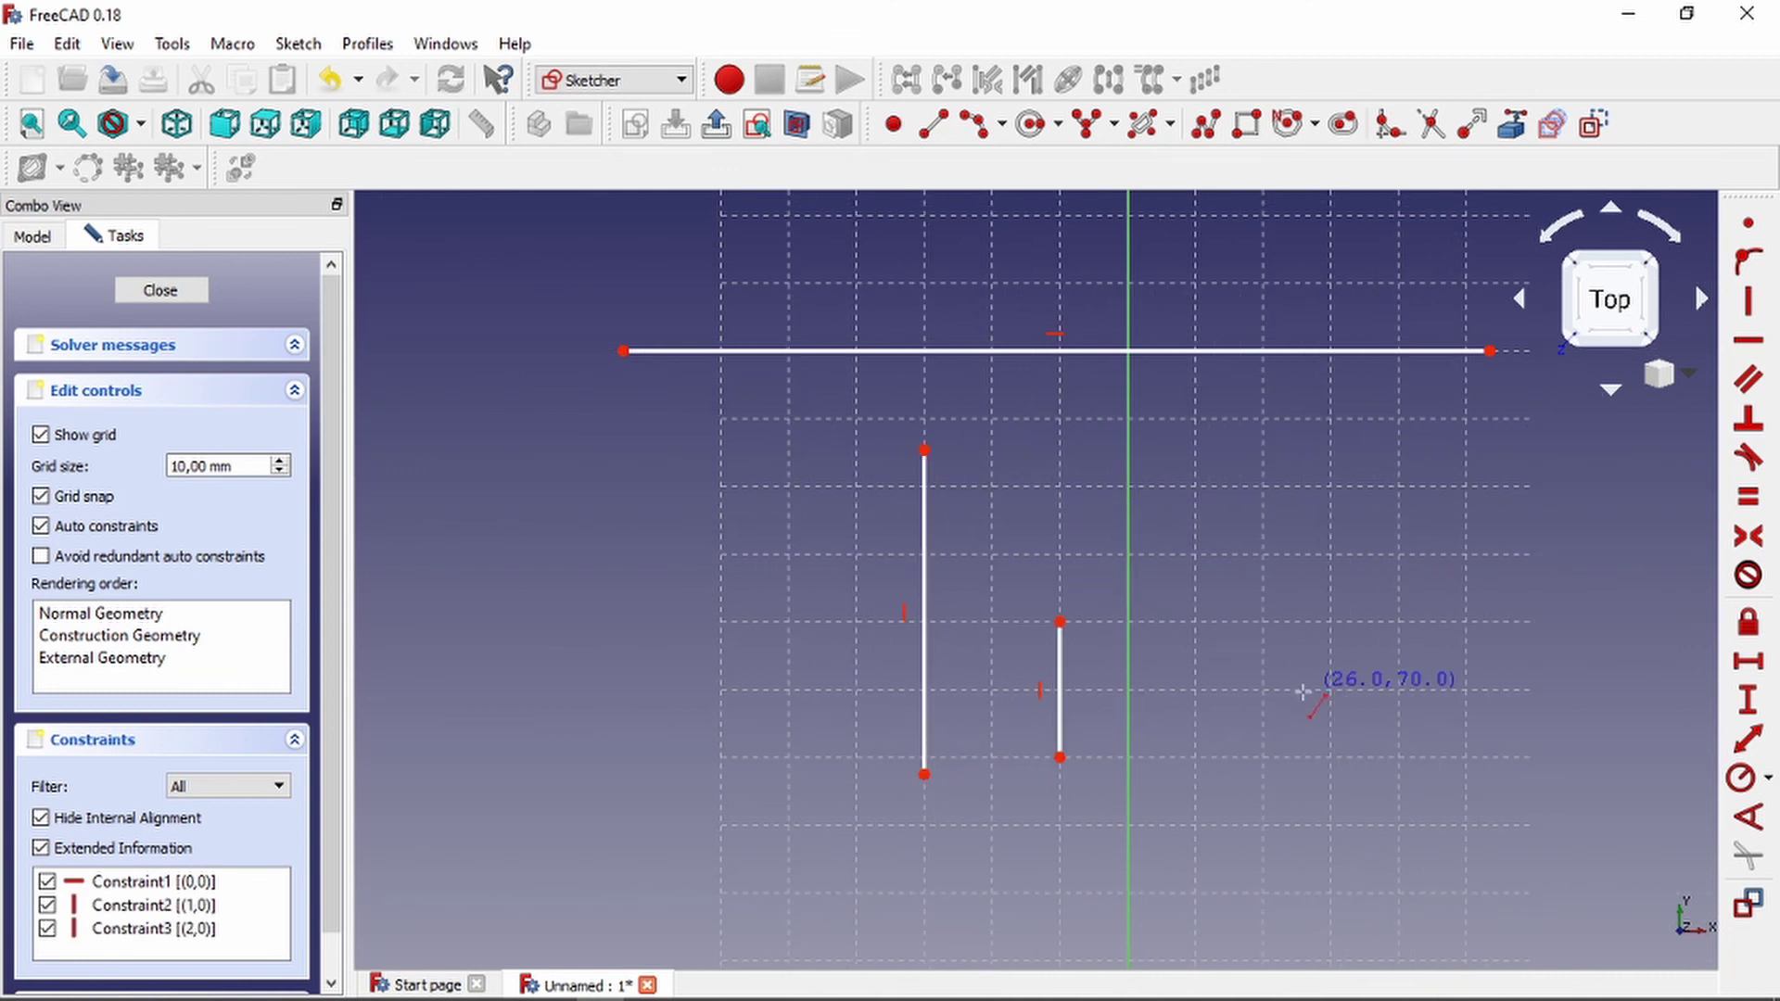
click(1332, 756)
click(1331, 486)
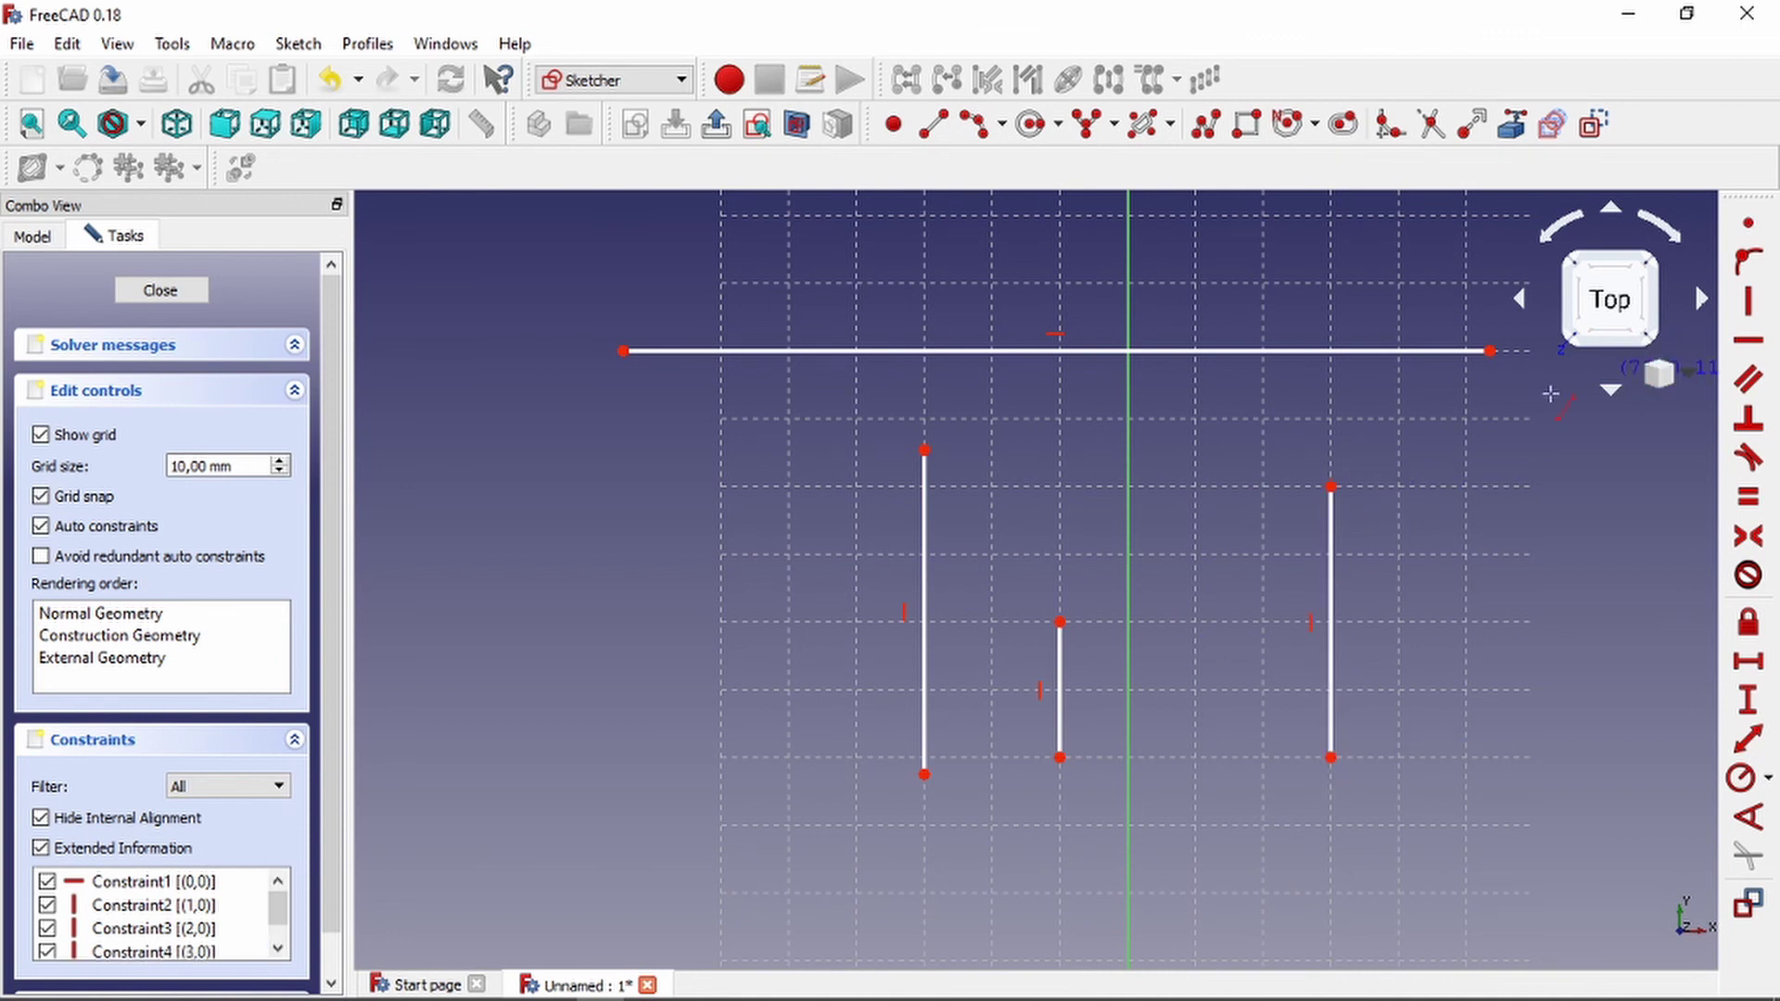
Extend the three detached vertical lines upward to meet the long horizontal line.
click(1471, 124)
click(930, 434)
click(941, 352)
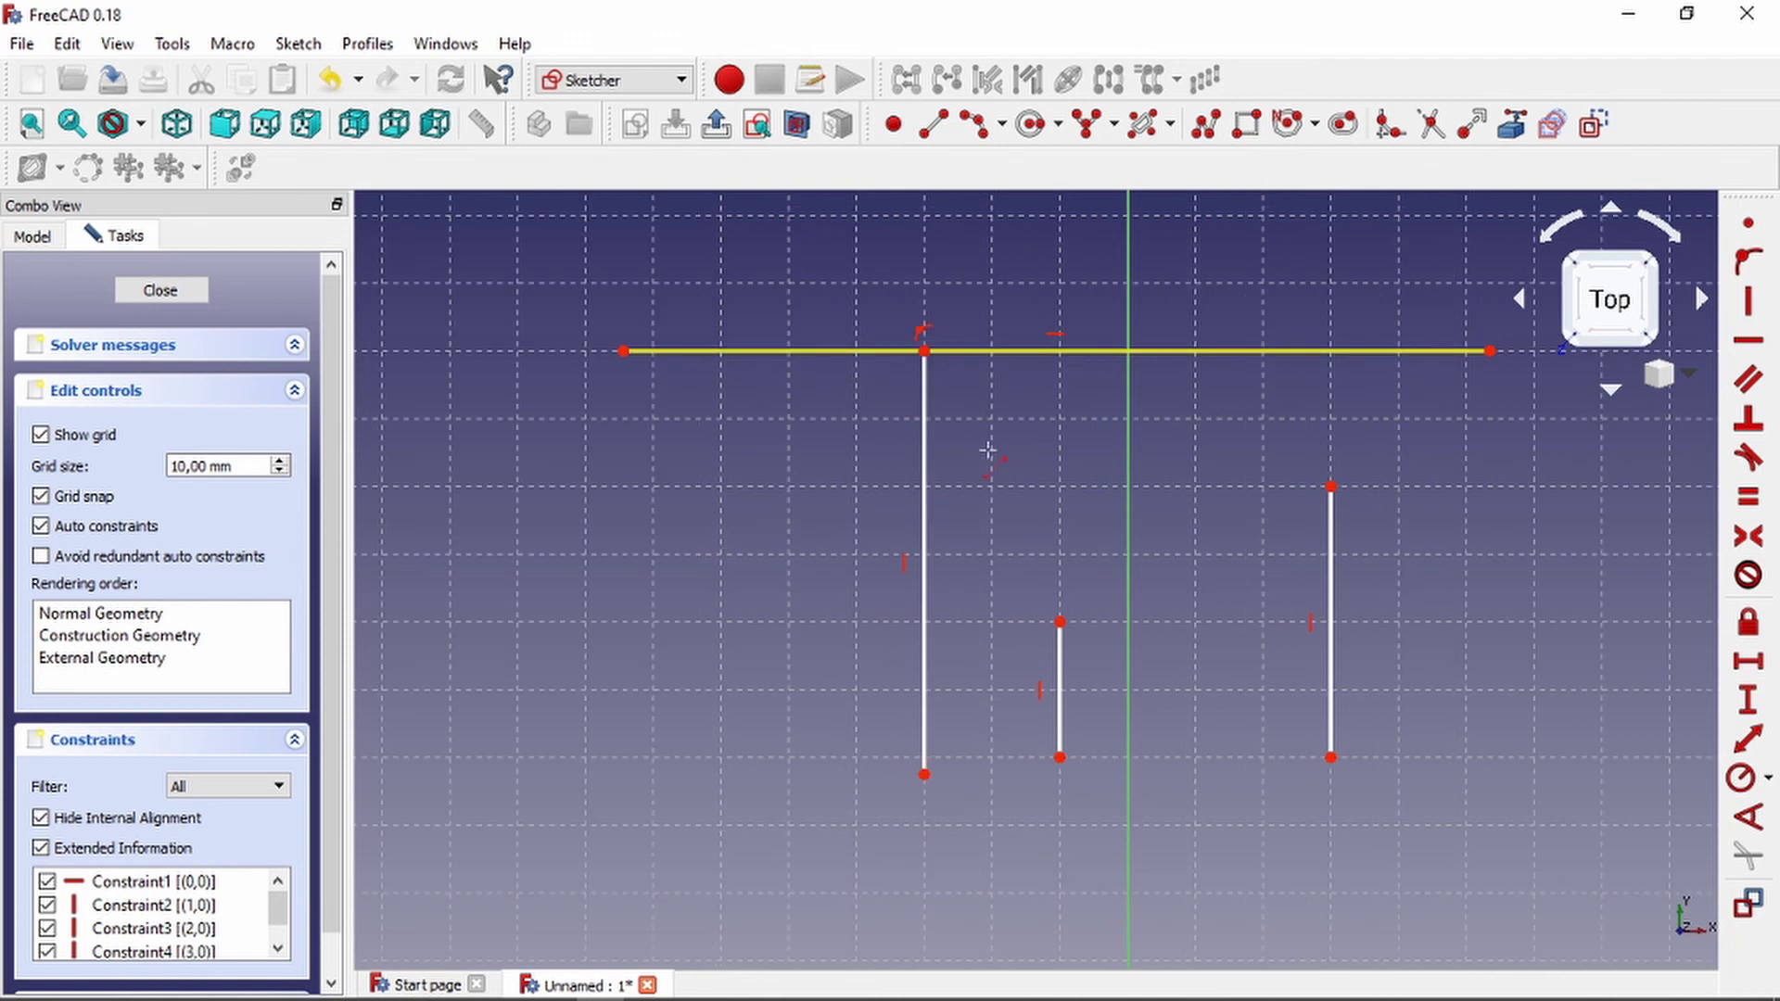
click(1062, 660)
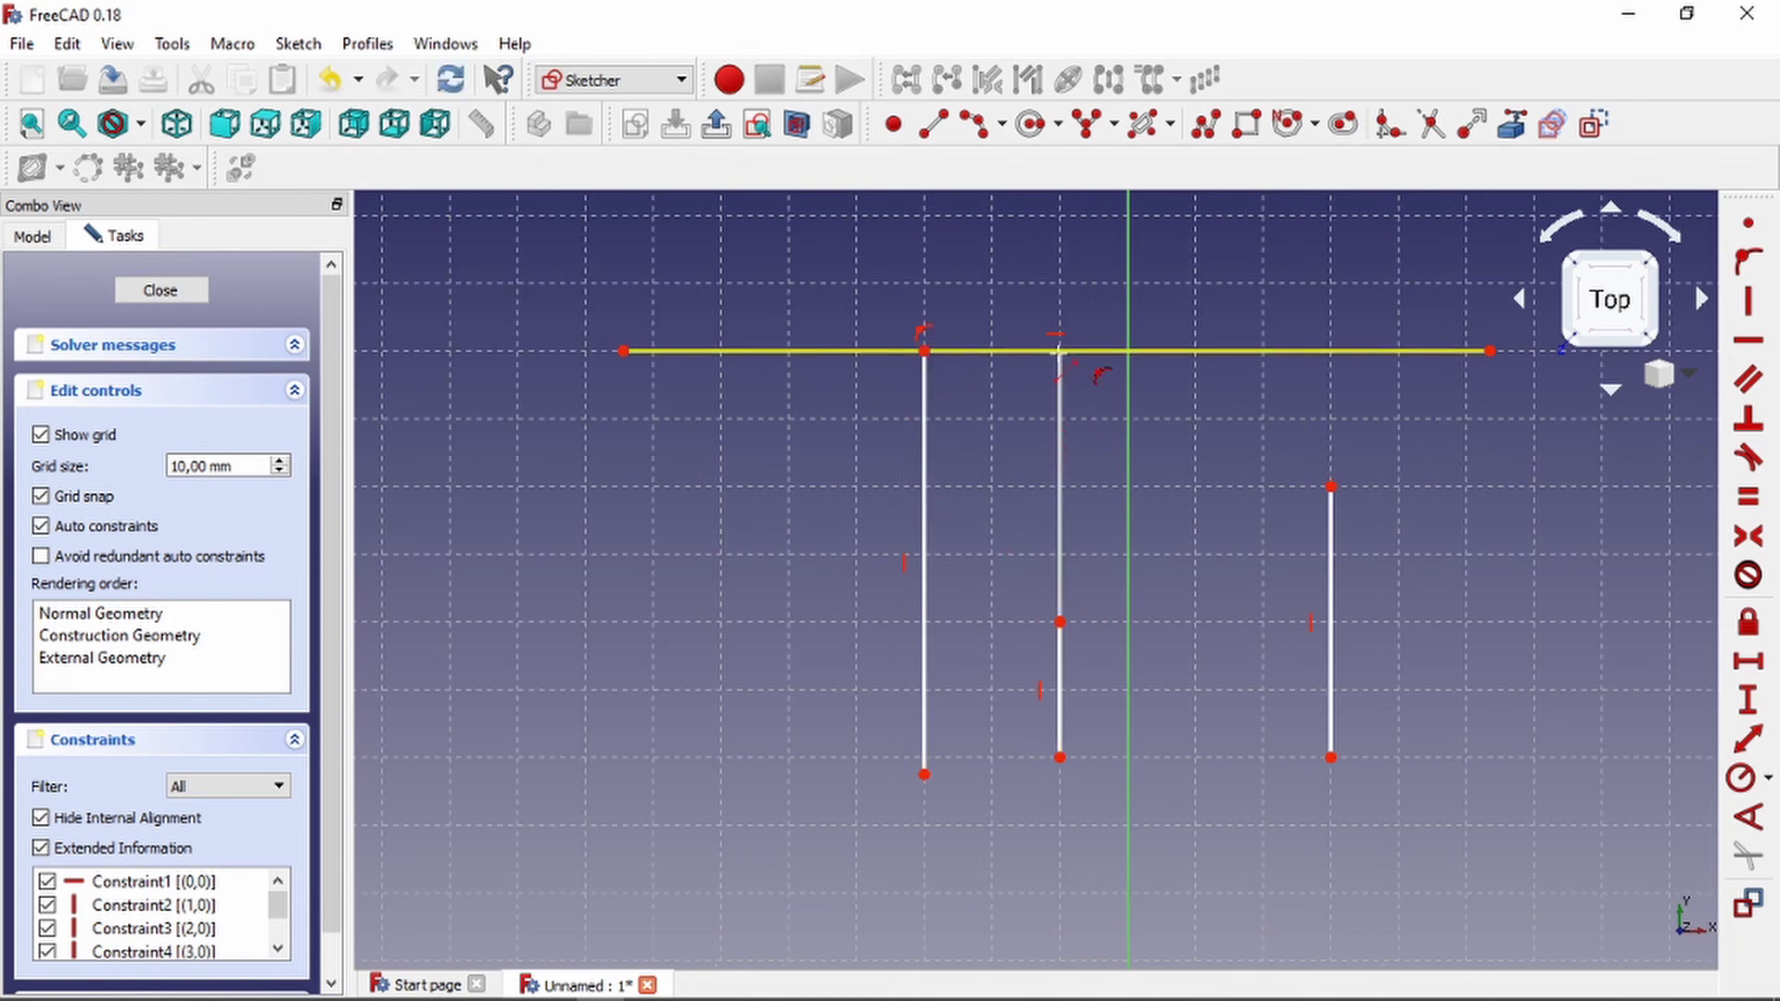
click(1058, 352)
click(1332, 584)
click(1320, 357)
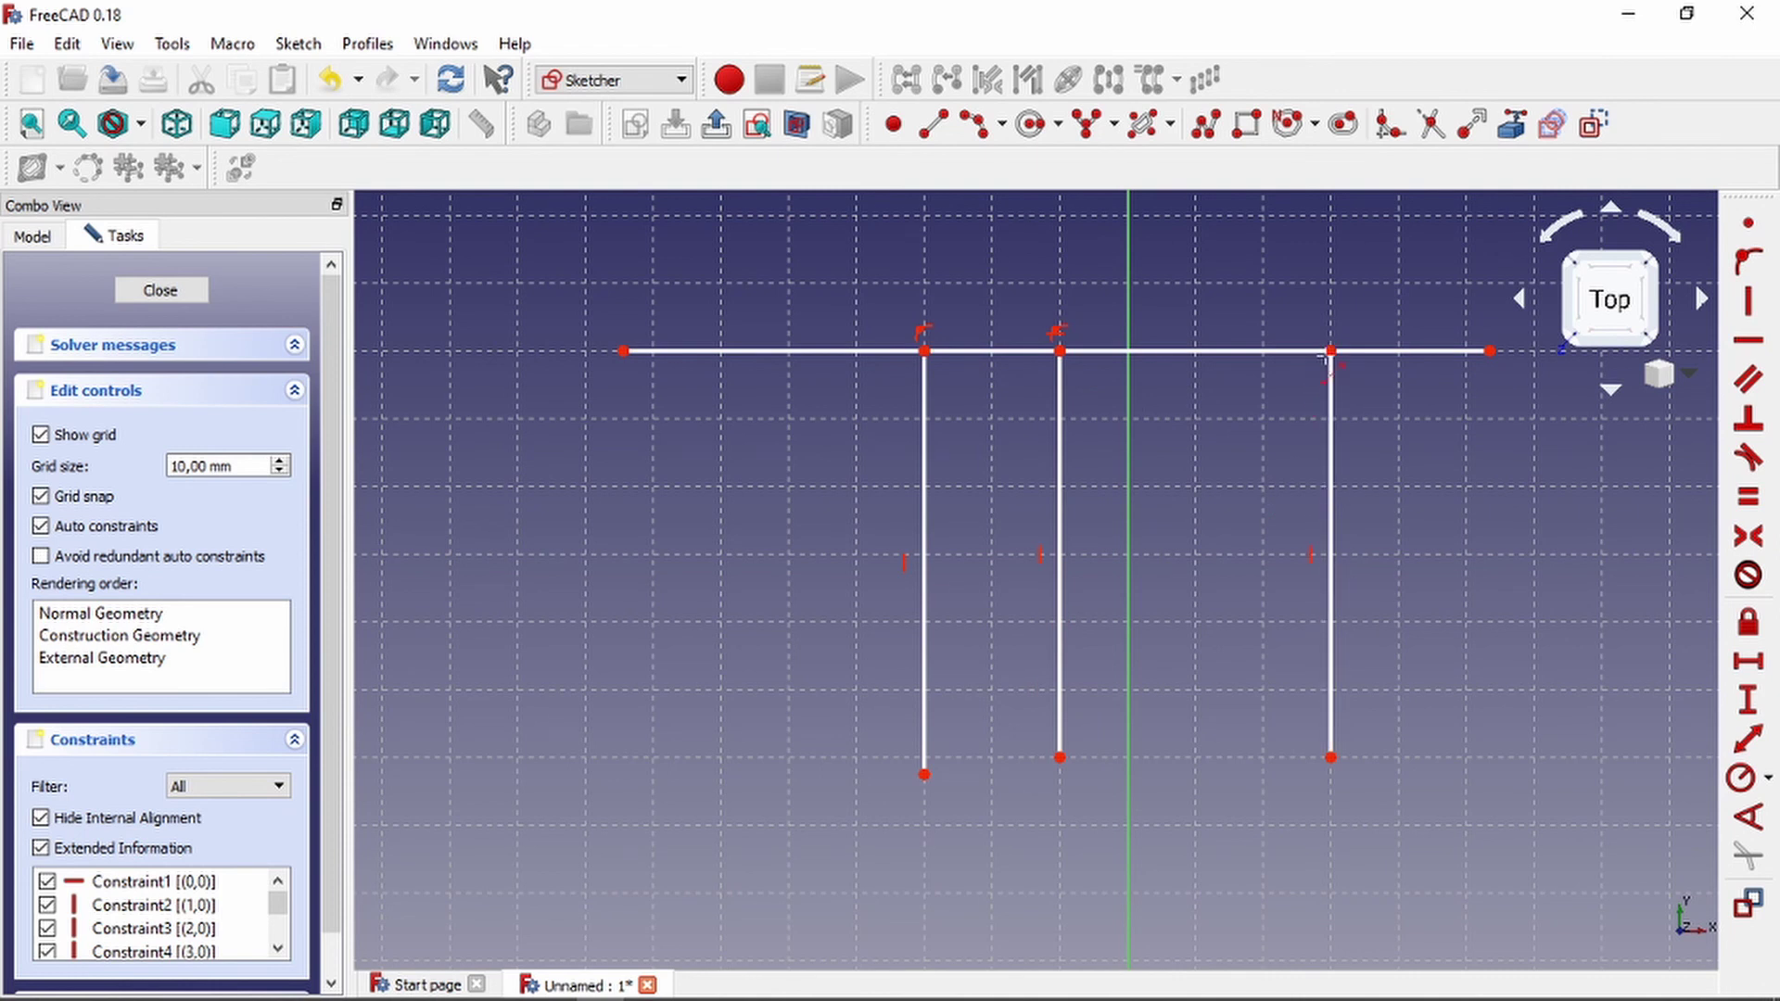
scroll(1267, 370, down, 2)
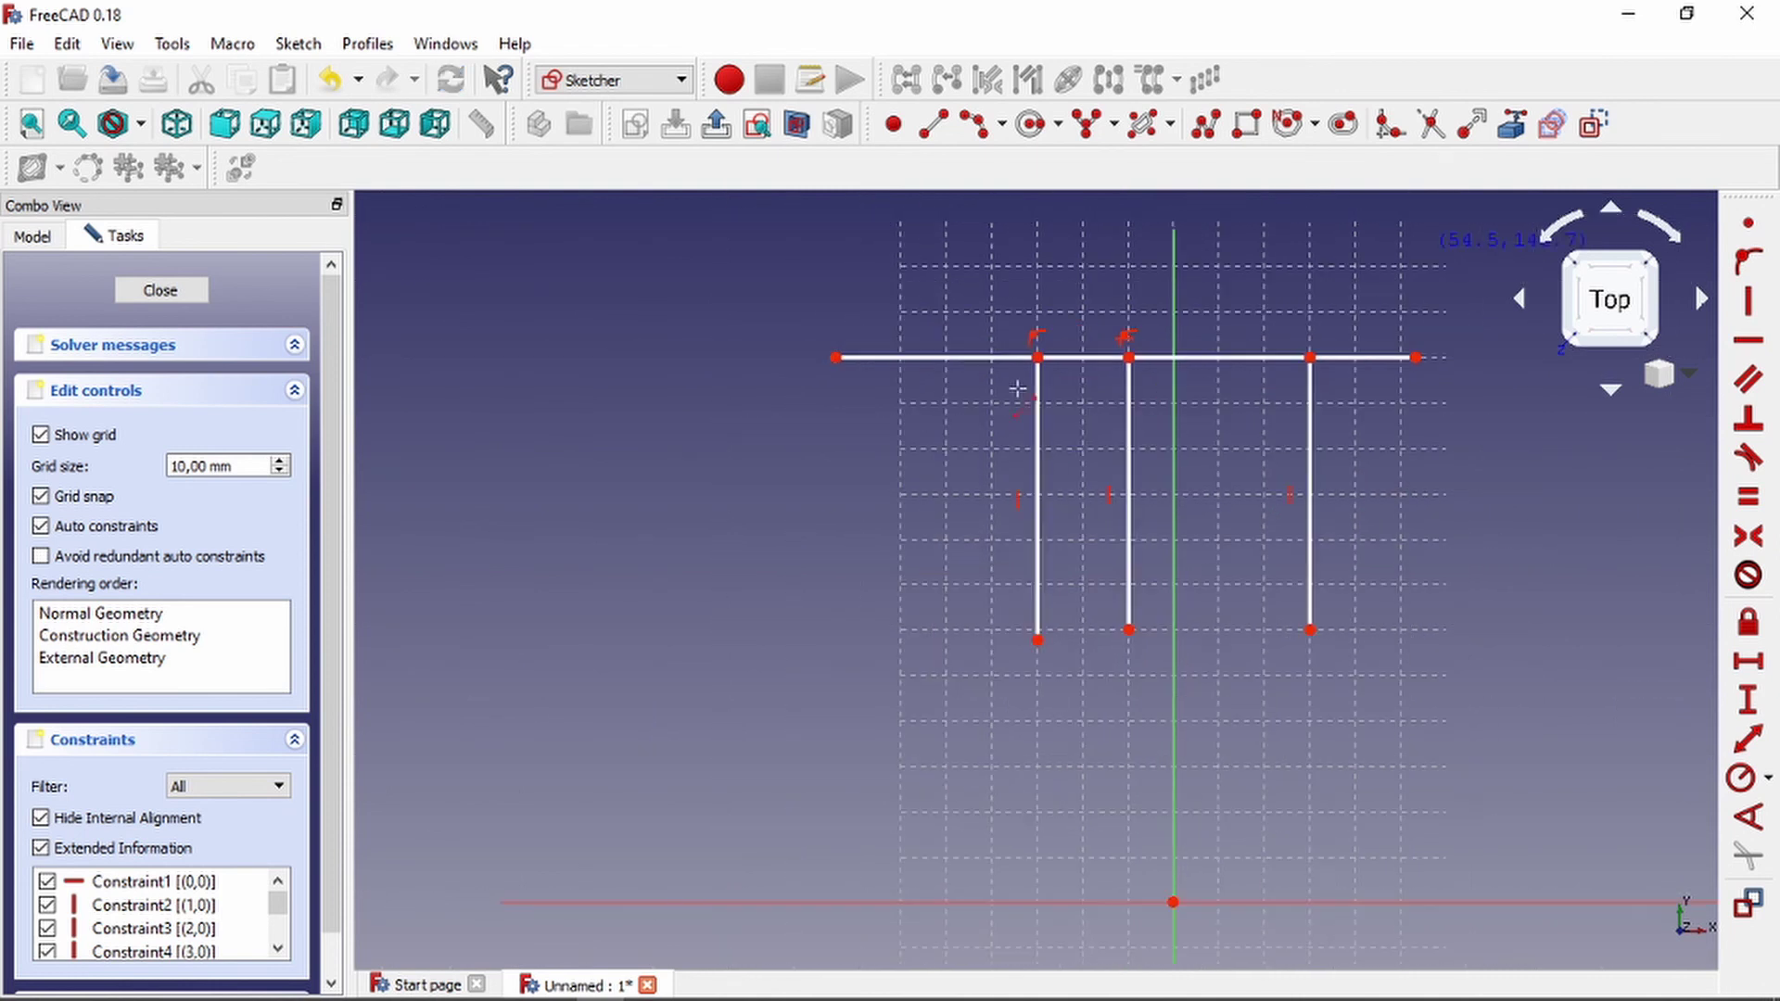
scroll(1006, 386, up, 2)
scroll(1393, 290, down, 2)
scroll(681, 434, up, 2)
scroll(881, 412, down, 2)
scroll(1247, 381, up, 2)
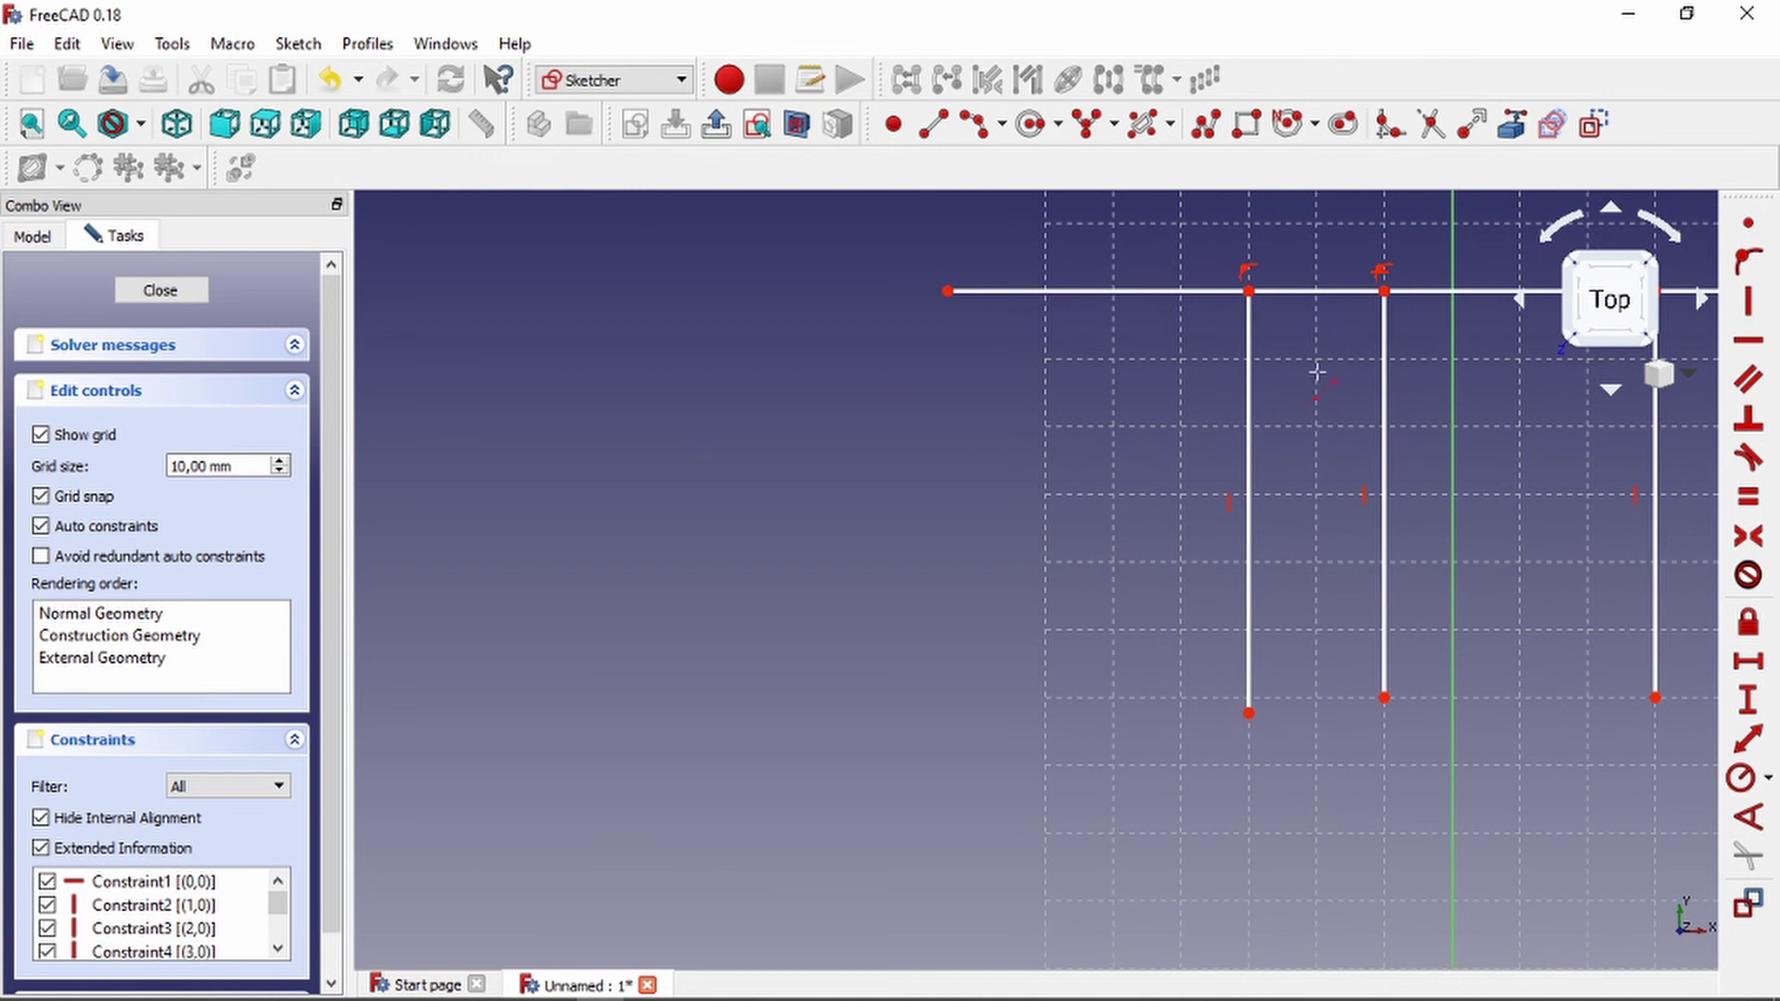
scroll(1394, 311, down, 2)
scroll(1360, 311, up, 2)
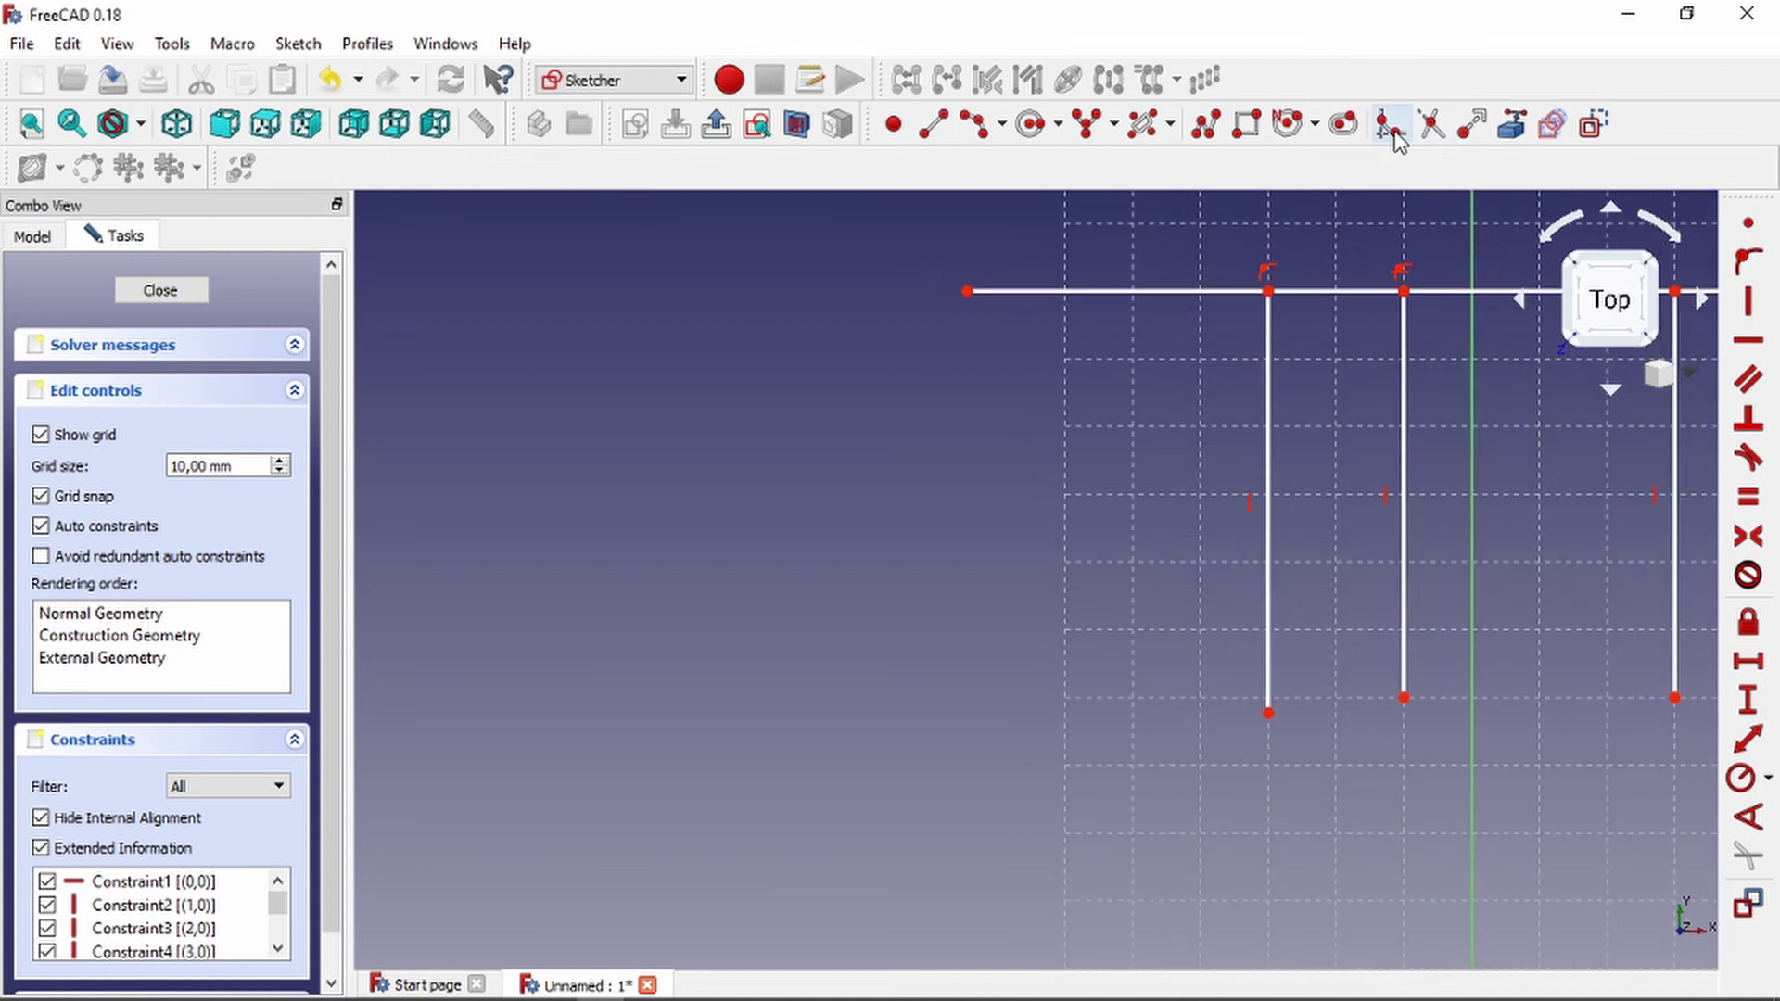
click(933, 123)
click(755, 546)
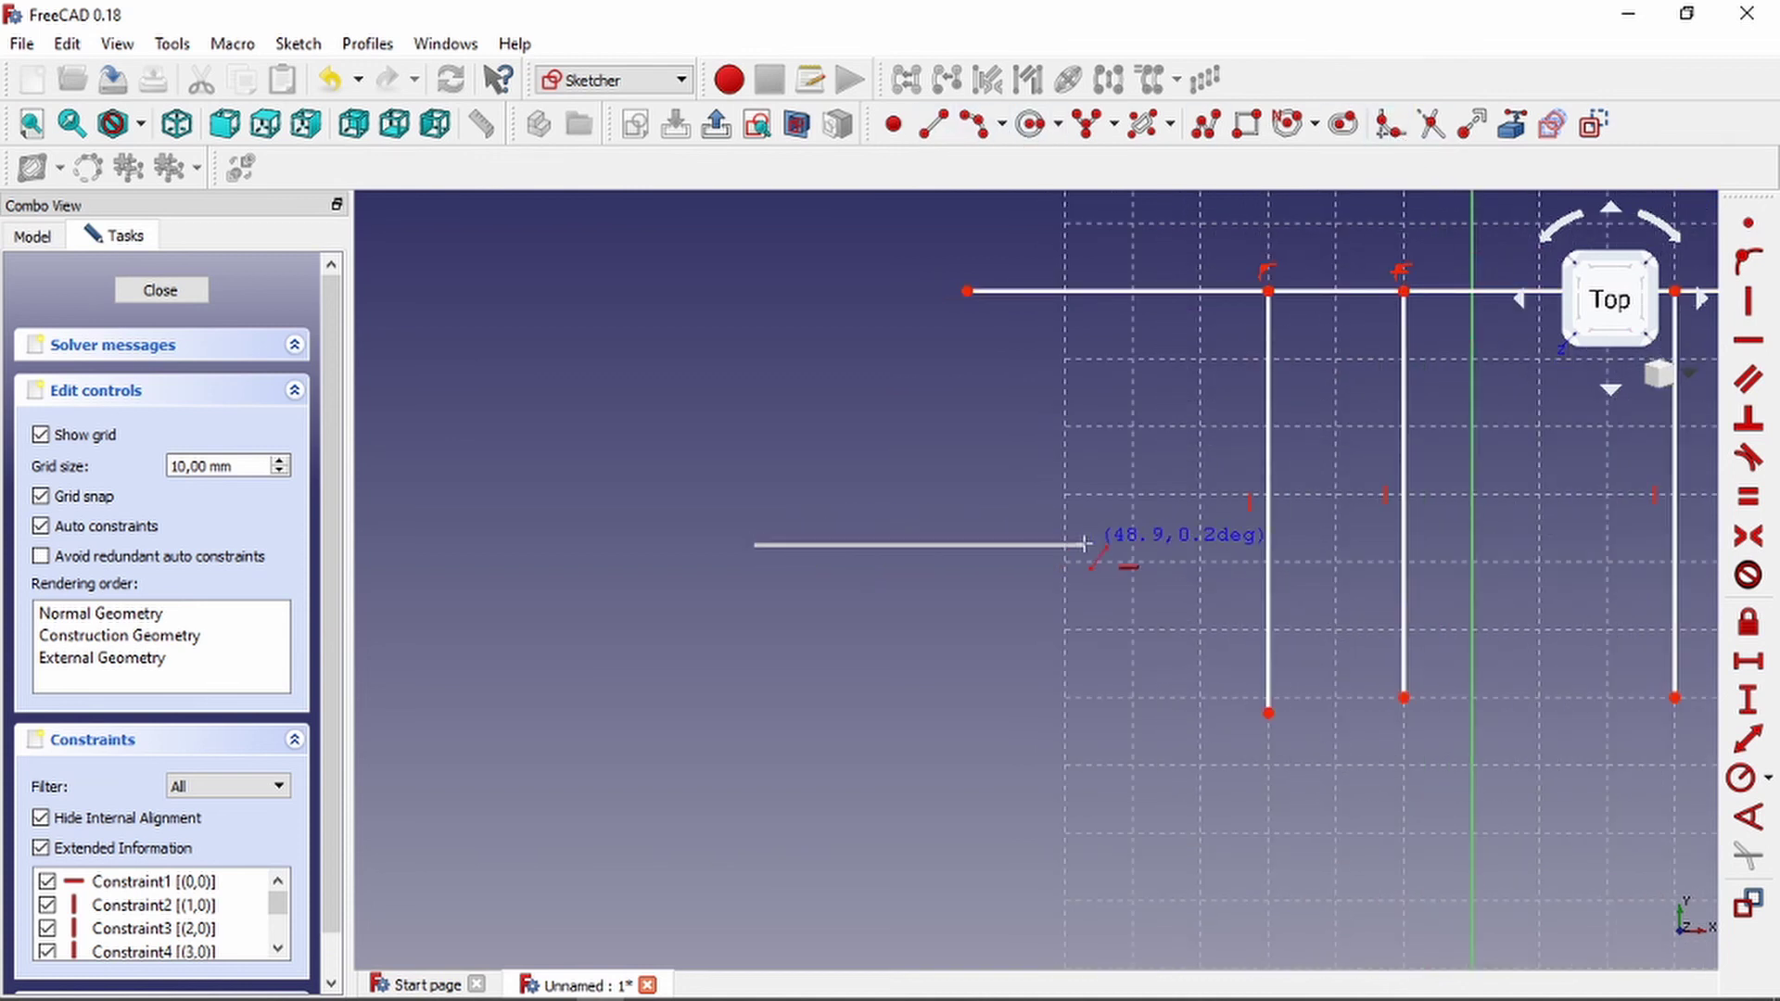
click(1106, 560)
scroll(918, 653, down, 2)
key(ctrl+z)
scroll(1103, 594, up, 2)
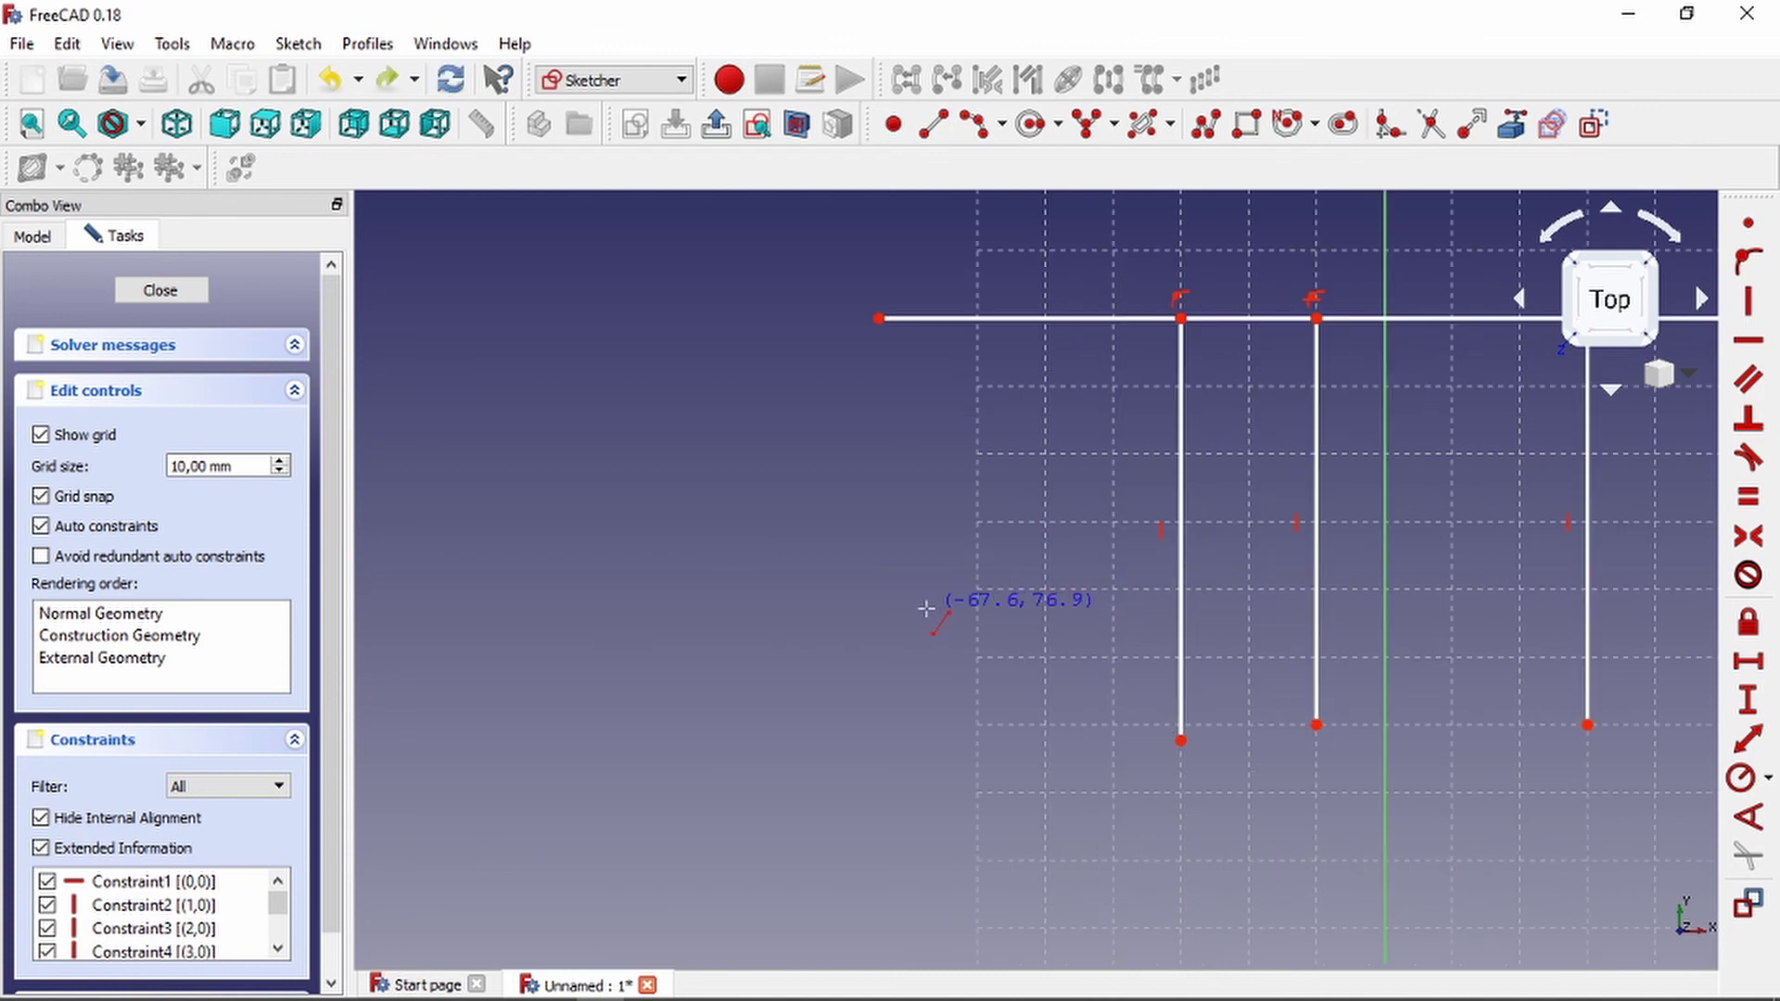
Draw a detached horizontal line about 20 mm long at Y 80, from X -70 to X -50.
click(904, 586)
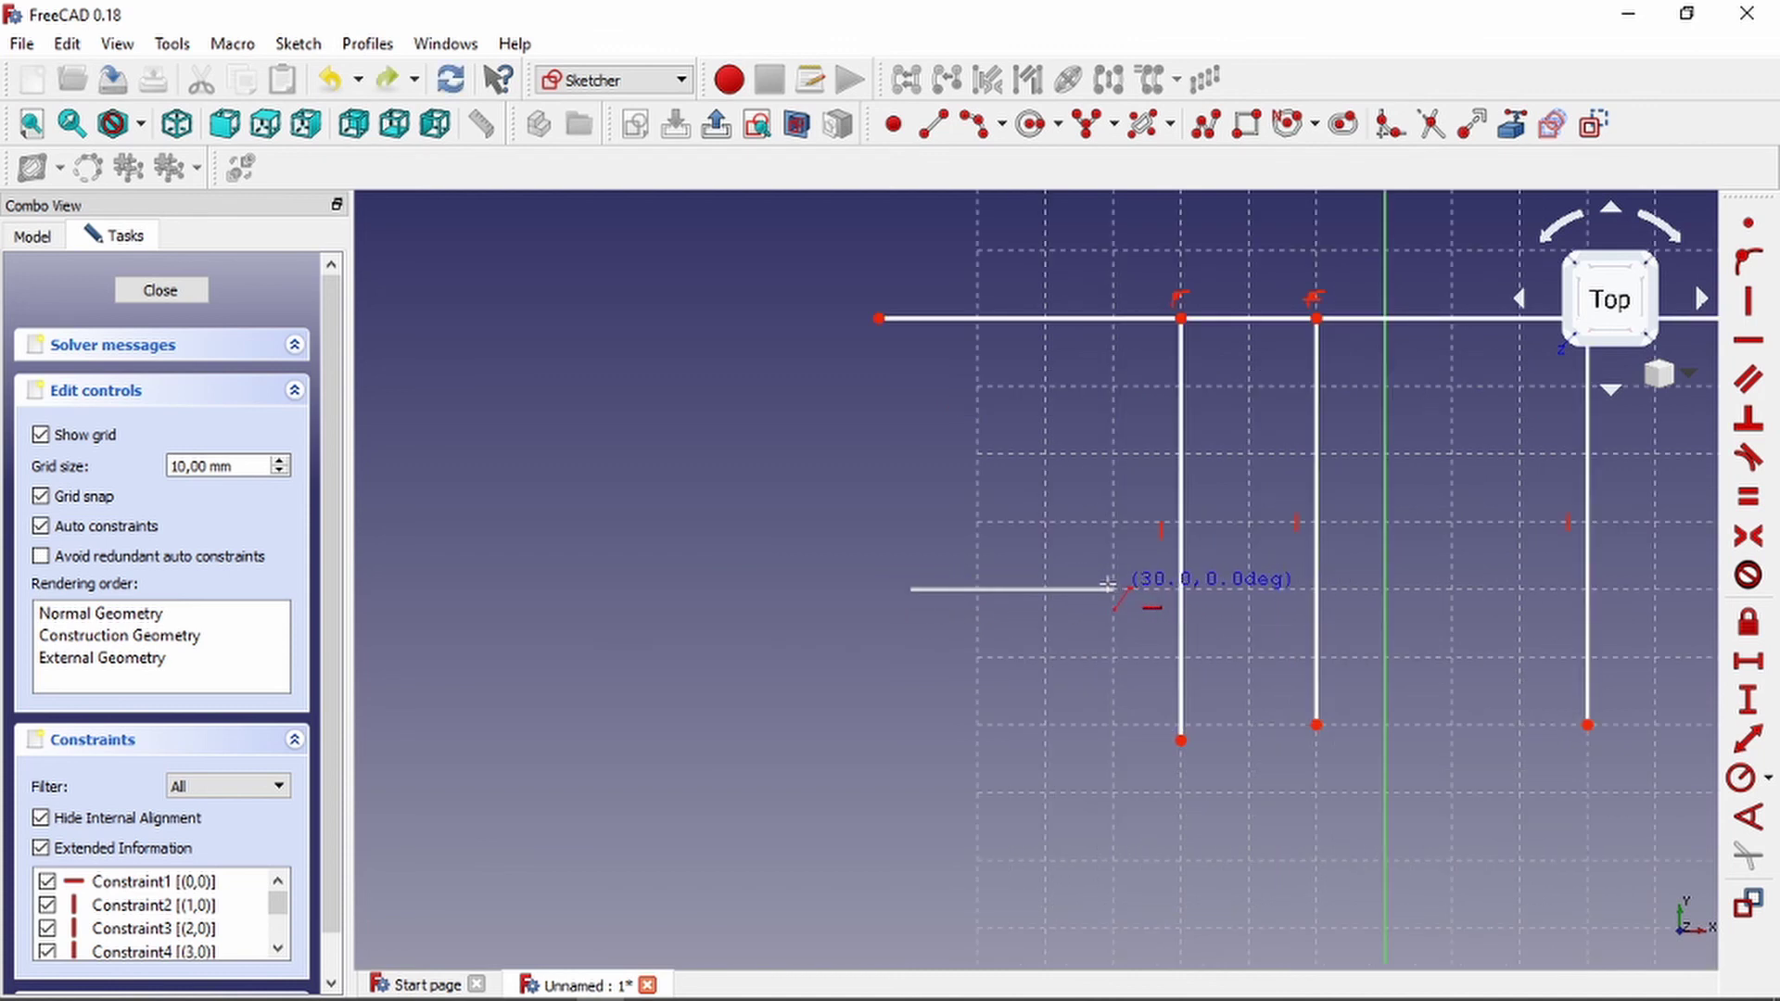
click(1048, 586)
scroll(1298, 582, up, 2)
Extend the short horizontal line across the two nearer vertical lines to meet the vertical line at X 30.
click(1472, 124)
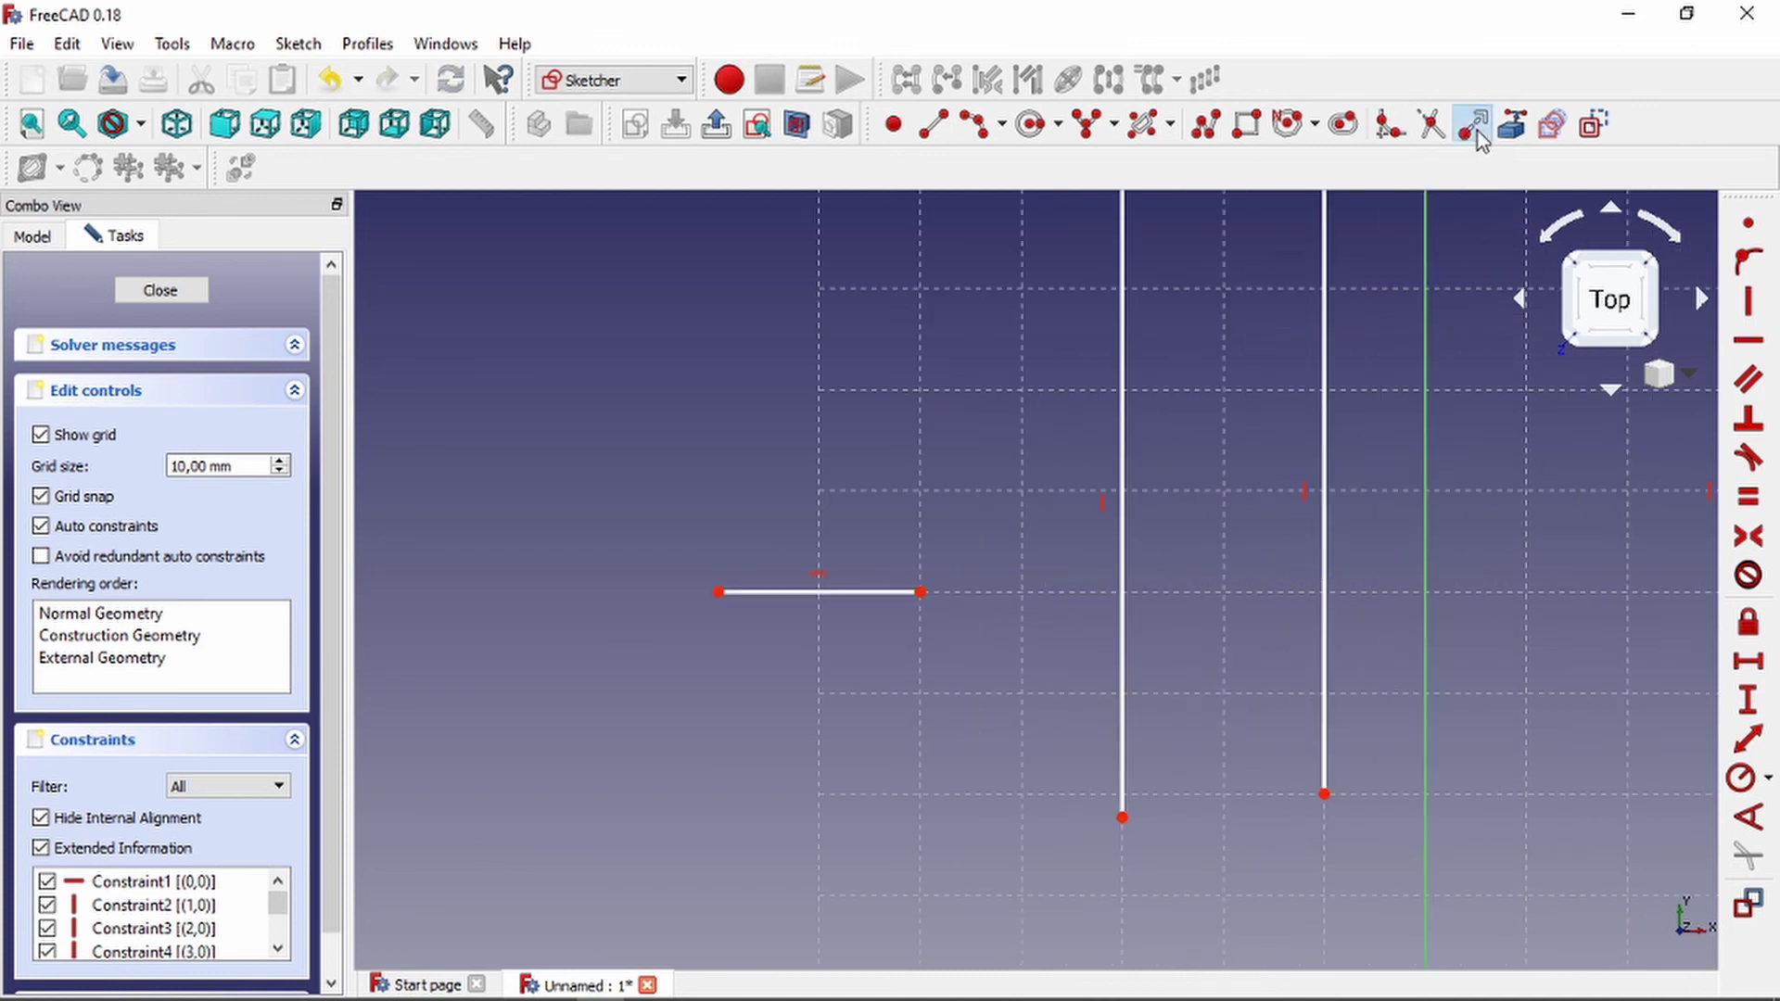
click(895, 598)
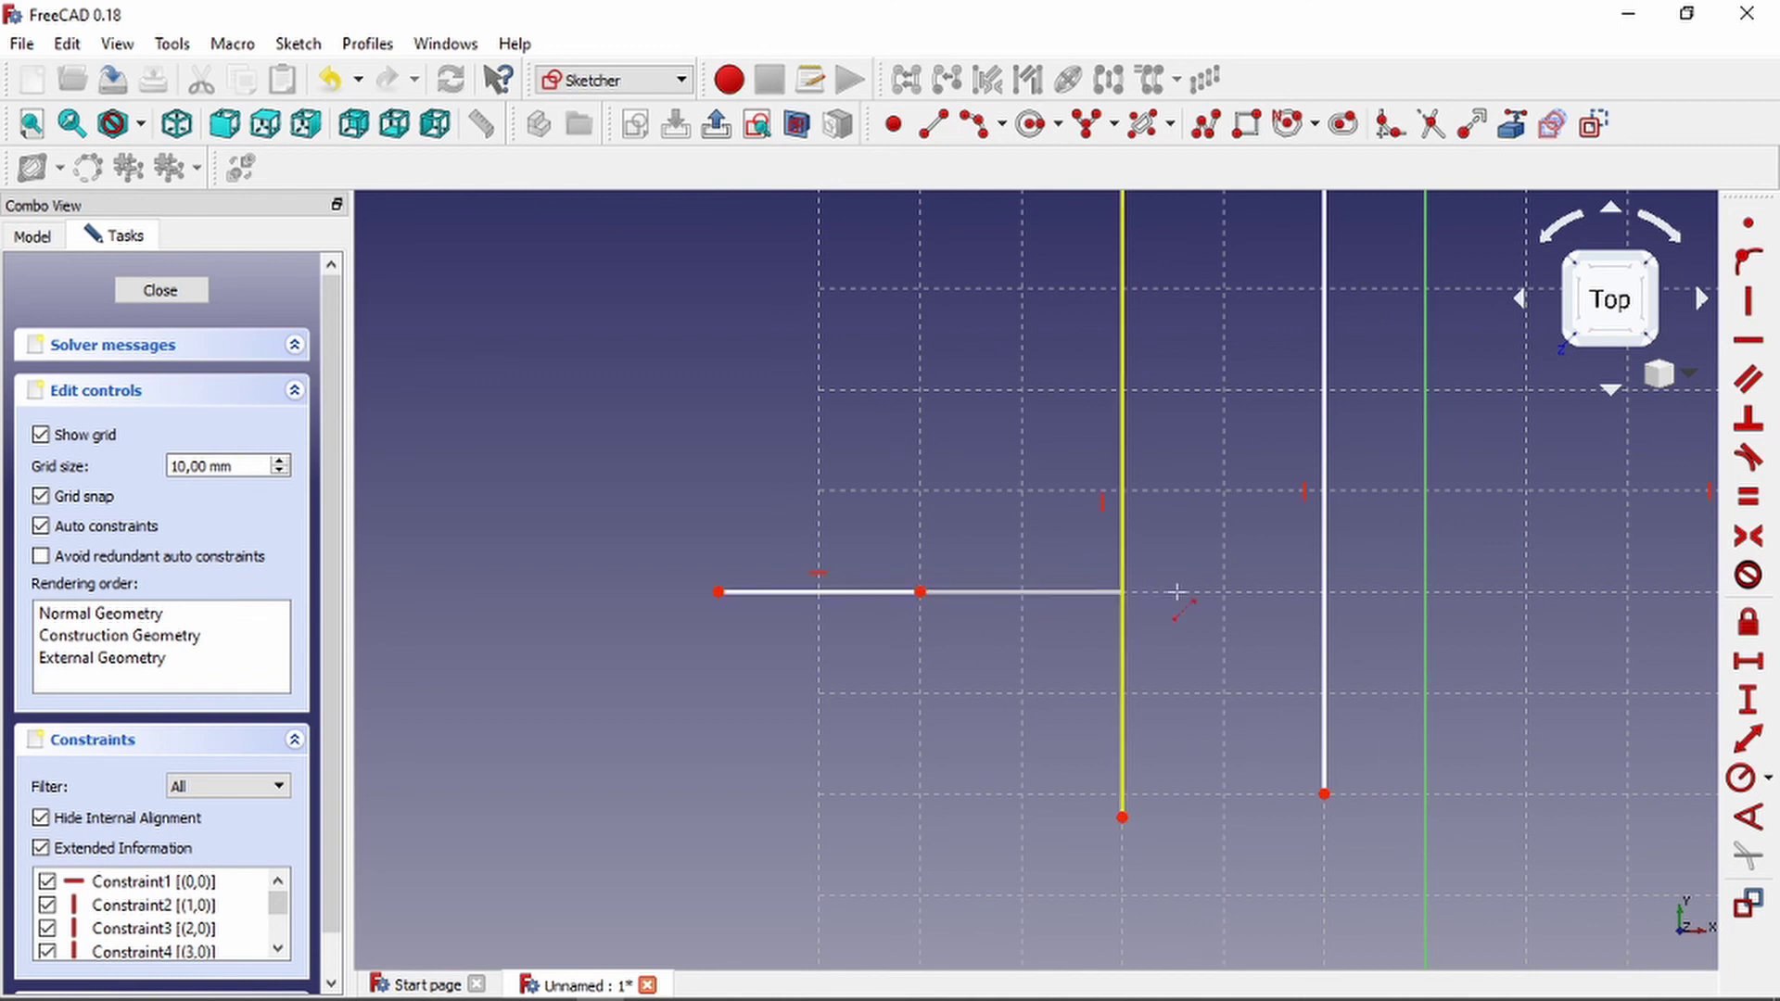
scroll(914, 649, down, 4)
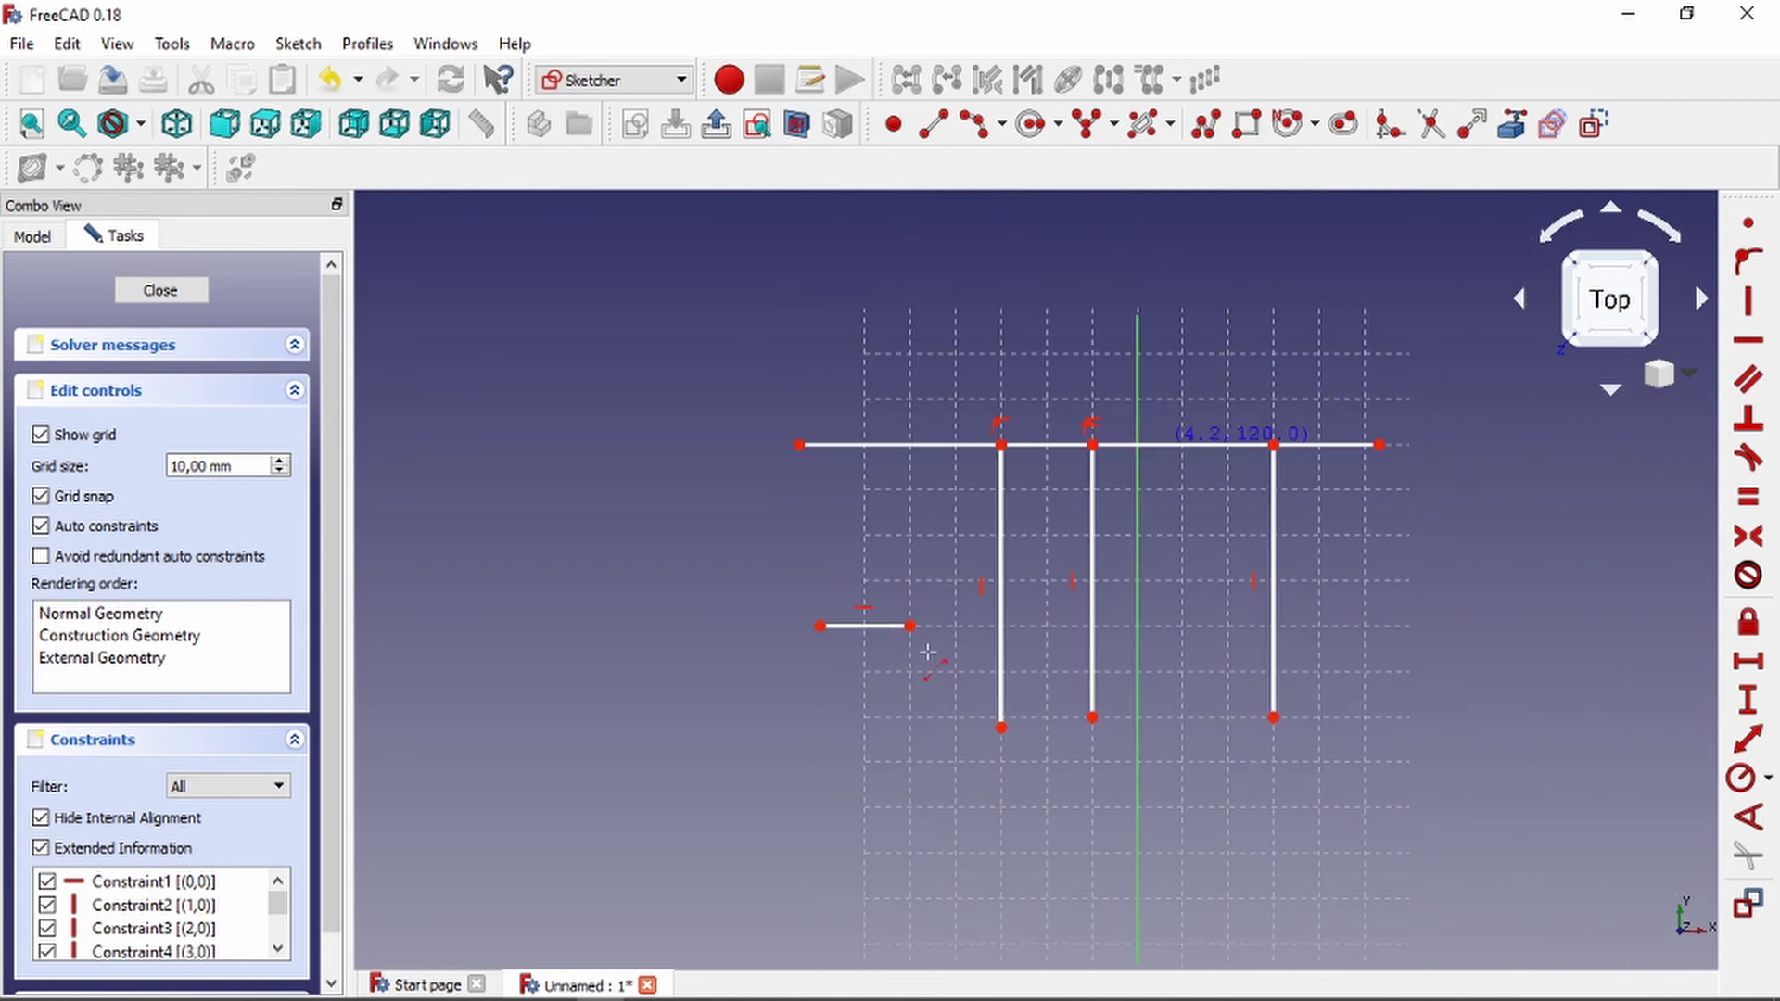
click(1284, 623)
scroll(1193, 742, up, 4)
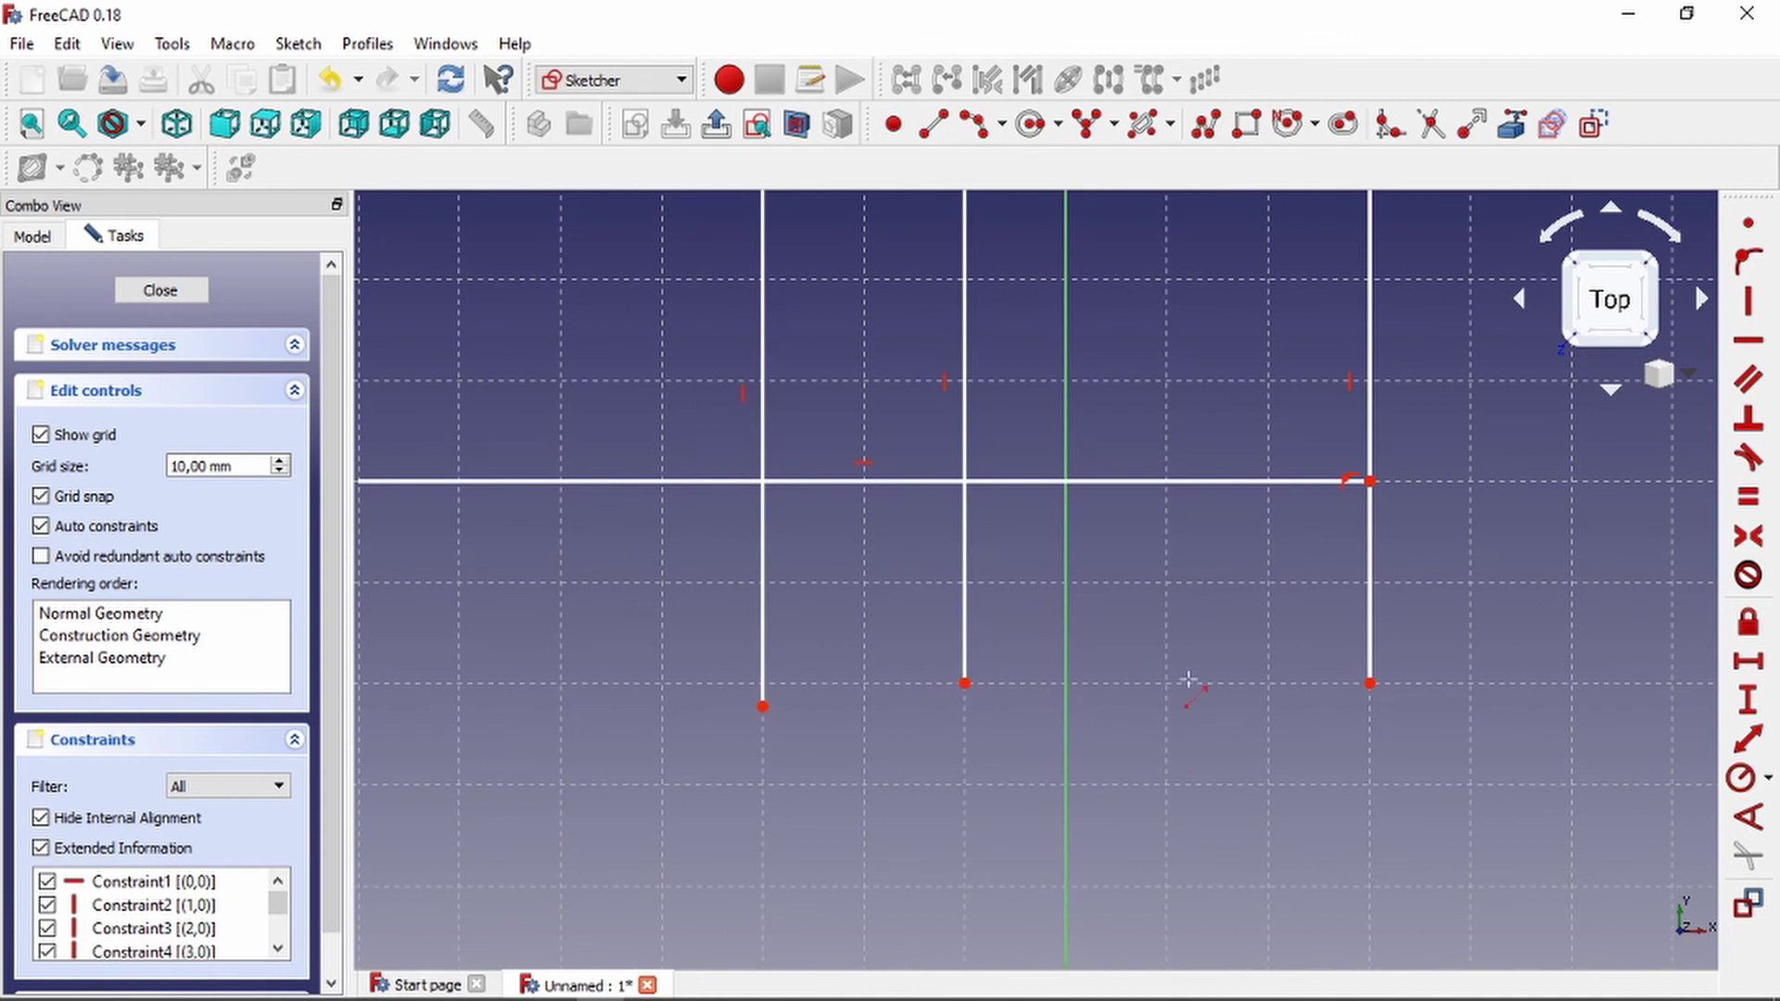
Trim the lower horizontal line's segment between the vertical lines at X -30 and X -10.
scroll(1187, 678, down, 3)
scroll(1105, 643, up, 3)
click(1390, 123)
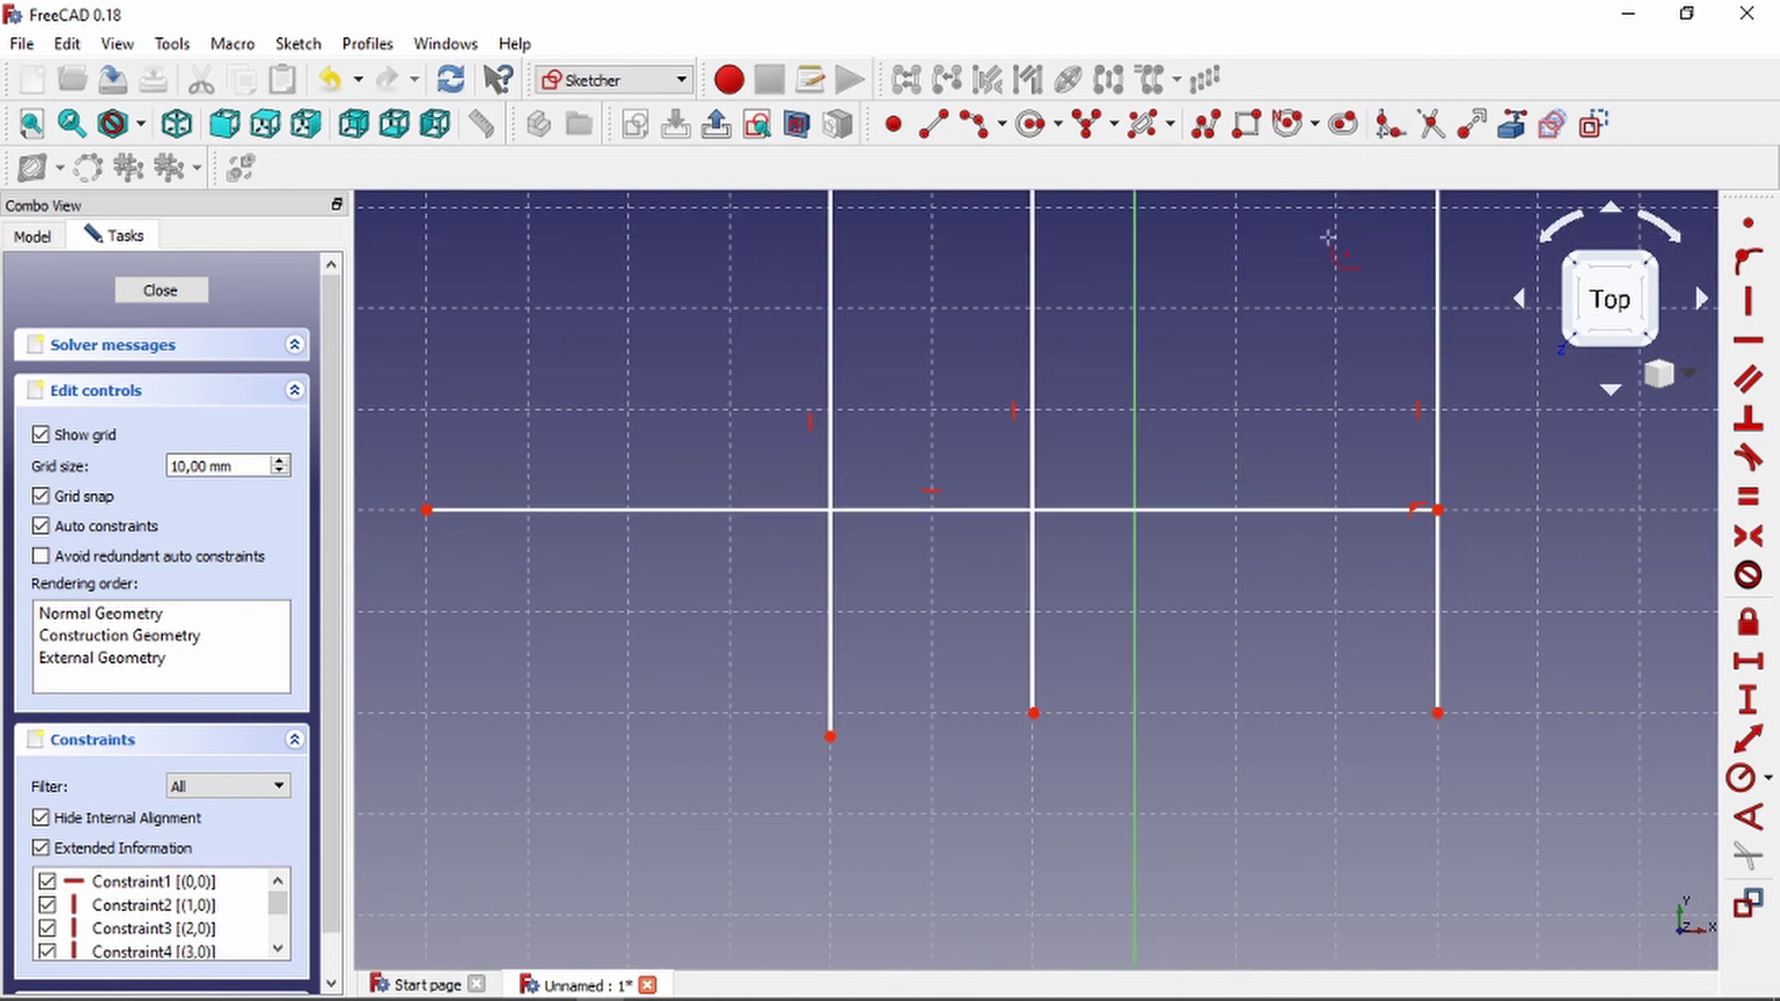
click(1431, 123)
click(1006, 509)
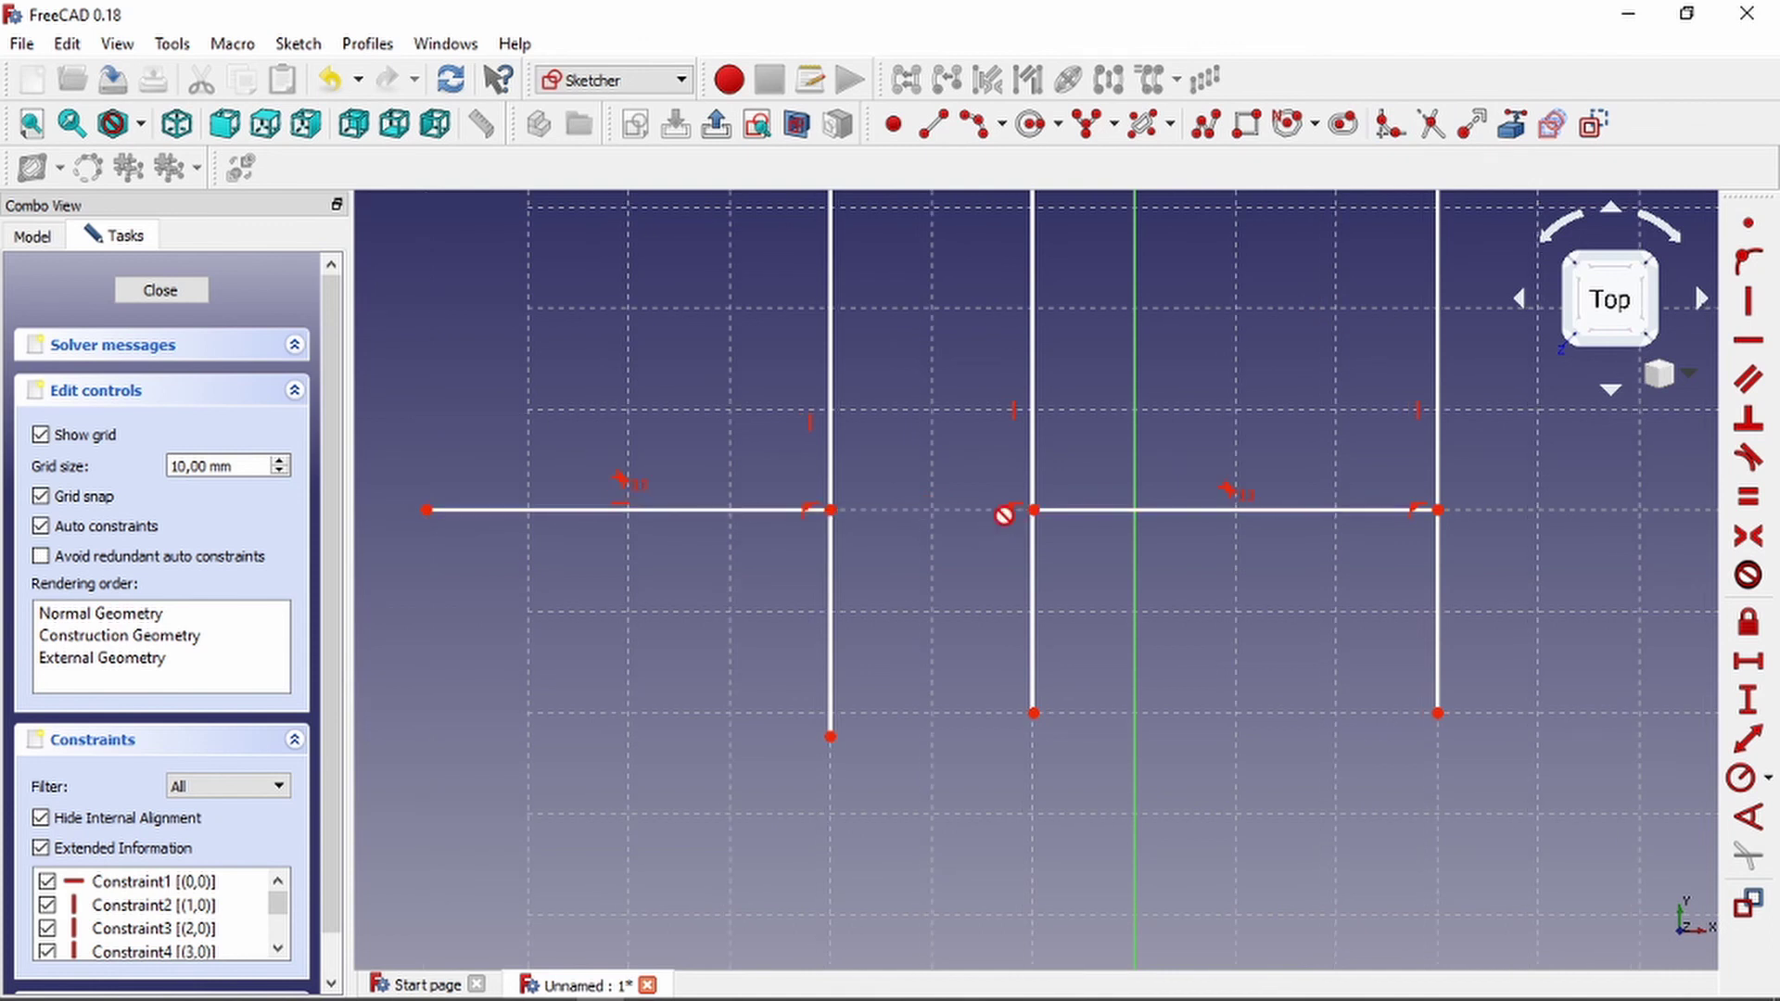
scroll(1041, 546, down, 4)
scroll(1177, 499, up, 2)
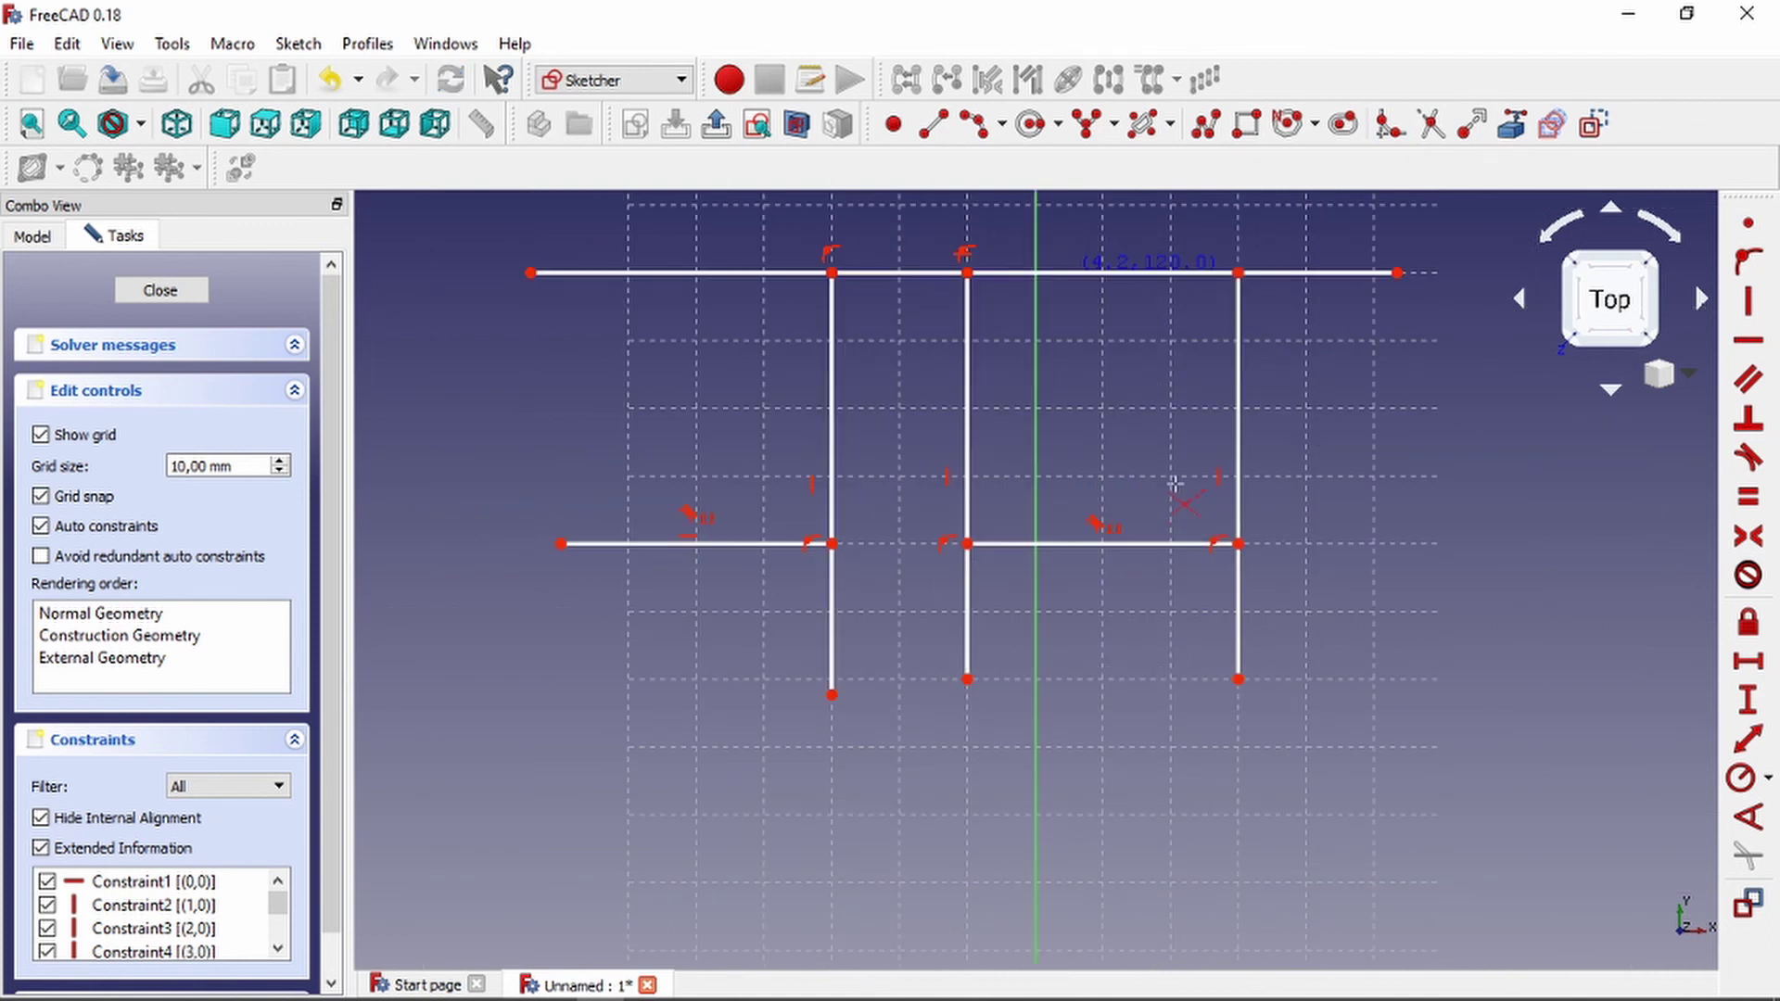
right_click(1175, 485)
scroll(1094, 482, down, 2)
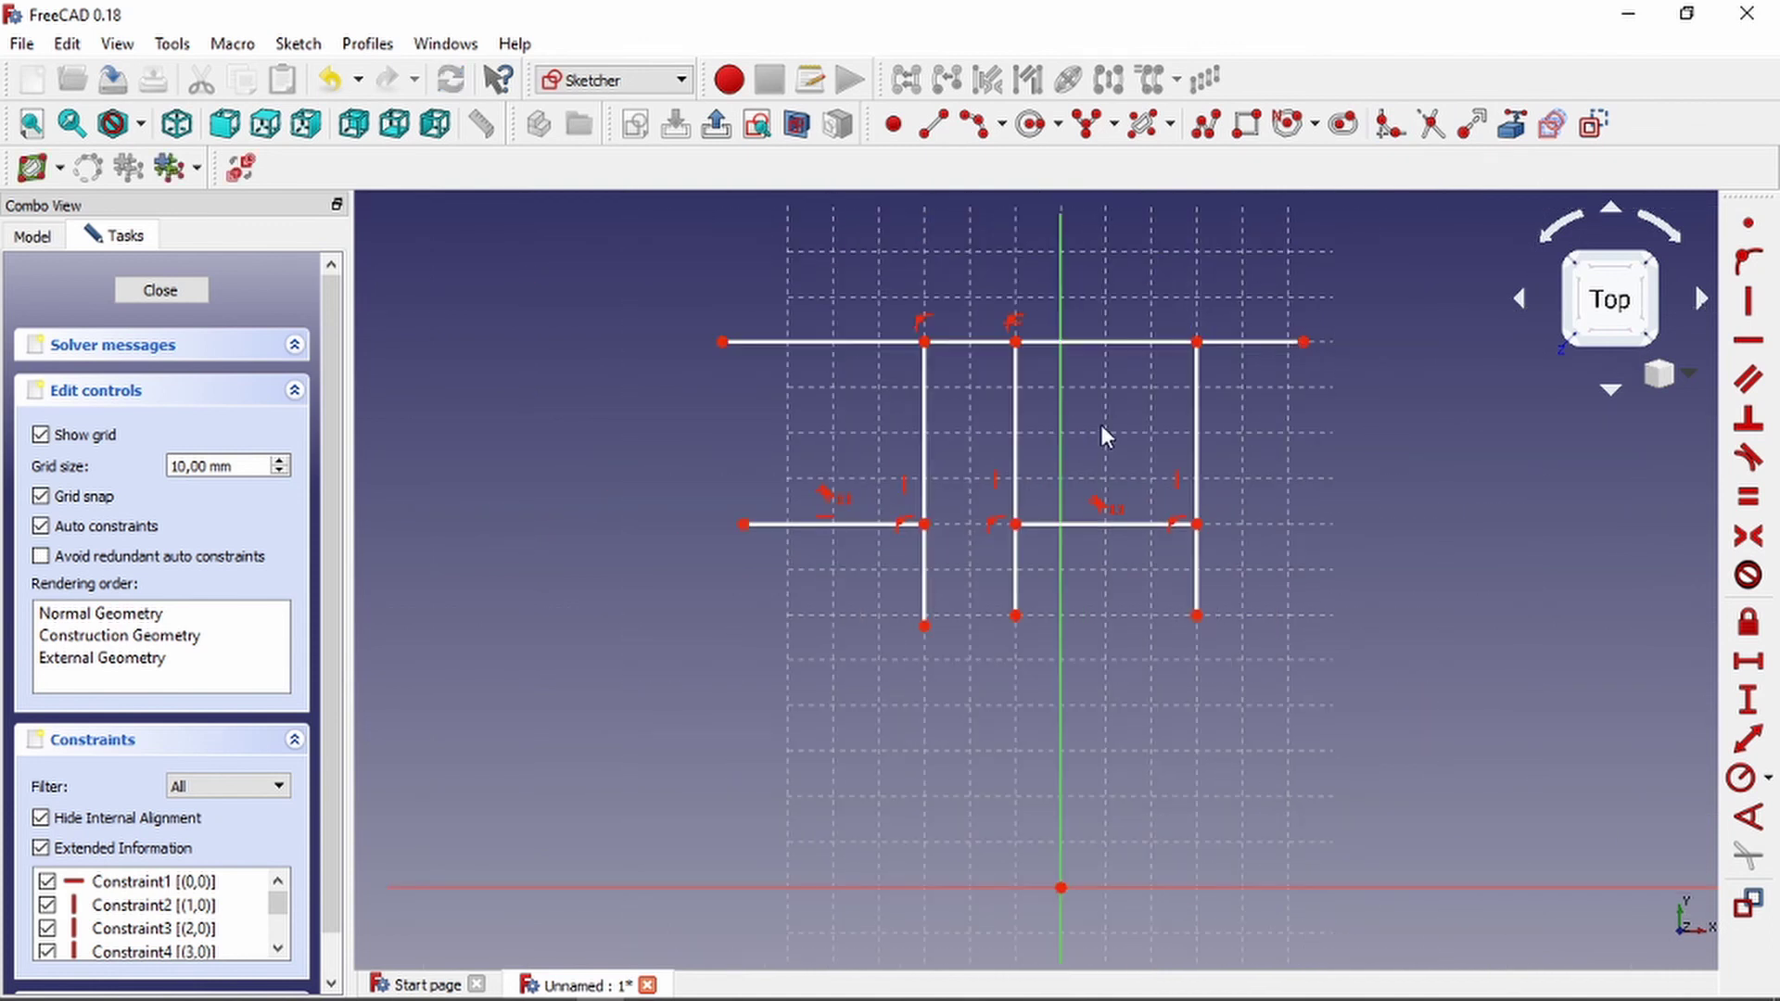
Select all the lines in the sketch.
scroll(1102, 424, up, 2)
mouse_move(477, 251)
mouse_down()
mouse_move(532, 316)
mouse_move(1409, 788)
mouse_move(1494, 791)
mouse_up()
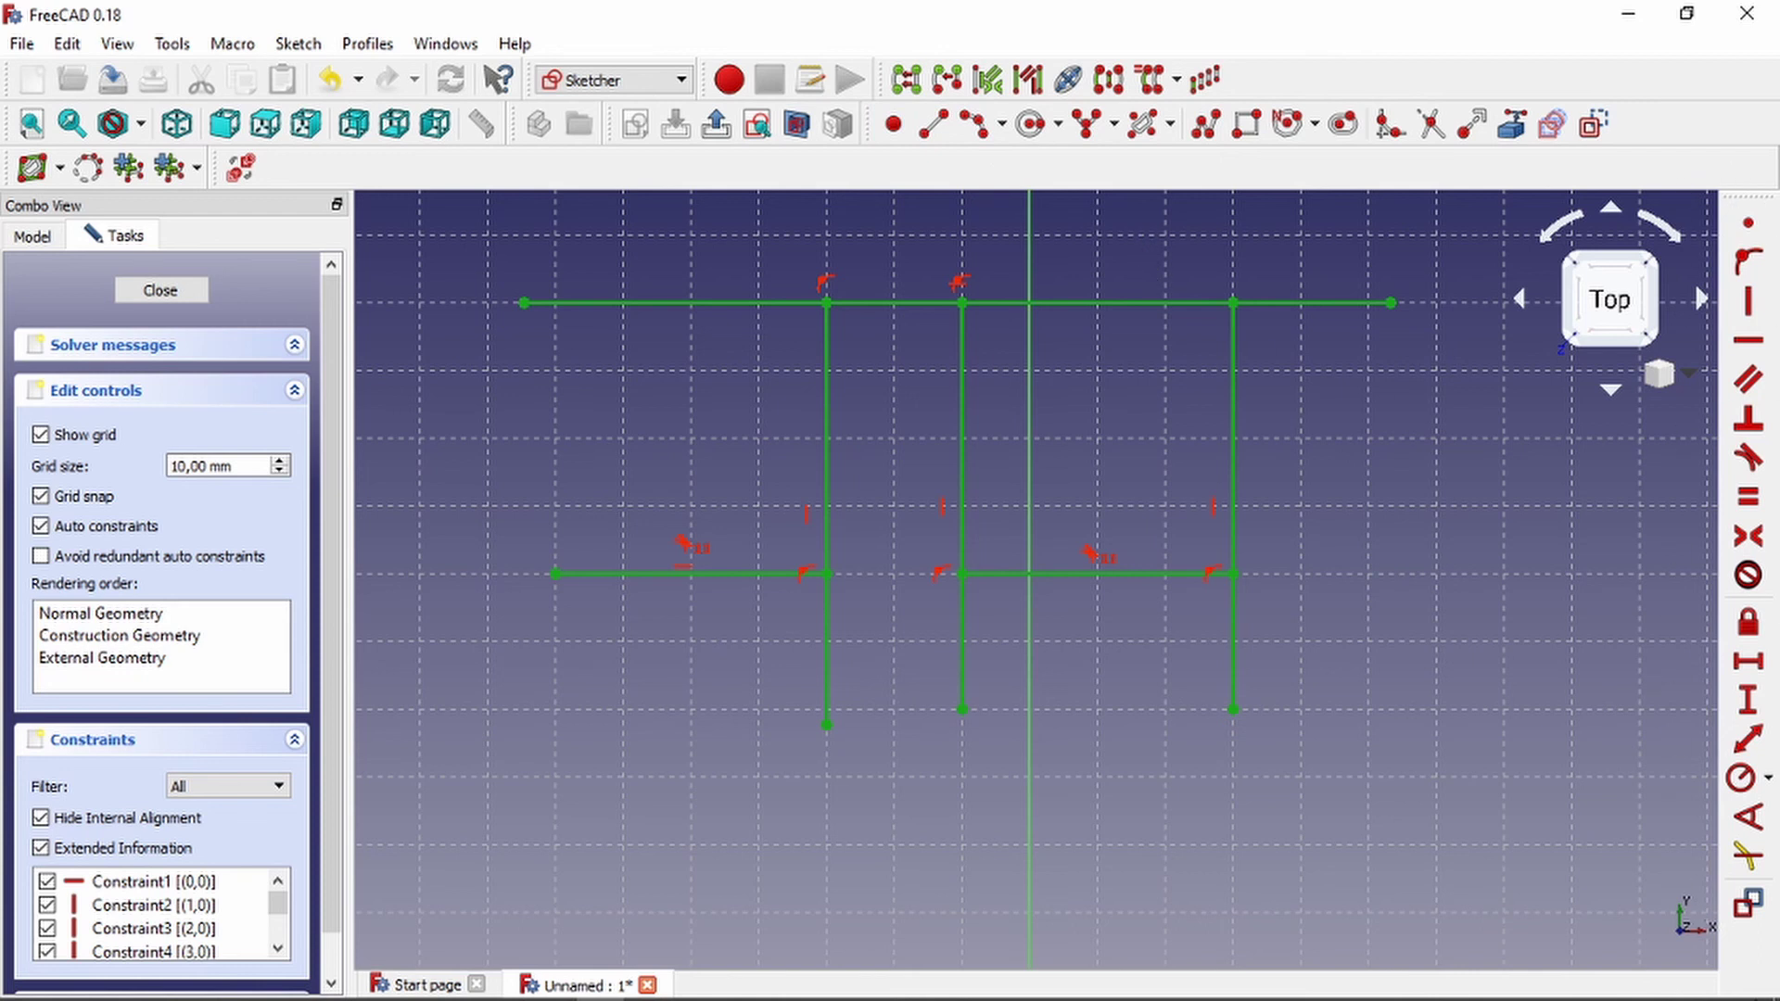
middle_drag(926, 380, 1035, 406)
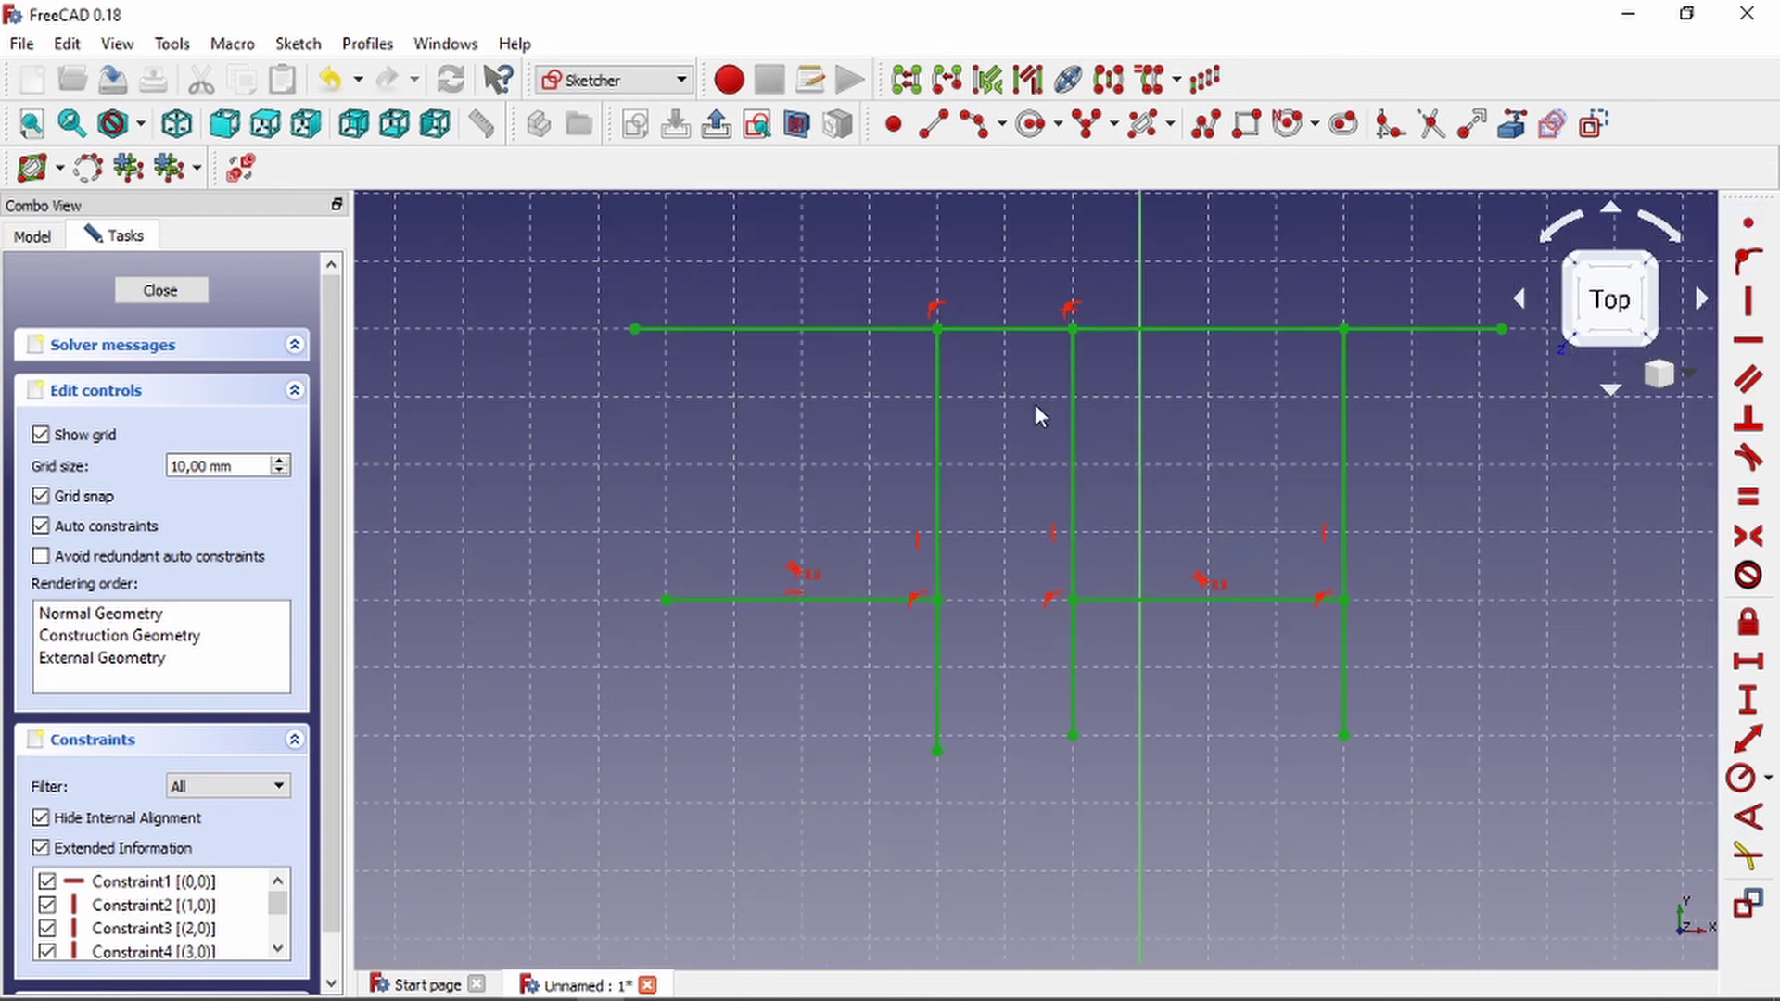